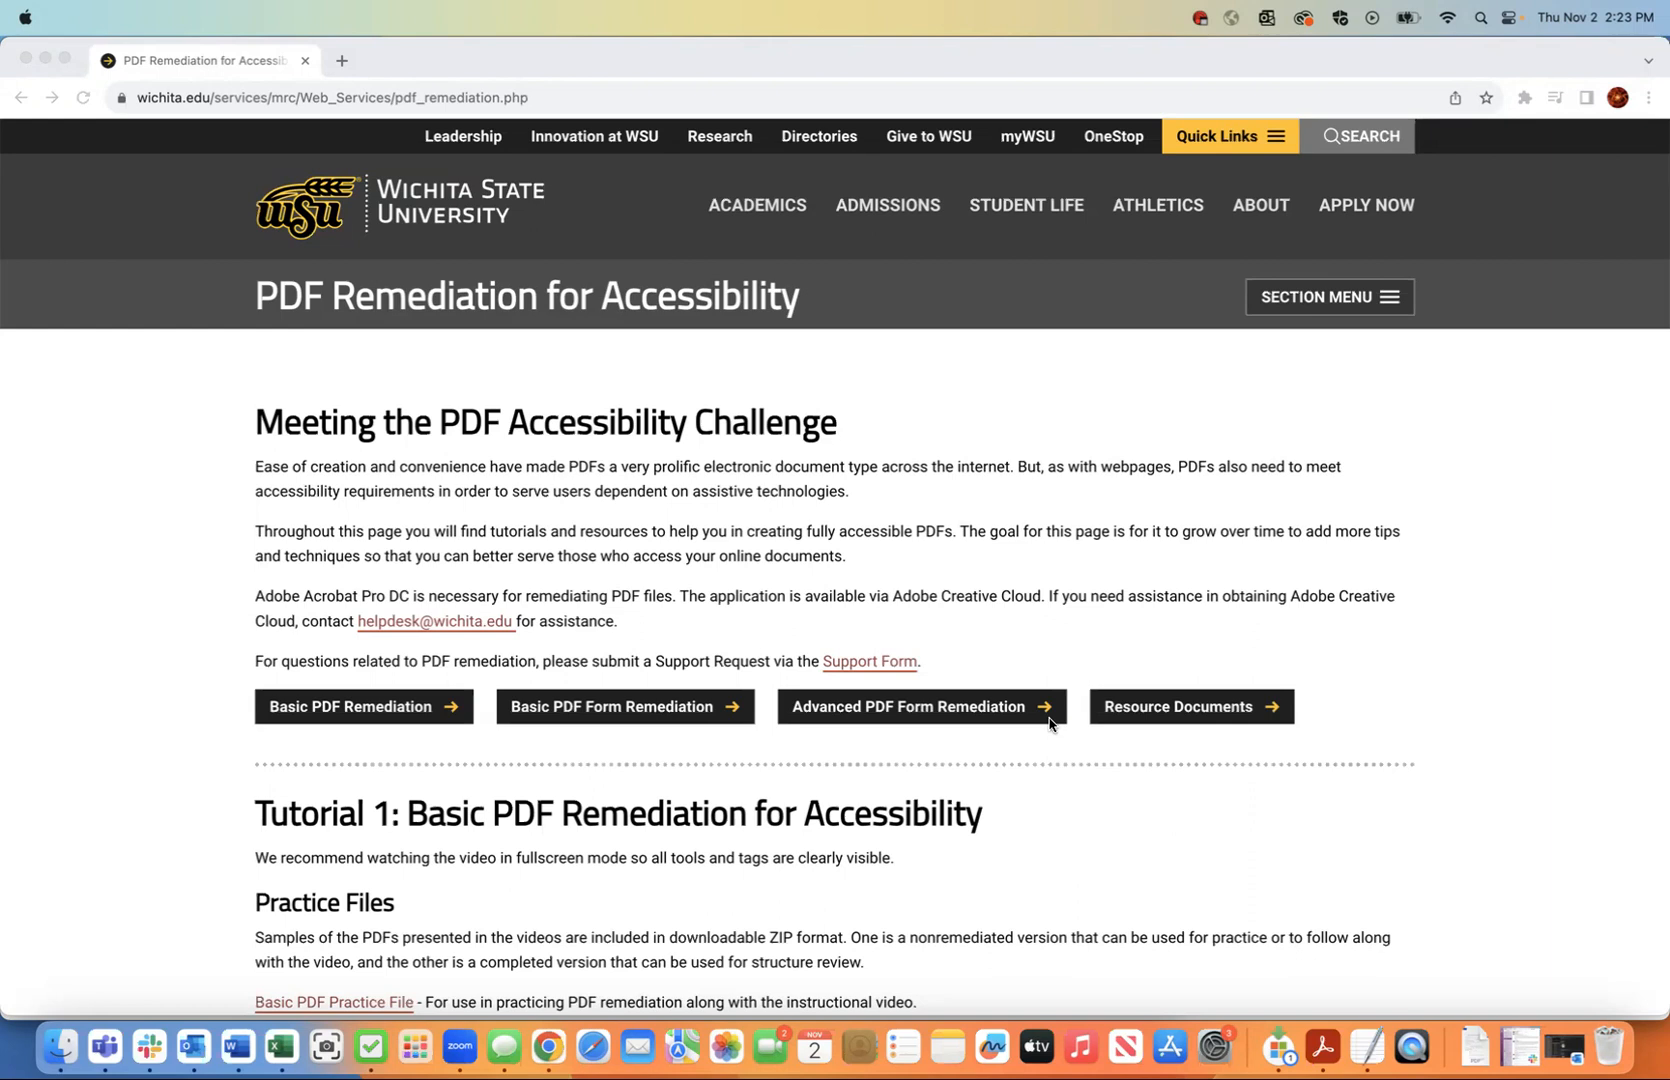
# Look over the PDF Remediation for Accessibility page, from its introduction to the Tutorial 1 practice files and video.
pyautogui.scroll(-2, 763, 522)
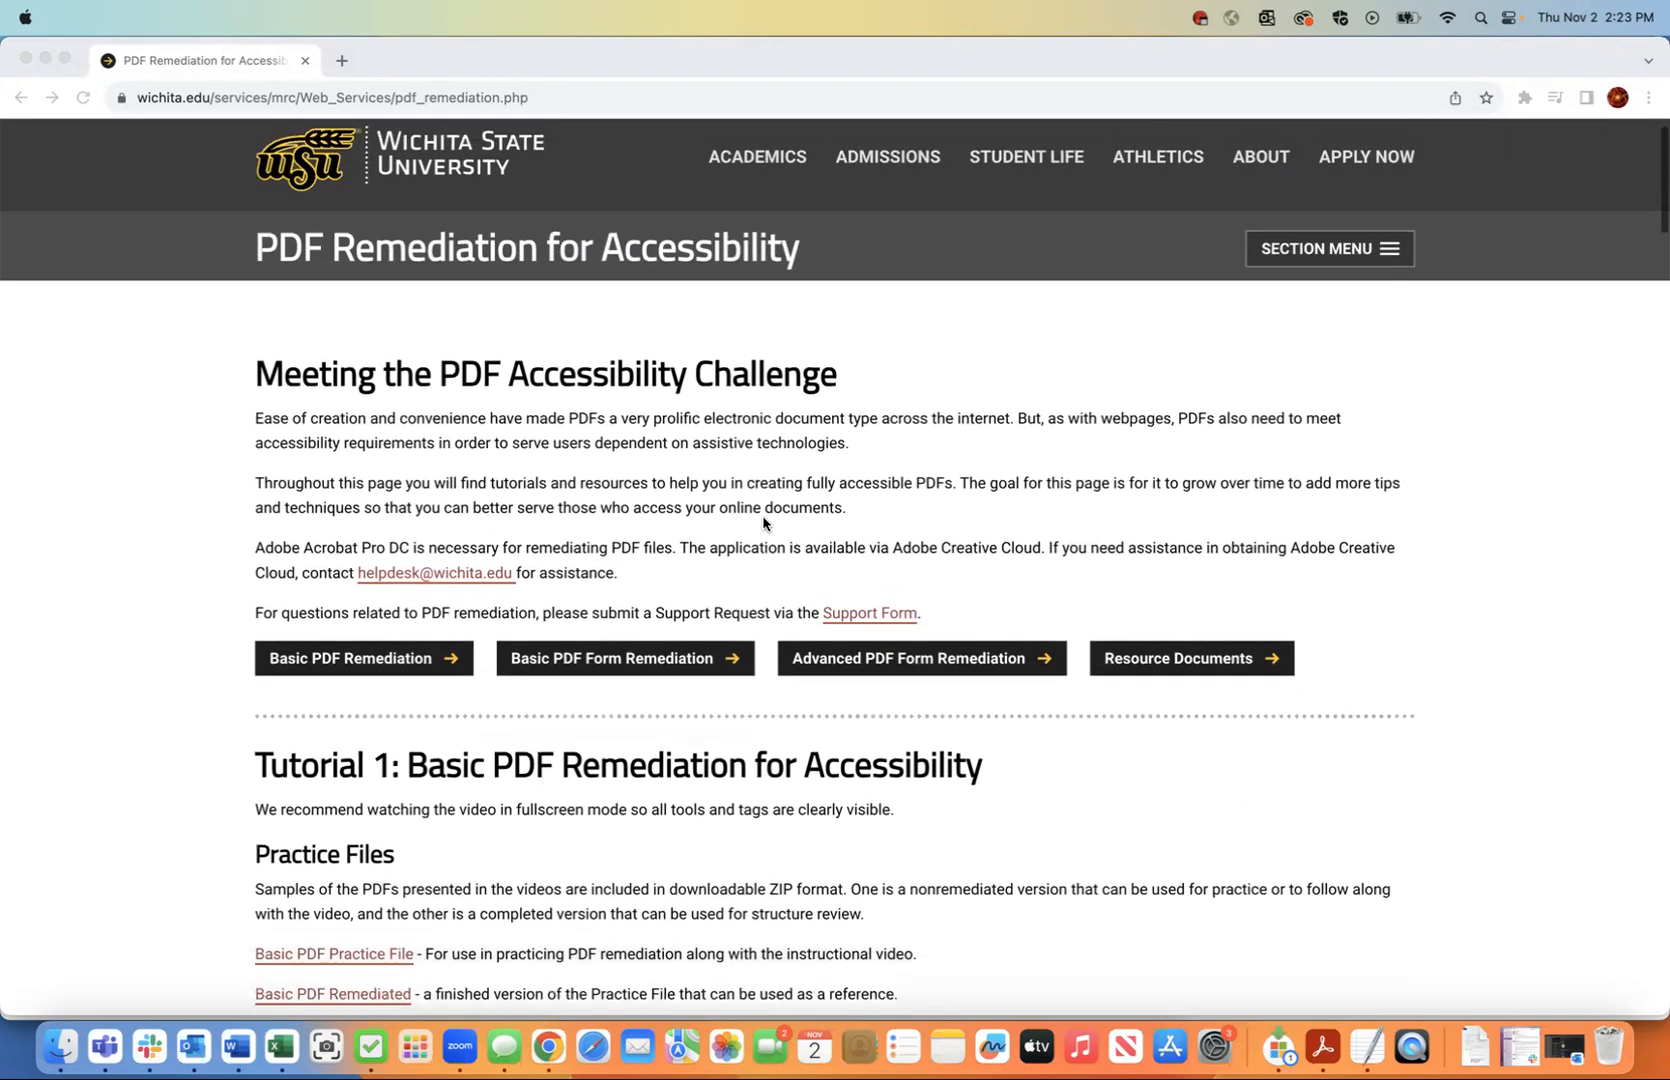
pyautogui.scroll(2, 763, 522)
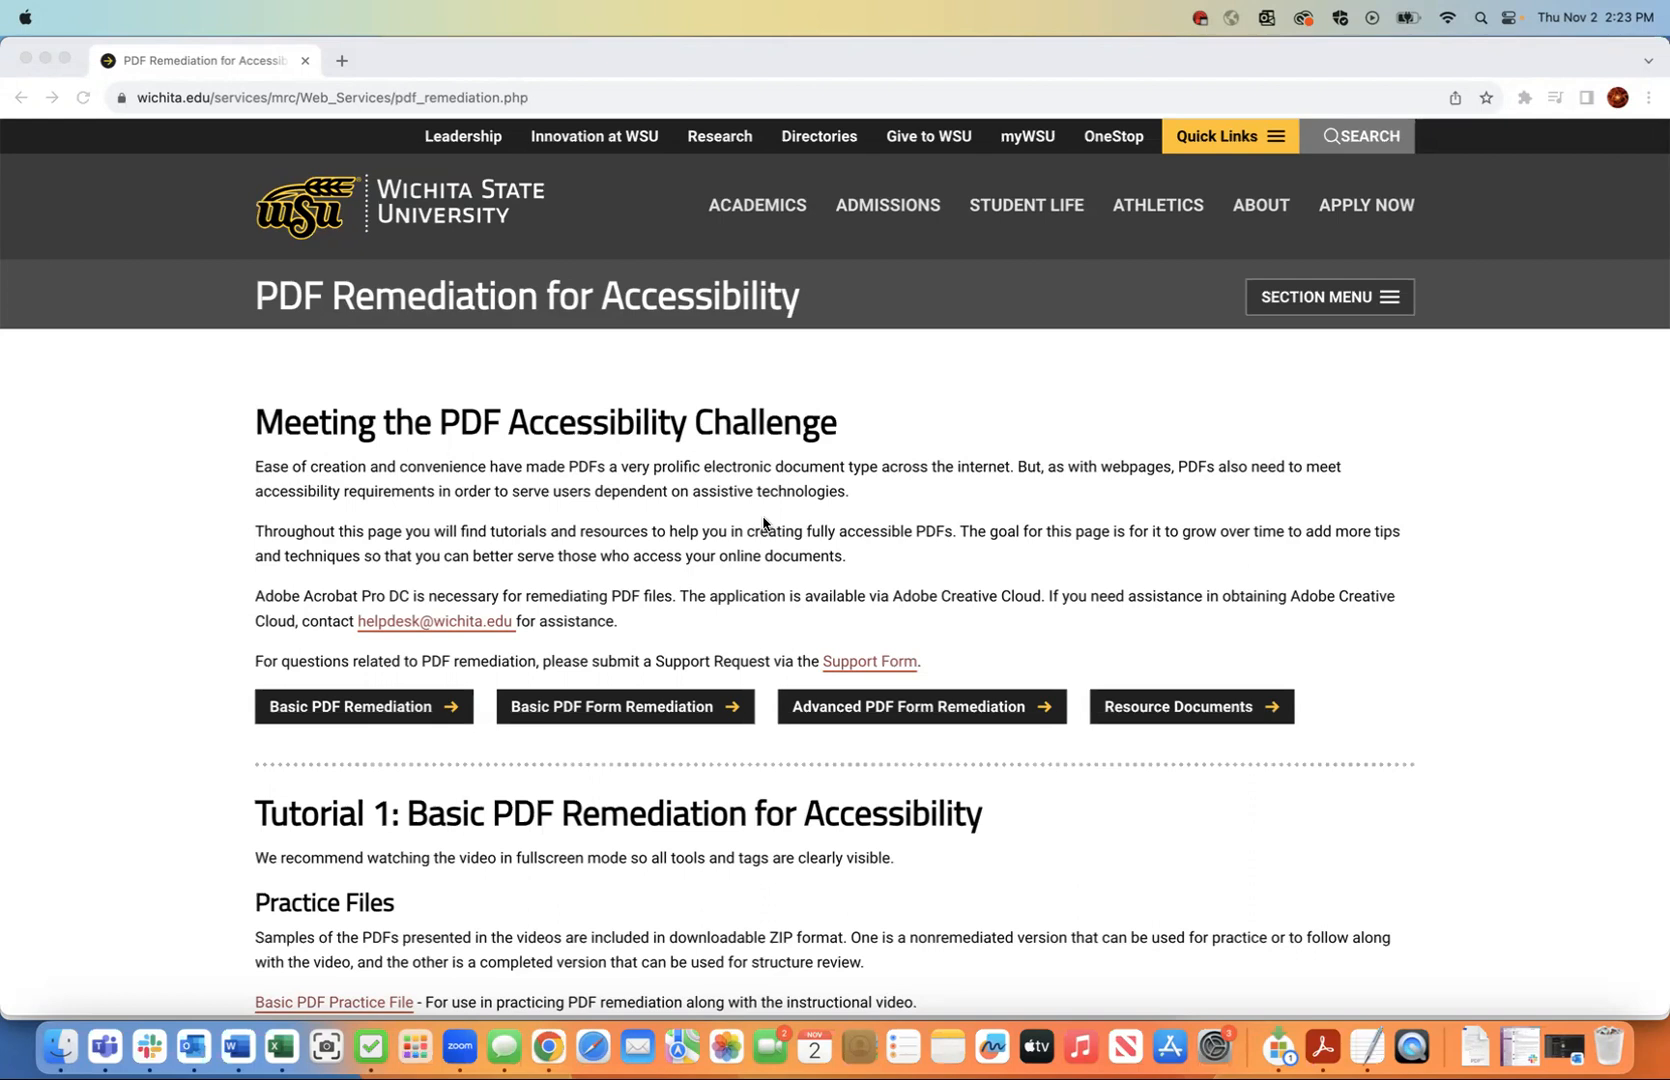
pyautogui.scroll(-15, 763, 522)
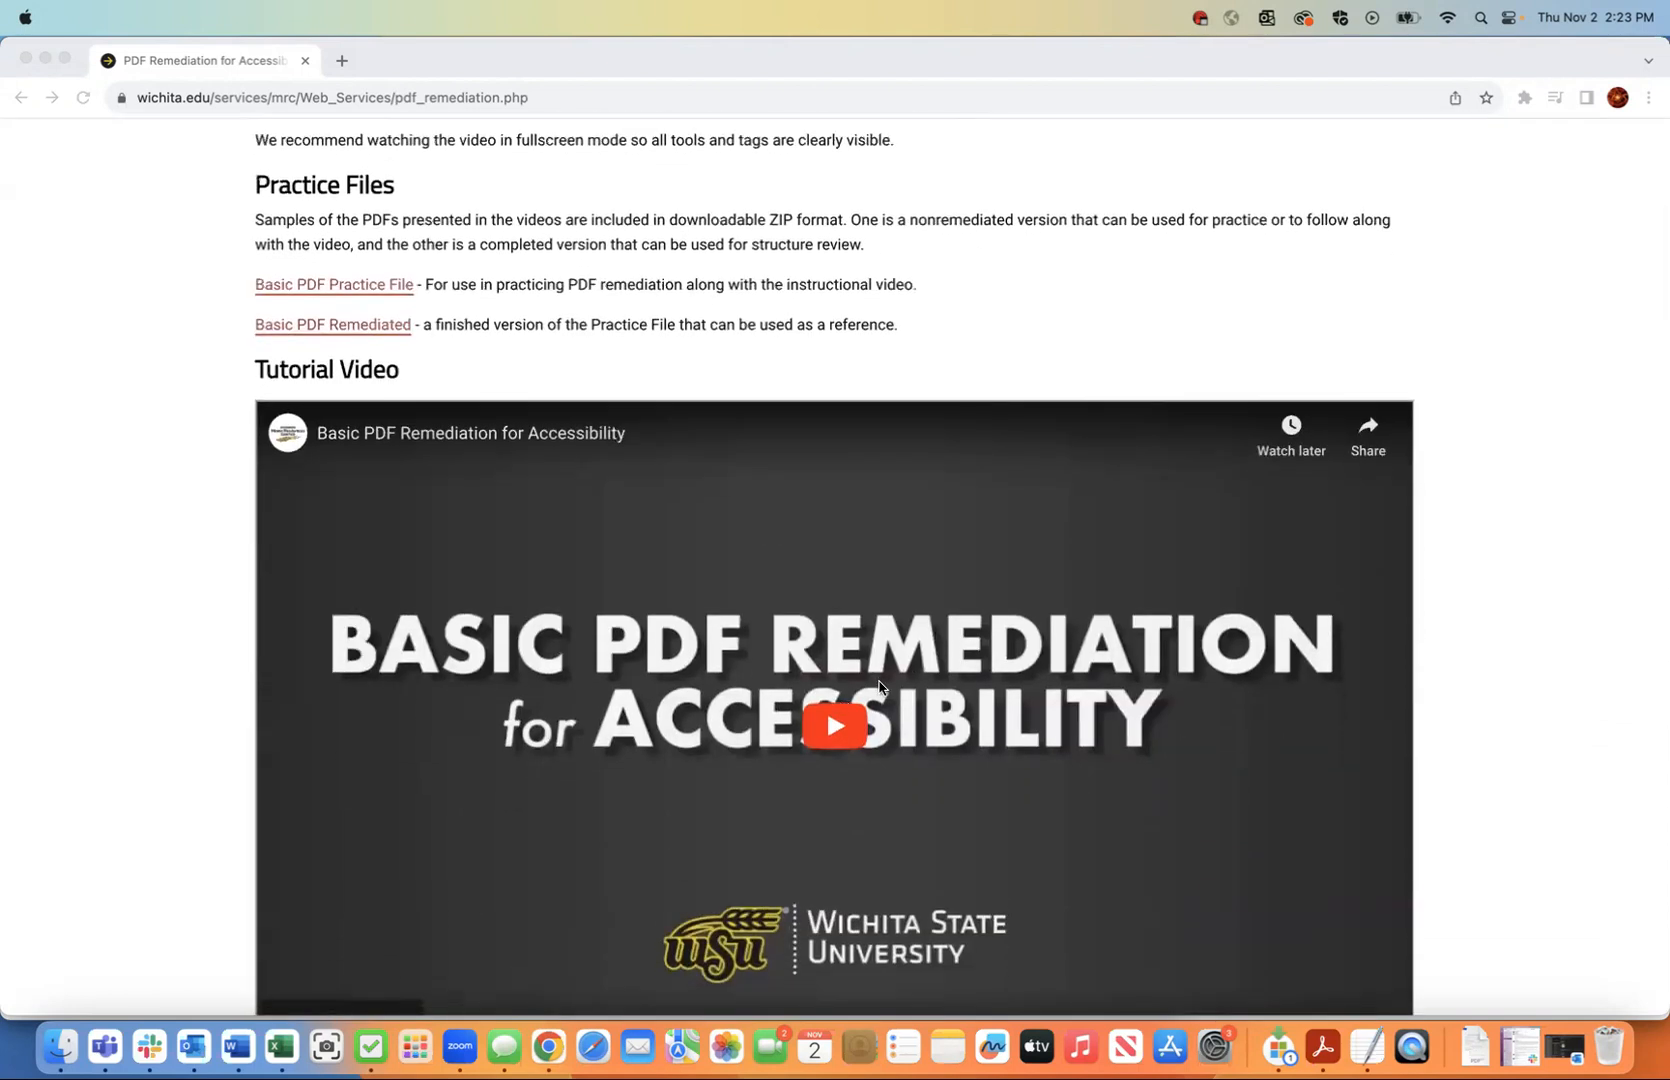
pyautogui.scroll(14, 885, 700)
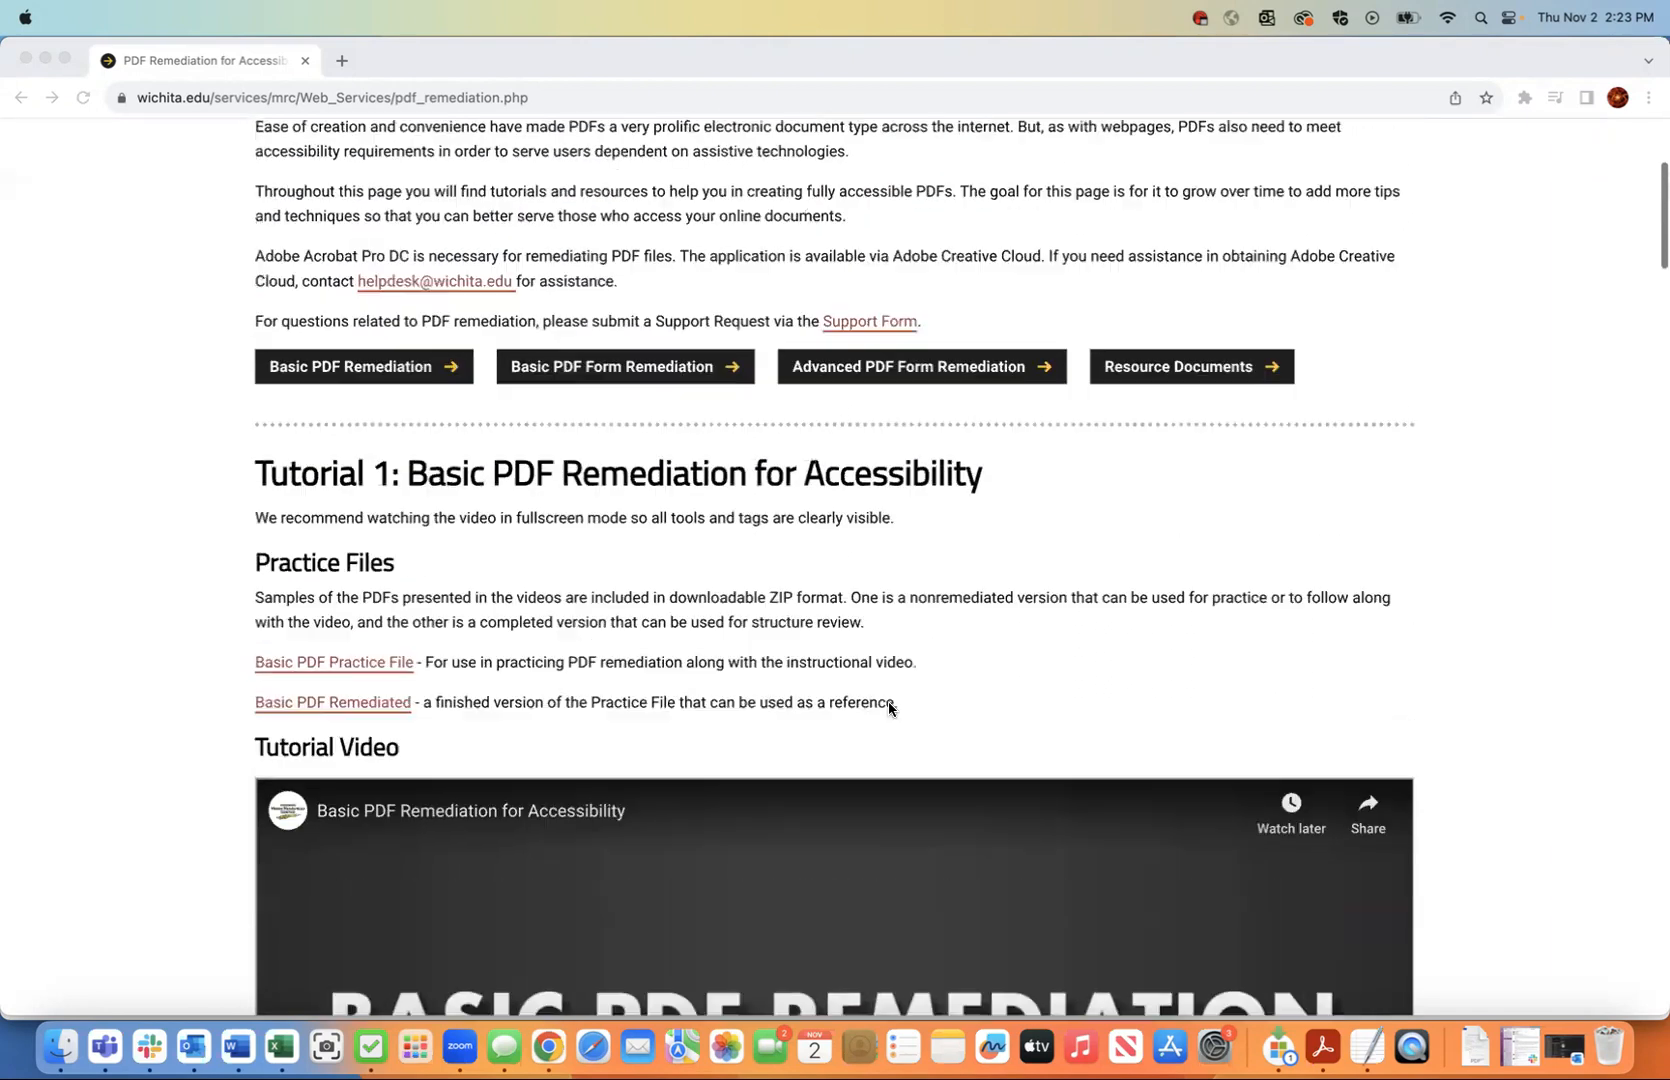
pyautogui.scroll(1, 888, 701)
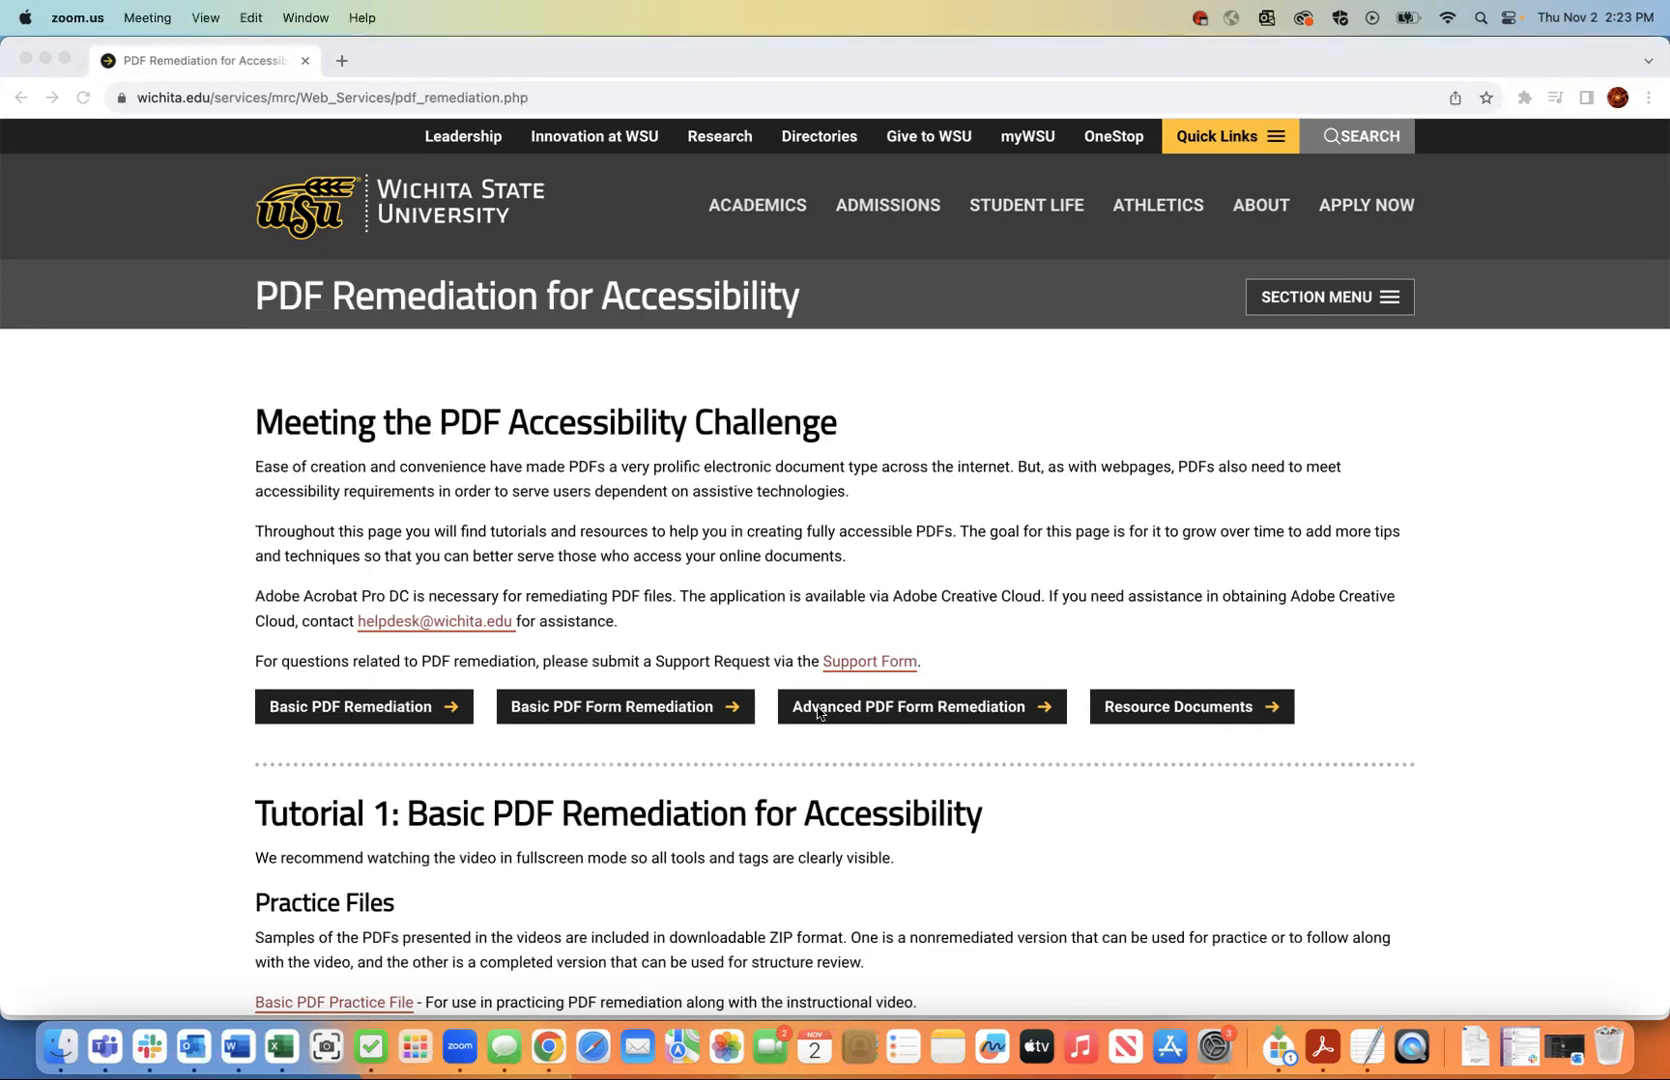
# View the Basic PDF Remediation tutorial section and return to the start of the page.
pyautogui.click(376, 712)
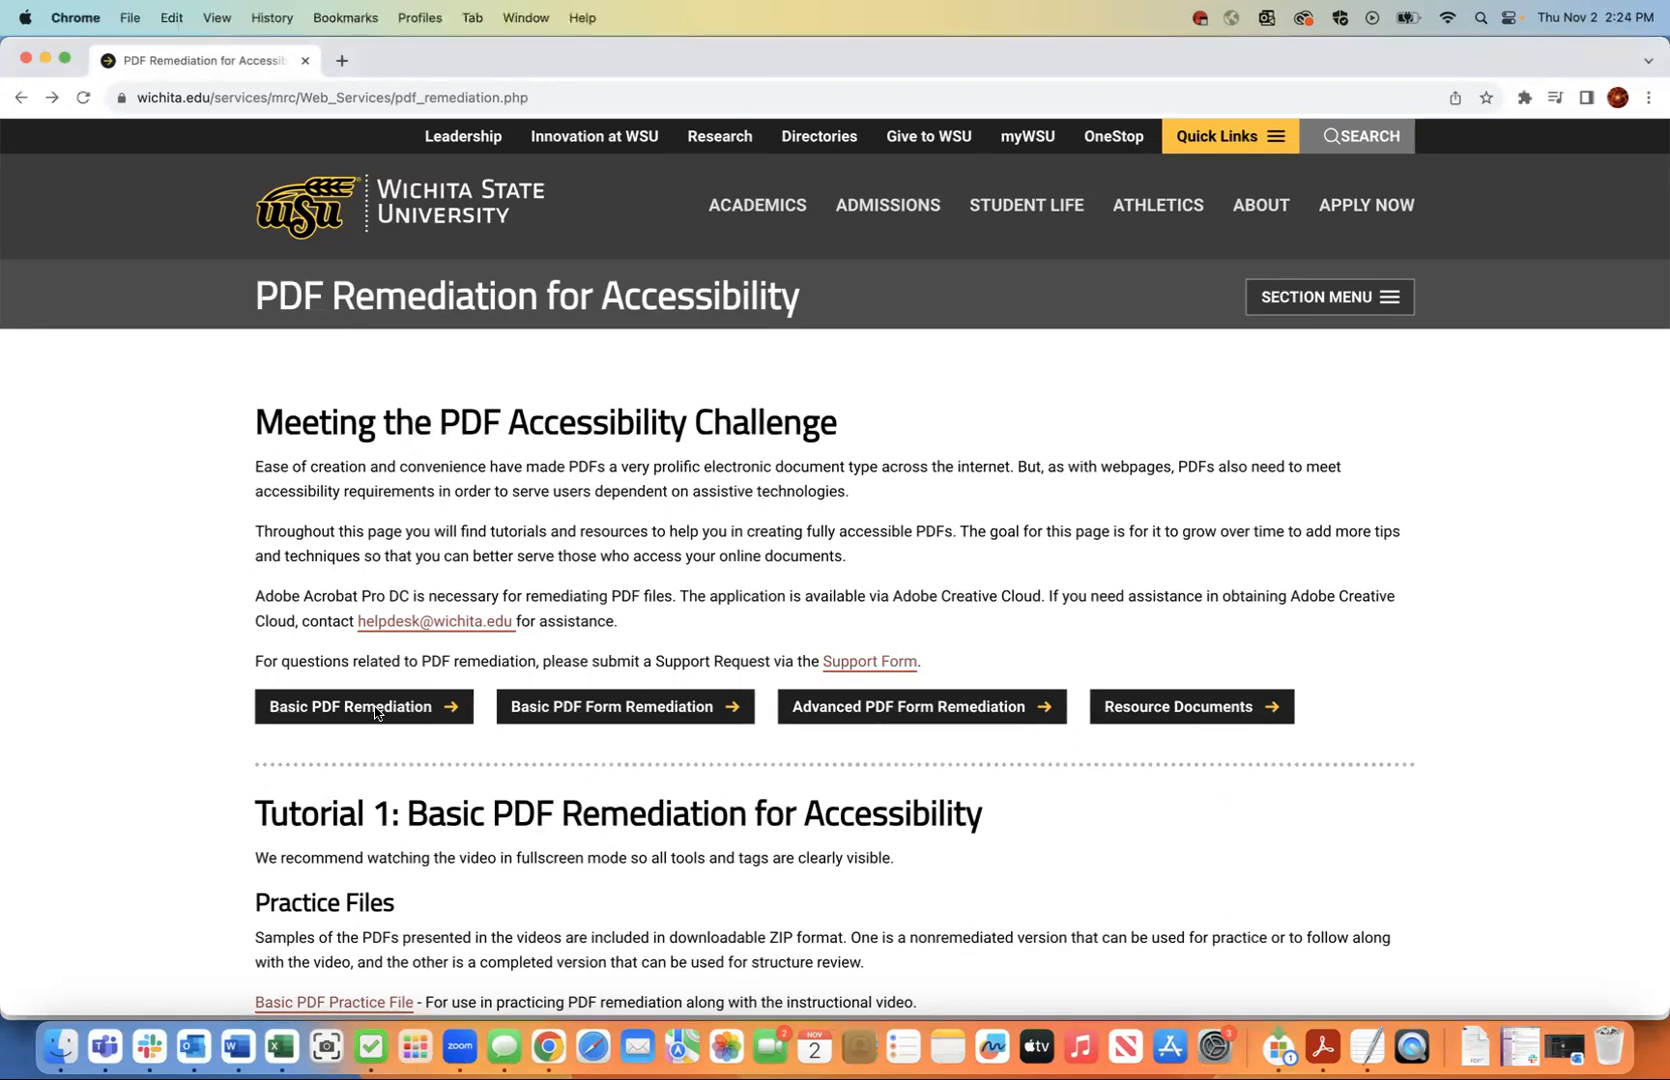
pyautogui.click(376, 712)
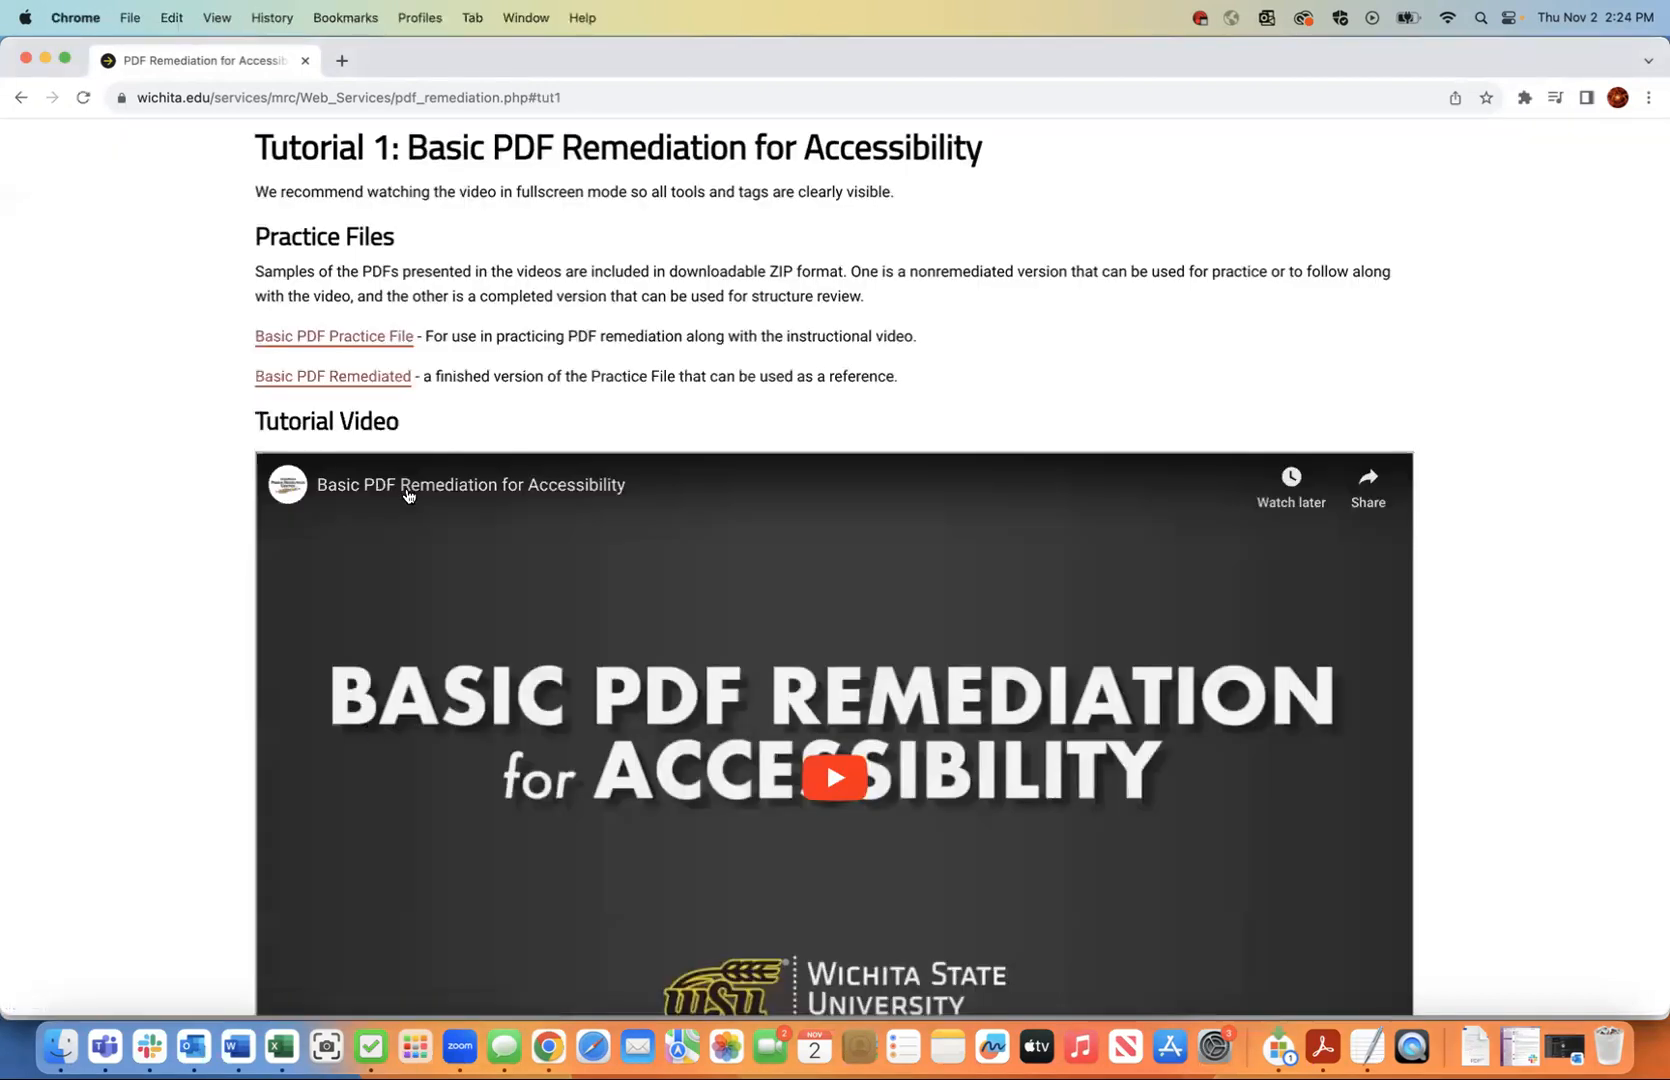
pyautogui.click(21, 98)
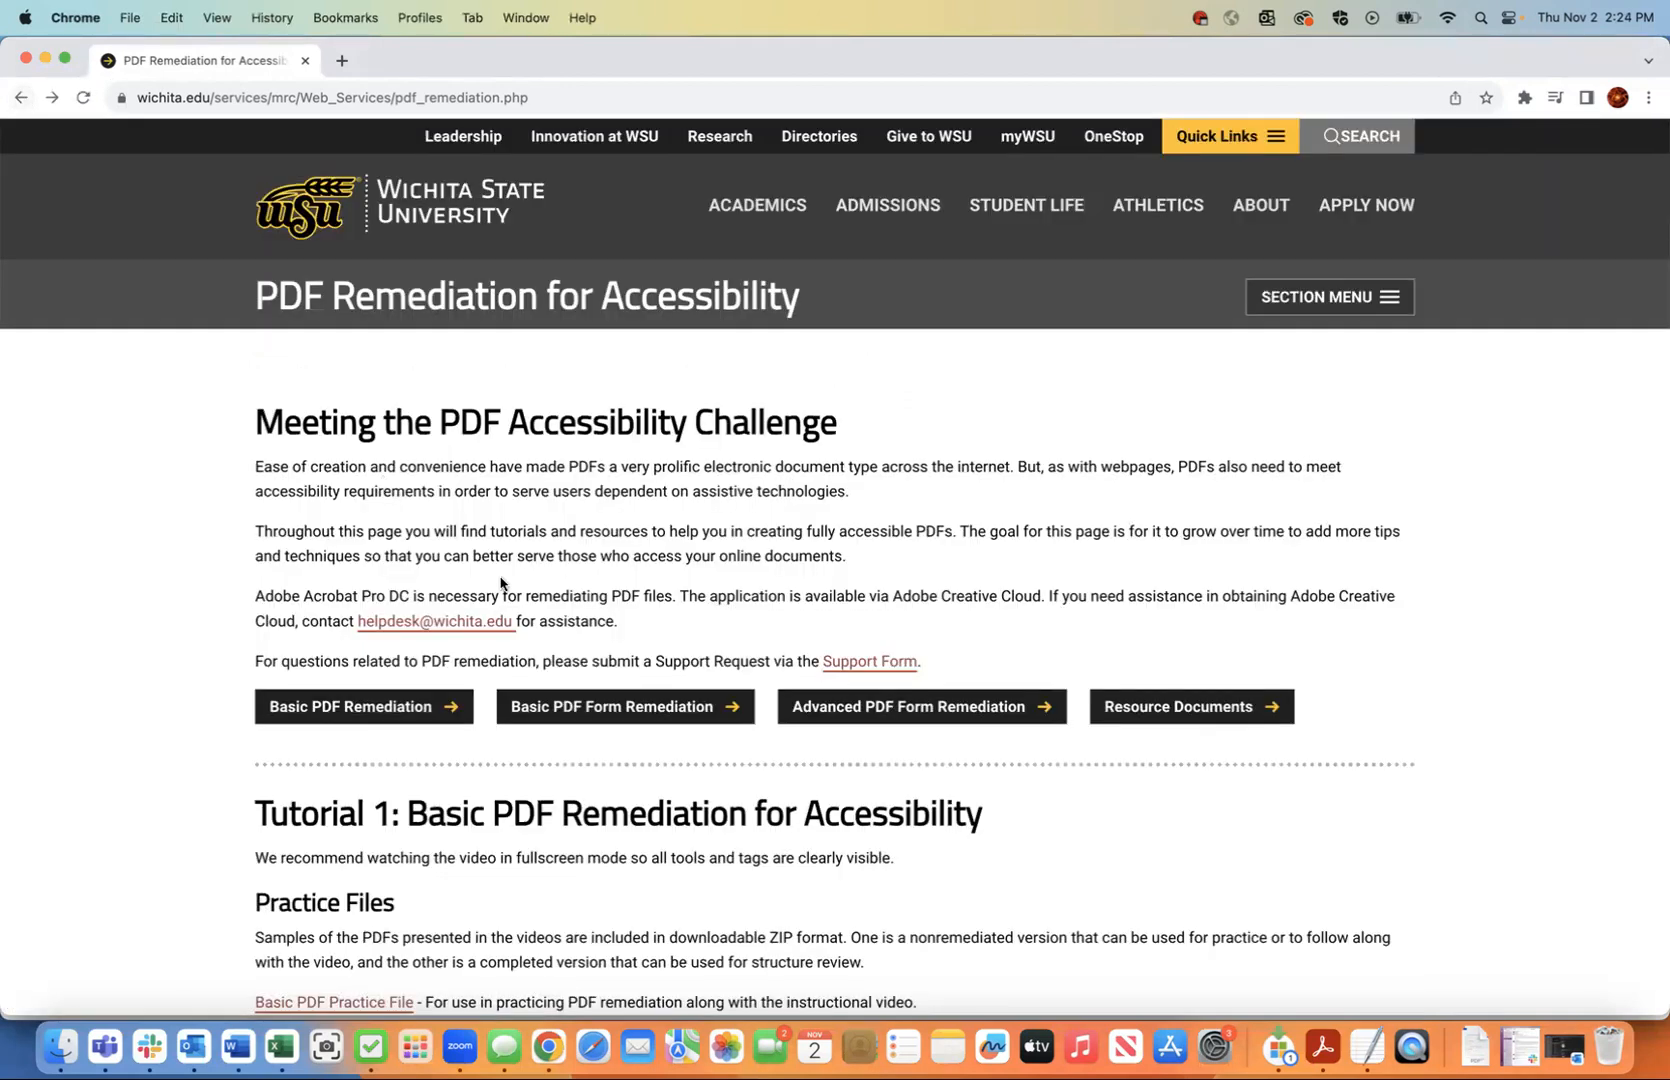
# View the Basic PDF Form Remediation section with its practice files and two tutorial videos, and return to the page start.
pyautogui.click(612, 702)
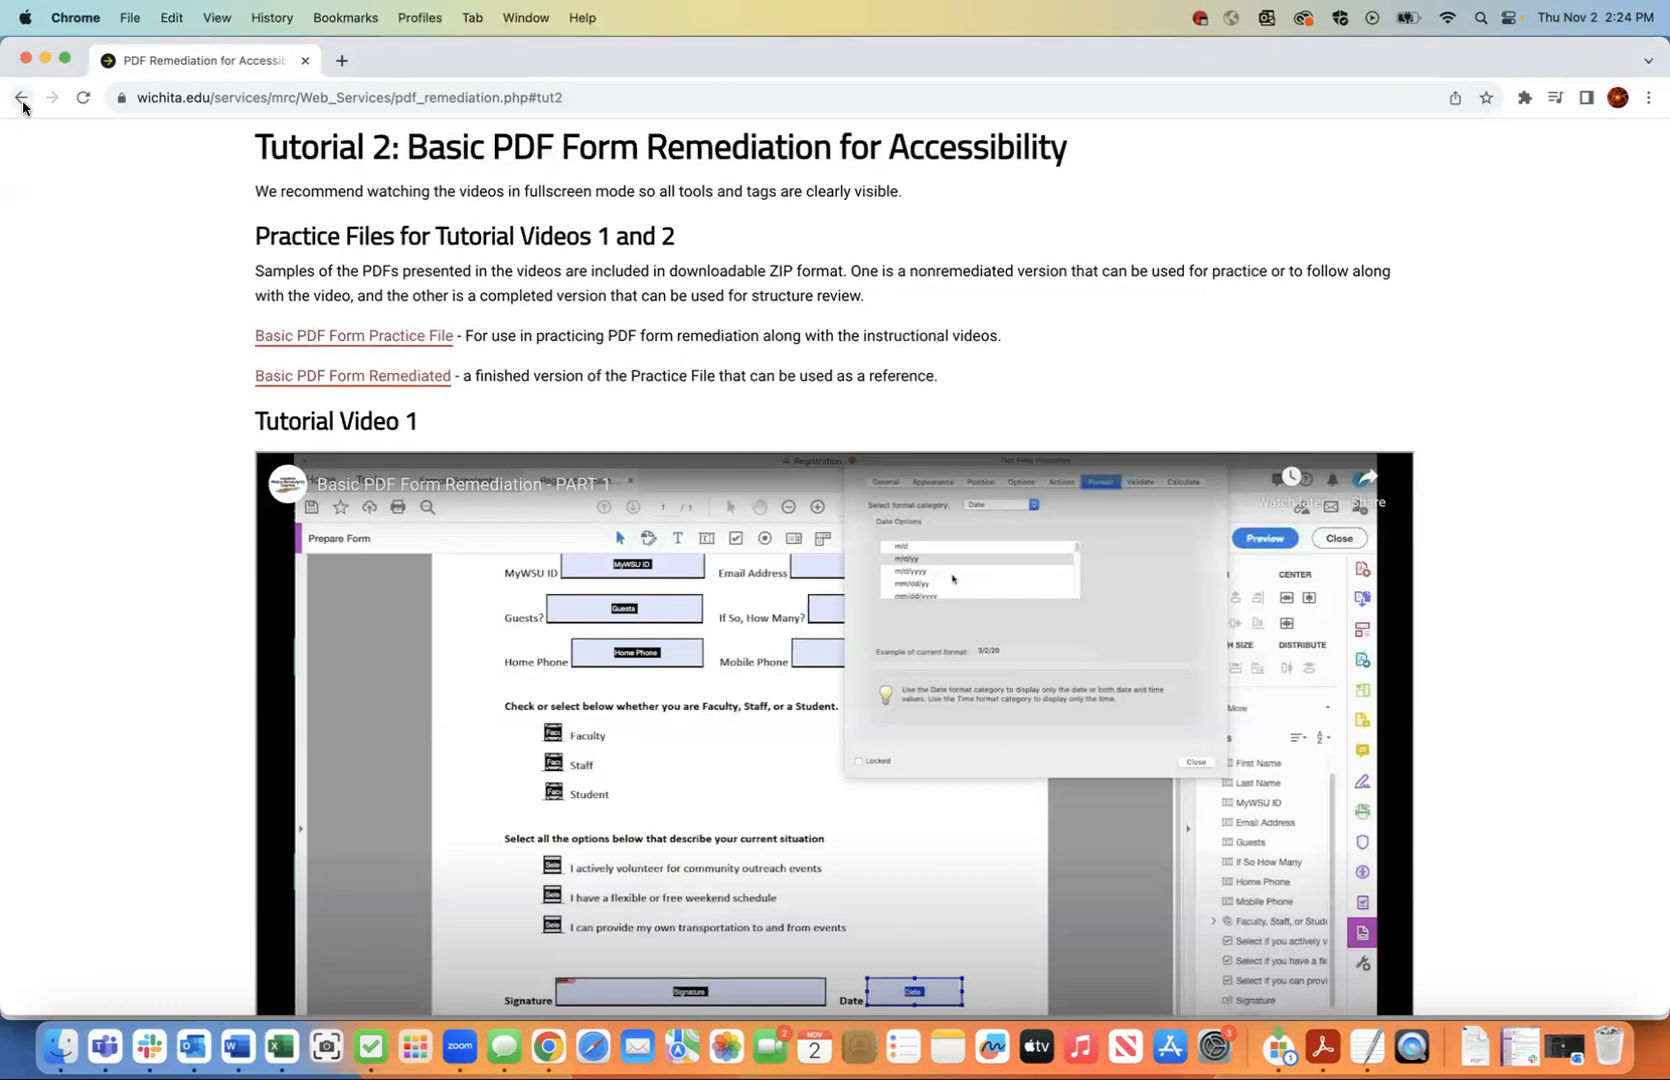
pyautogui.scroll(-5, 160, 357)
pyautogui.scroll(-8, 160, 357)
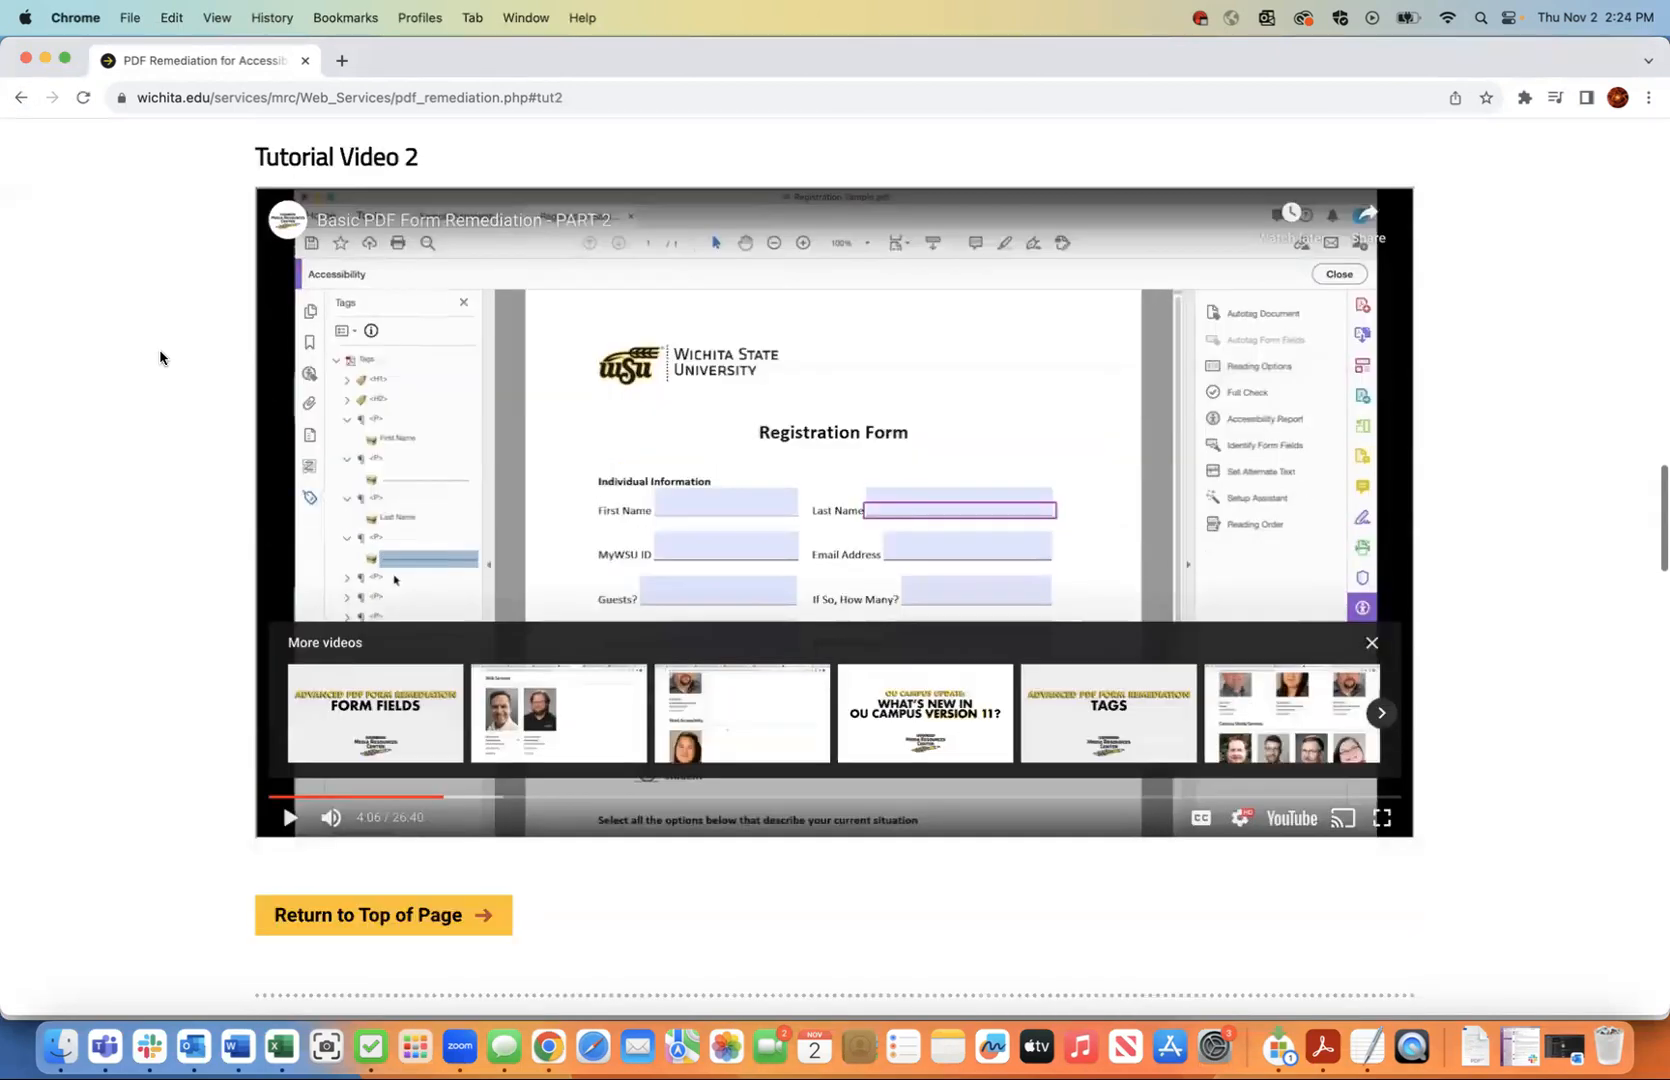
pyautogui.scroll(12, 160, 357)
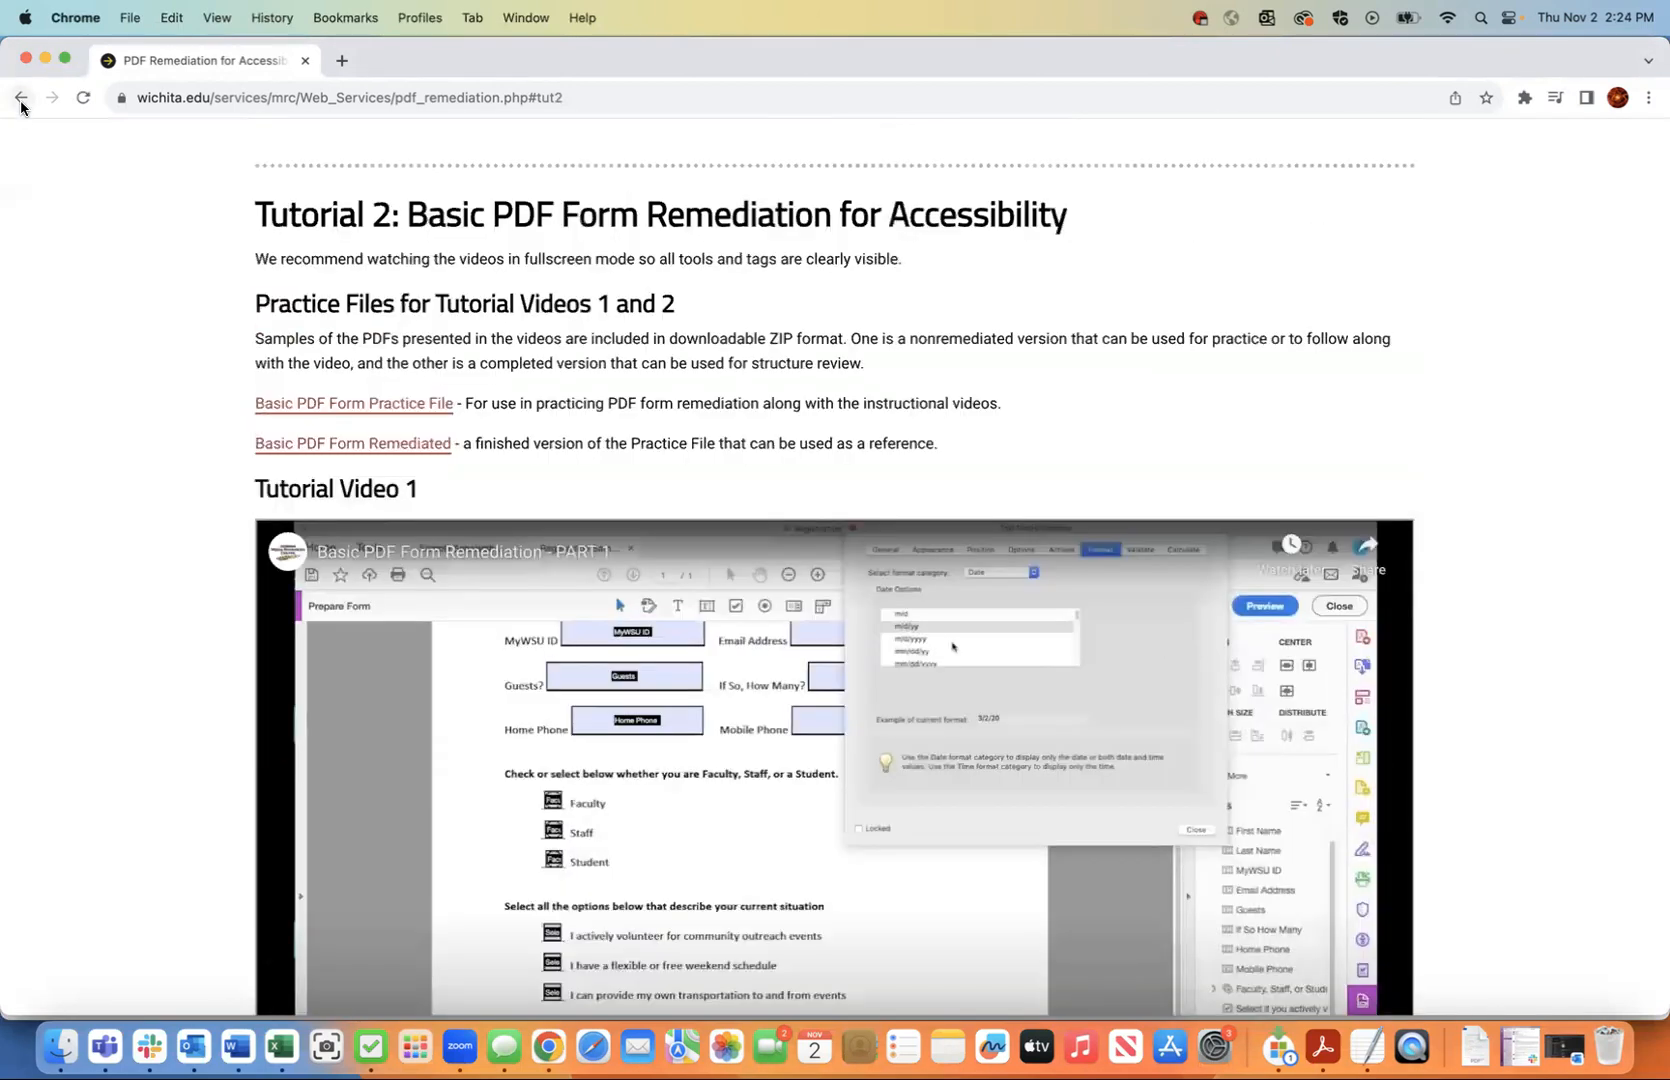
pyautogui.click(21, 97)
# View the Advanced PDF Form Remediation section with its practice files and tutorial videos, and return to the page start.
pyautogui.click(866, 704)
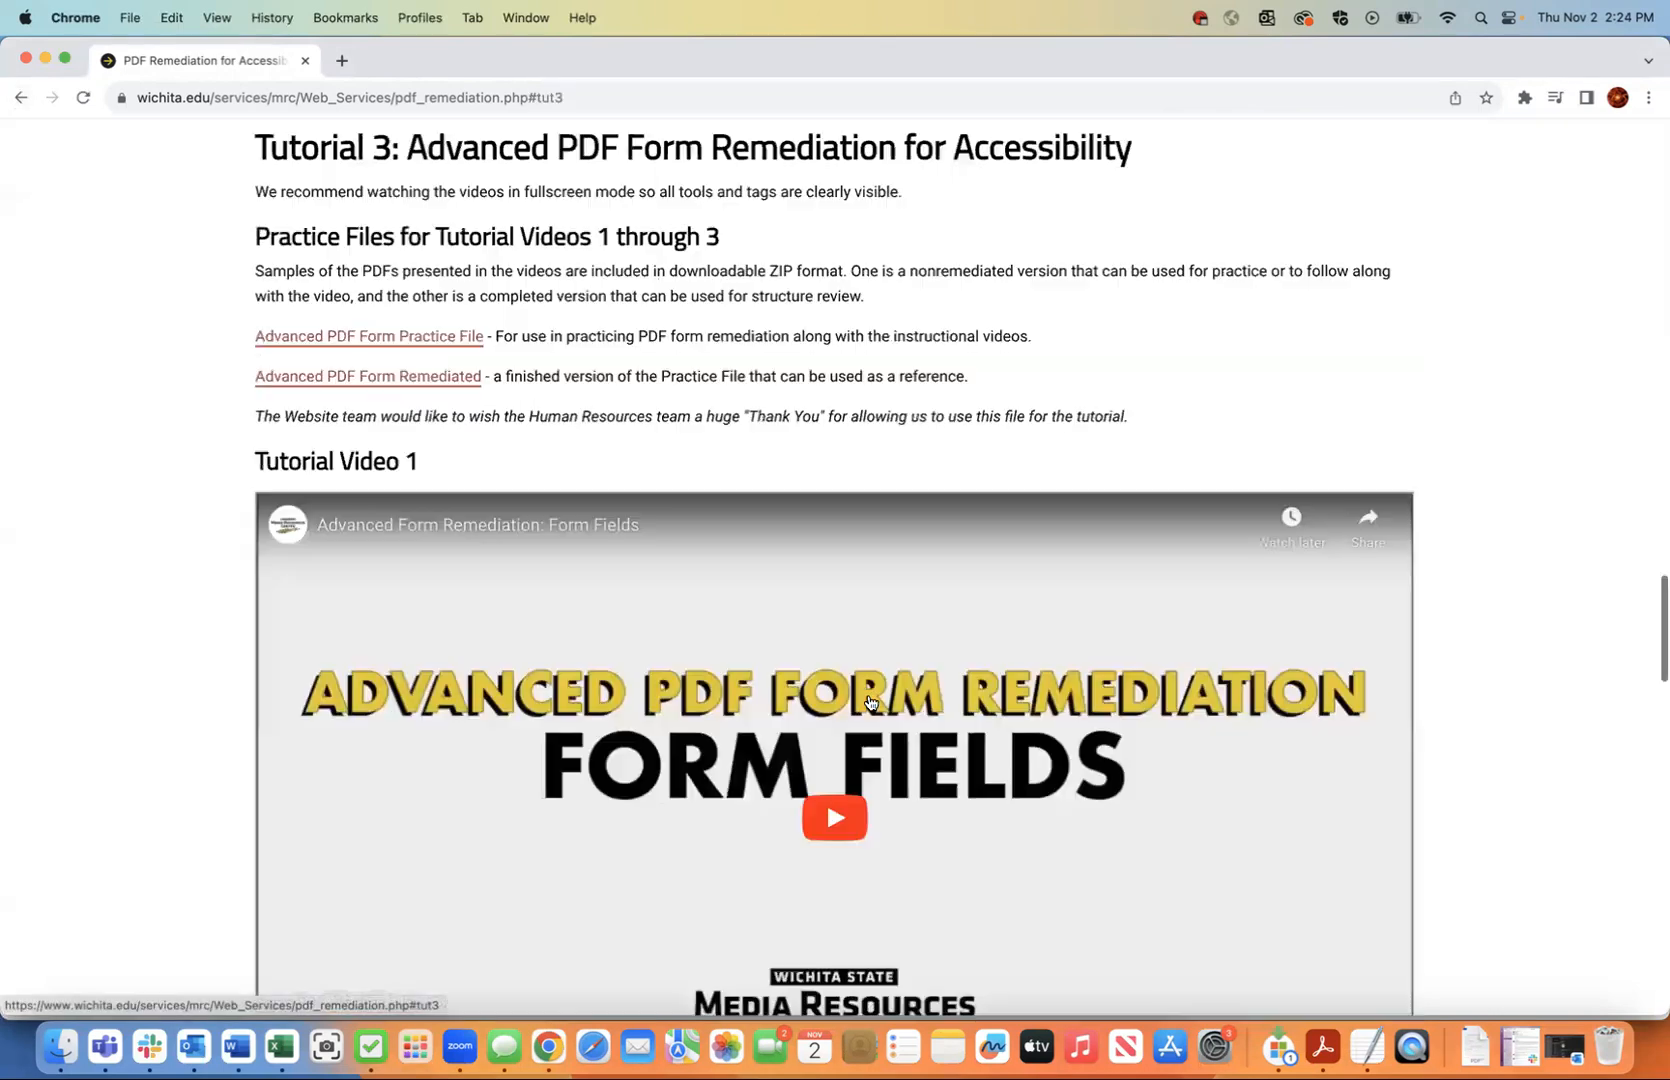
pyautogui.scroll(-9, 877, 768)
pyautogui.scroll(-8, 878, 768)
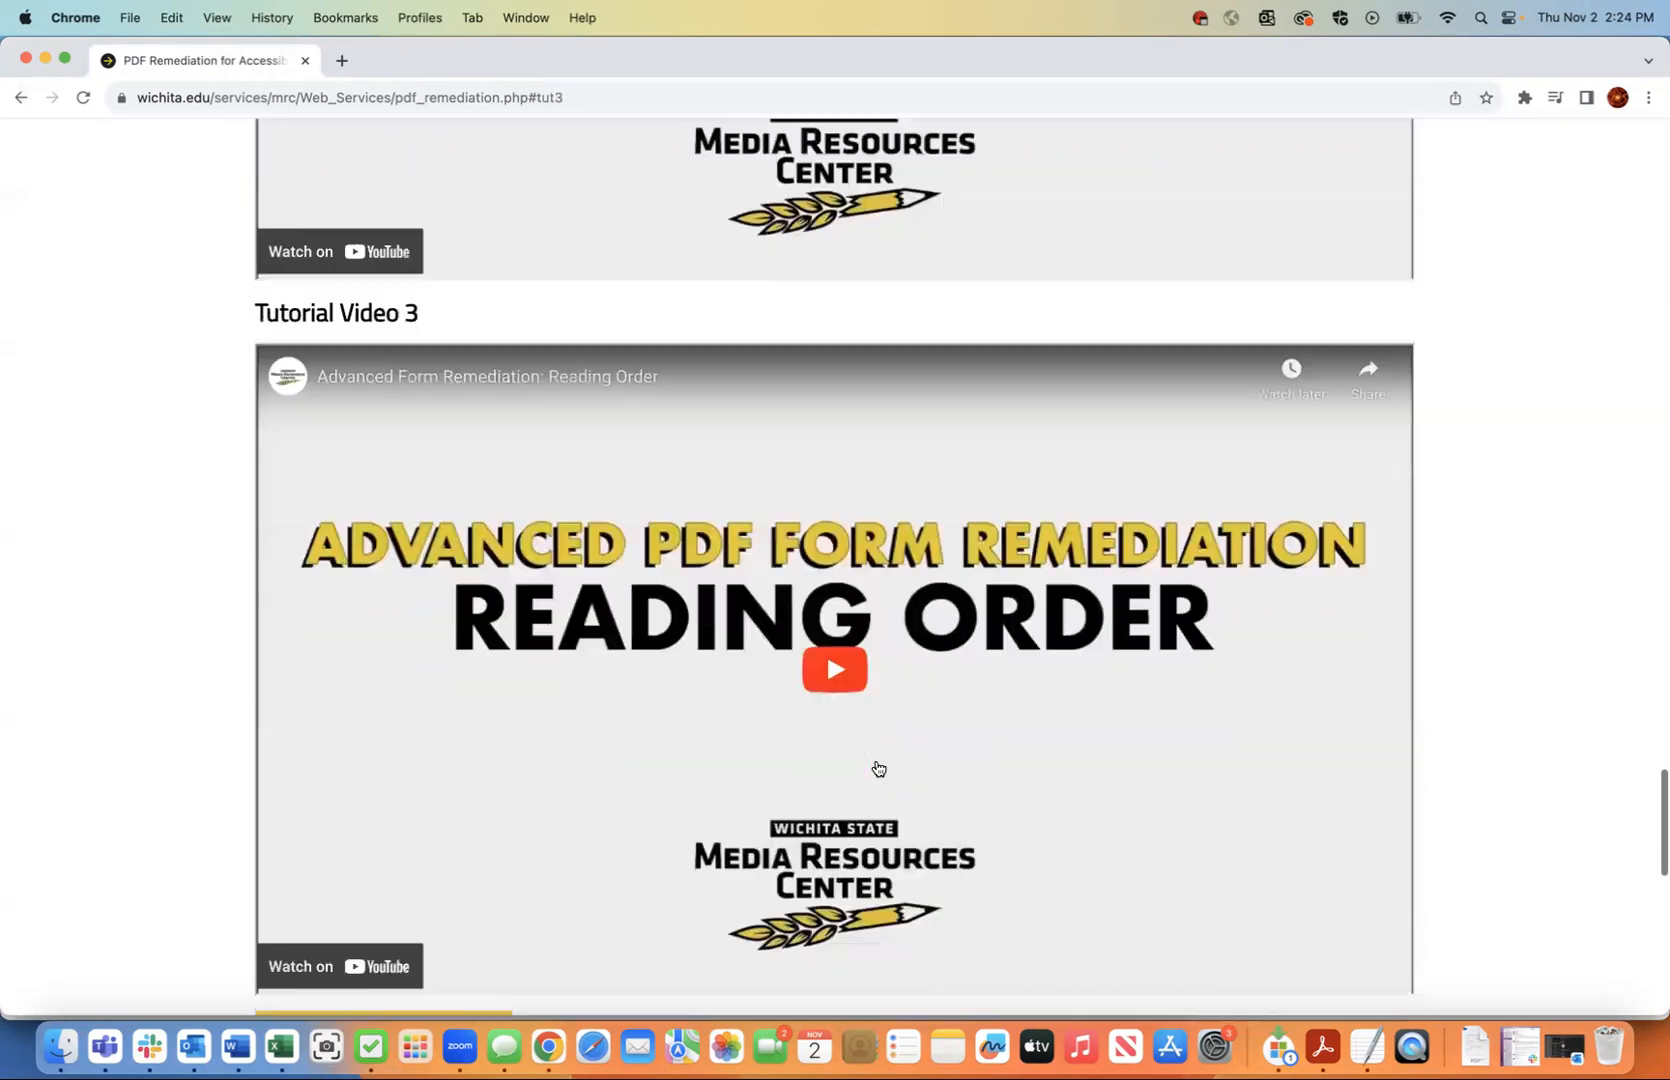
pyautogui.scroll(15, 878, 768)
pyautogui.scroll(-10, 598, 533)
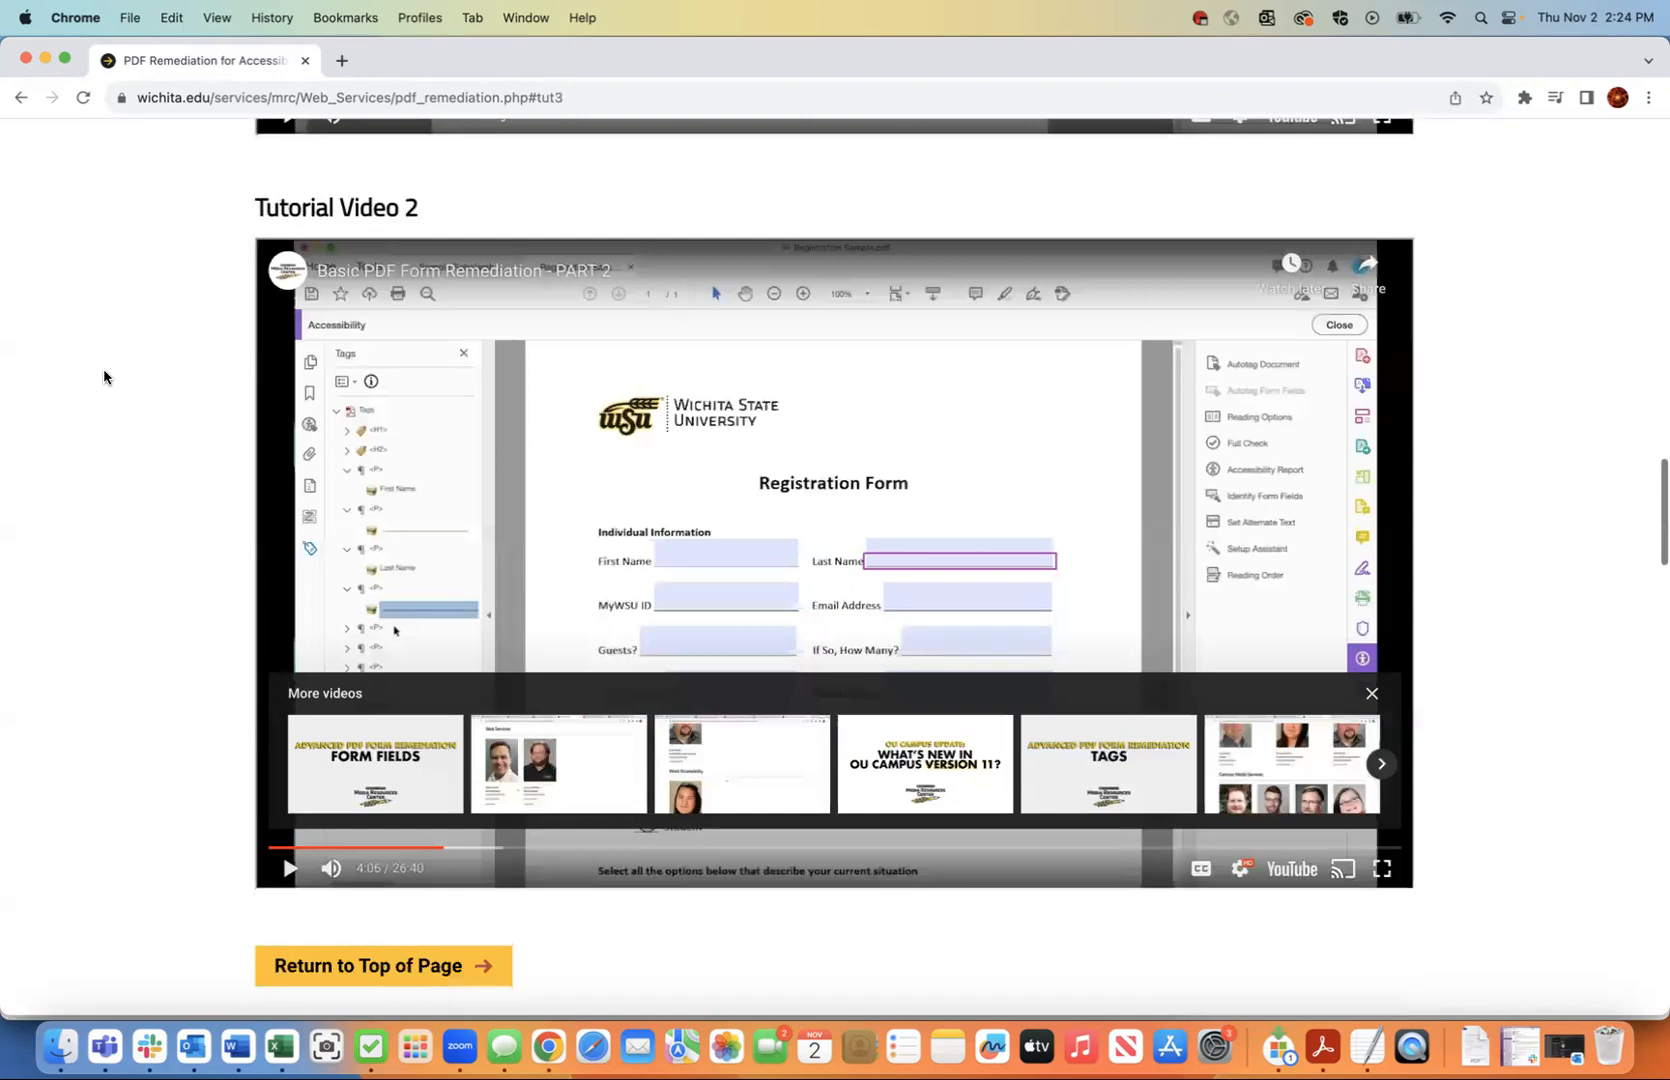
pyautogui.click(21, 99)
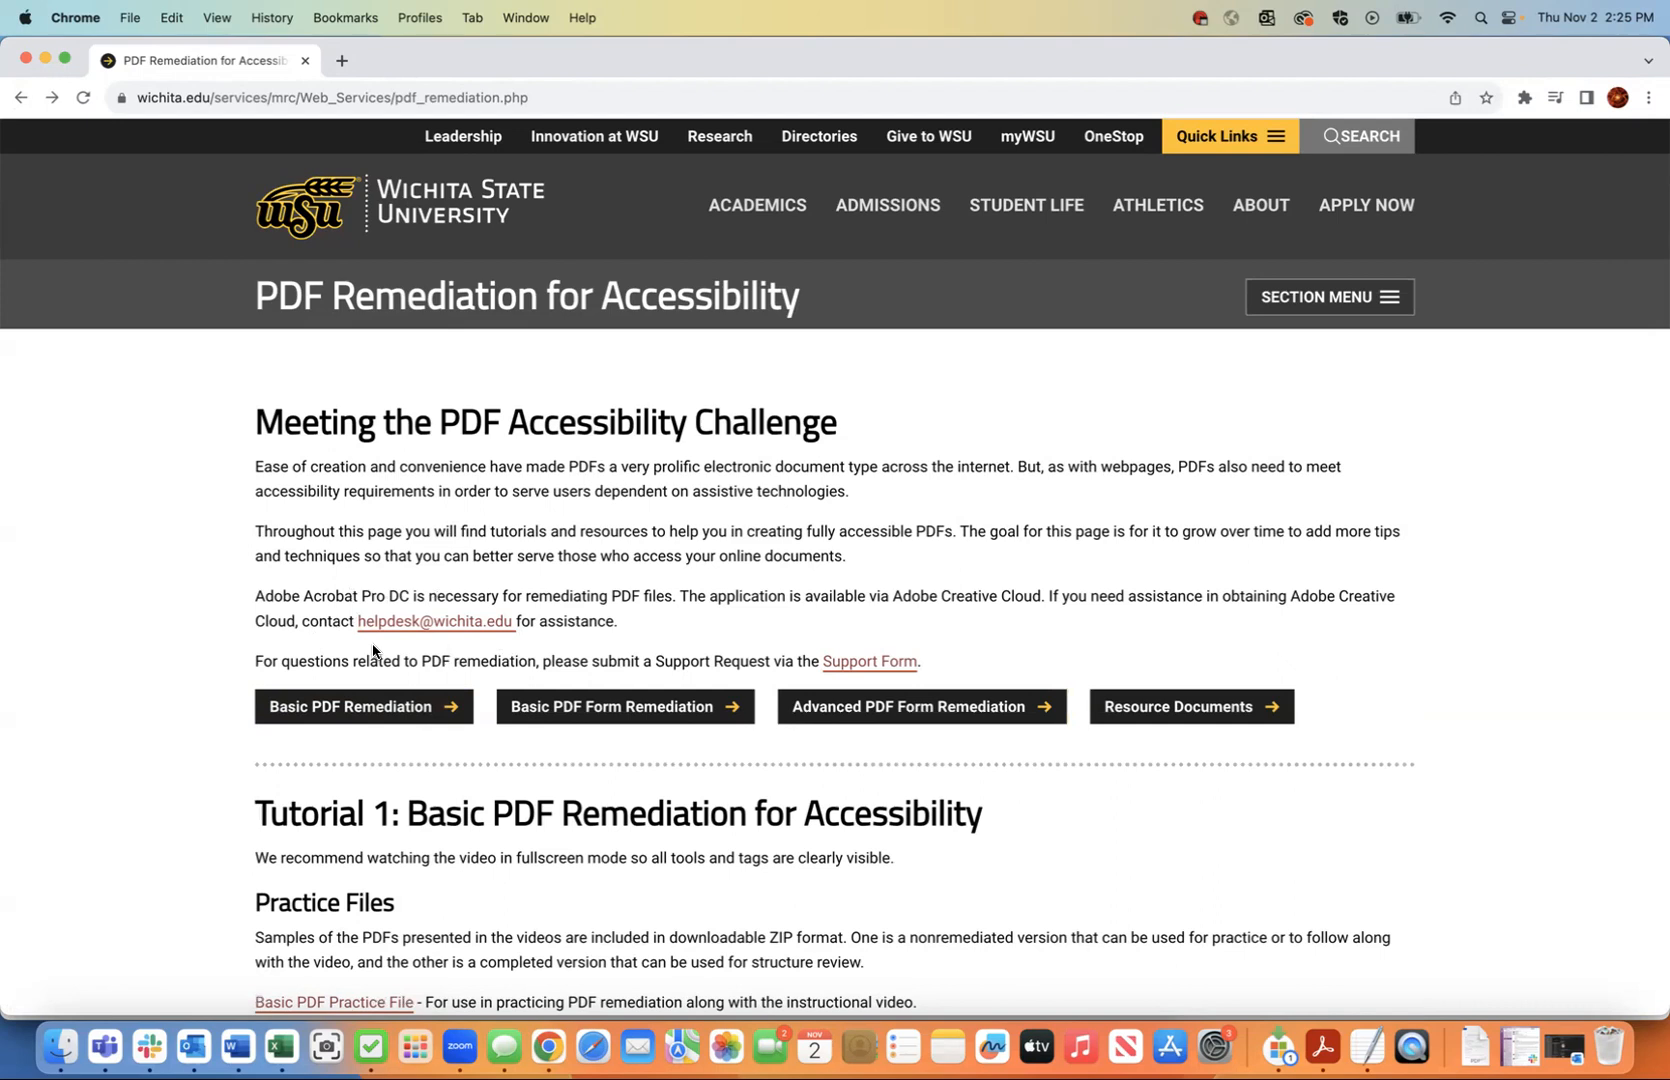
# Go to the Basic PDF Remediation section and start saving the linked Basic PDF Practice File.
pyautogui.click(368, 709)
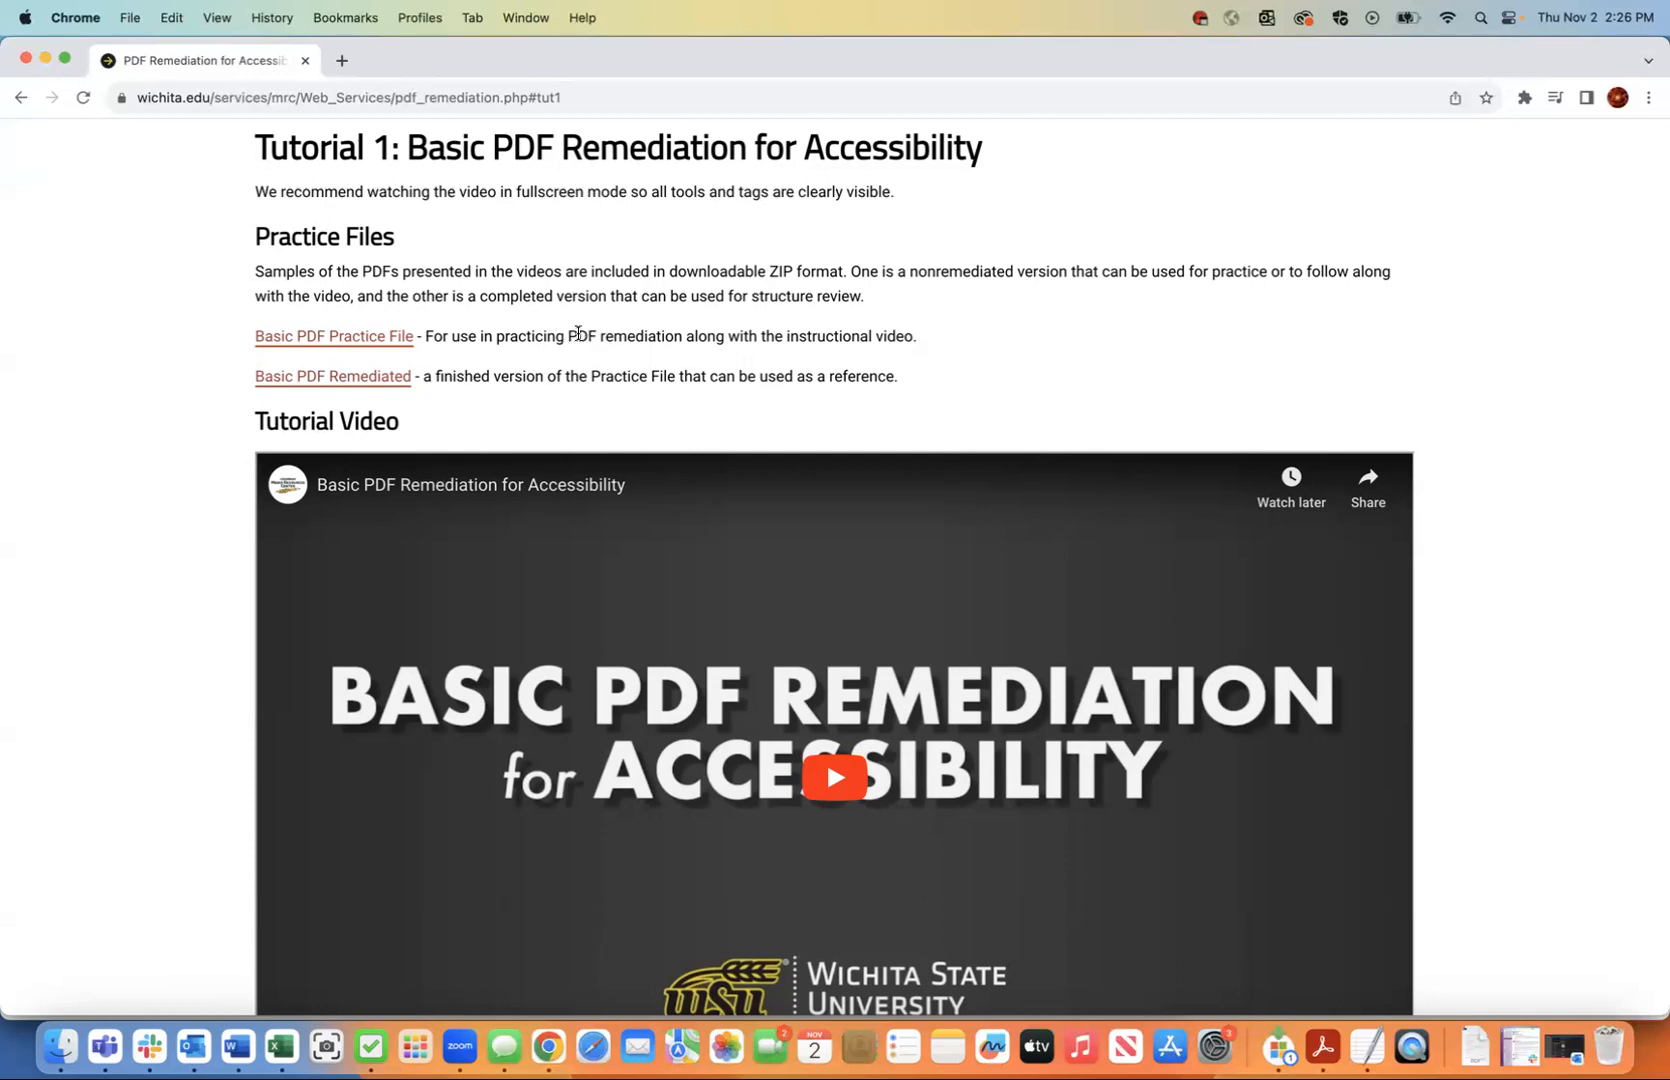
pyautogui.click(369, 341)
pyautogui.rightClick(369, 341)
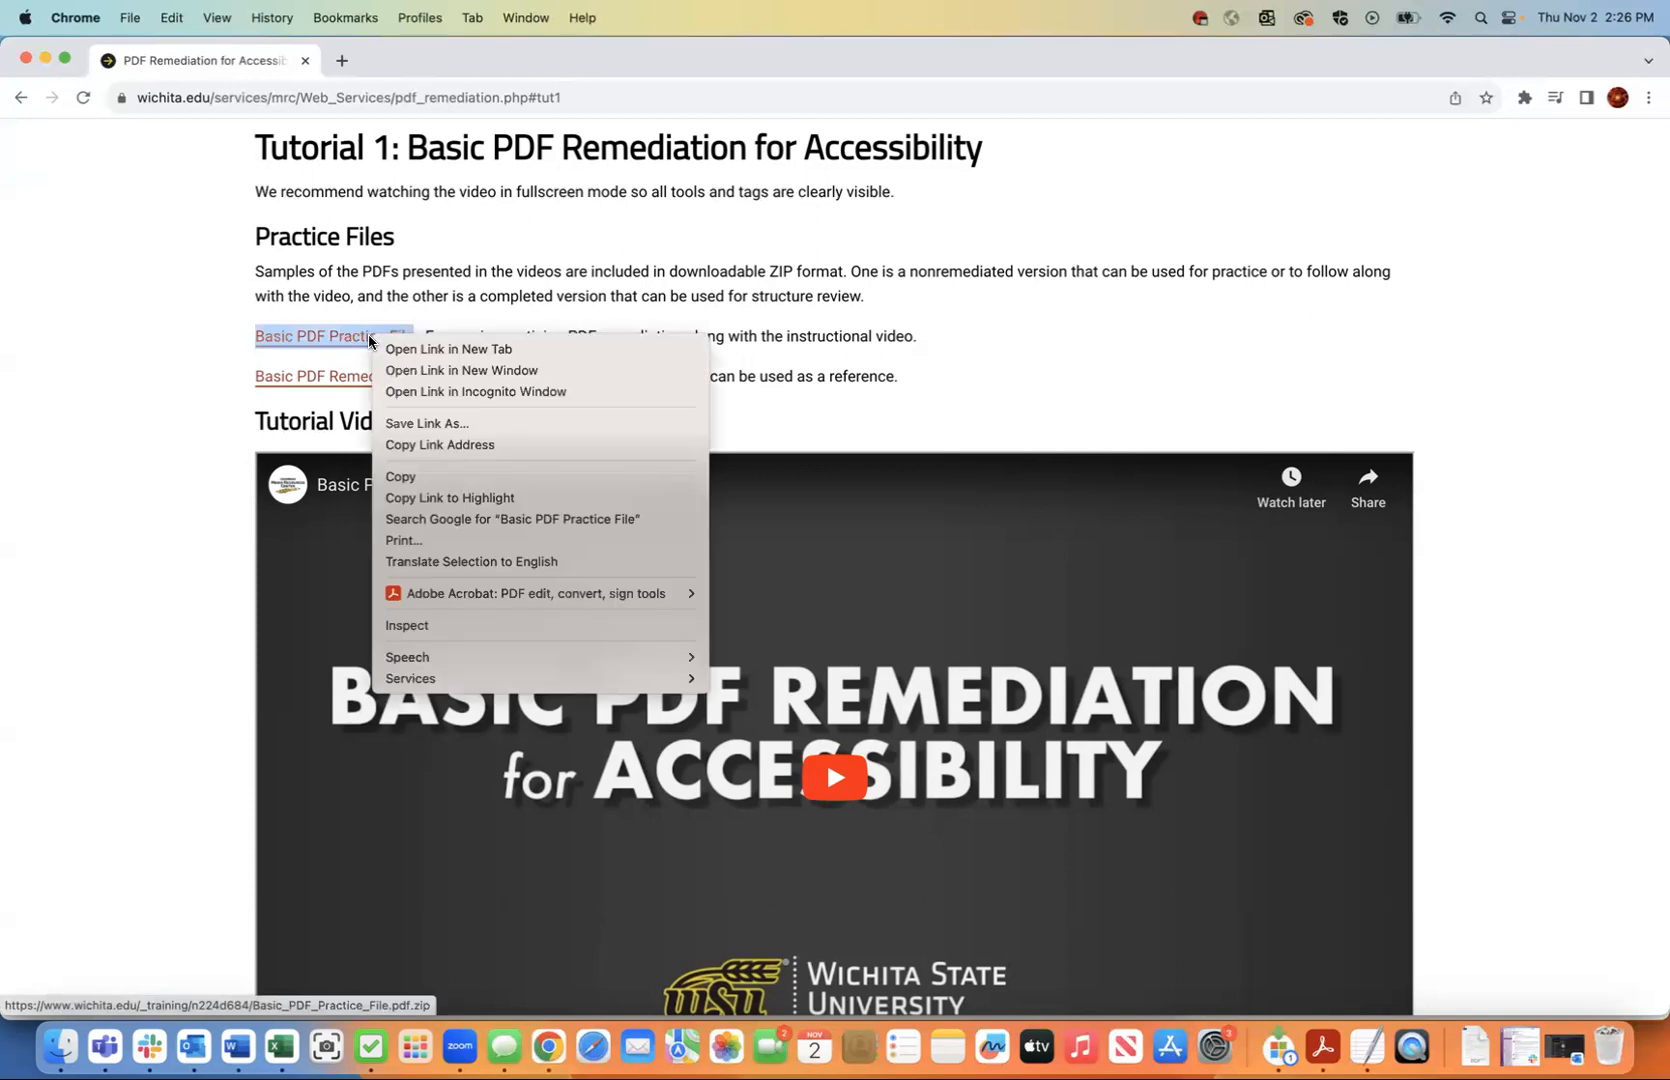
pyautogui.click(402, 420)
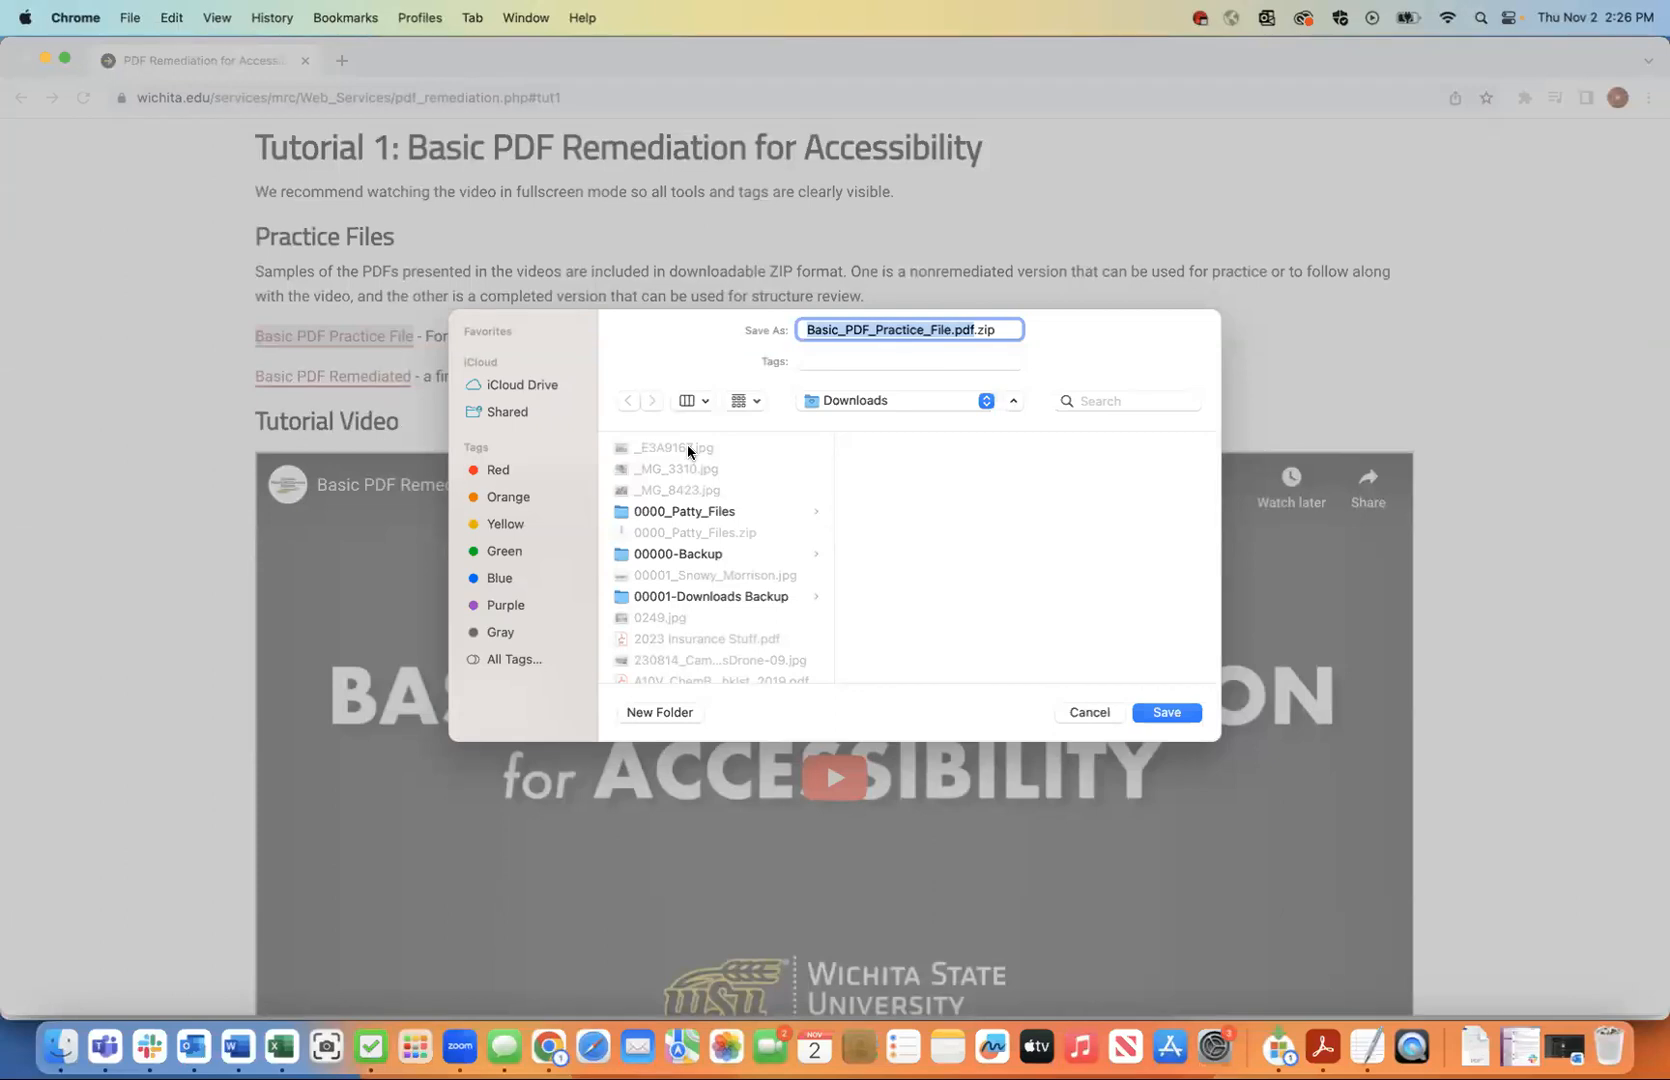
# Save Basic_PDF_Practice_File.pdf.zip in the PDF Remediation Tutorials V2 folder on the Desktop.
pyautogui.click(985, 401)
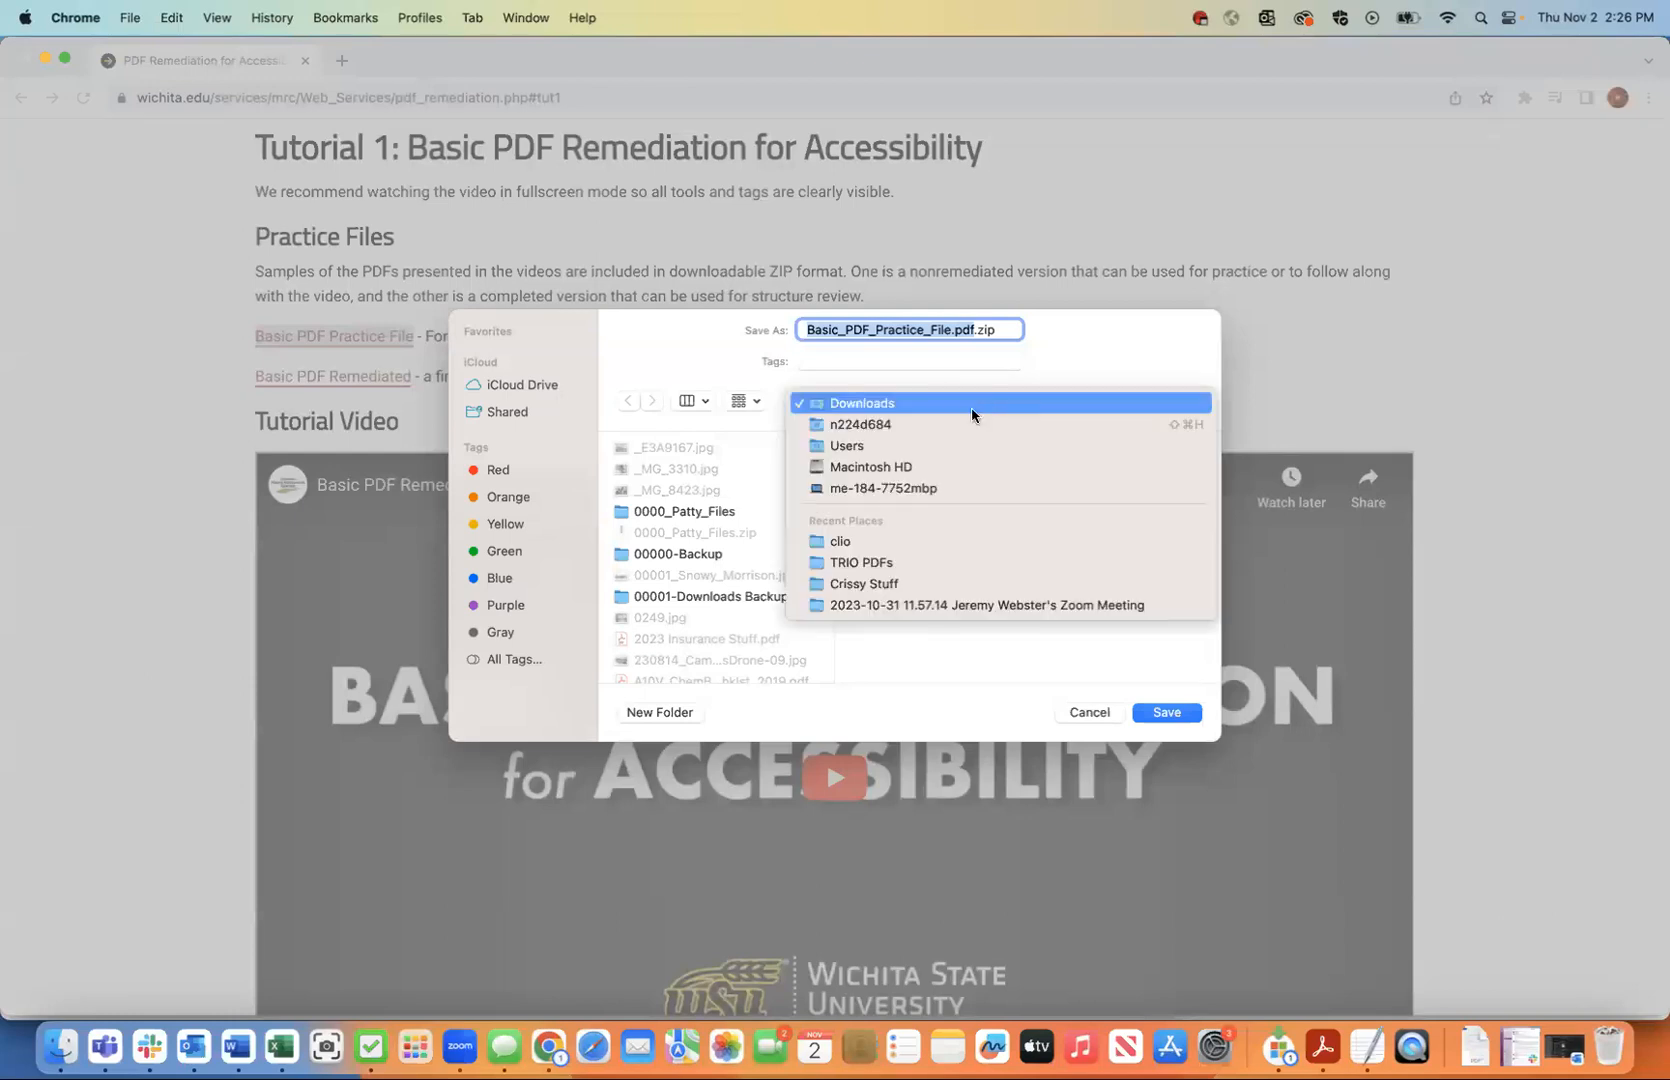
pyautogui.click(975, 424)
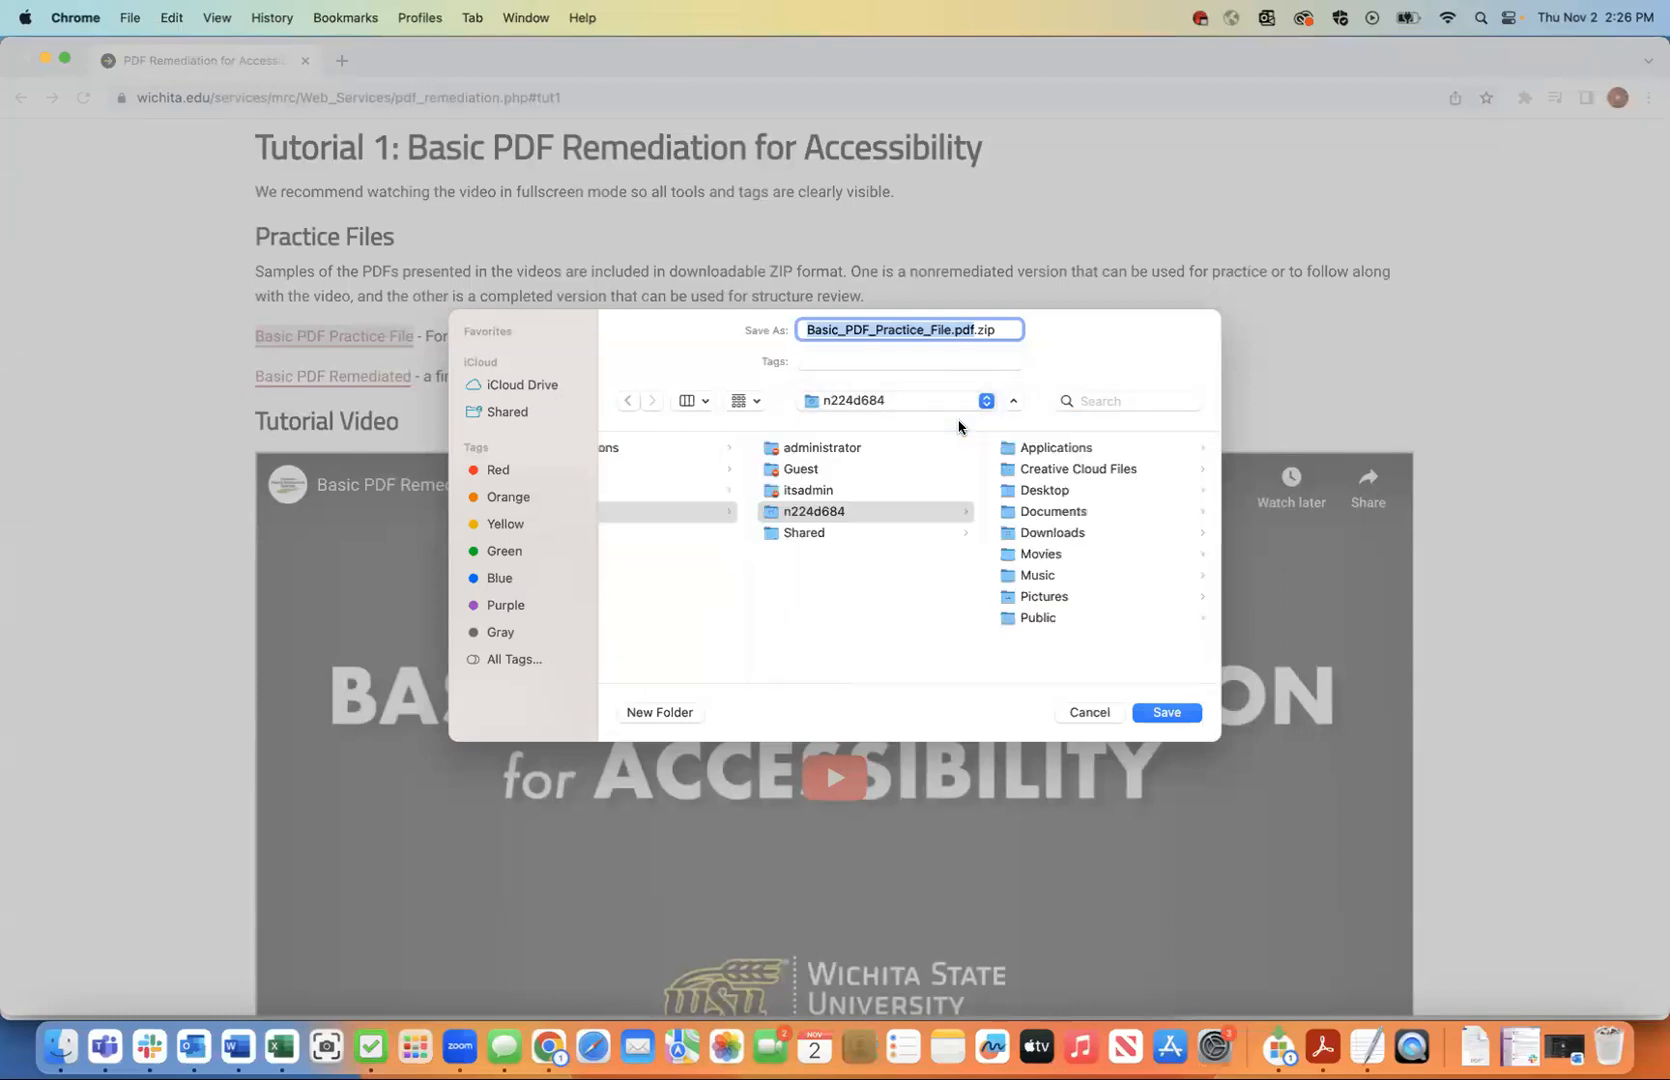
pyautogui.click(1028, 489)
pyautogui.scroll(-3, 1090, 573)
pyautogui.scroll(-5, 1090, 573)
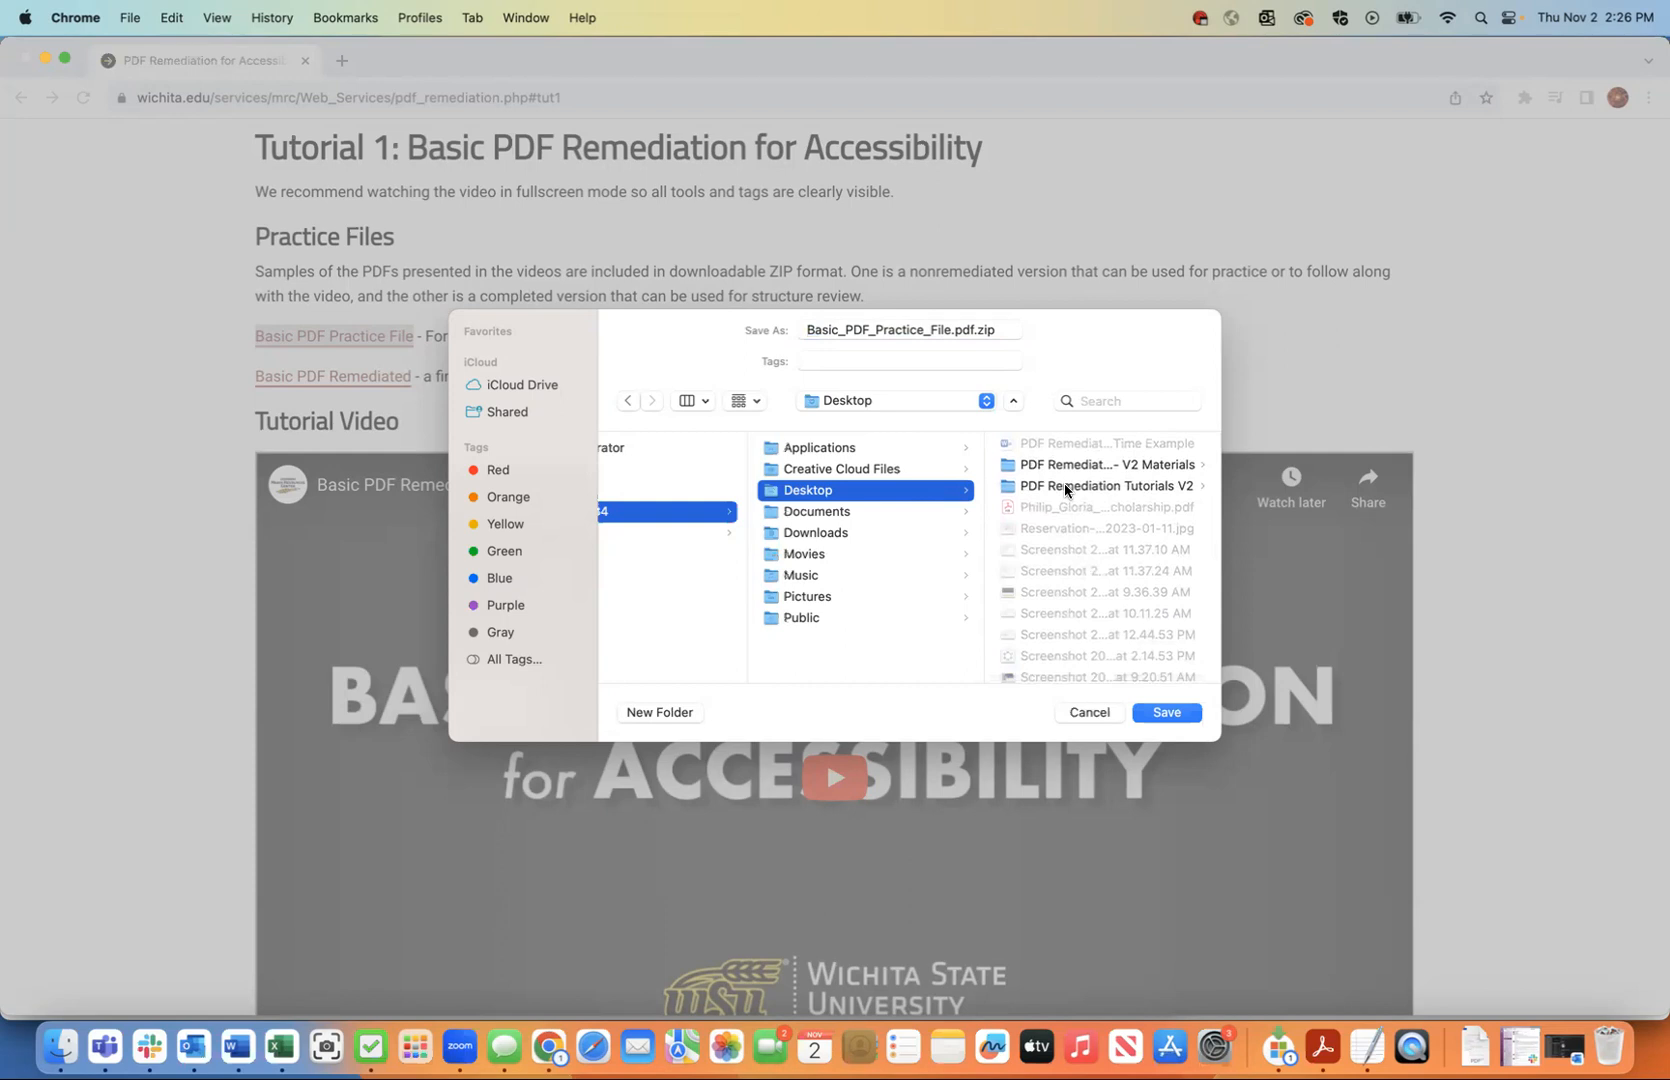
pyautogui.click(1065, 487)
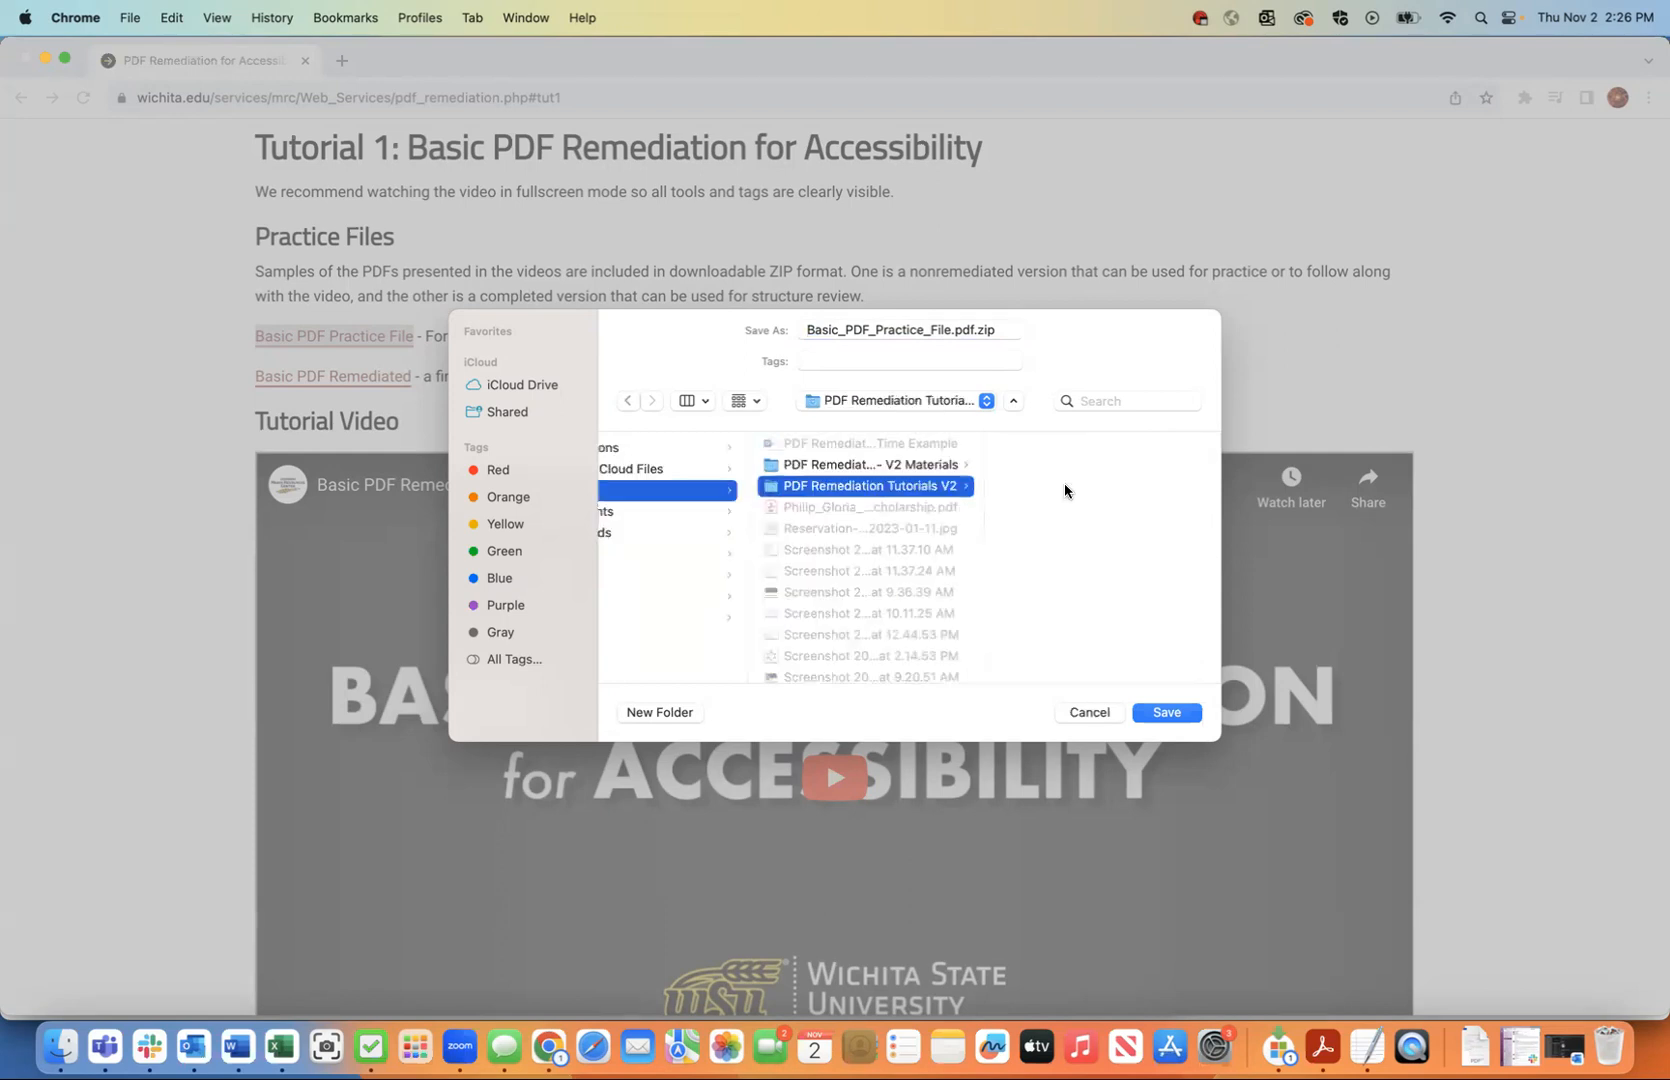
pyautogui.click(1166, 712)
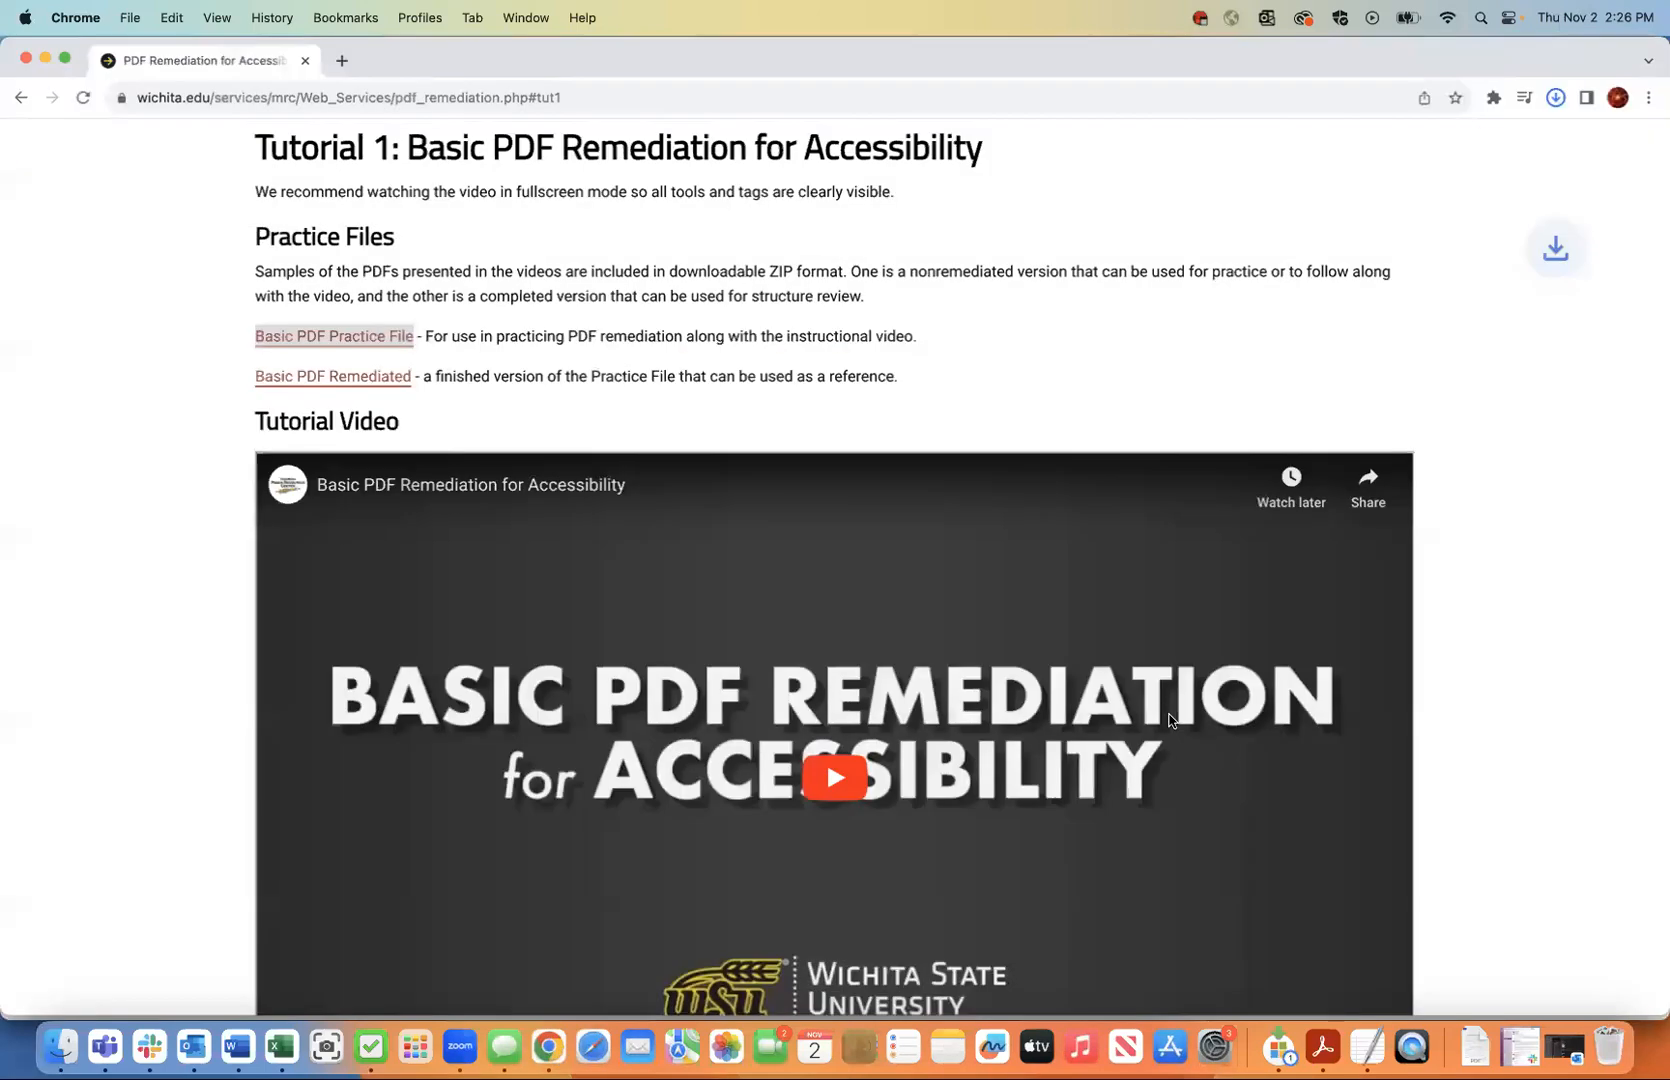
# Switch to Finder, close the TRIO PDFs window, and extract Basic_PDF_Practice_File.pdf.zip in the PDF Remediation Tutorials V2 folder.
pyautogui.click(159, 741)
pyautogui.click(67, 1042)
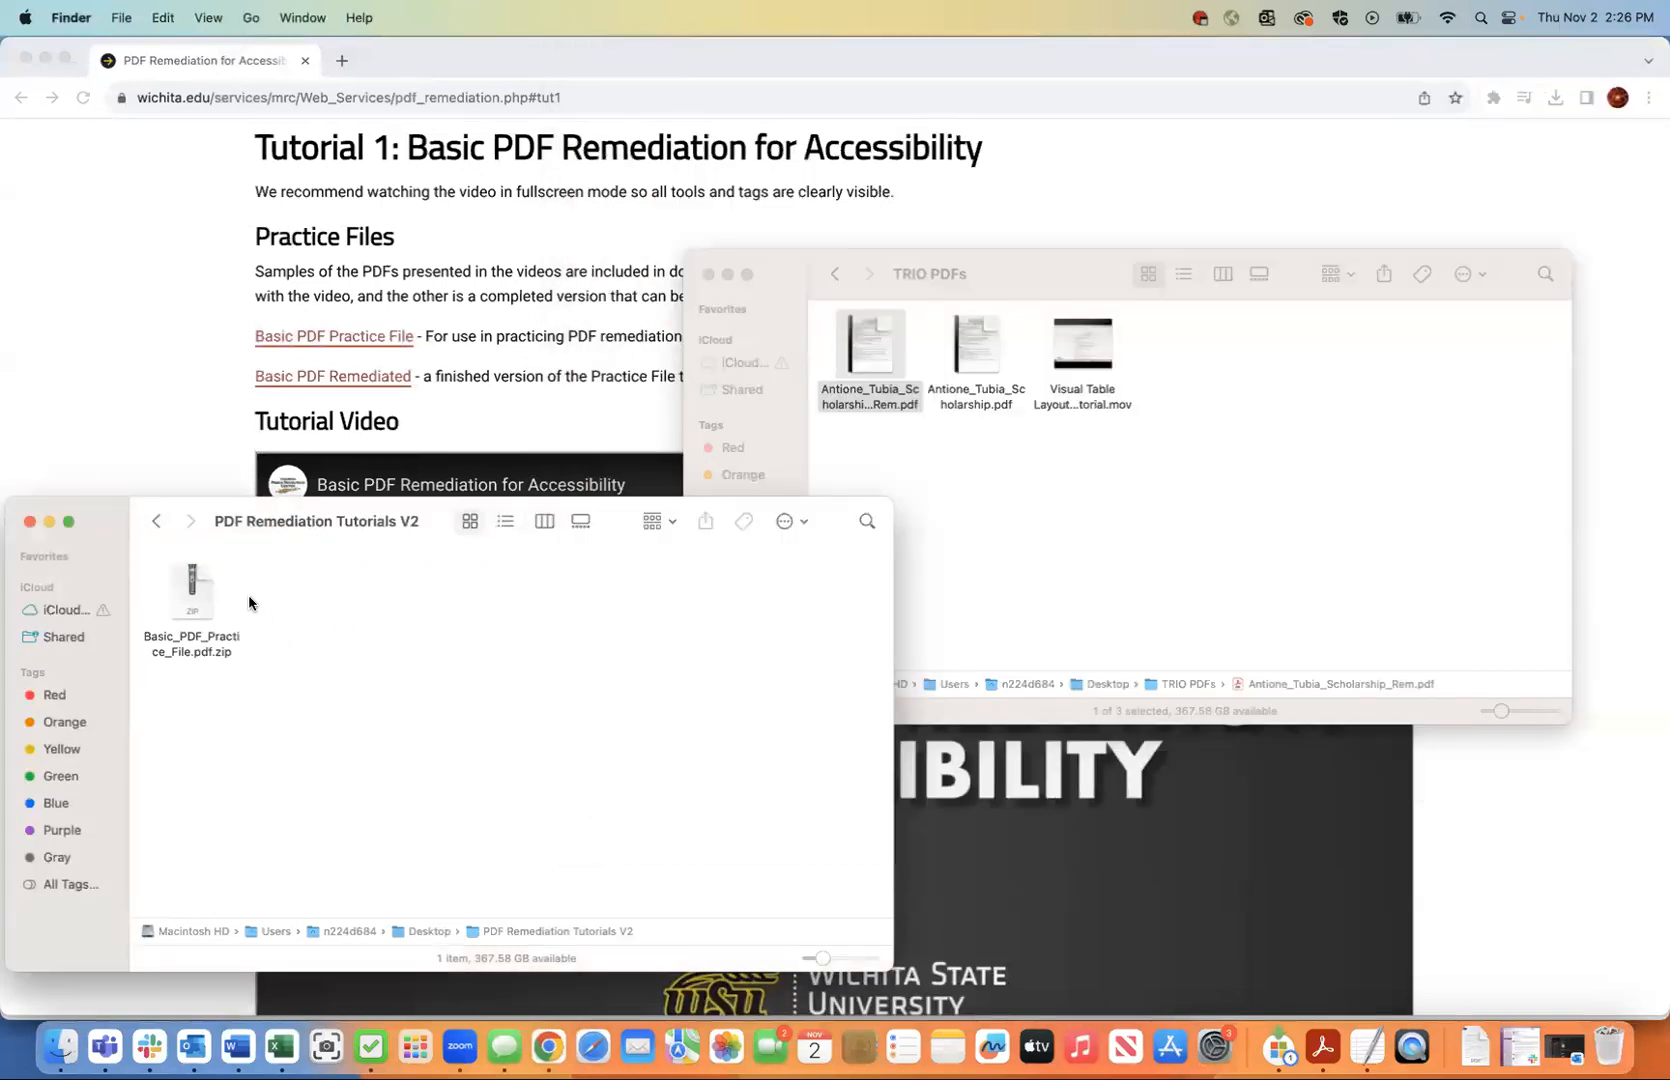
pyautogui.click(709, 274)
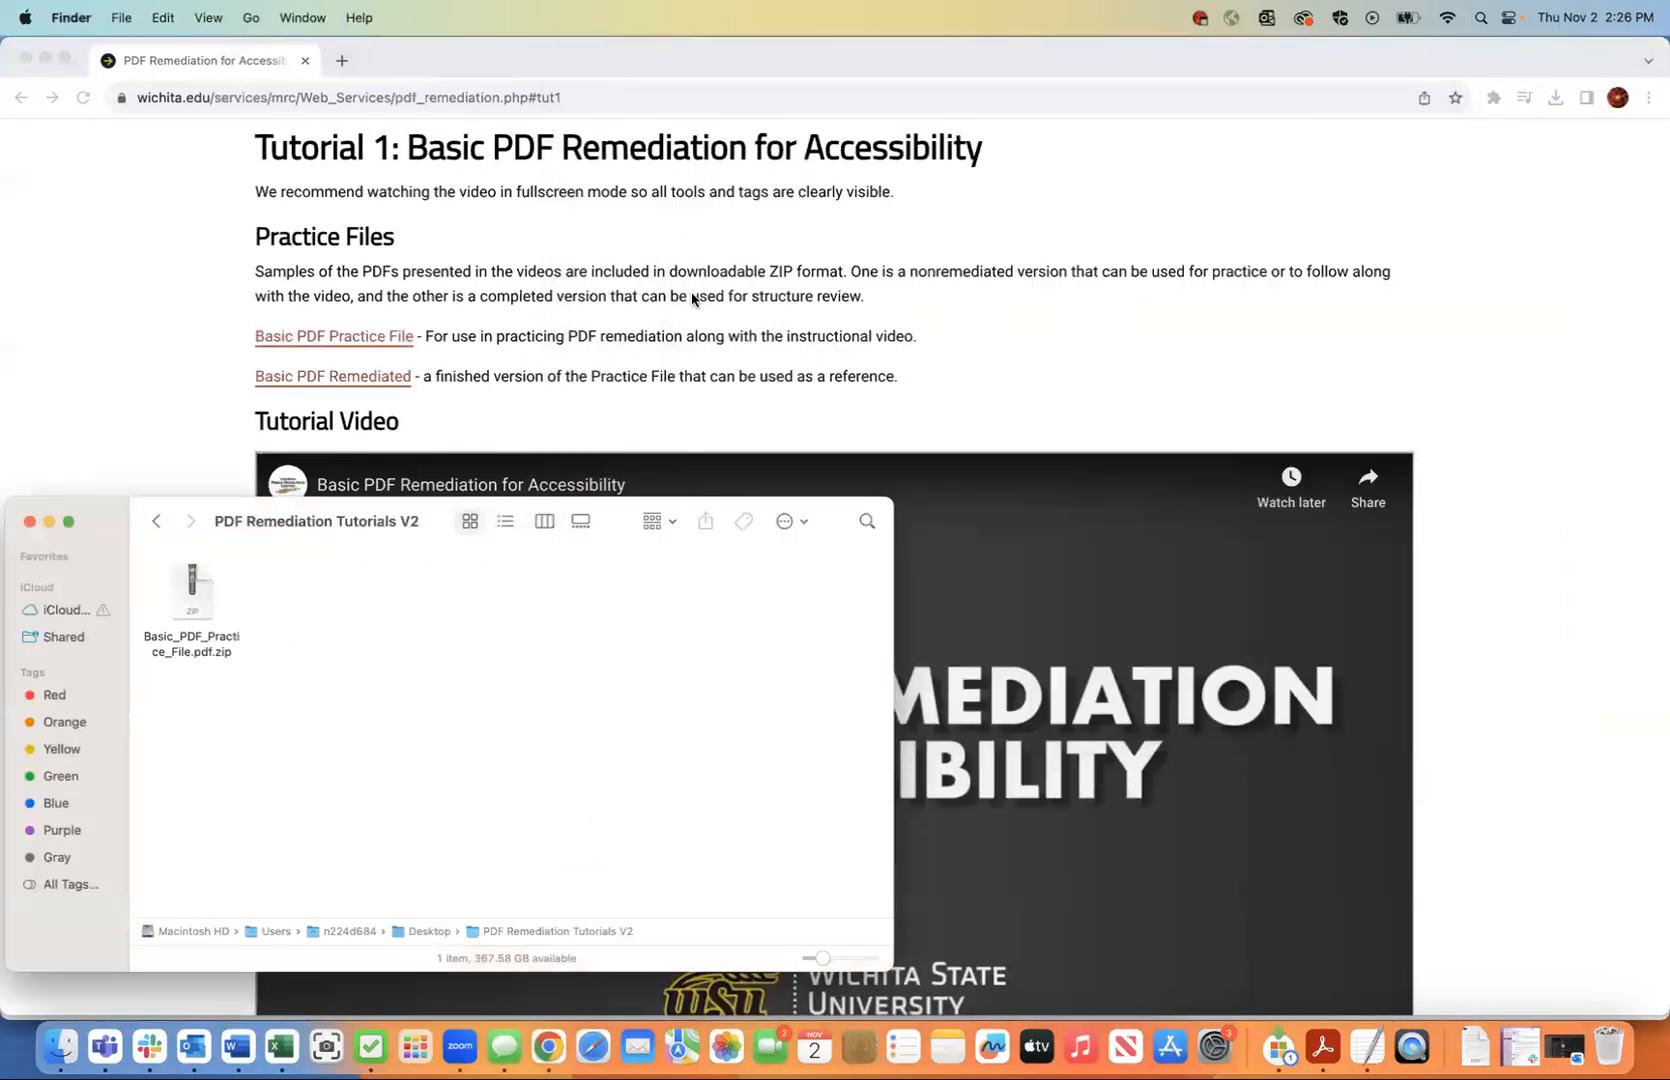
pyautogui.doubleClick(193, 600)
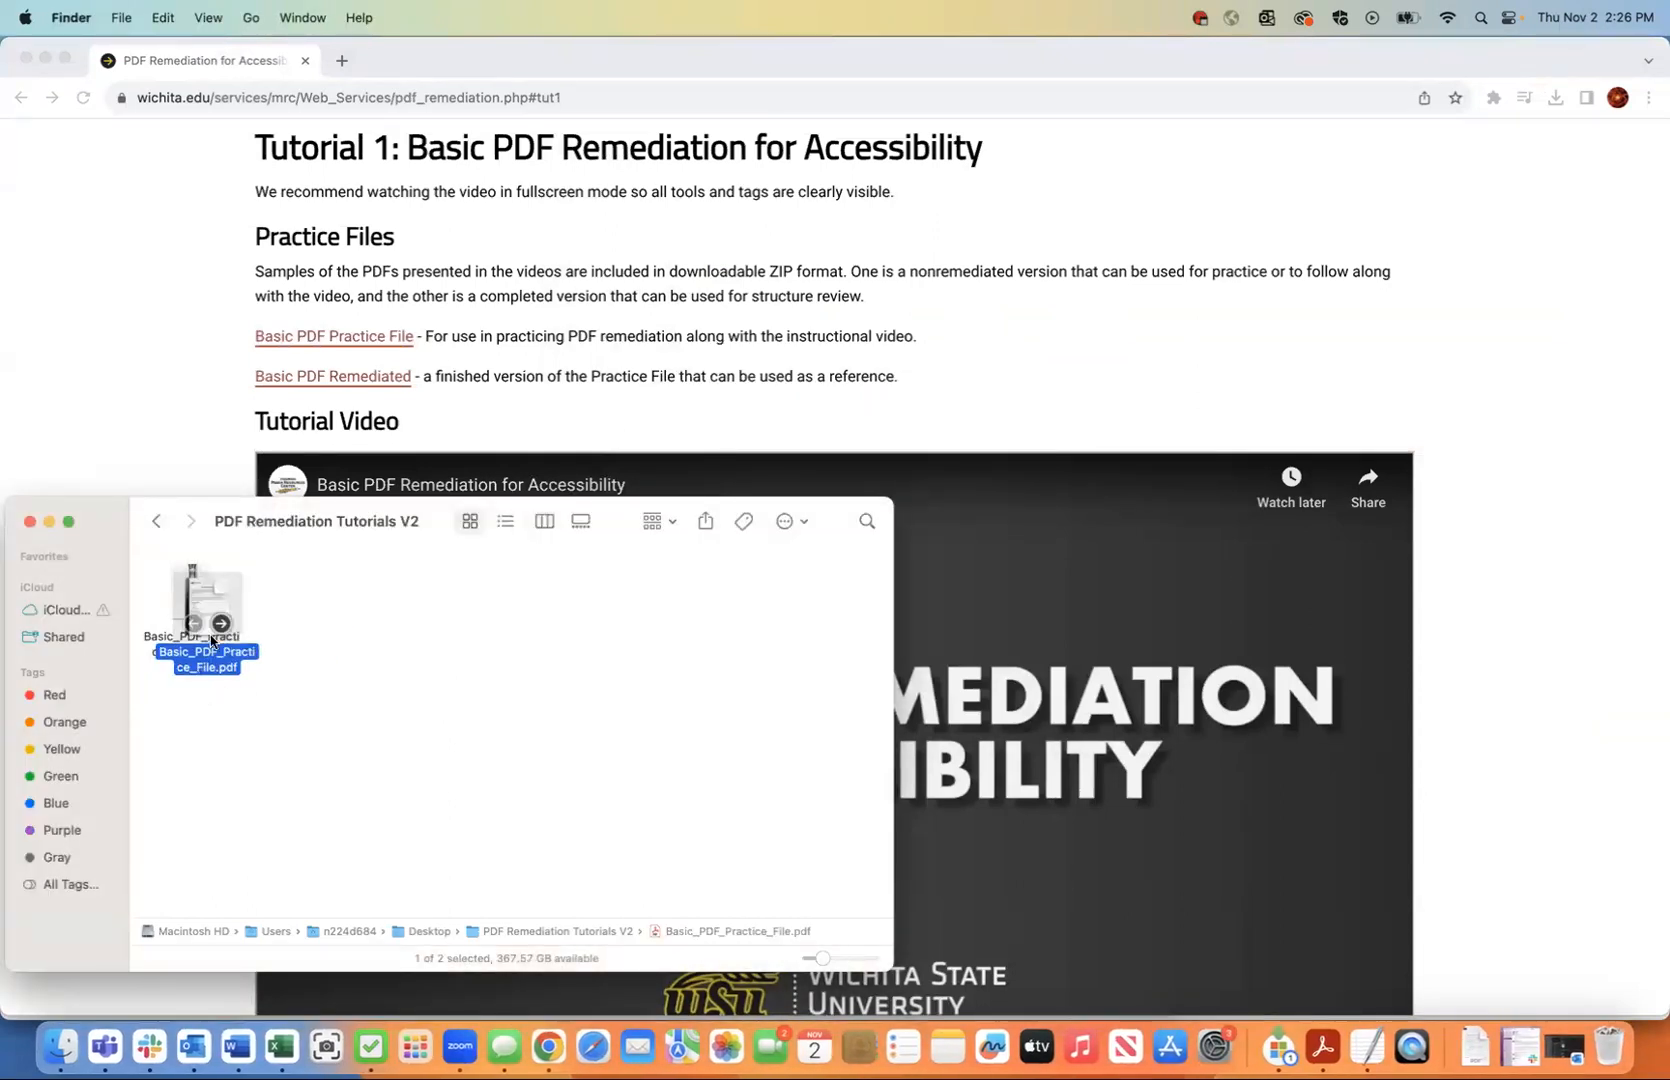
# Sort the PDF Remediation Tutorials V2 folder contents by name.
pyautogui.rightClick(372, 808)
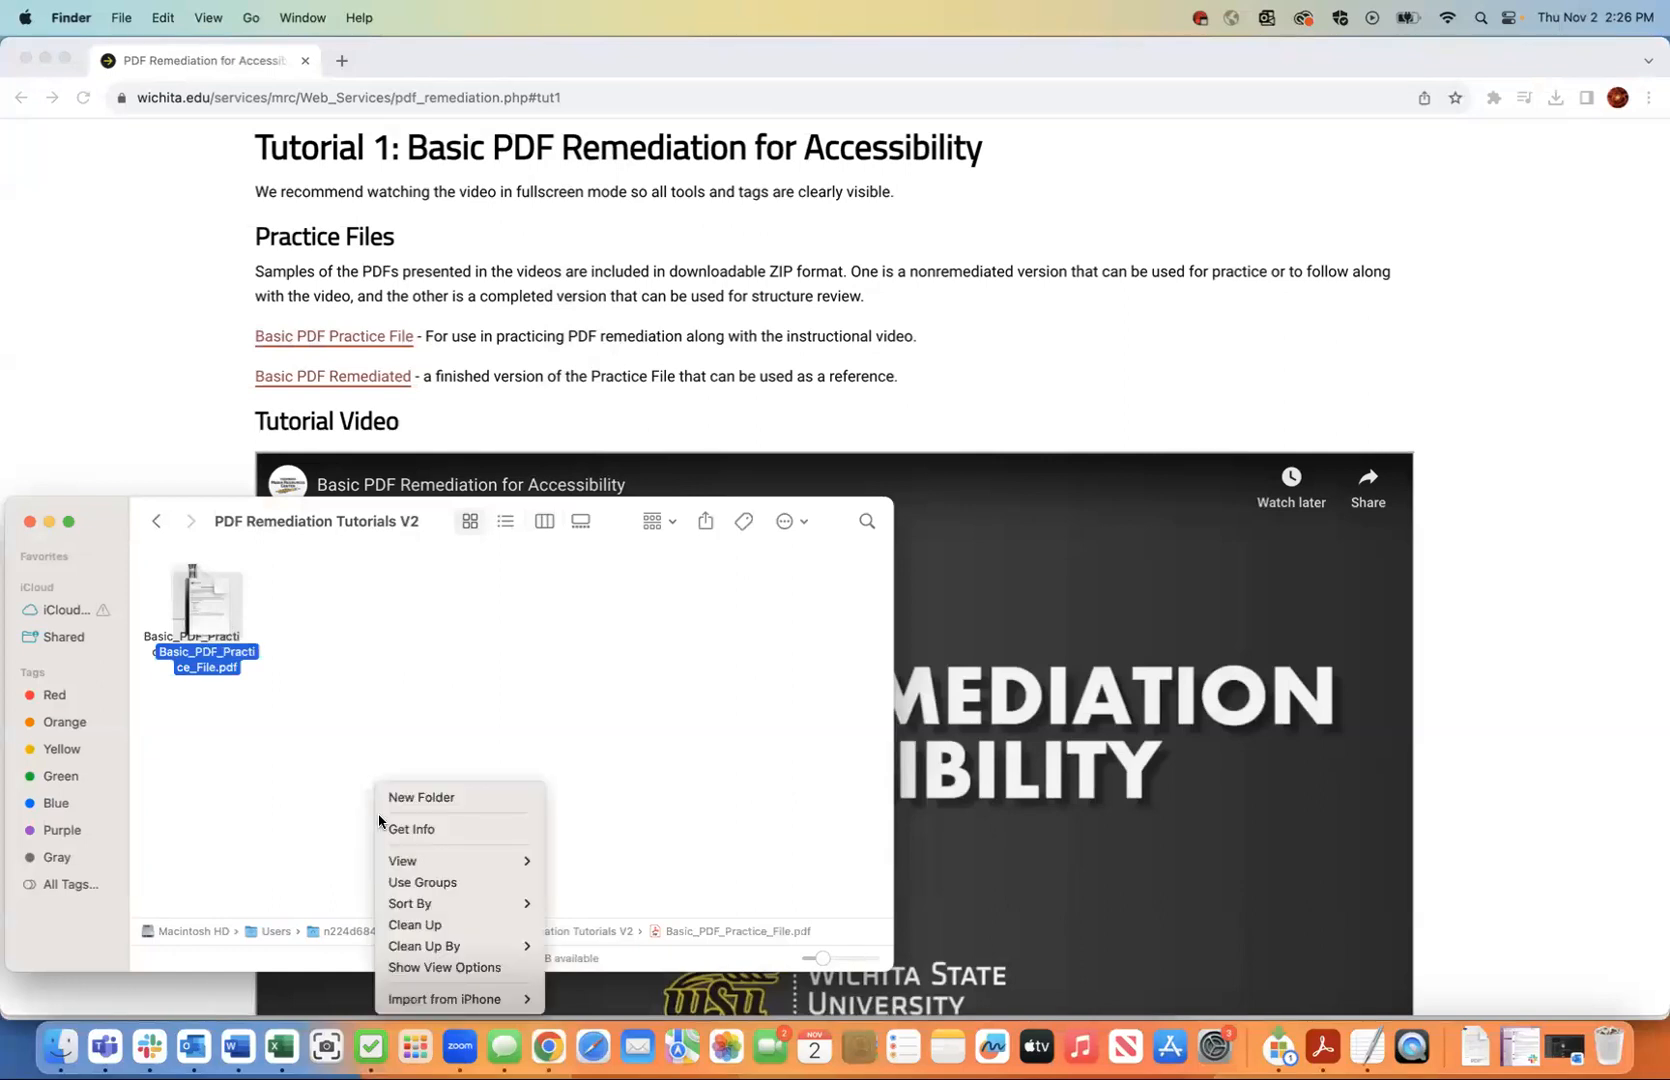
pyautogui.moveTo(410, 903)
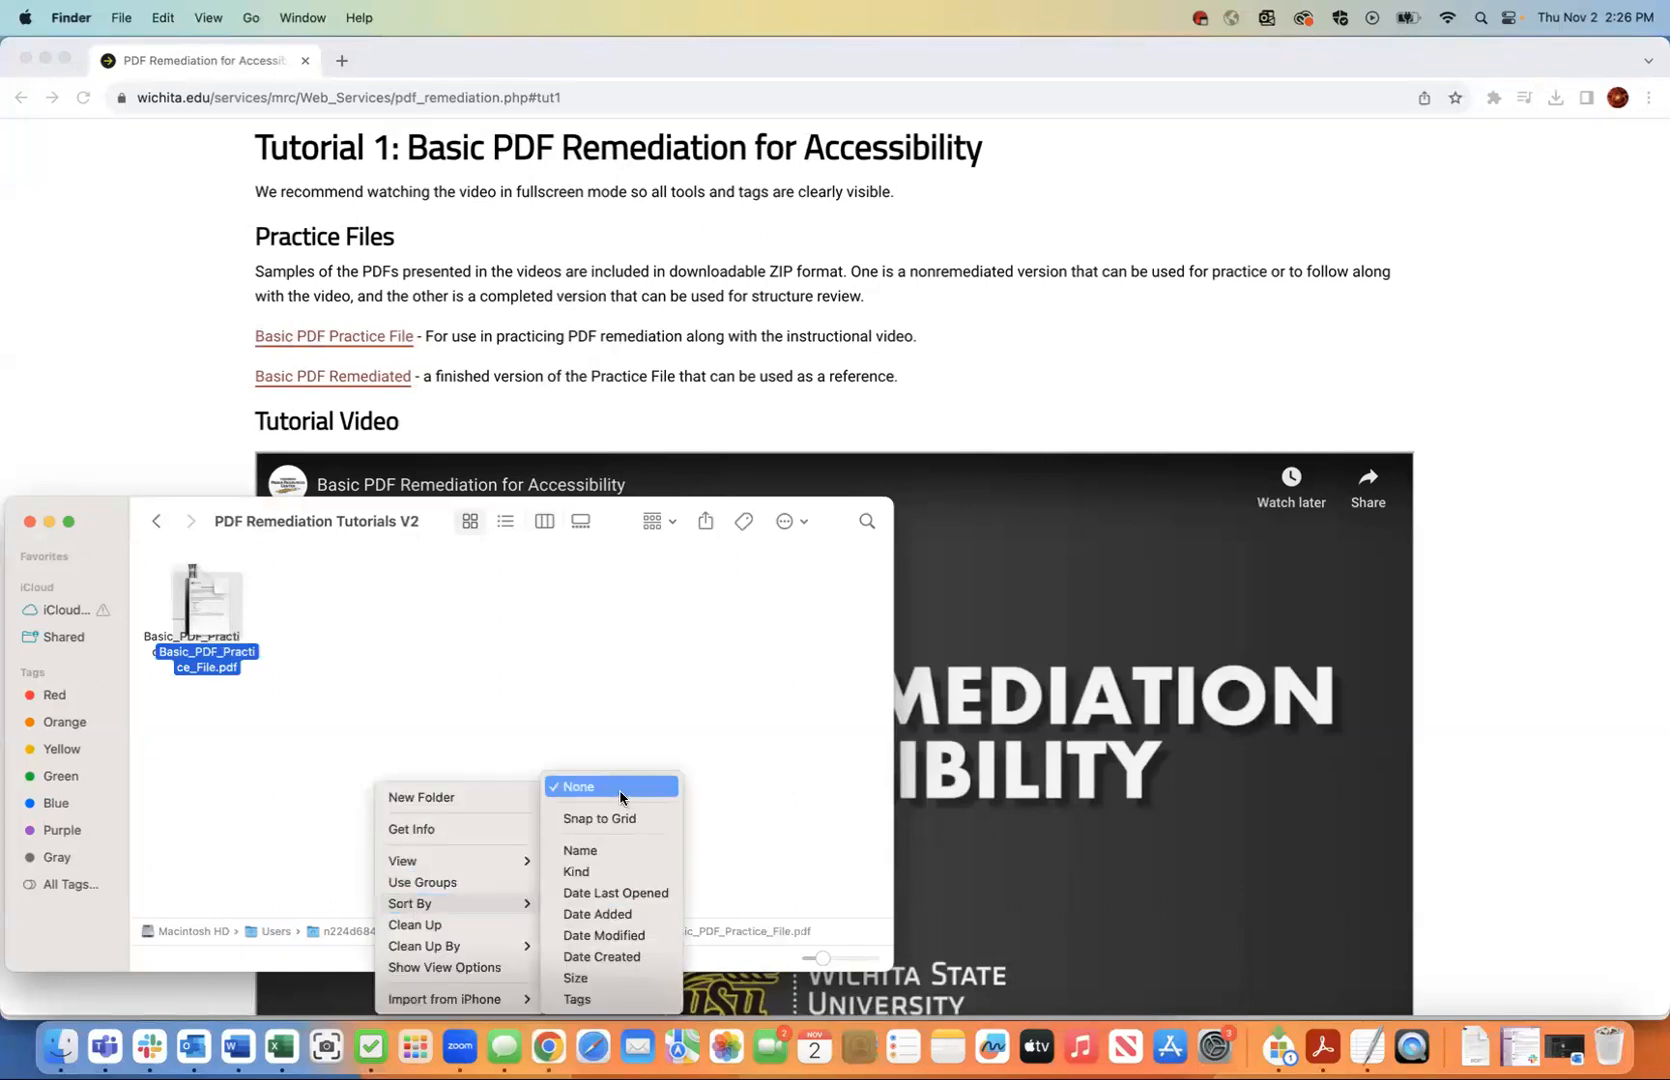
pyautogui.click(621, 851)
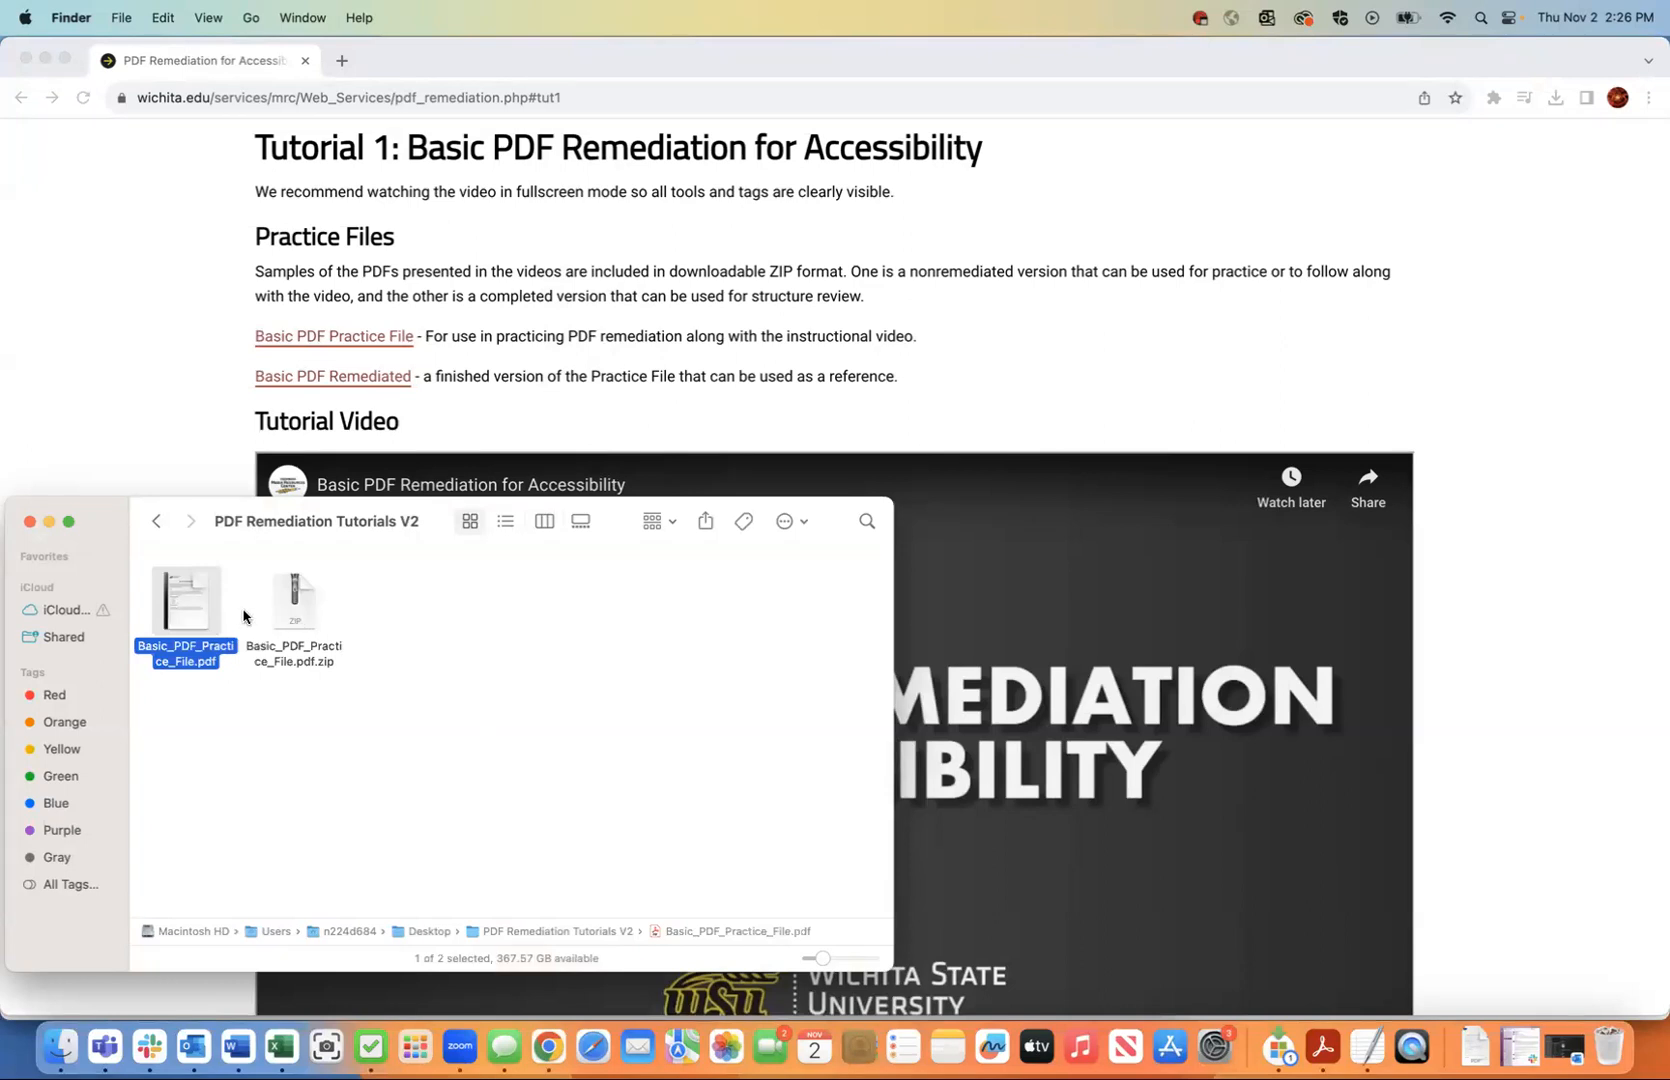
# Open the extracted Basic_PDF_Practice_File.pdf in Acrobat.
pyautogui.moveTo(187, 630)
pyautogui.doubleClick(185, 604)
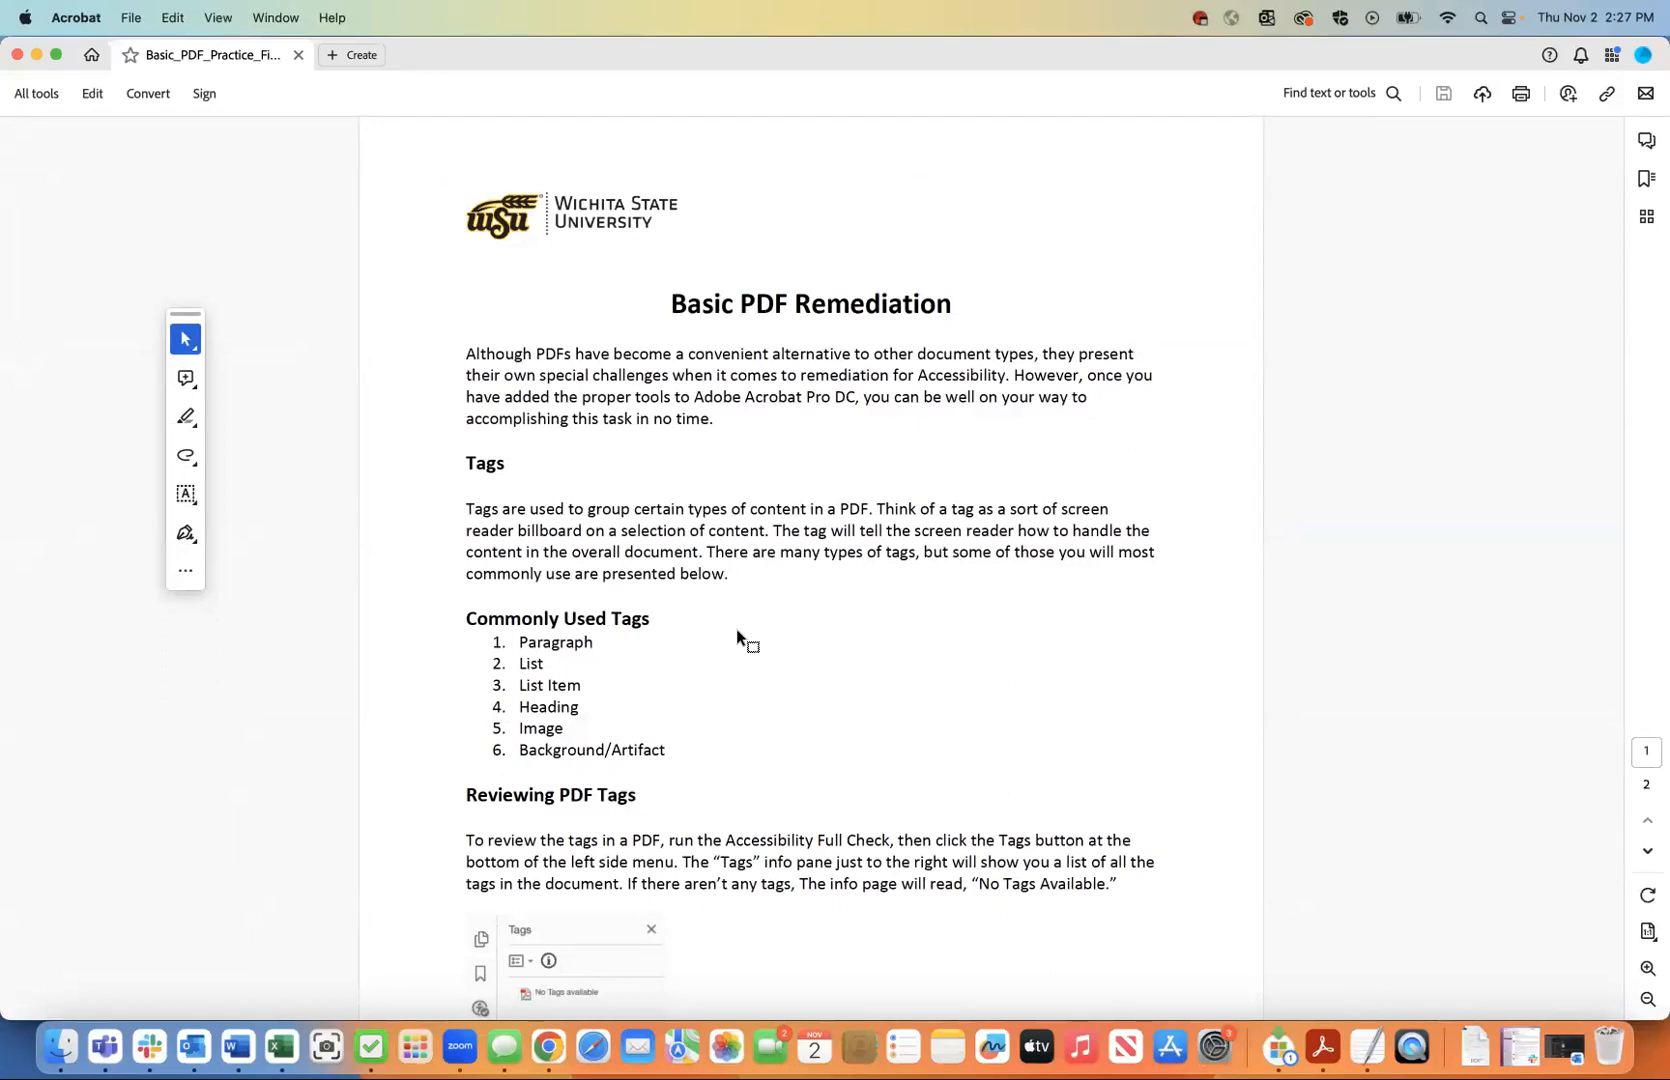
pyautogui.click(128, 19)
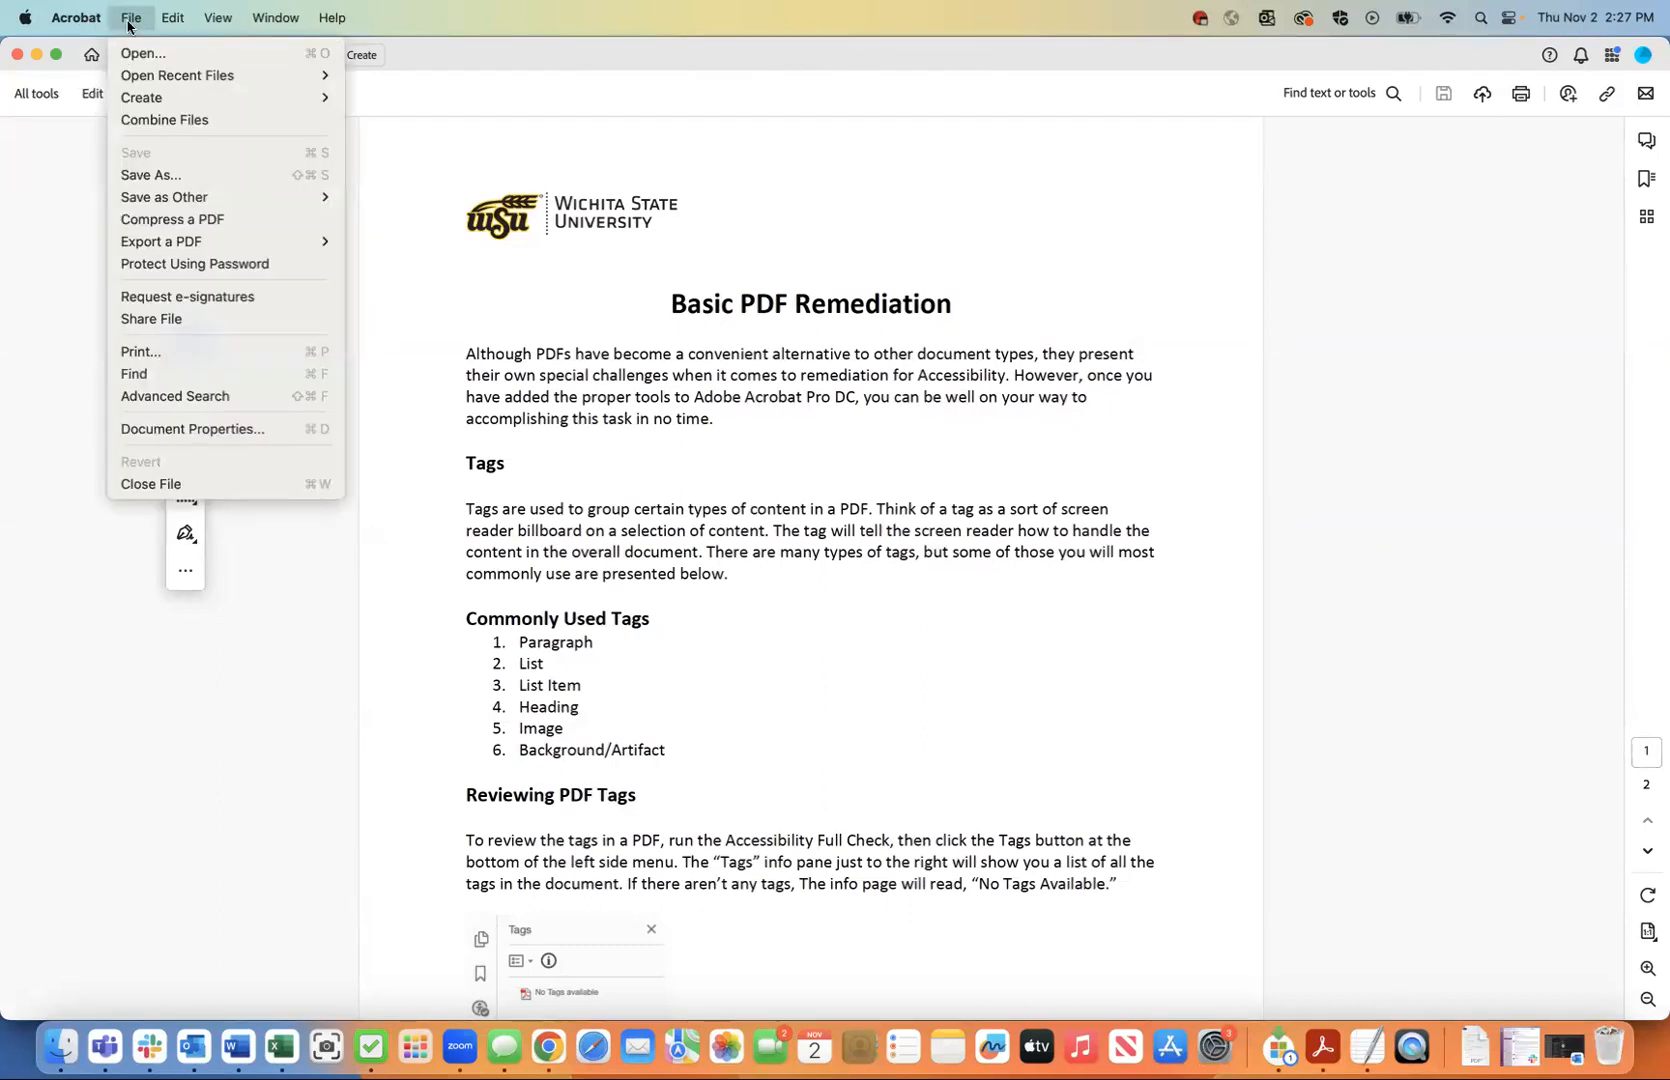
pyautogui.click(128, 19)
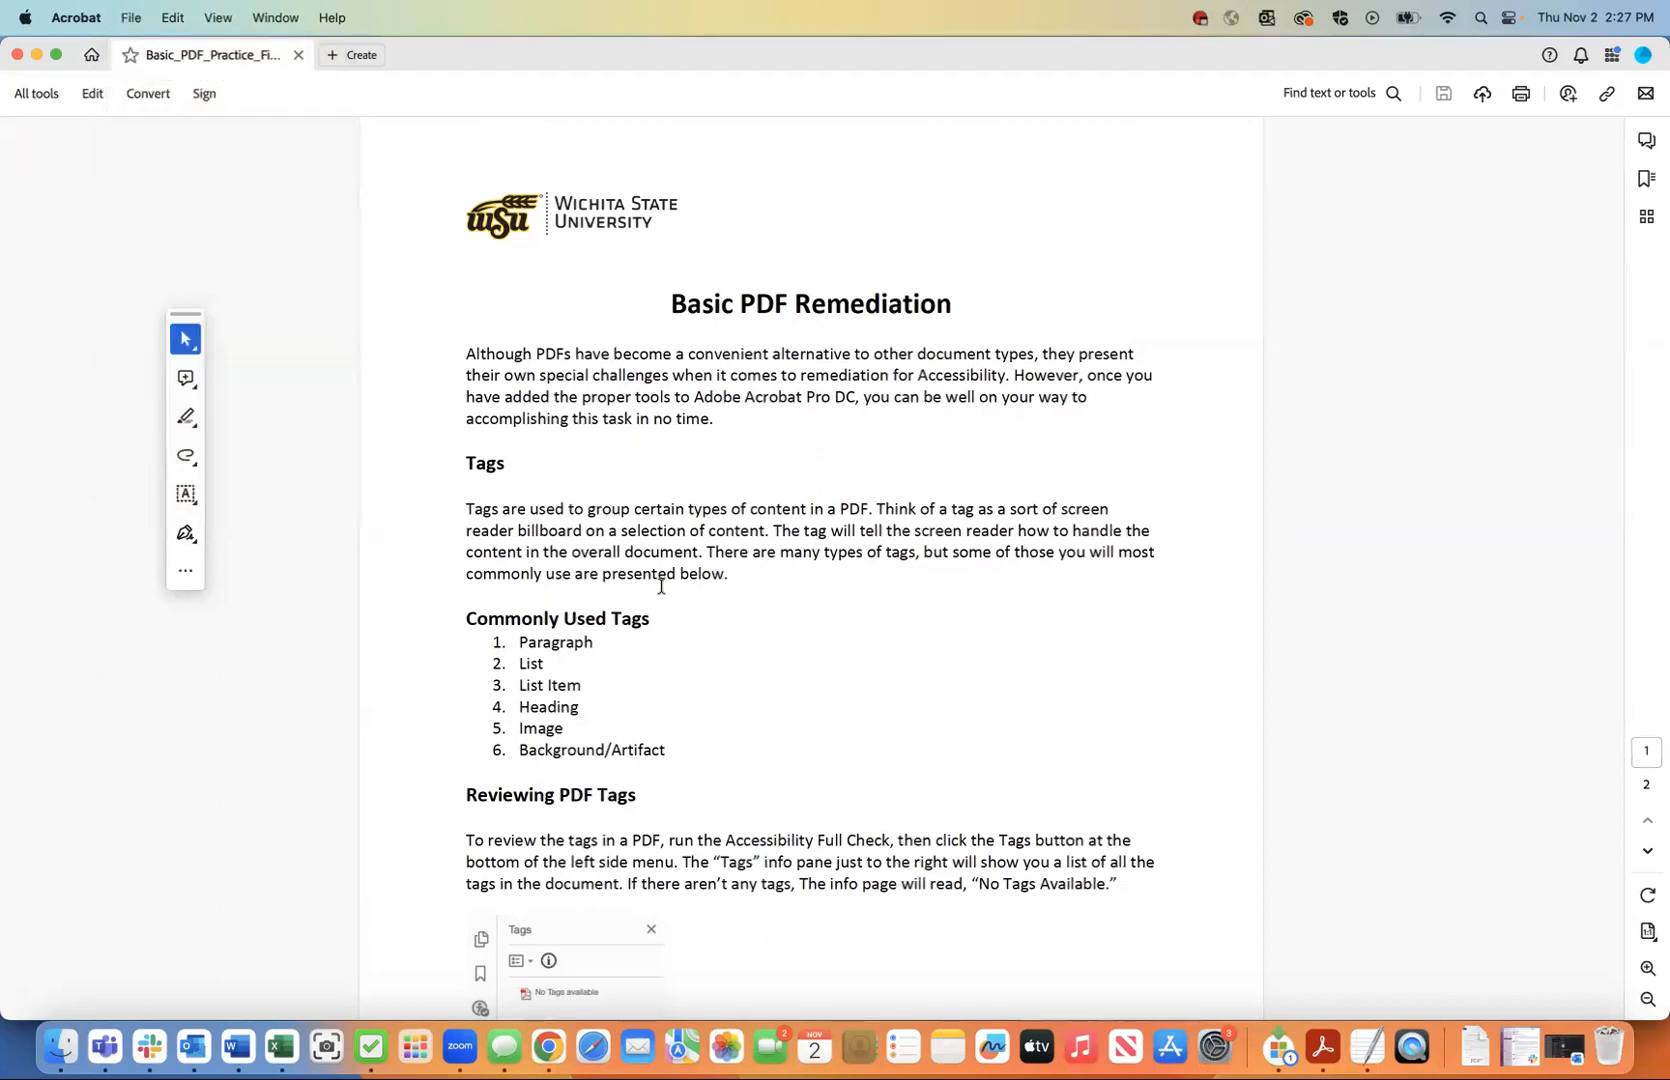
# Examine the practice PDF's headings, numbered list, image and page layout before remediation.
pyautogui.scroll(-10, 660, 585)
pyautogui.scroll(10, 661, 587)
pyautogui.scroll(-5, 746, 388)
pyautogui.scroll(5, 746, 388)
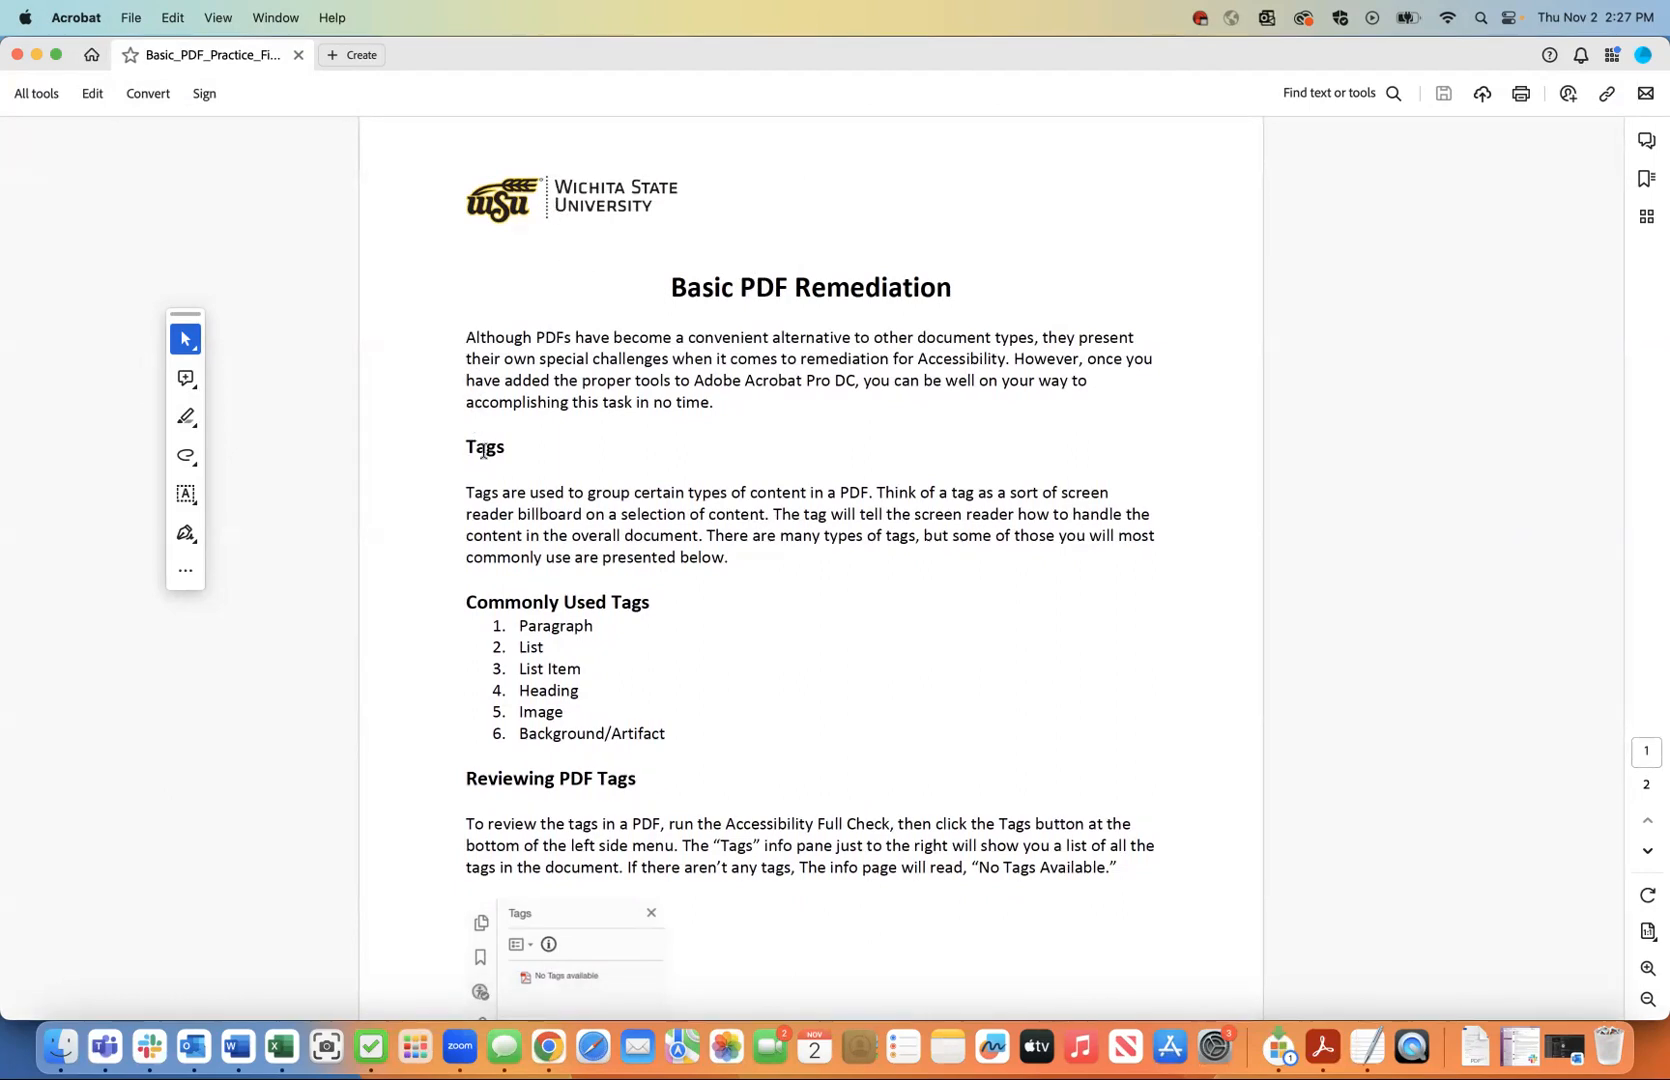
pyautogui.scroll(-10, 512, 577)
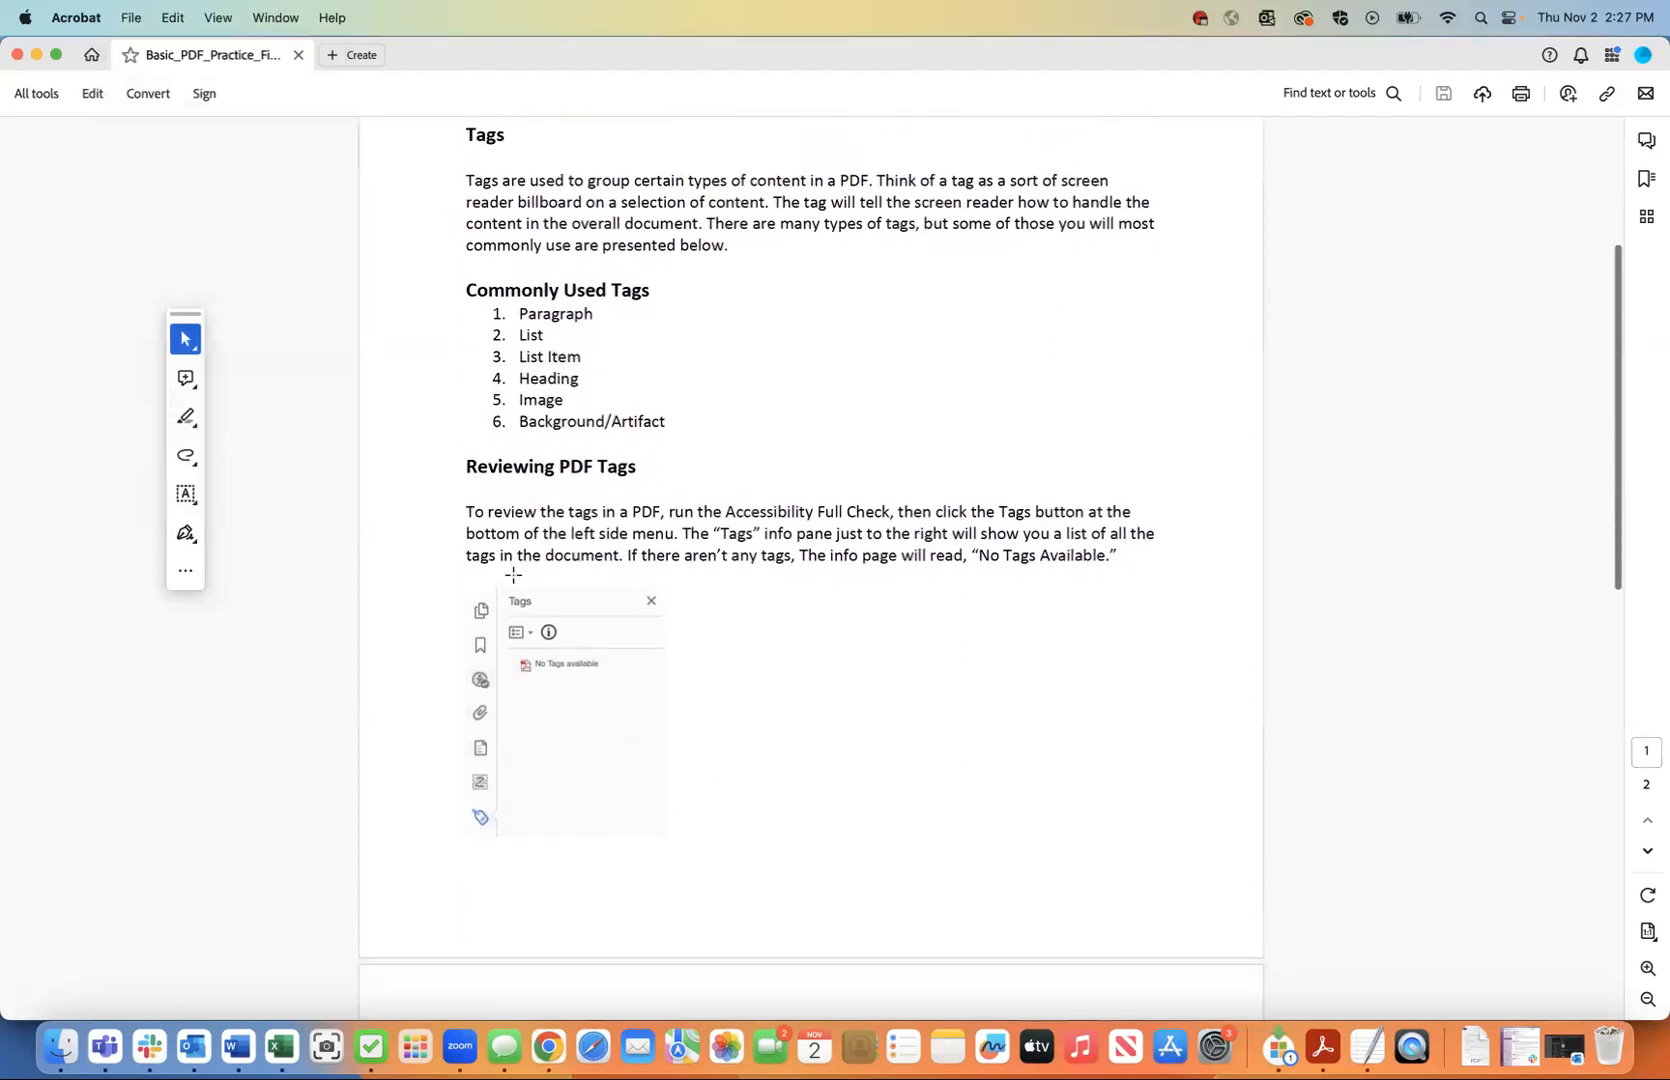
pyautogui.scroll(-4, 512, 583)
pyautogui.scroll(10, 515, 580)
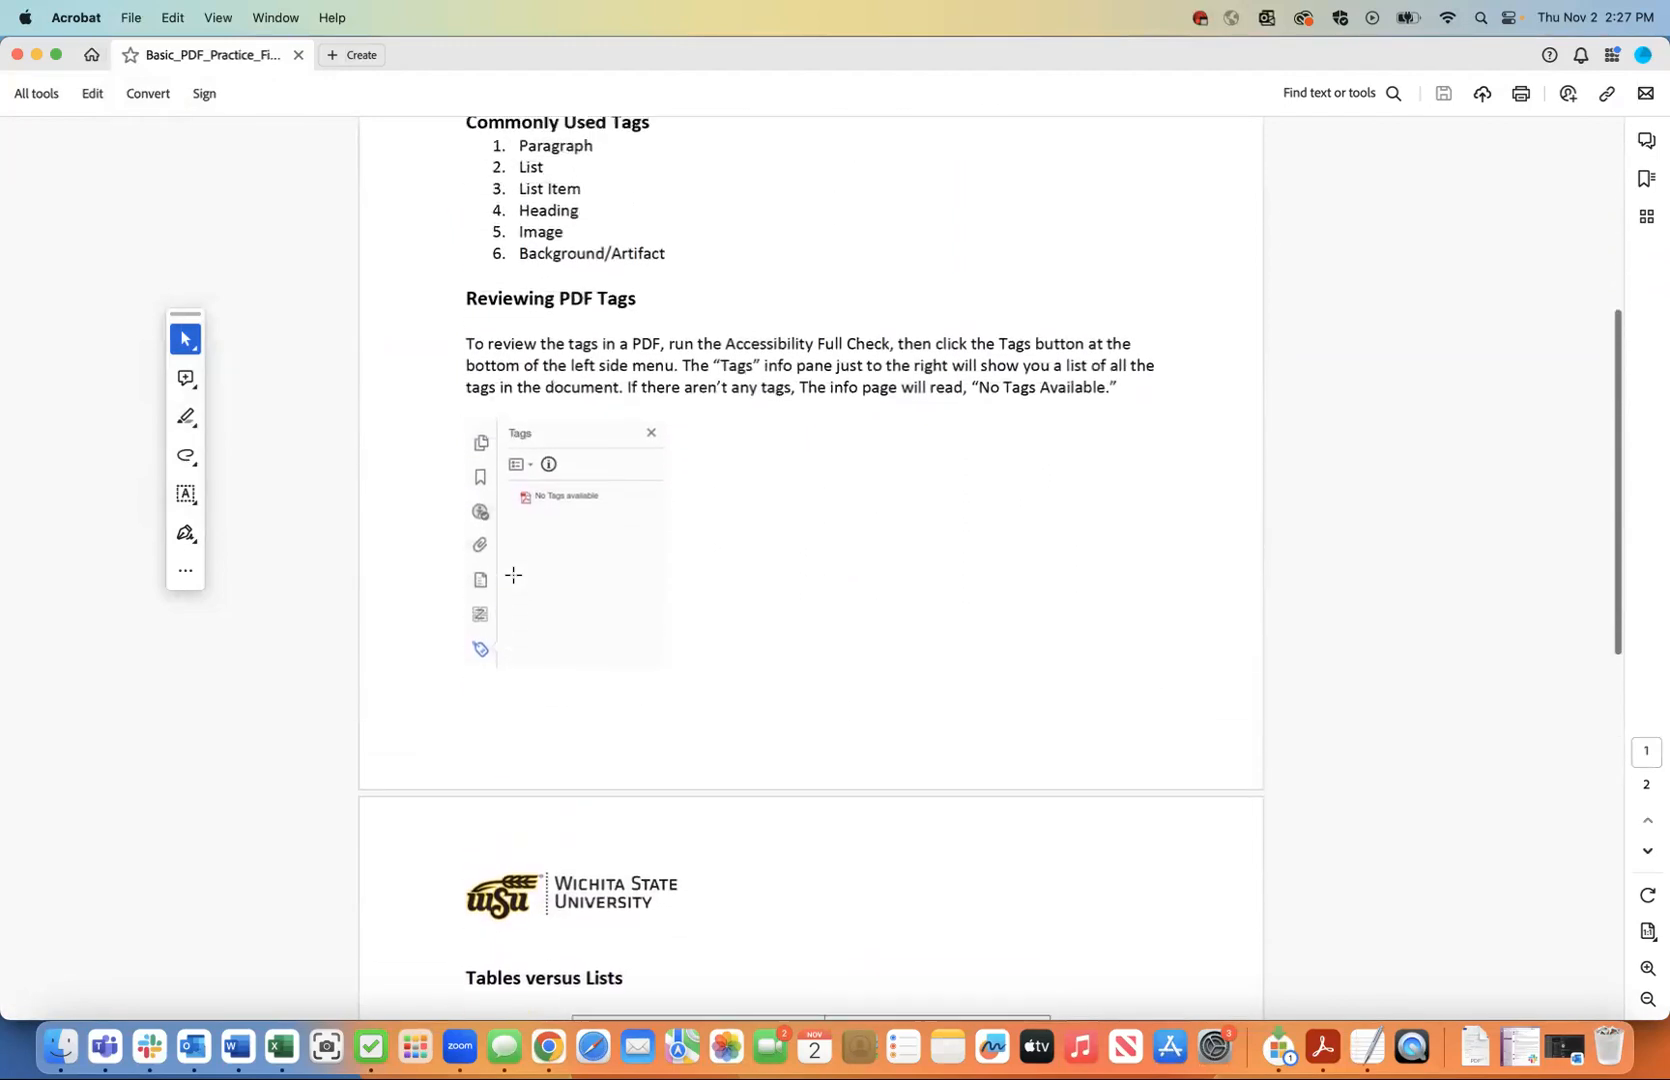
# Review the practice PDF through the Tables versus Lists table on page 2 and return to the start of page 1.
pyautogui.scroll(2, 512, 575)
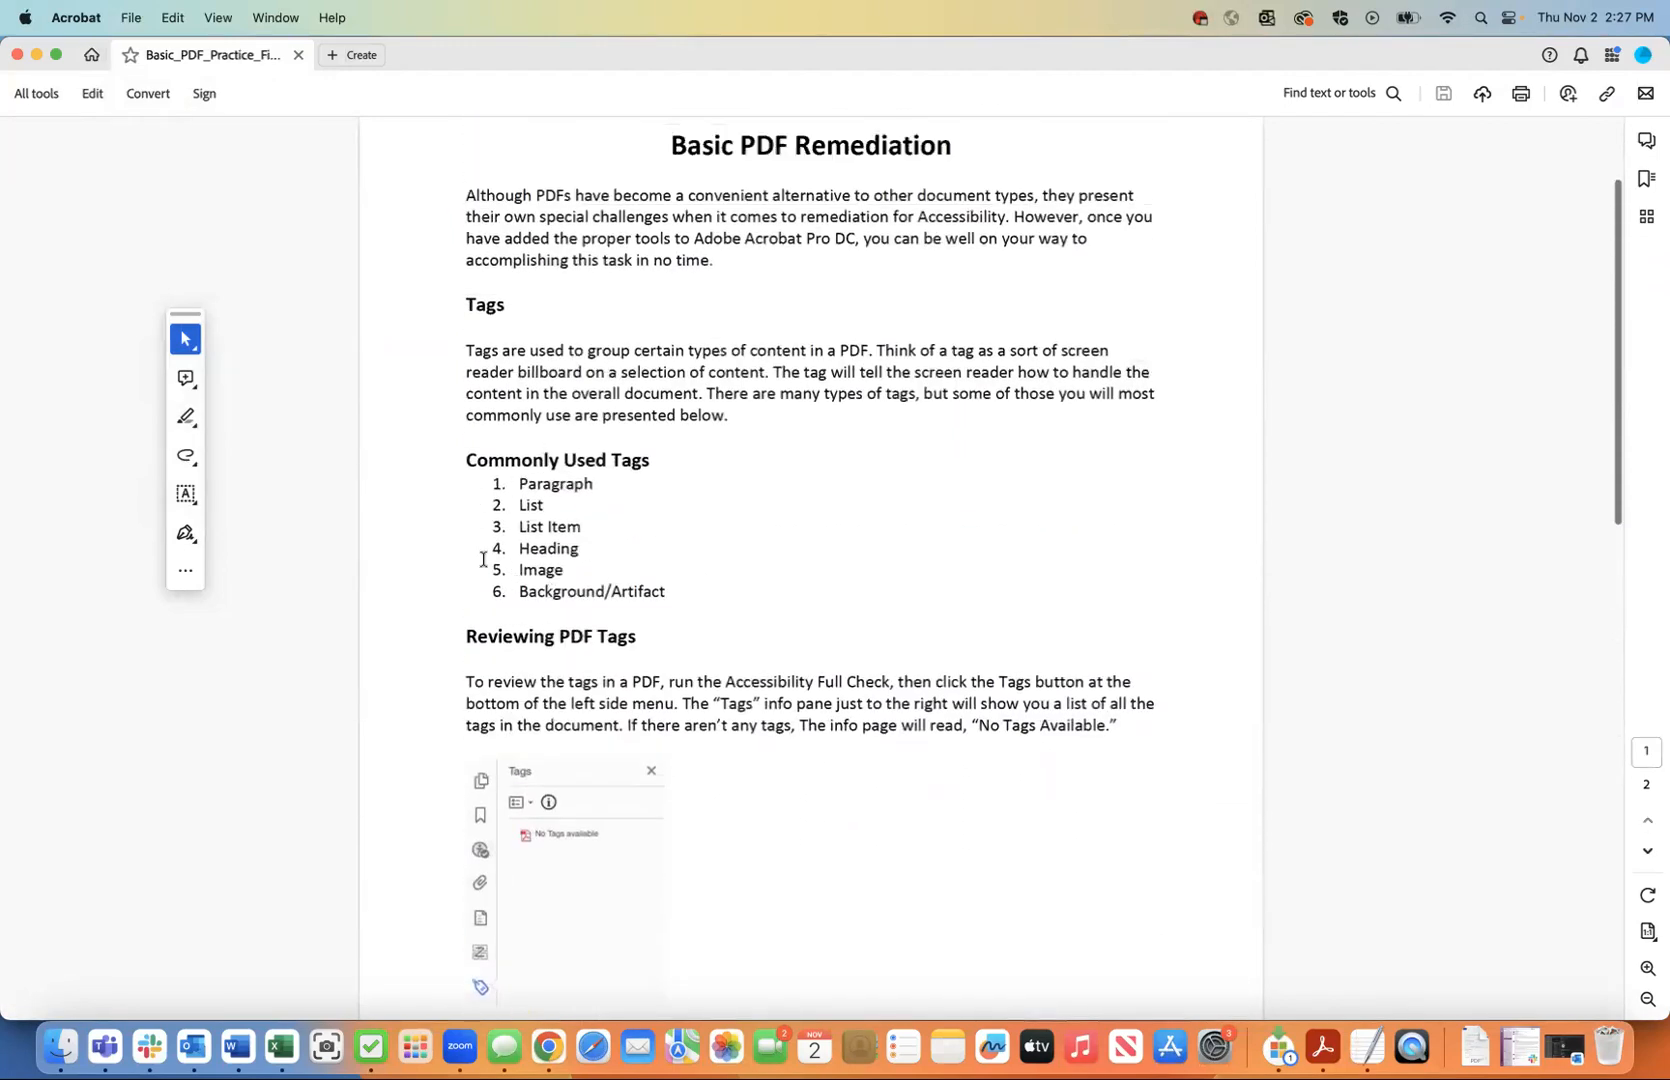
pyautogui.scroll(-14, 540, 560)
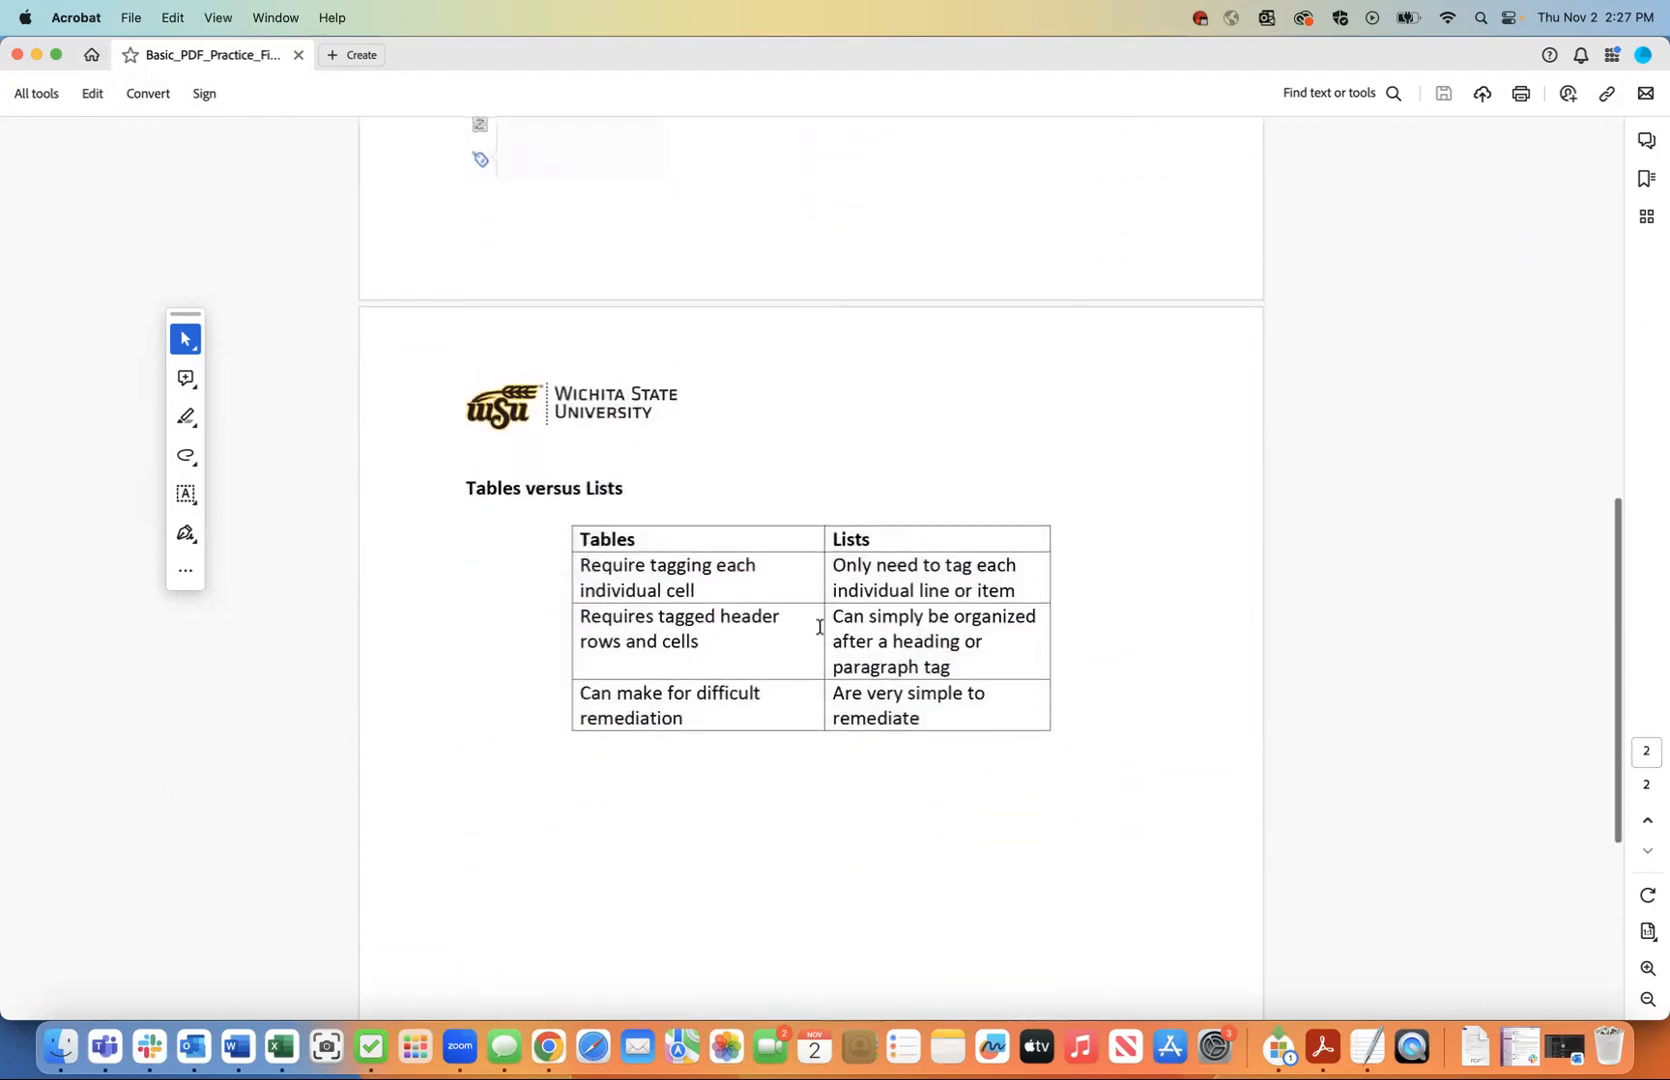
pyautogui.scroll(12, 820, 622)
pyautogui.scroll(5, 820, 627)
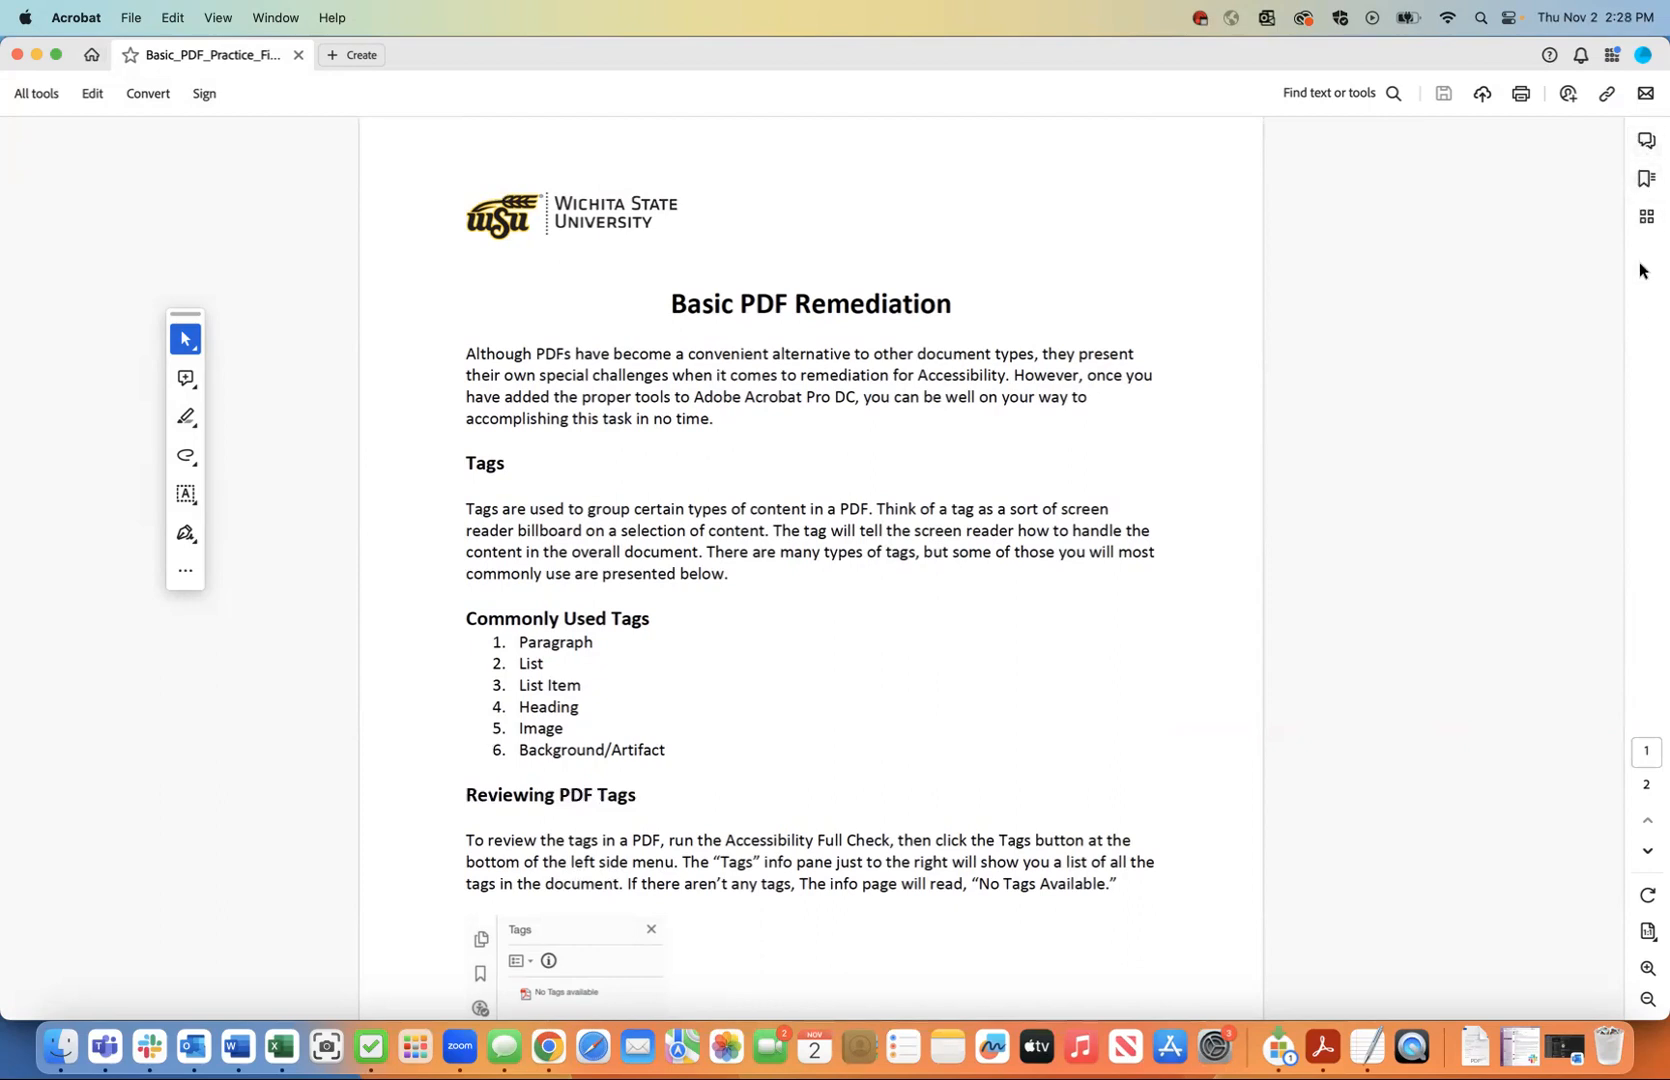
# Add the Content panel to the side panels and check its page tree, leaving the file entry collapsed.
pyautogui.rightClick(1646, 314)
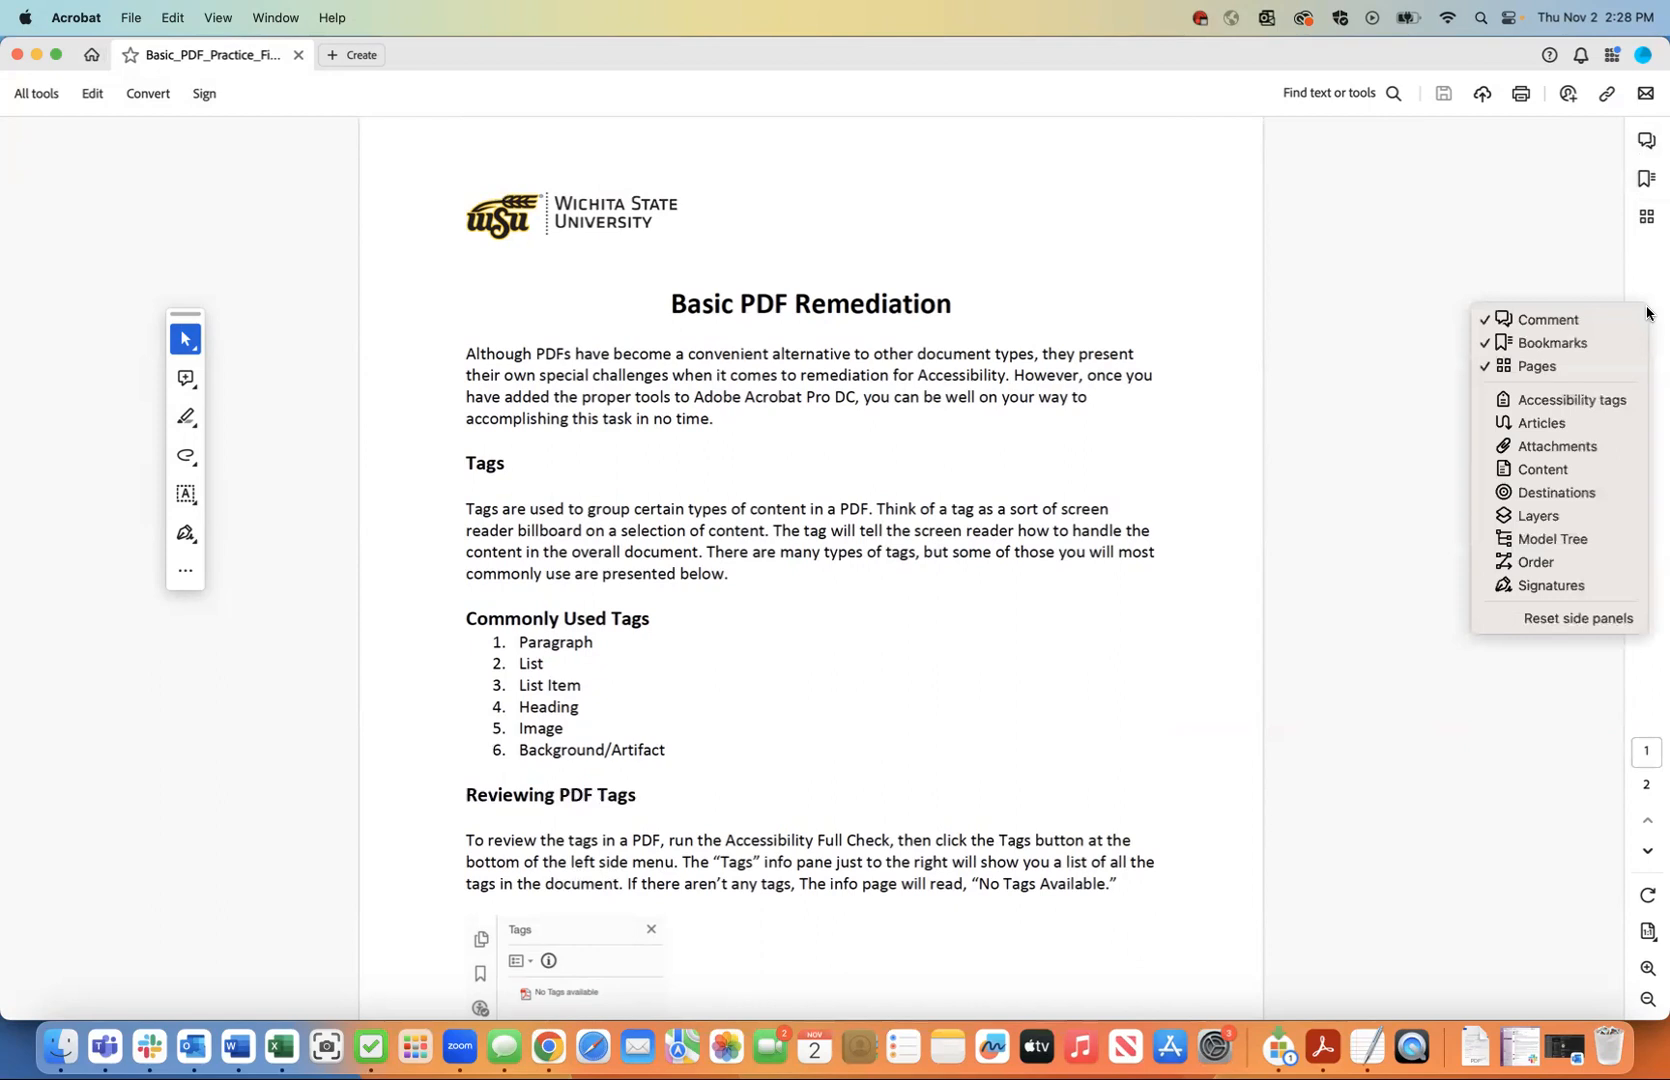
pyautogui.click(1543, 470)
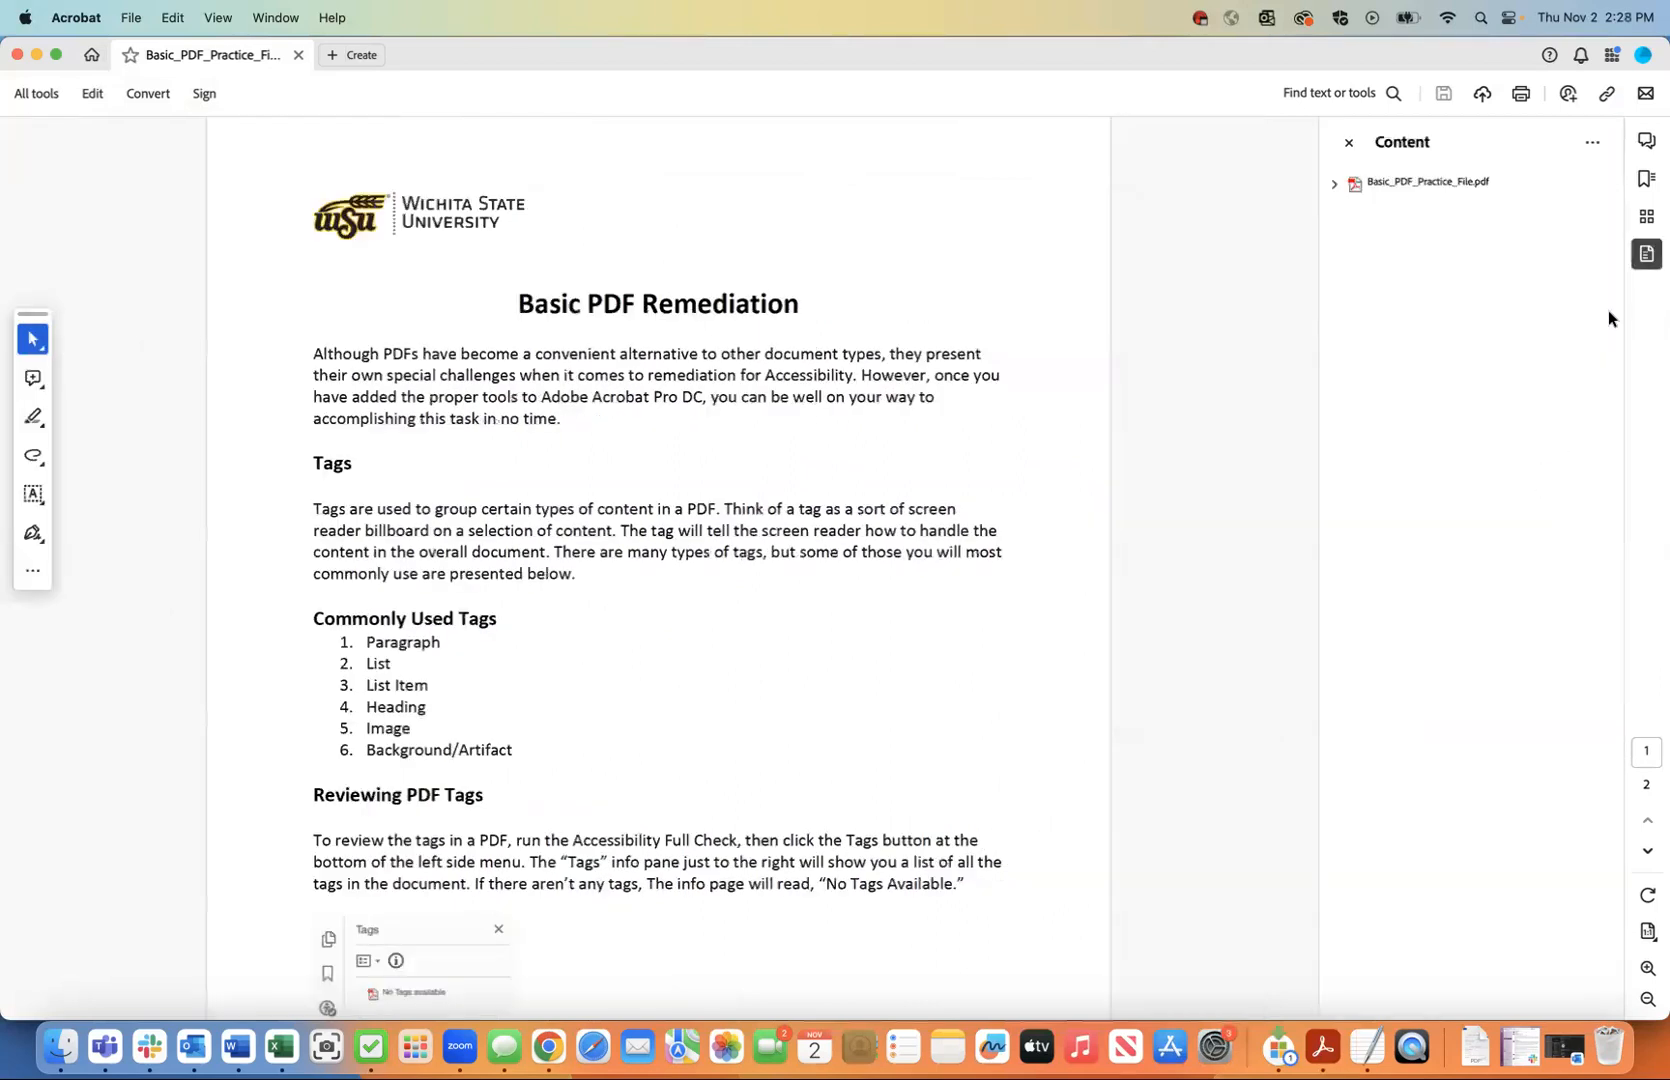
pyautogui.click(1334, 185)
pyautogui.click(1348, 212)
pyautogui.click(1348, 212)
pyautogui.click(1335, 186)
# Add the Order and Accessibility tags panels to the side panels, looking over both pages of the document.
pyautogui.rightClick(1648, 383)
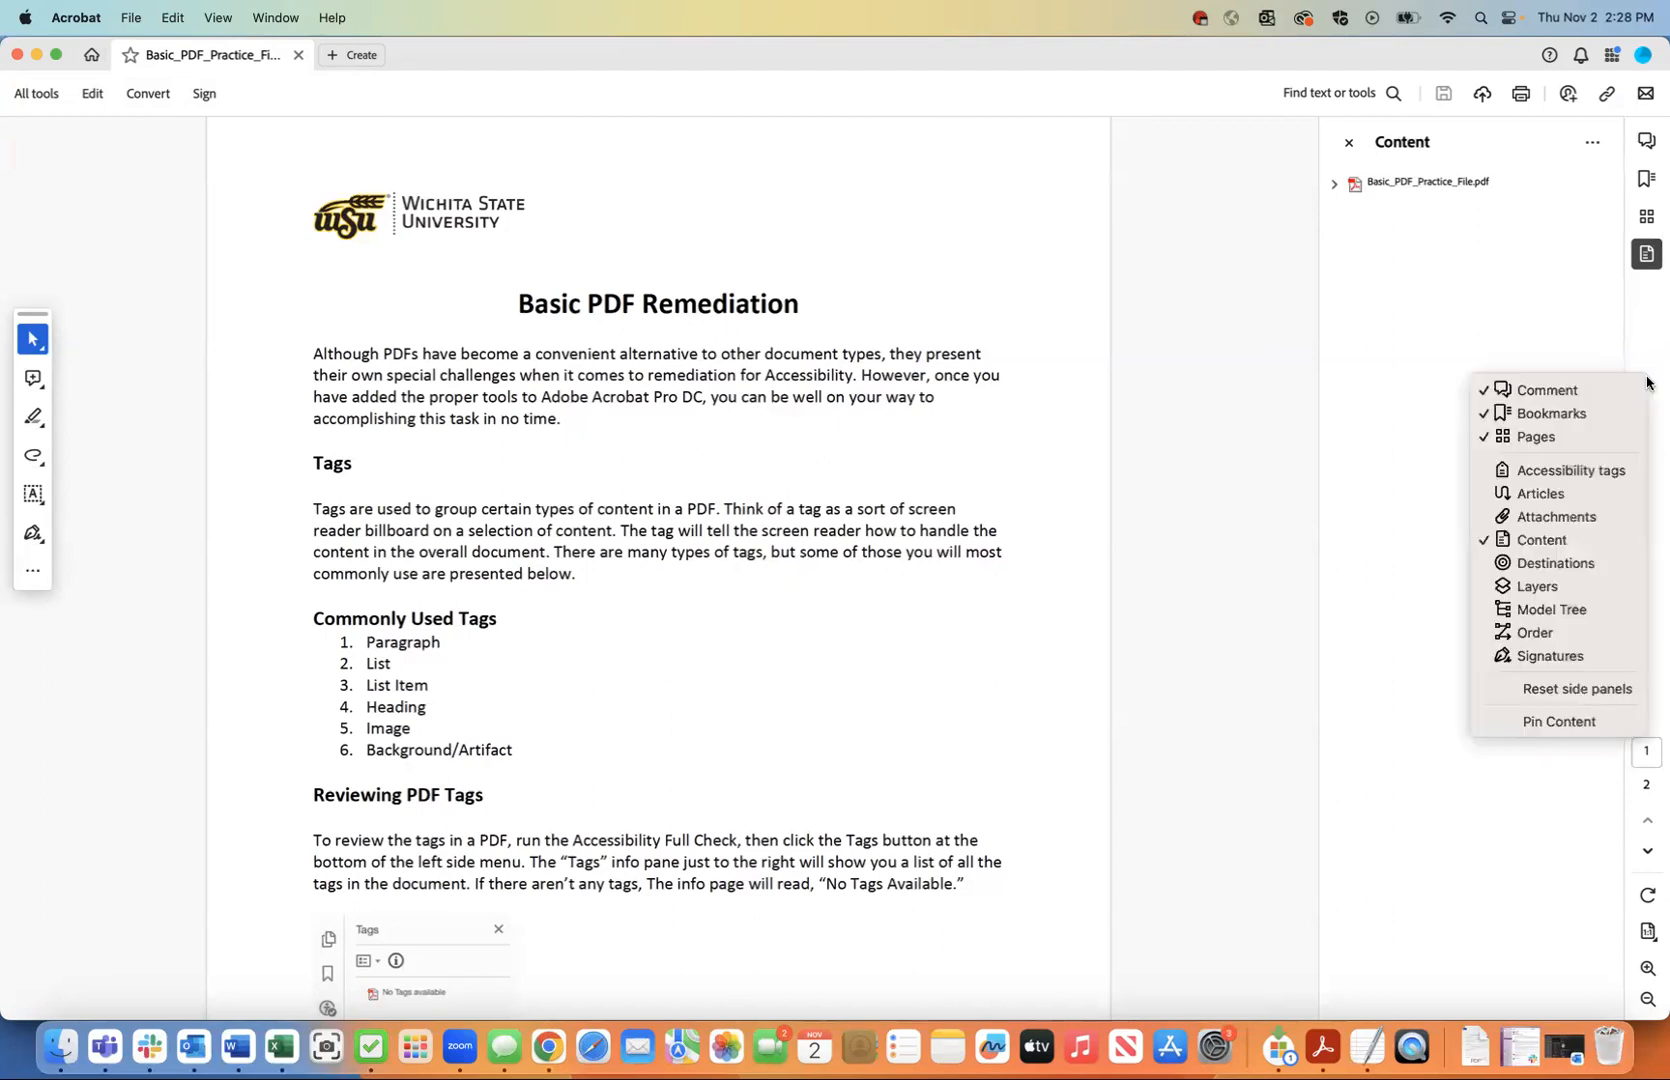
pyautogui.click(1523, 638)
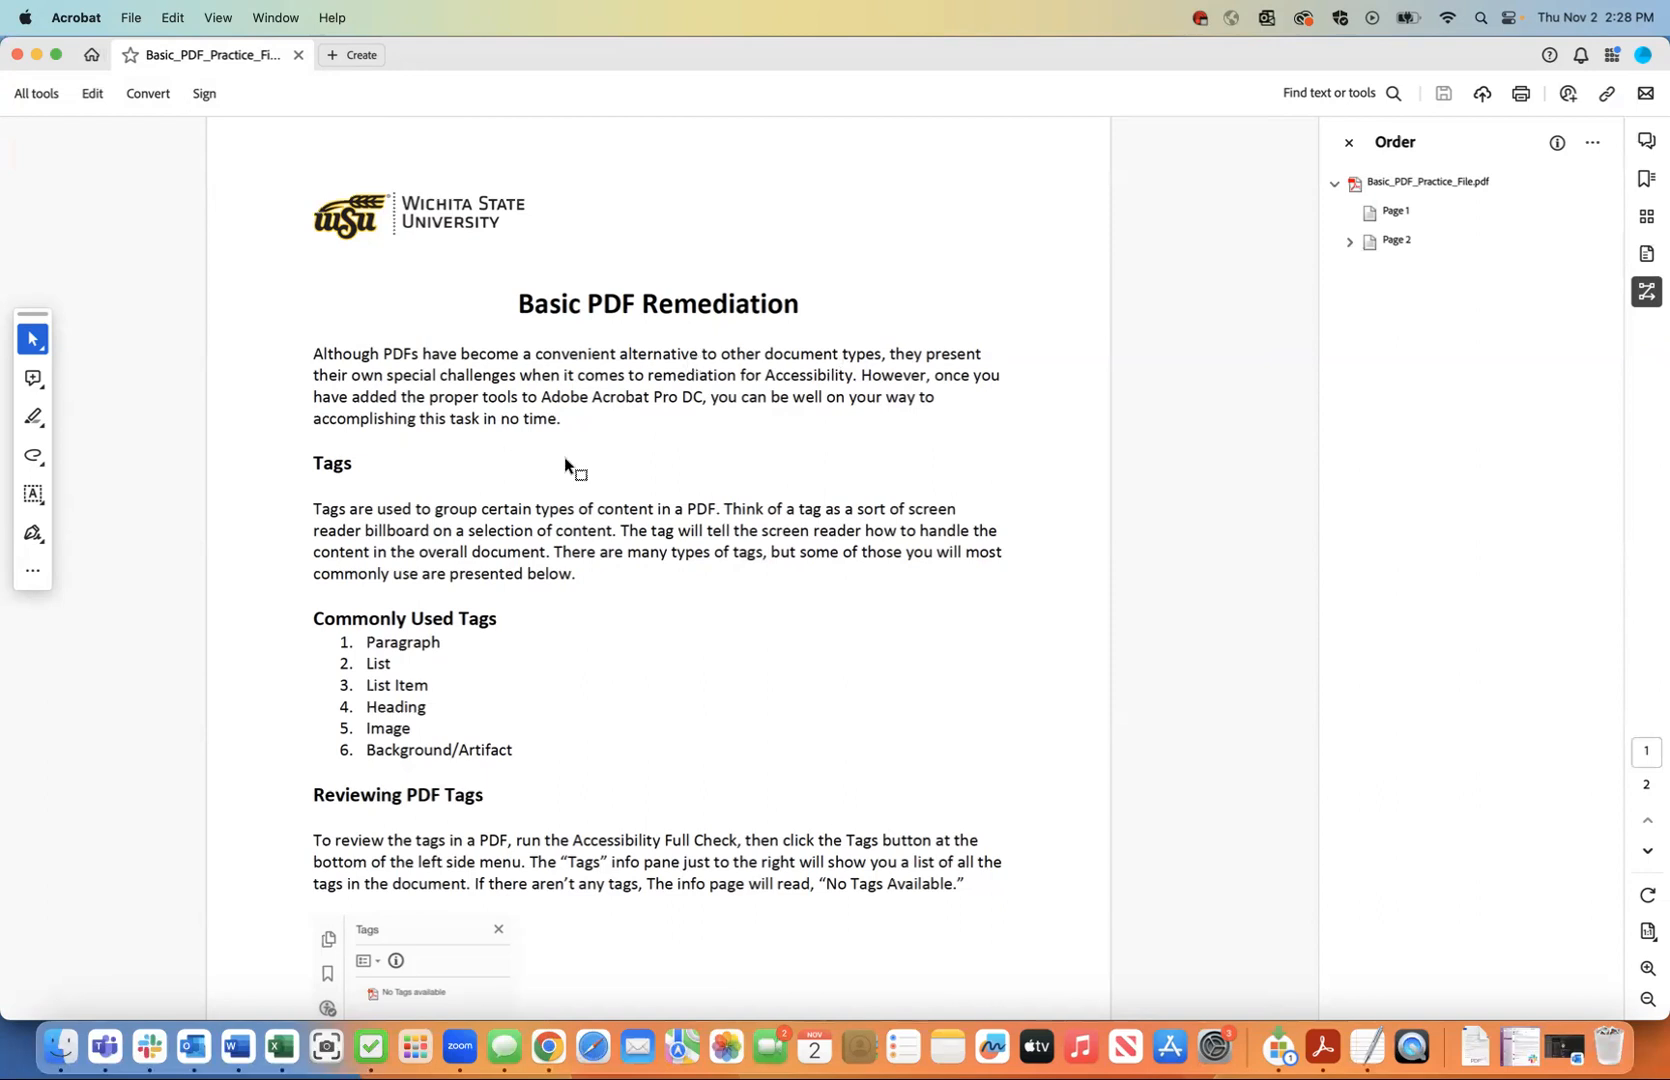
pyautogui.scroll(-10, 568, 466)
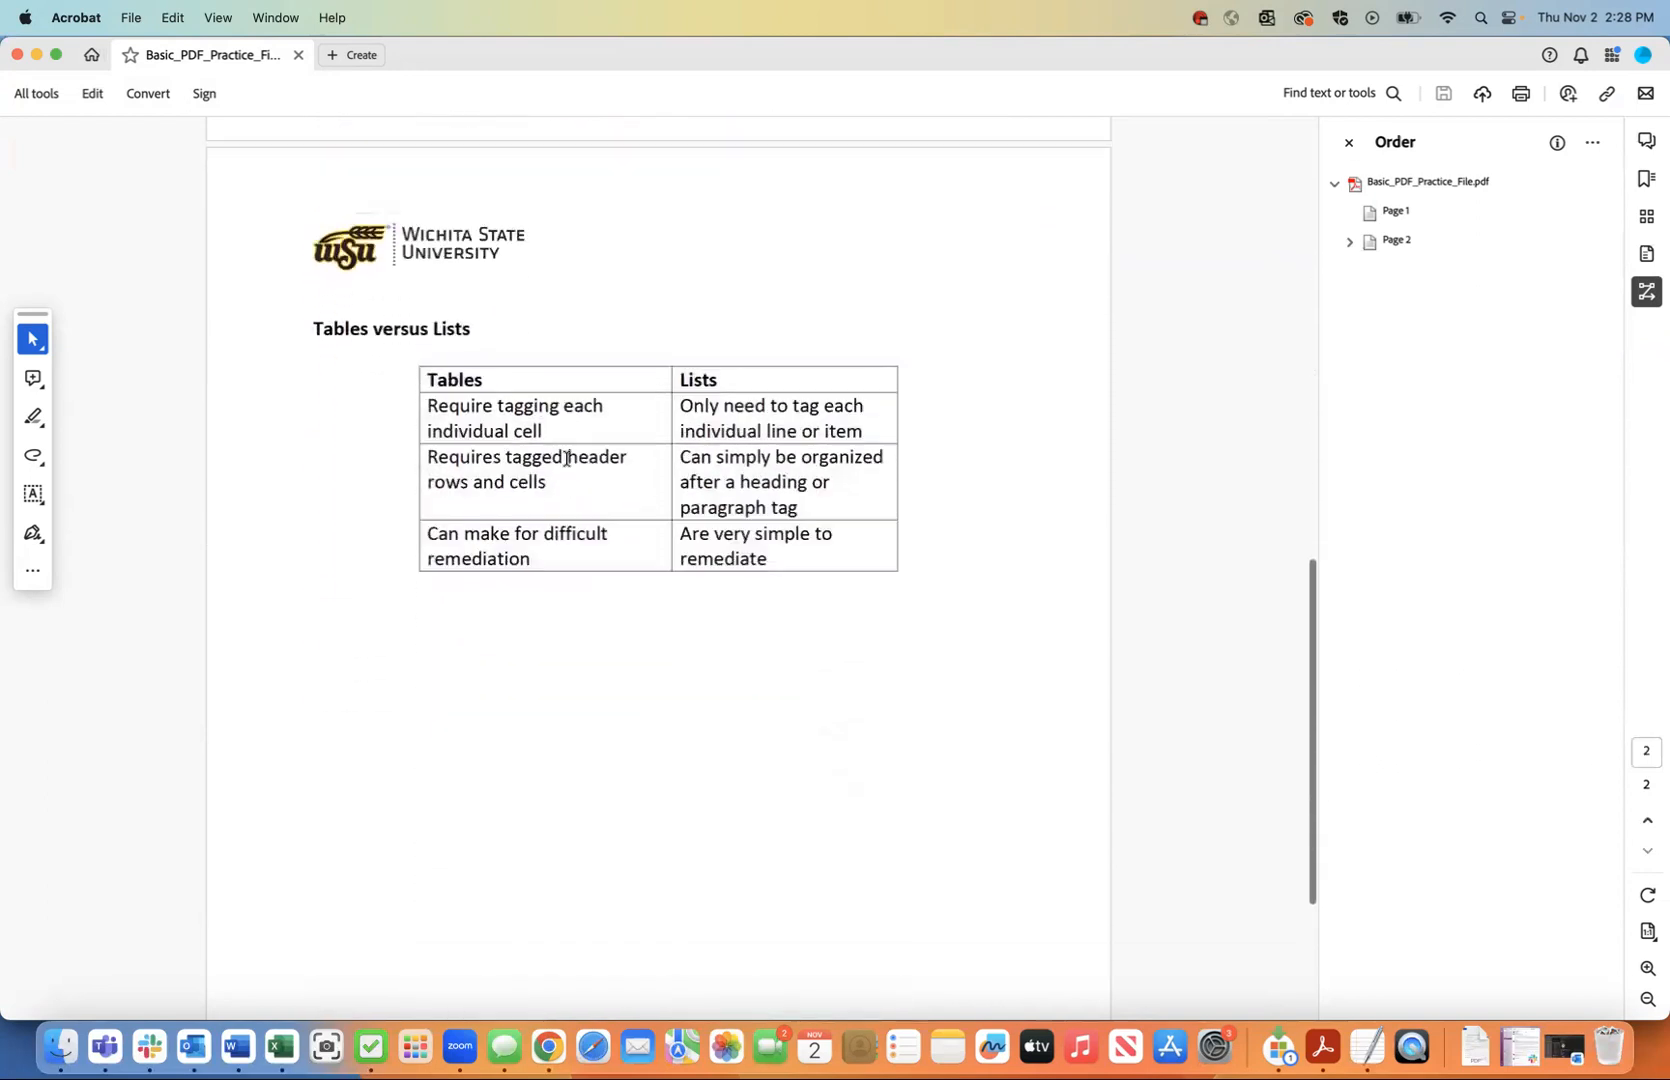
pyautogui.scroll(15, 566, 465)
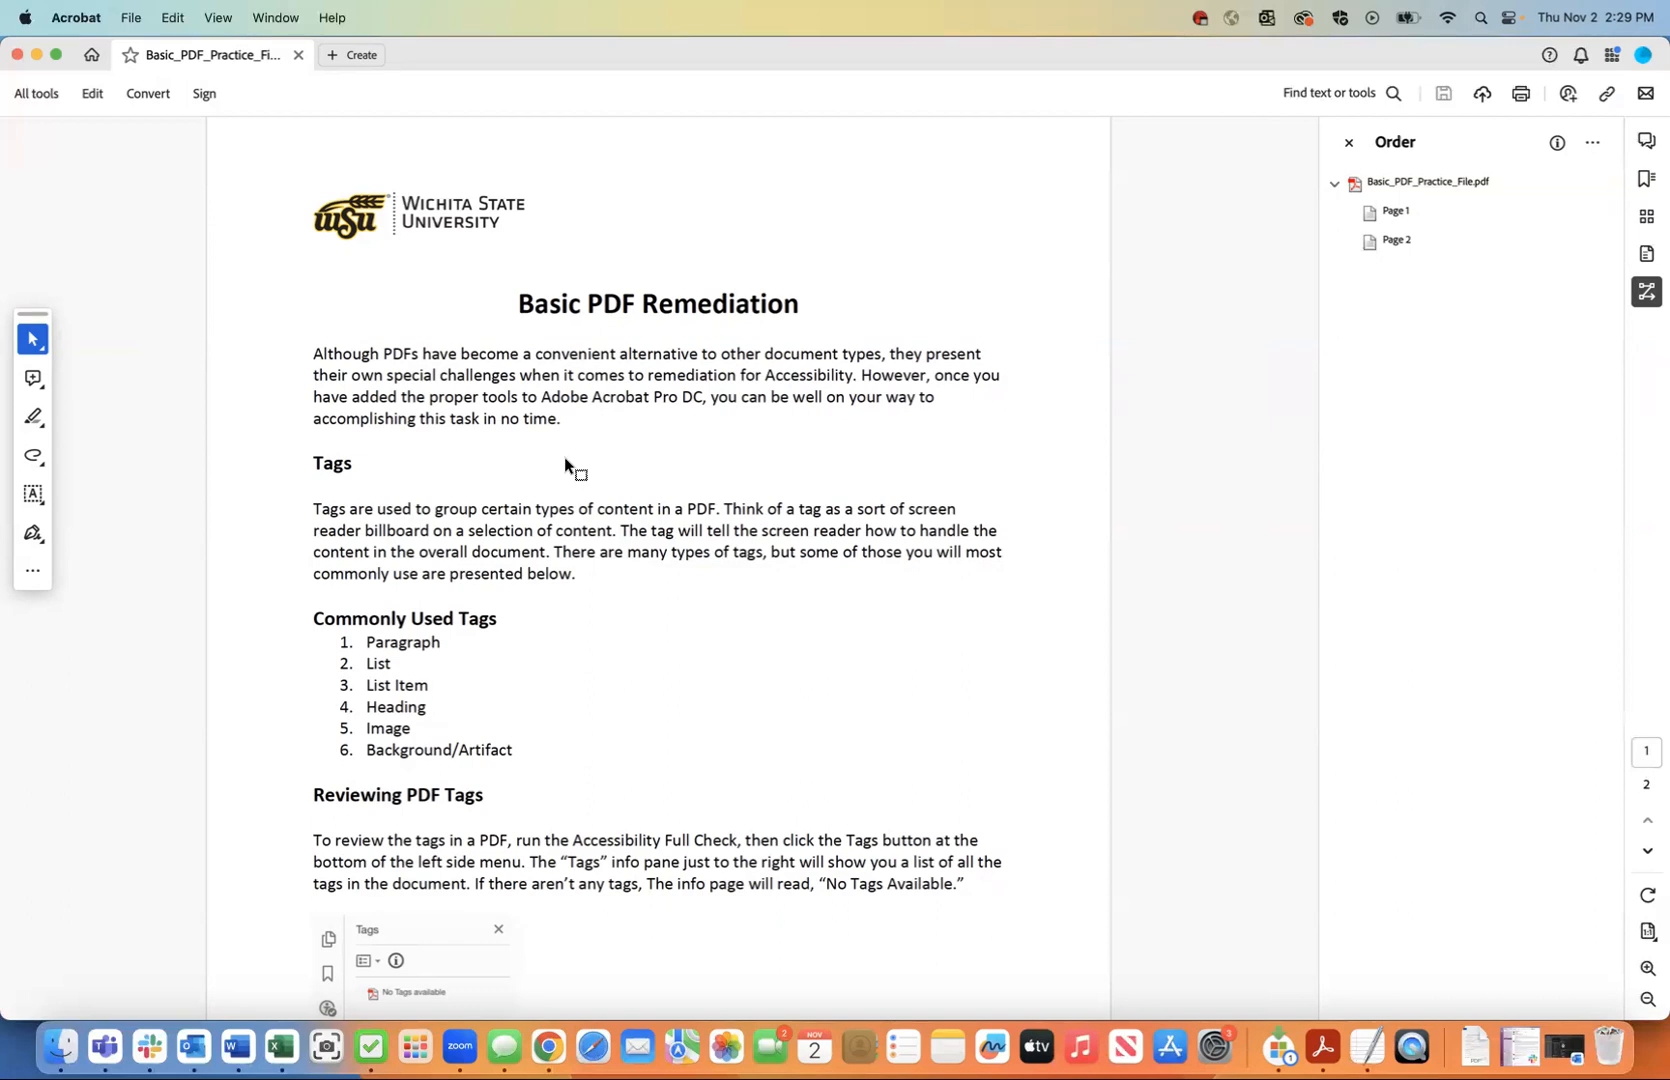
pyautogui.scroll(-2, 564, 457)
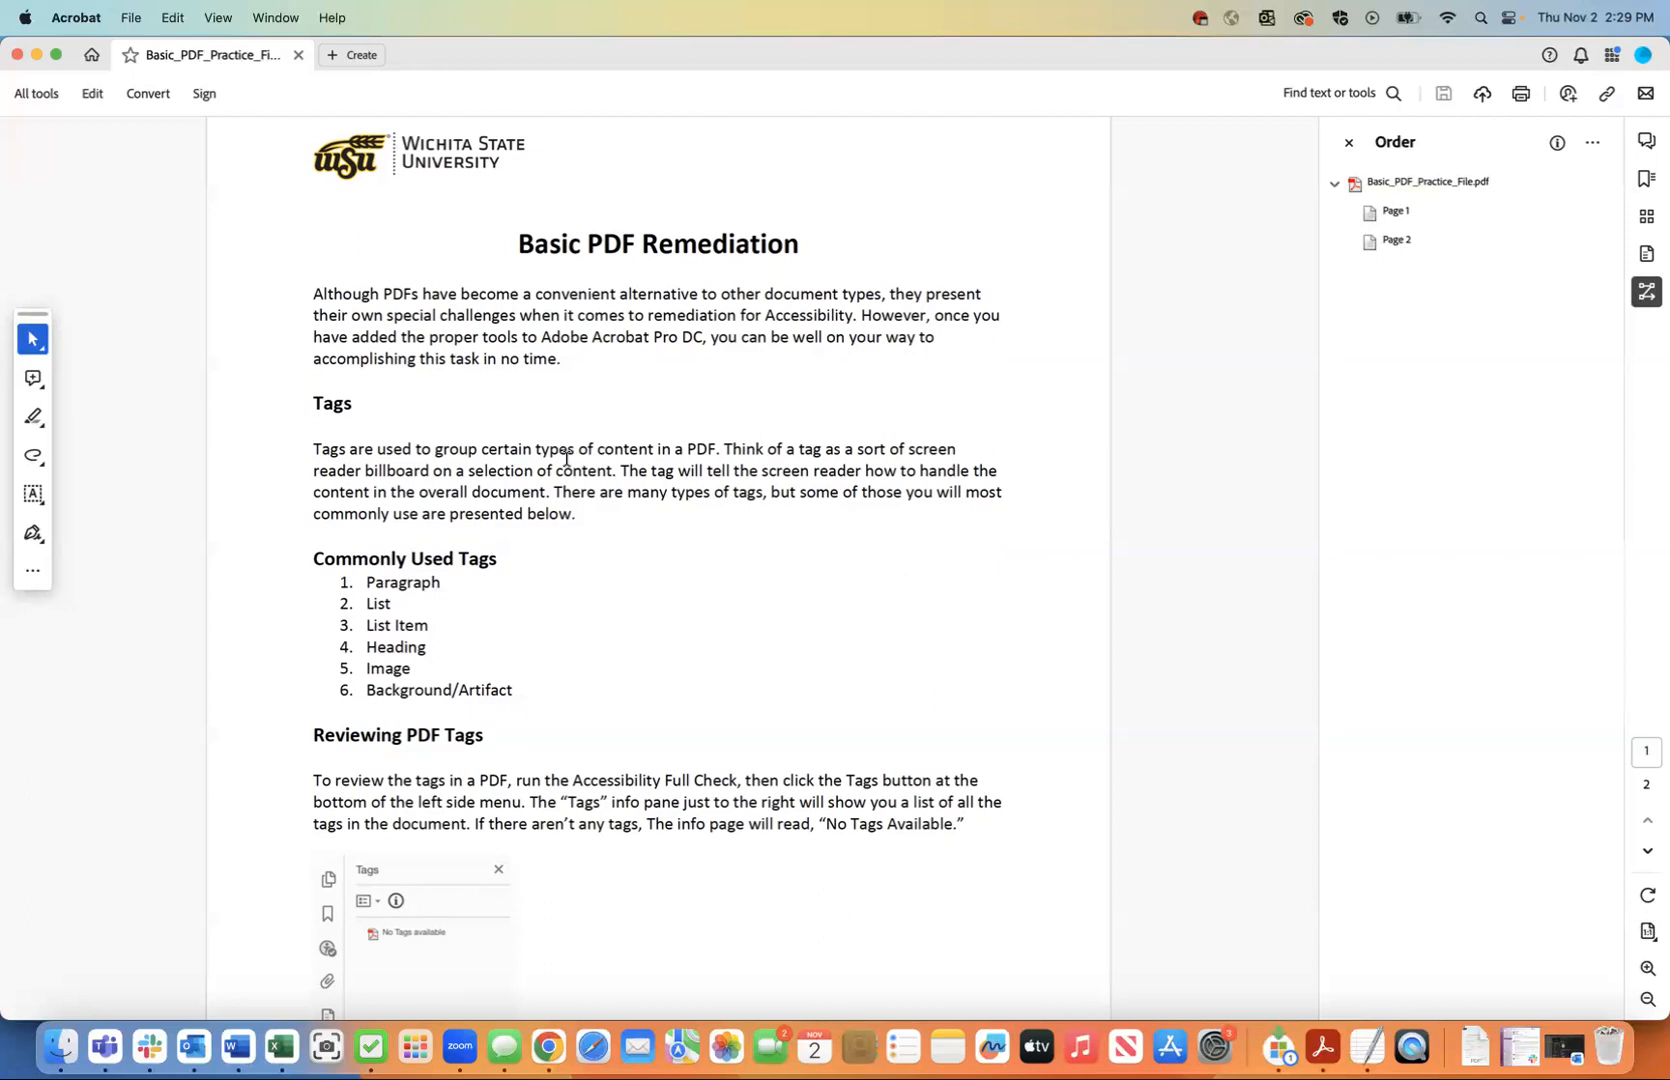
pyautogui.rightClick(1651, 474)
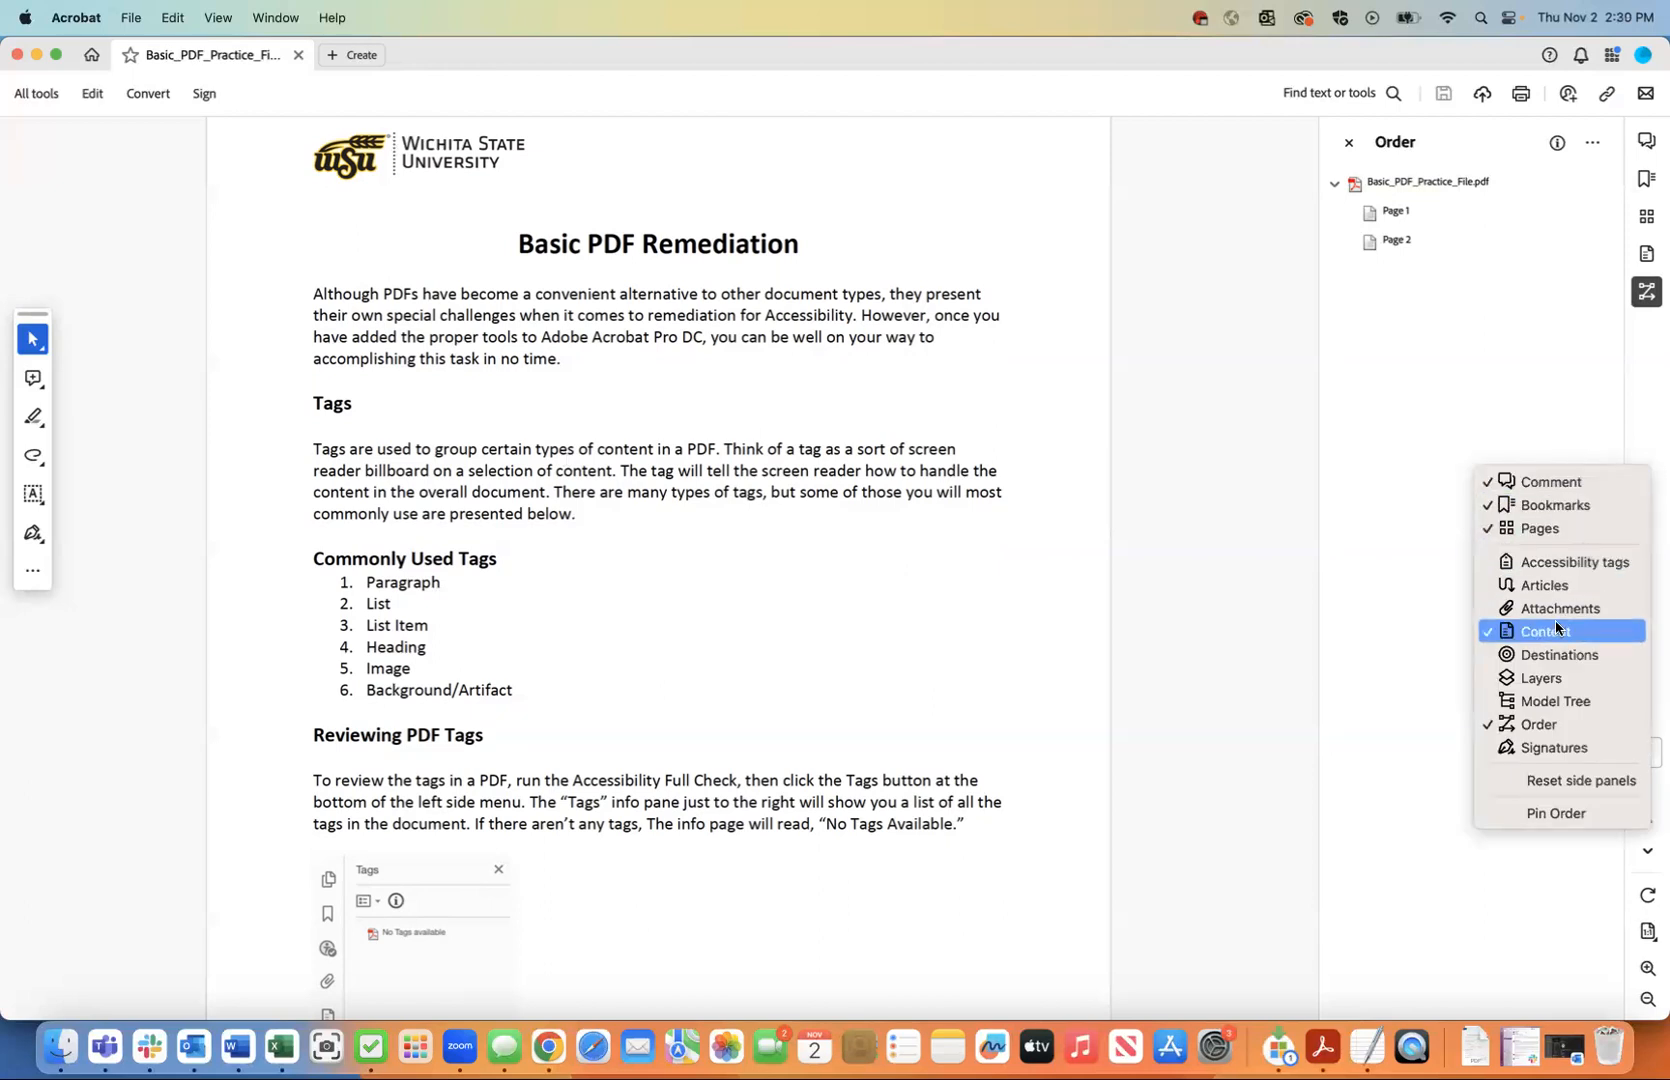
pyautogui.click(1558, 565)
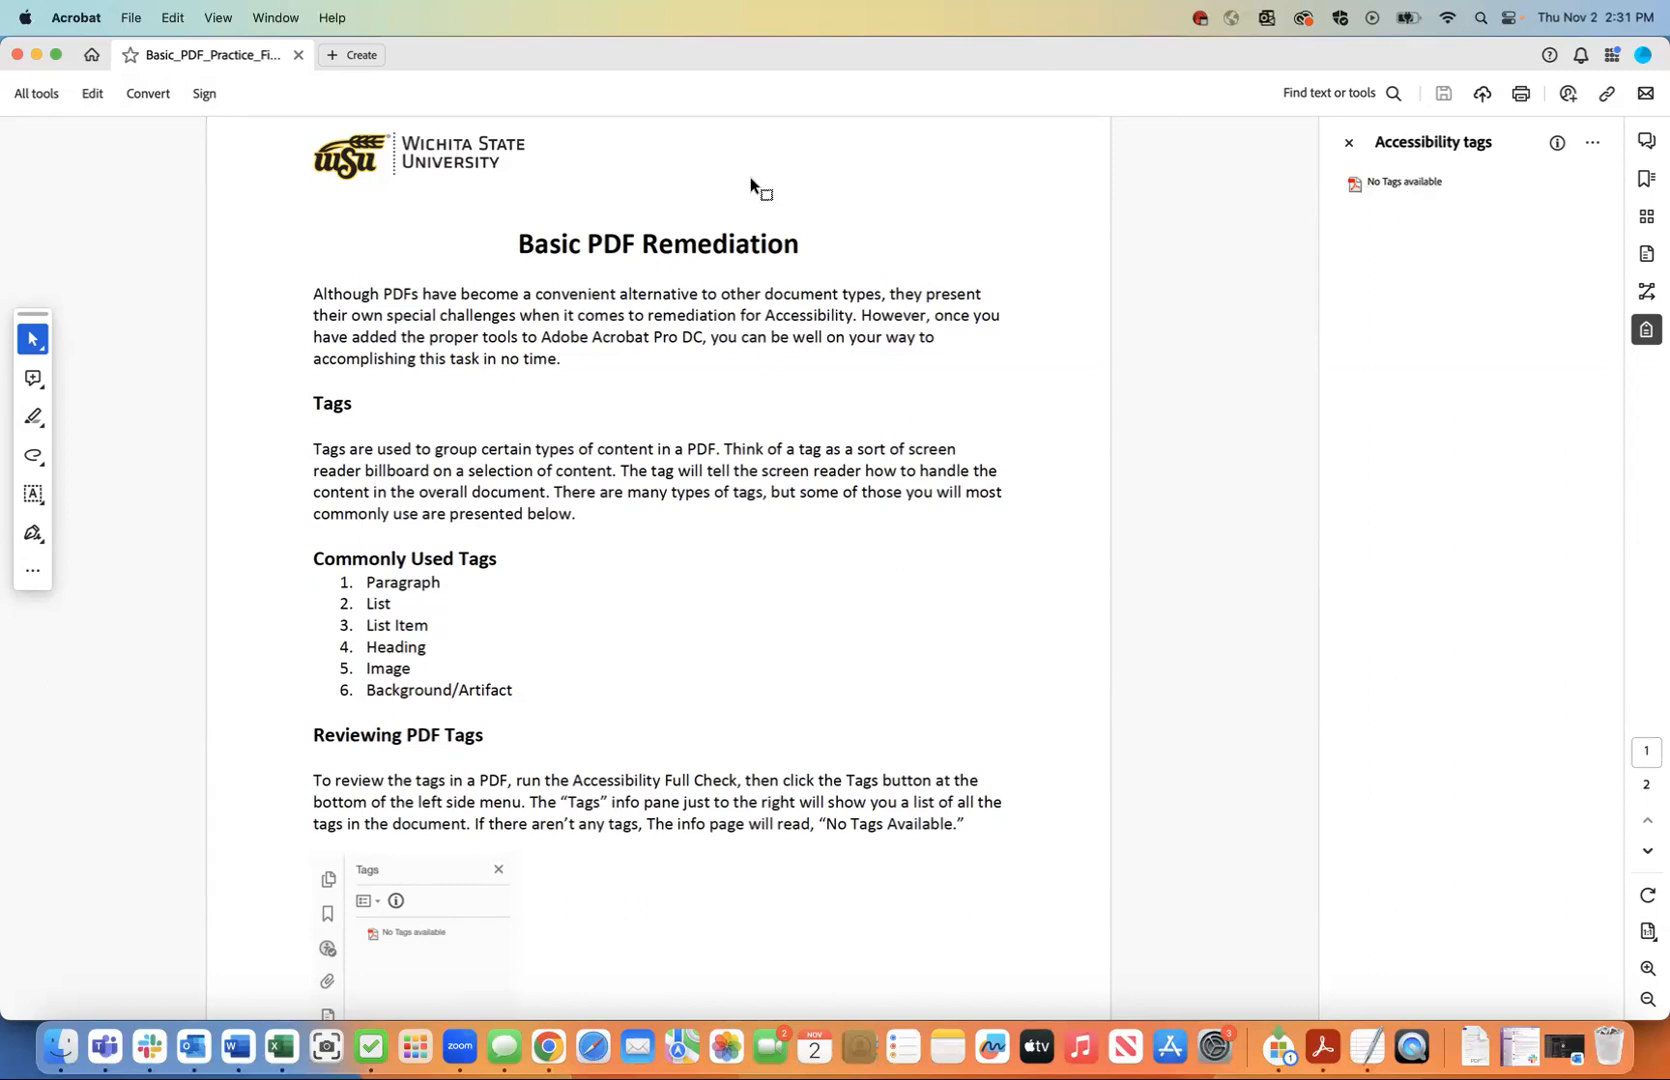
# Expand the full list of tools and open the Prepare for accessibility tool set.
pyautogui.click(38, 95)
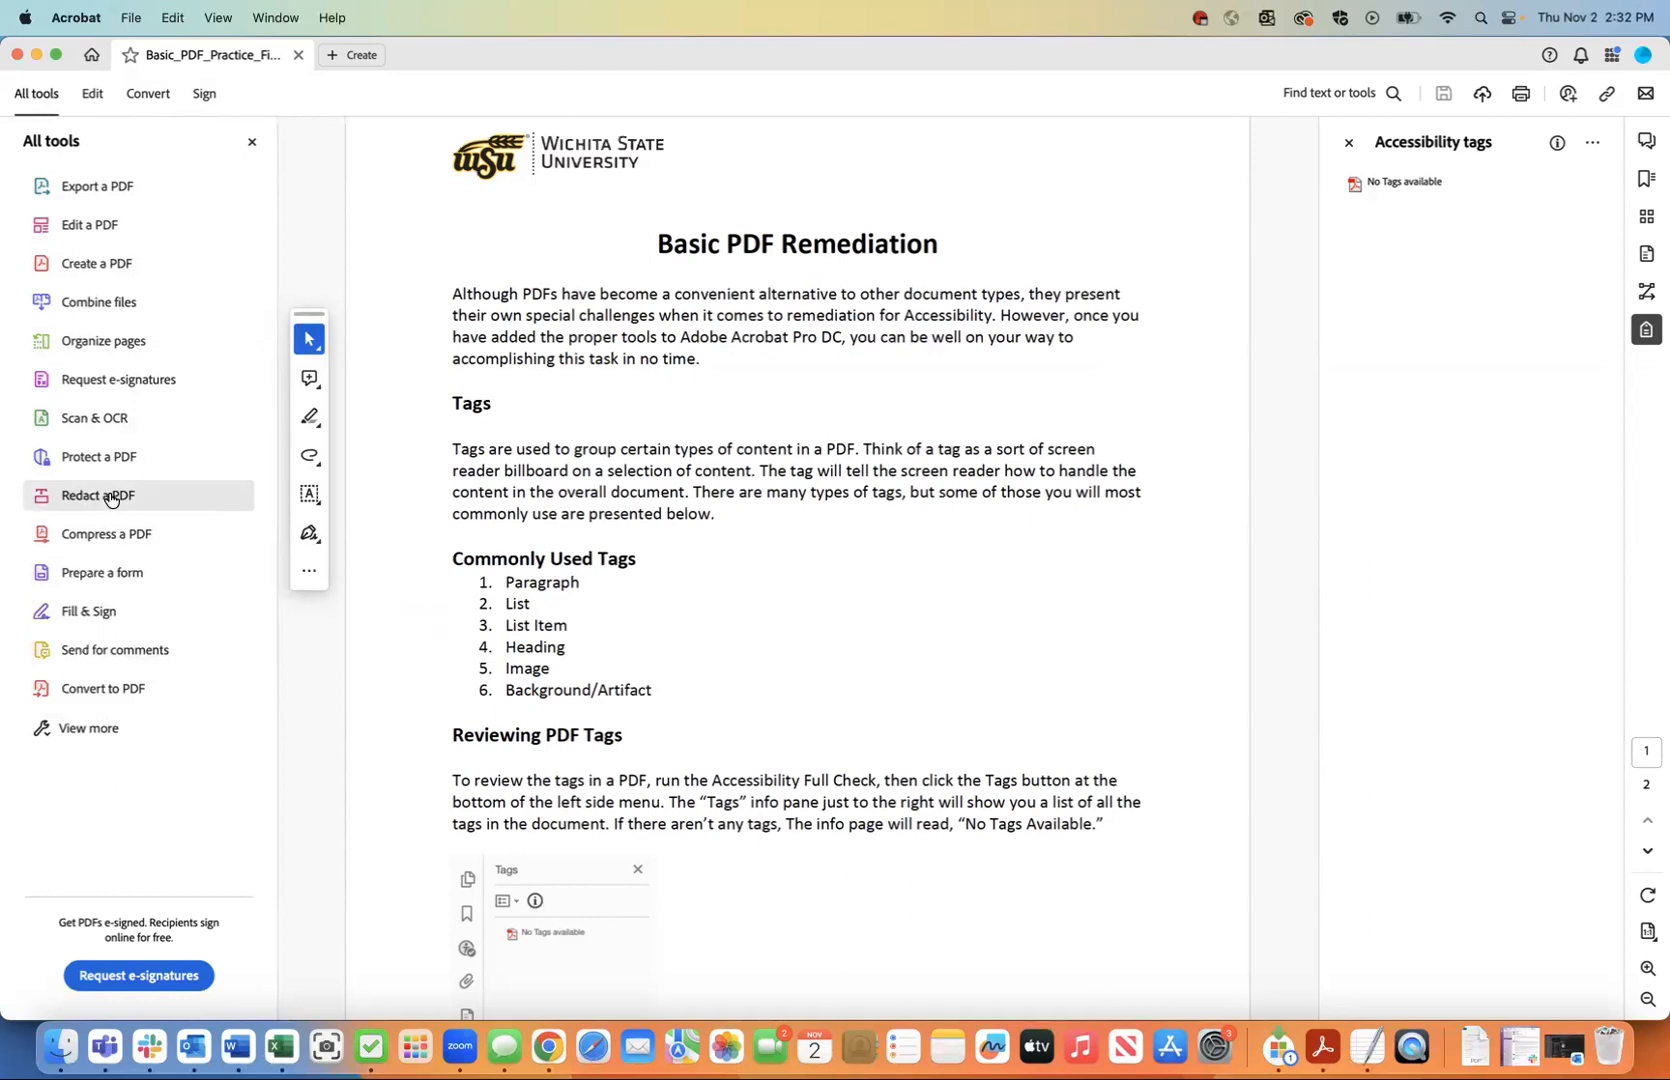
pyautogui.click(84, 731)
pyautogui.scroll(-7, 163, 763)
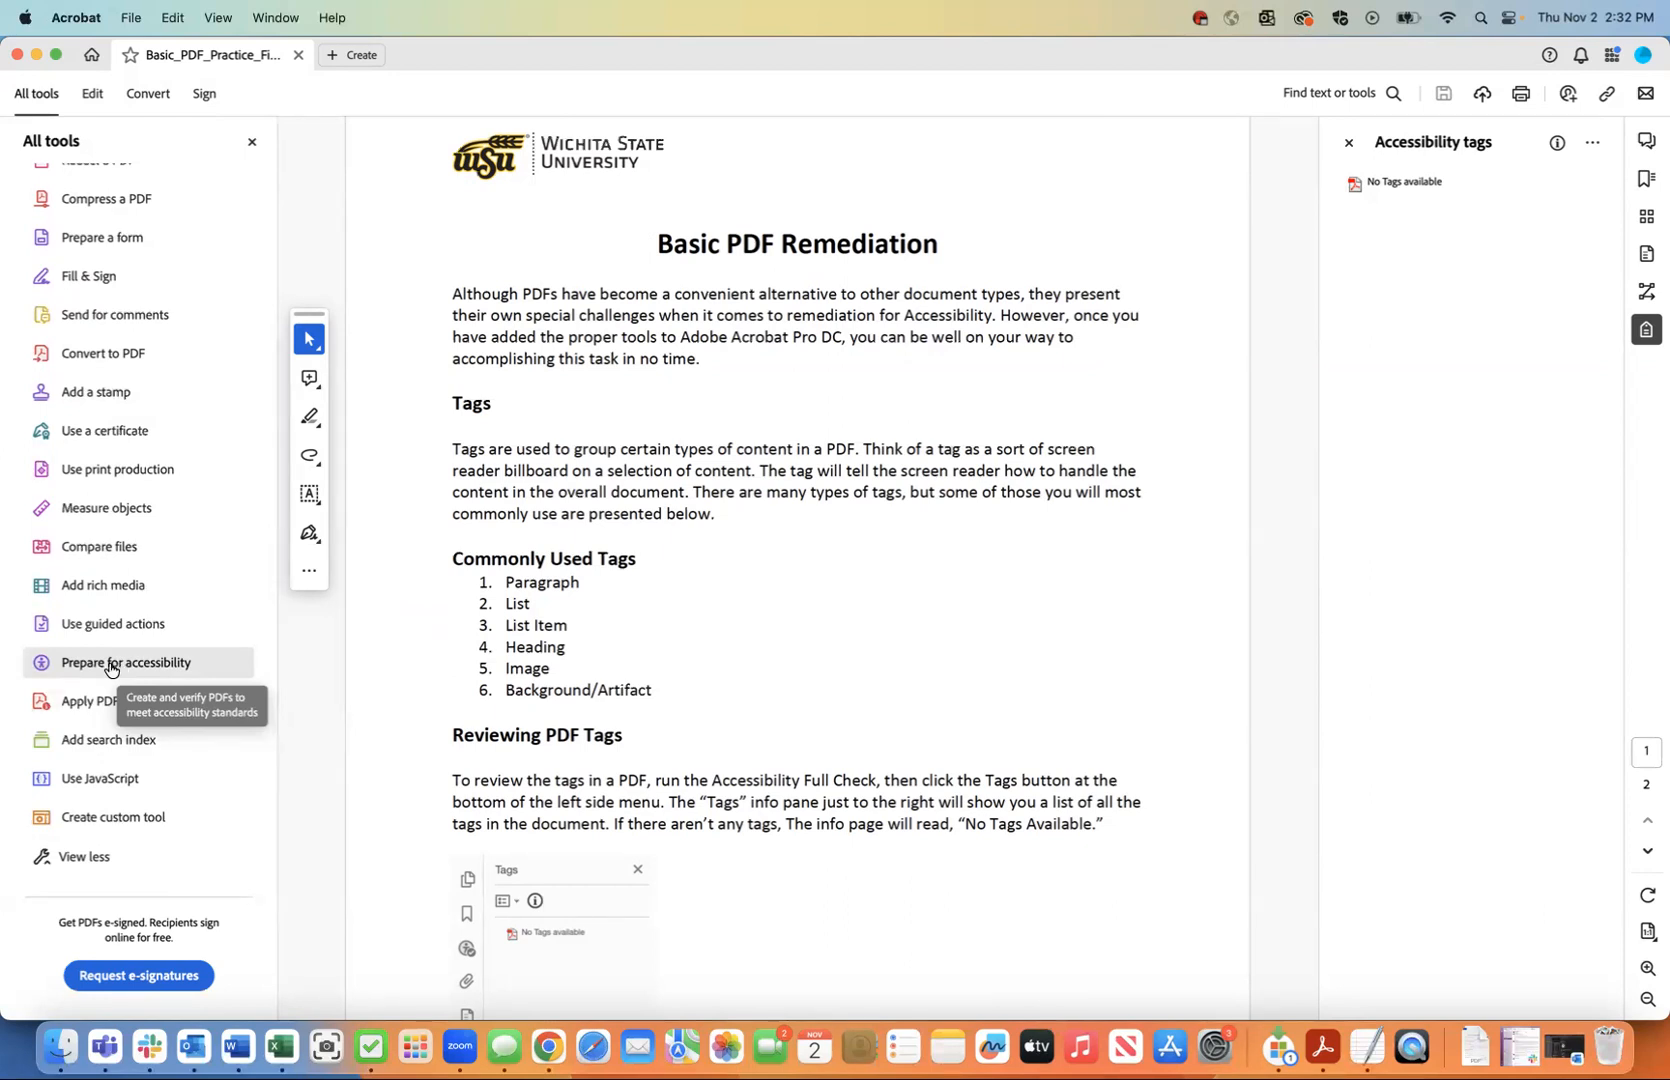
pyautogui.click(111, 667)
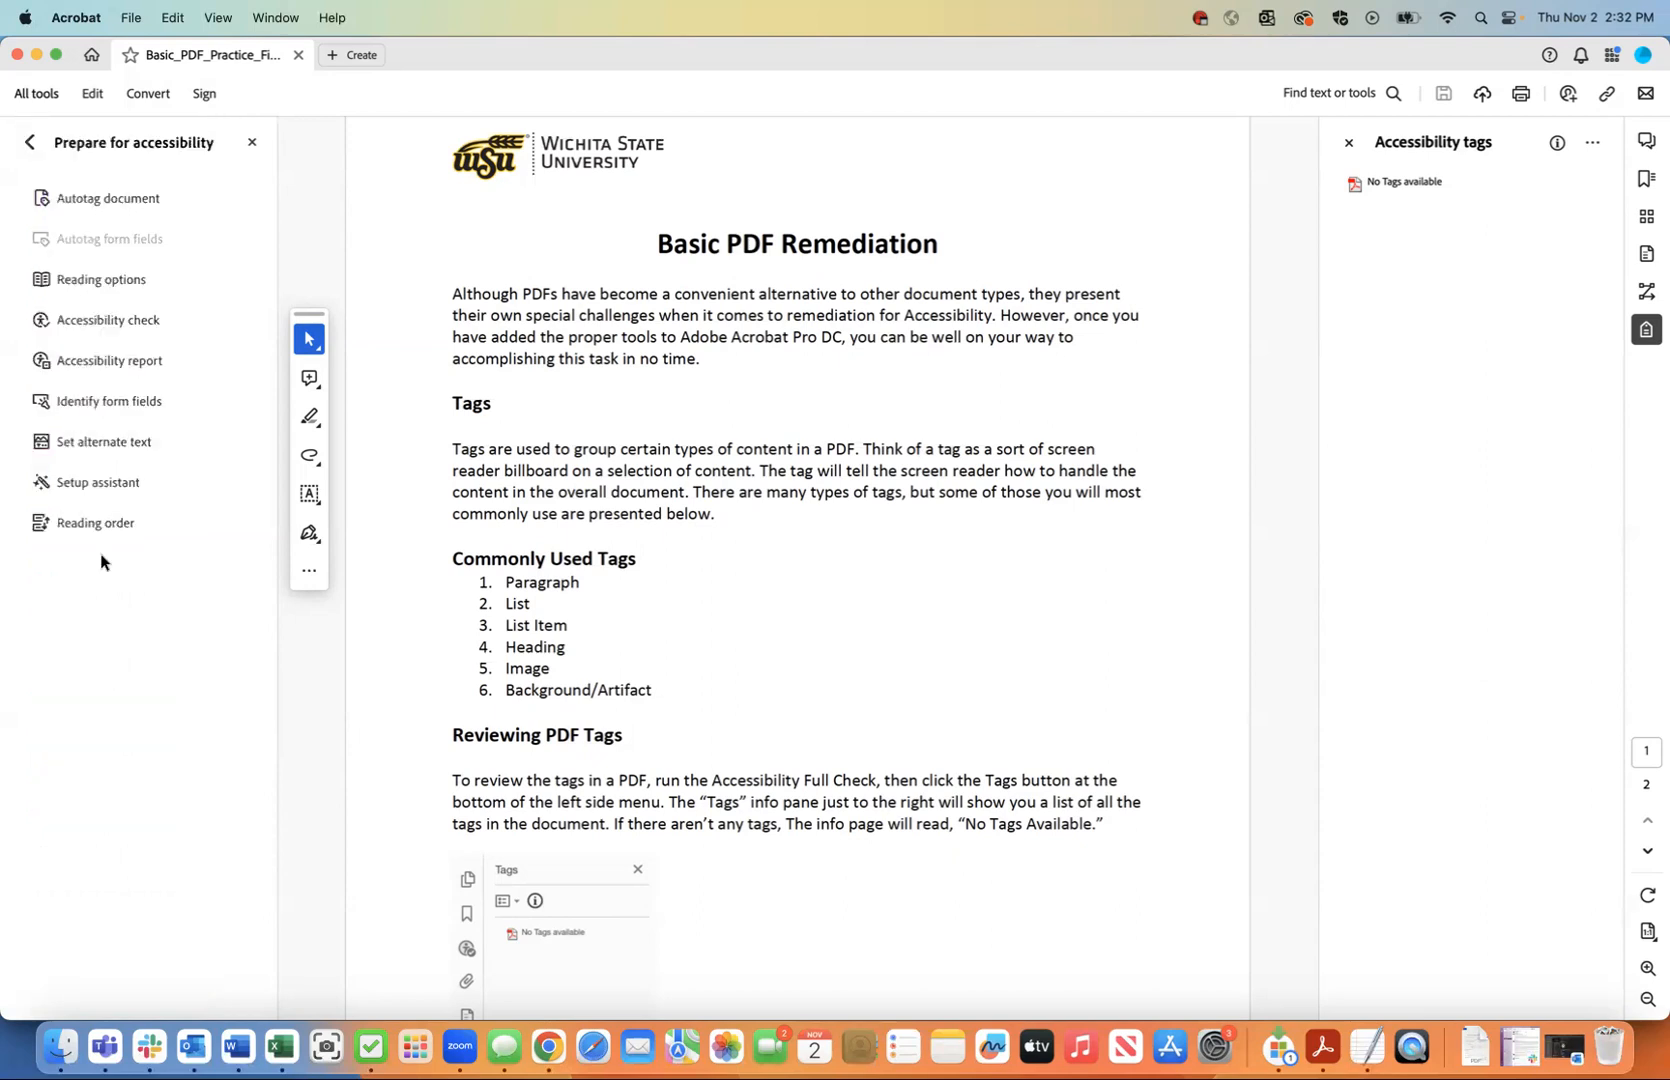
# Run the accessibility check on all pages of the document with an accessibility report created.
pyautogui.click(82, 270)
pyautogui.click(113, 321)
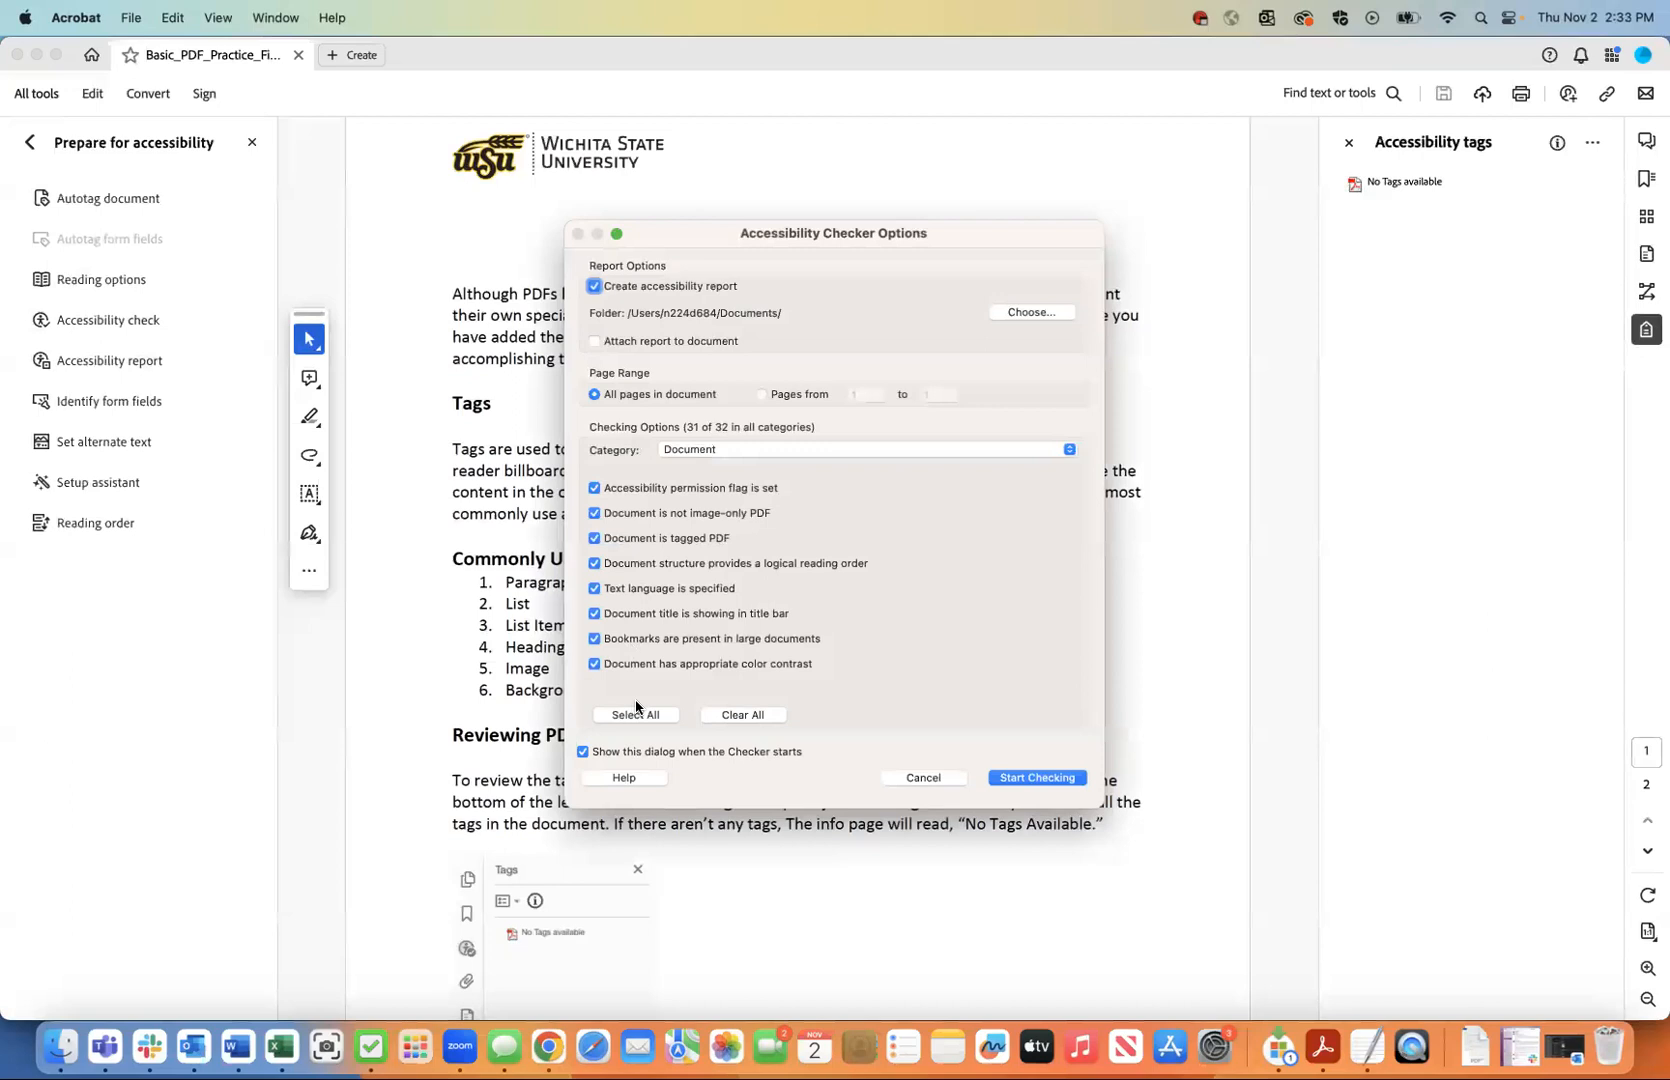
pyautogui.click(1037, 778)
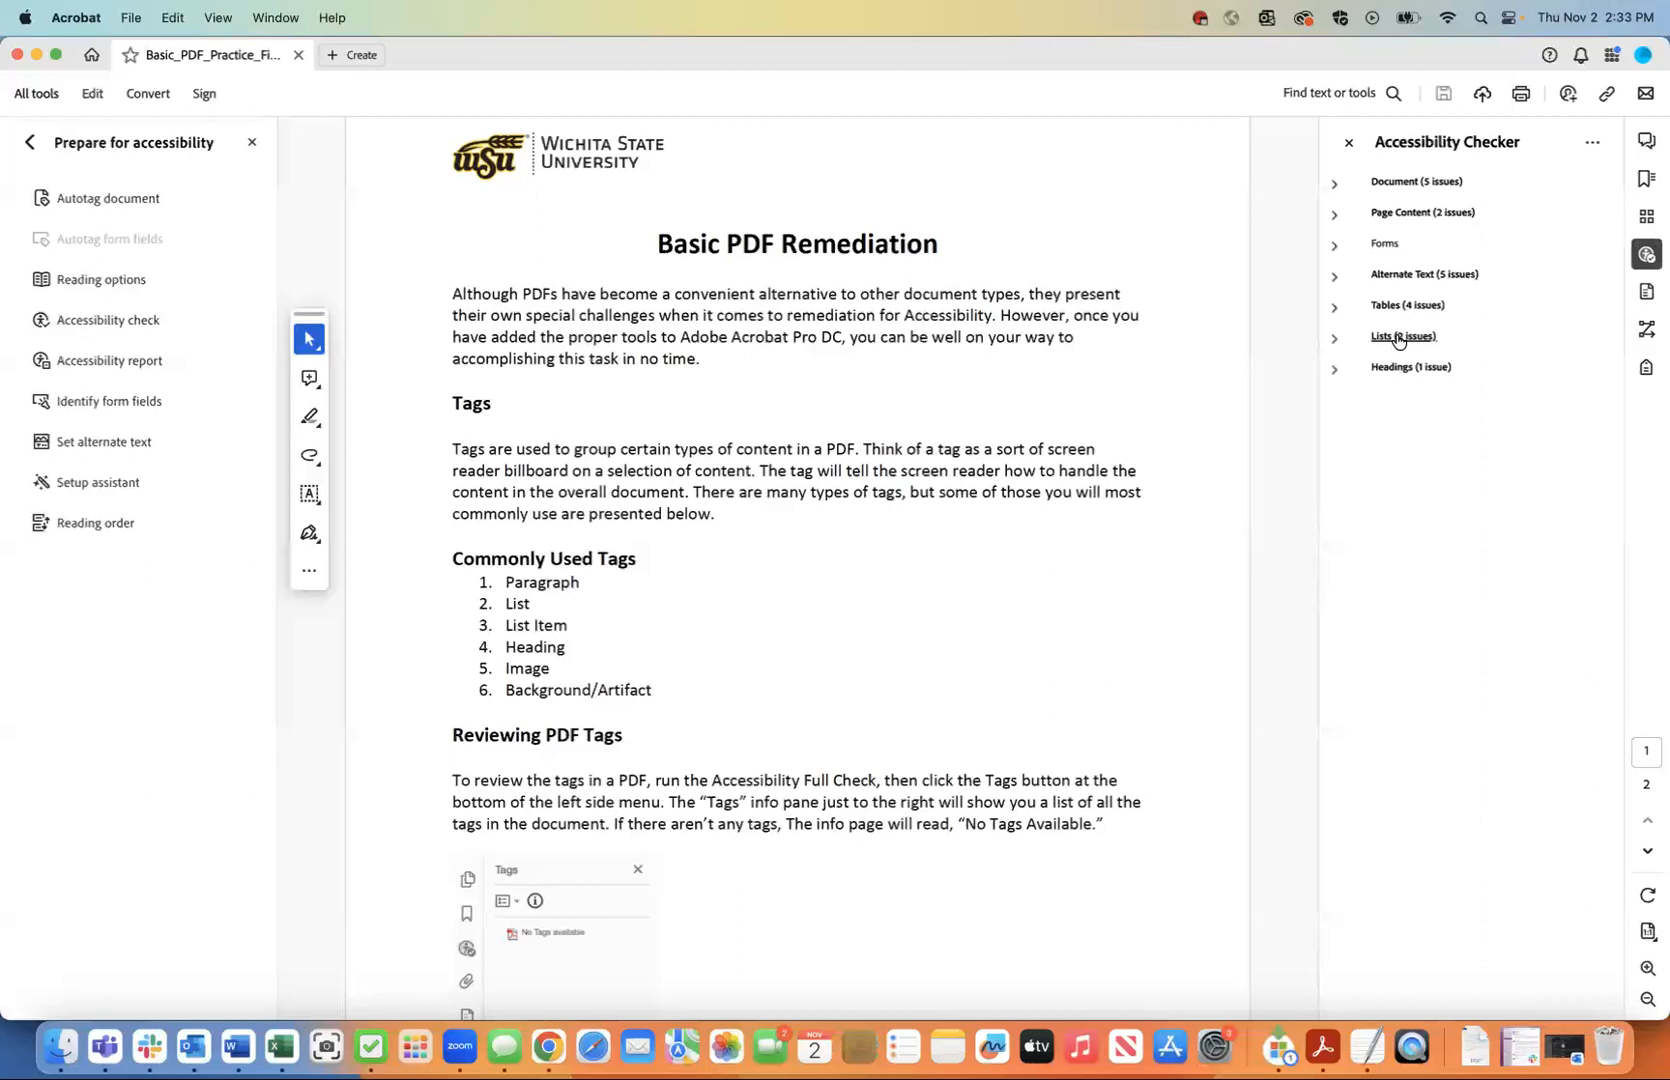
# Examine the Document, Page Content and Alternate Text check results and view the options for the Logical Reading Order rule.
pyautogui.click(1333, 187)
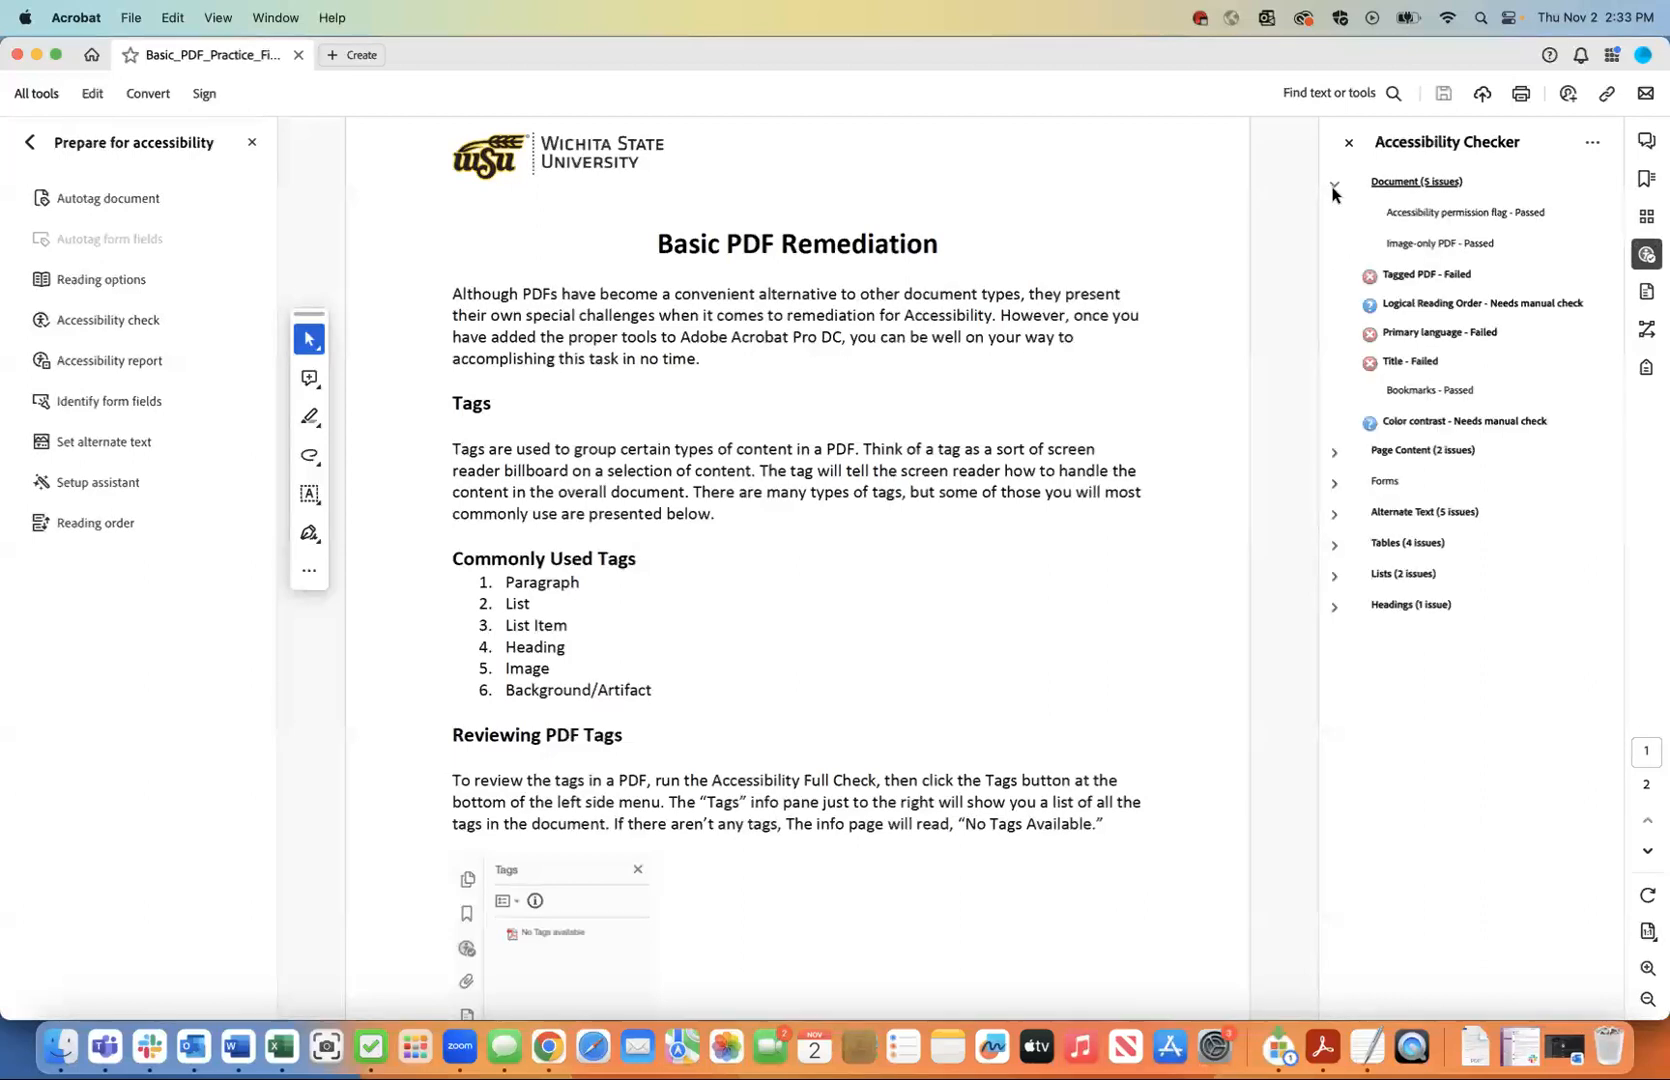
pyautogui.click(1333, 188)
pyautogui.click(1333, 188)
pyautogui.click(1333, 188)
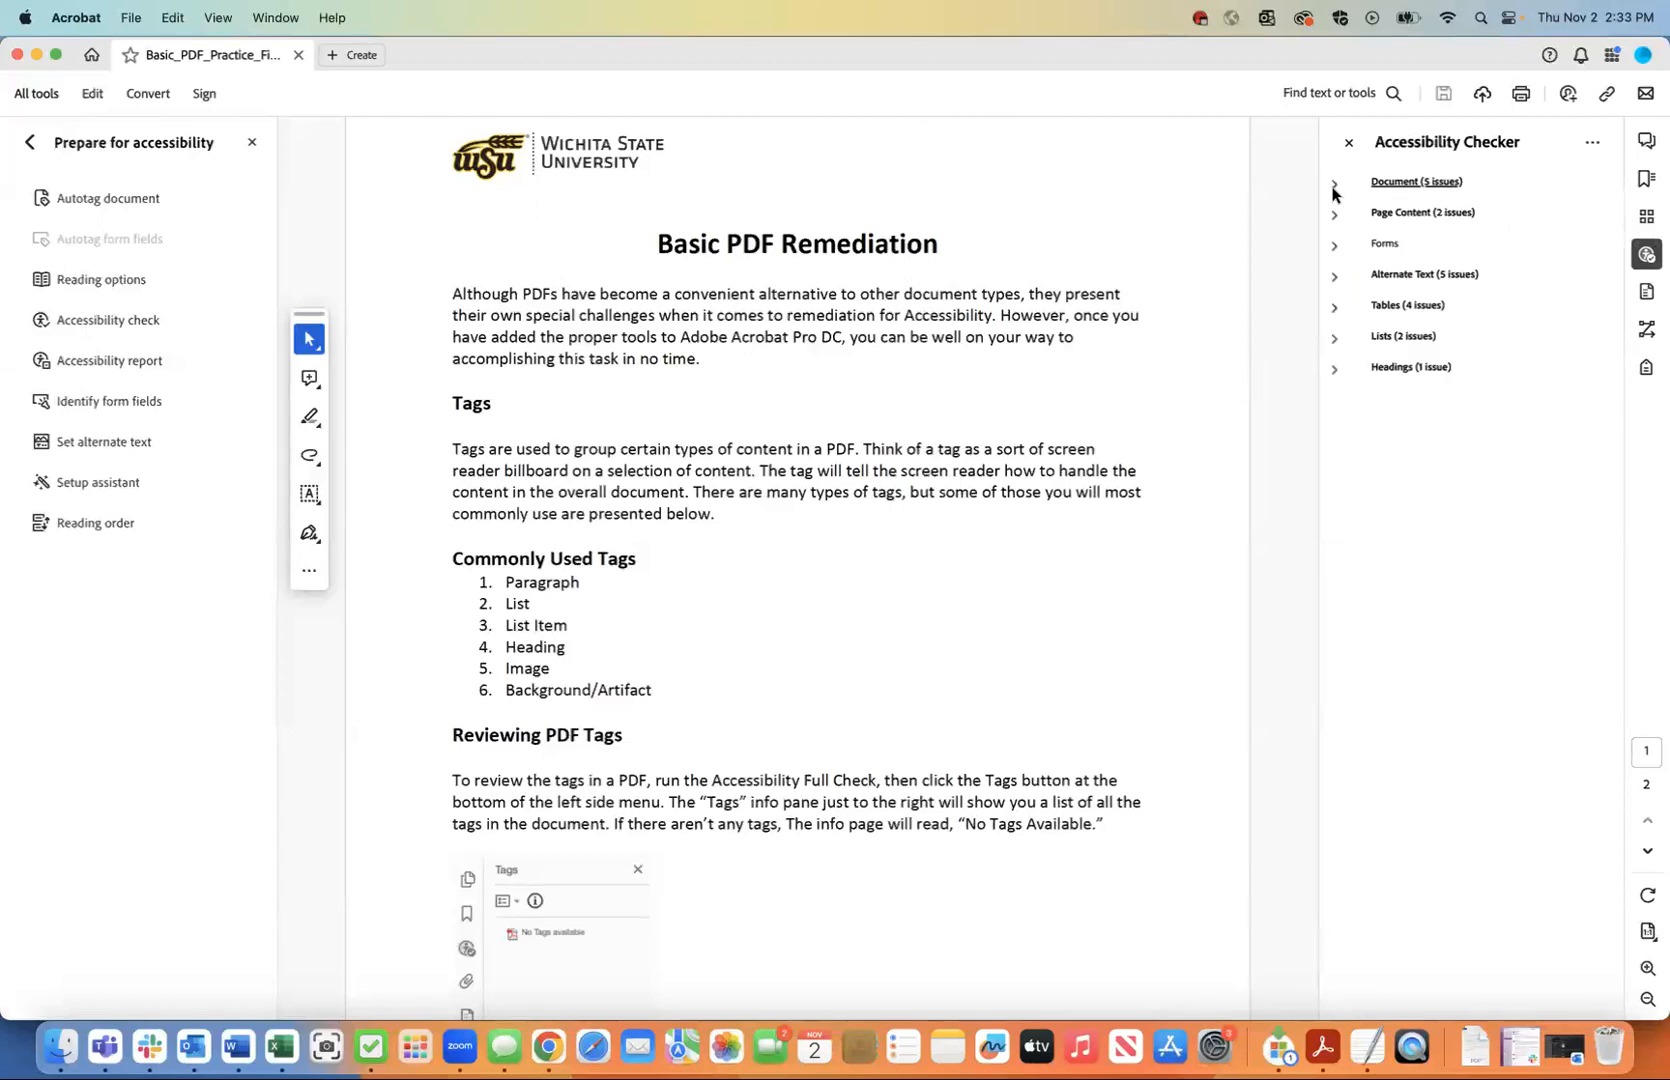
pyautogui.click(1333, 188)
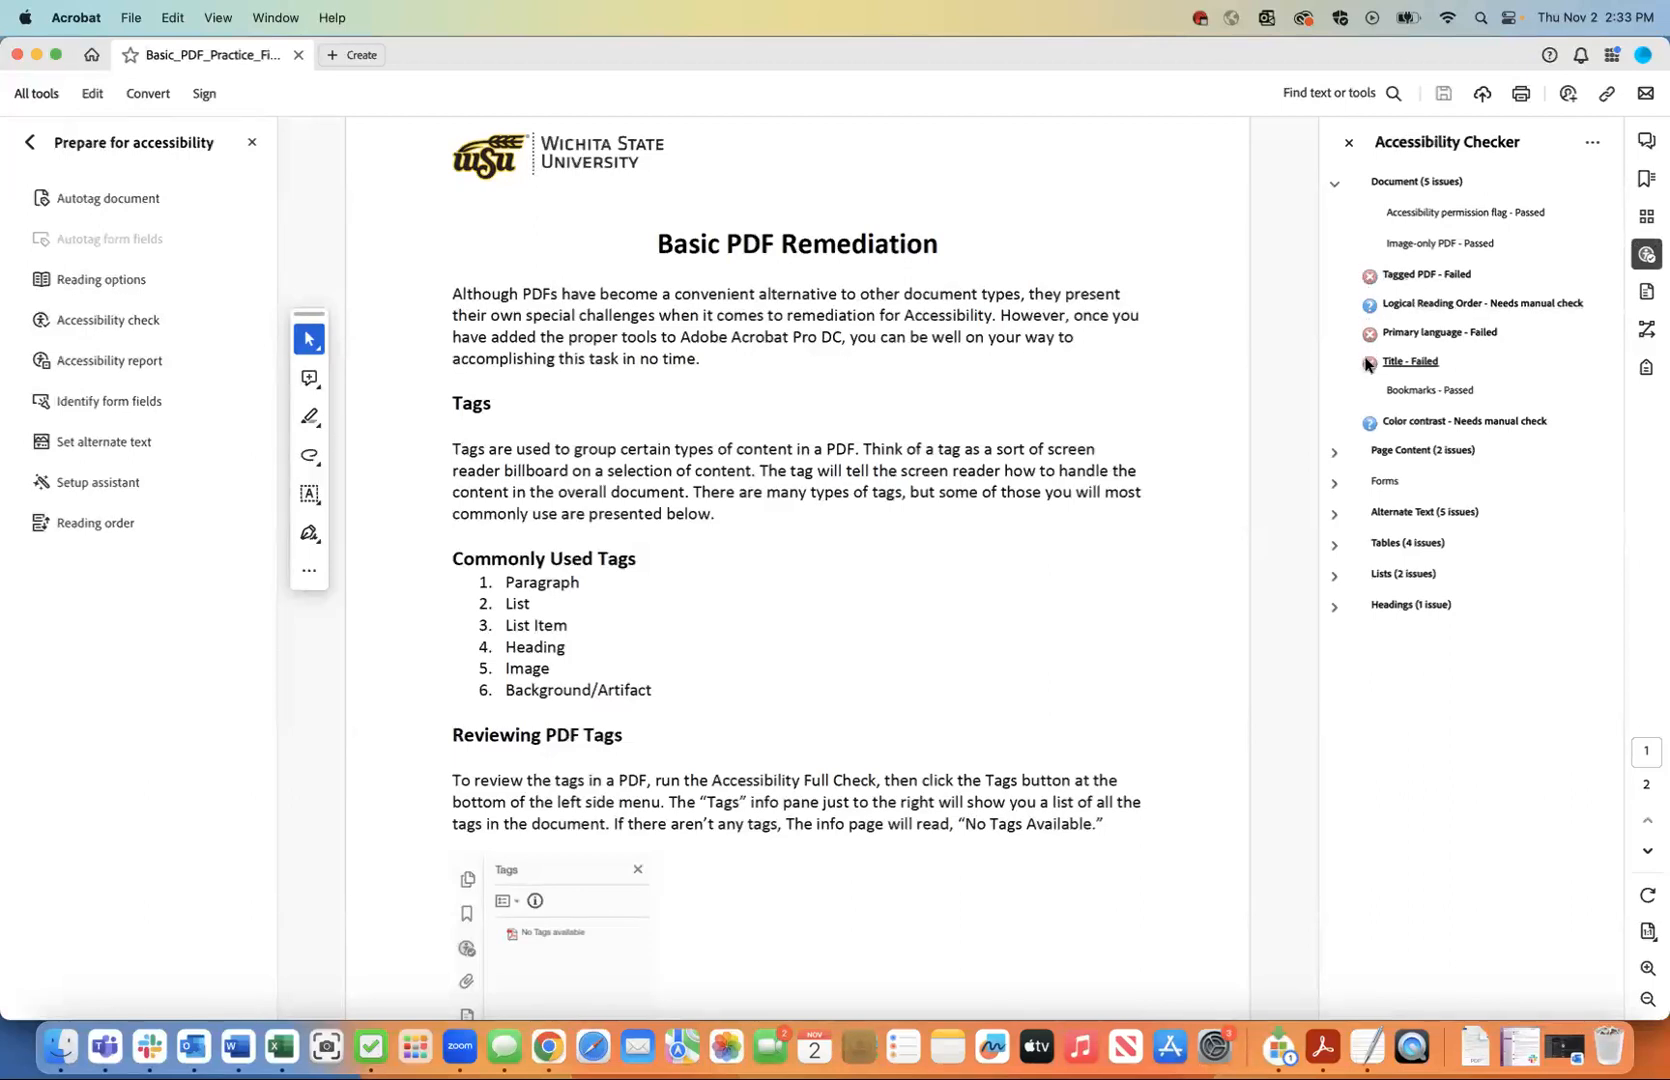
pyautogui.click(1334, 452)
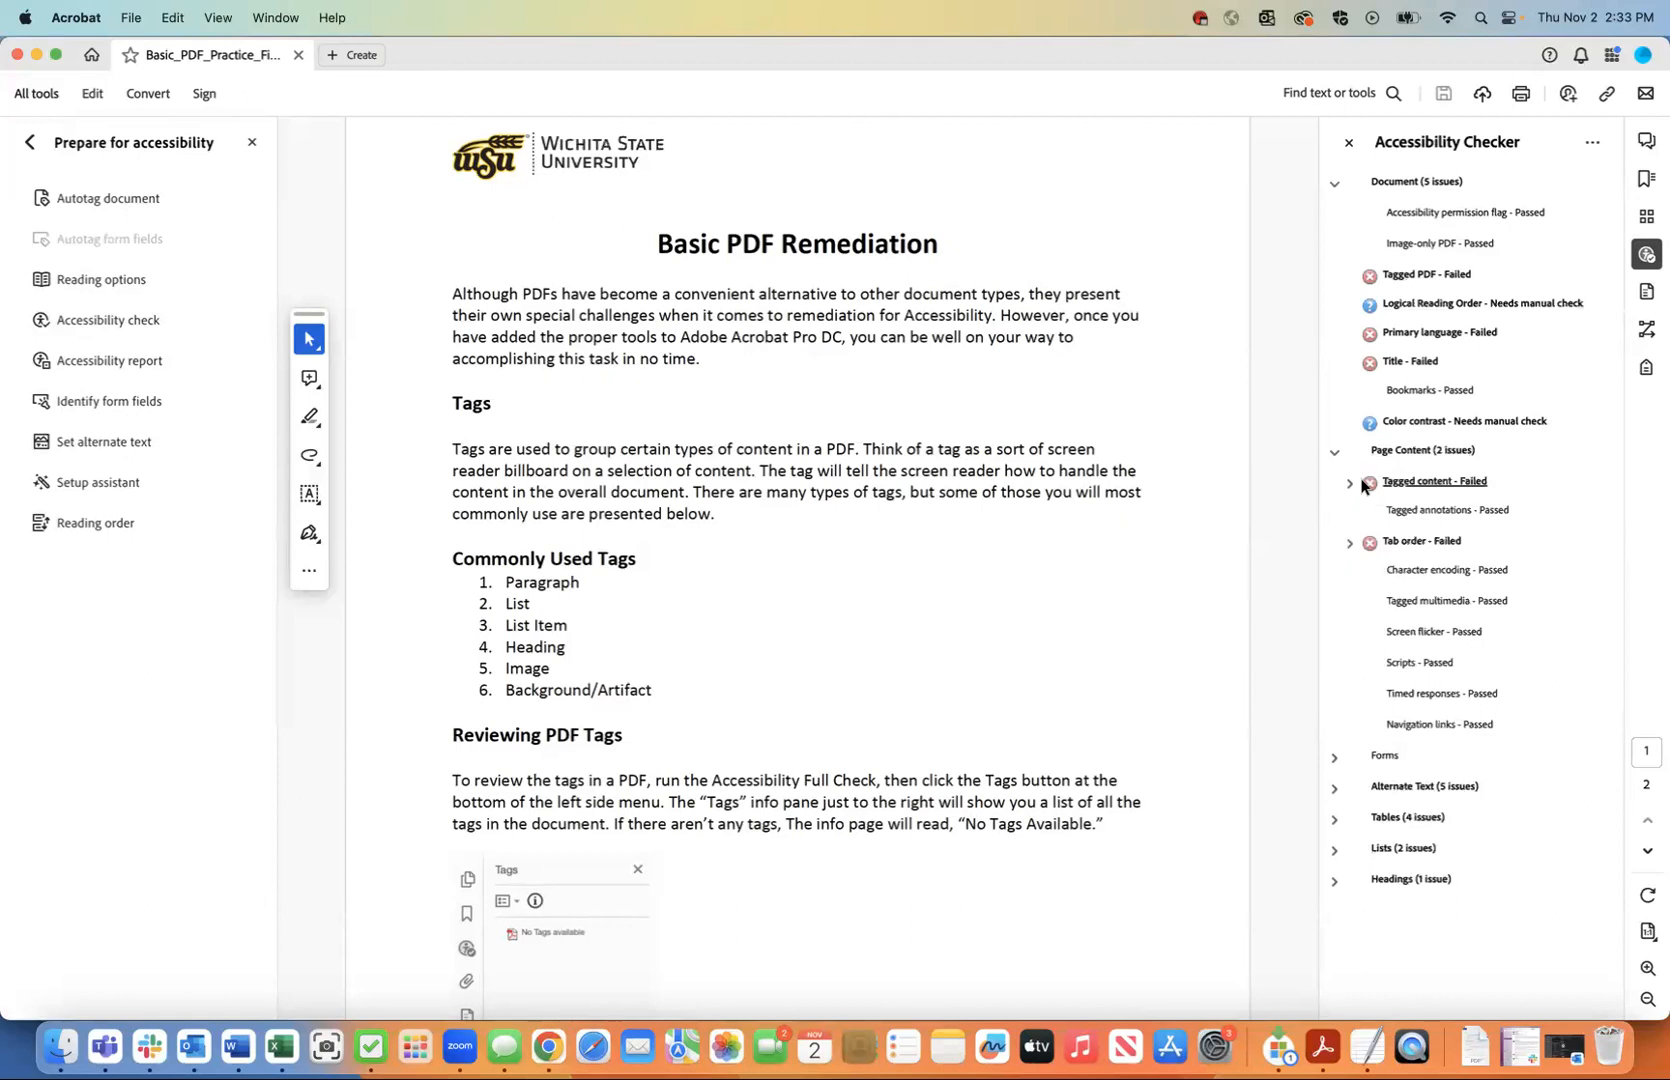
pyautogui.click(1345, 787)
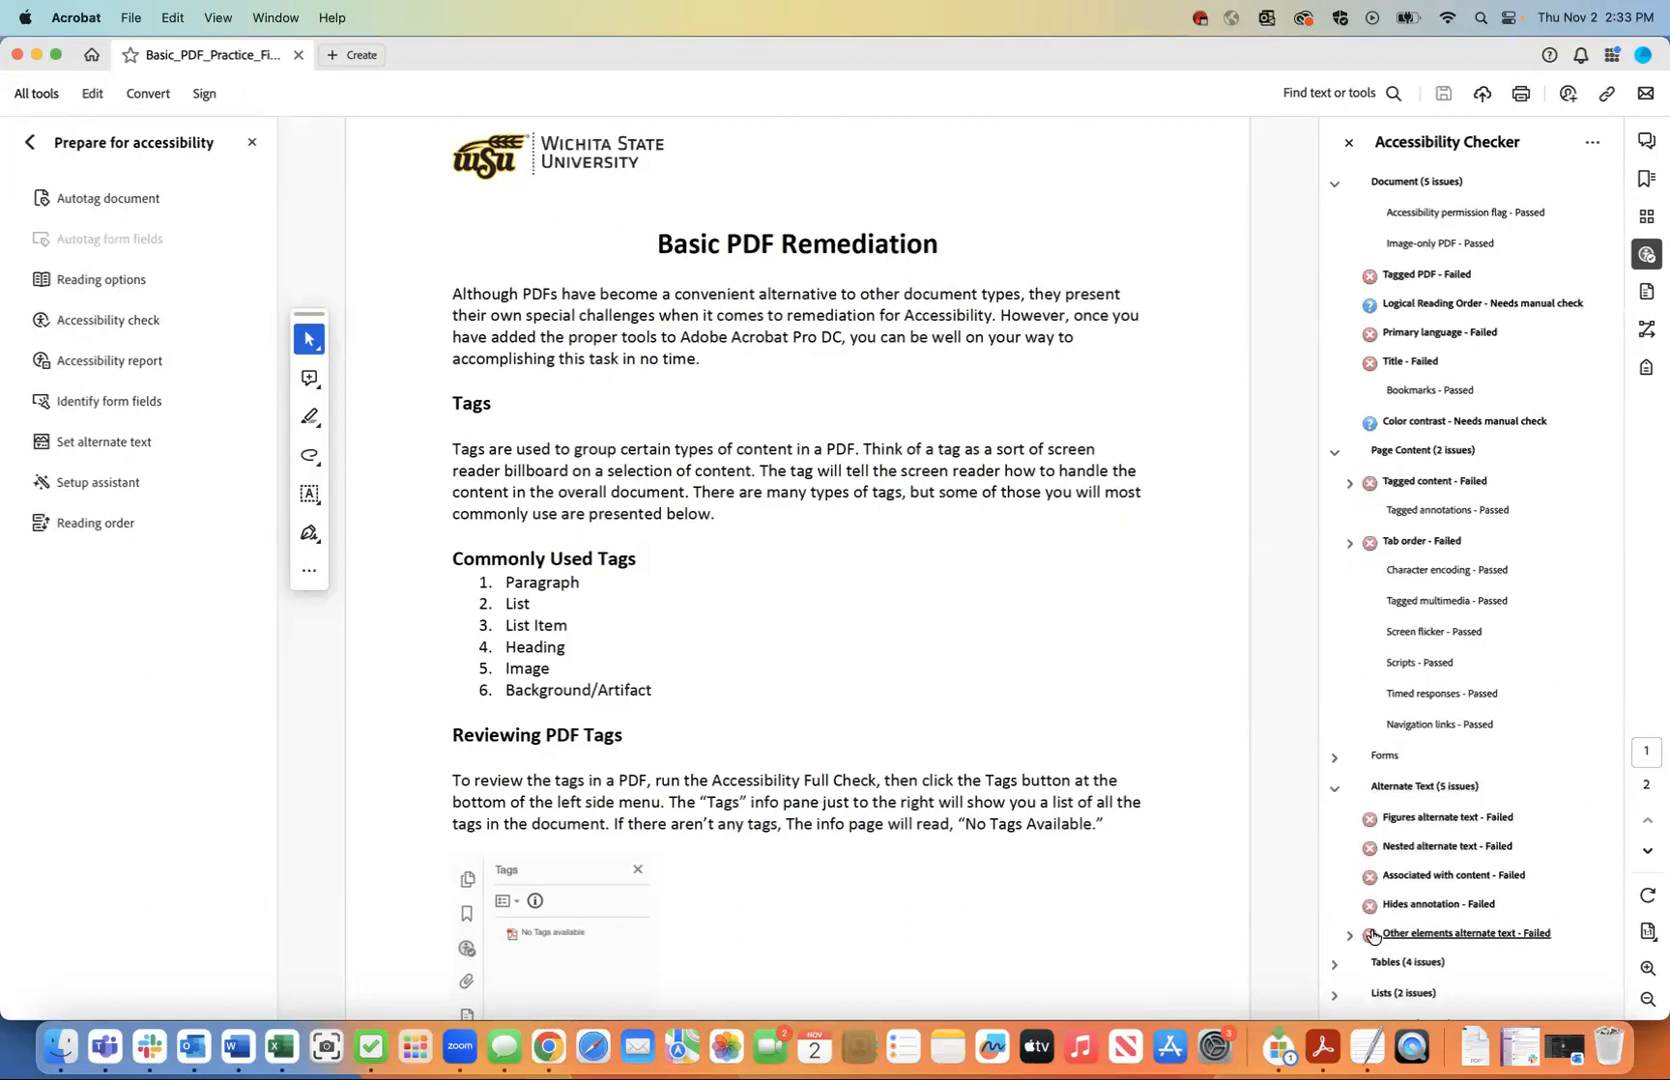
pyautogui.click(1334, 789)
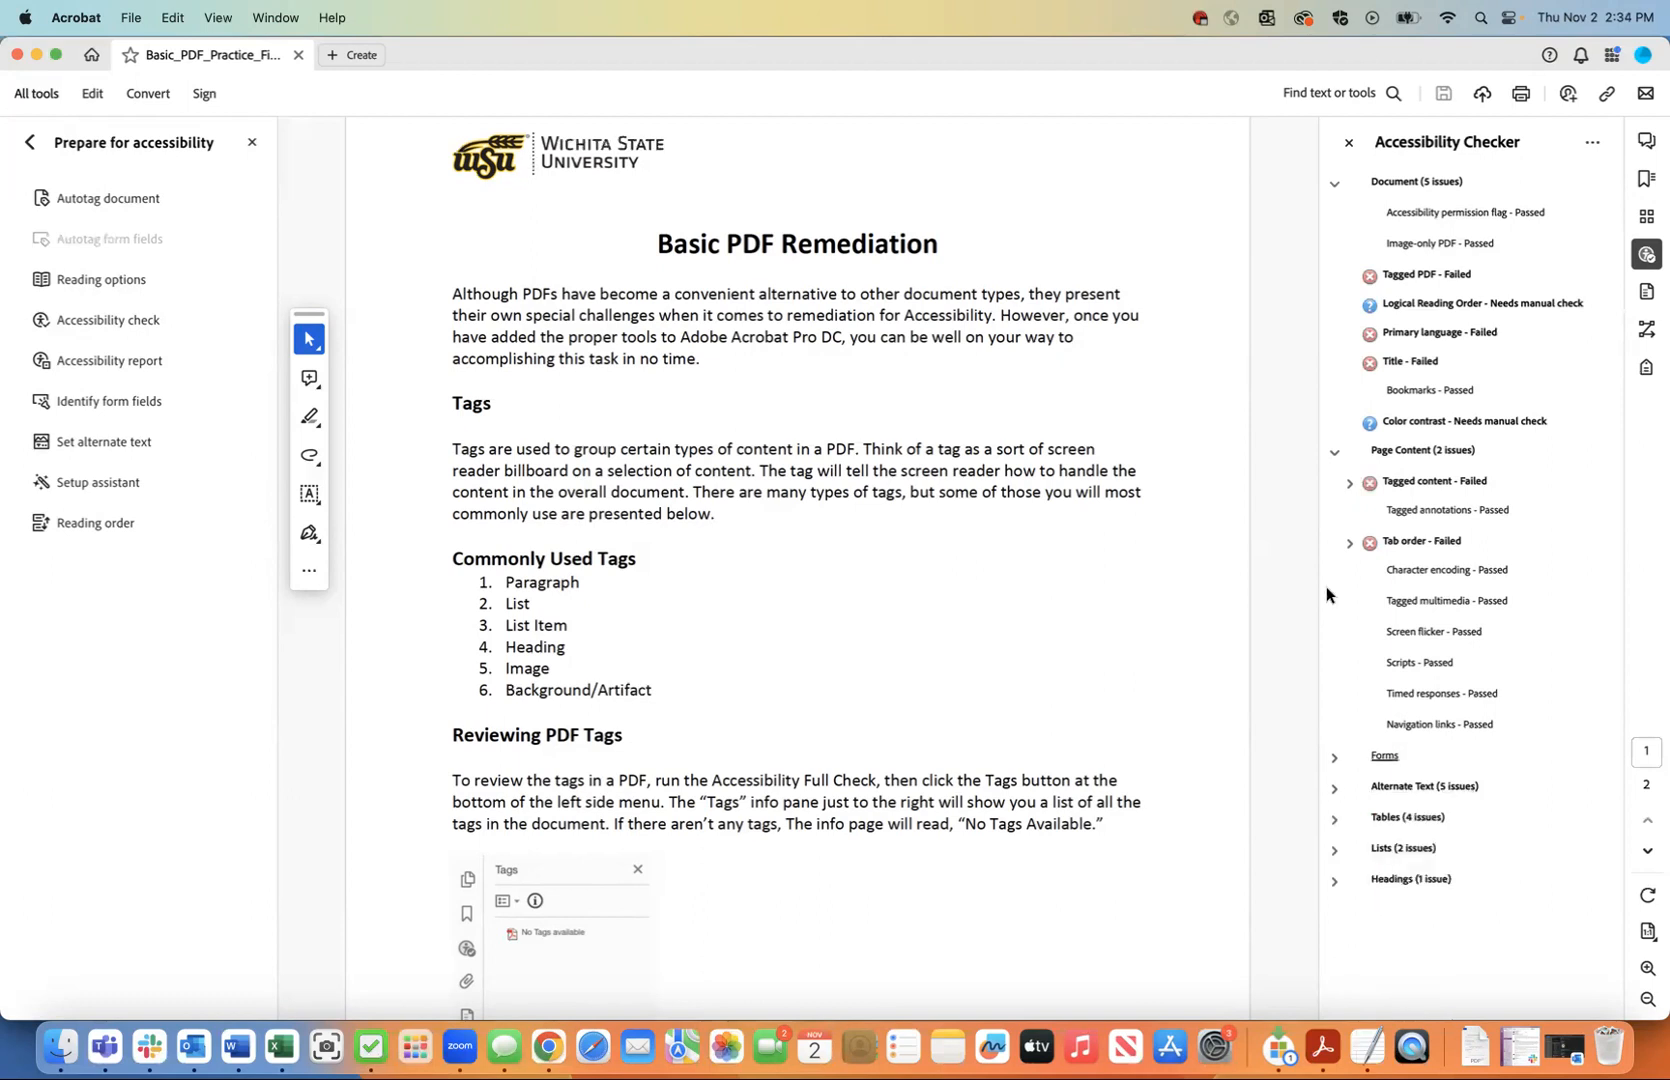
pyautogui.click(1332, 456)
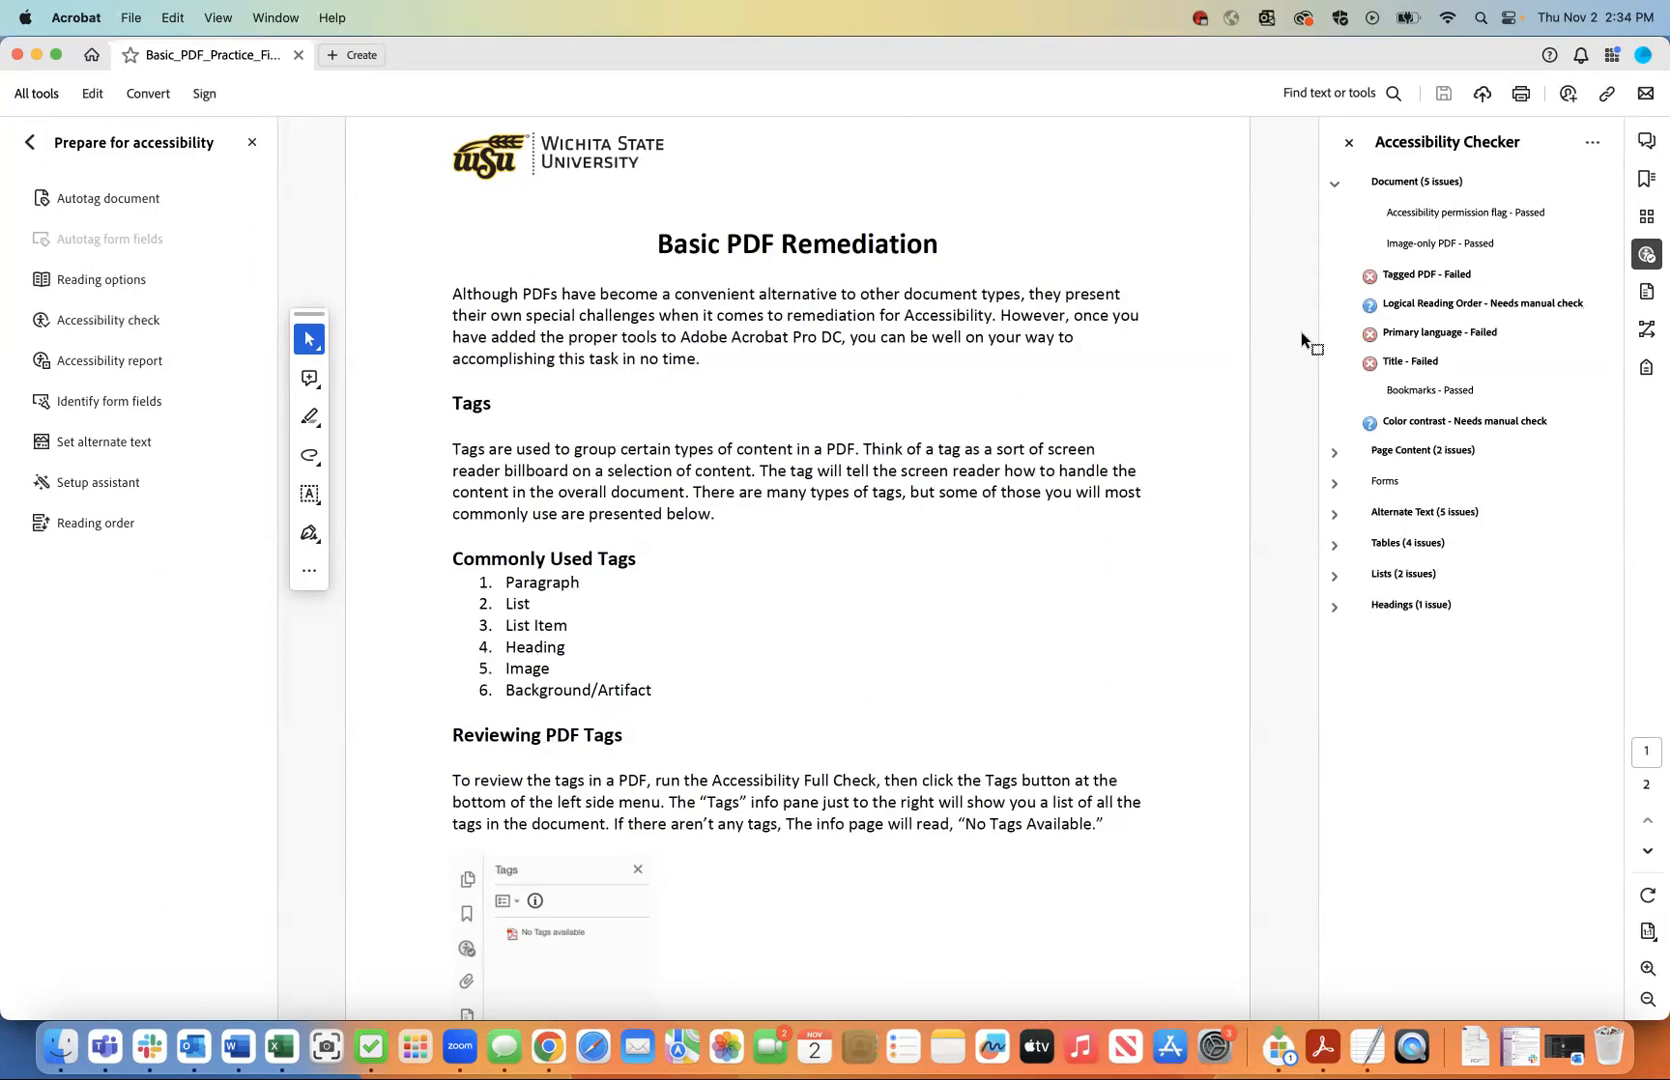
pyautogui.rightClick(1413, 307)
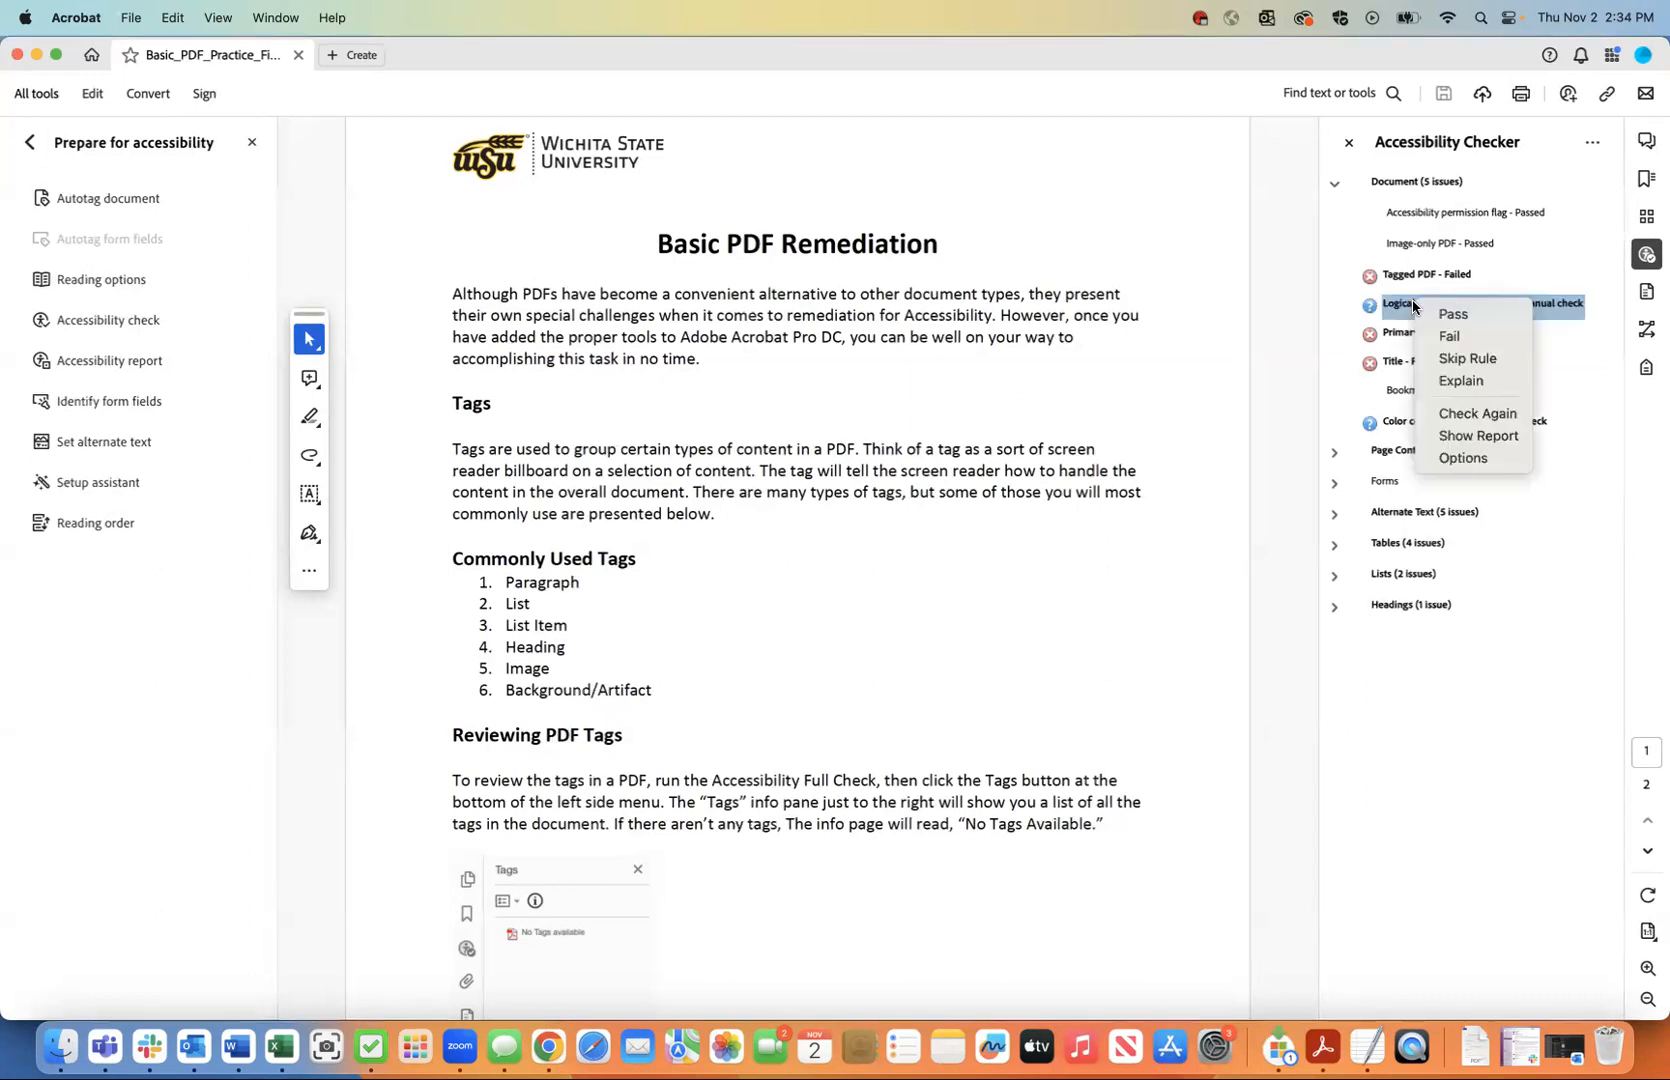
pyautogui.click(1452, 315)
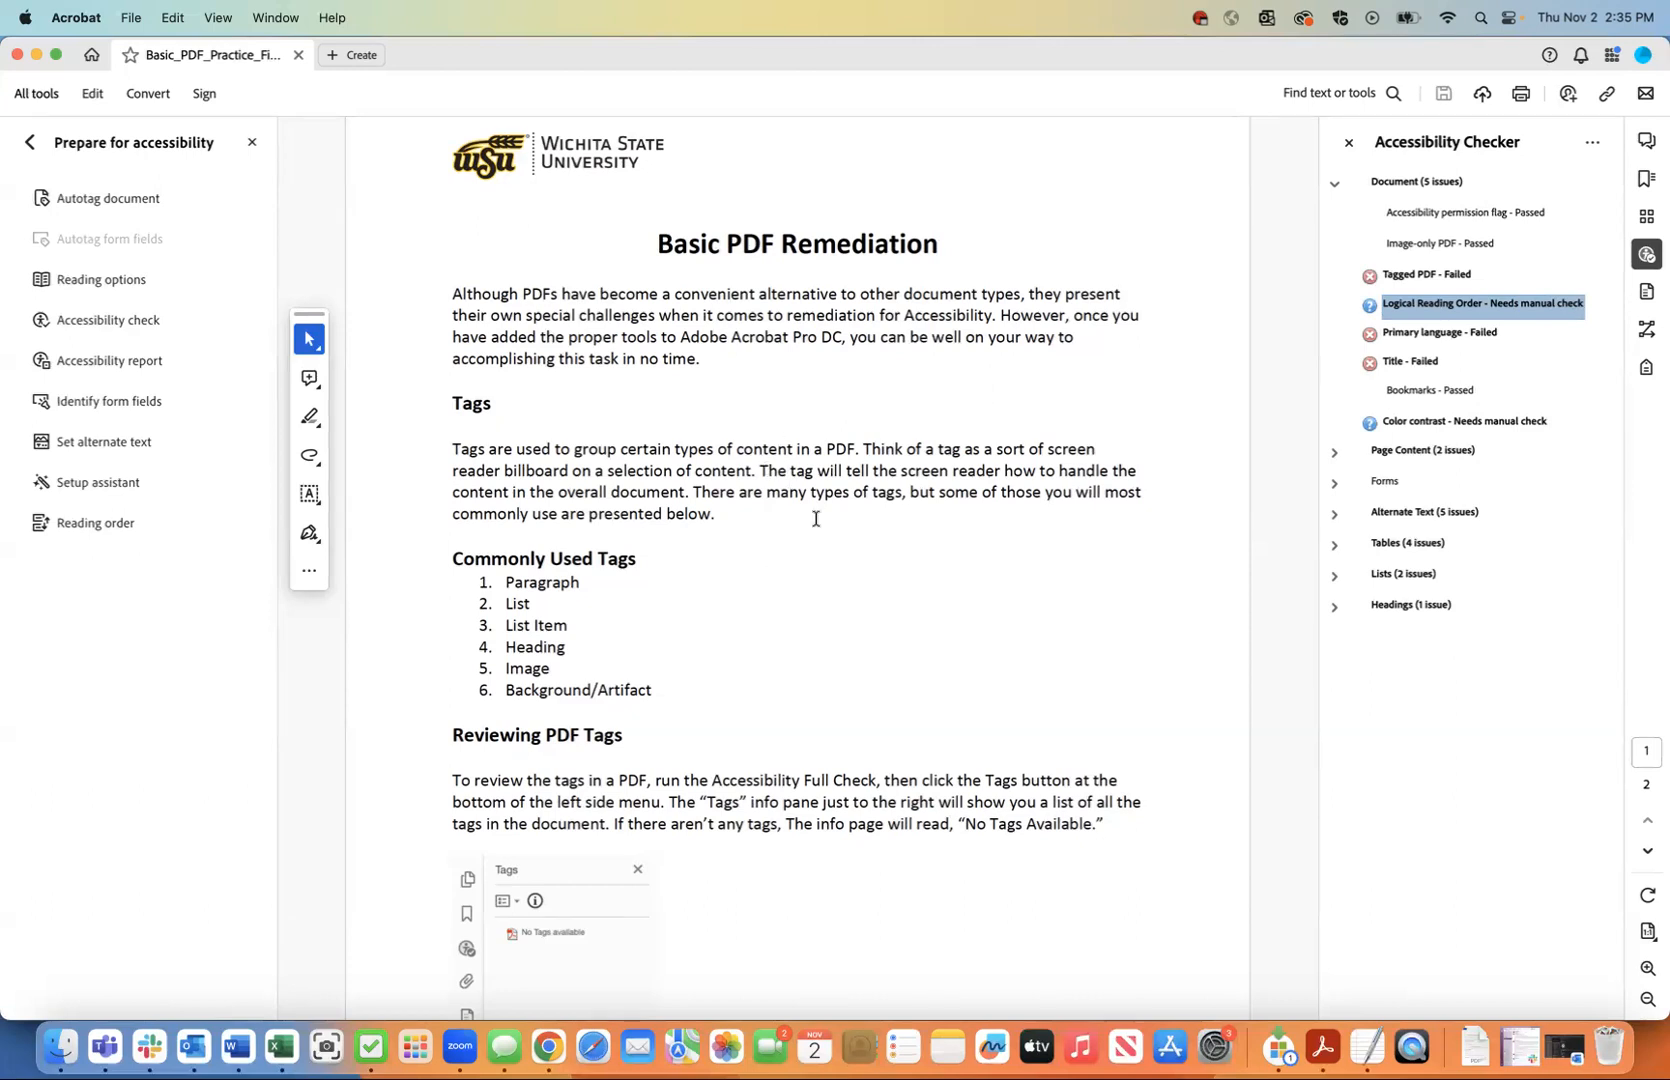
# Inspect both pages for color contrast and mark the Color contrast rule as passed.
pyautogui.scroll(-15, 816, 519)
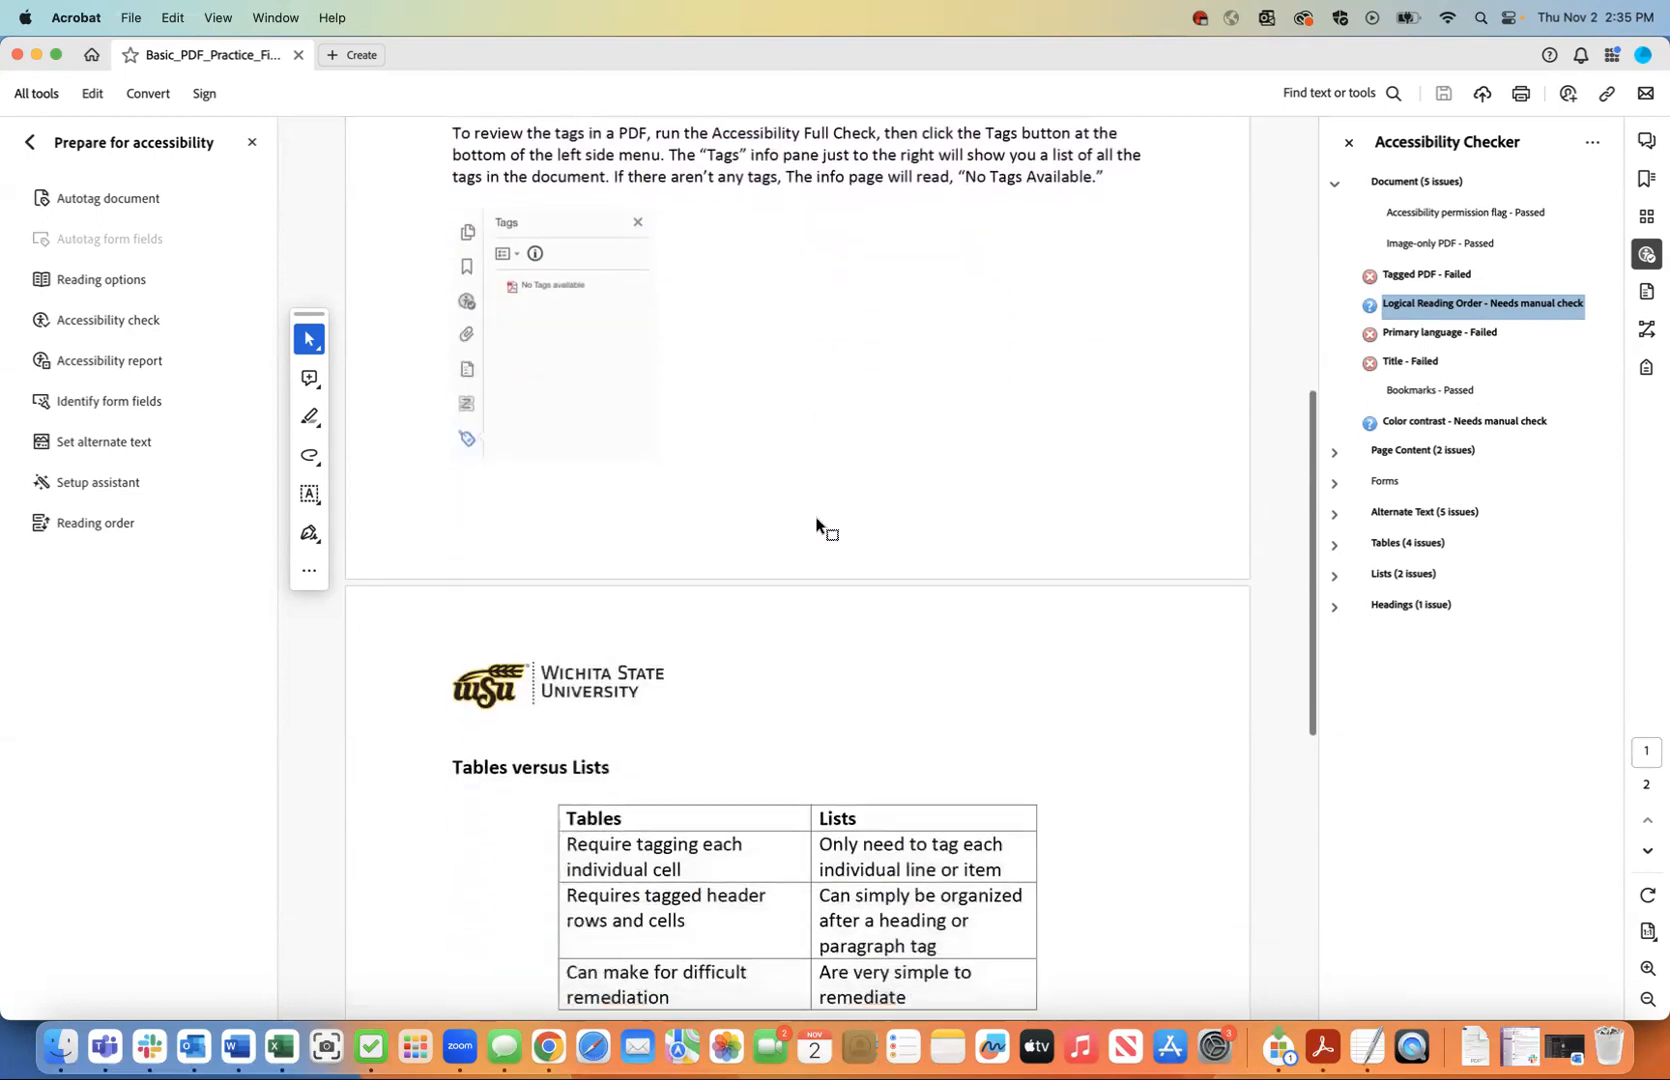
pyautogui.scroll(-5, 816, 525)
pyautogui.scroll(15, 816, 520)
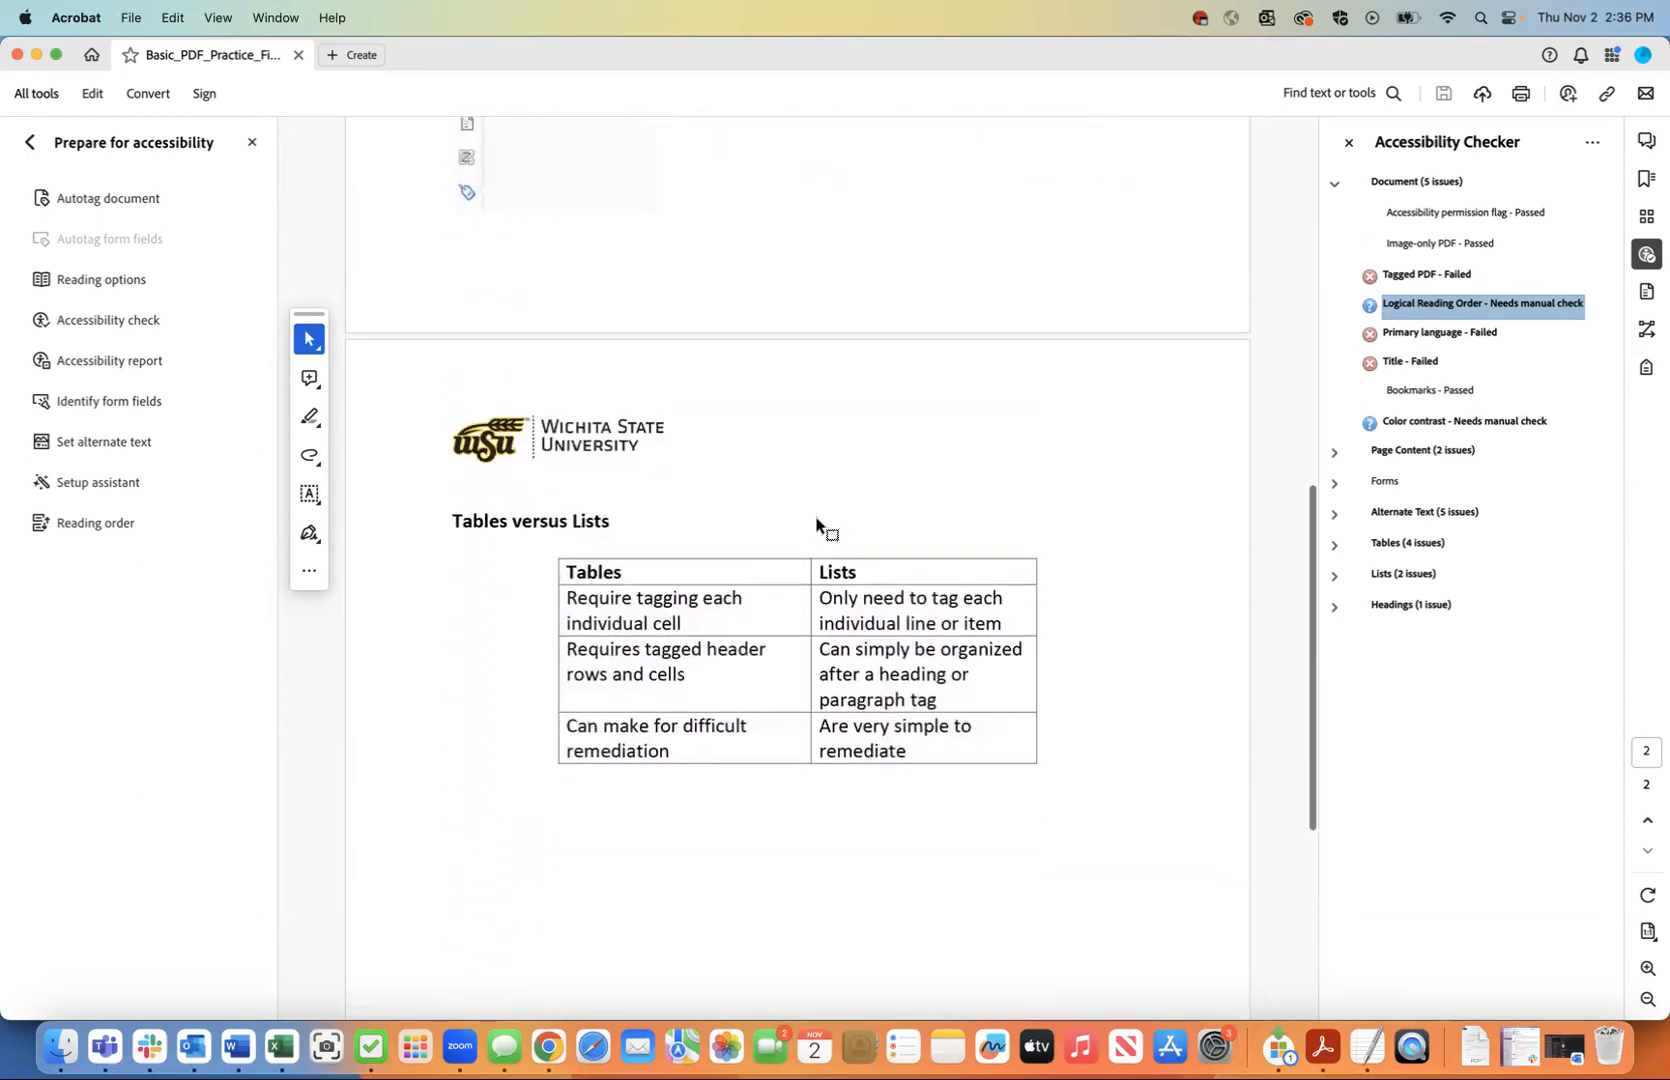
pyautogui.scroll(2, 816, 519)
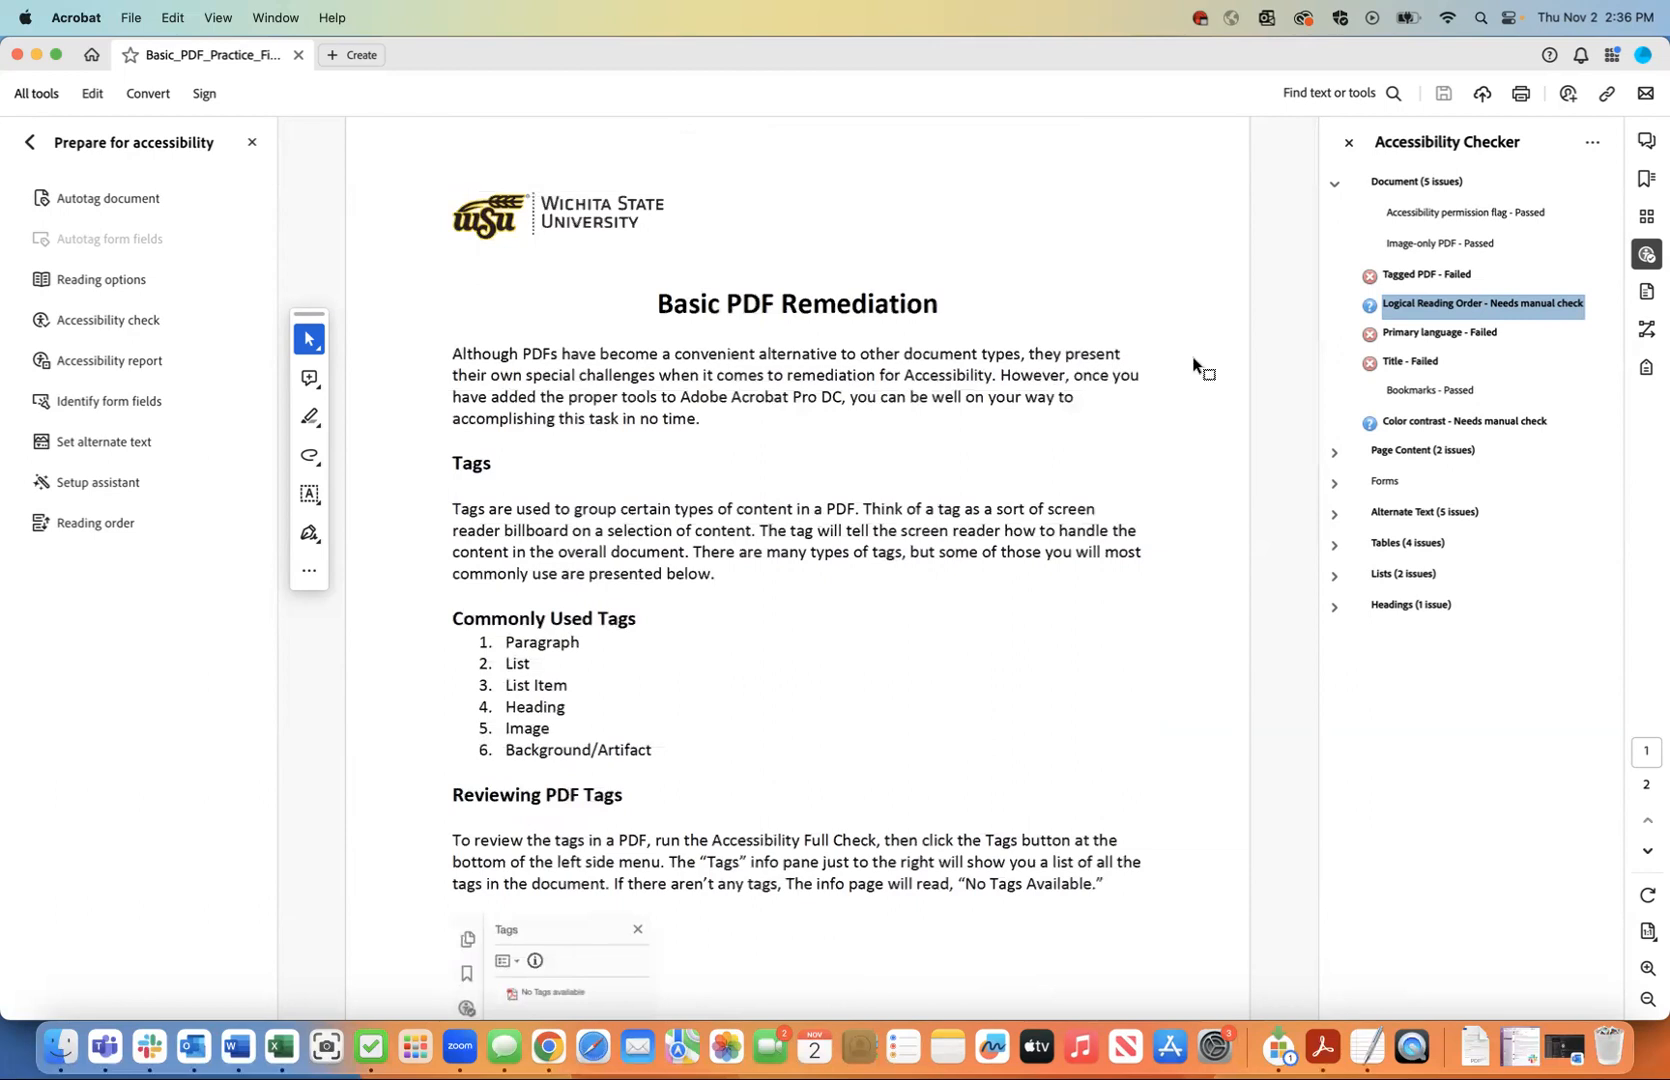
pyautogui.rightClick(1417, 429)
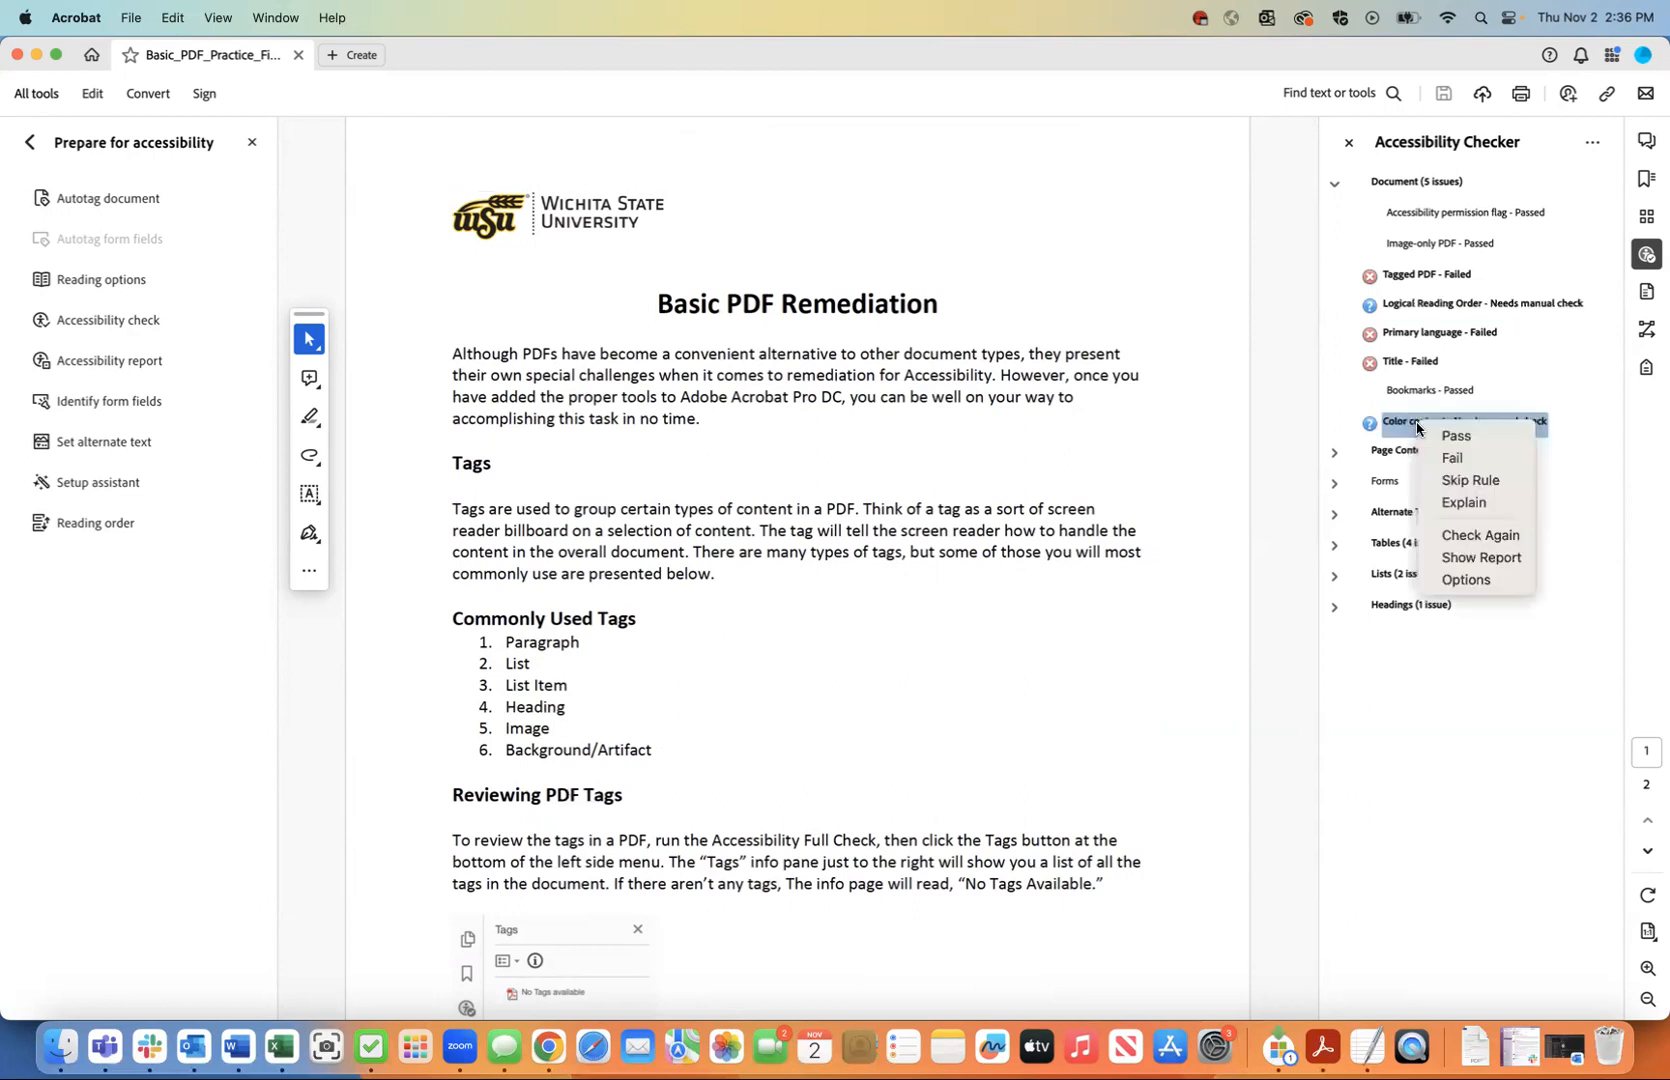
pyautogui.click(1432, 436)
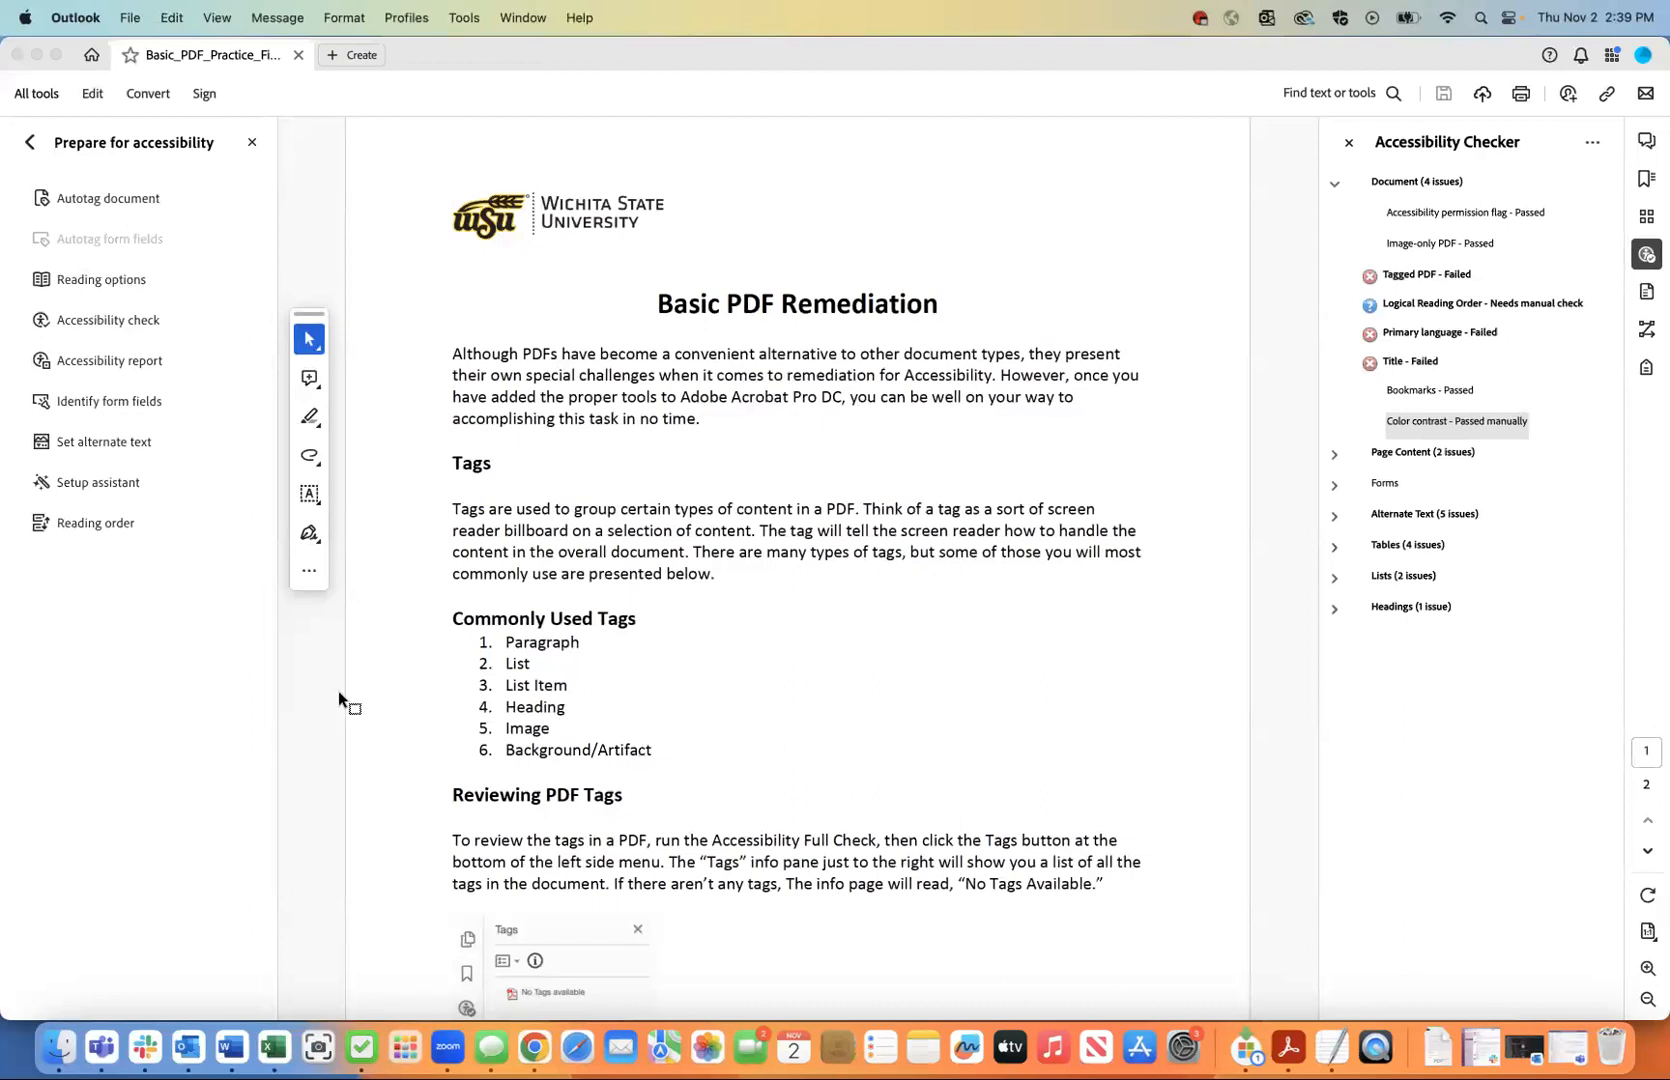
# Outline the Basic PDF Remediation title with the Reading Order tool, look over both pages and close the tool without assigning a tag.
pyautogui.click(84, 523)
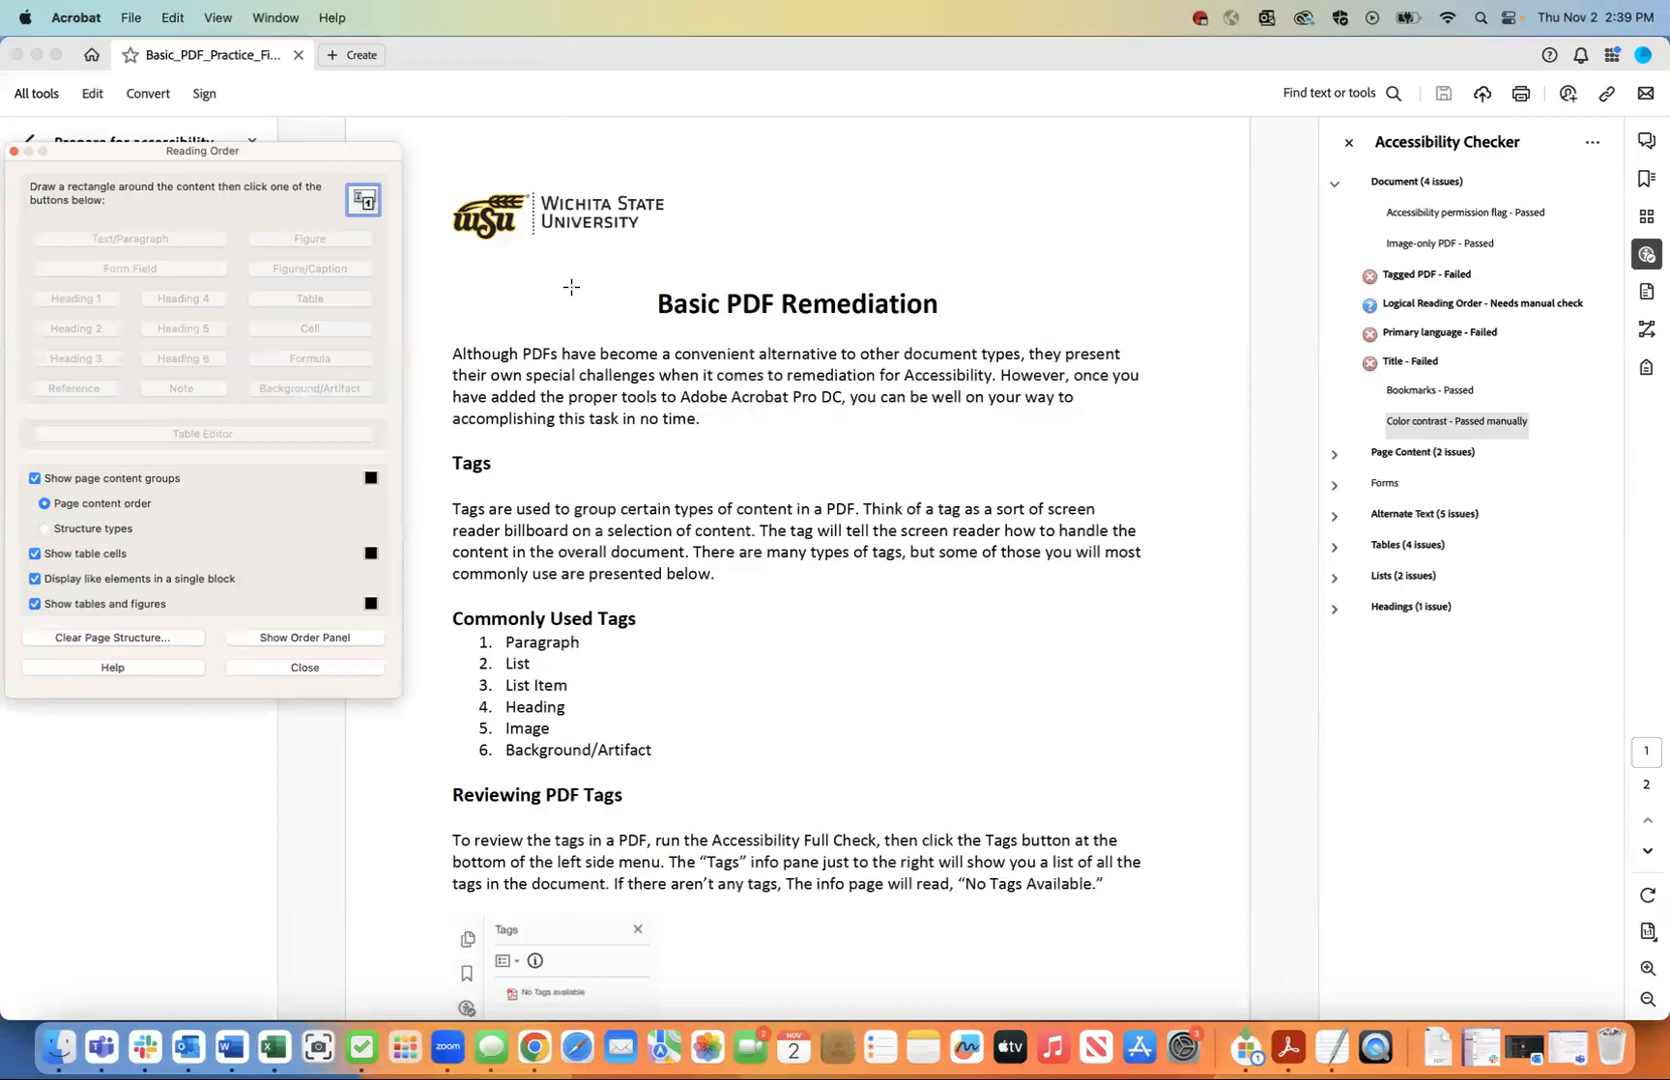
pyautogui.click(640, 271)
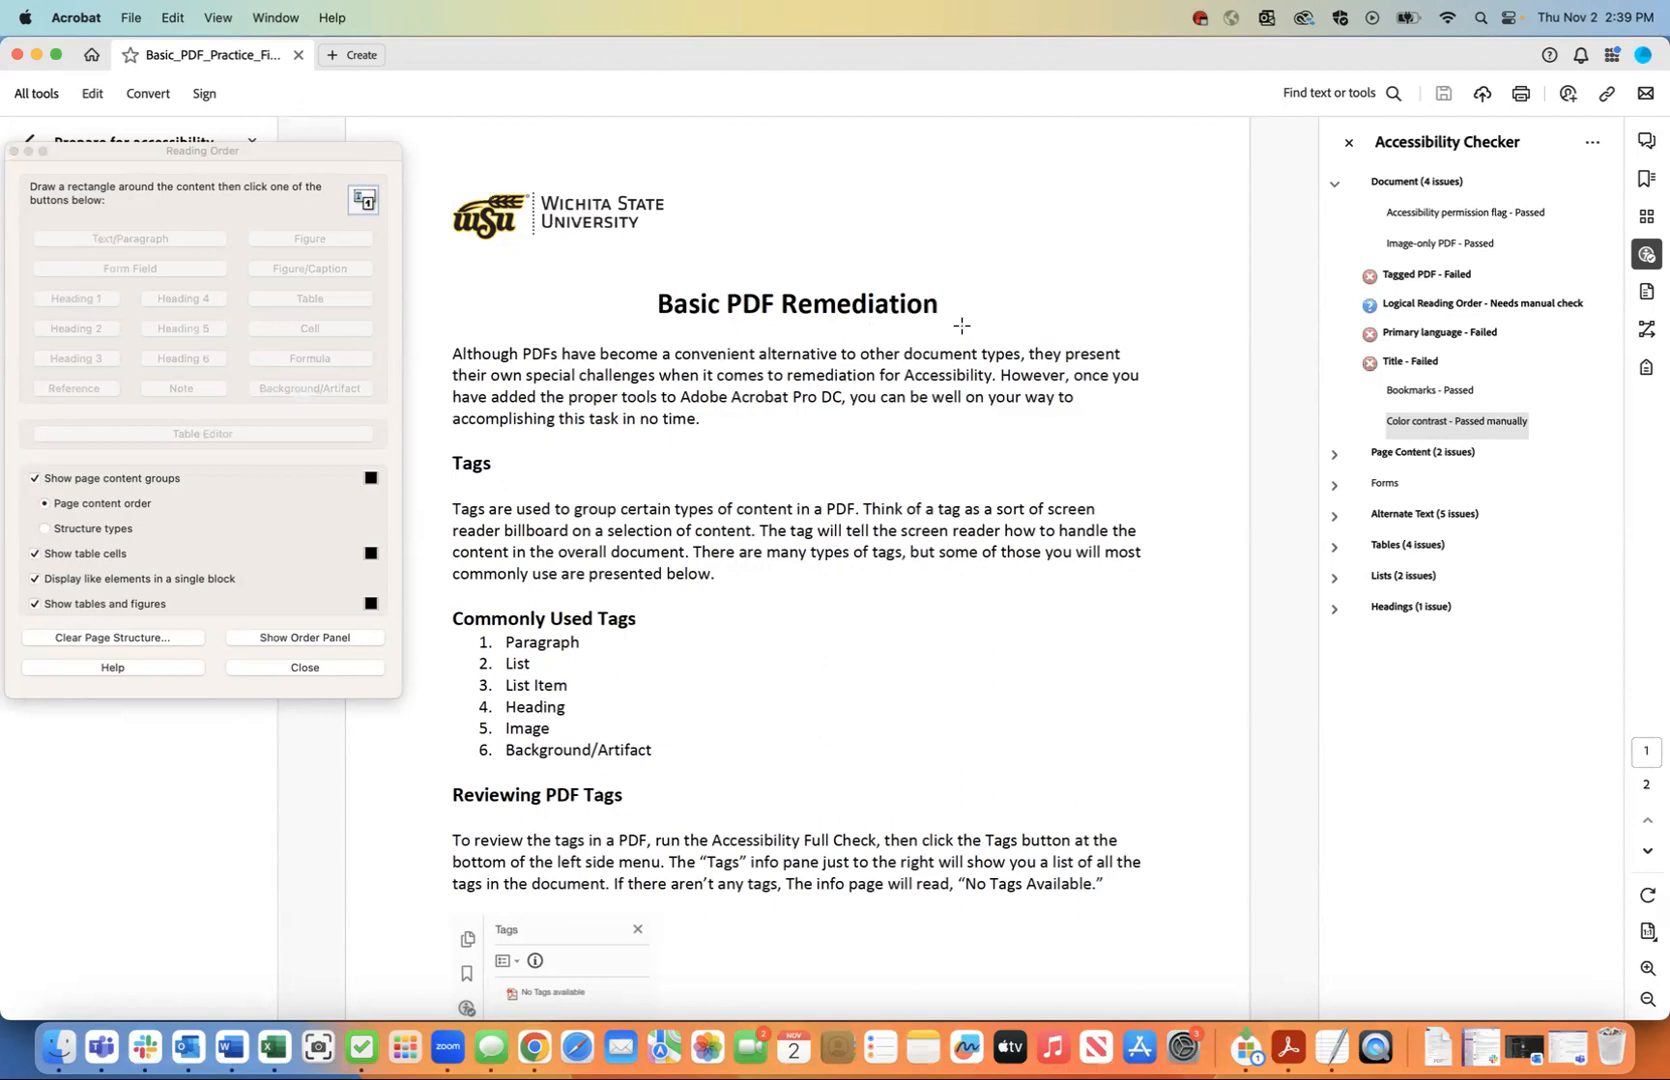
pyautogui.moveTo(961, 325); pyautogui.dragTo(961, 325)
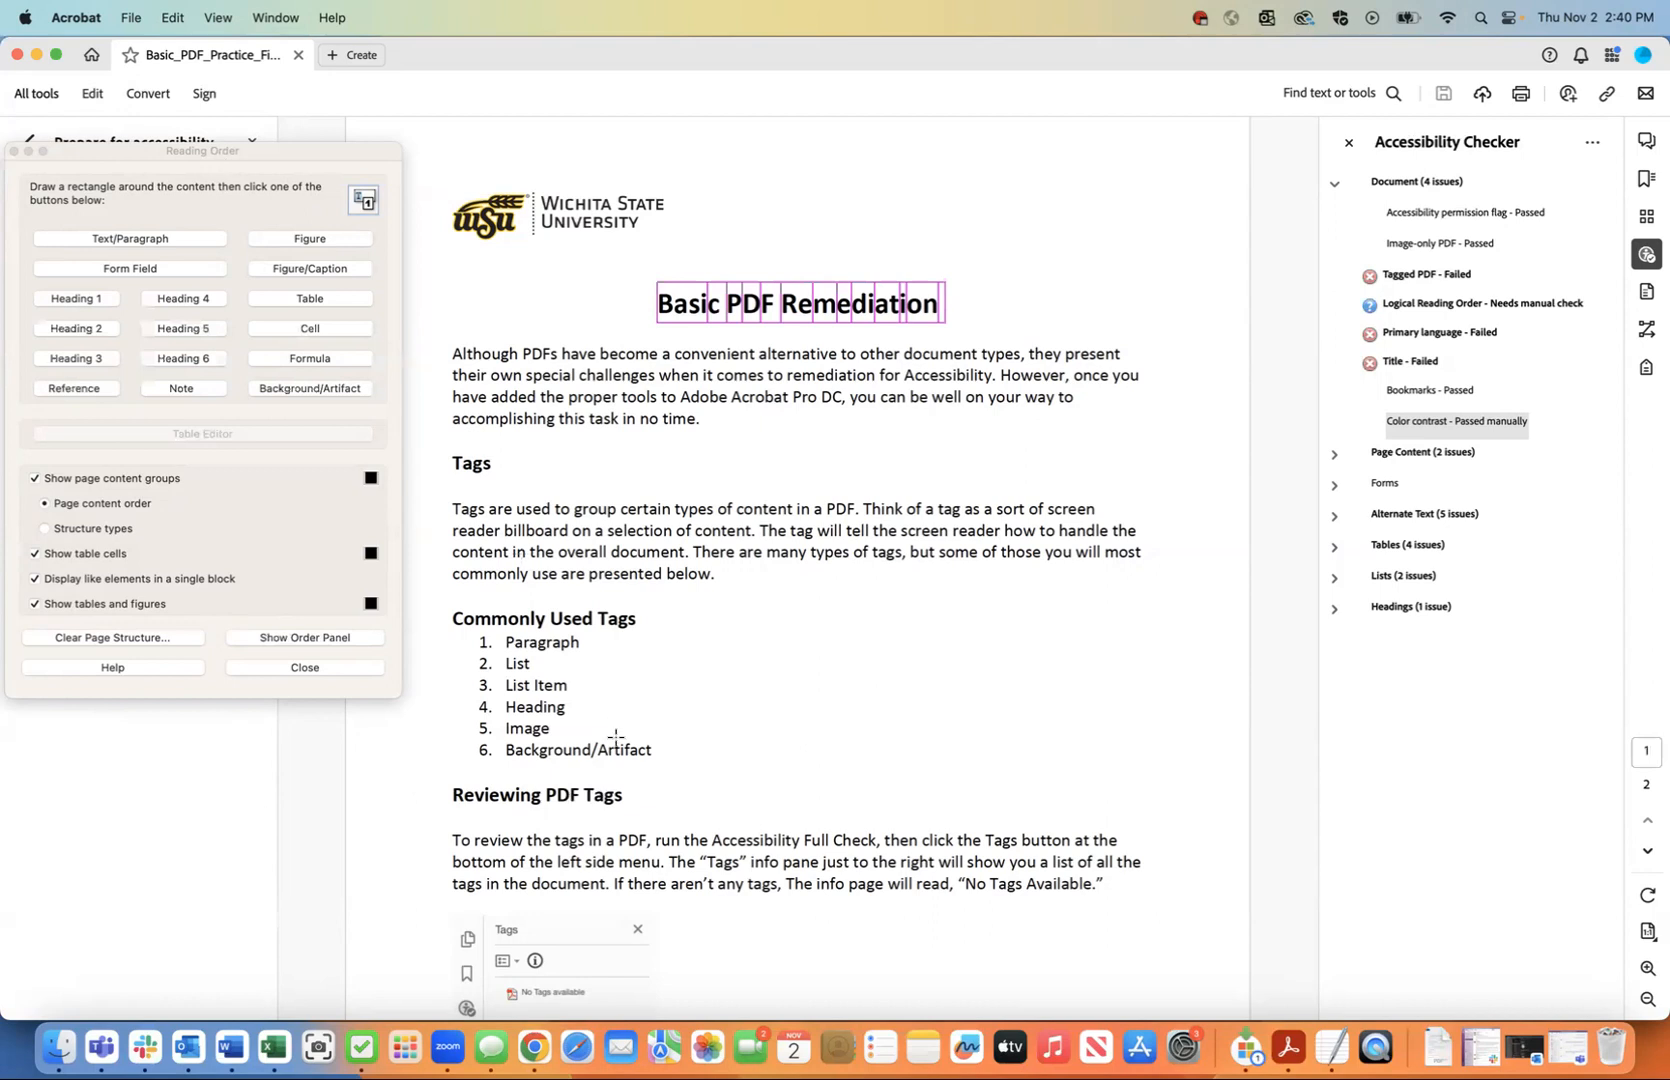
pyautogui.scroll(-10, 615, 737)
pyautogui.scroll(15, 615, 737)
pyautogui.click(304, 668)
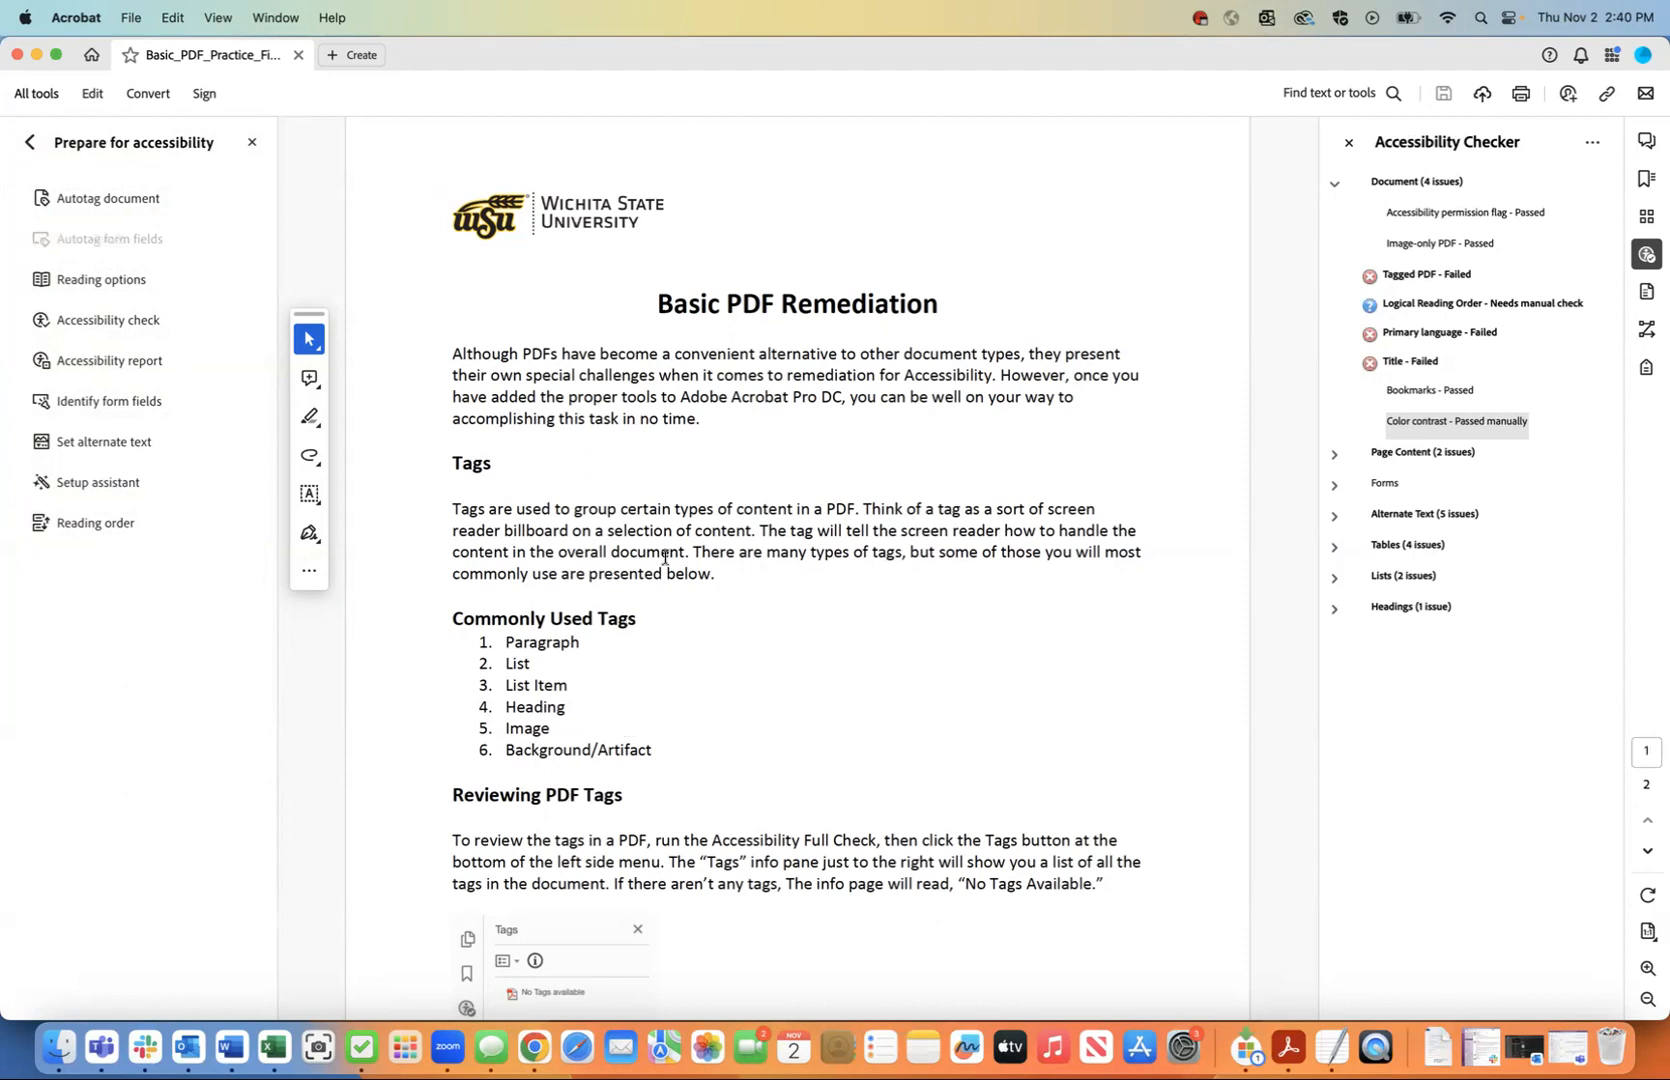
# Show the document's accessibility tags and autotag the whole document.
pyautogui.click(1641, 370)
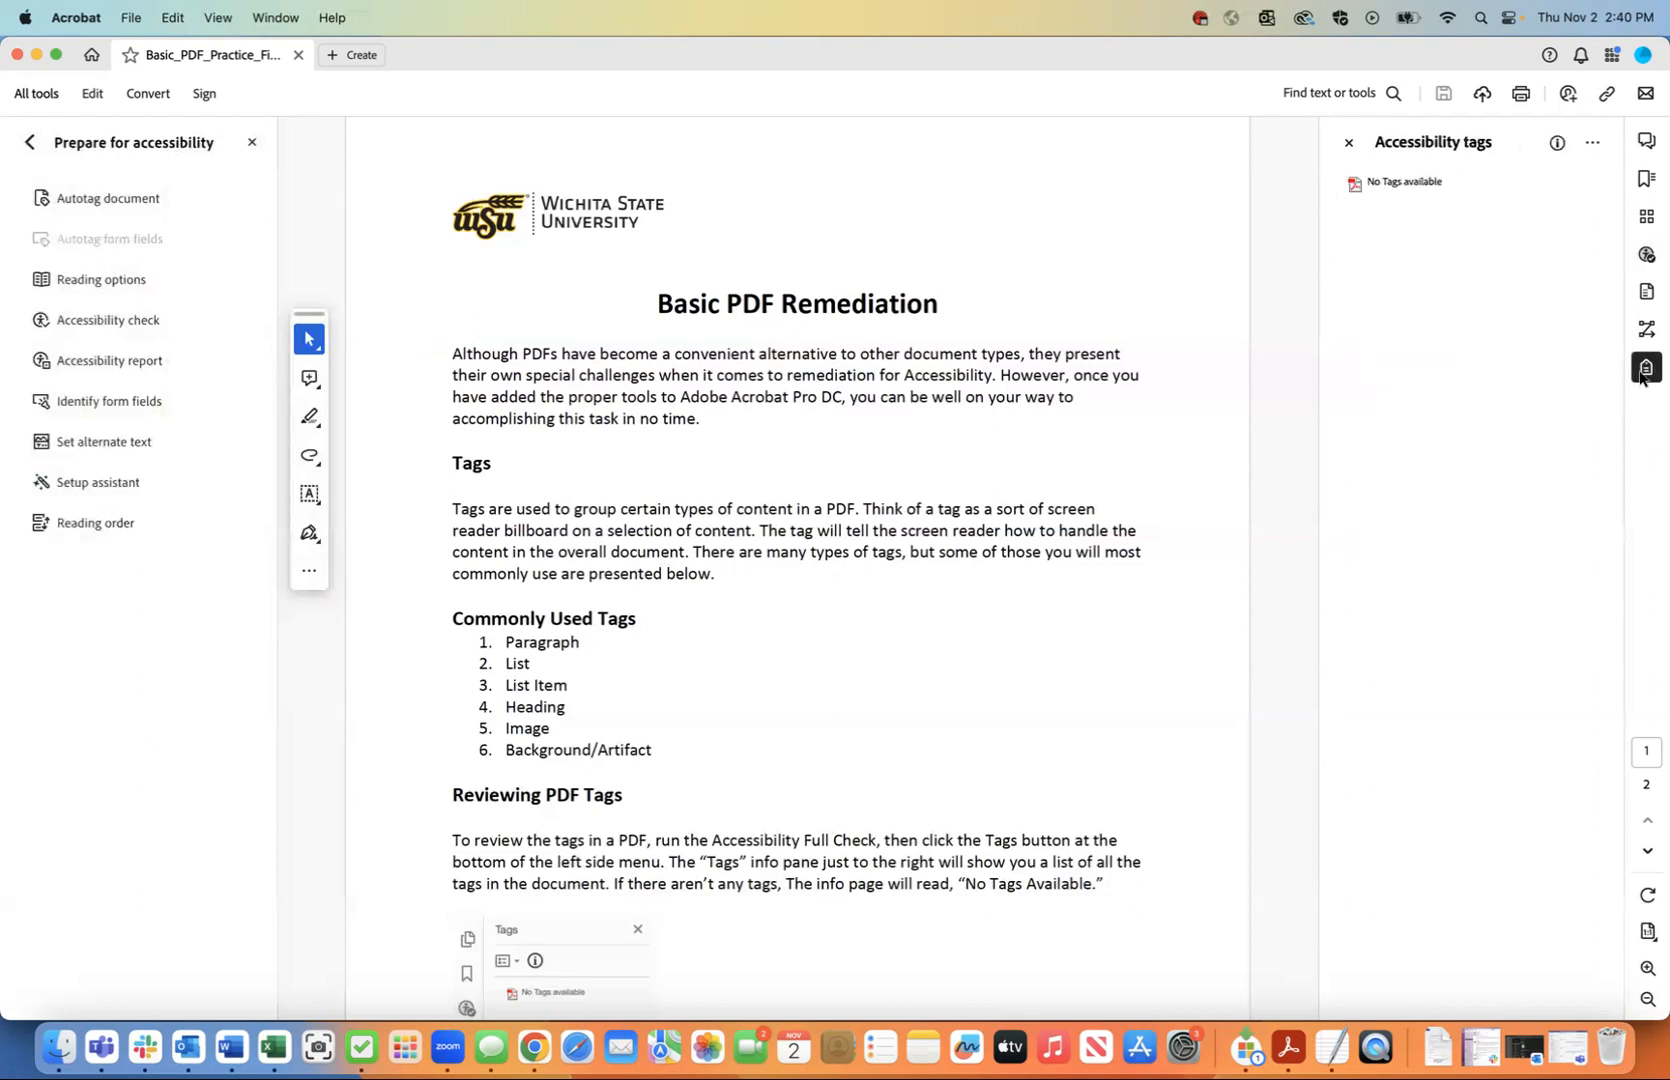
pyautogui.rightClick(1409, 188)
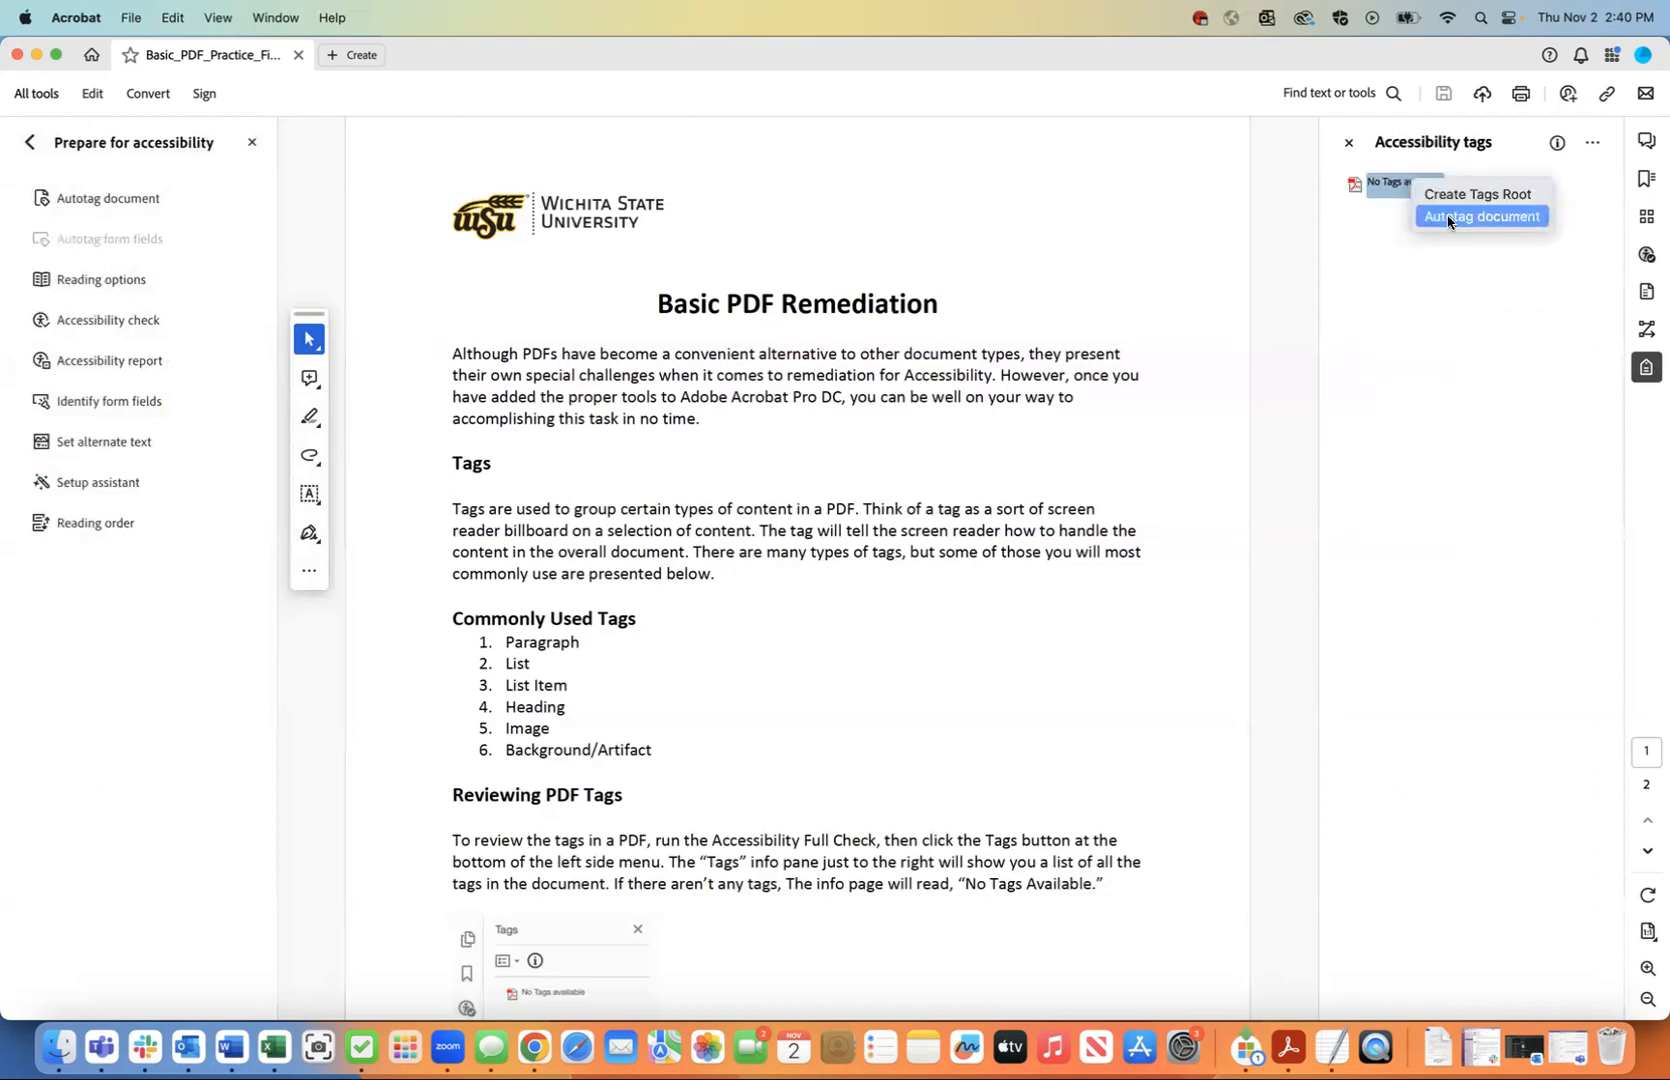
pyautogui.click(1289, 266)
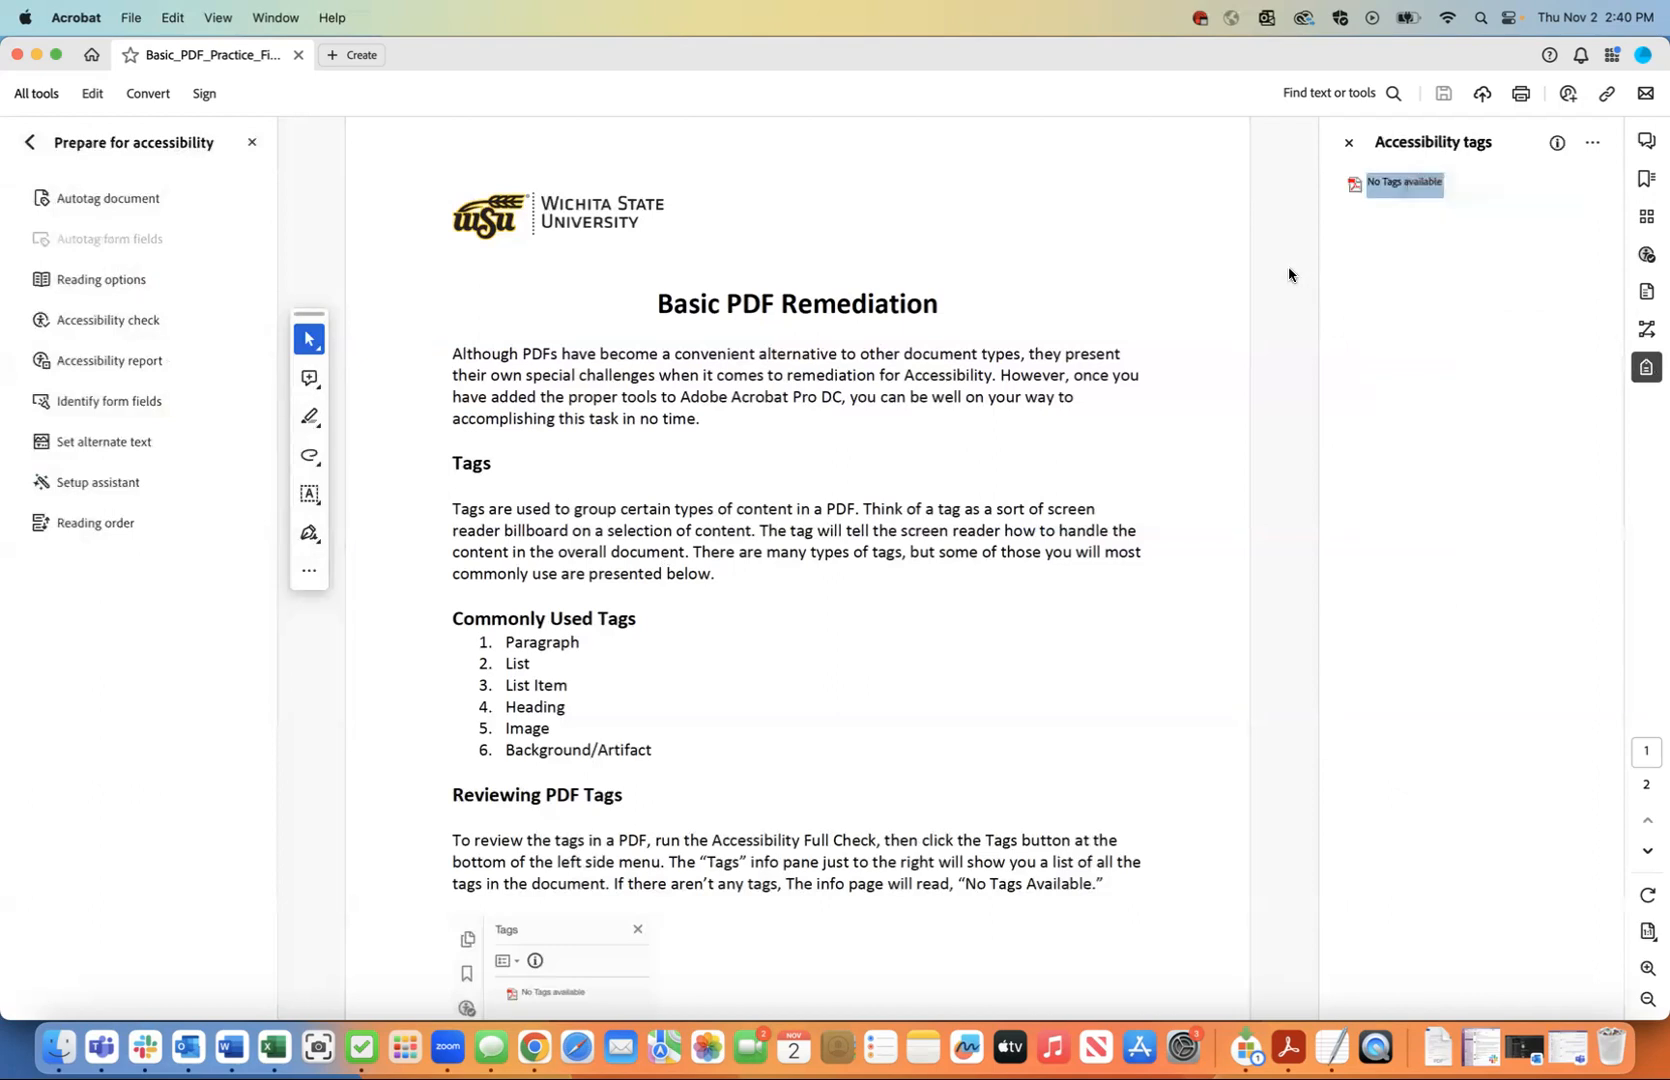
pyautogui.click(87, 200)
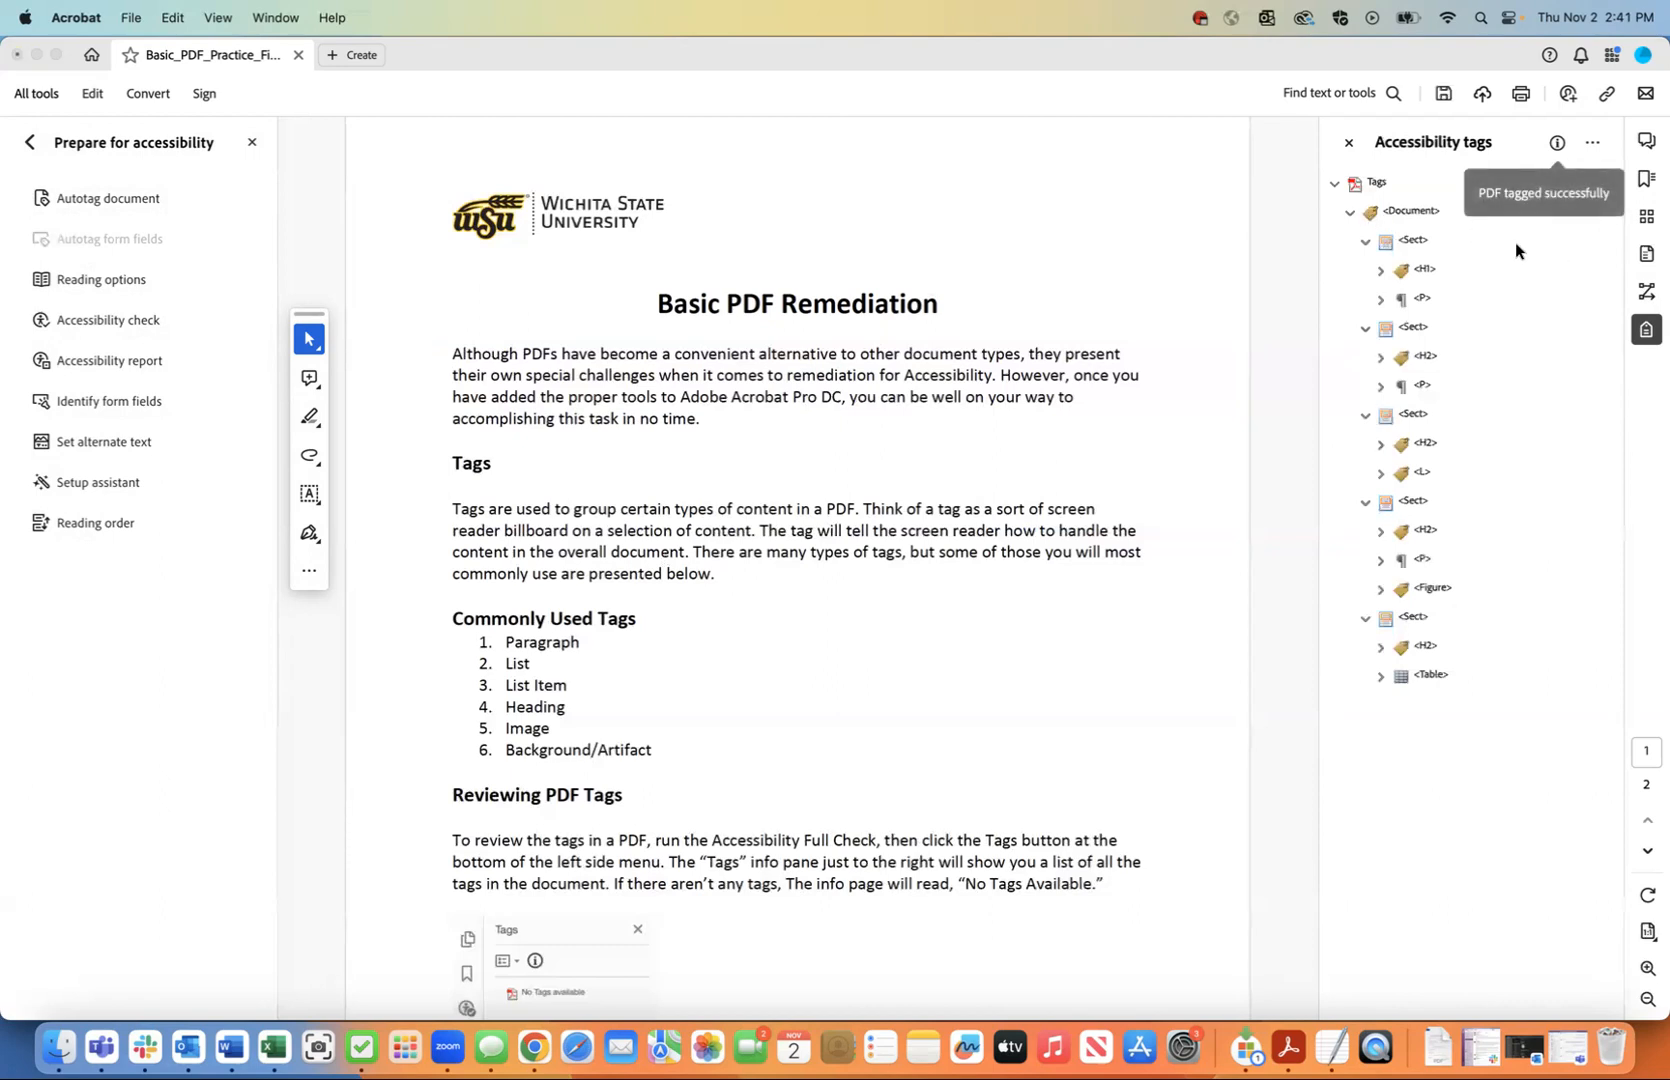
# Select the Document tag in the tag tree to examine which content on both pages it covers.
pyautogui.click(1377, 182)
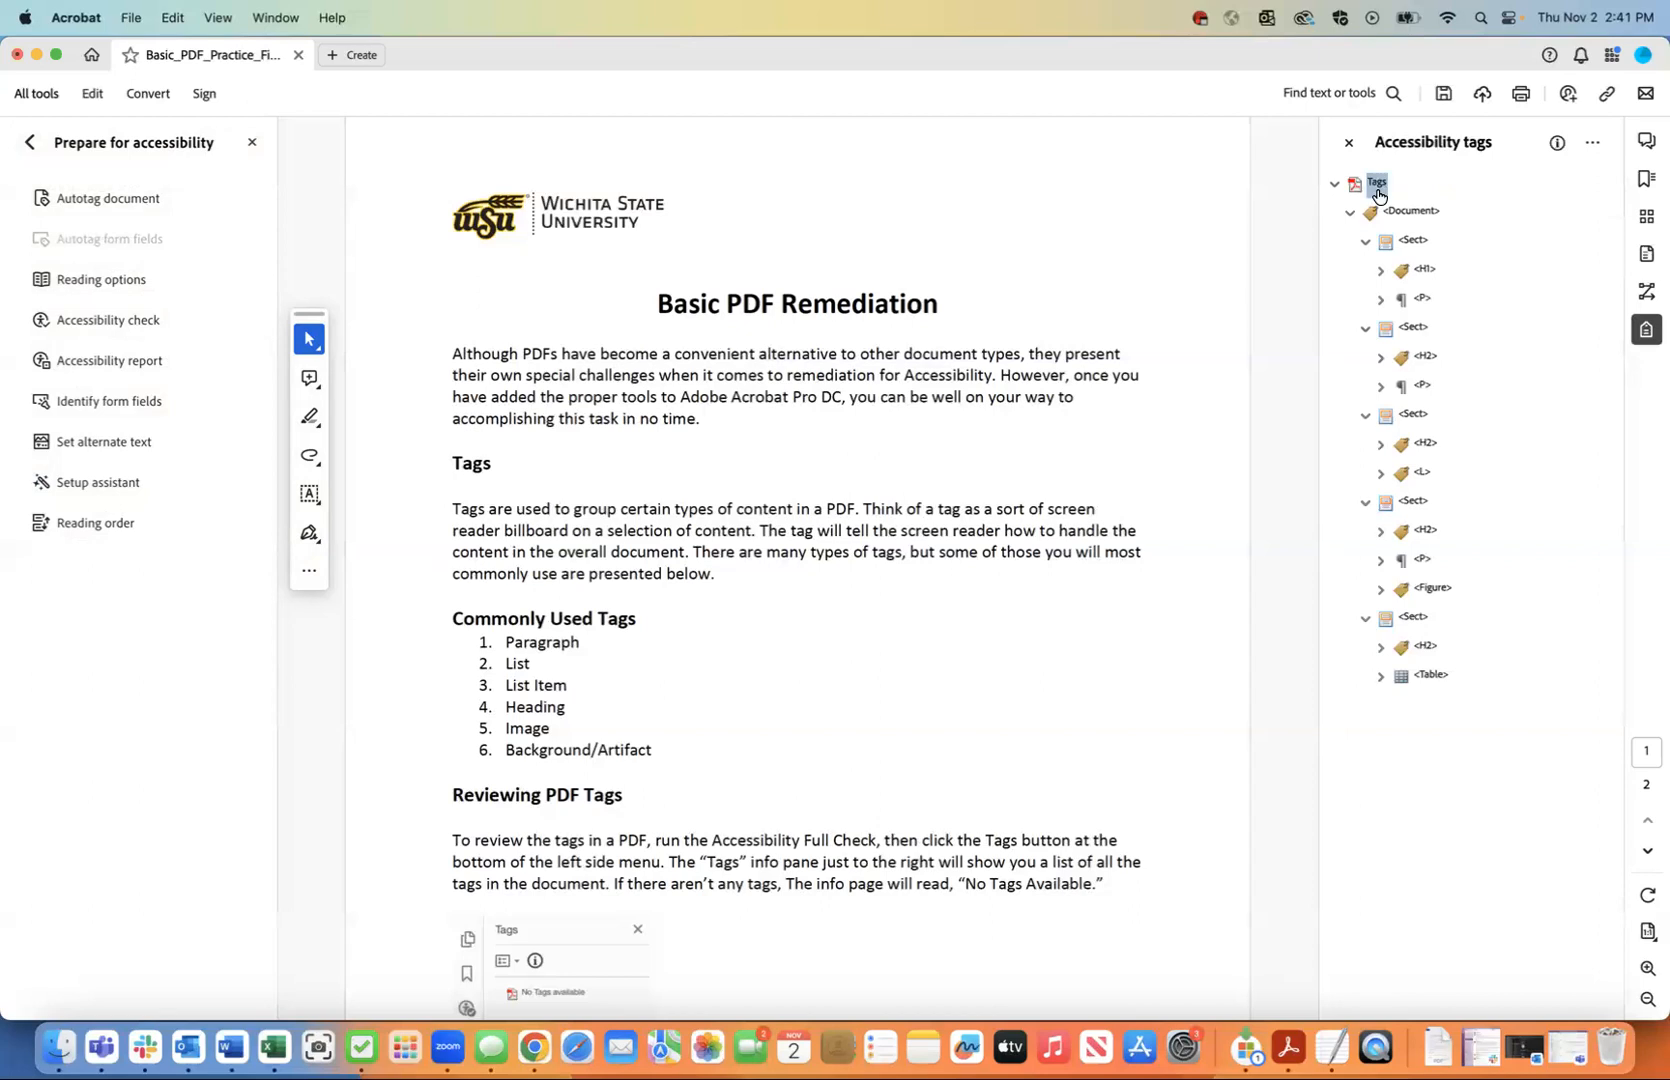
pyautogui.click(1396, 211)
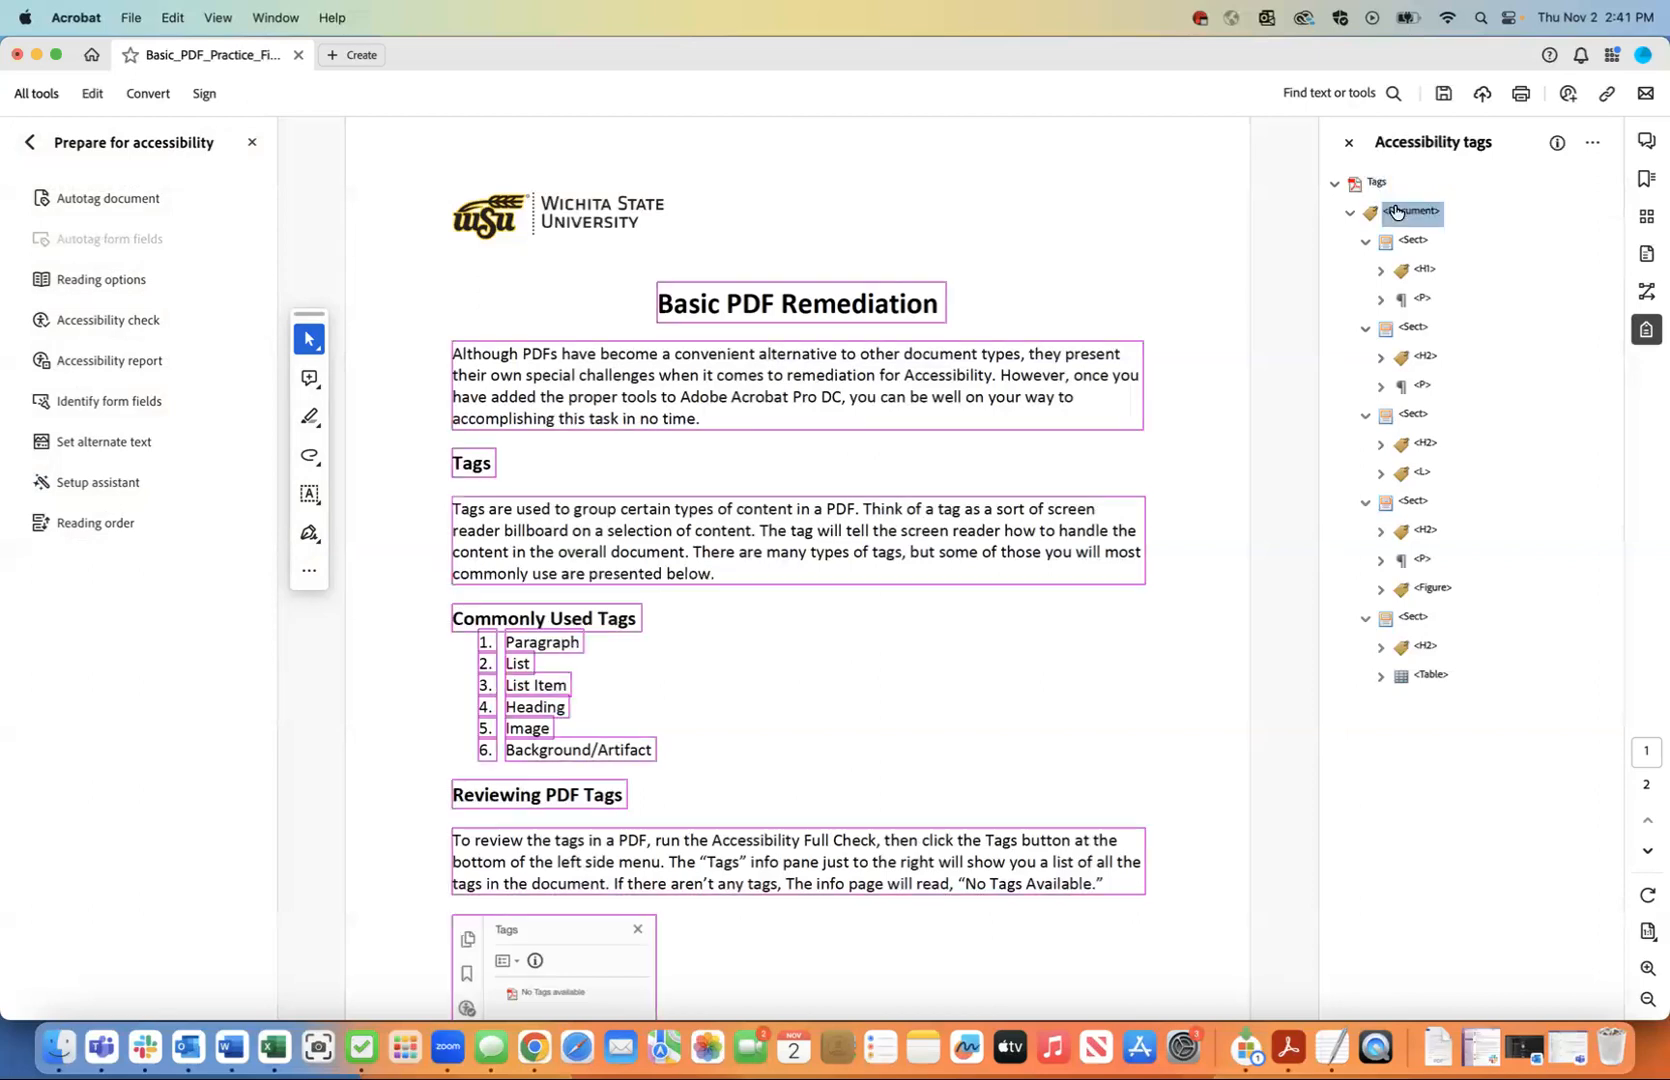
pyautogui.click(1372, 184)
pyautogui.click(1399, 216)
pyautogui.scroll(-10, 1091, 439)
pyautogui.scroll(10, 1089, 432)
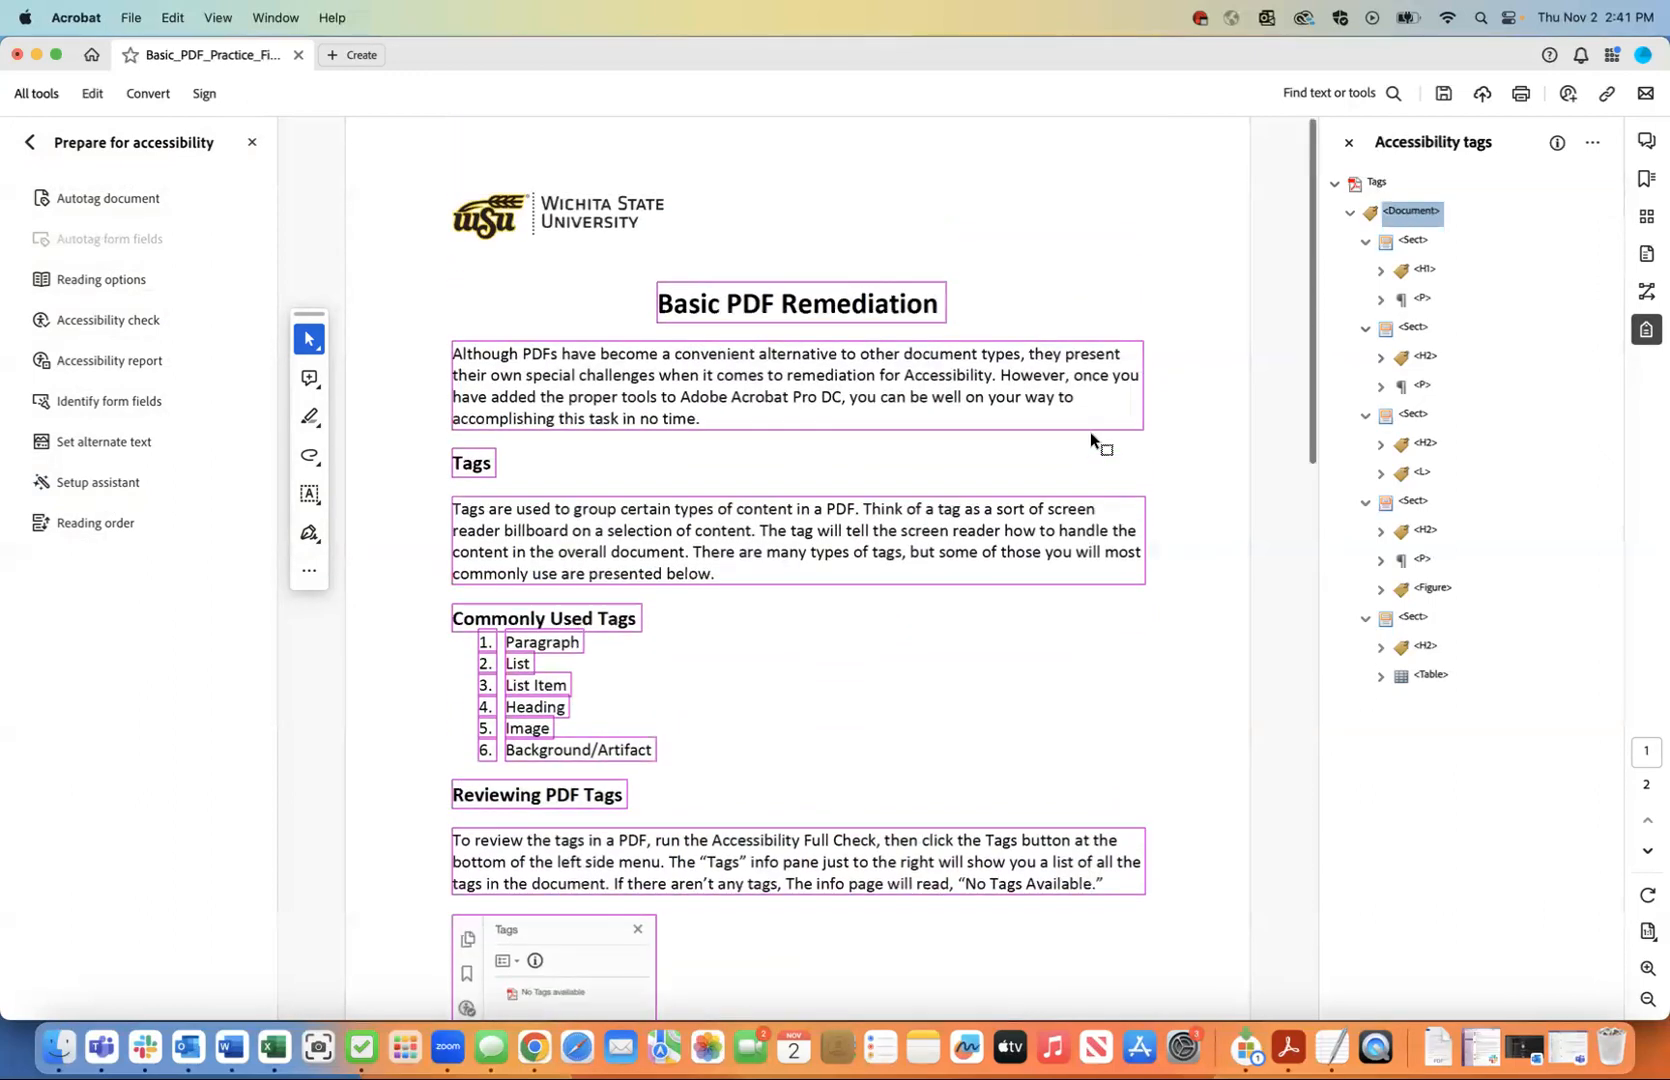
pyautogui.click(1377, 186)
pyautogui.click(1400, 214)
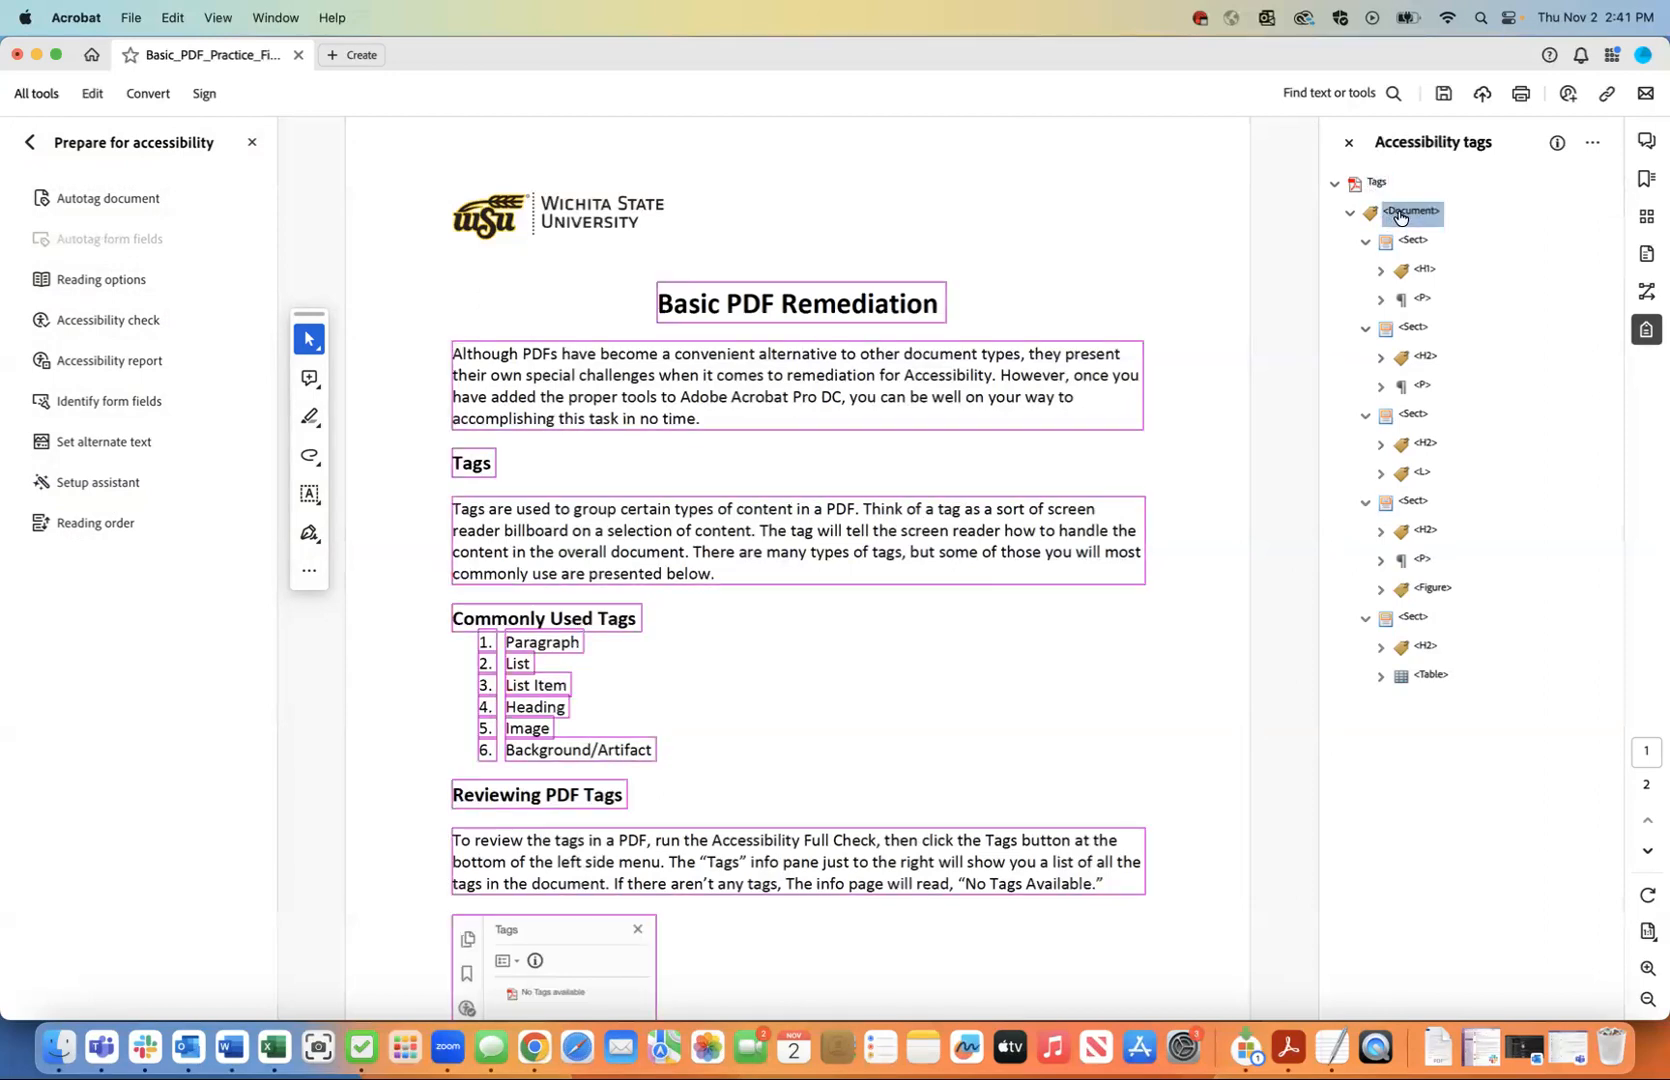
# Select each Sect tag in turn to examine its content, return to the first one and look over both pages.
pyautogui.click(1411, 242)
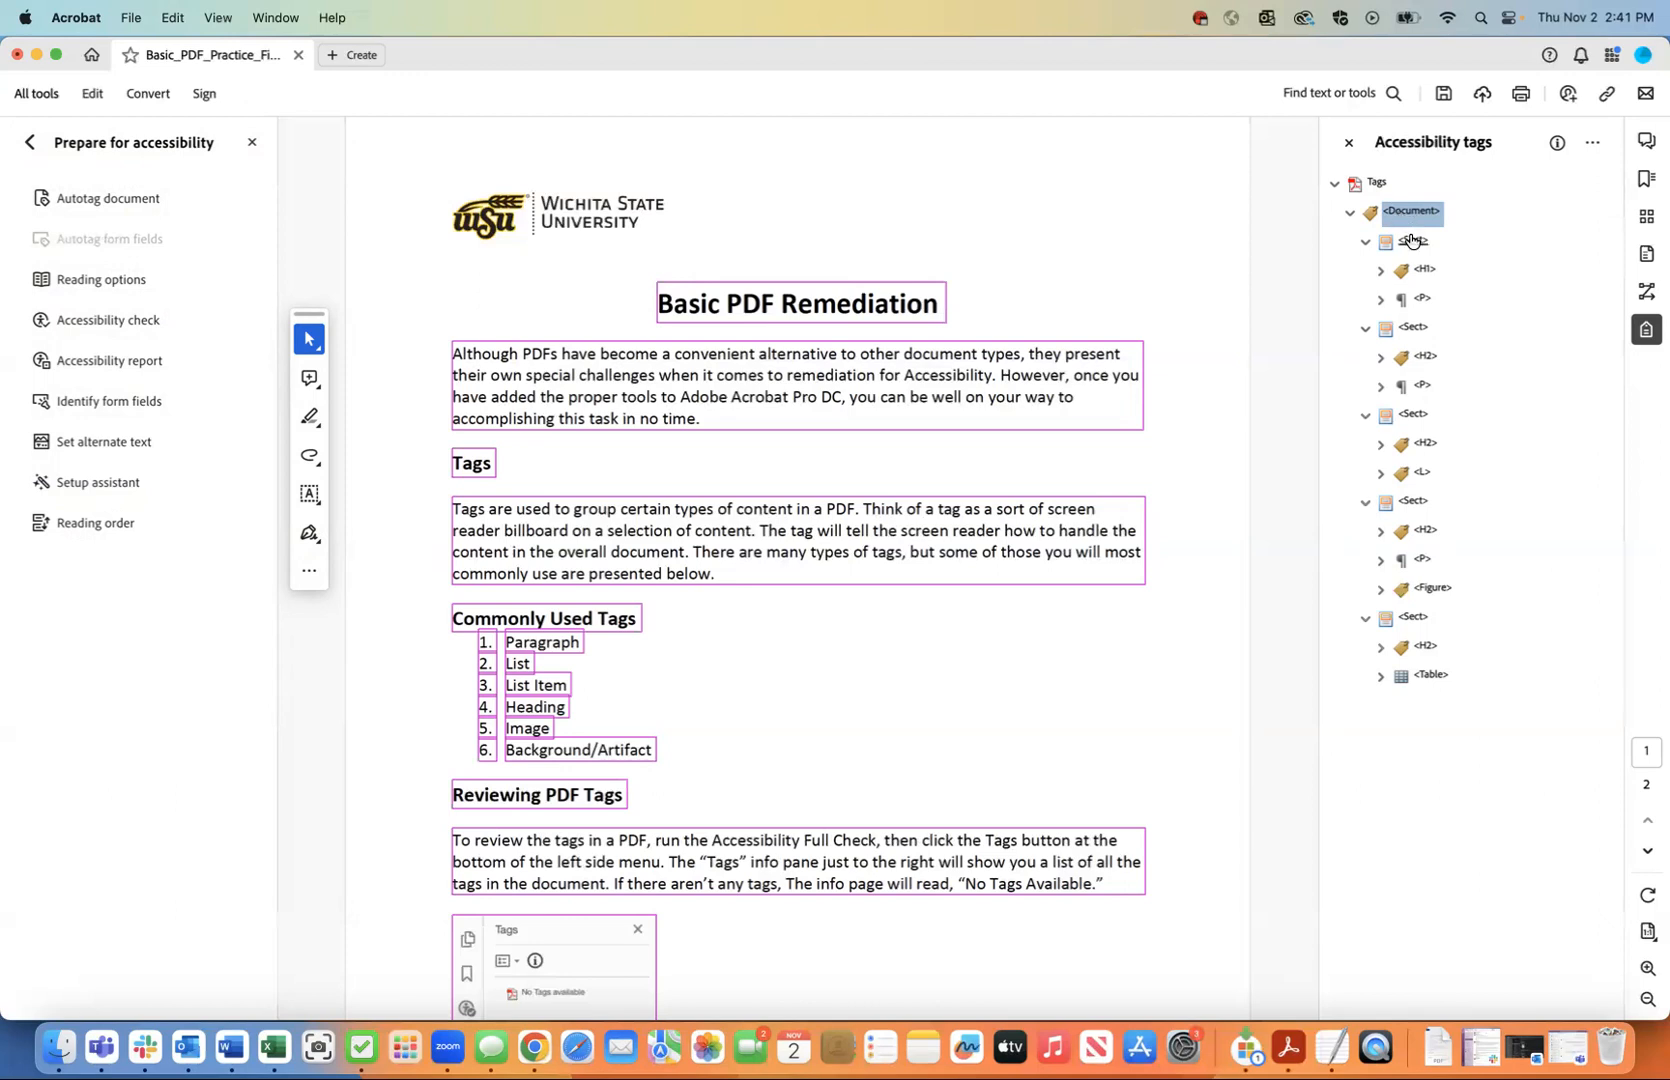
pyautogui.click(1407, 329)
pyautogui.click(1409, 416)
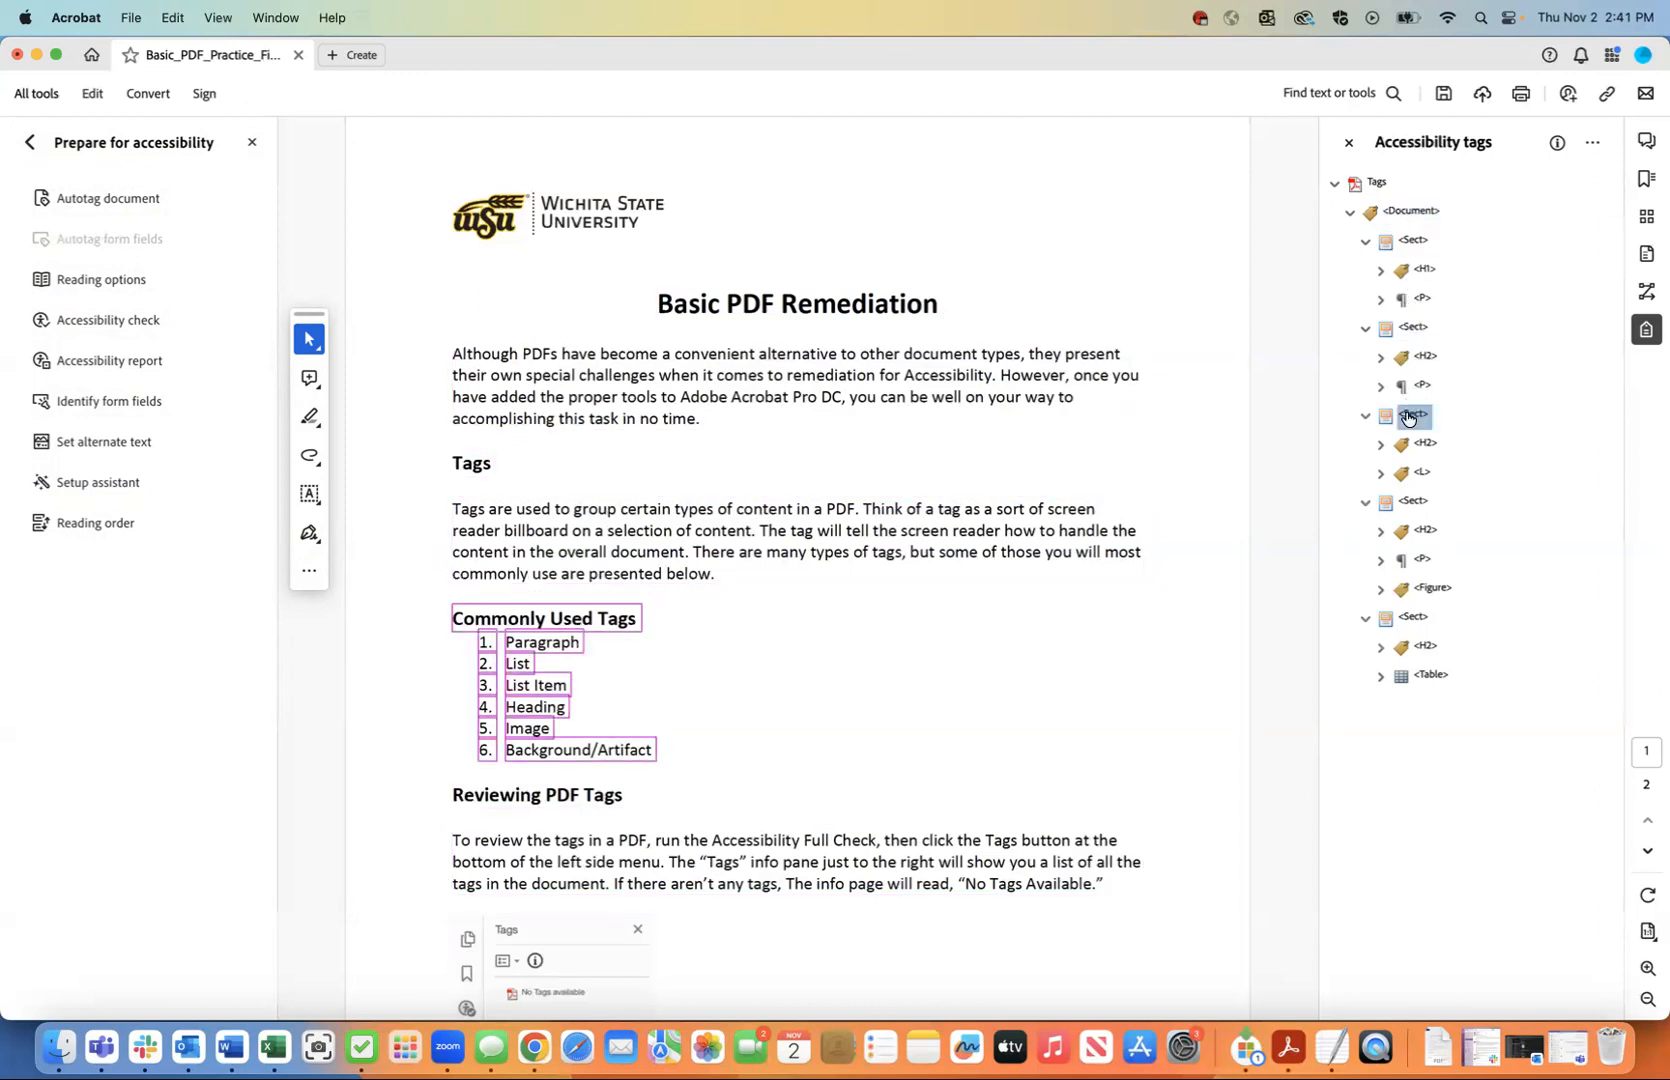
pyautogui.click(1413, 501)
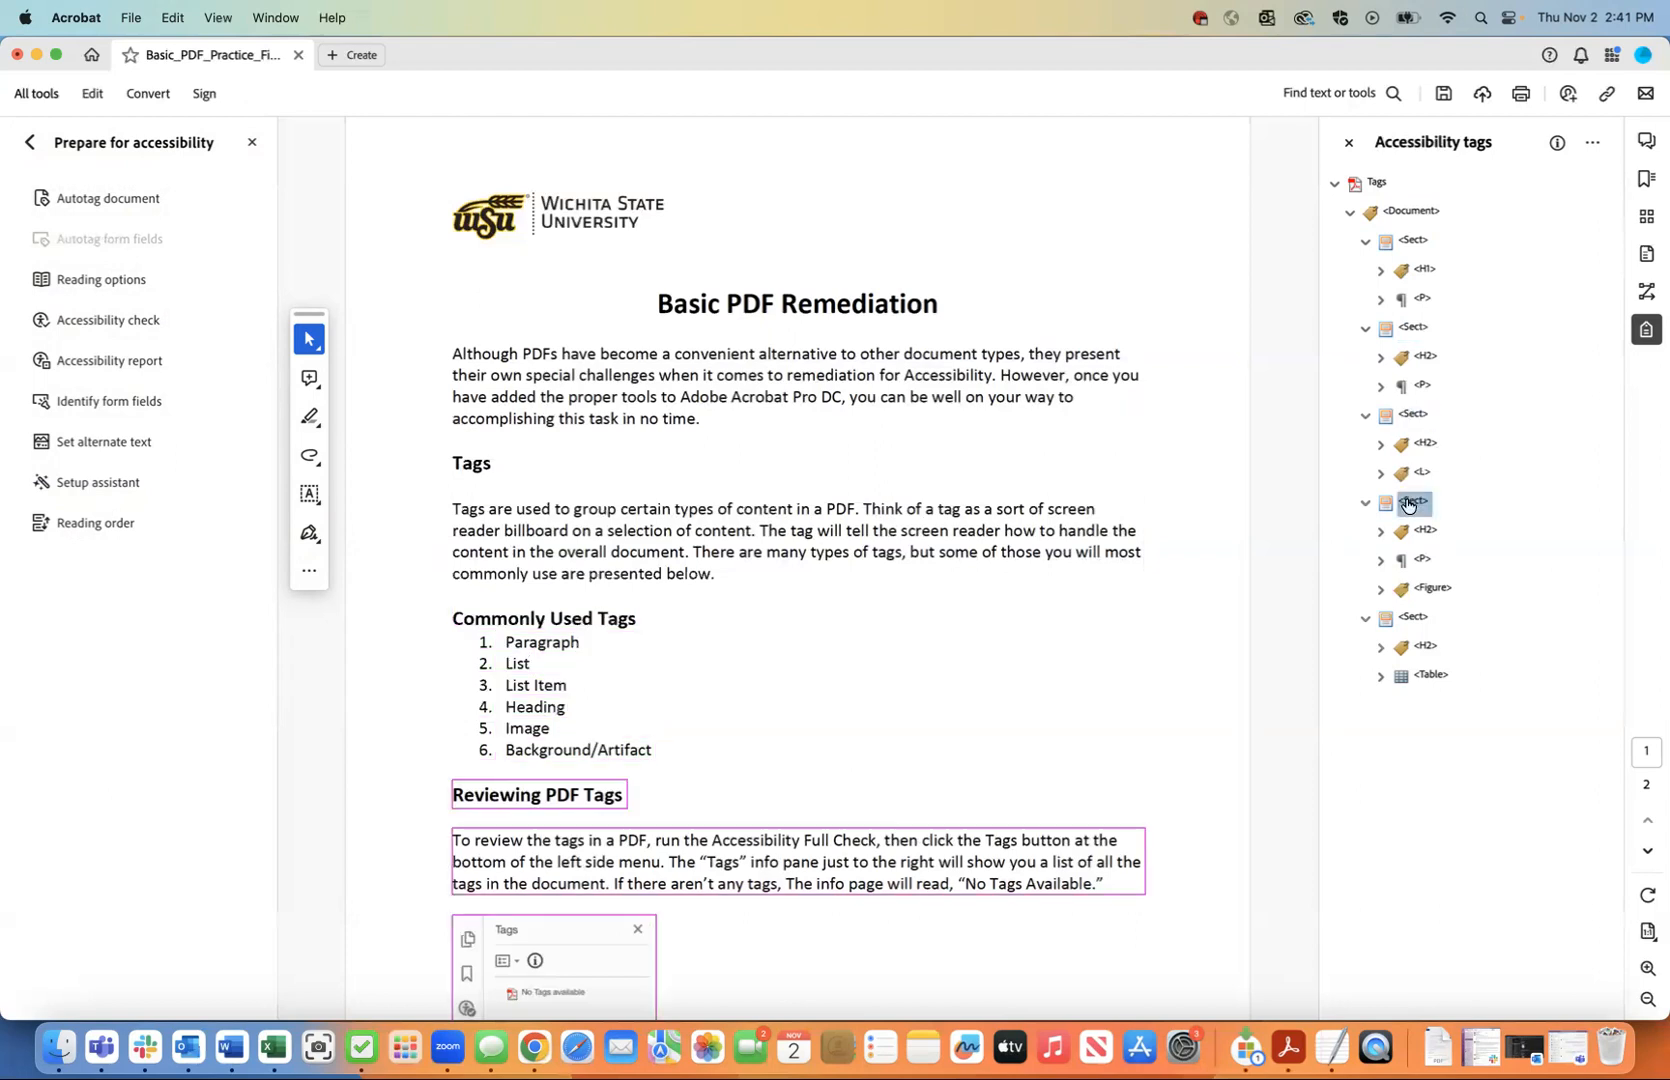
pyautogui.click(1413, 615)
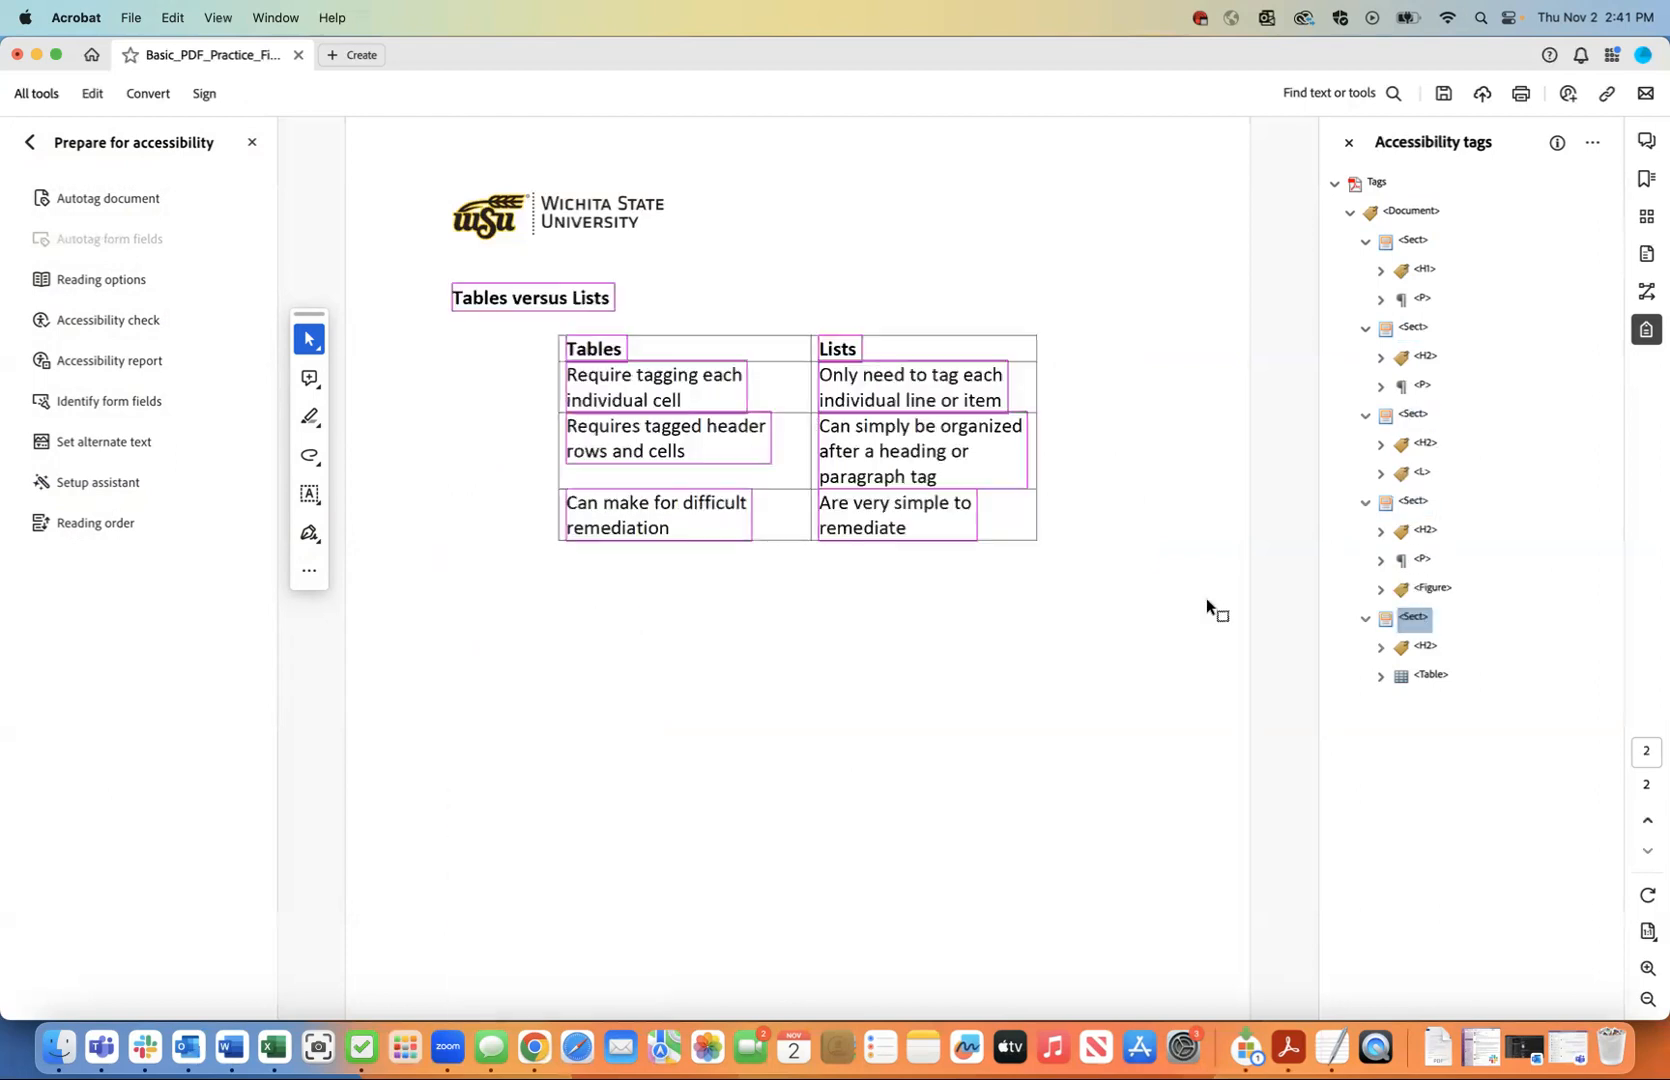
pyautogui.click(1398, 246)
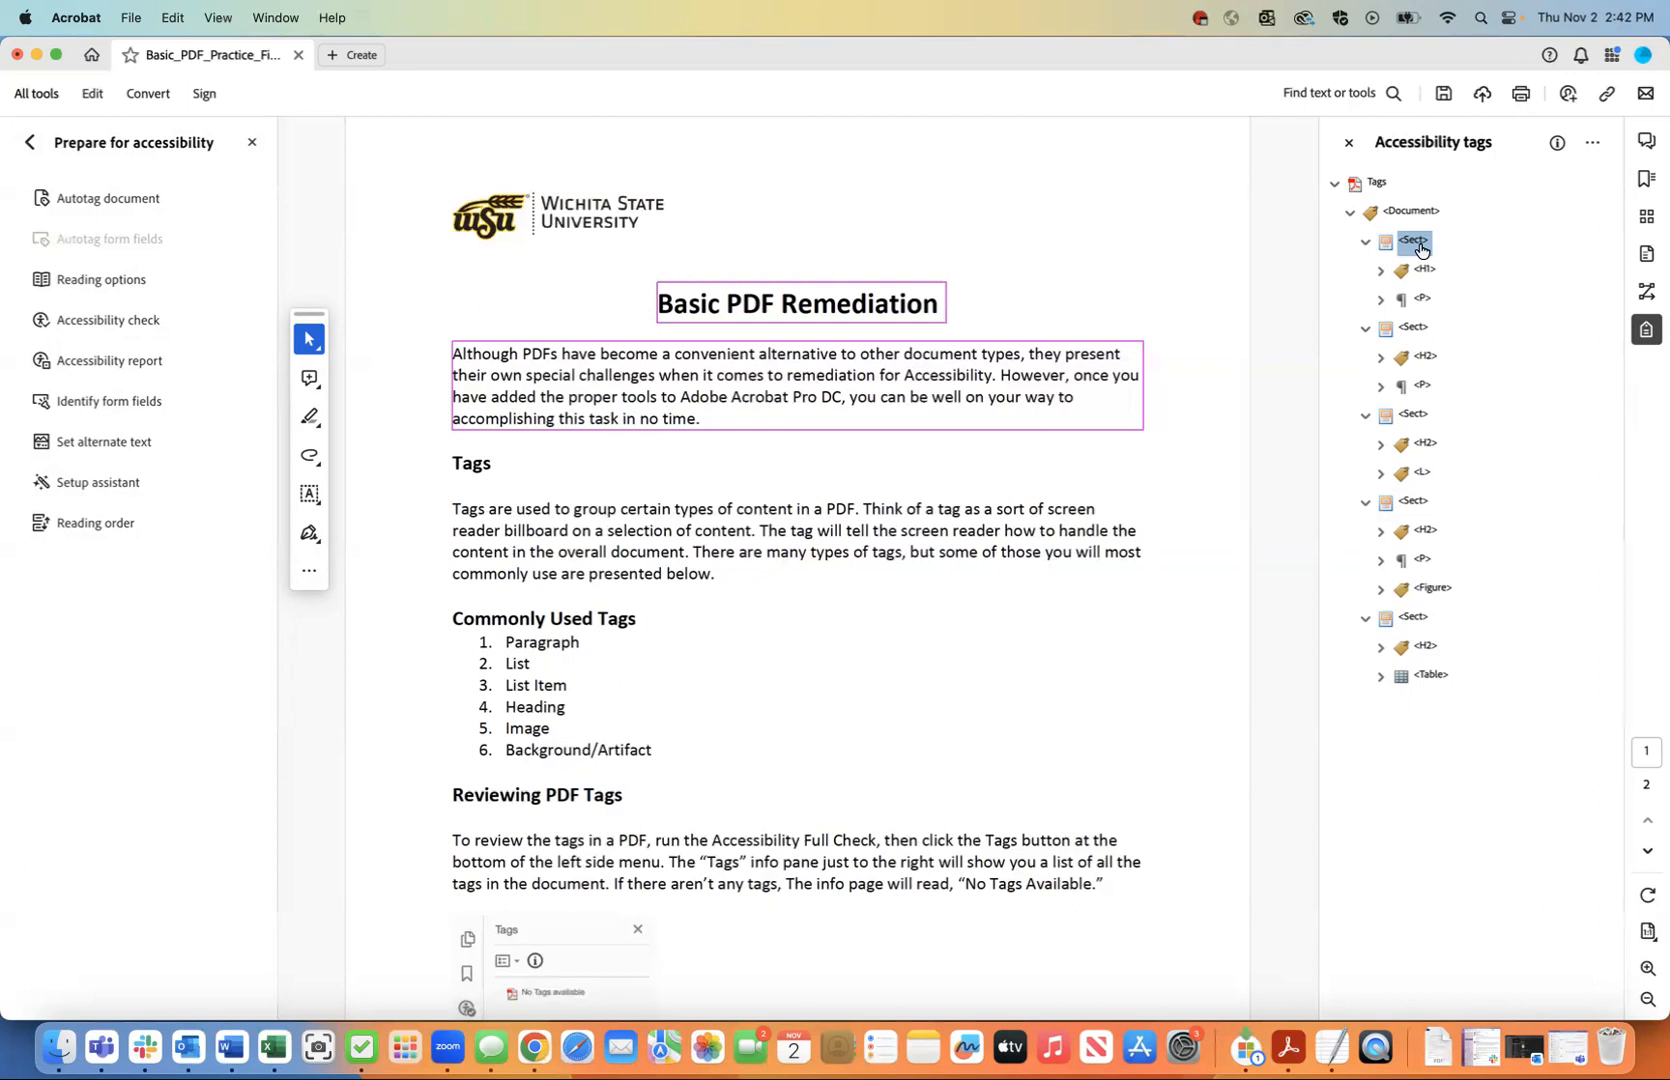
pyautogui.scroll(-10, 752, 440)
pyautogui.scroll(10, 750, 430)
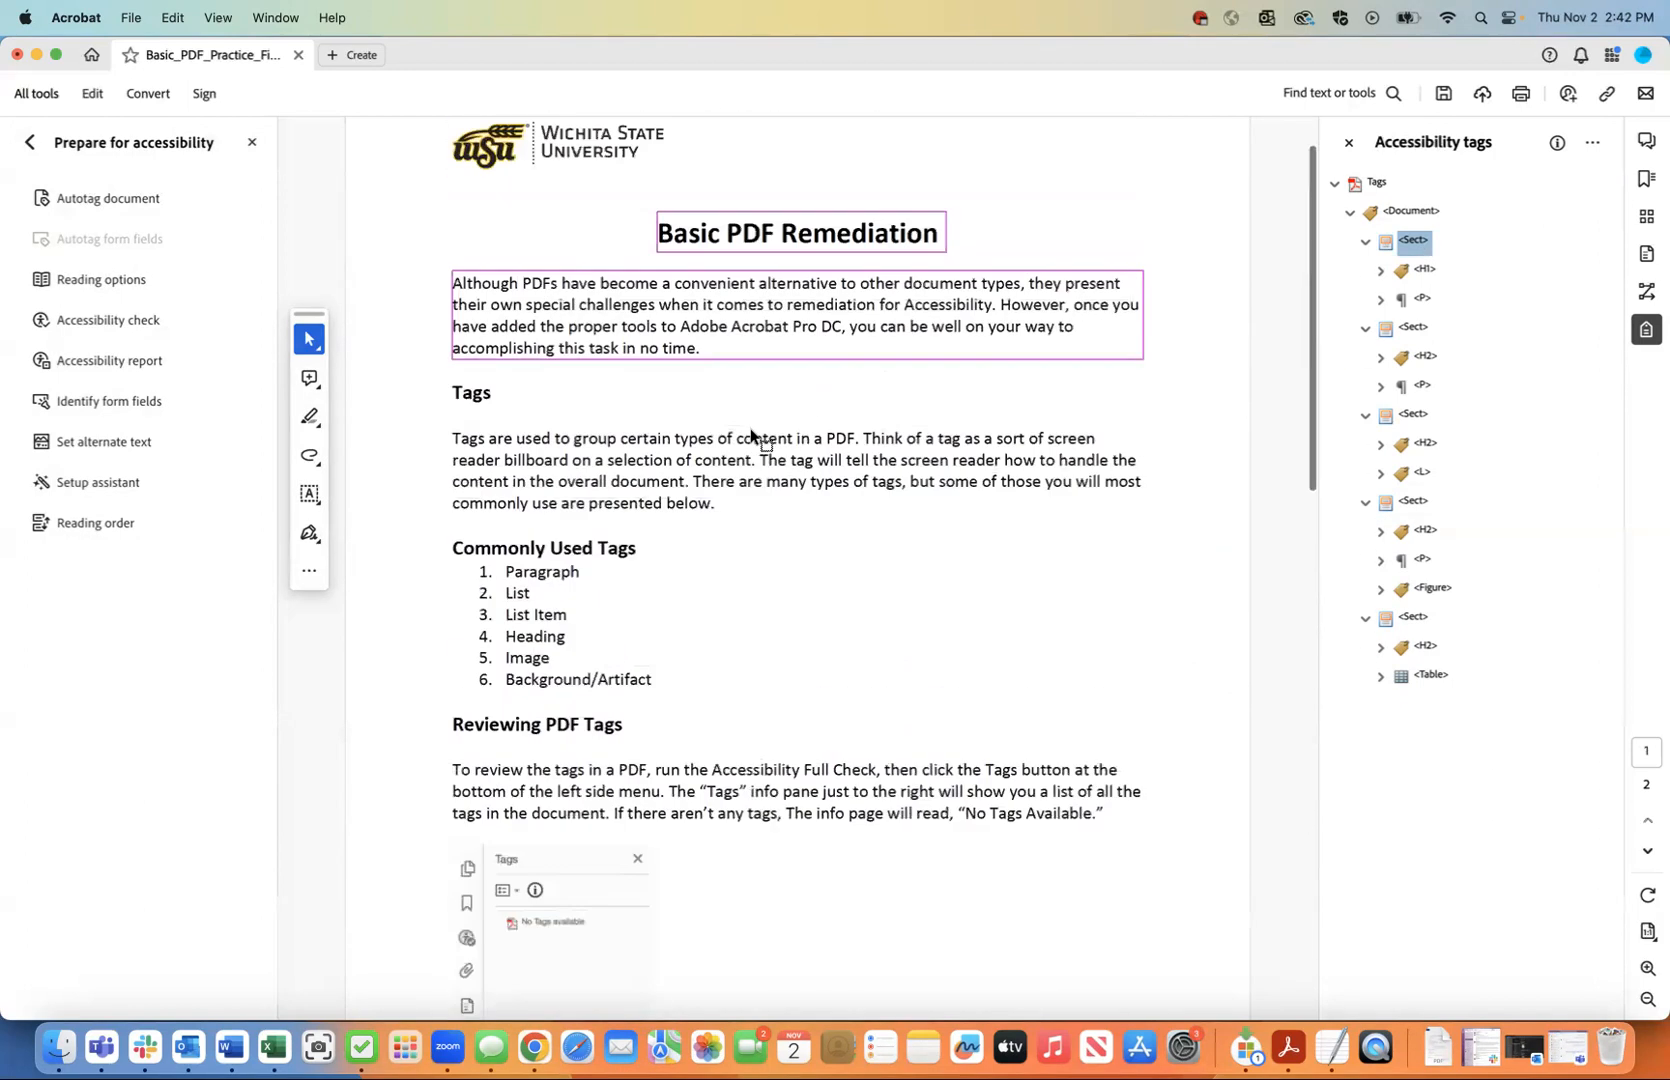
pyautogui.scroll(2, 750, 437)
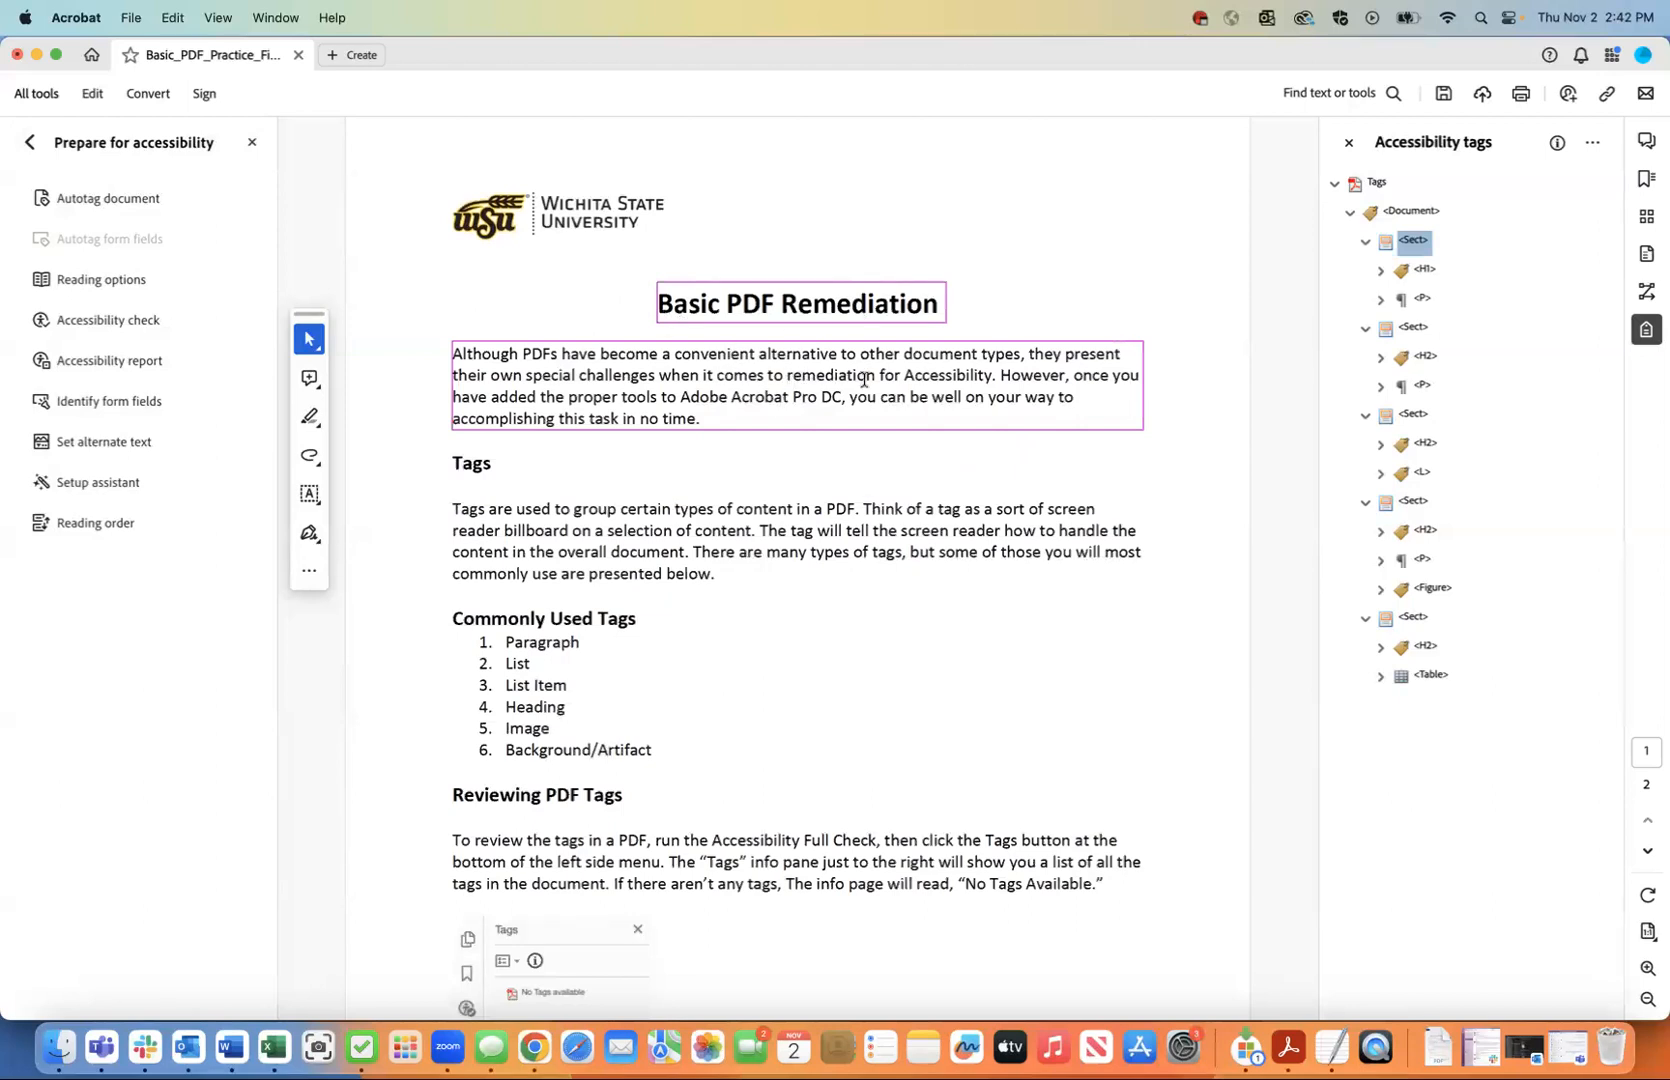
pyautogui.scroll(-10, 864, 380)
pyautogui.scroll(6, 864, 380)
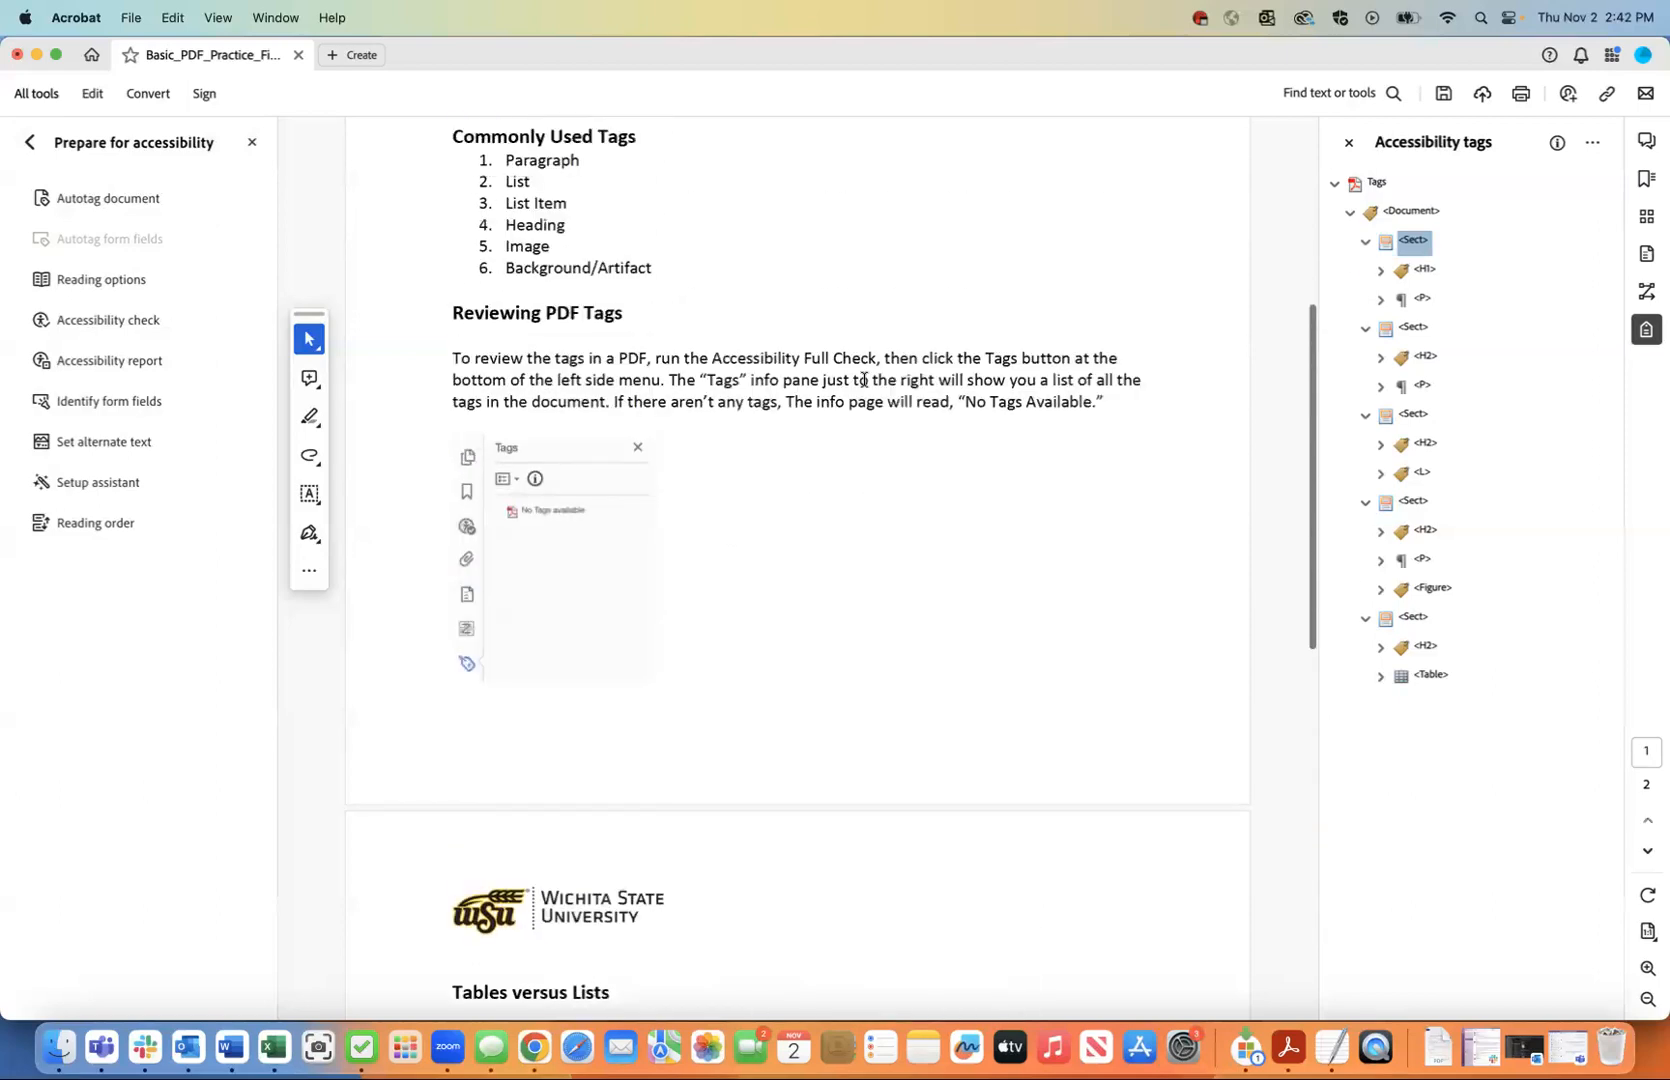
pyautogui.scroll(5, 864, 380)
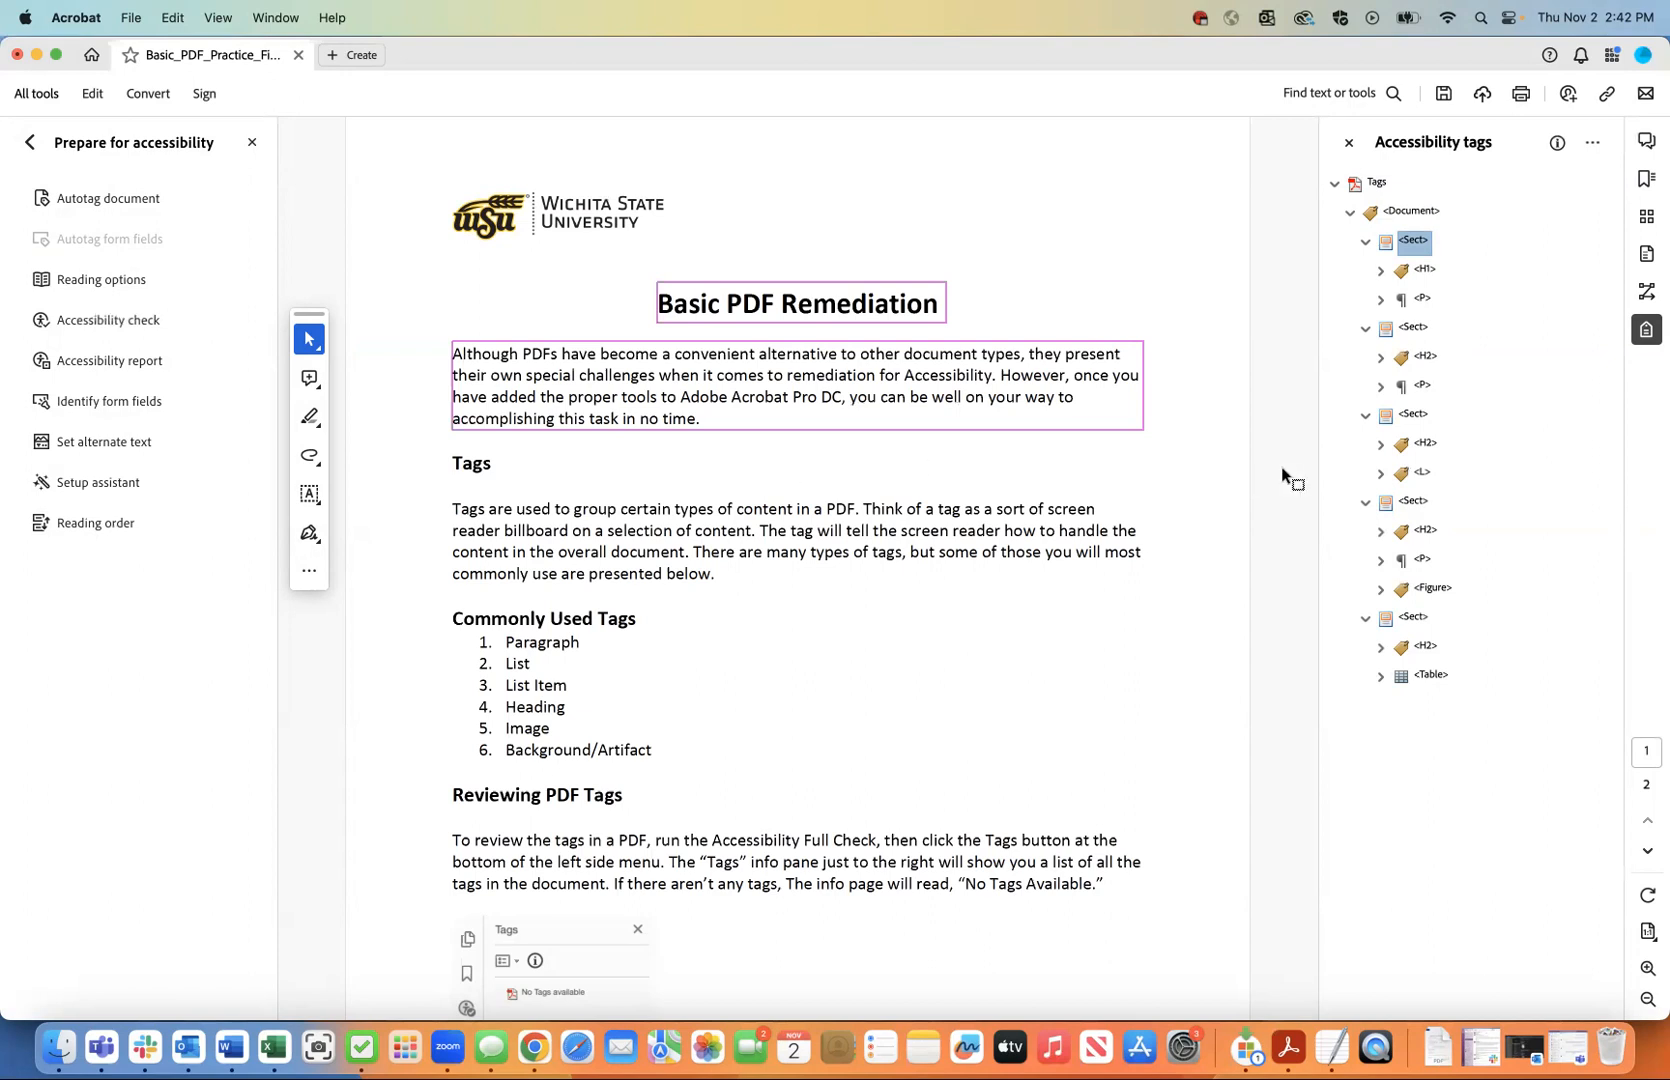
# Rerun the accessibility check on all pages with a report created, and expand the Alternate Text and Document results.
pyautogui.click(144, 333)
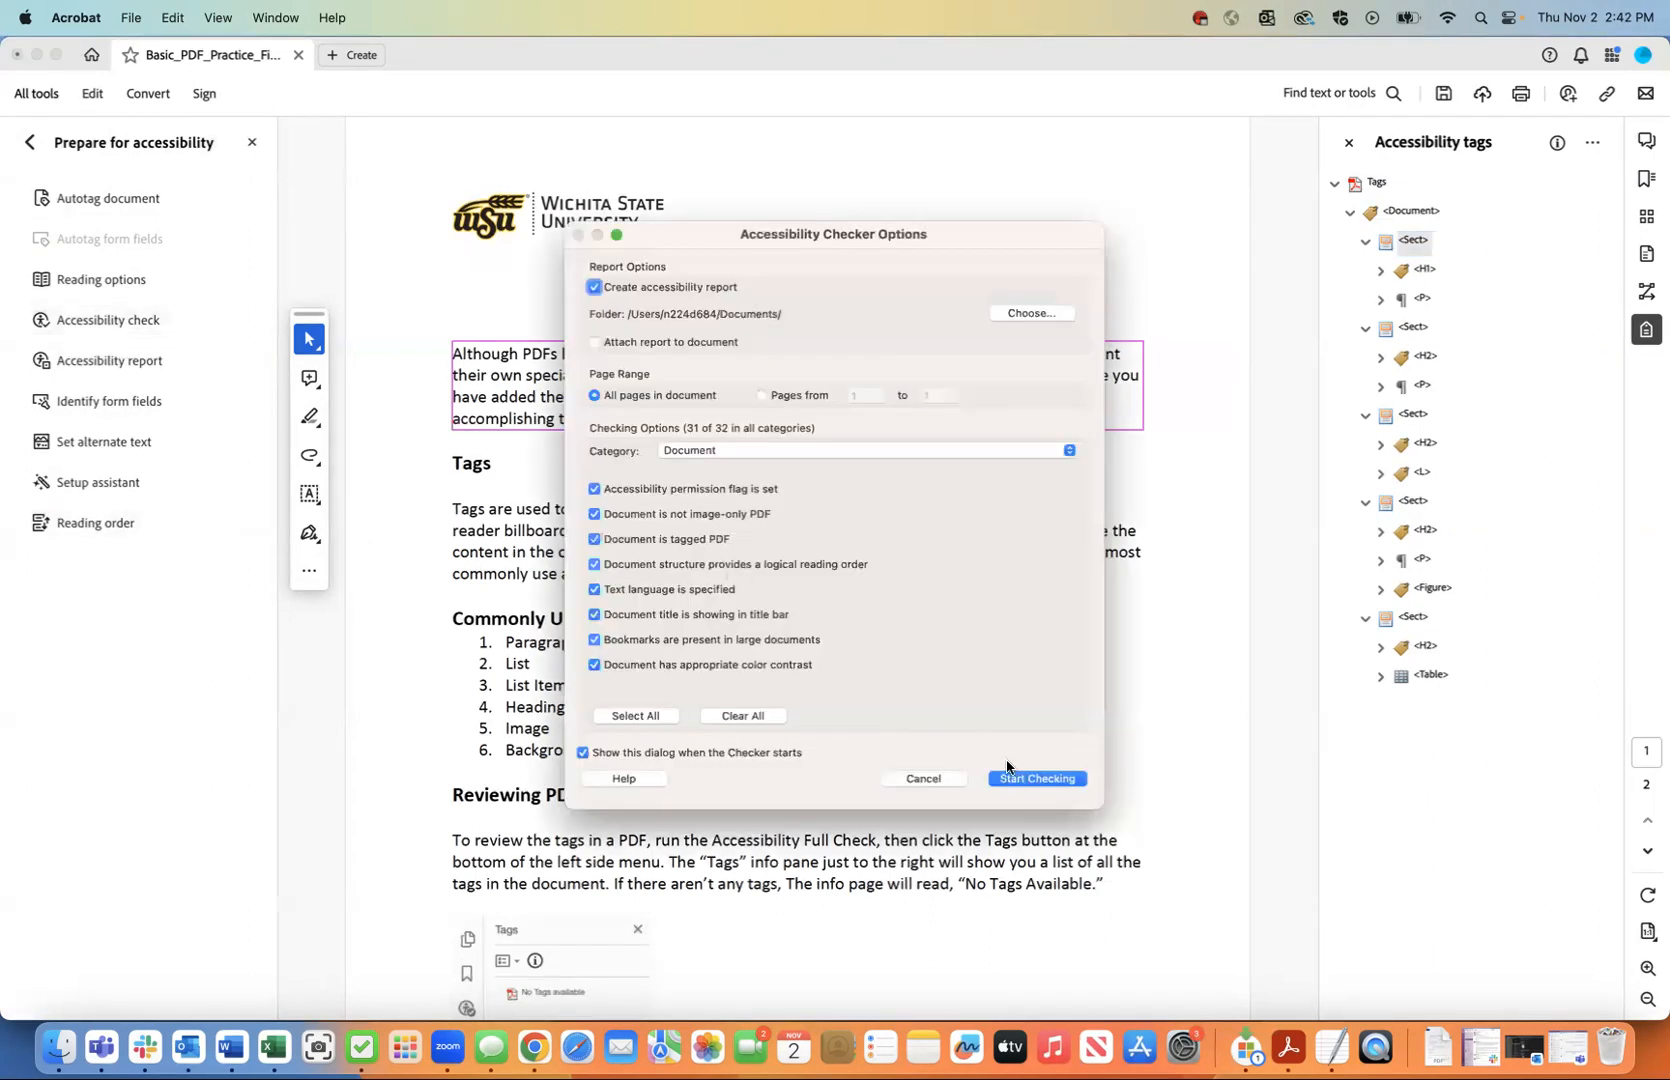
pyautogui.click(1028, 776)
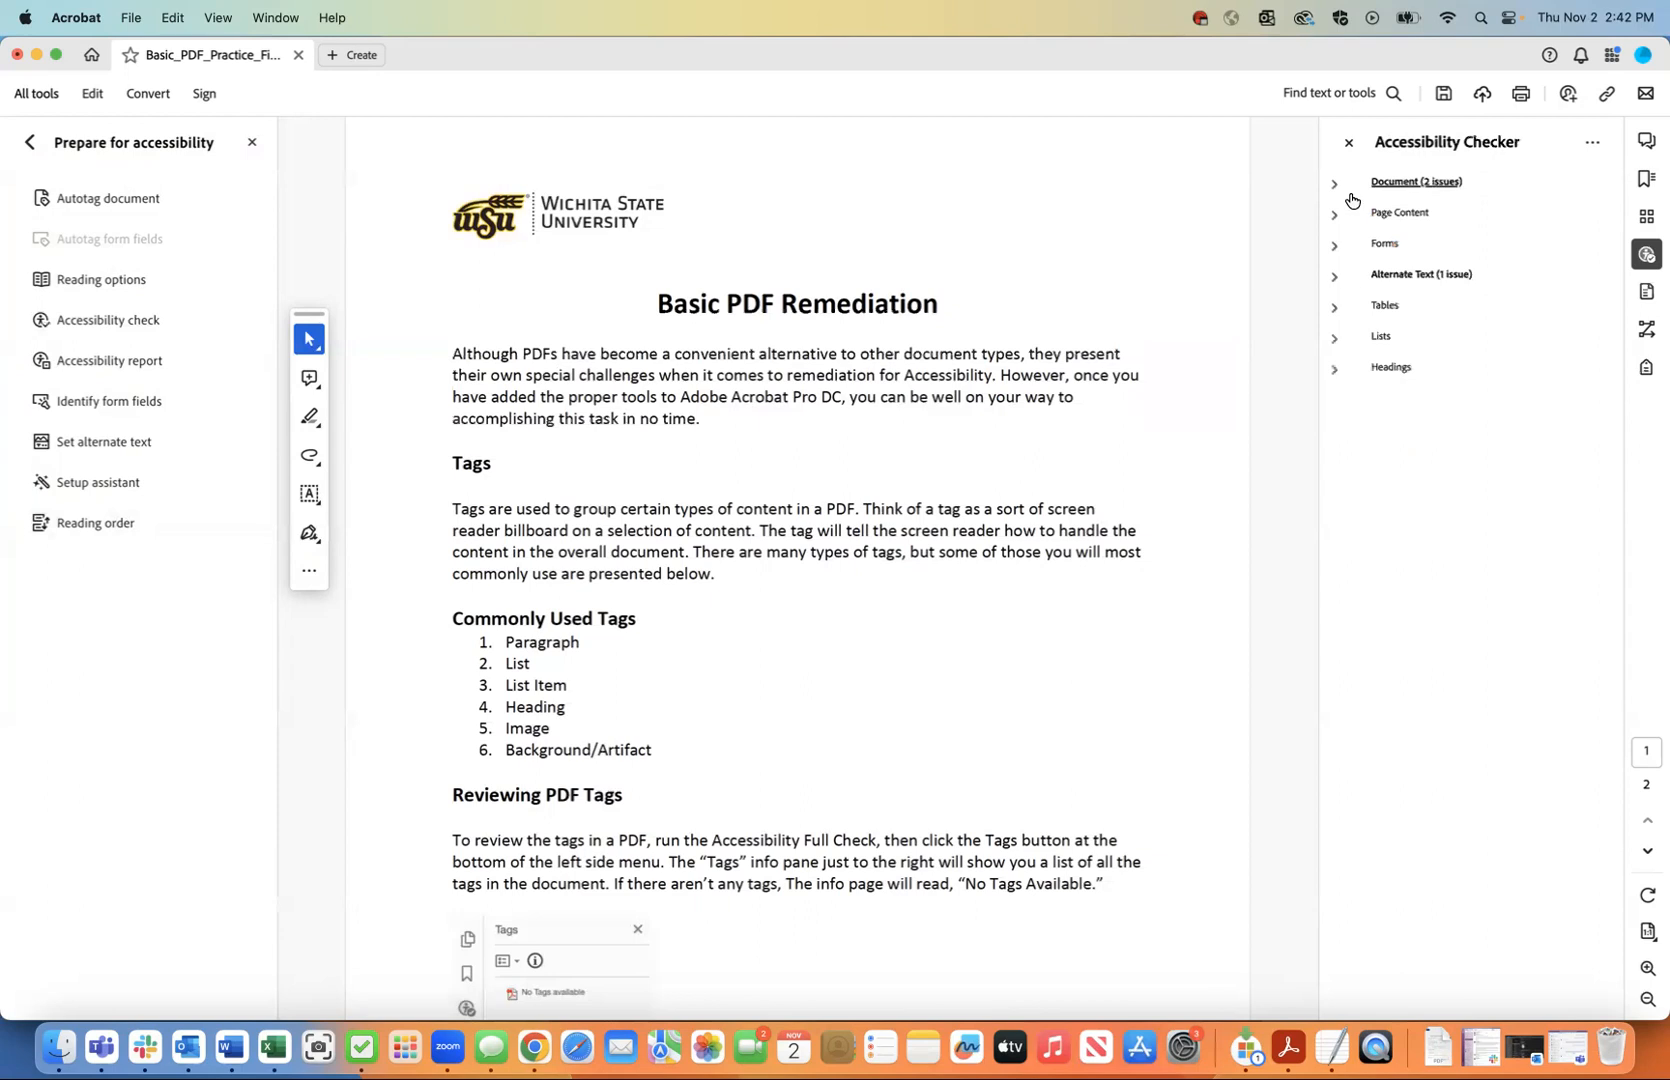
pyautogui.click(1333, 277)
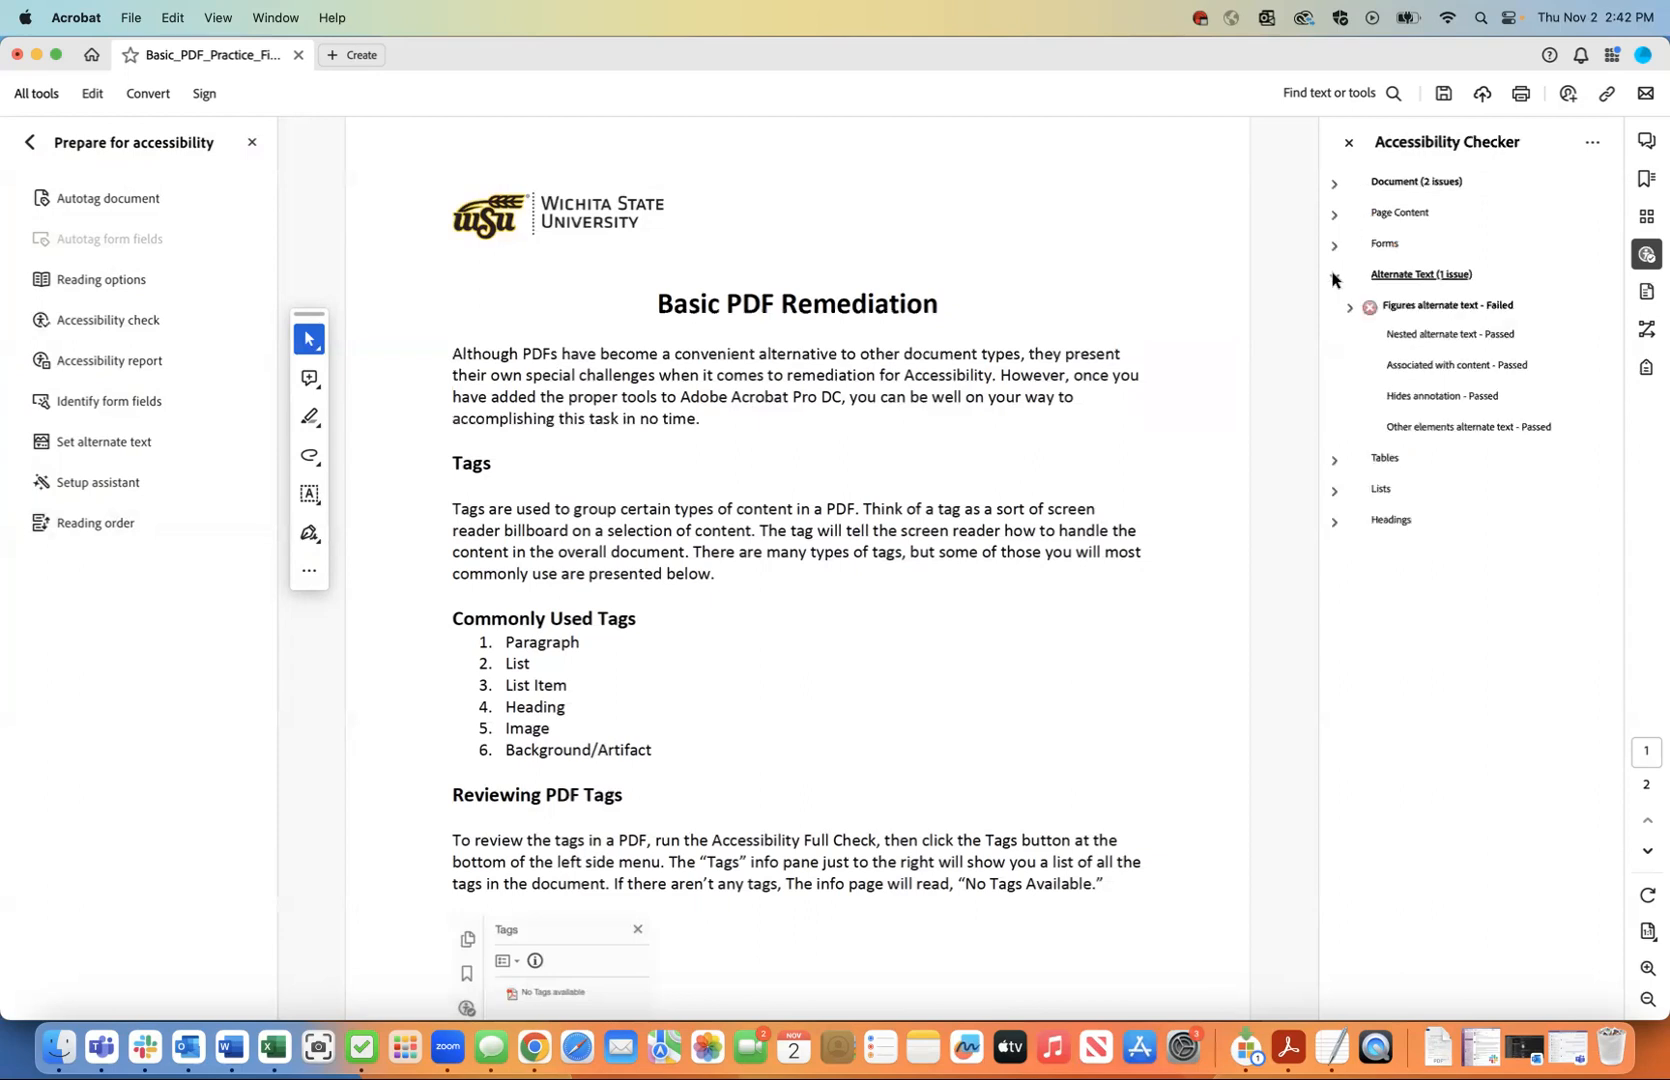
pyautogui.click(1332, 185)
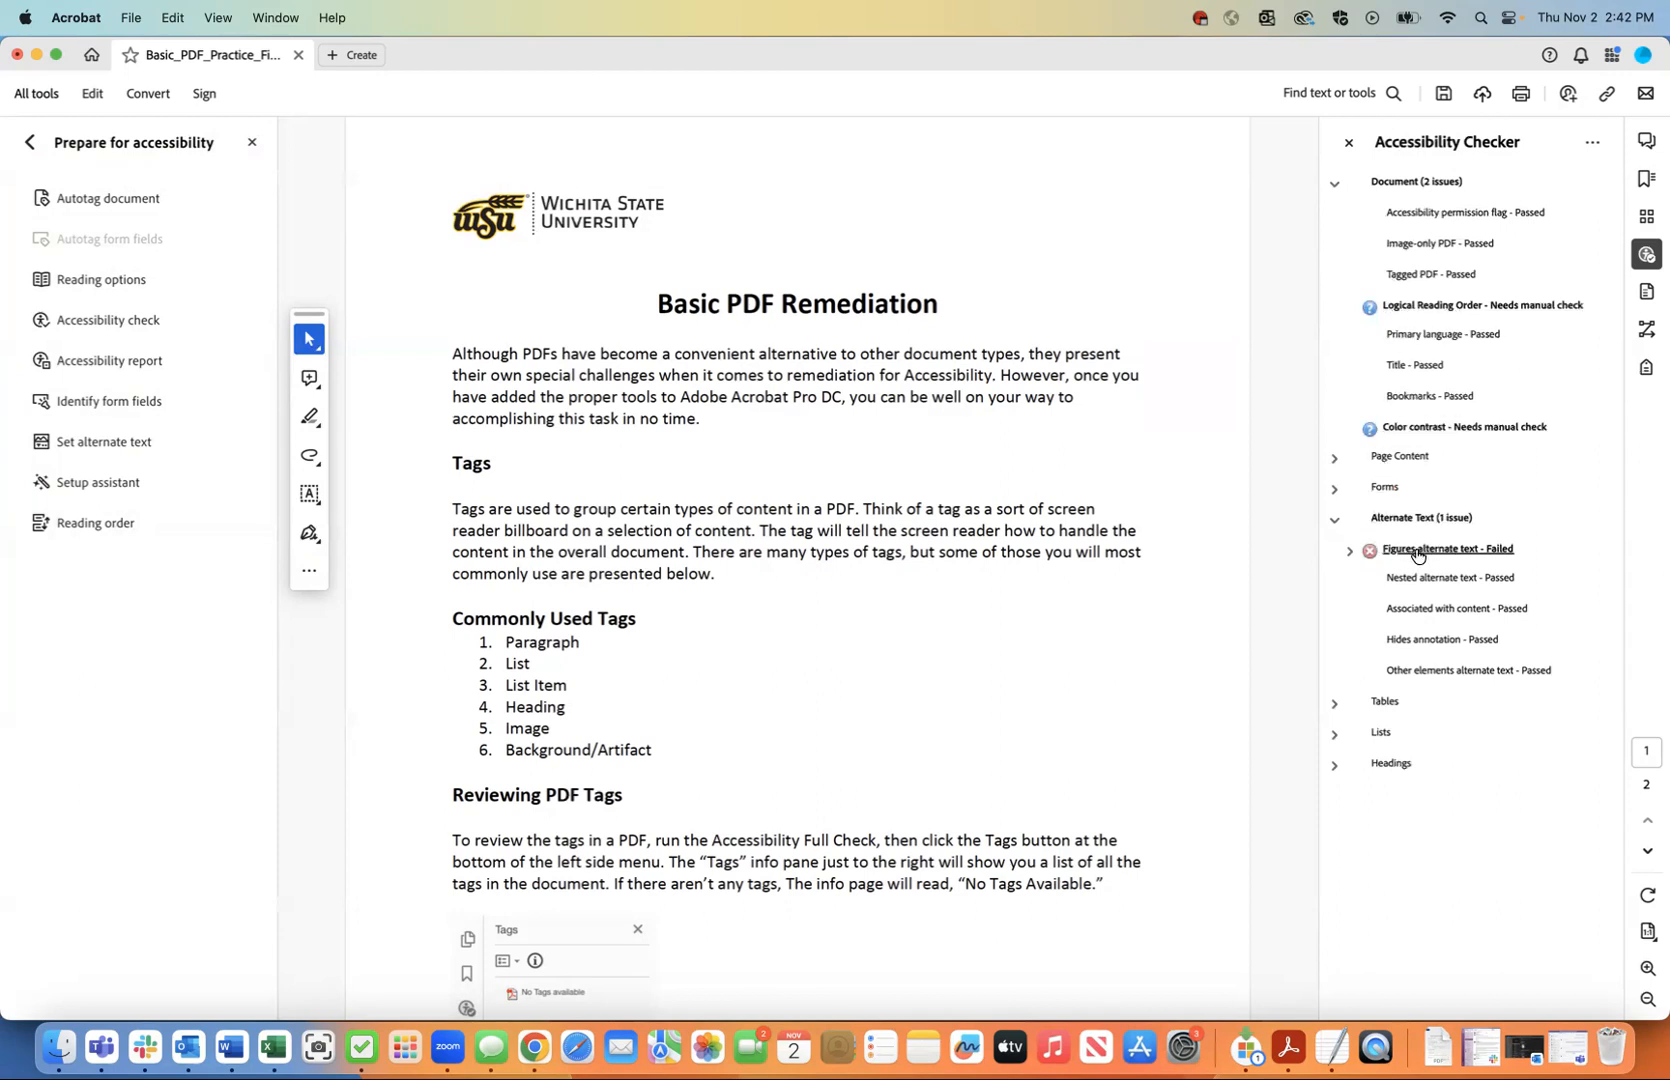
# Locate Figure 1 from the Figures alternate text rule on the page, and collapse the Alternate Text results.
pyautogui.click(1349, 551)
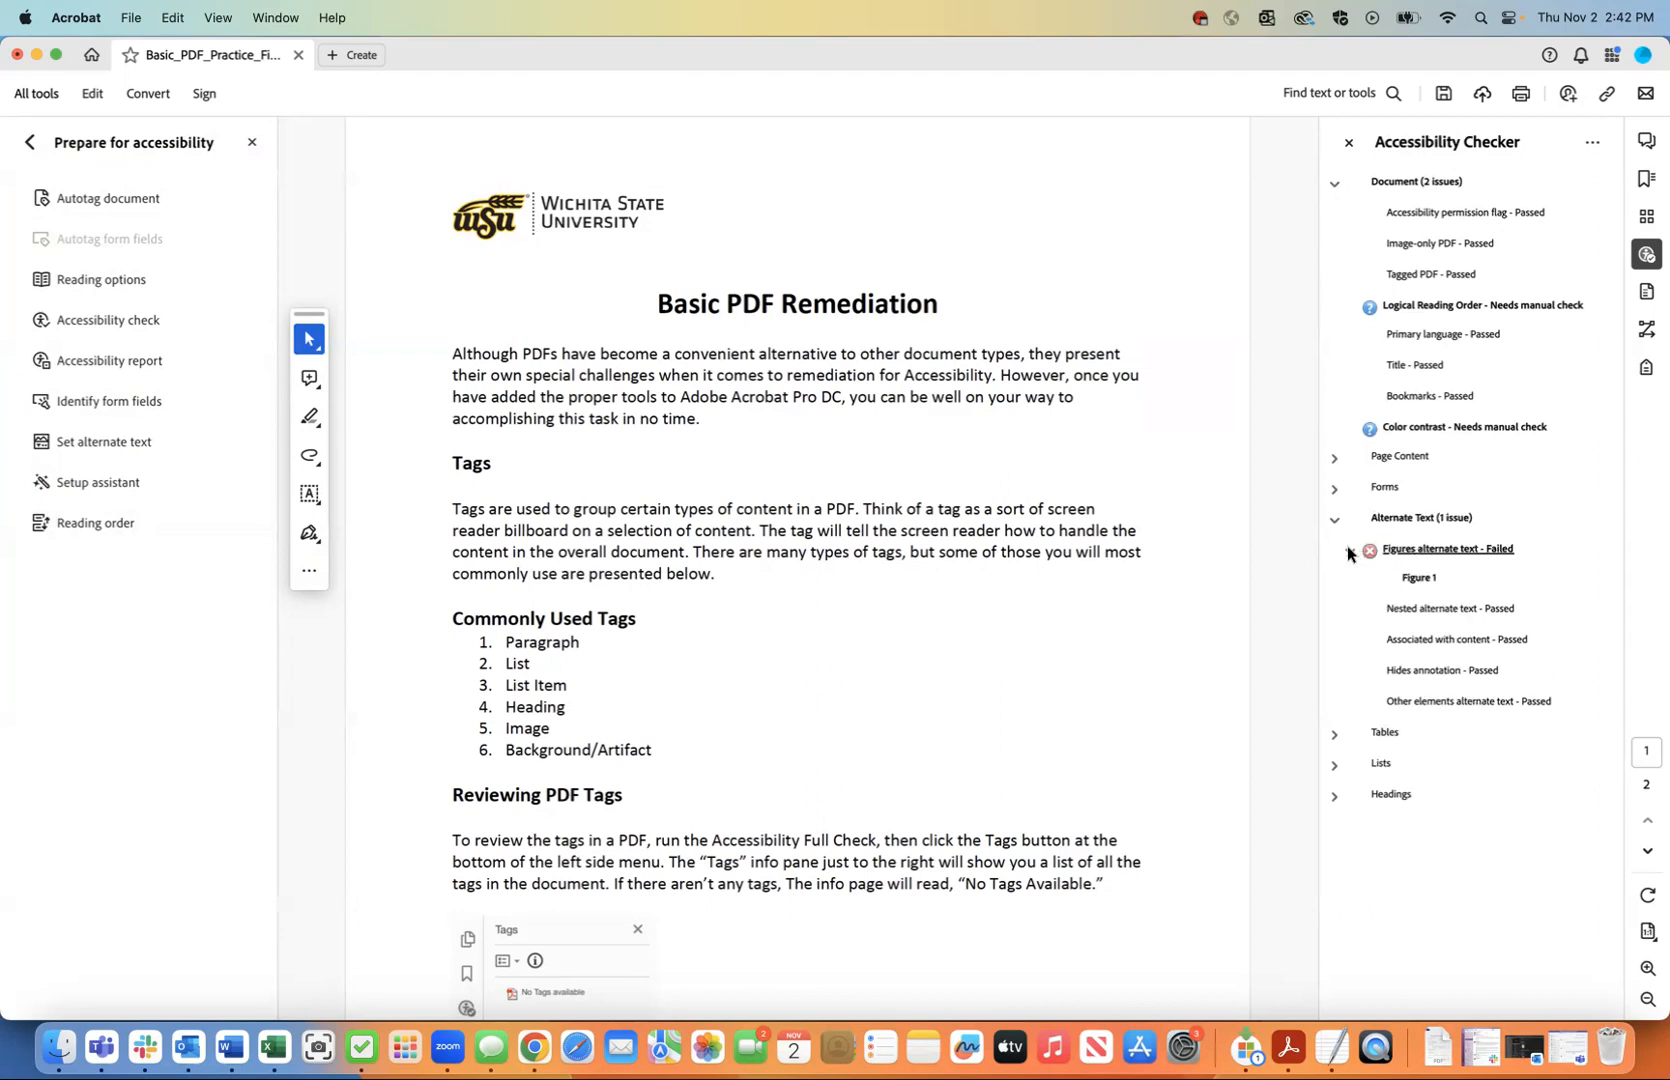
pyautogui.click(1408, 578)
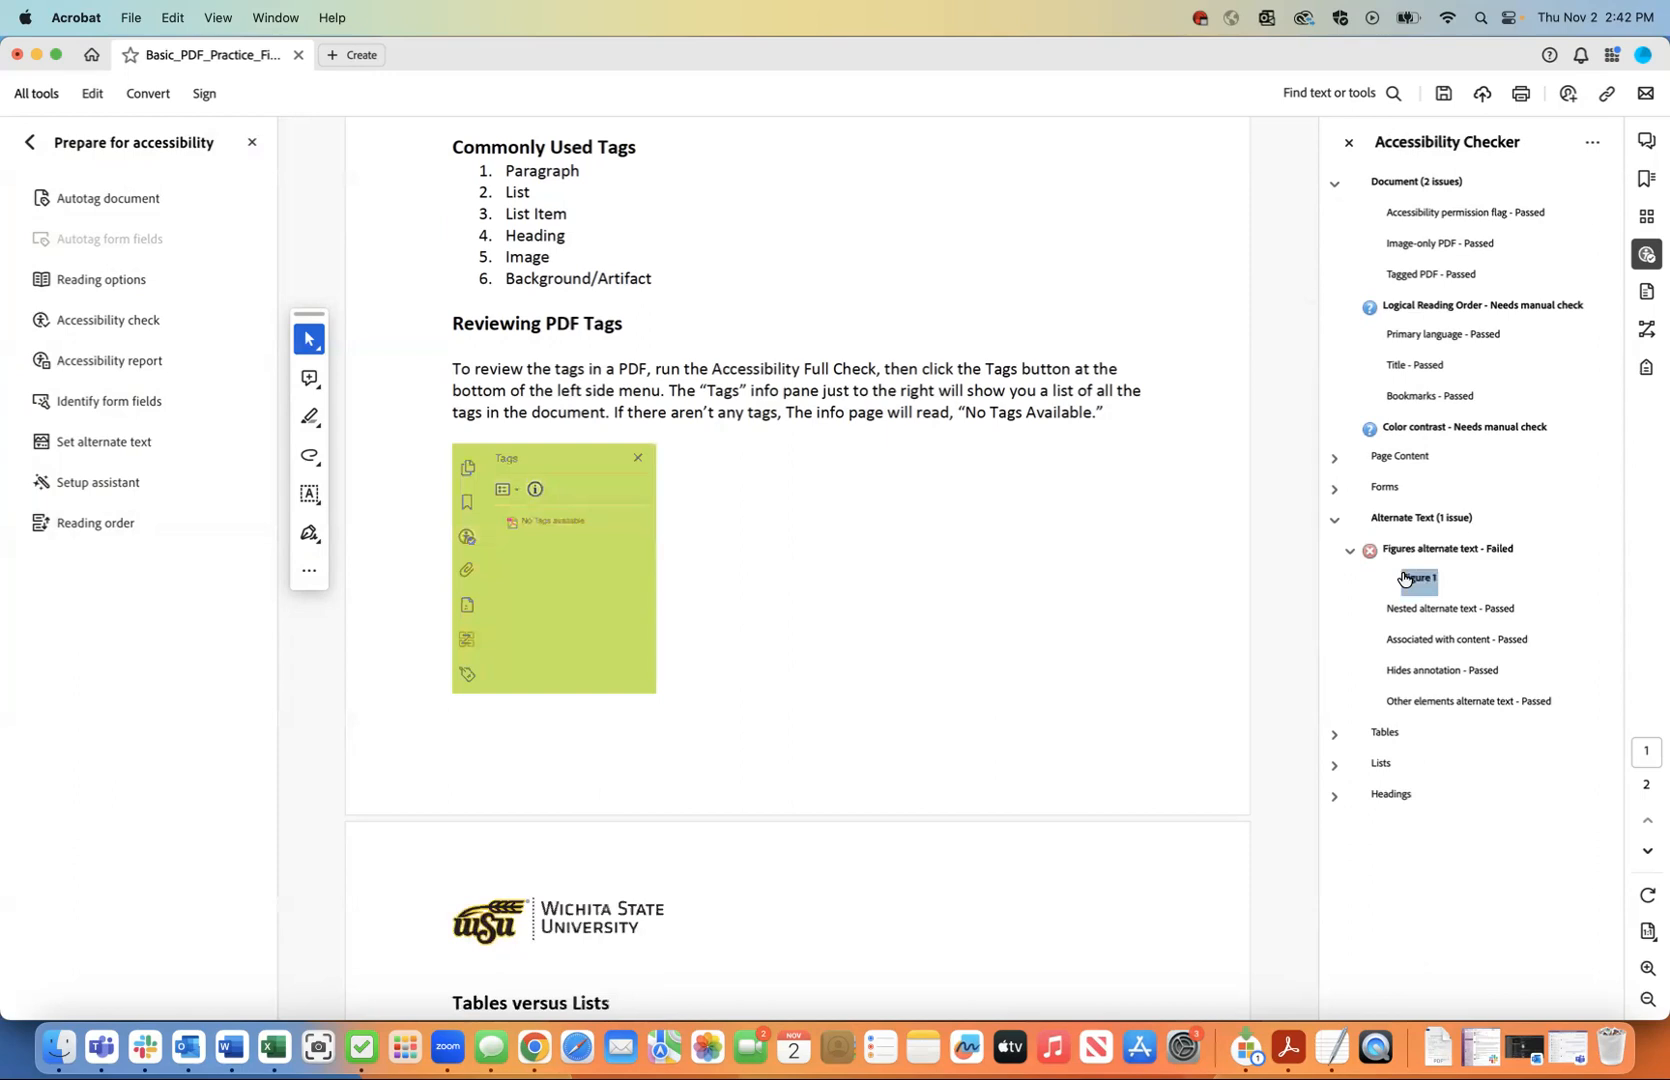
pyautogui.click(1349, 550)
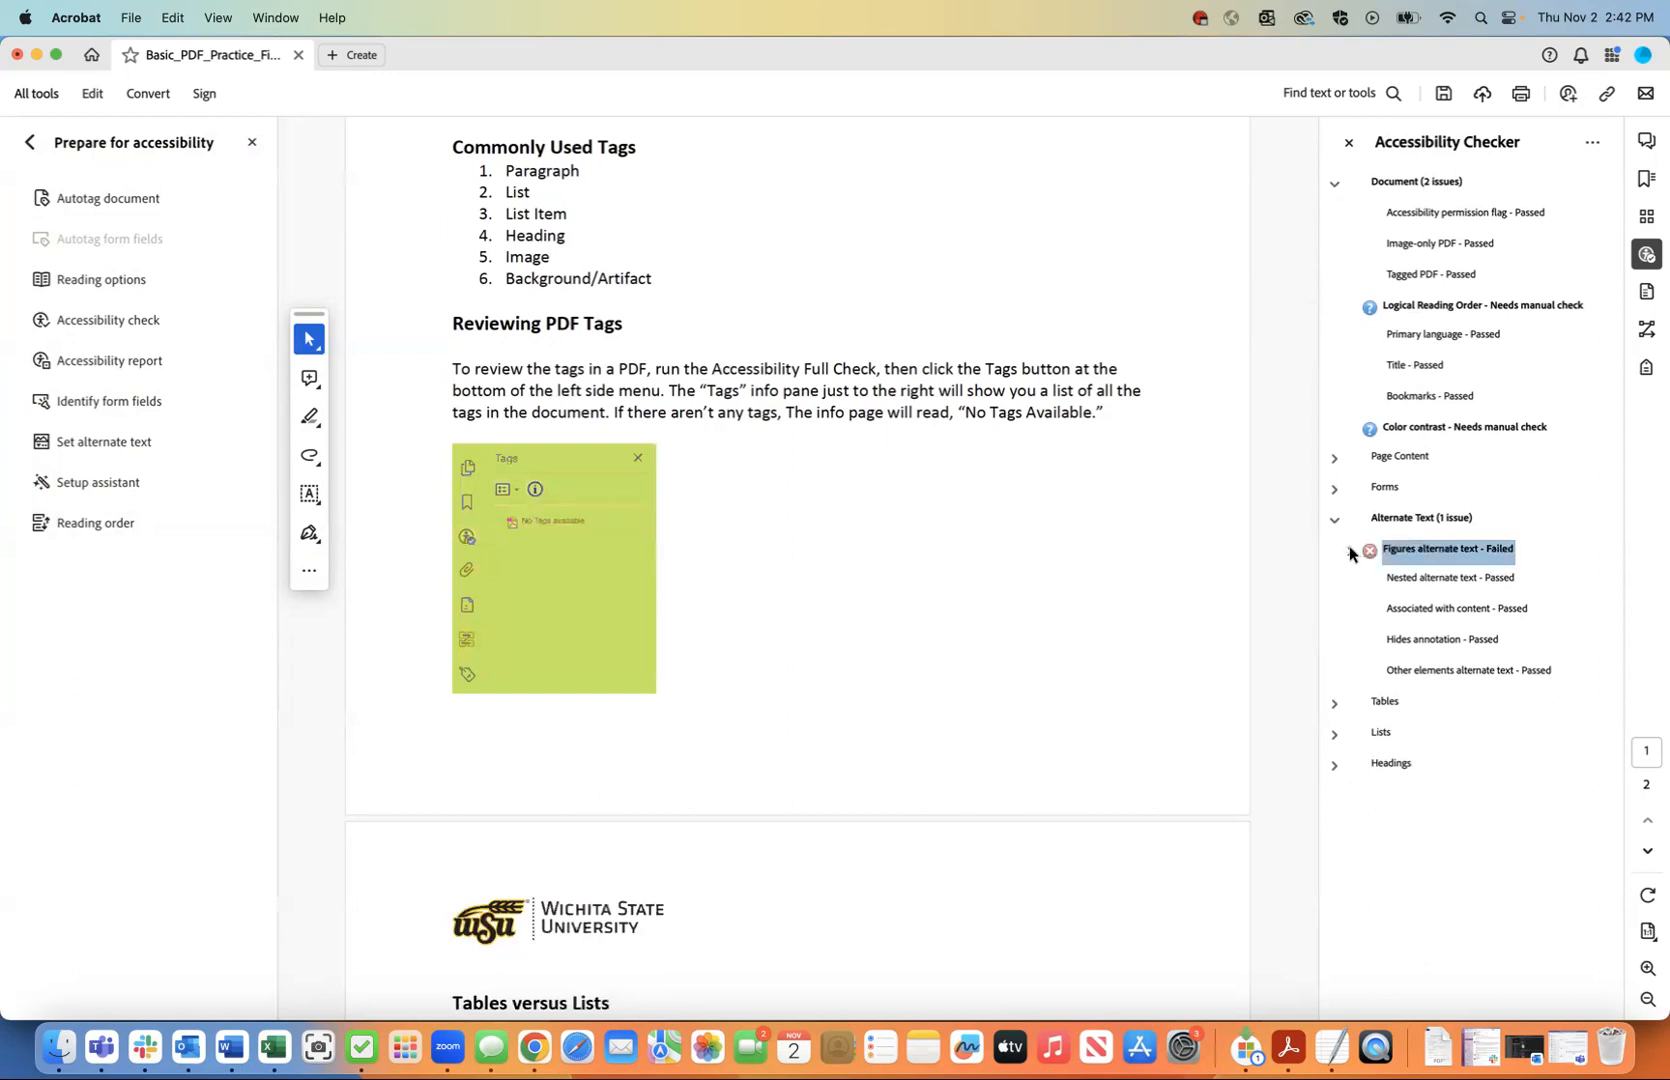
pyautogui.click(1334, 521)
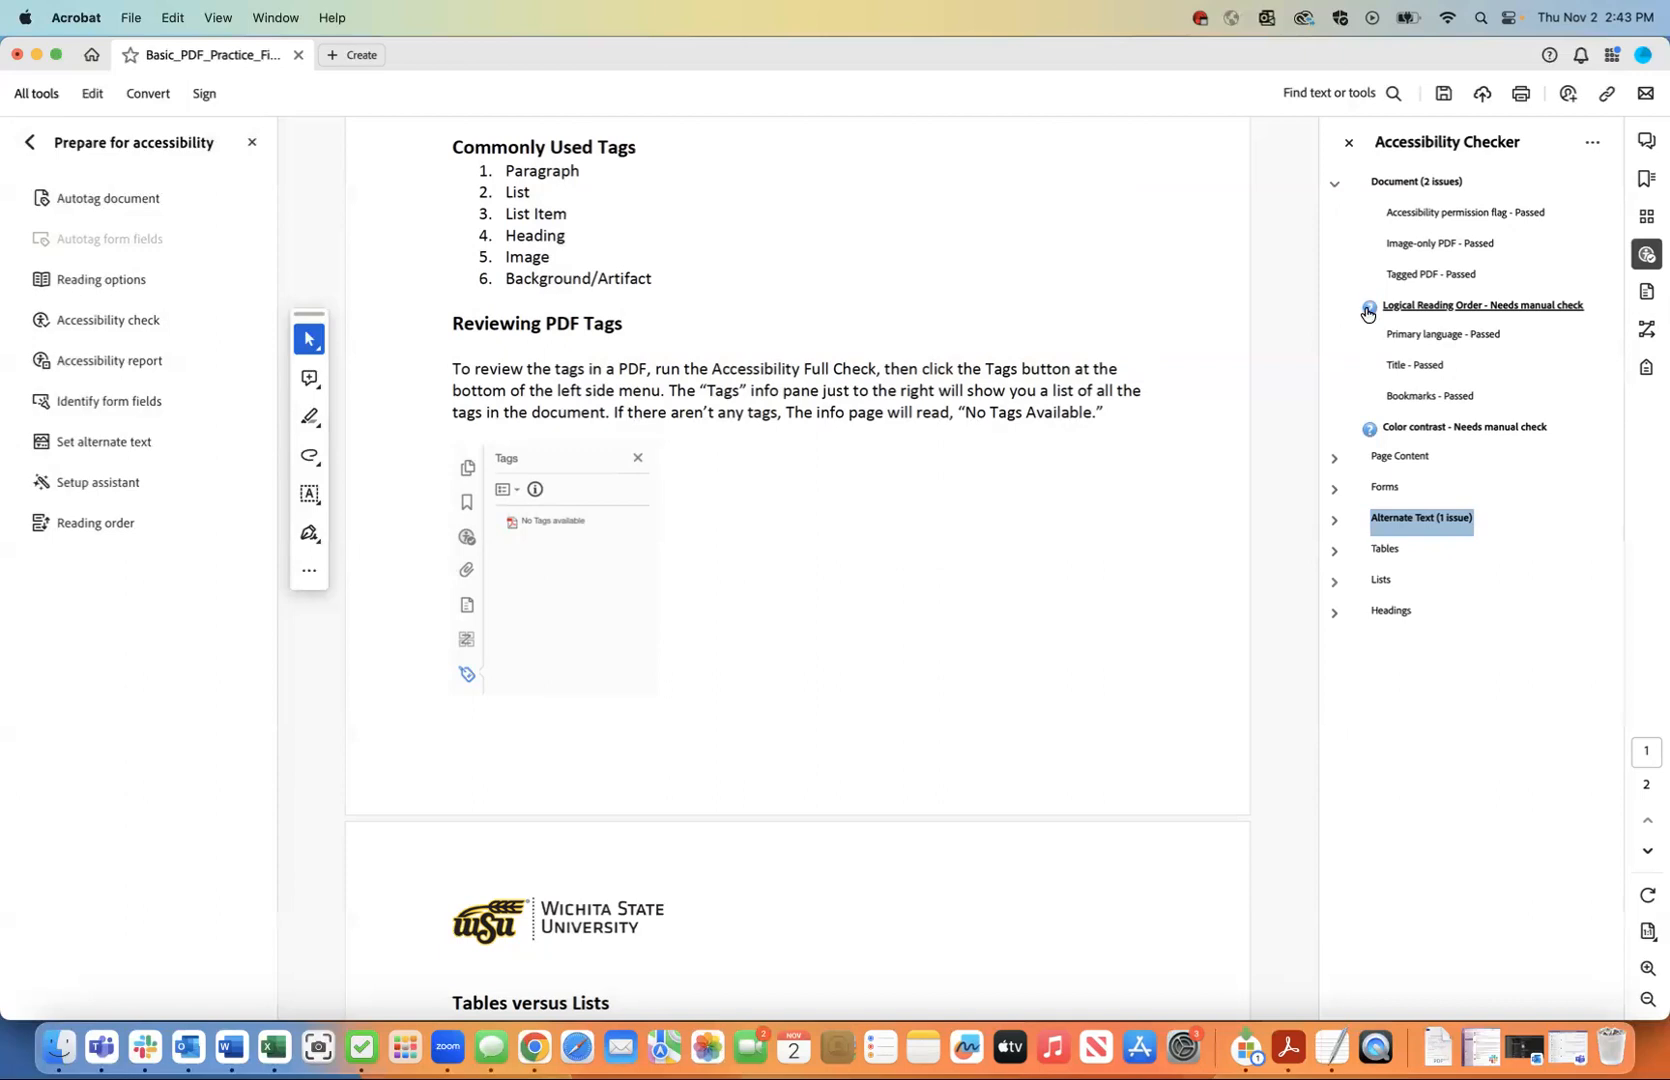
# Look over both pages and examine their numbered content order with the Reading Order tool.
pyautogui.scroll(5, 1123, 427)
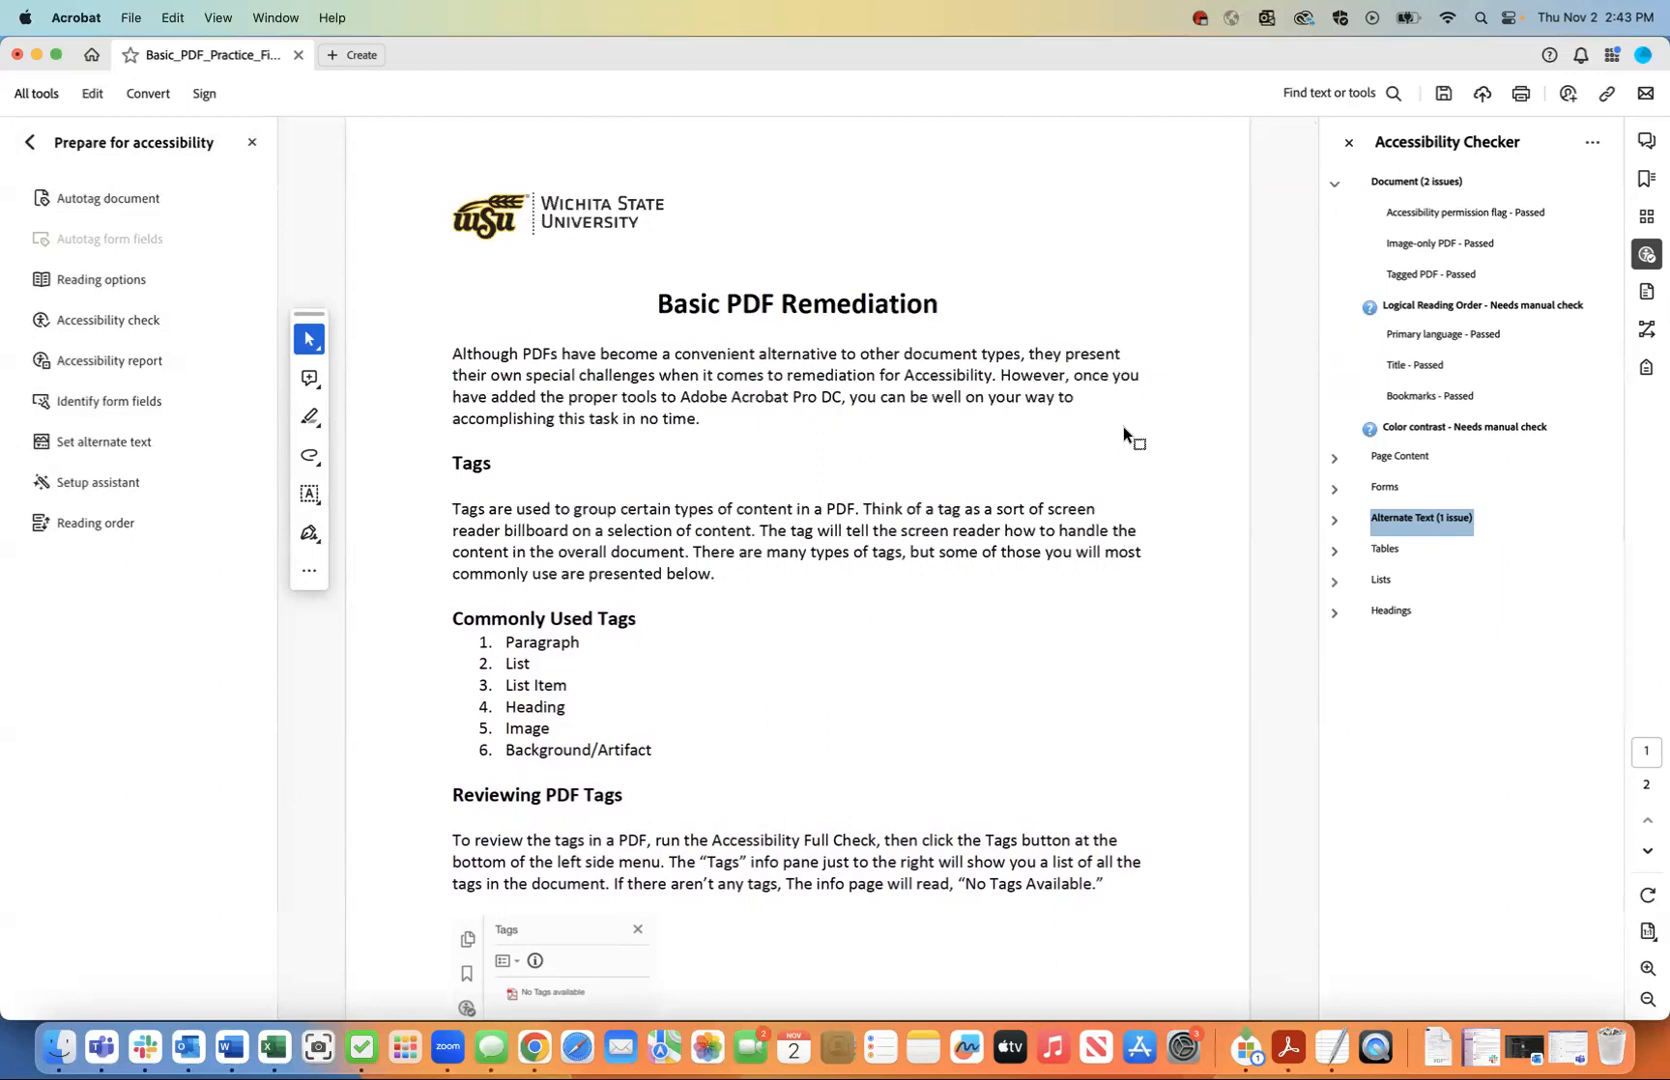
pyautogui.scroll(-15, 886, 415)
pyautogui.scroll(15, 883, 405)
pyautogui.click(105, 524)
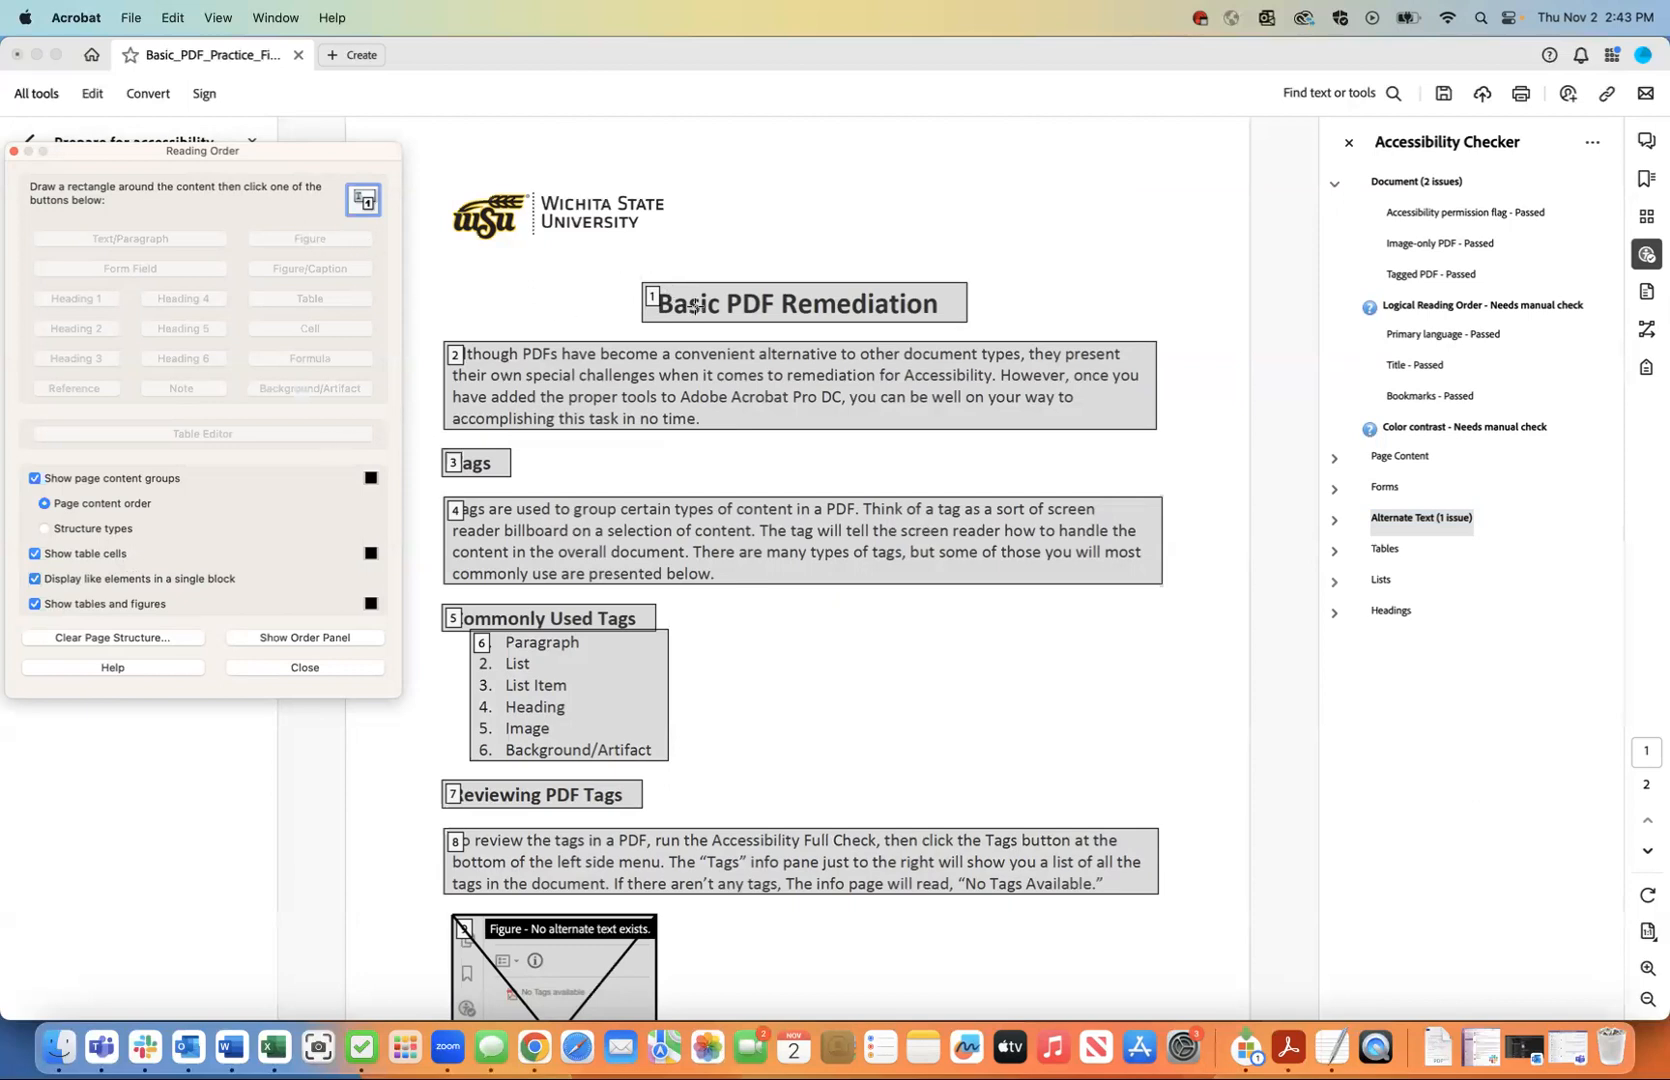
pyautogui.scroll(-5, 645, 390)
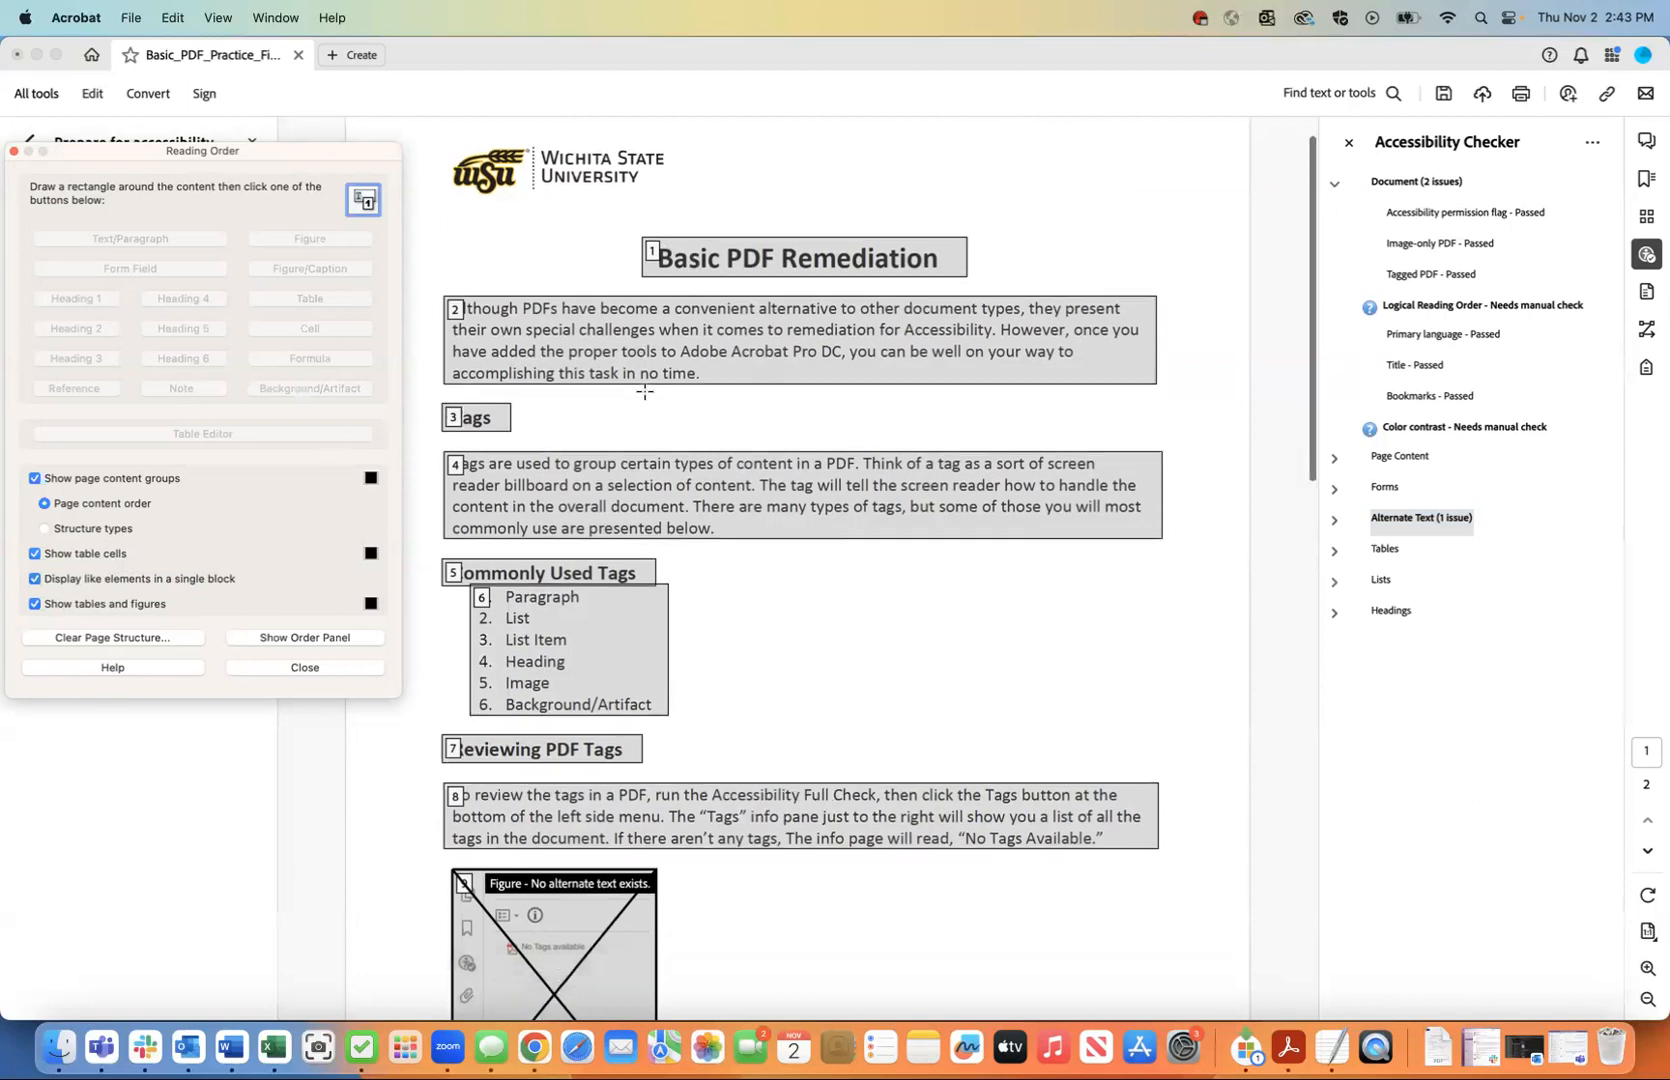
pyautogui.scroll(-18, 645, 390)
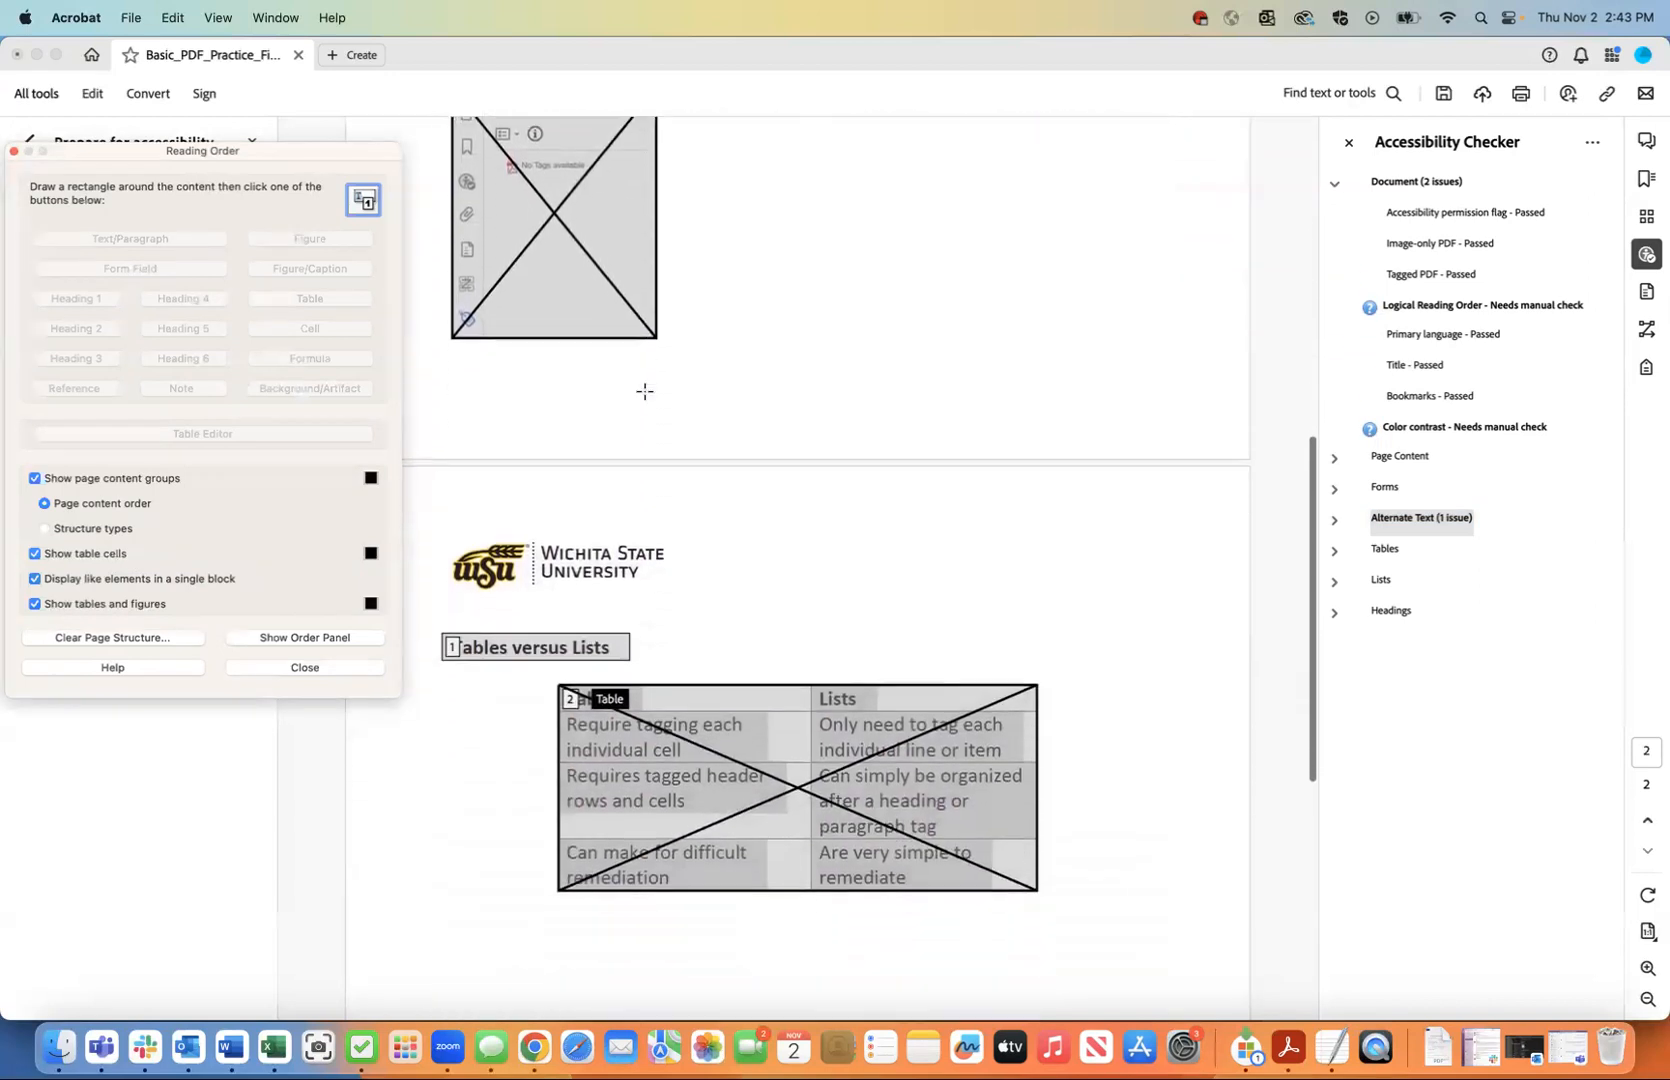
pyautogui.scroll(-9, 645, 390)
pyautogui.scroll(20, 645, 390)
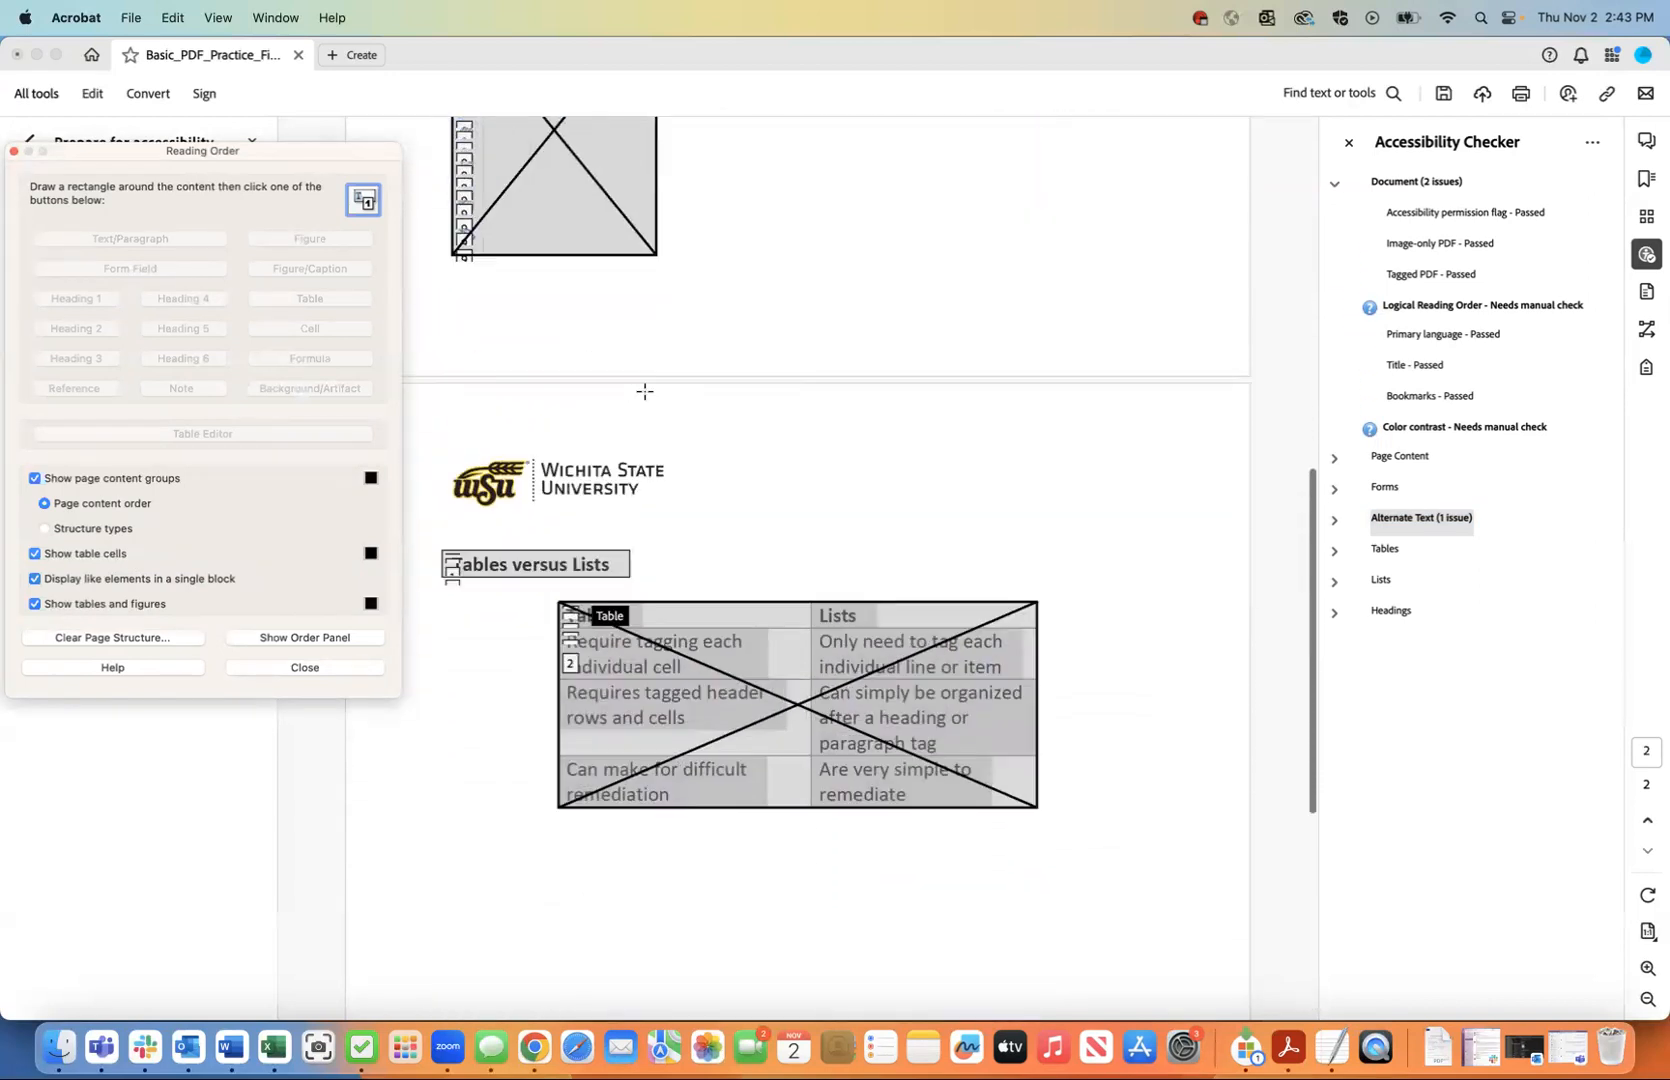
pyautogui.scroll(10, 645, 390)
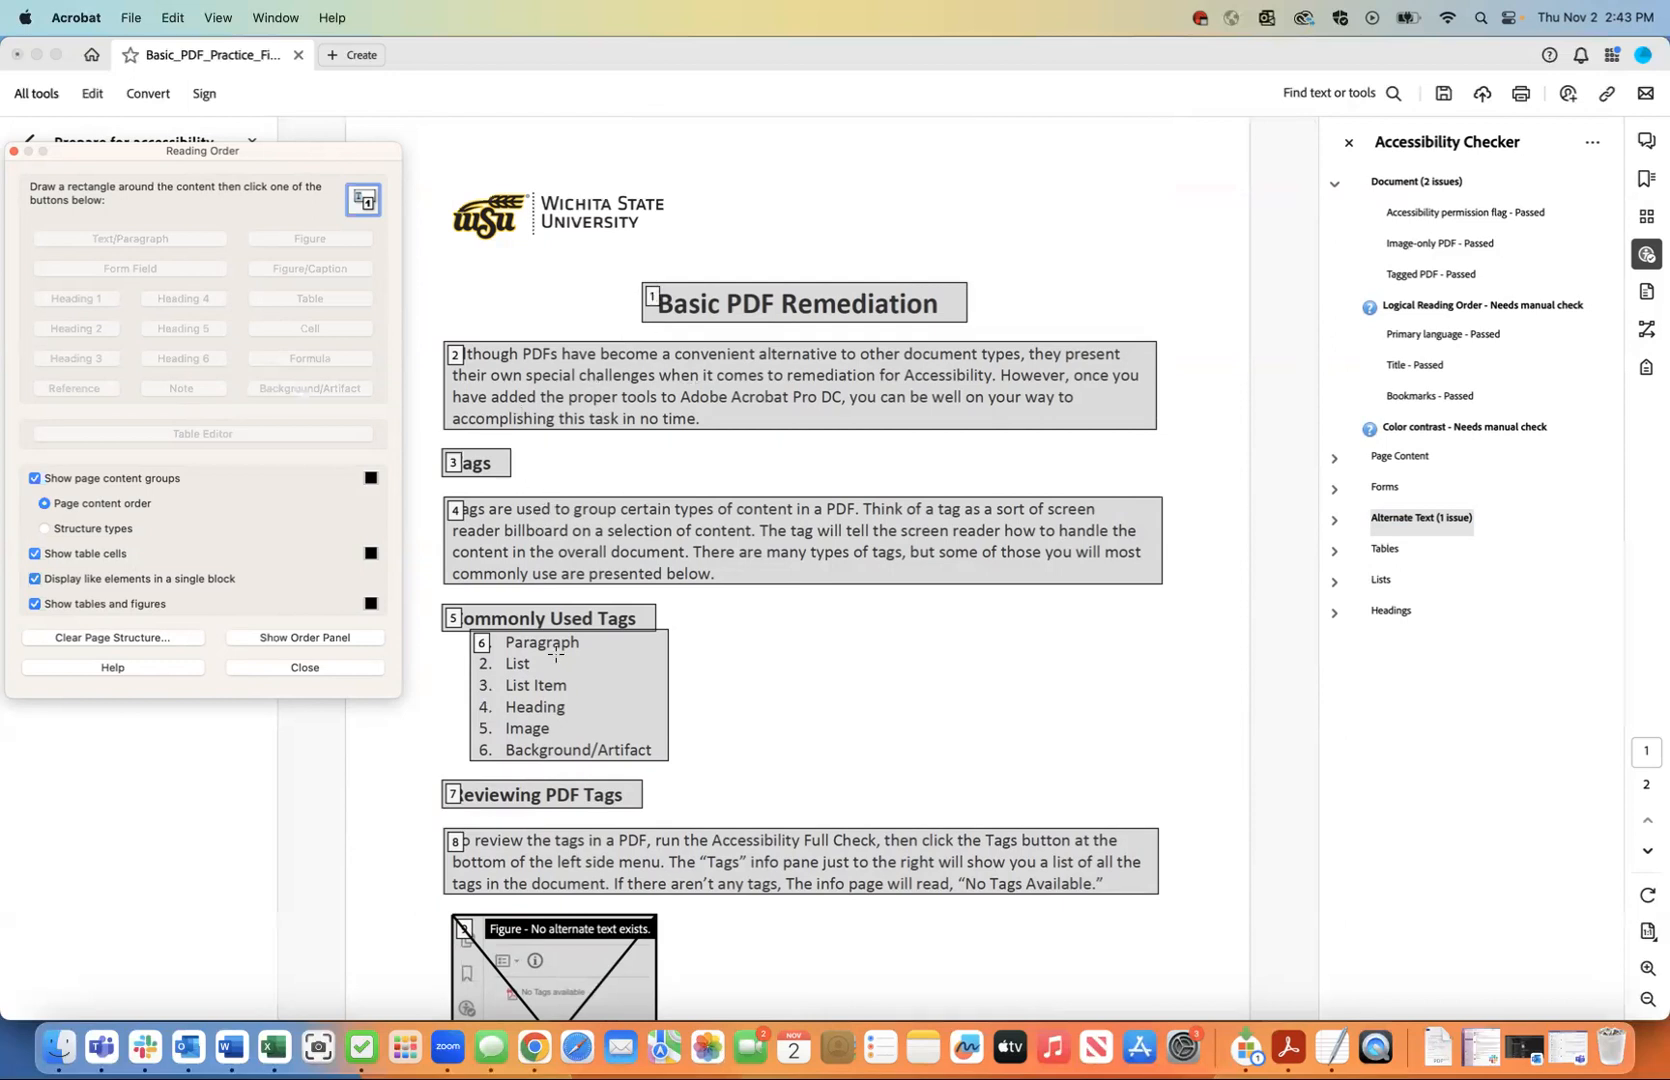
pyautogui.scroll(-5, 585, 746)
pyautogui.scroll(-15, 585, 746)
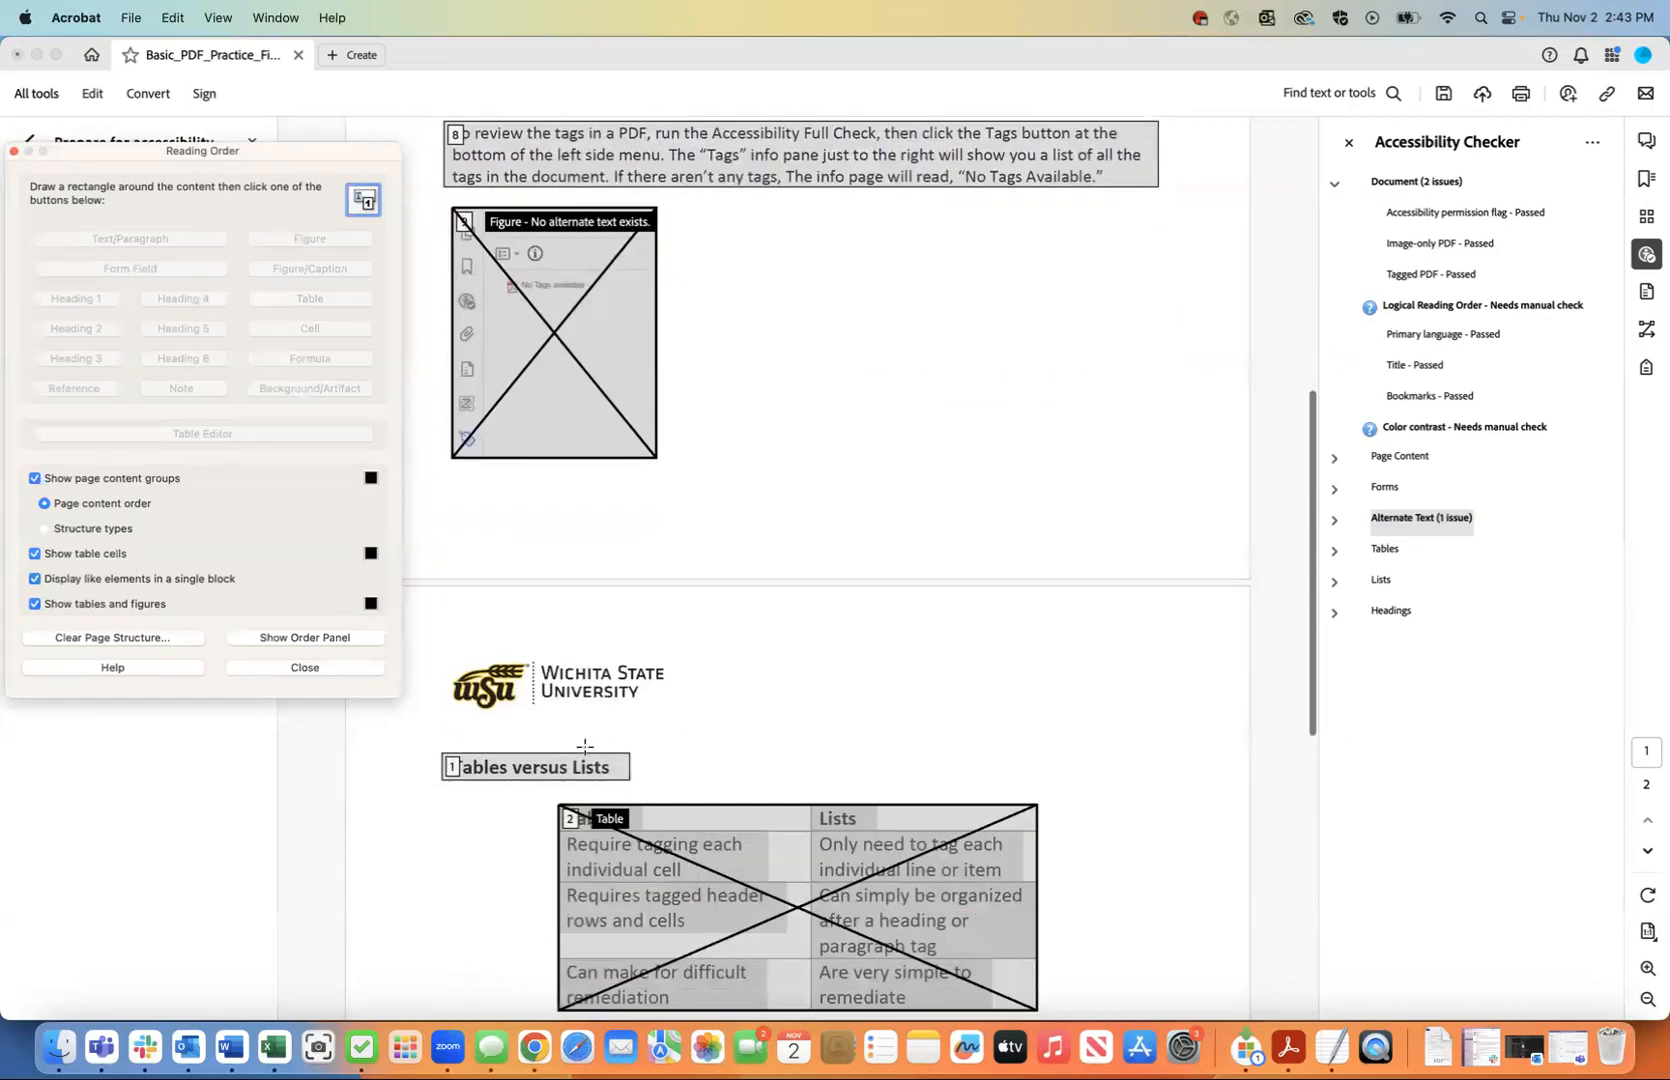
pyautogui.scroll(20, 585, 746)
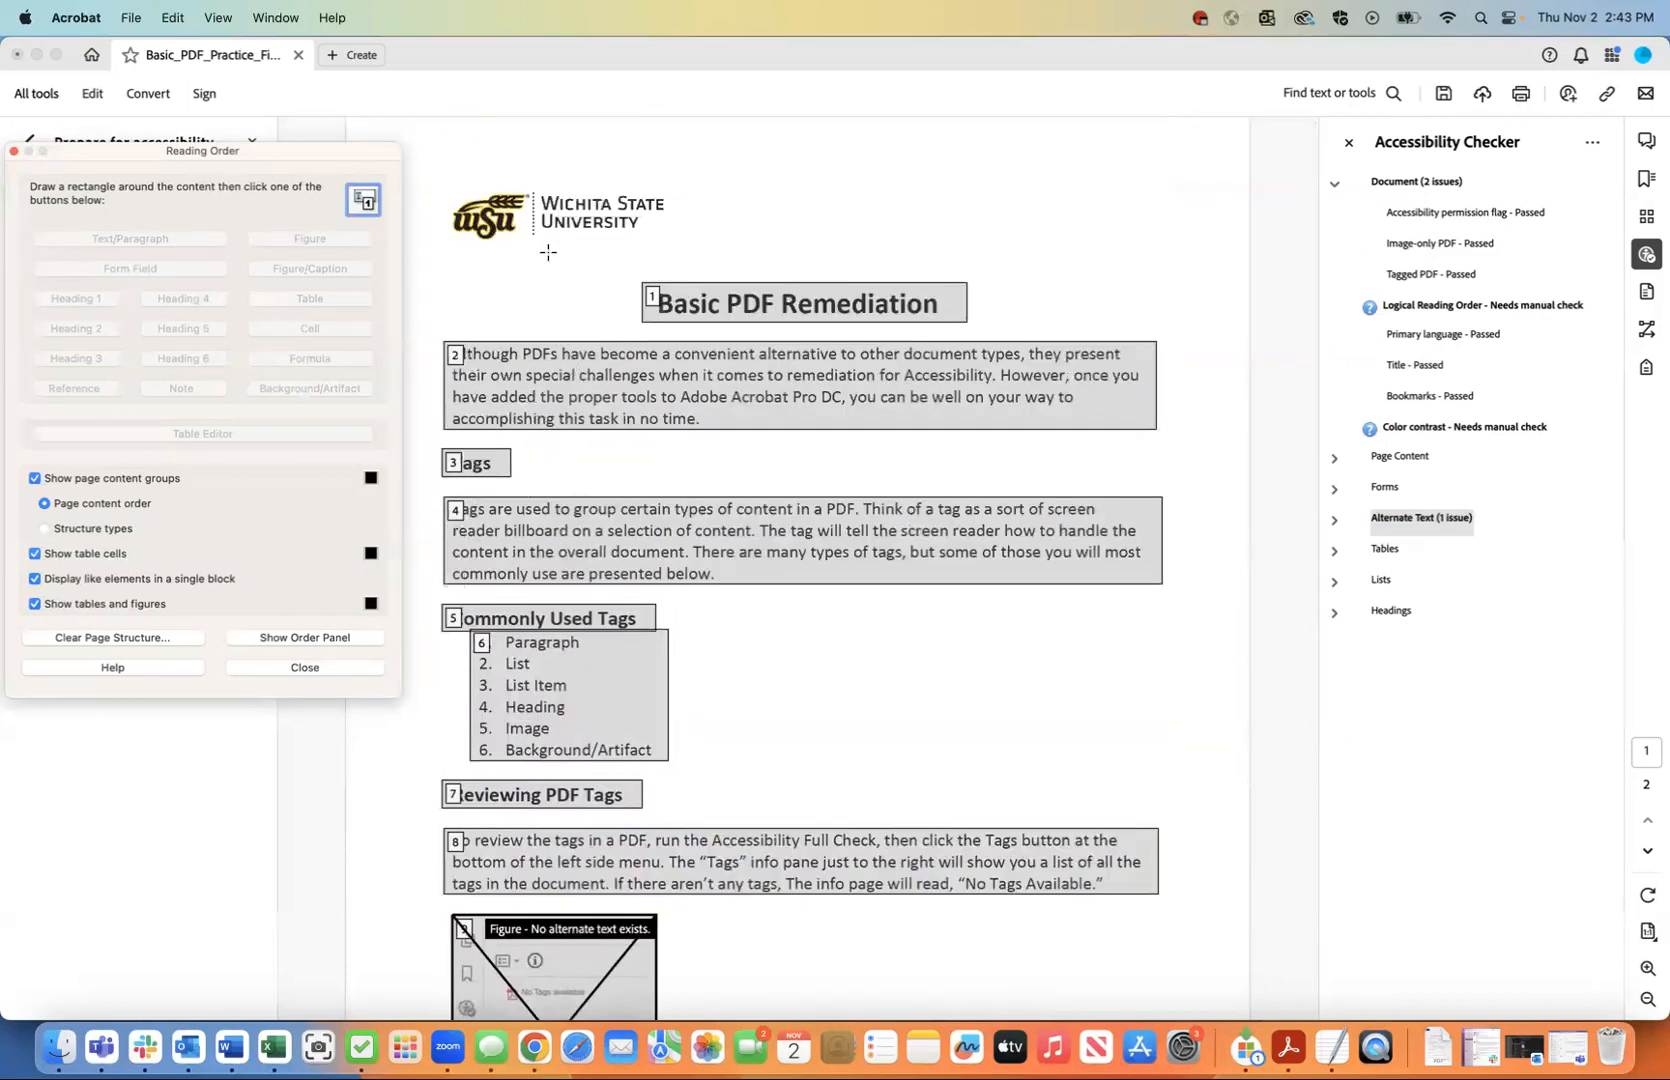
pyautogui.scroll(-15, 571, 240)
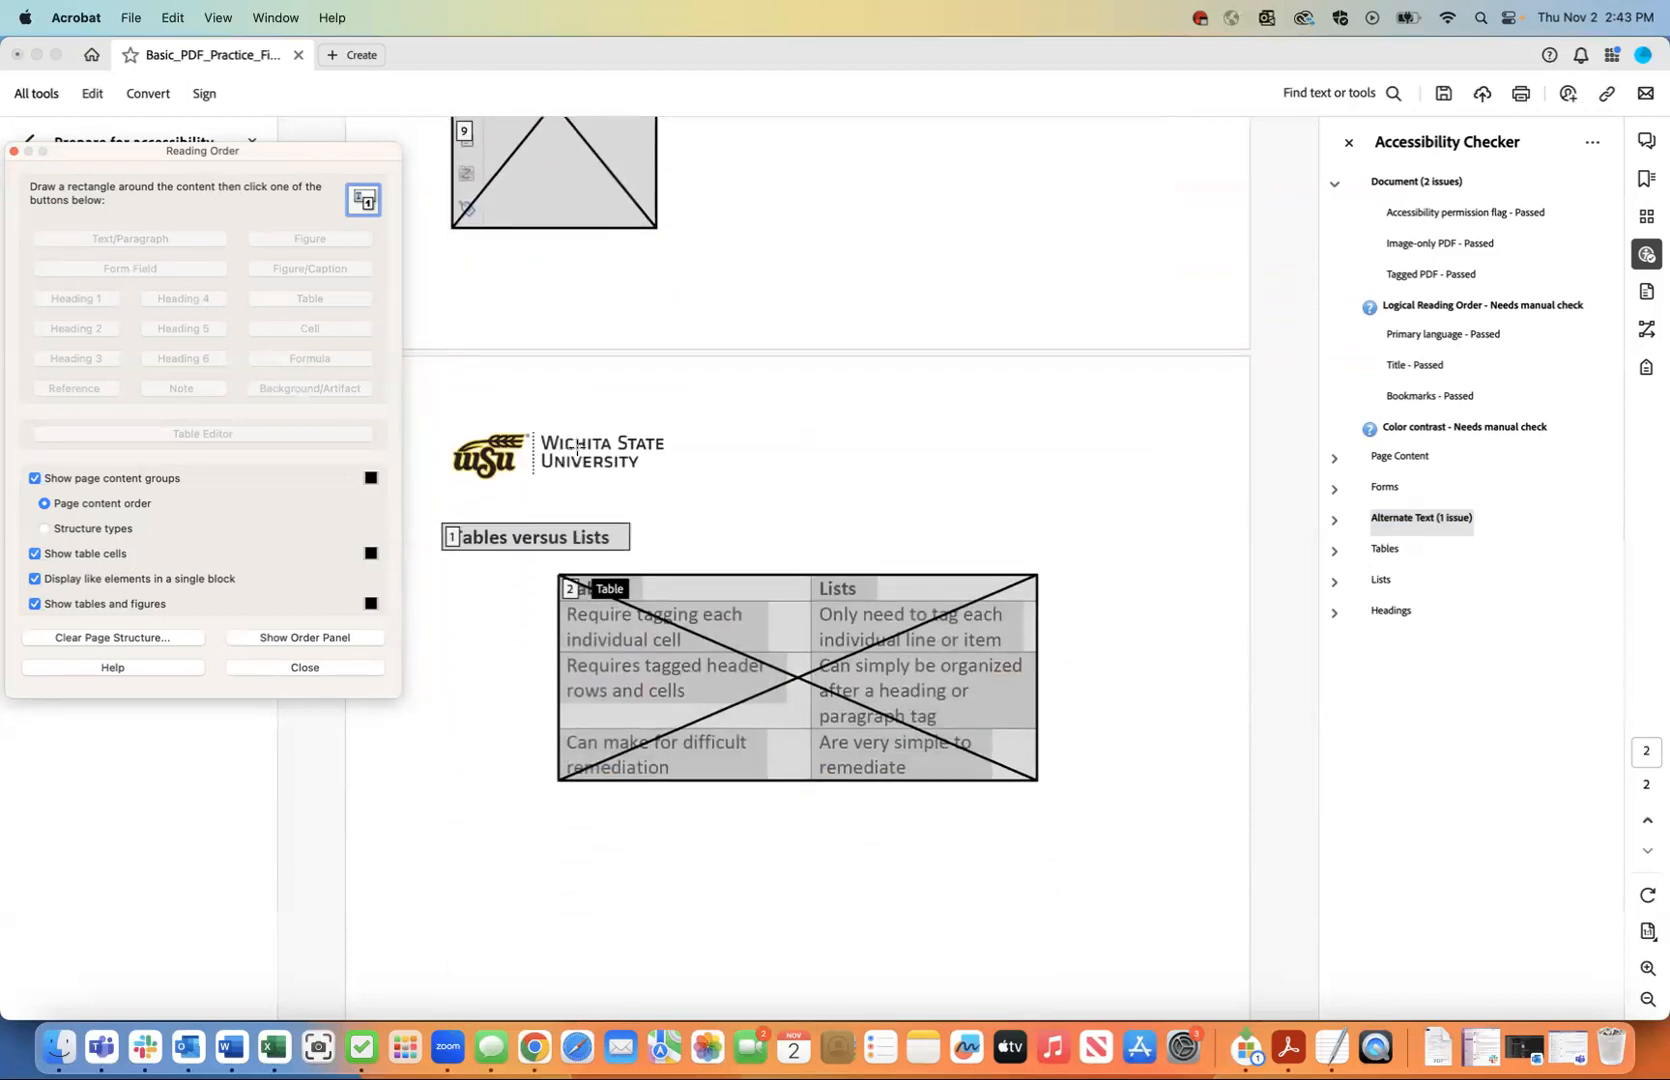
pyautogui.scroll(15, 577, 450)
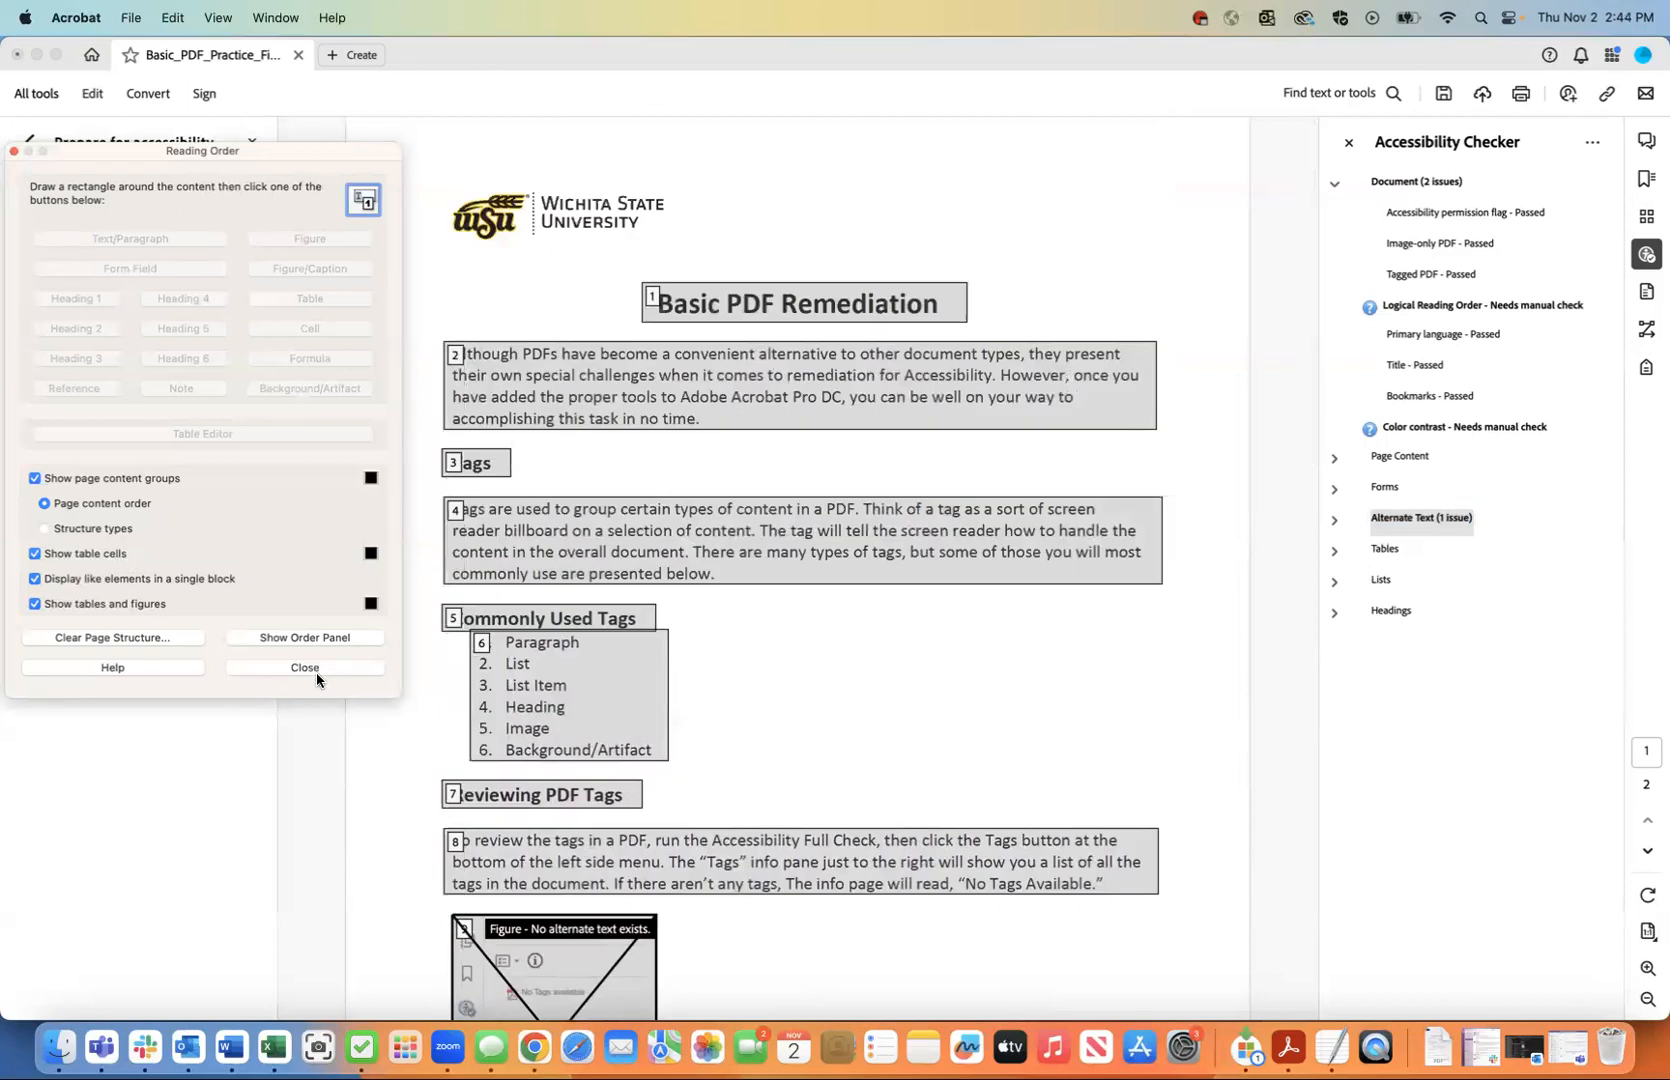
# Show the accessibility tags tree, highlight the whole Document tag's content, and collapse all five Sect tags.
pyautogui.click(1641, 368)
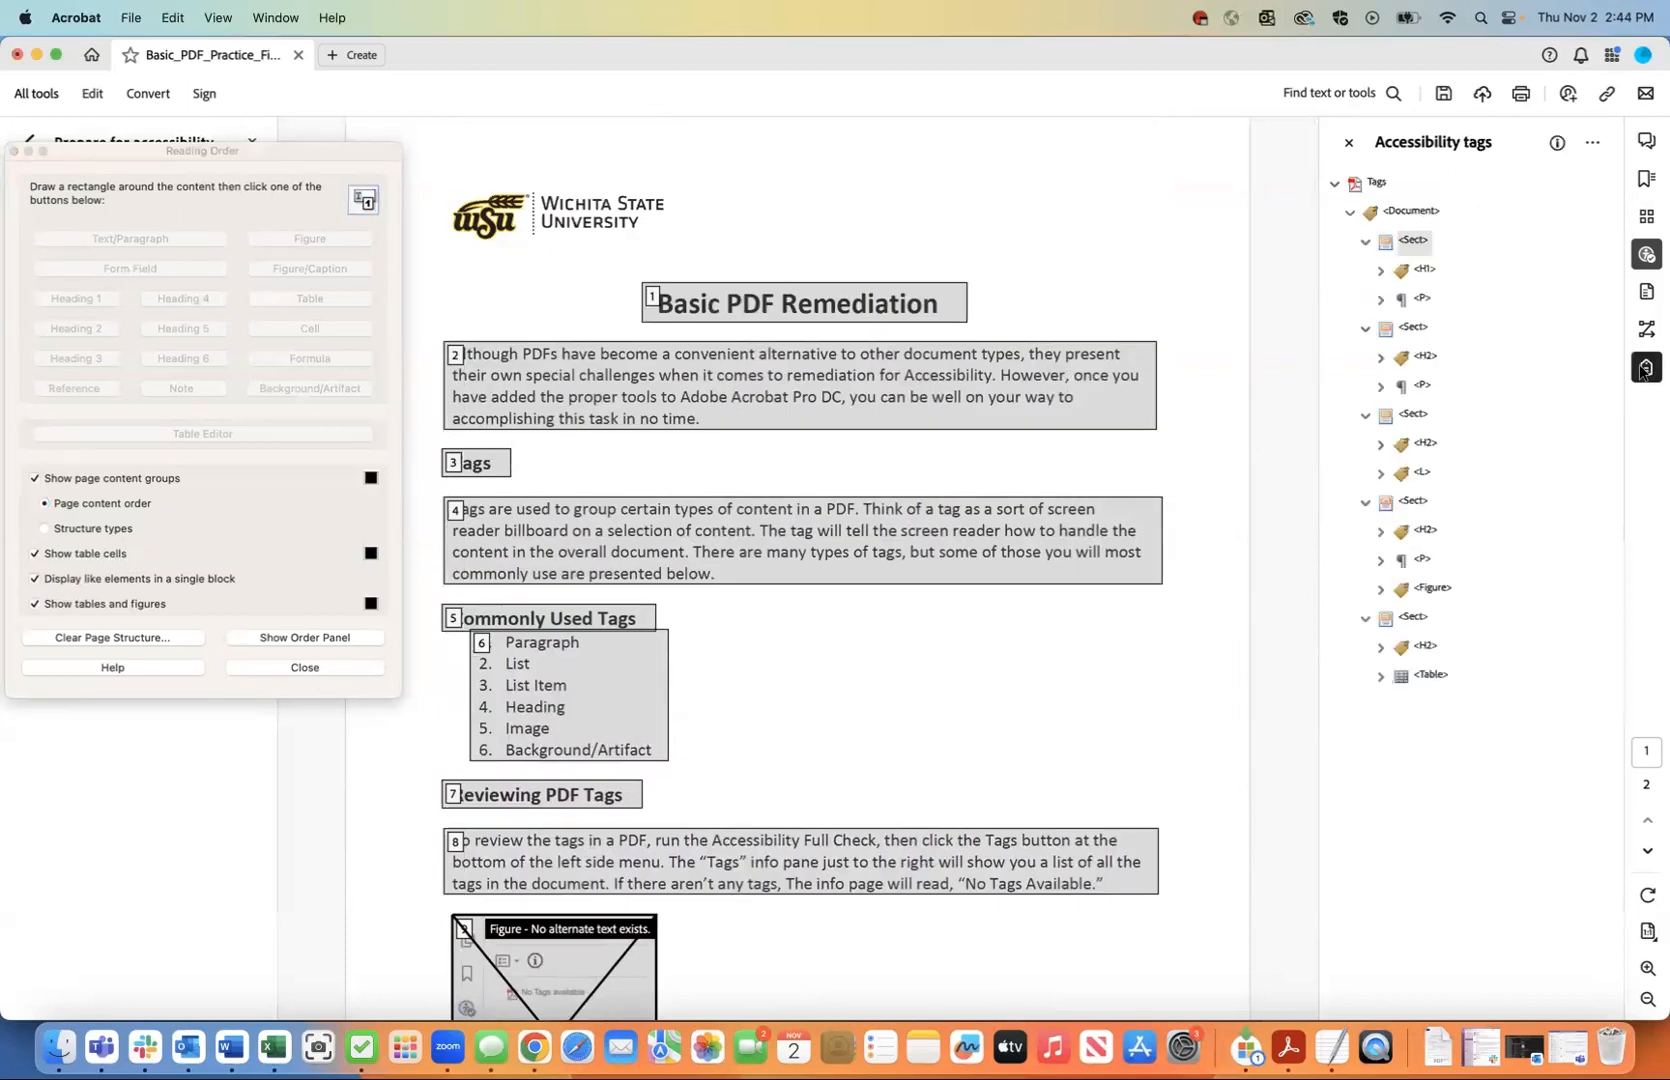
pyautogui.click(1407, 215)
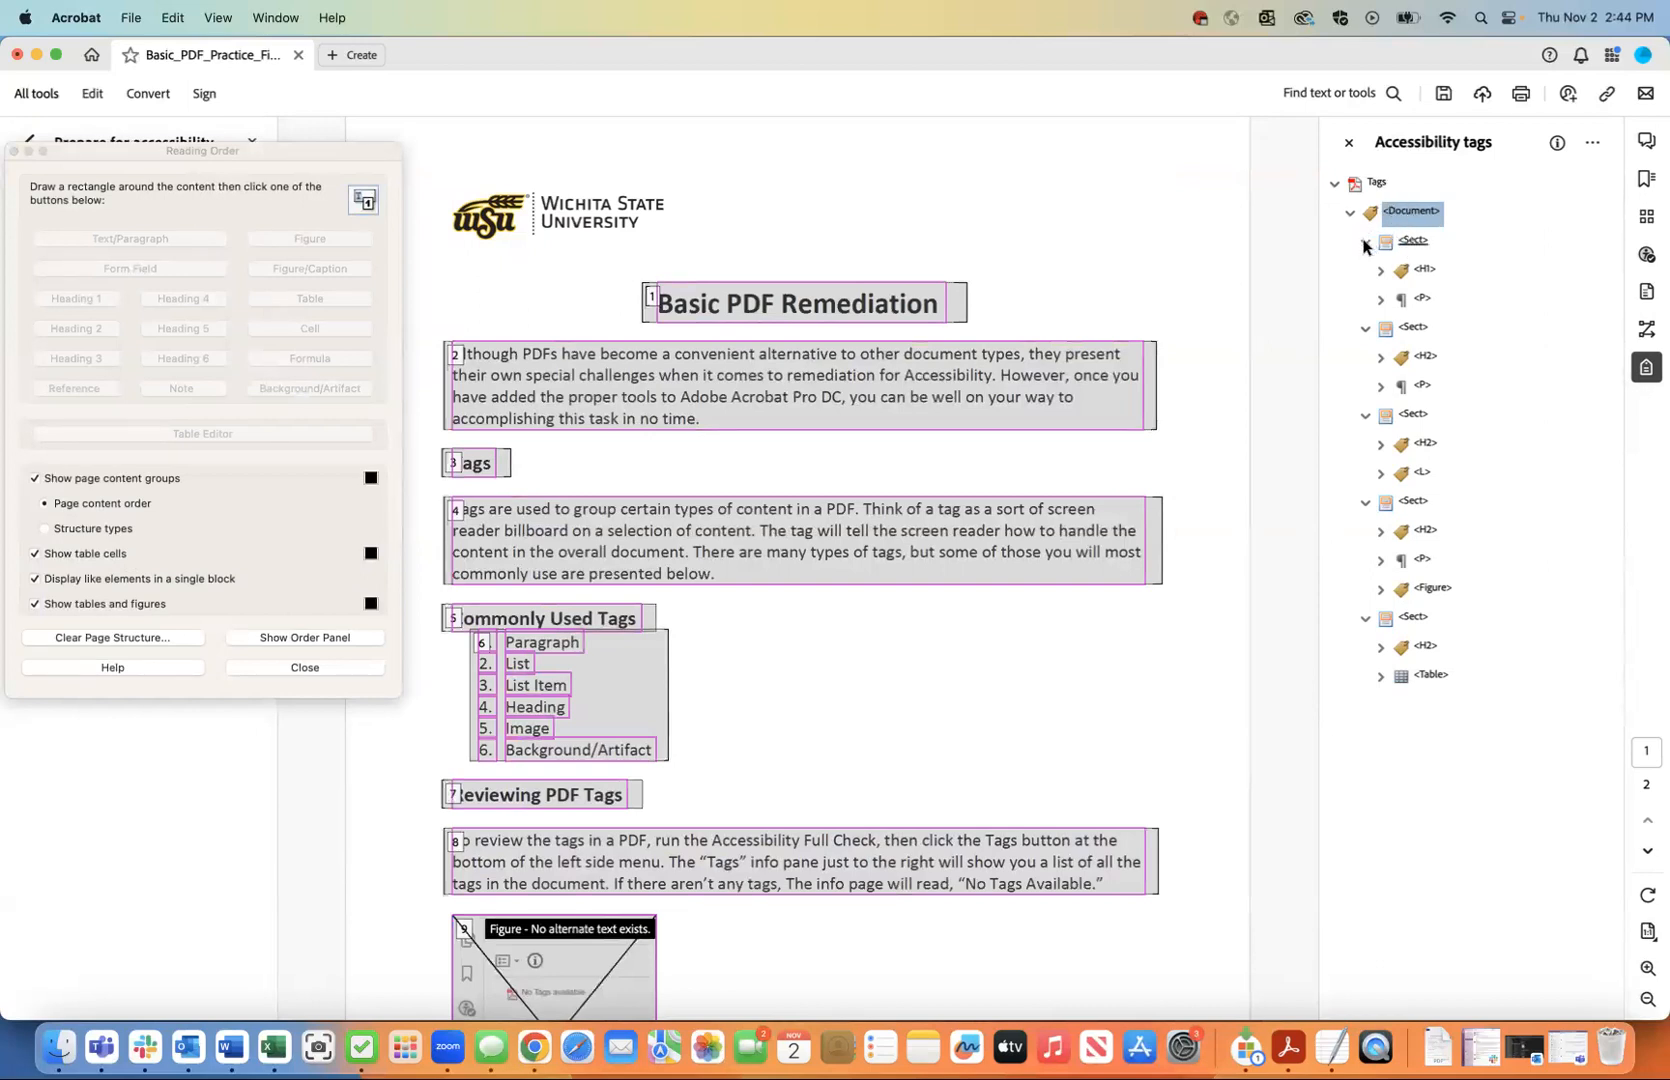
pyautogui.click(1365, 241)
pyautogui.click(1365, 270)
pyautogui.click(1363, 299)
pyautogui.click(1365, 328)
pyautogui.click(1365, 357)
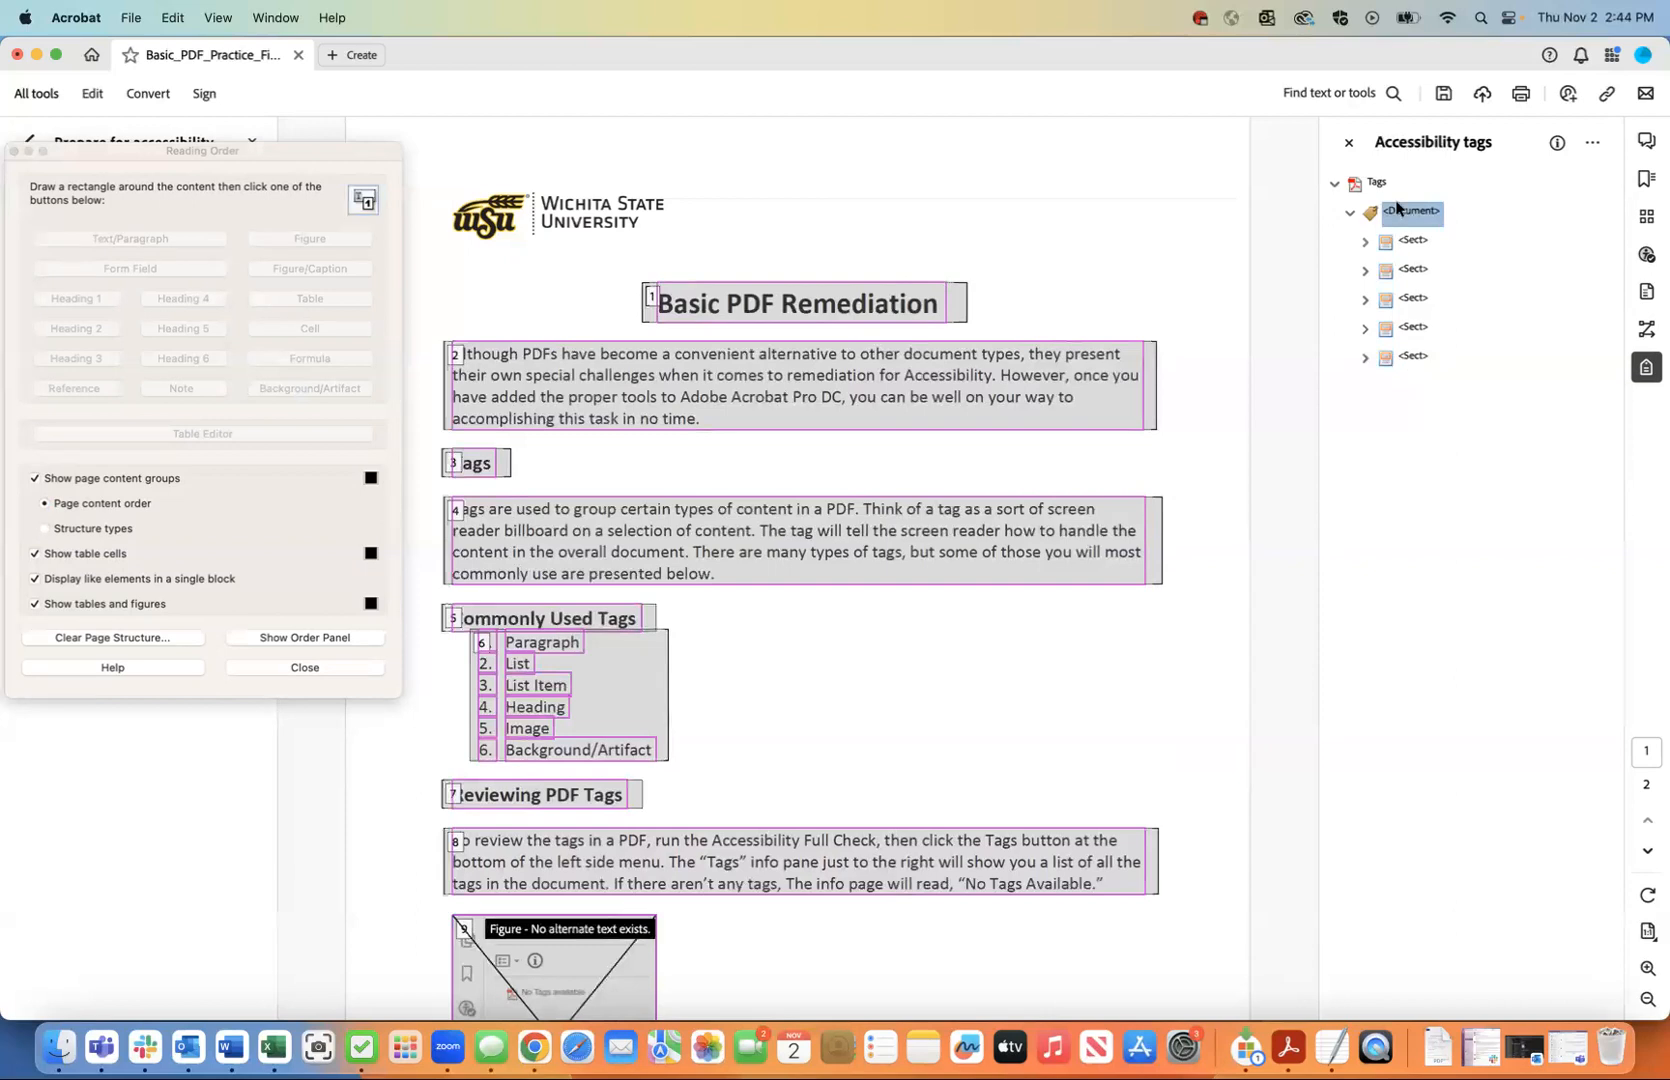
# Step through the five collapsed Sect tags to examine the content each one groups, and return to the first.
pyautogui.click(1412, 242)
pyautogui.press('Down')
pyautogui.press('Down')
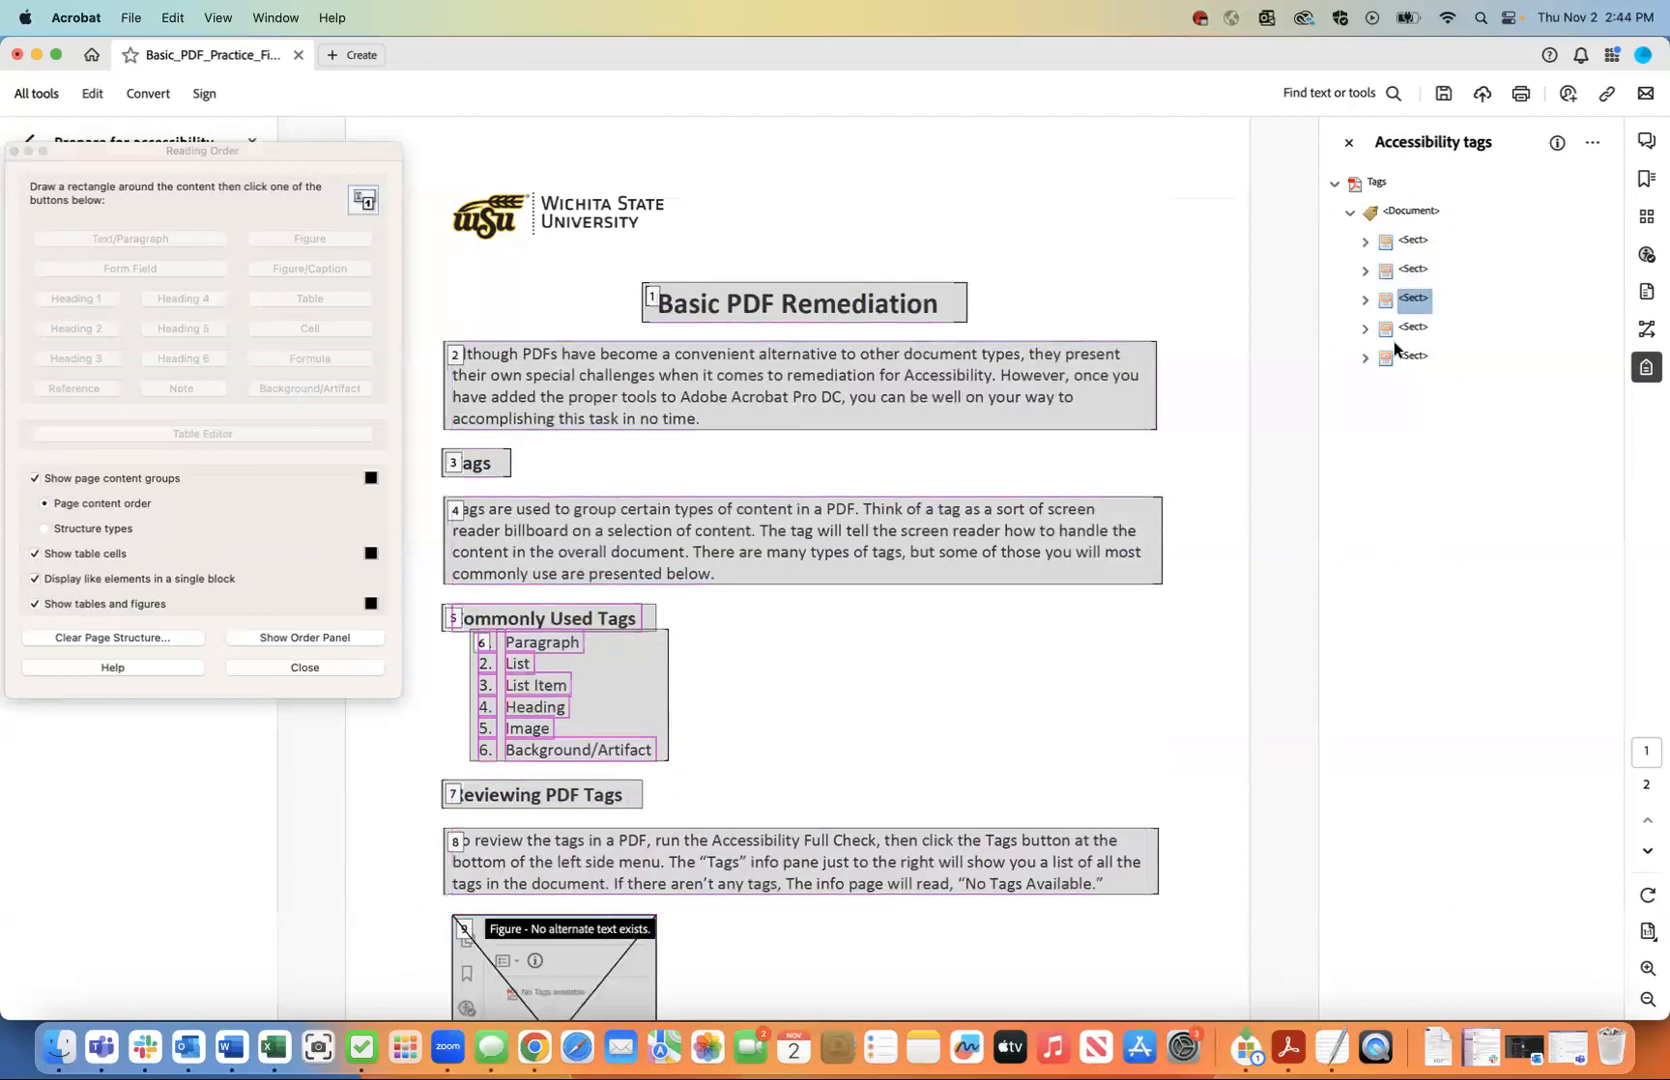
pyautogui.press('Down')
pyautogui.press('Down')
pyautogui.press('Up')
pyautogui.press('Up')
pyautogui.press('Up')
pyautogui.press('Up')
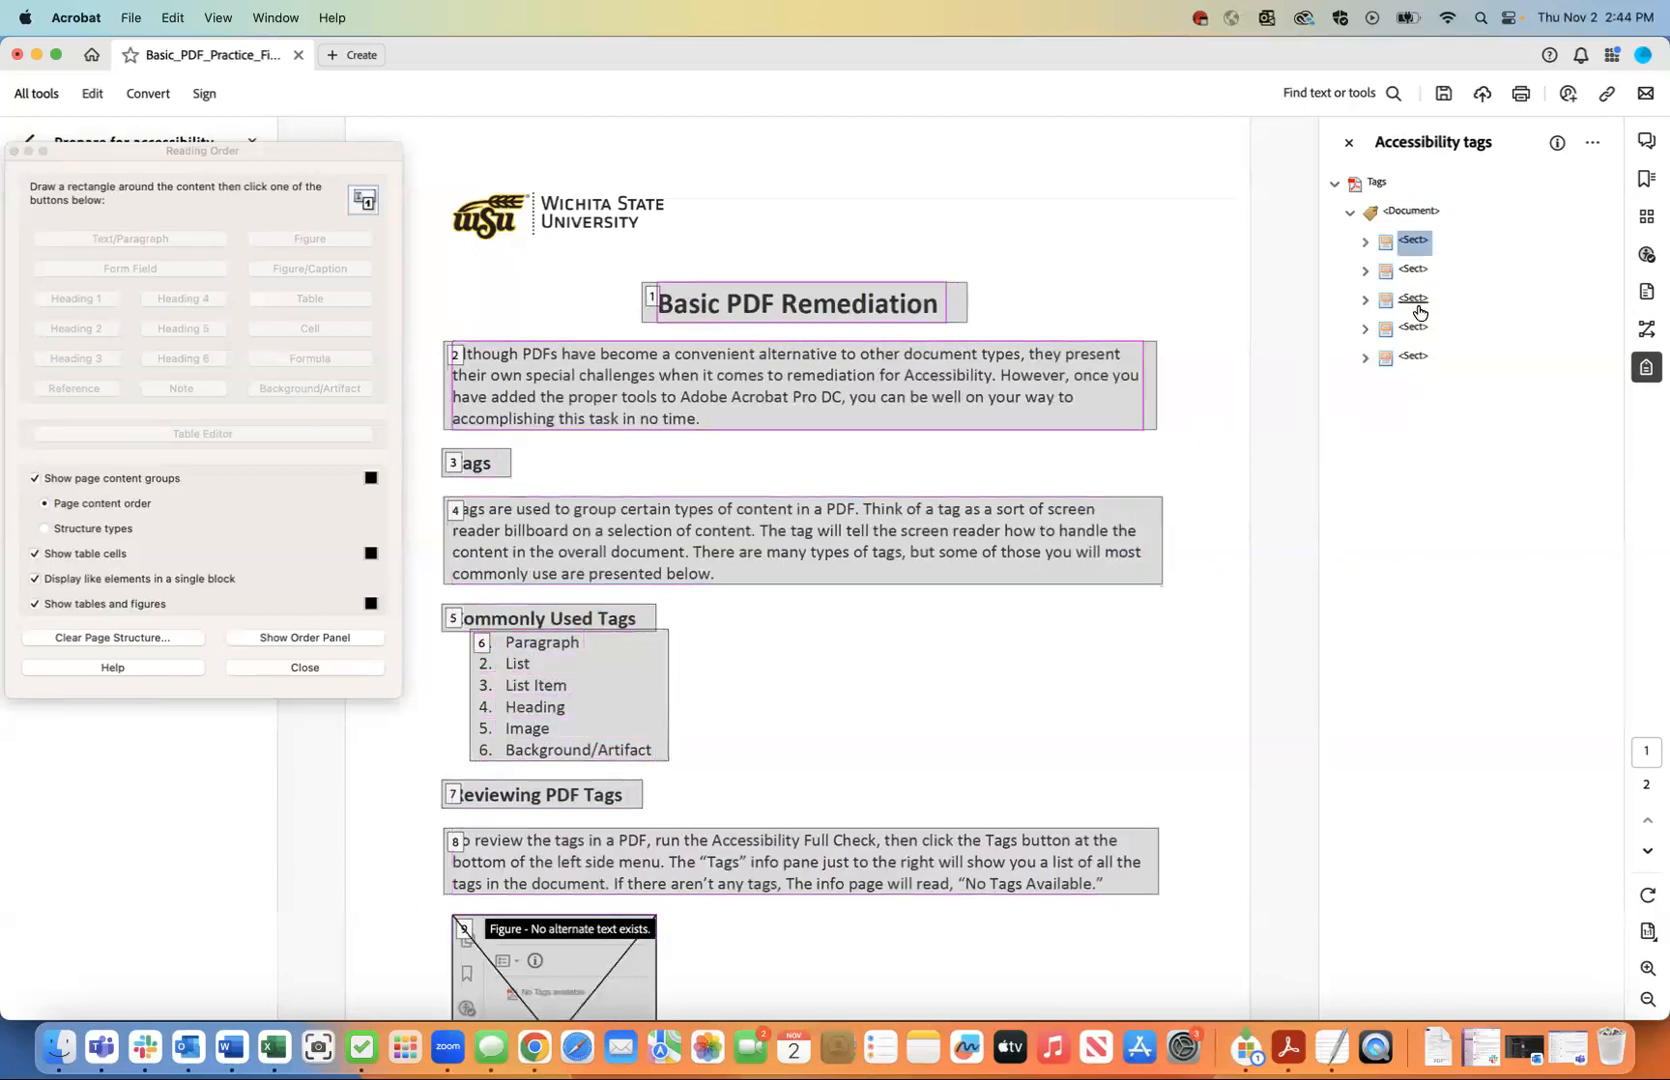
# Expand the first Sect tag and alternate between its P and H1 tags to examine the content they mark.
pyautogui.click(1365, 242)
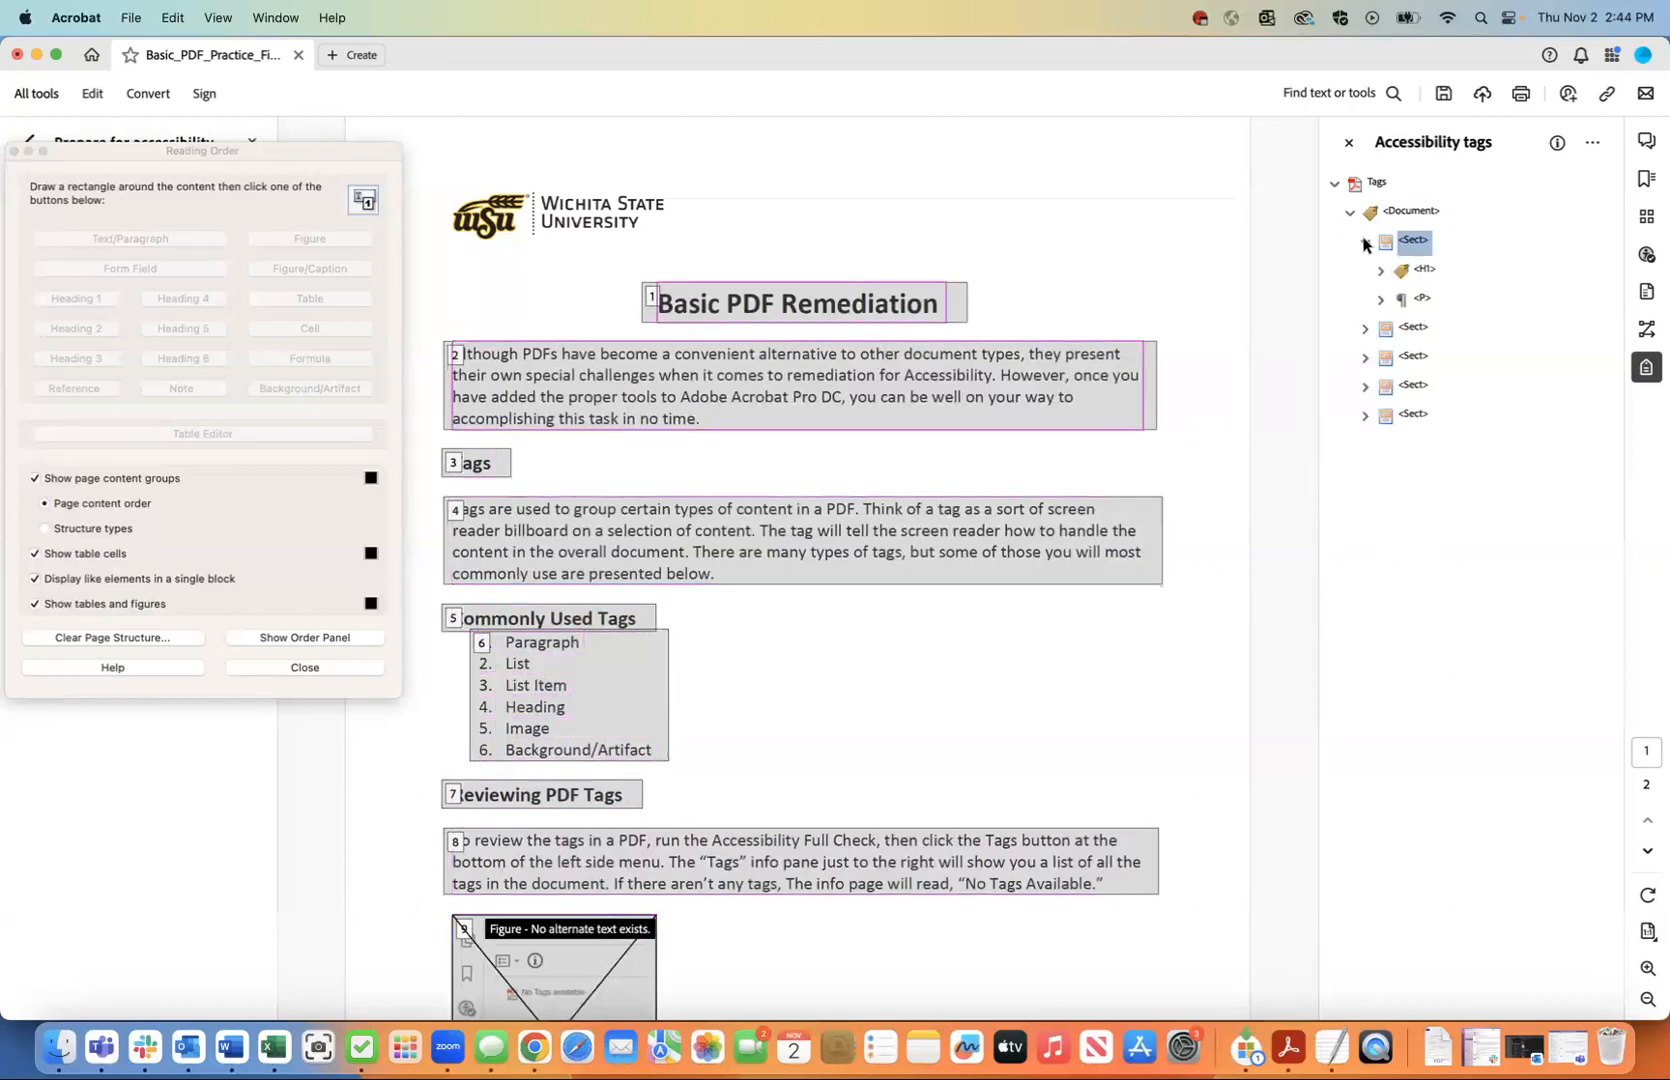
pyautogui.click(1427, 306)
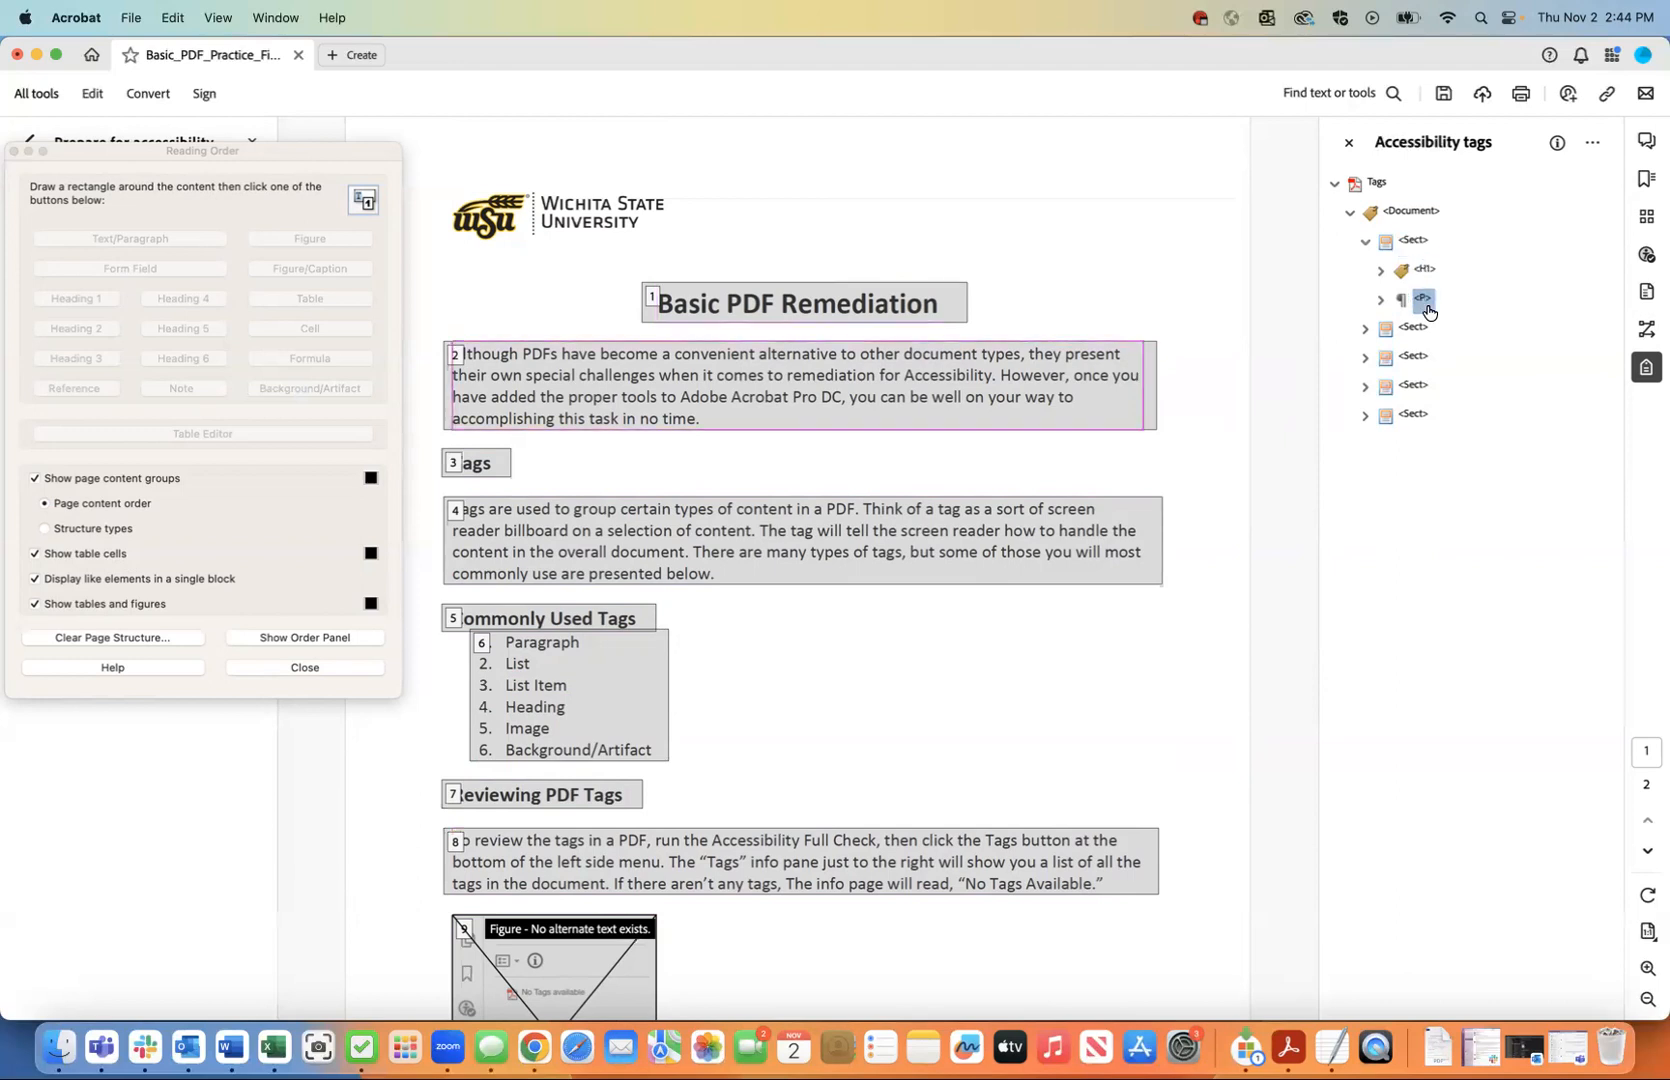
pyautogui.press('Up')
pyautogui.press('Down')
pyautogui.press('Up')
pyautogui.press('Down')
pyautogui.scroll(-2, 872, 396)
pyautogui.scroll(2, 872, 398)
# Examine the first Sect's own extent and its H1 and P tags, and look over the rest of page 1.
pyautogui.click(1413, 243)
pyautogui.click(1422, 273)
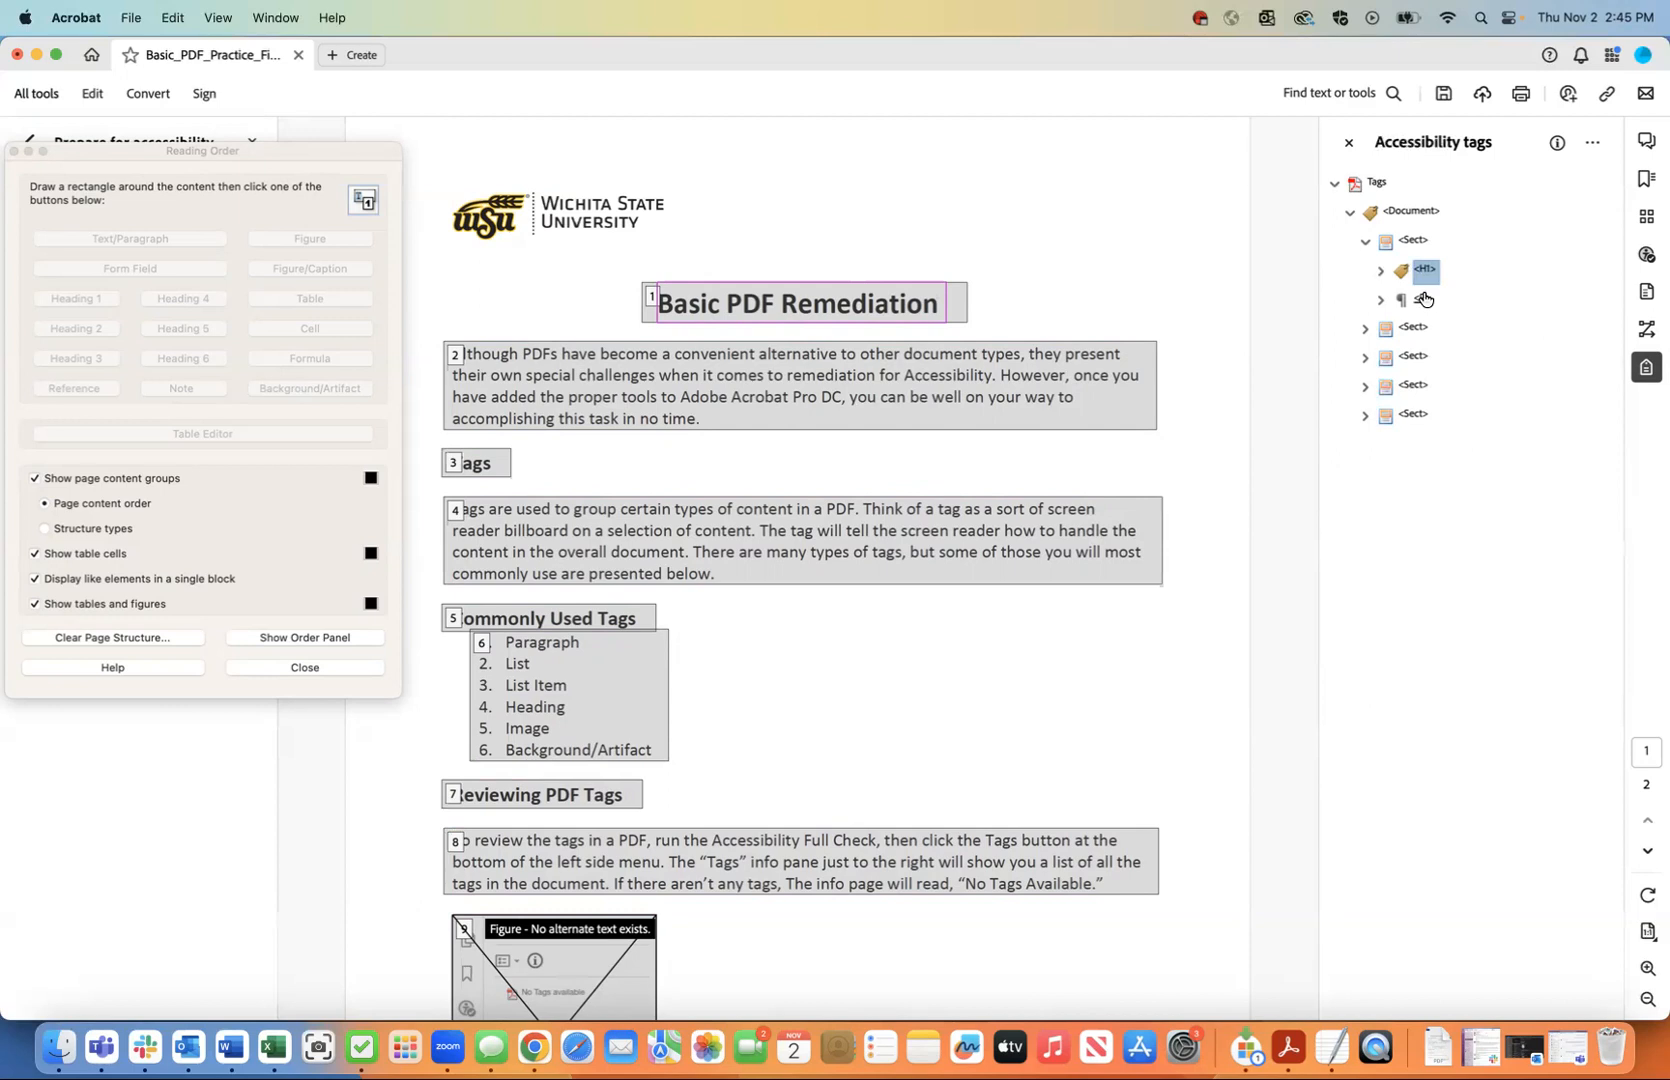
pyautogui.click(1423, 300)
pyautogui.click(1424, 272)
pyautogui.scroll(-5, 1159, 421)
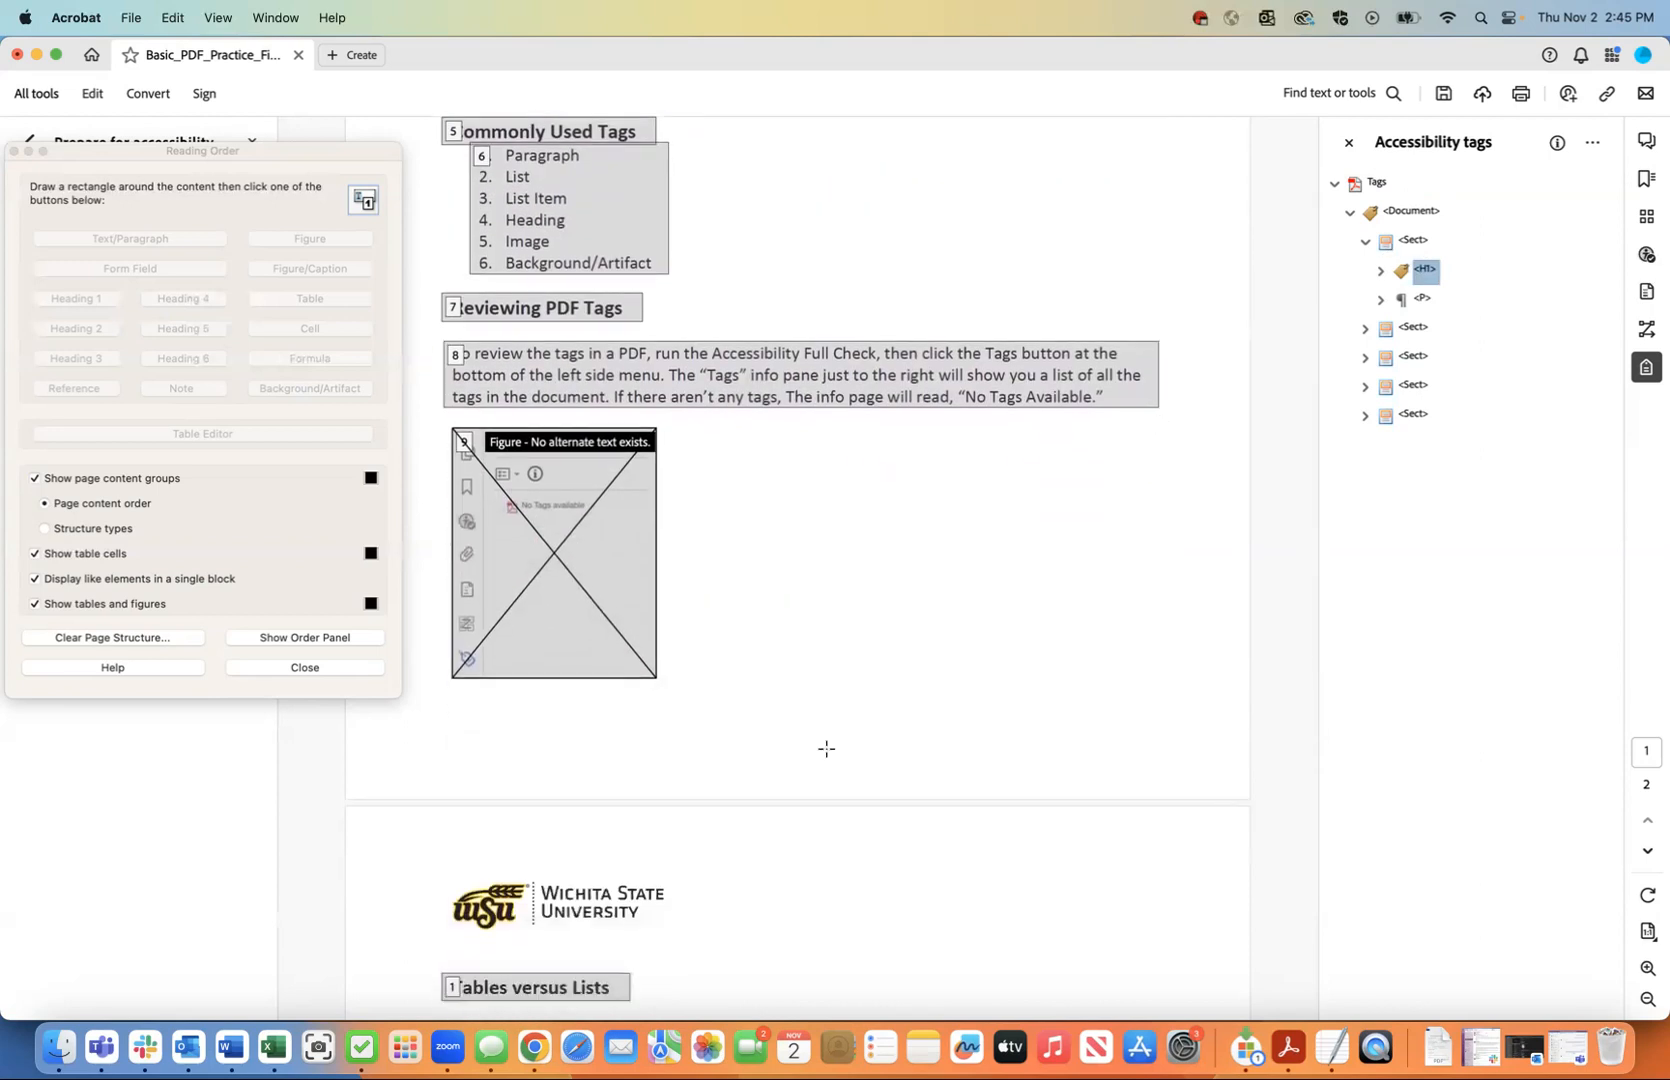
pyautogui.scroll(5, 820, 690)
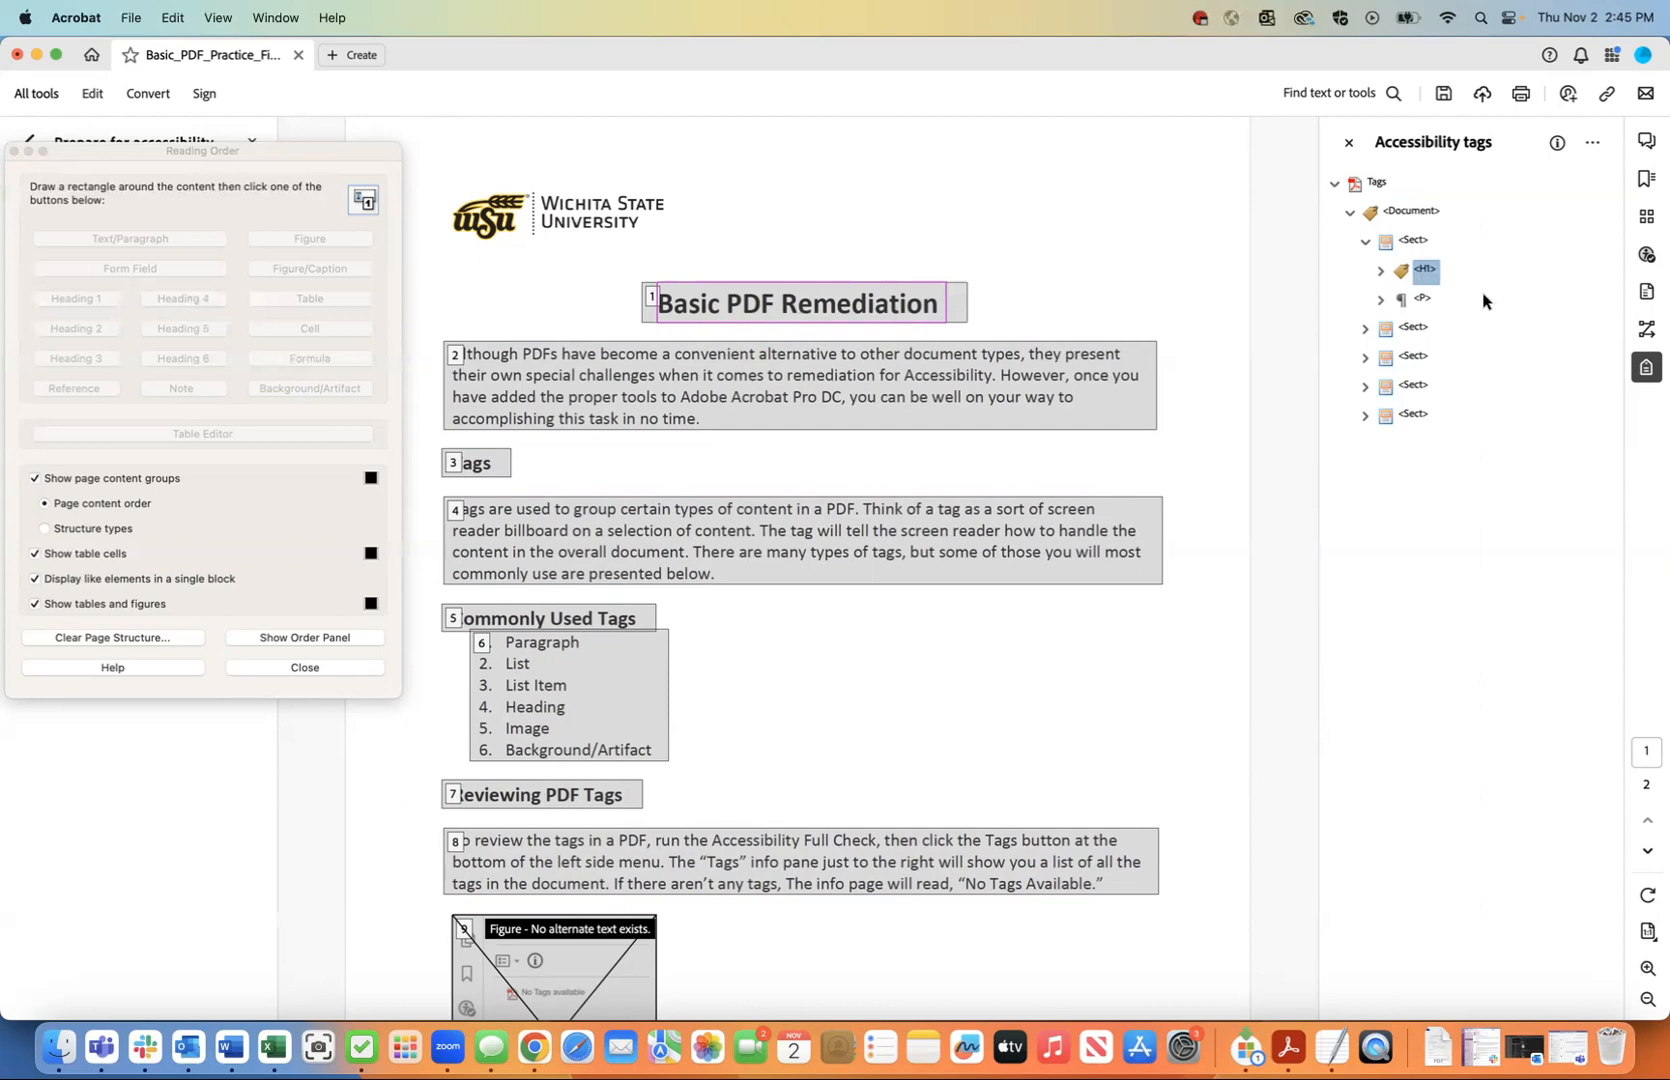
# Expand the first Sect's H1 tag to examine its "Basic PDF Remediation" content, and collapse it.
pyautogui.click(1380, 274)
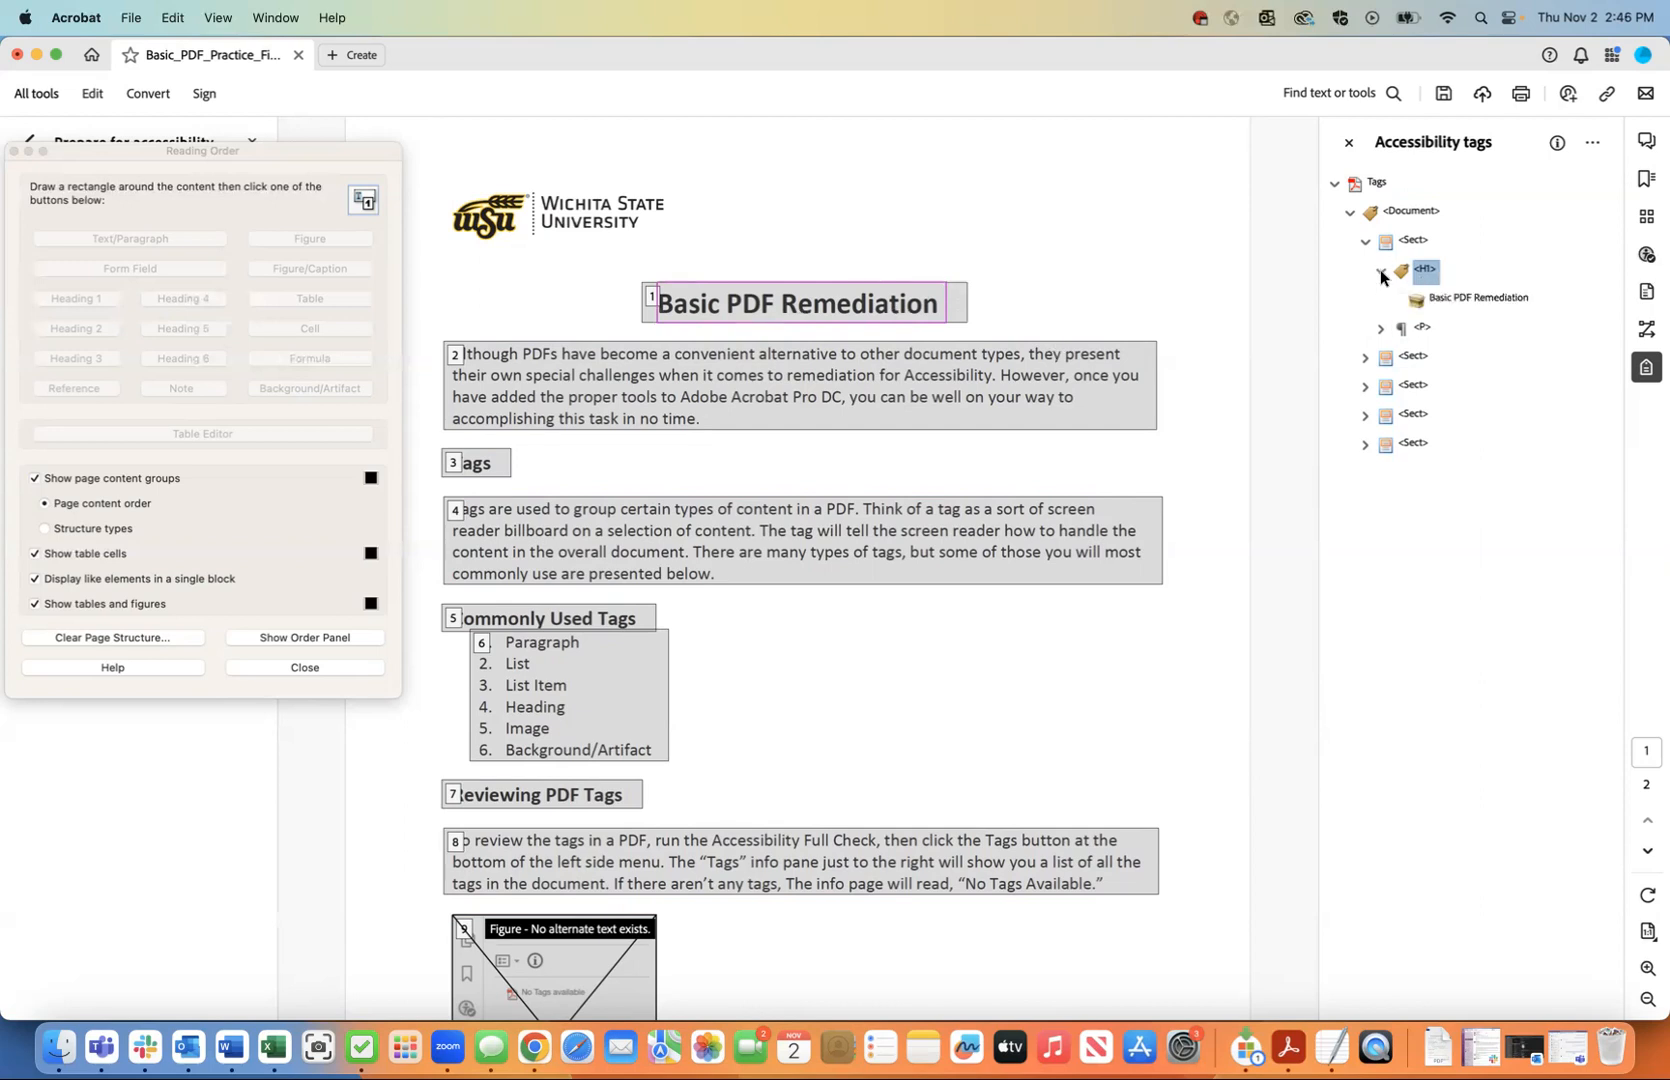
pyautogui.click(1421, 296)
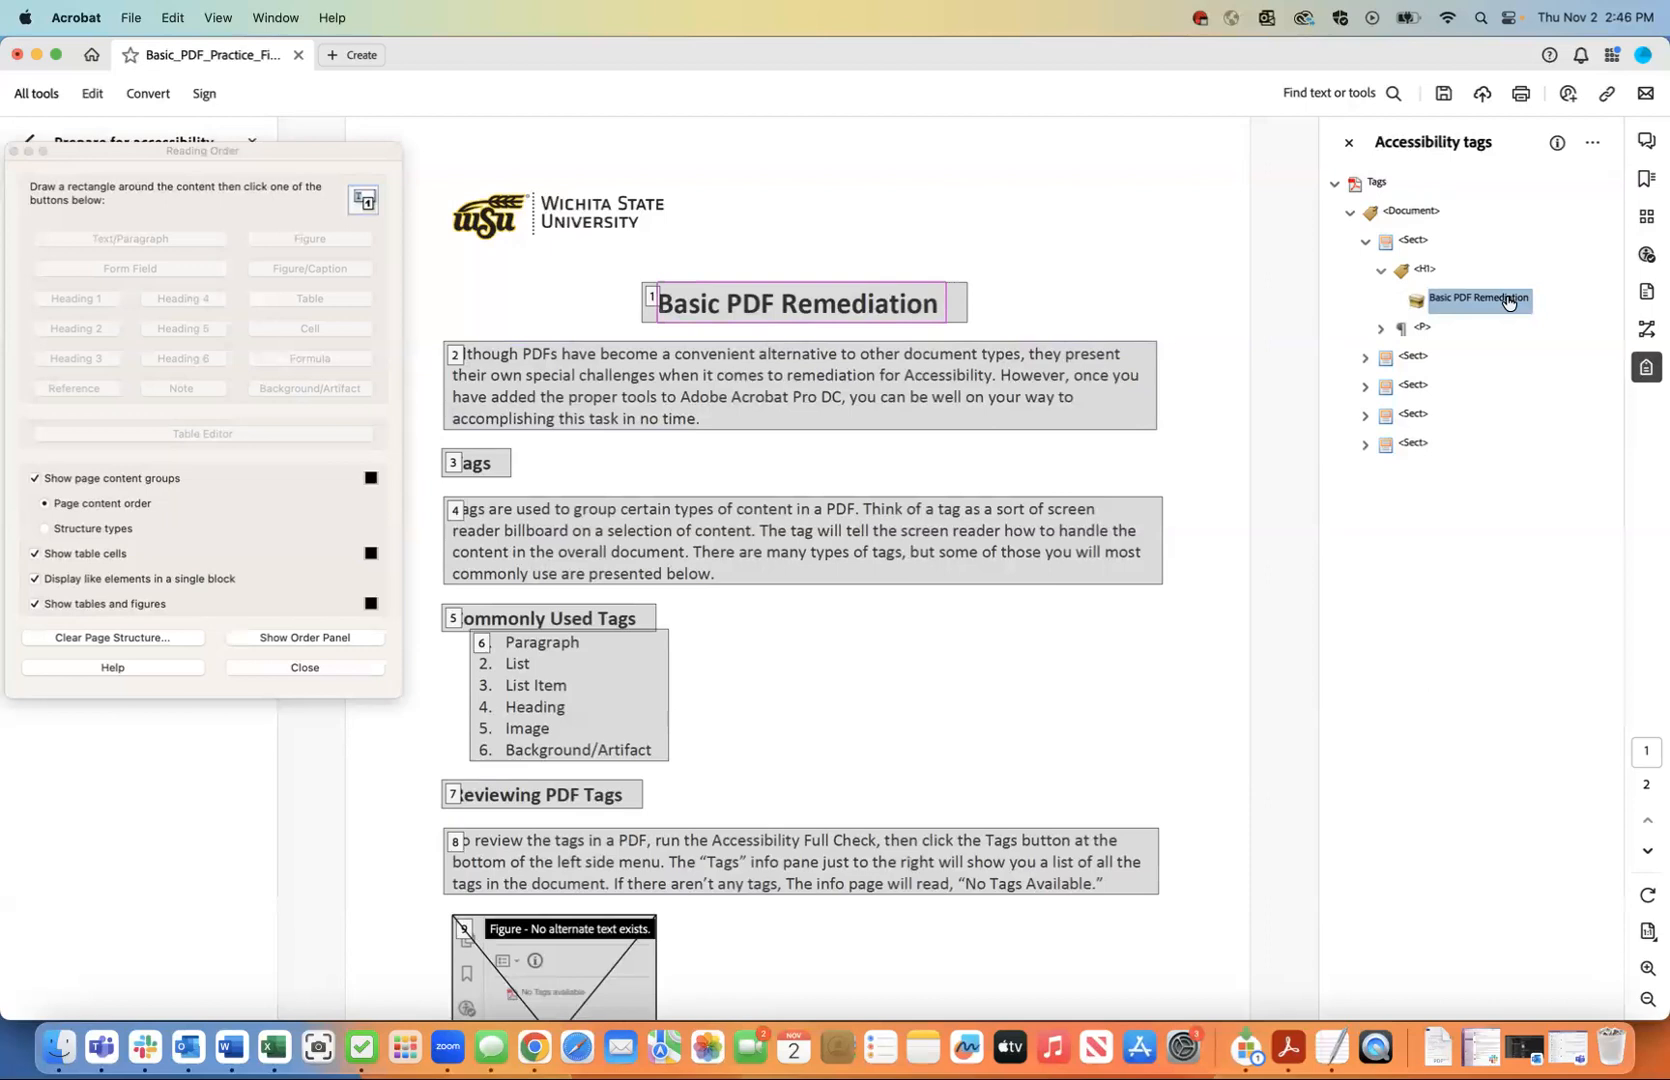
pyautogui.click(1419, 273)
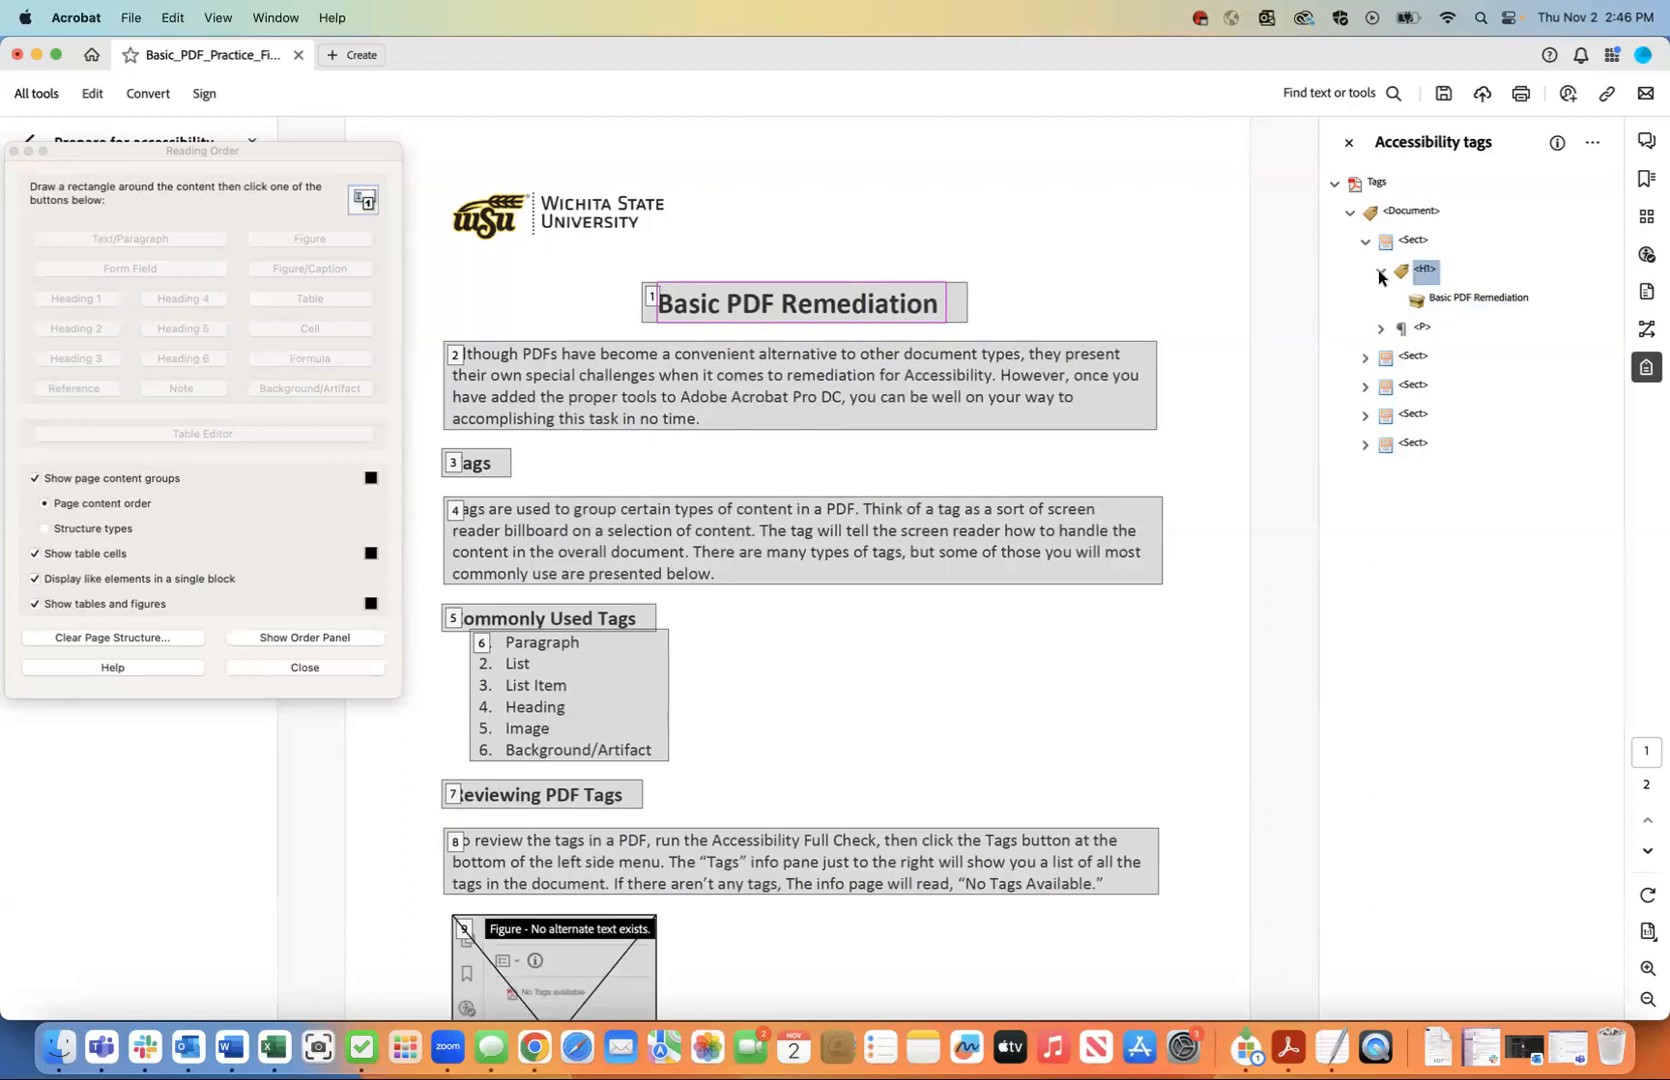
pyautogui.click(1380, 271)
# Expand the first Sect's P tag to examine the introductory paragraph content it holds, and collapse it.
pyautogui.click(1418, 302)
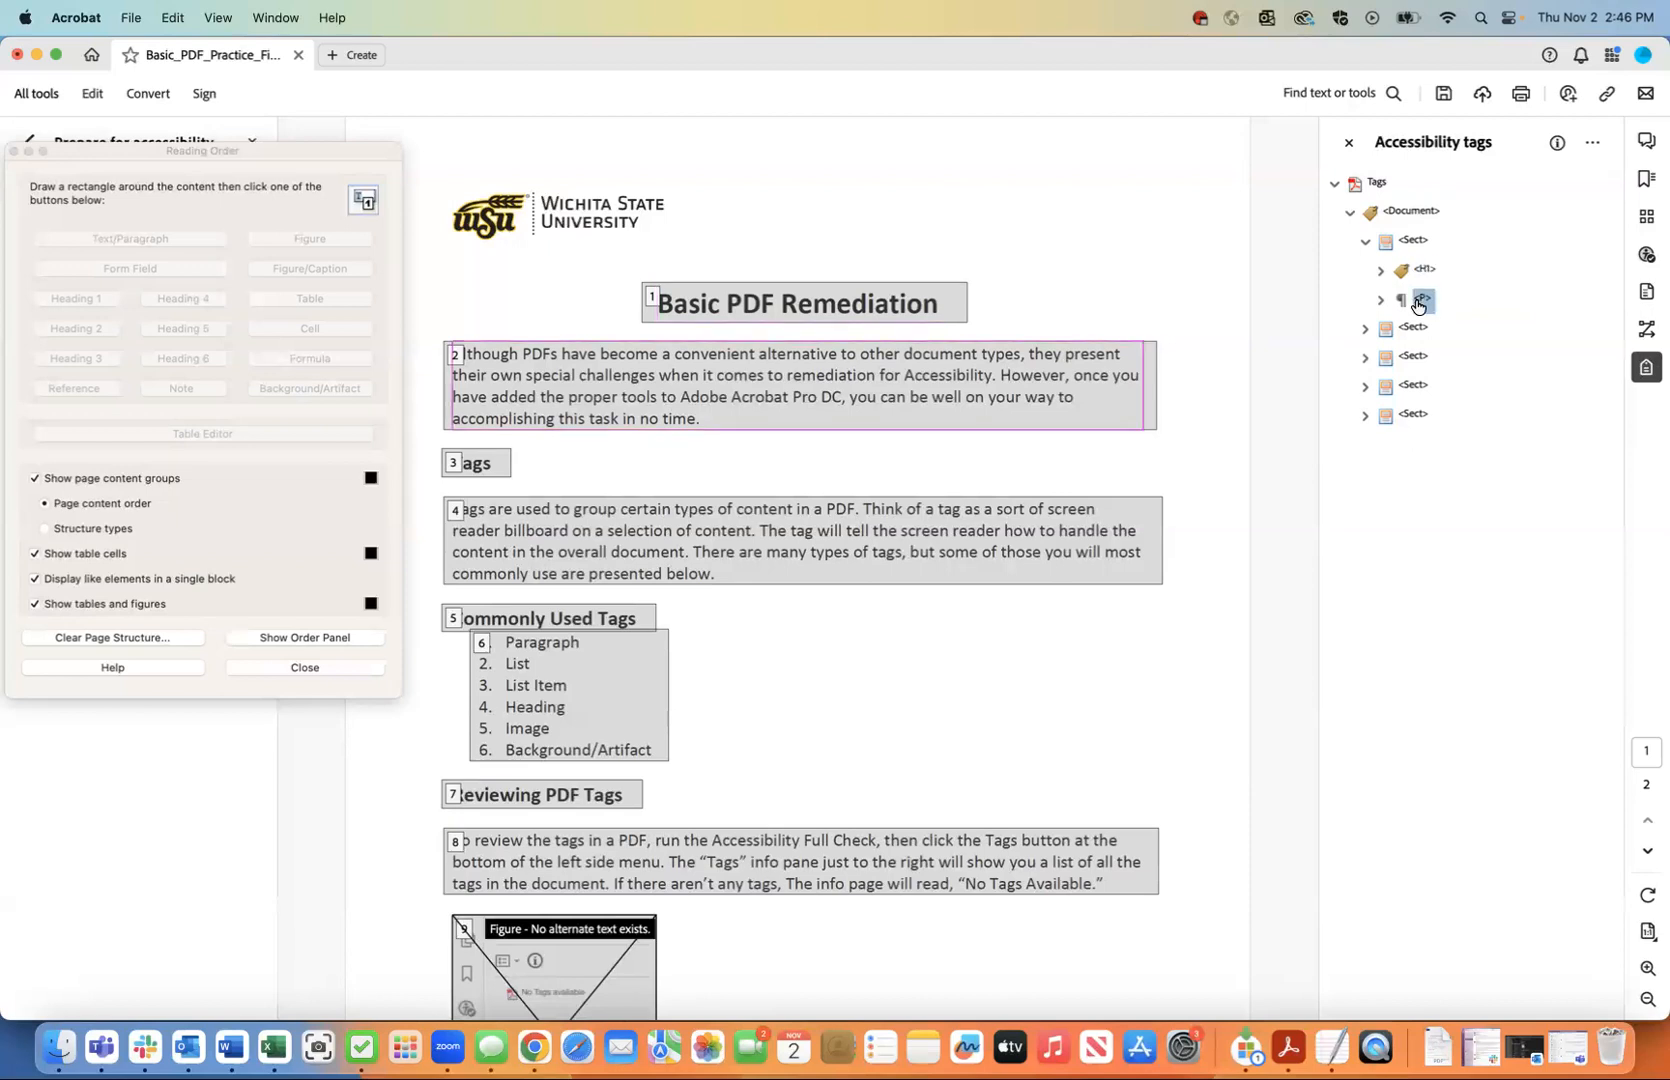
pyautogui.click(1380, 300)
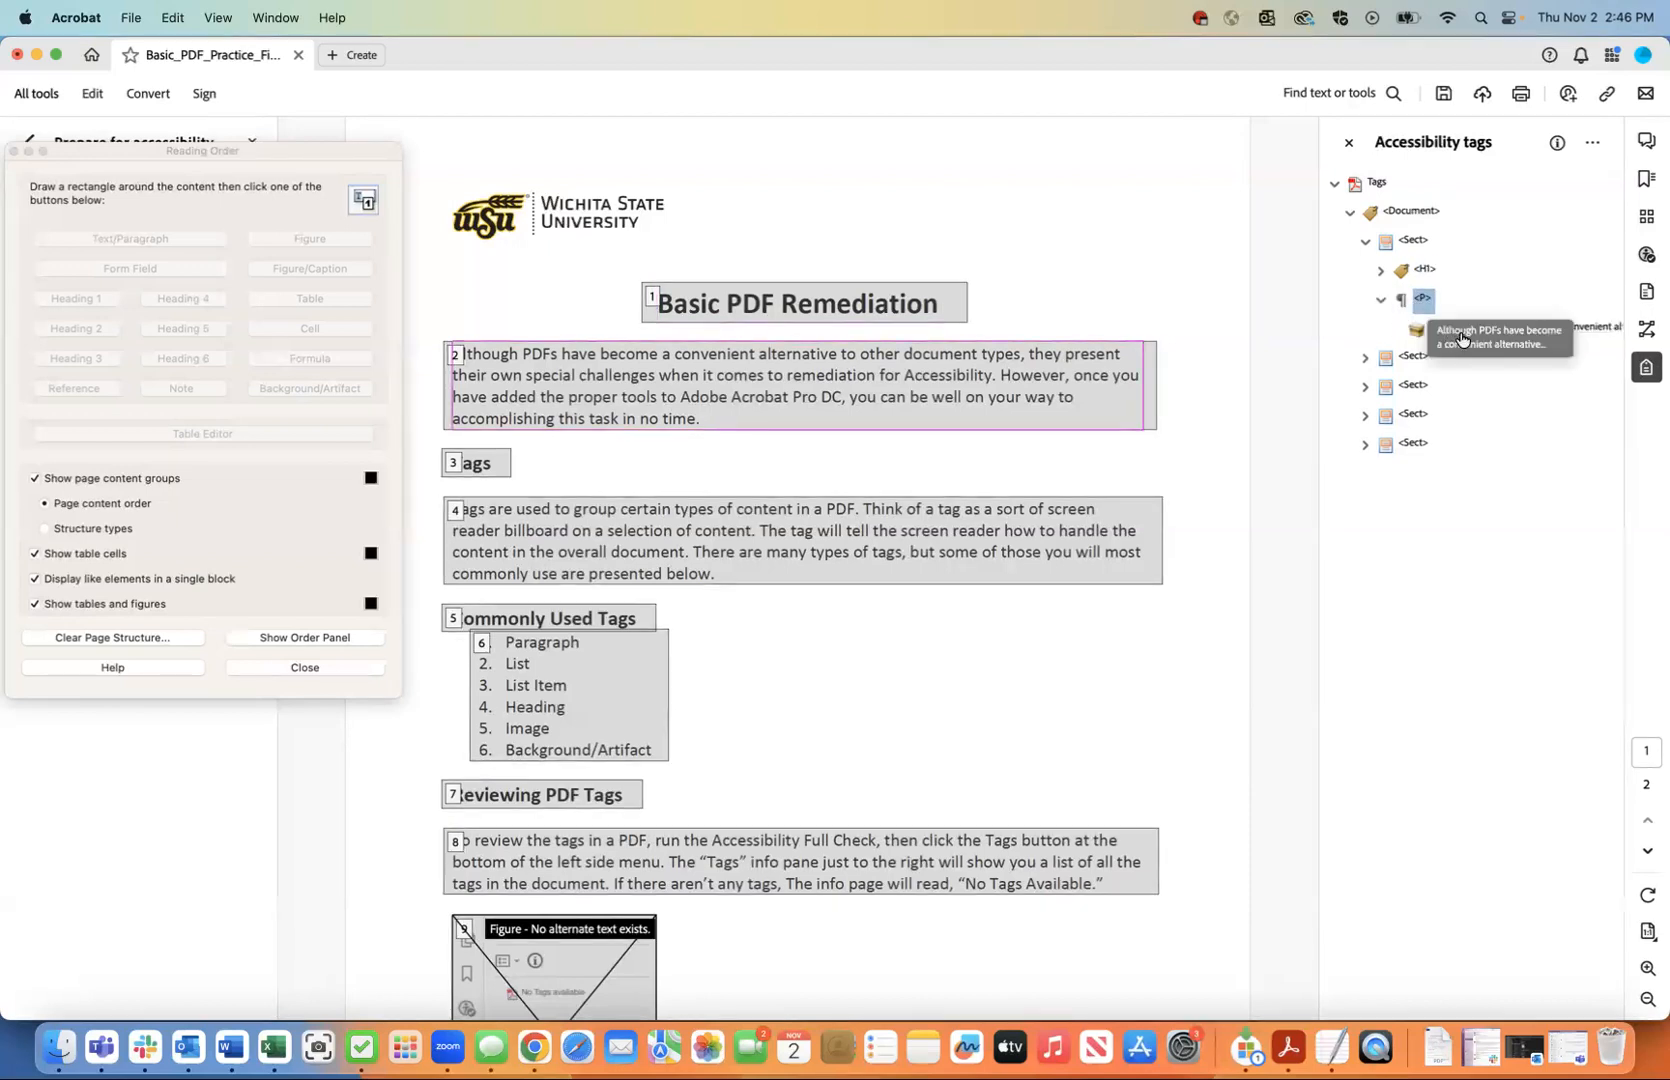
pyautogui.click(1551, 330)
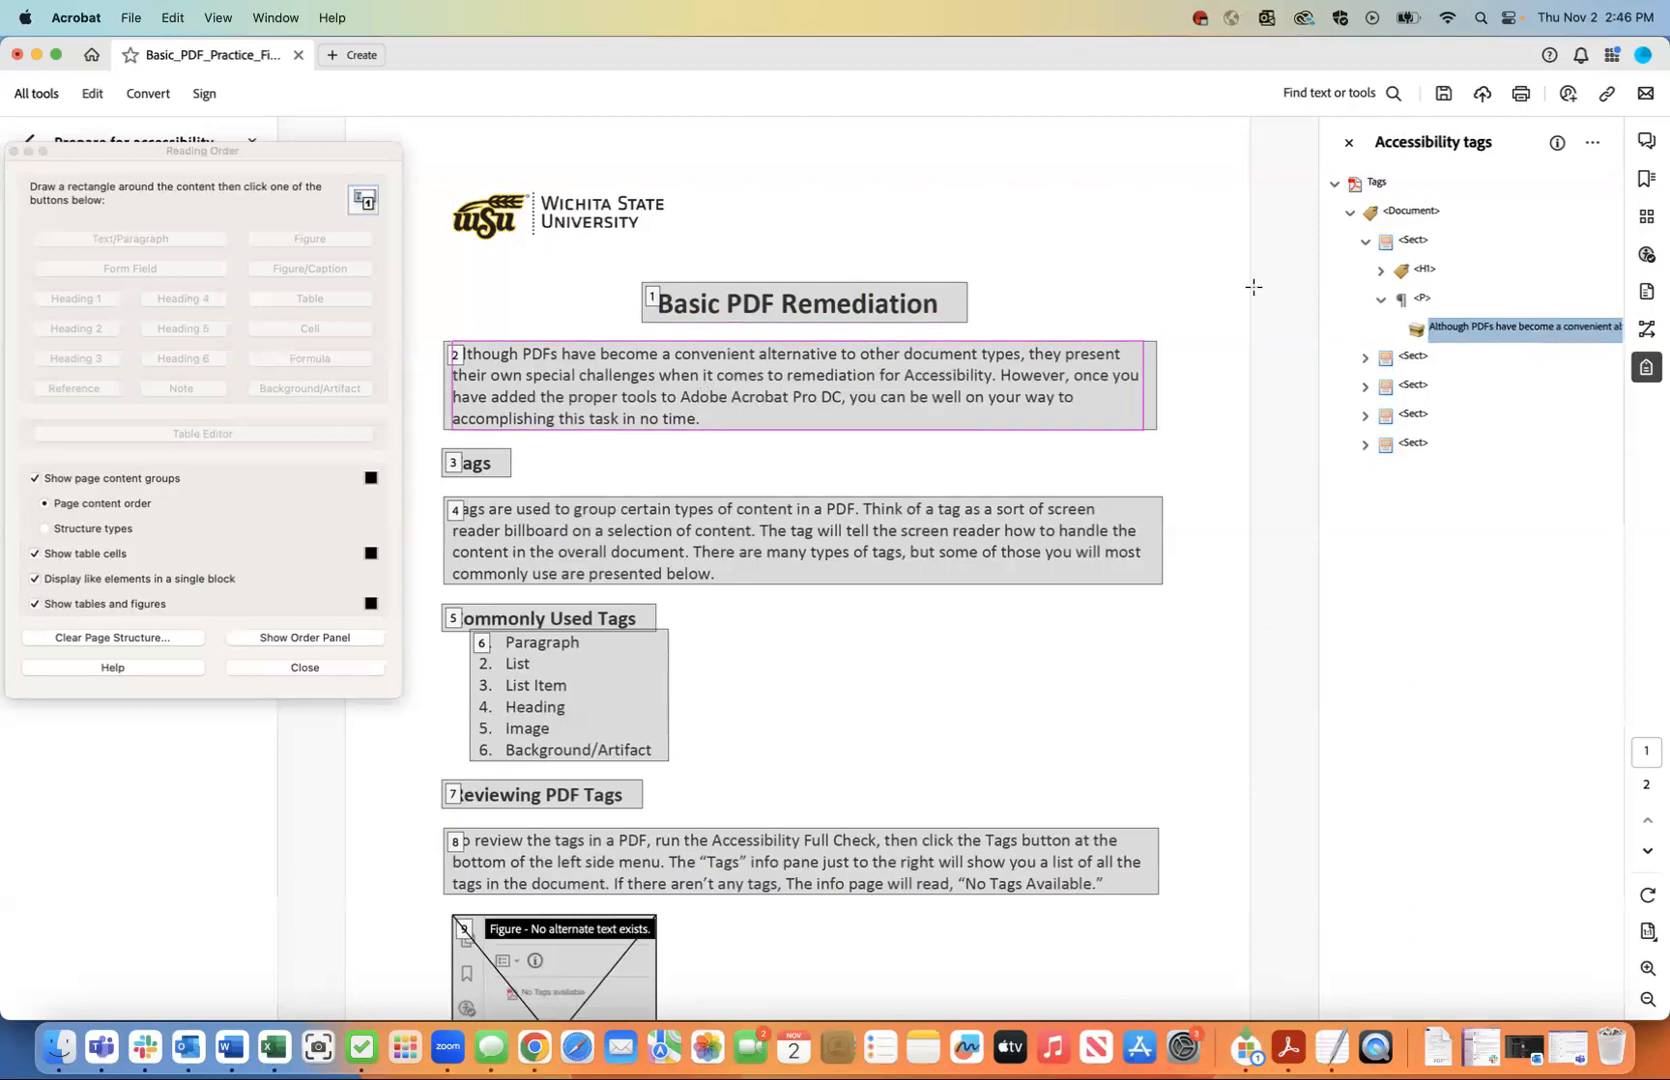
pyautogui.click(1380, 299)
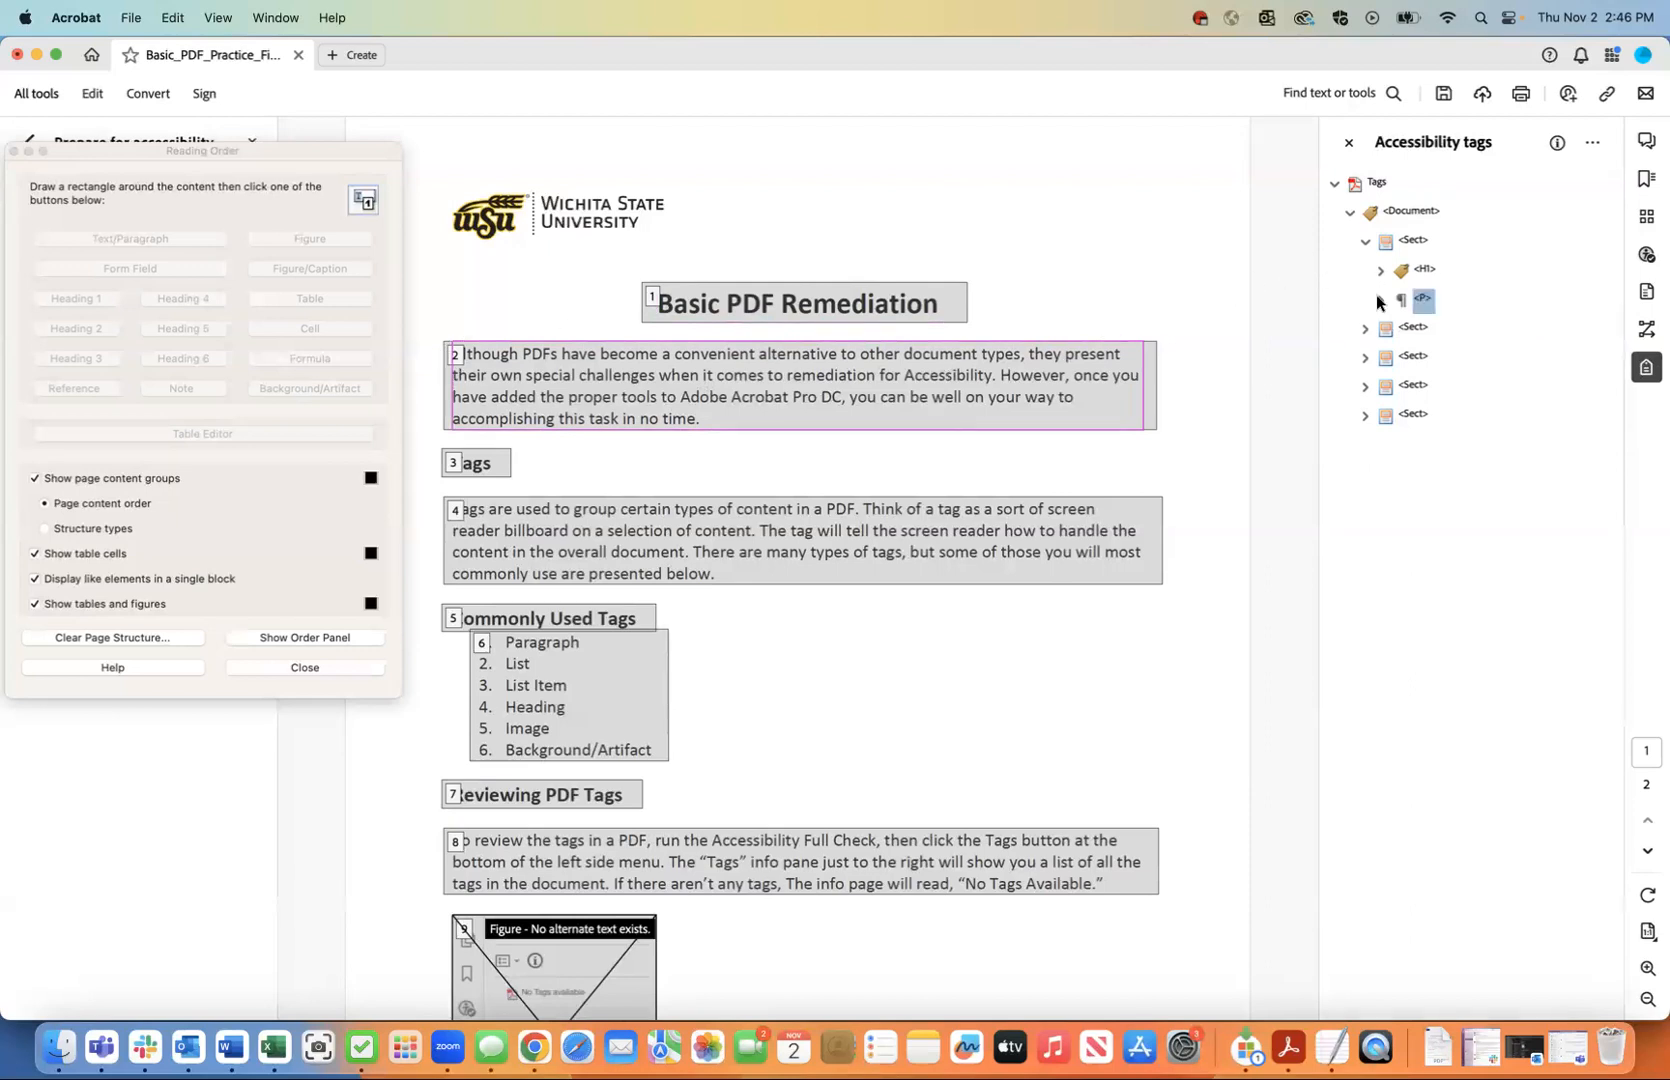
# Compare the content of the second and first Sect tags, expand the second Sect, and select its H2 tag.
pyautogui.click(1410, 331)
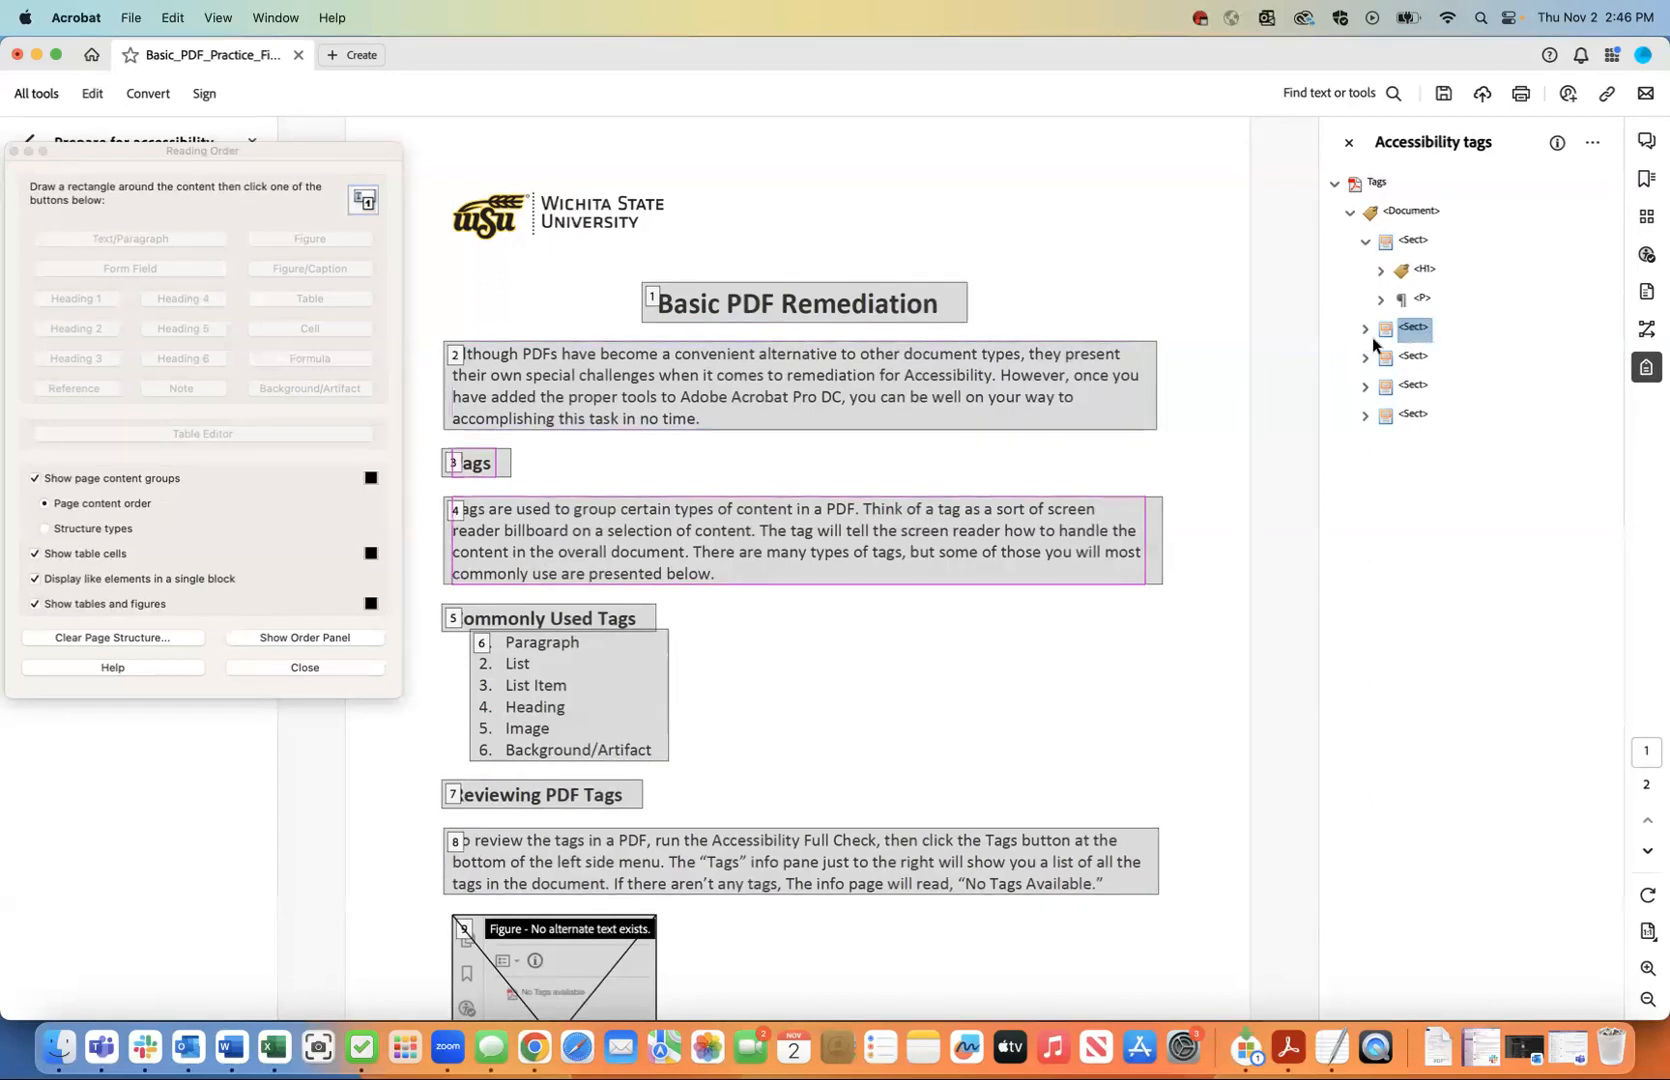
pyautogui.click(1411, 243)
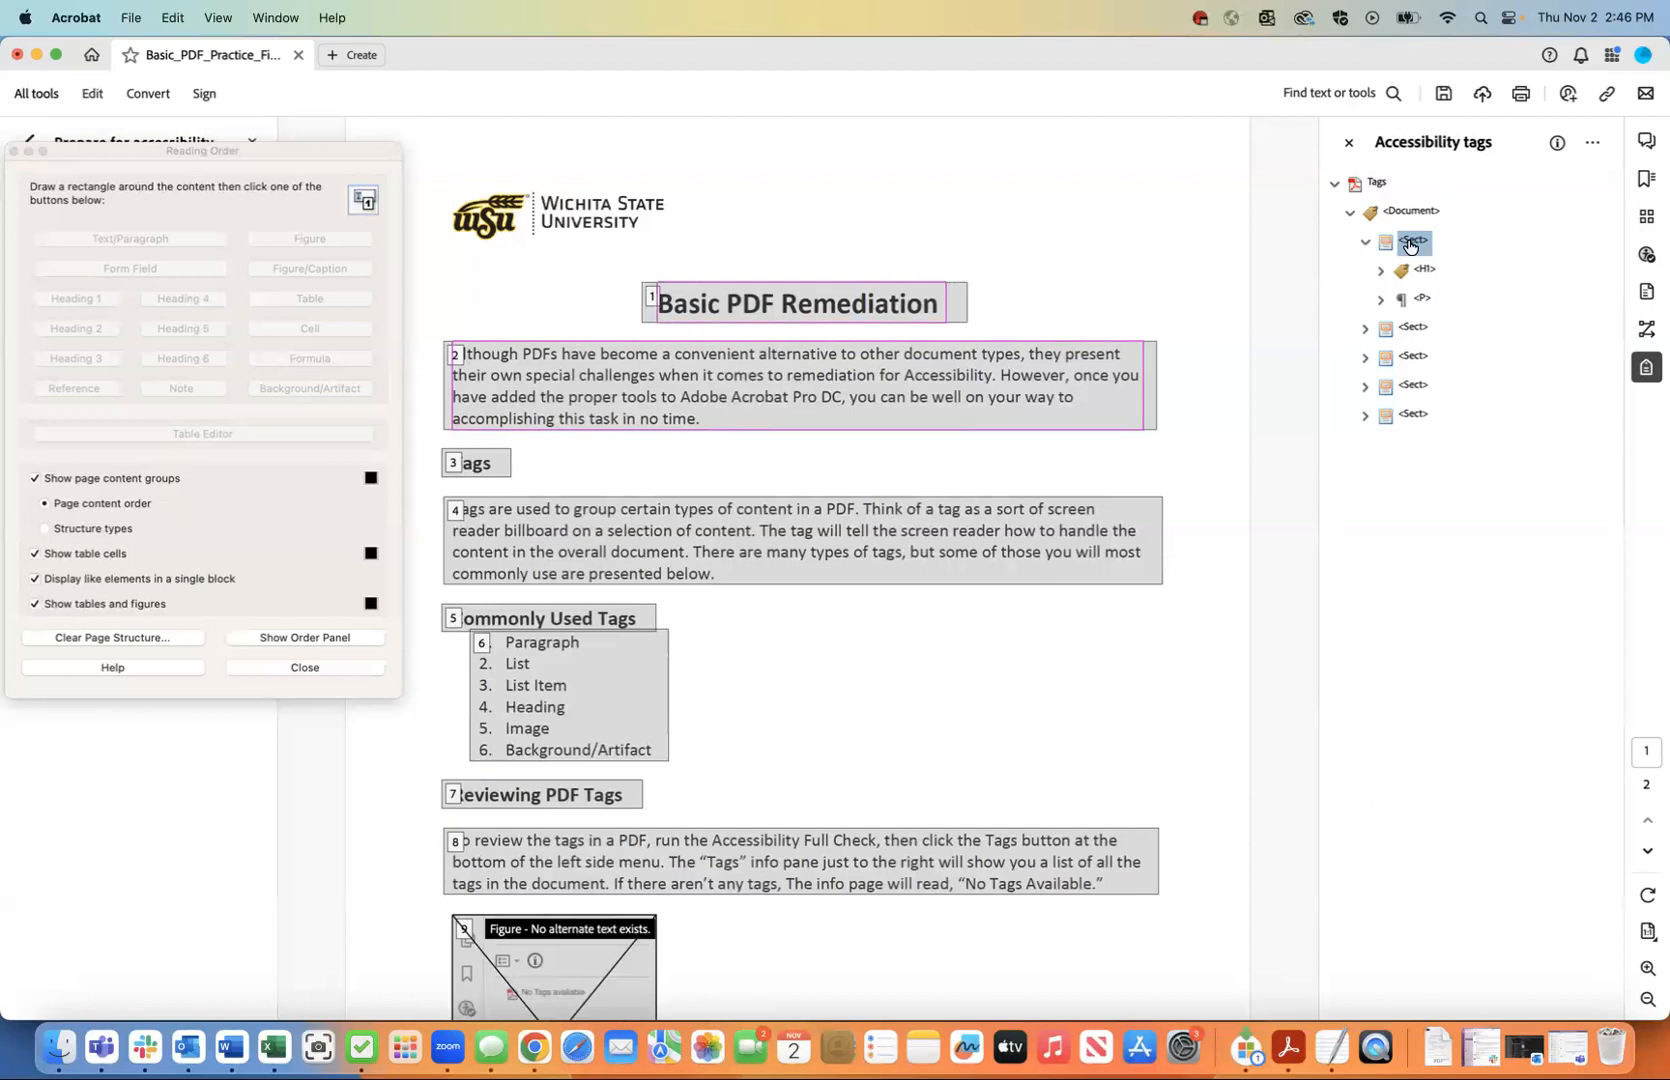
pyautogui.click(1364, 329)
pyautogui.click(1425, 358)
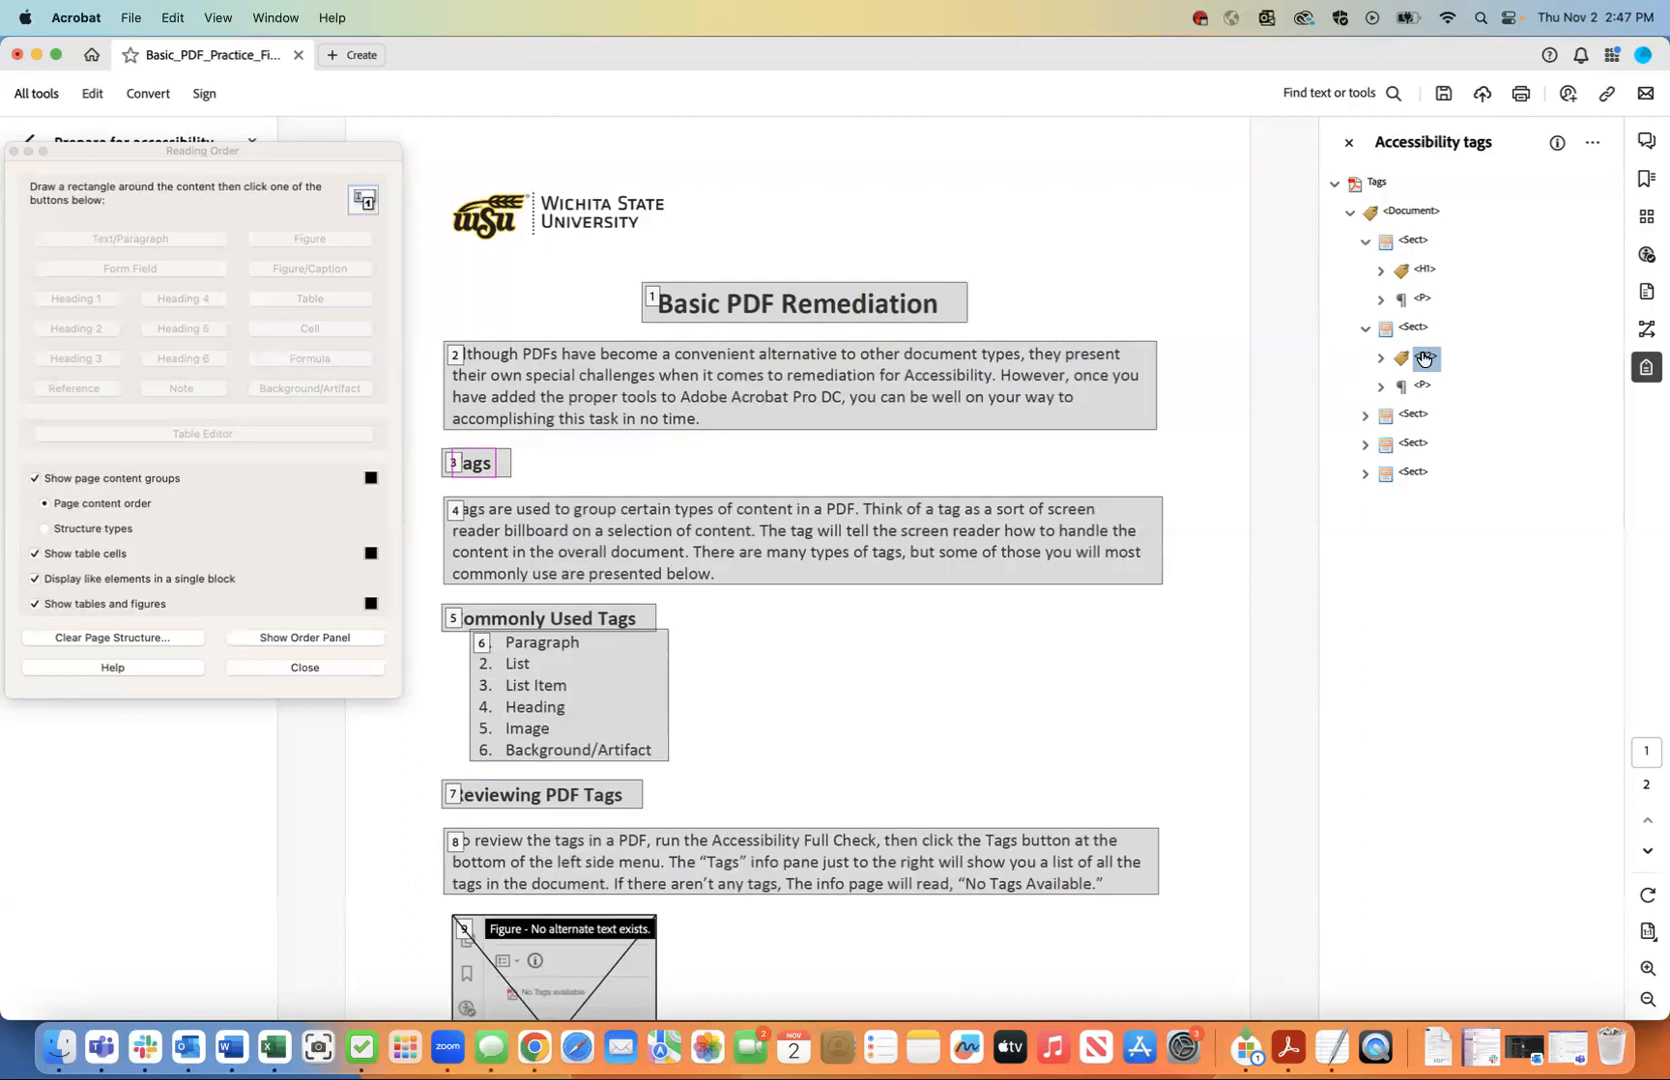
# Compare the first Sect's H1 title with the second Sect's H2 heading, and select the first Sect's P tag.
pyautogui.click(1420, 269)
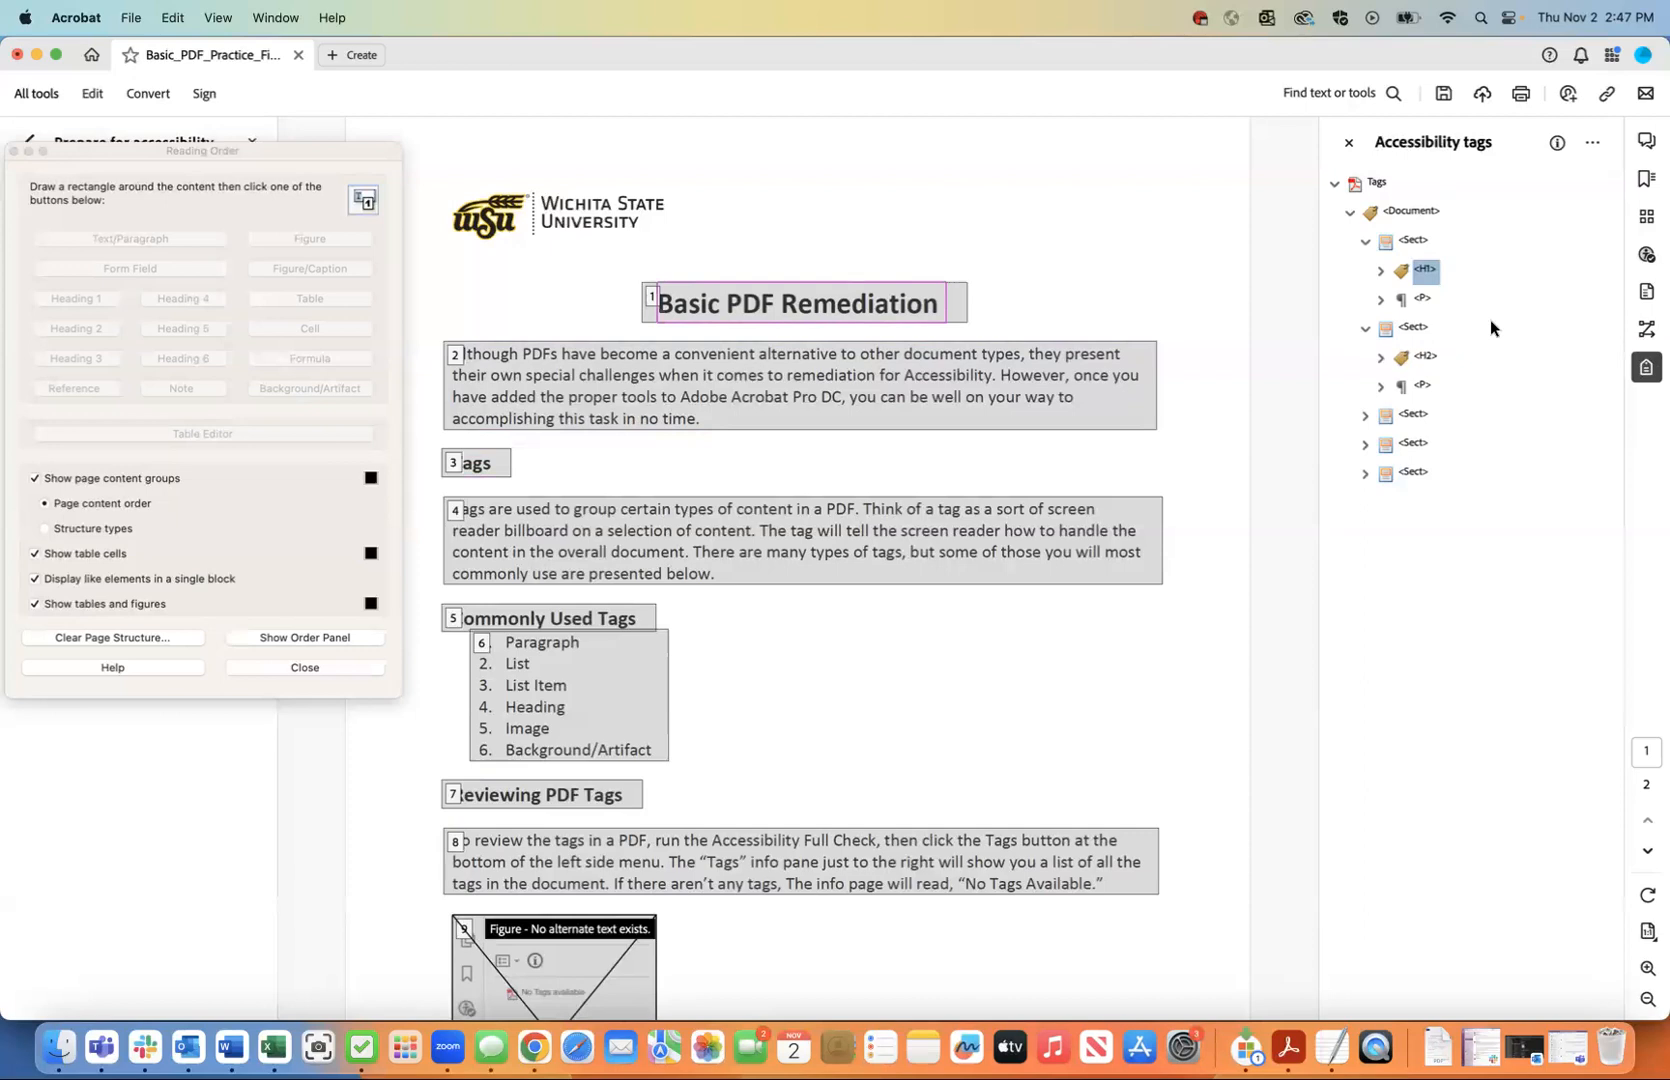
pyautogui.click(1423, 357)
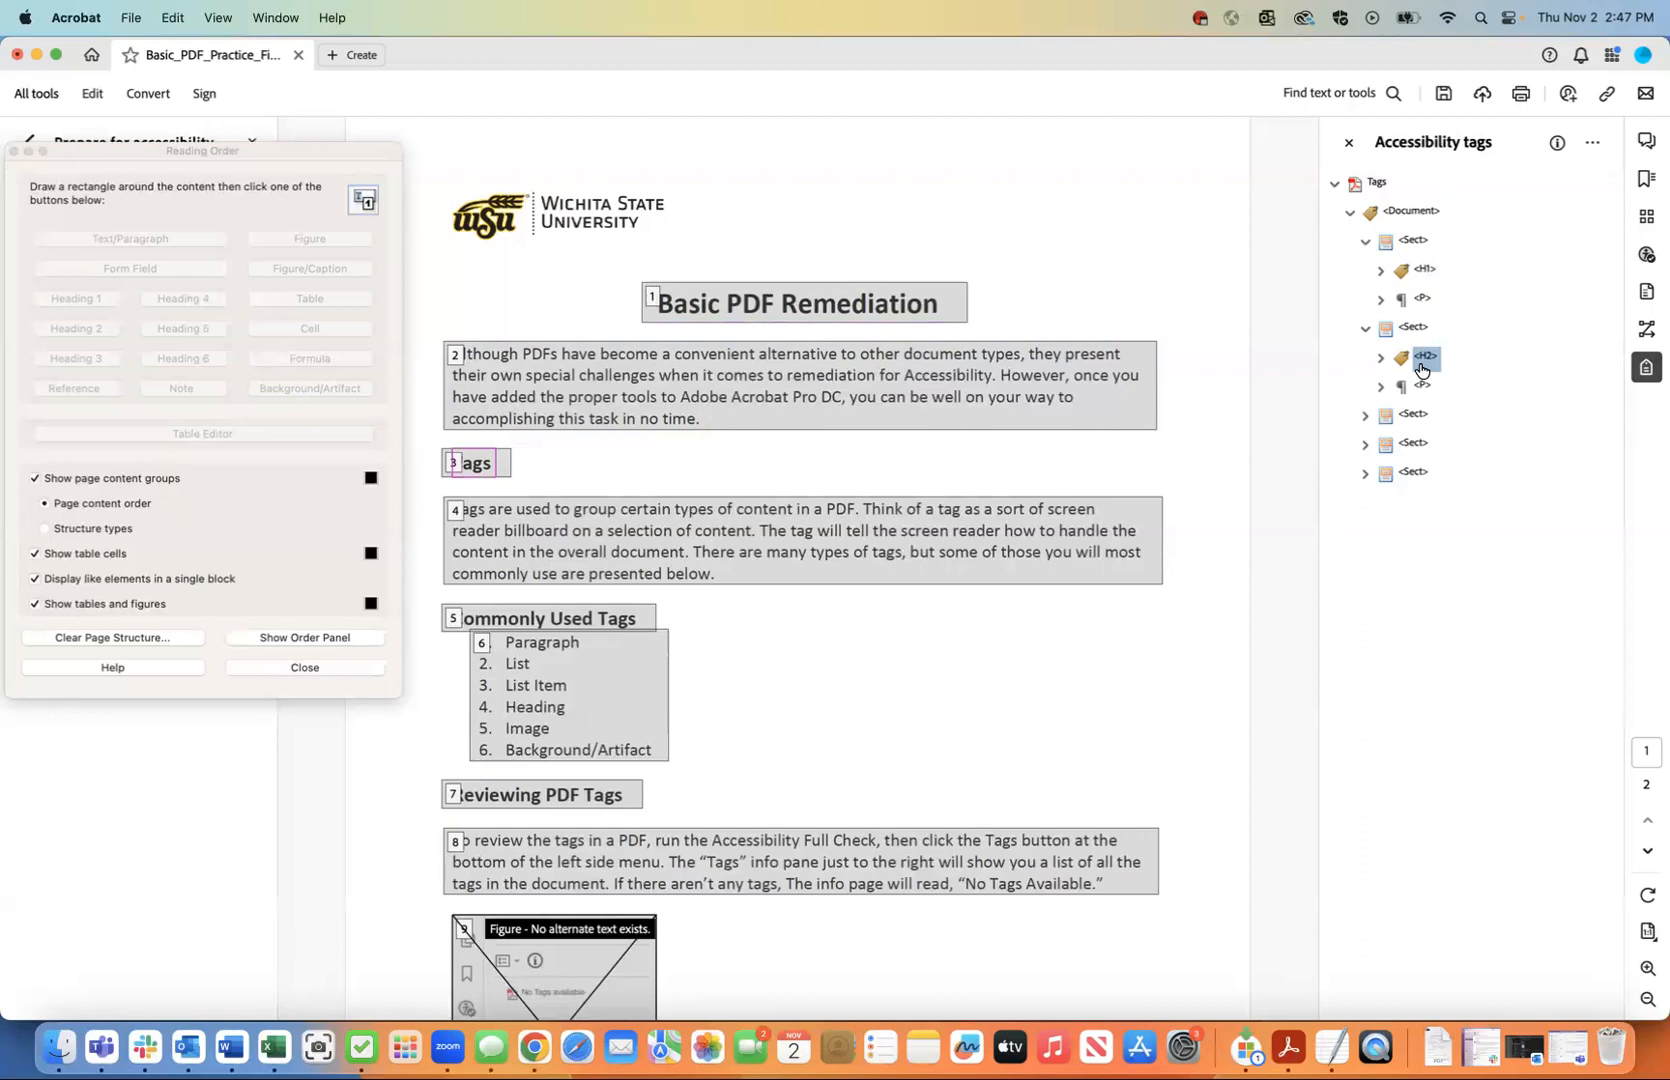
pyautogui.click(1424, 270)
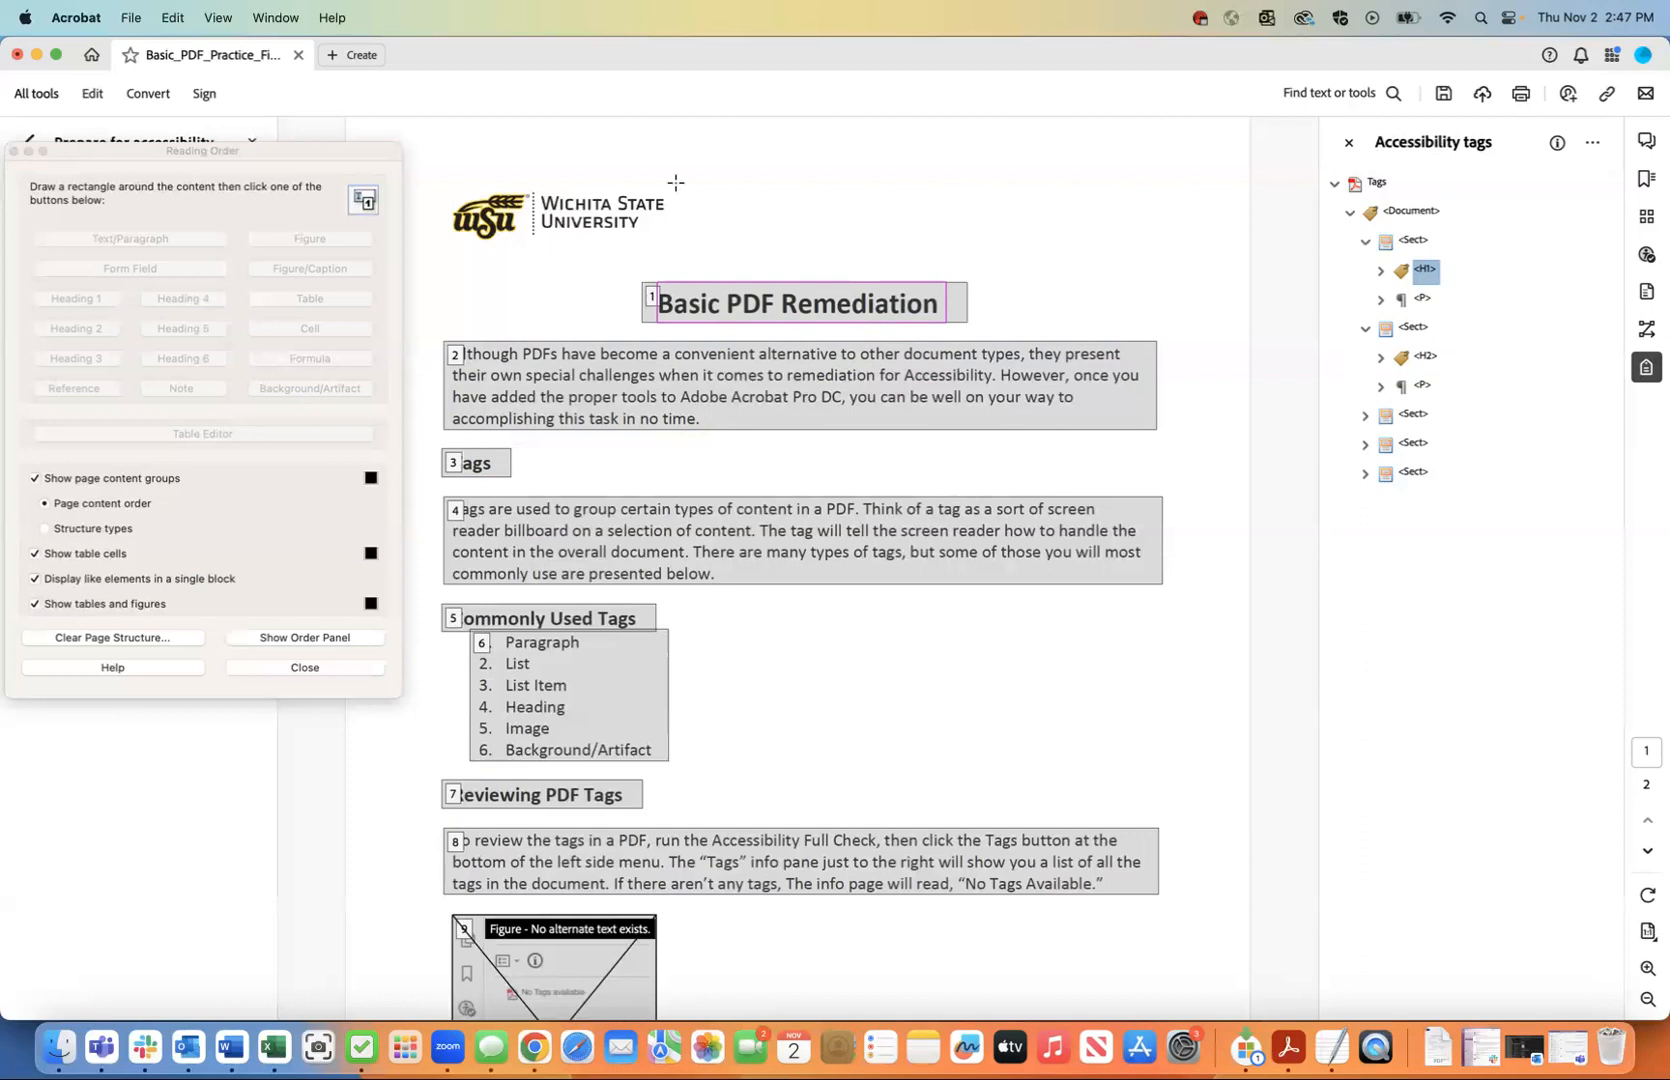
pyautogui.click(1424, 357)
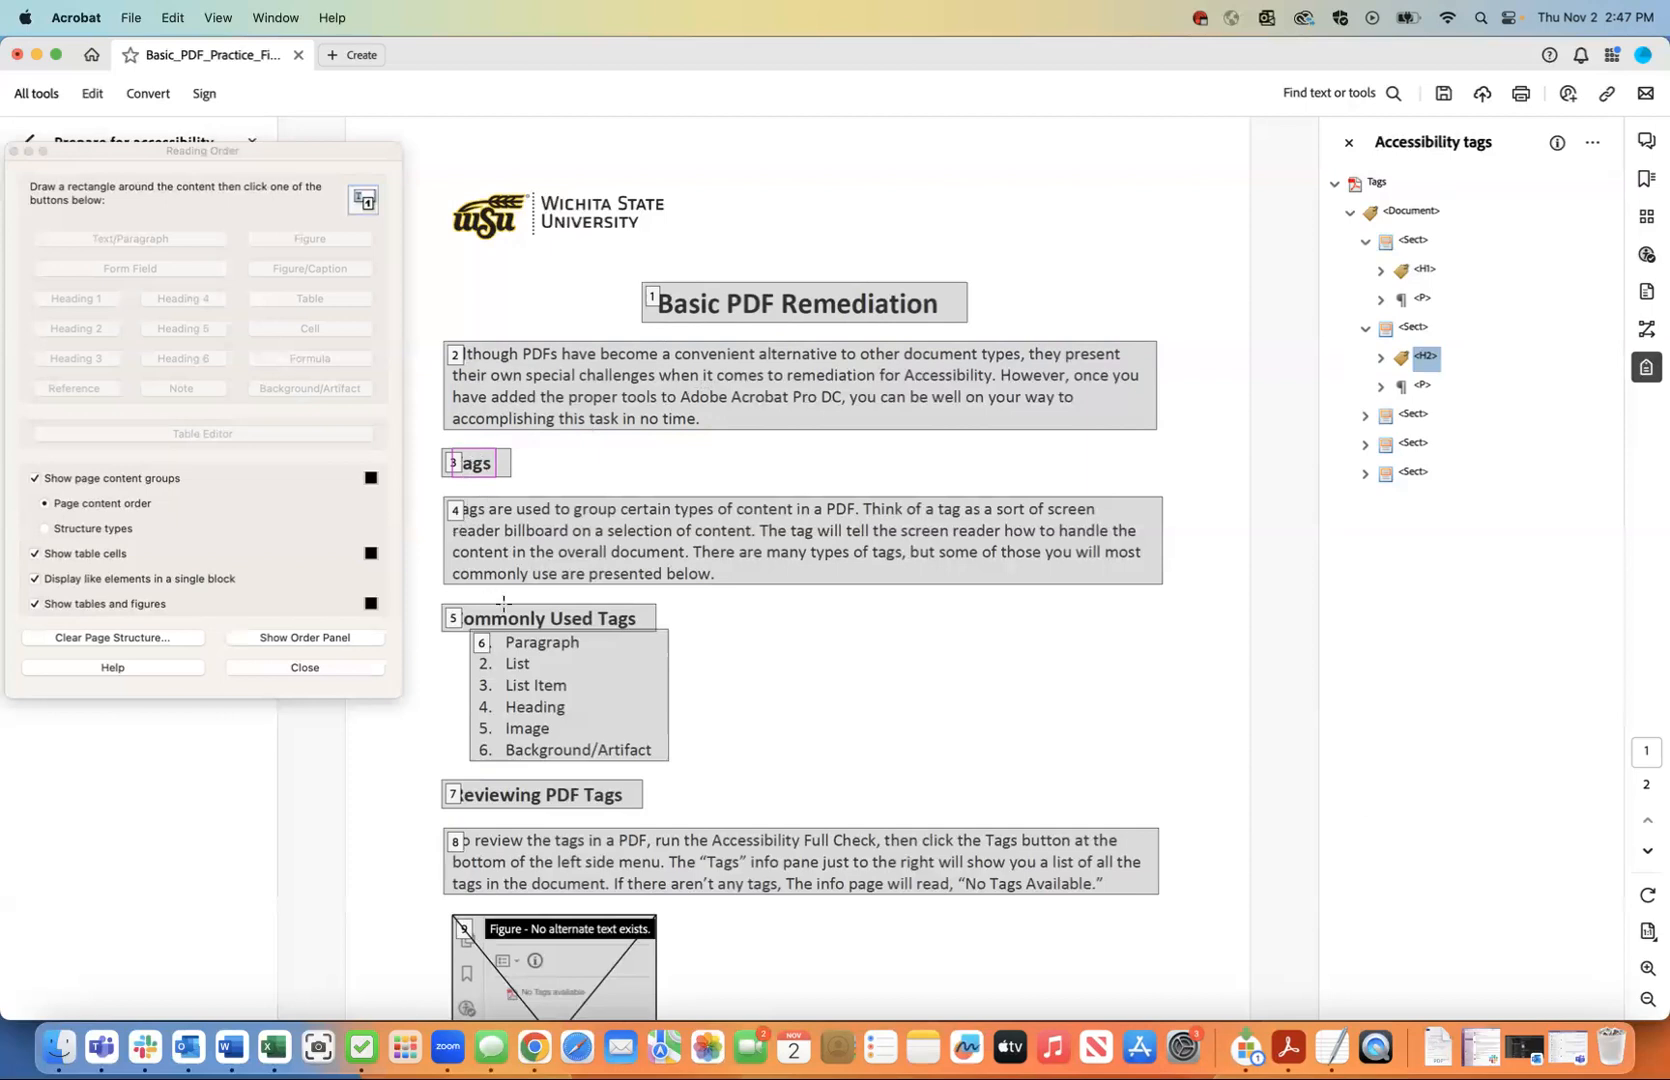
pyautogui.scroll(-2, 480, 790)
pyautogui.scroll(2, 480, 790)
pyautogui.click(1424, 301)
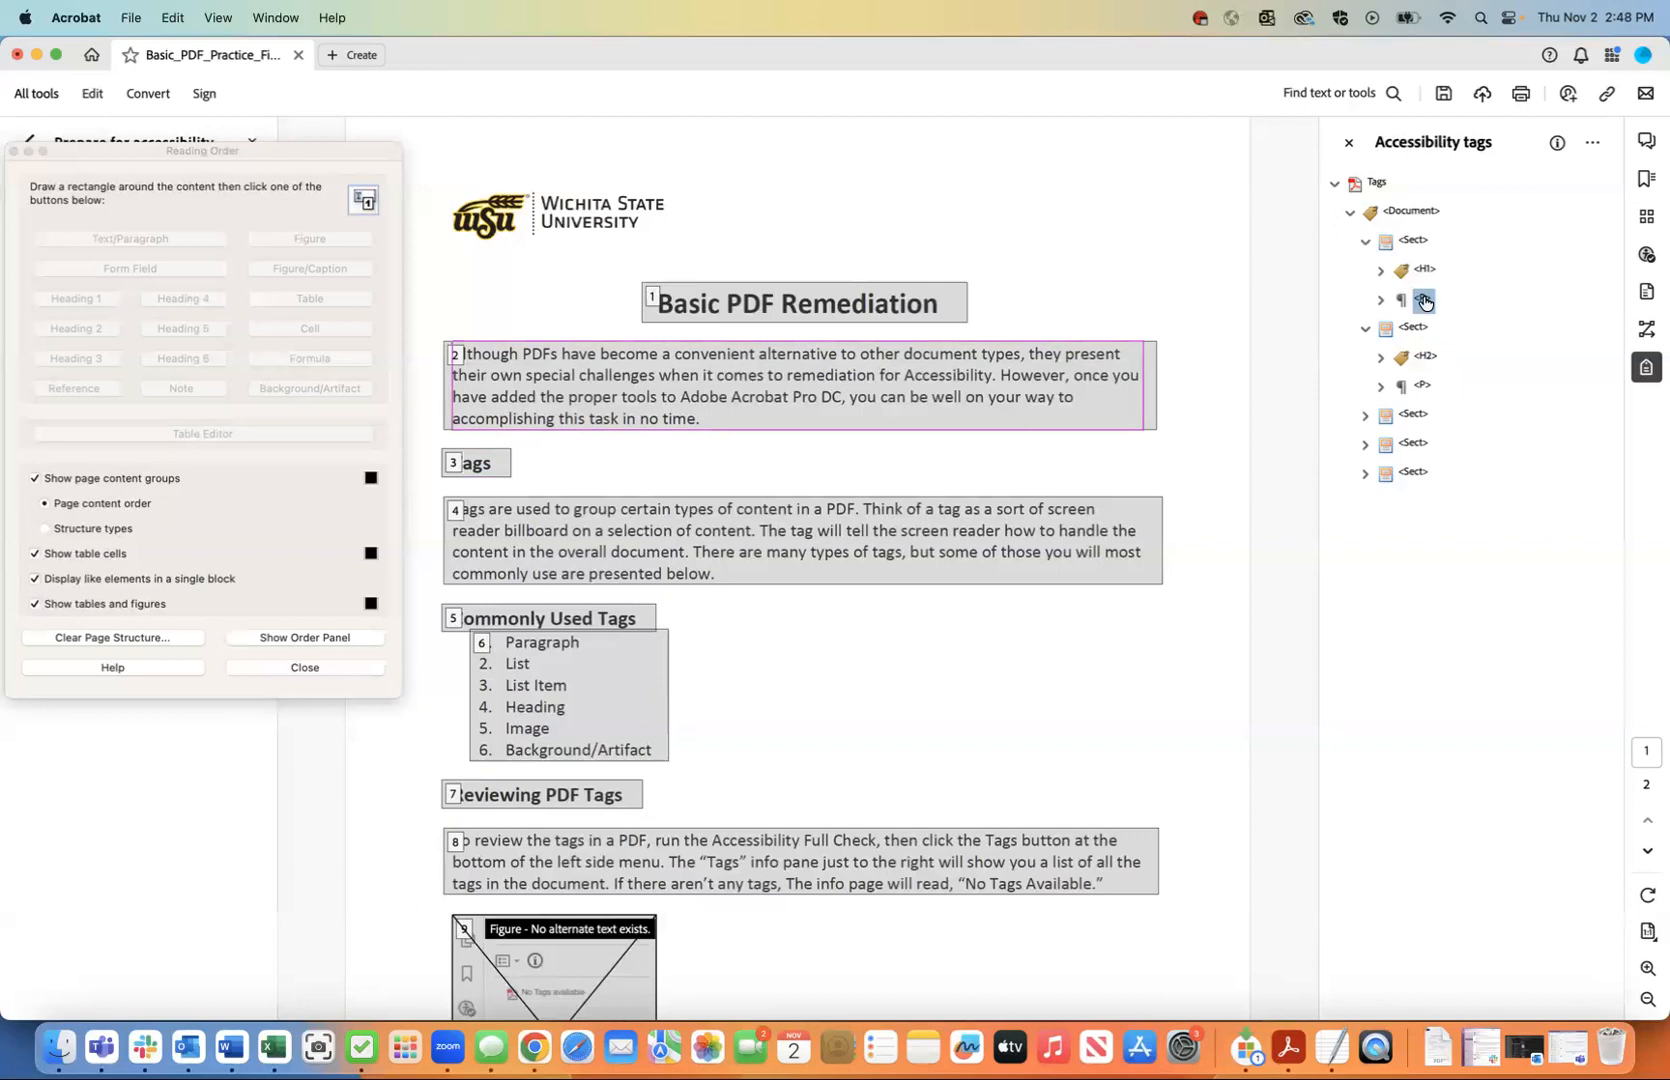
# Cut the H2 tag from the second Sect and paste it directly after the P tag in the first Sect.
pyautogui.click(1424, 358)
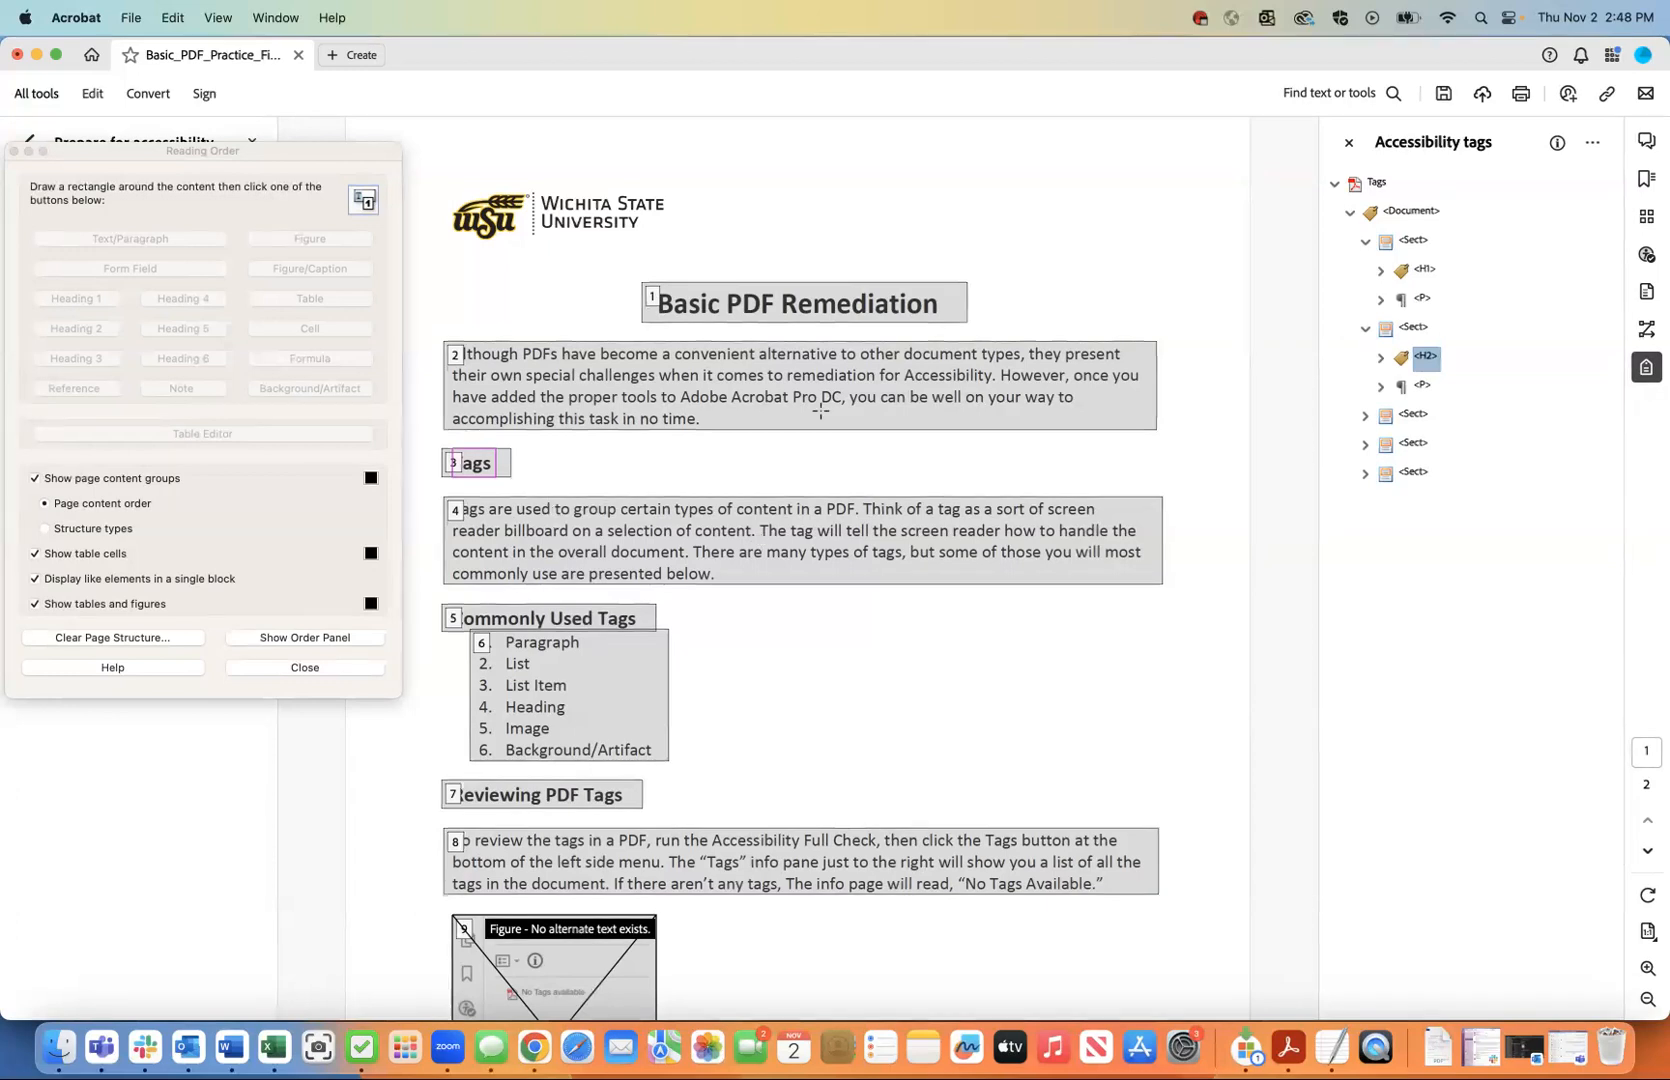
pyautogui.rightClick(1425, 358)
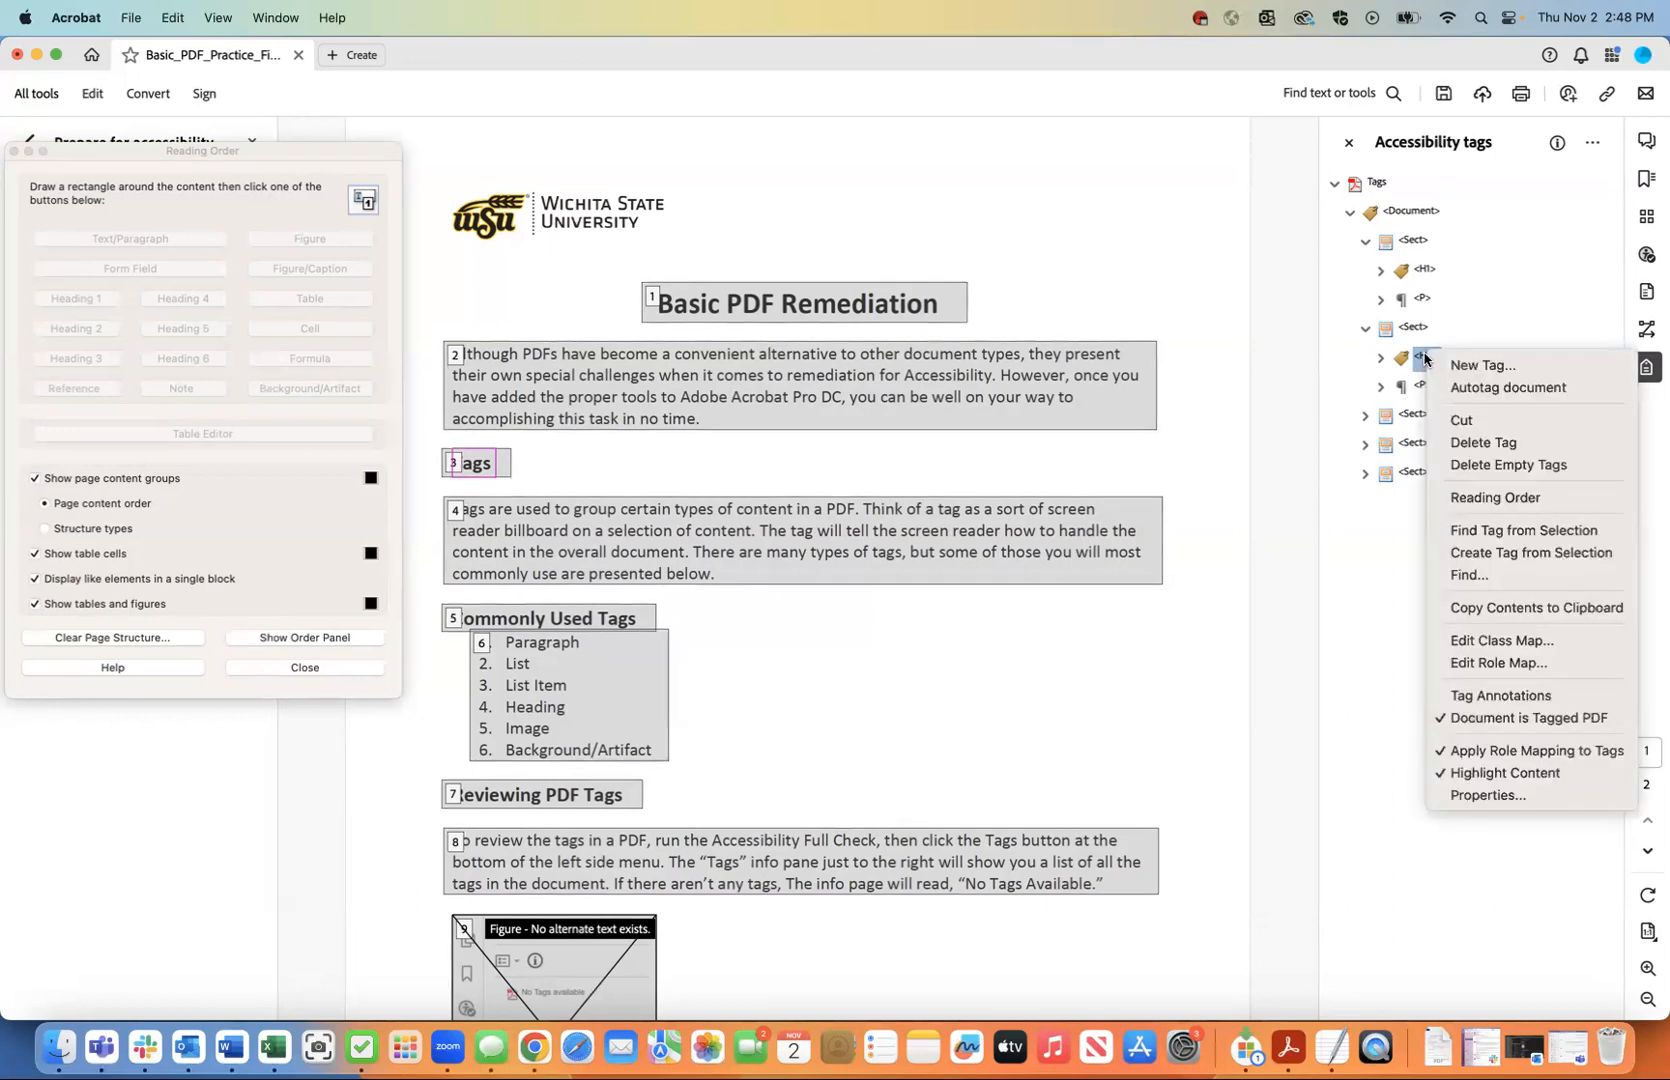
pyautogui.click(1458, 419)
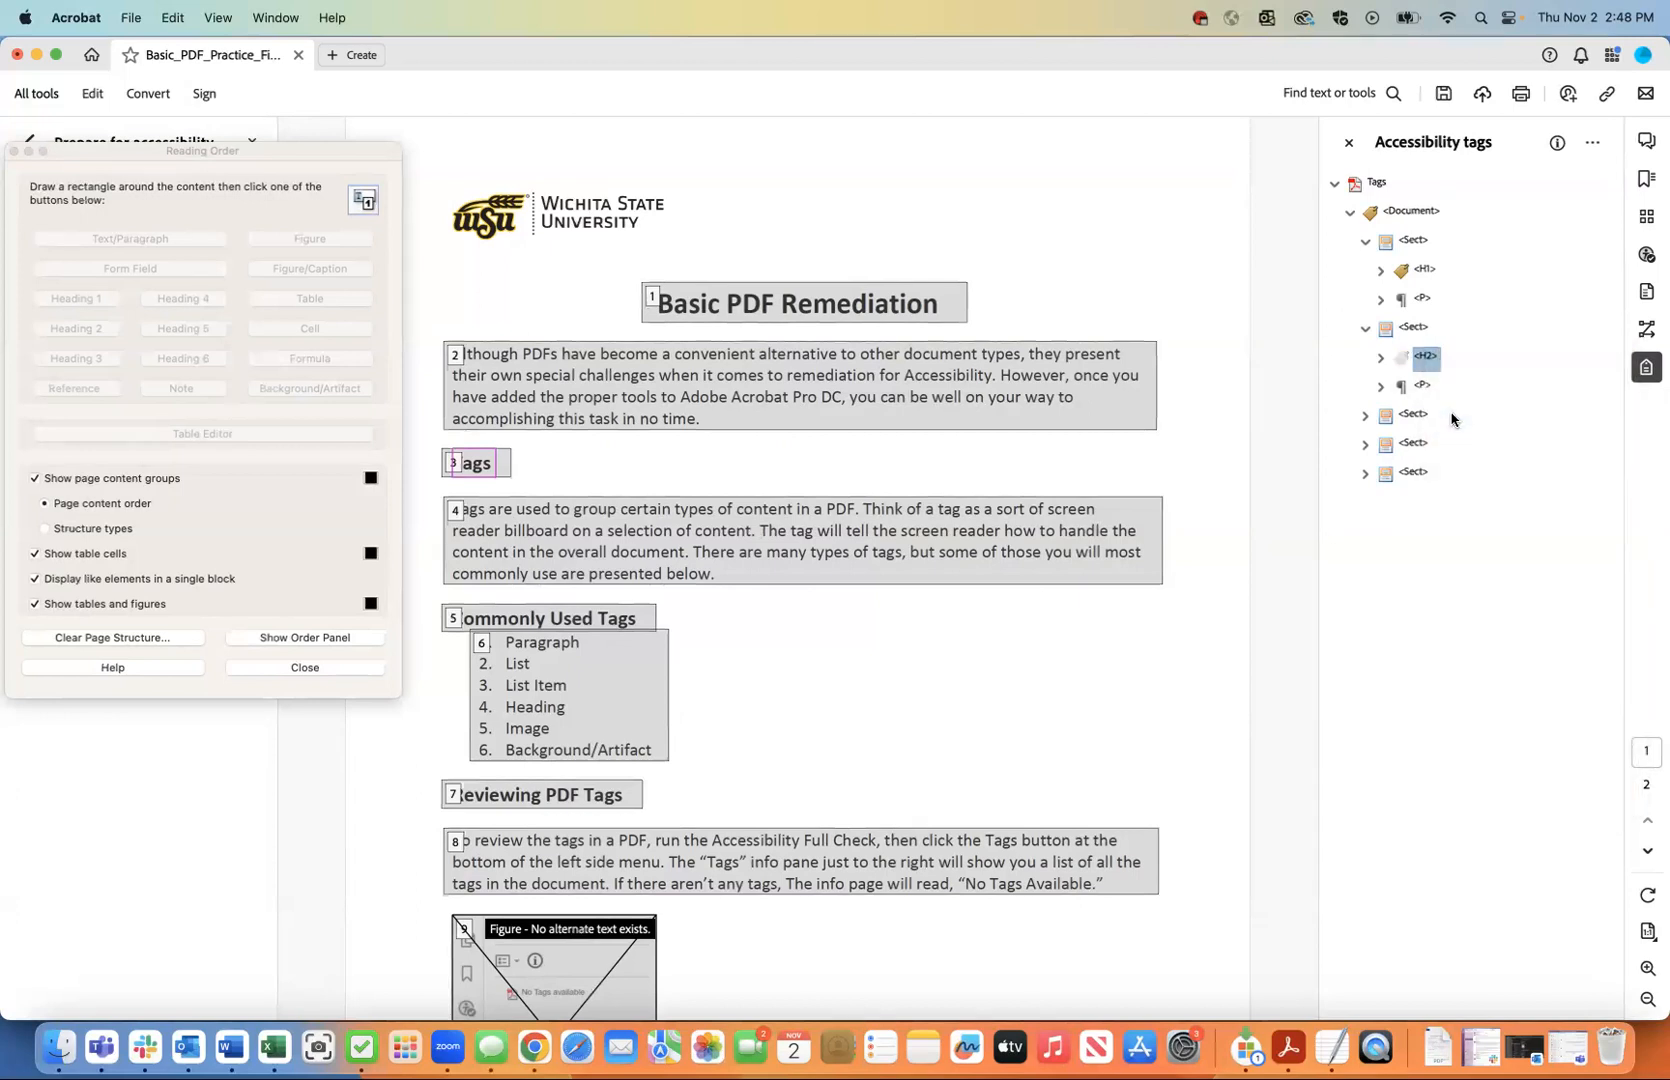
pyautogui.click(1422, 302)
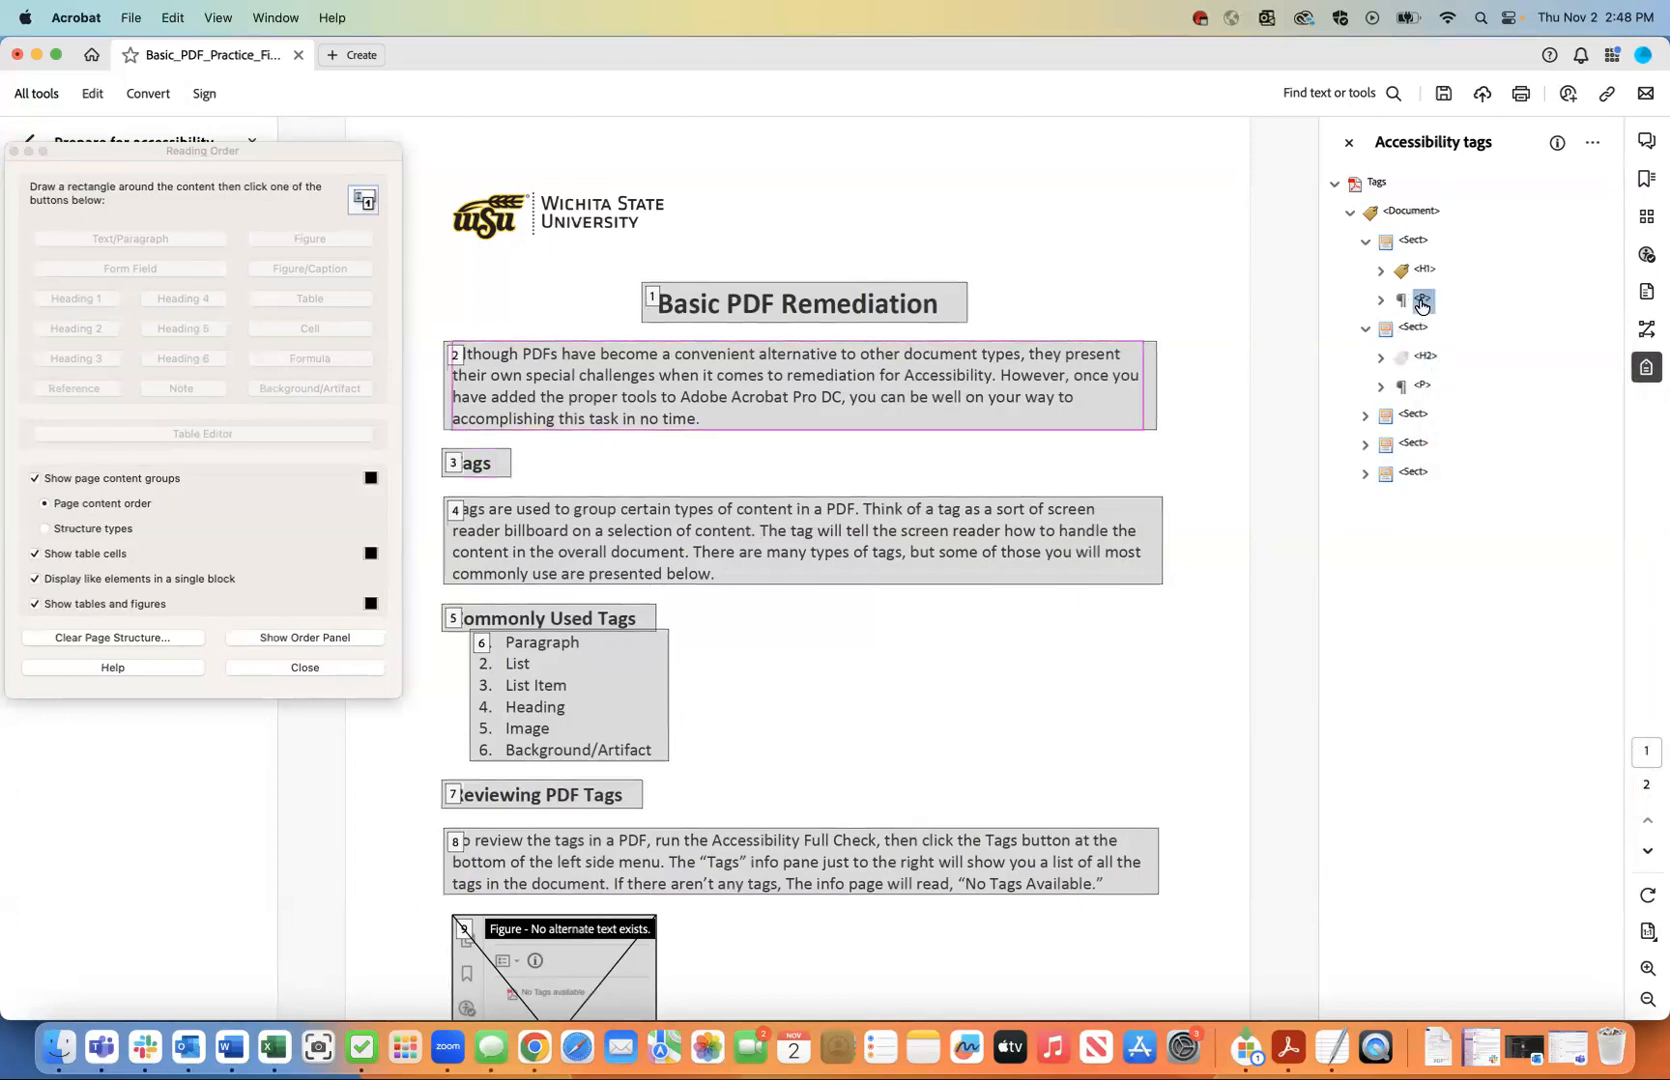
pyautogui.rightClick(1422, 305)
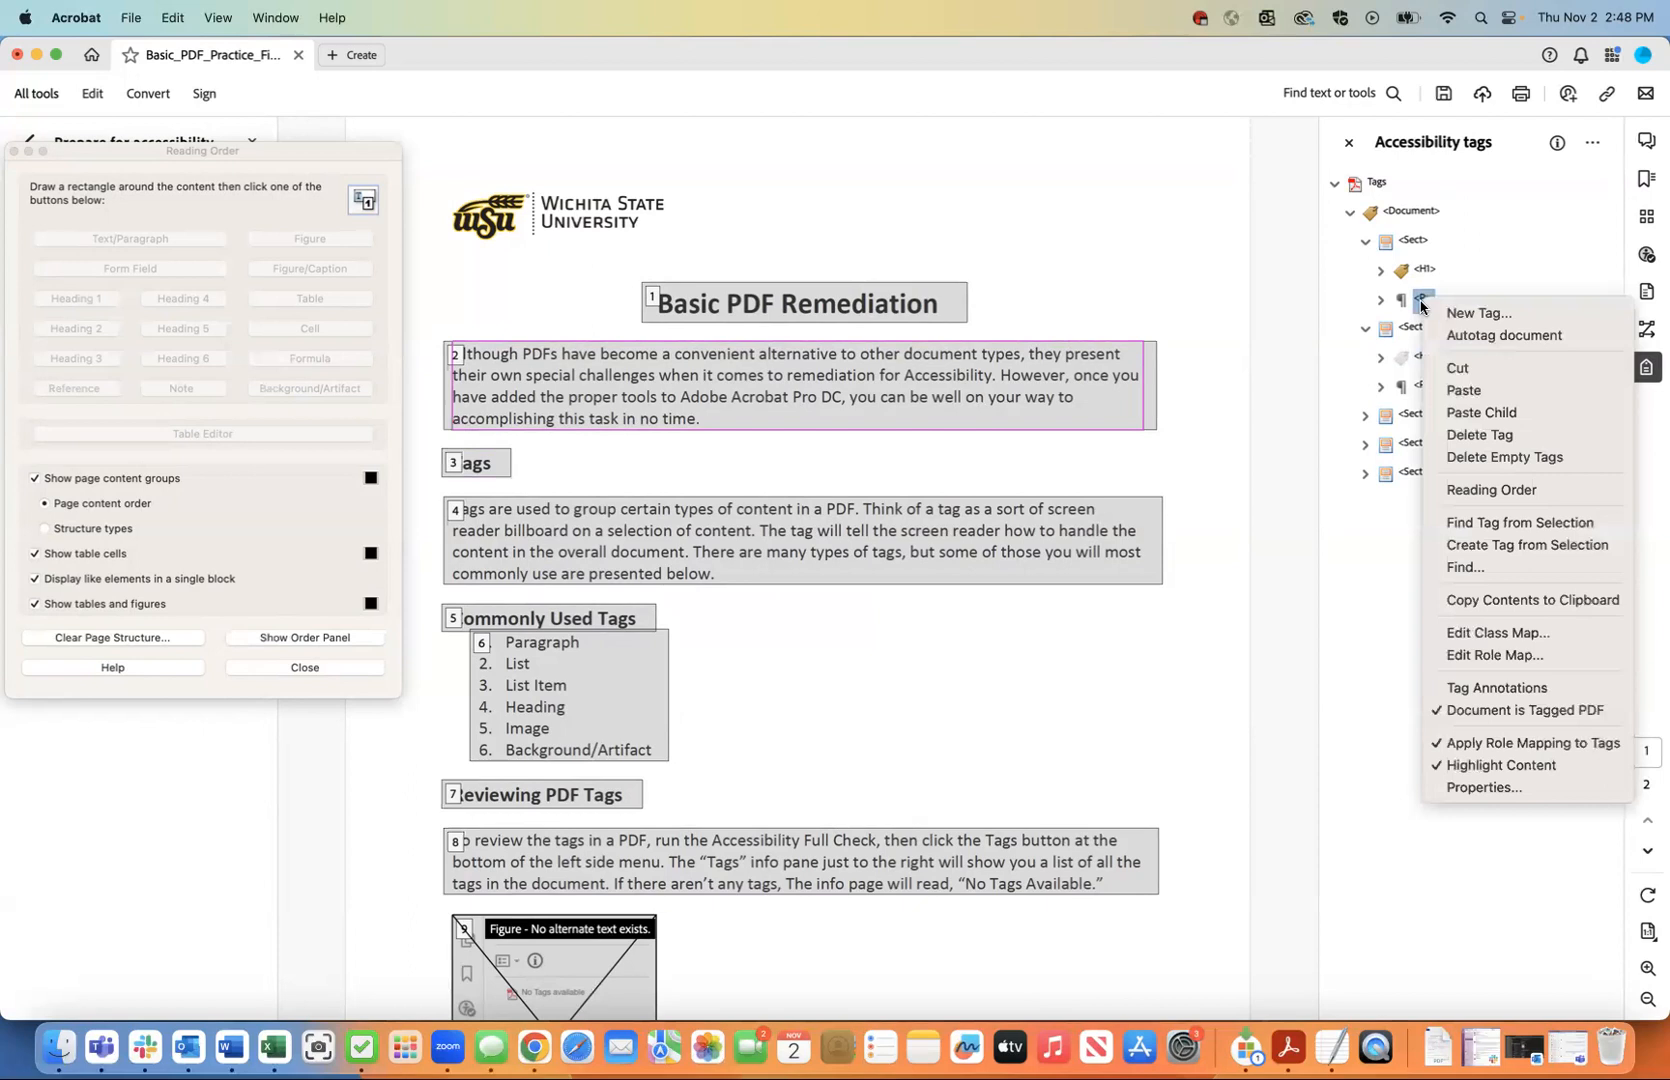
pyautogui.click(1449, 390)
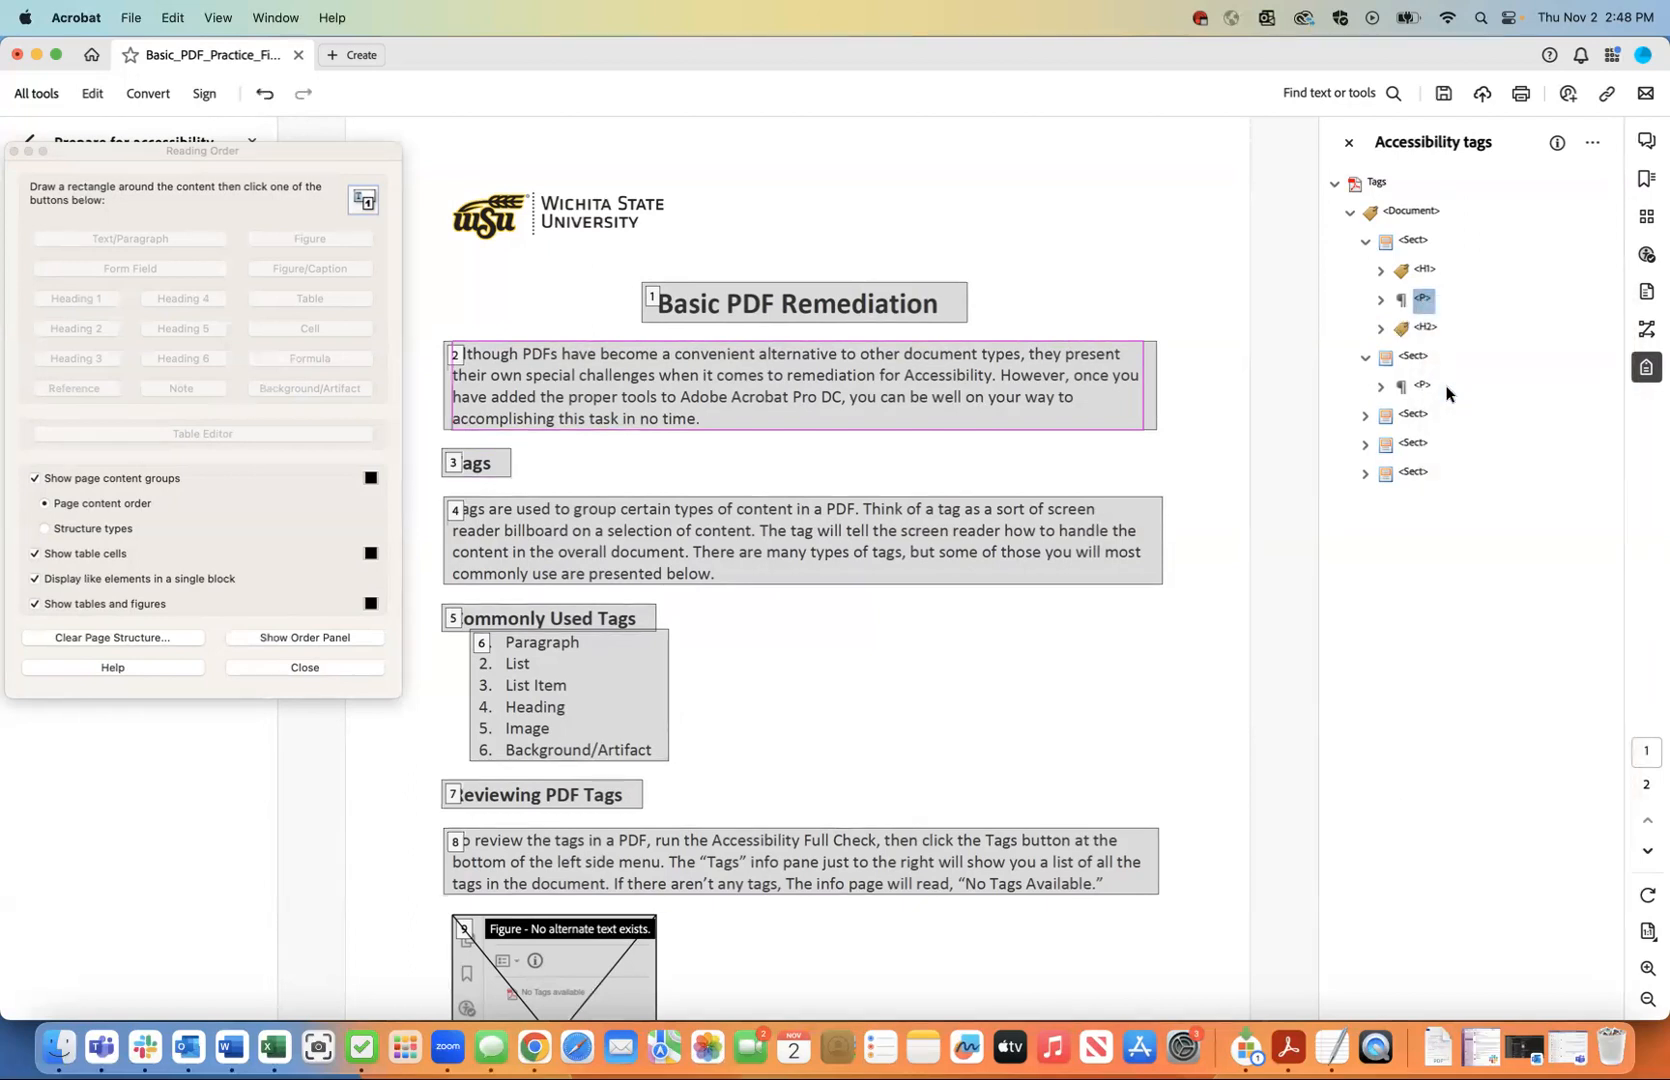
# Step through the first Sect's H1, P and H2 tags to examine their reading sequence on the page.
pyautogui.click(1424, 327)
pyautogui.click(1423, 272)
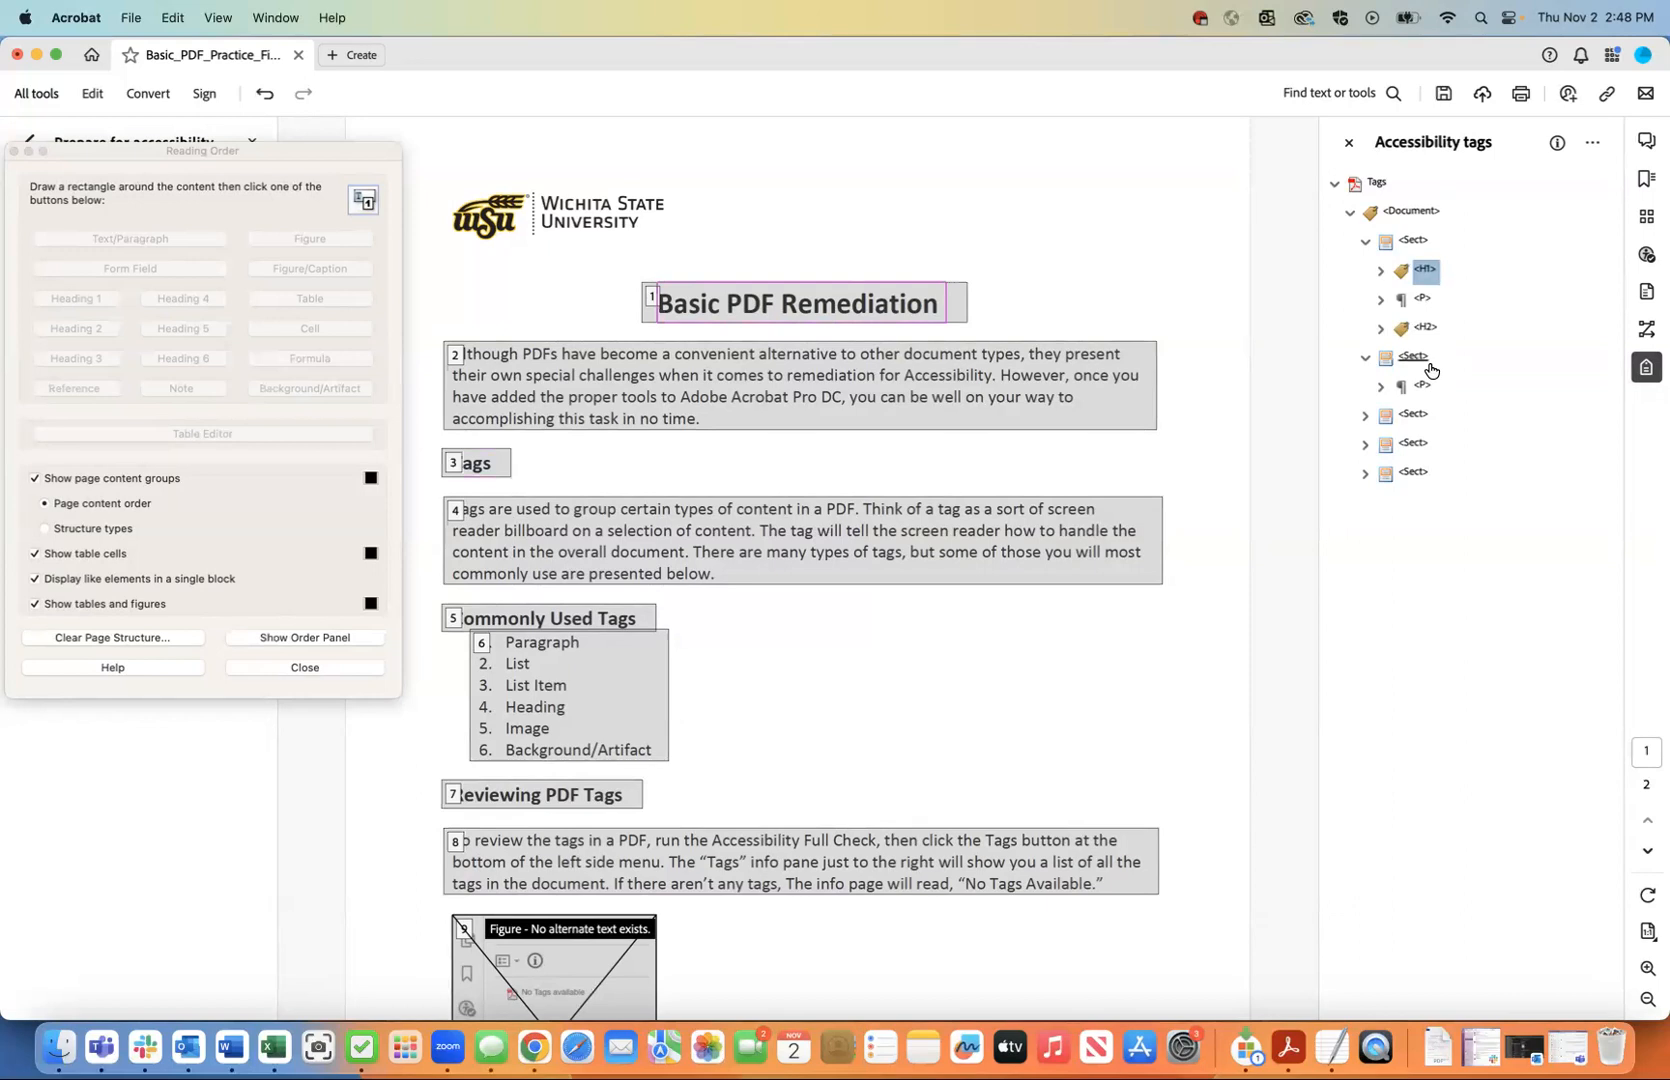
pyautogui.press('Down')
pyautogui.press('Down')
pyautogui.press('Up')
pyautogui.press('Up')
pyautogui.press('Down')
pyautogui.press('Down')
pyautogui.press('Up')
pyautogui.press('Up')
# Undo the paste of the H2 tag into the first Sect.
pyautogui.click(171, 17)
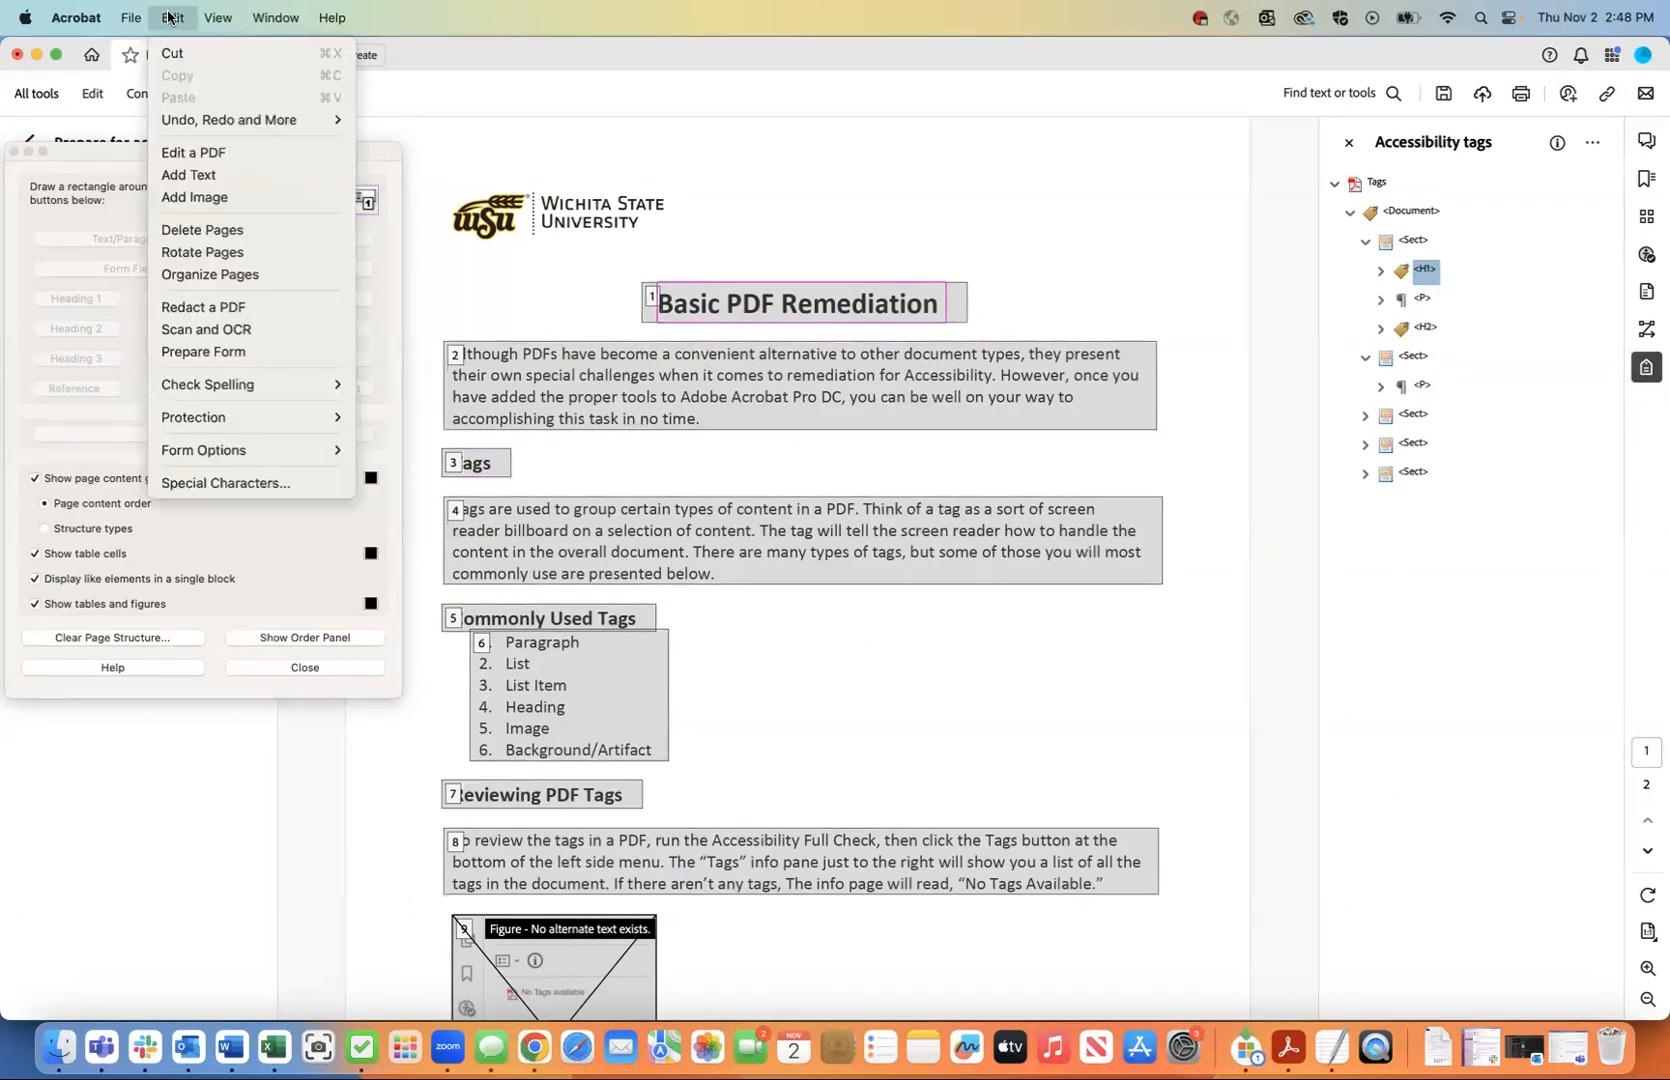
pyautogui.moveTo(193, 119)
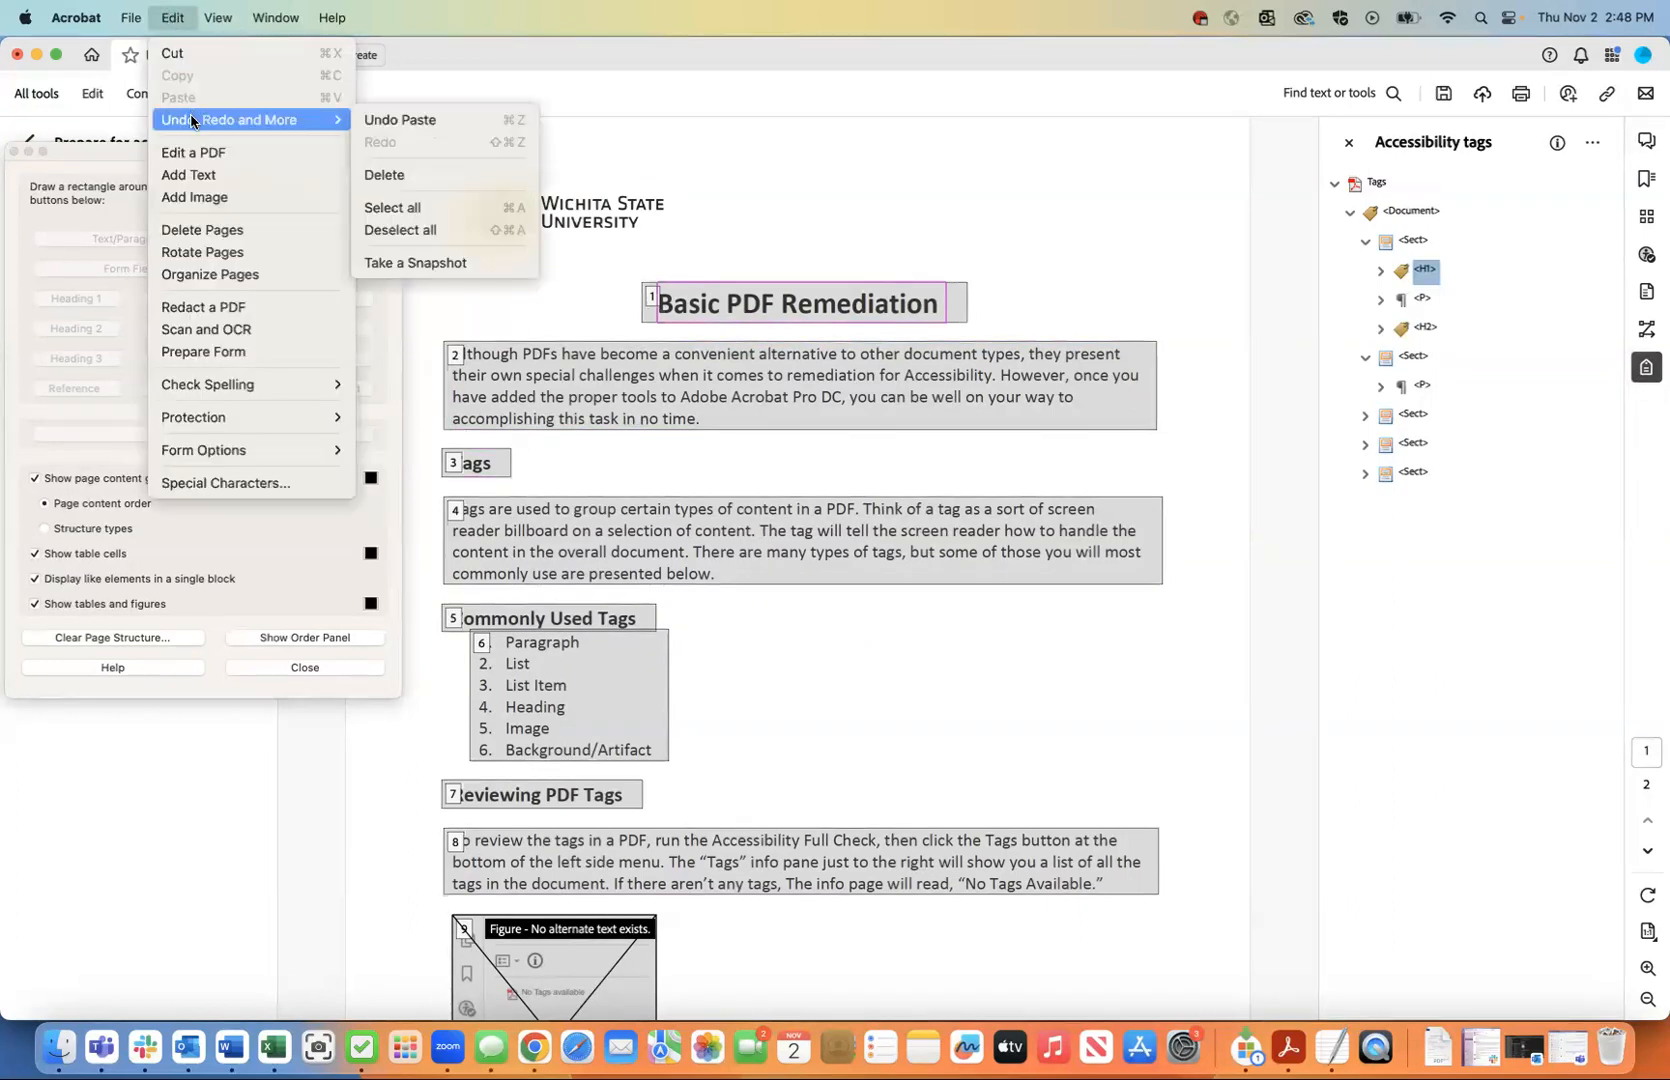
pyautogui.click(392, 119)
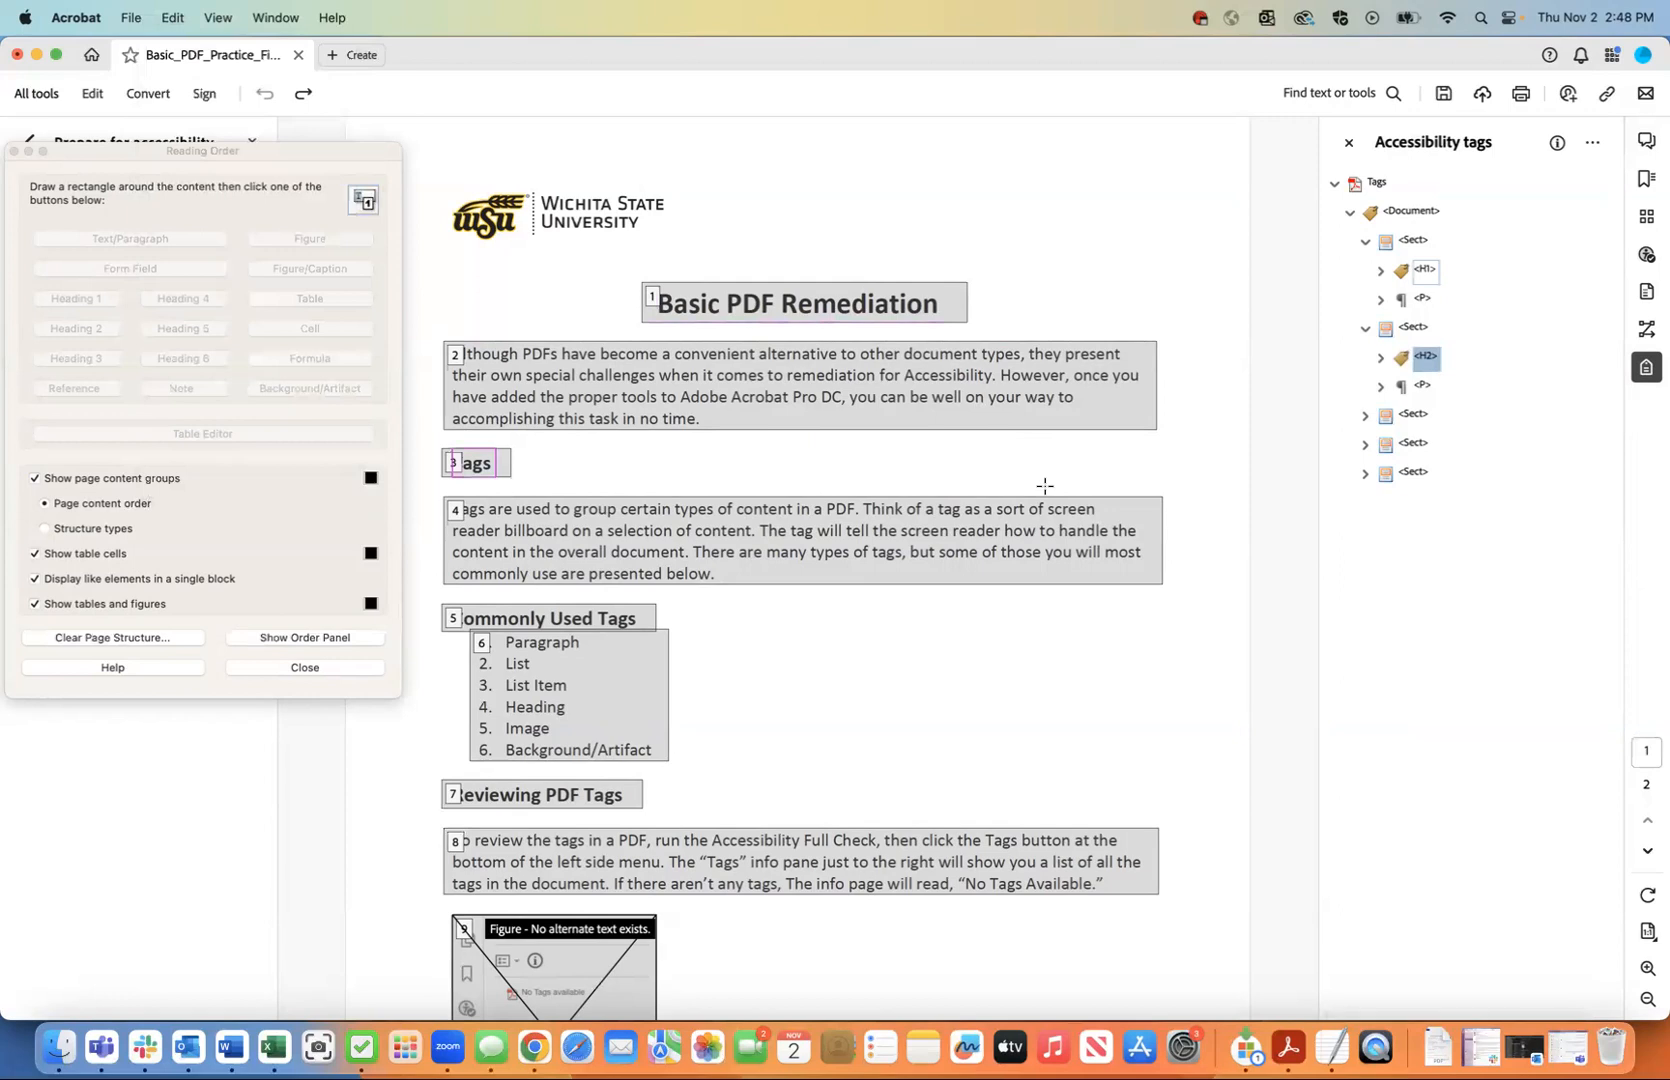
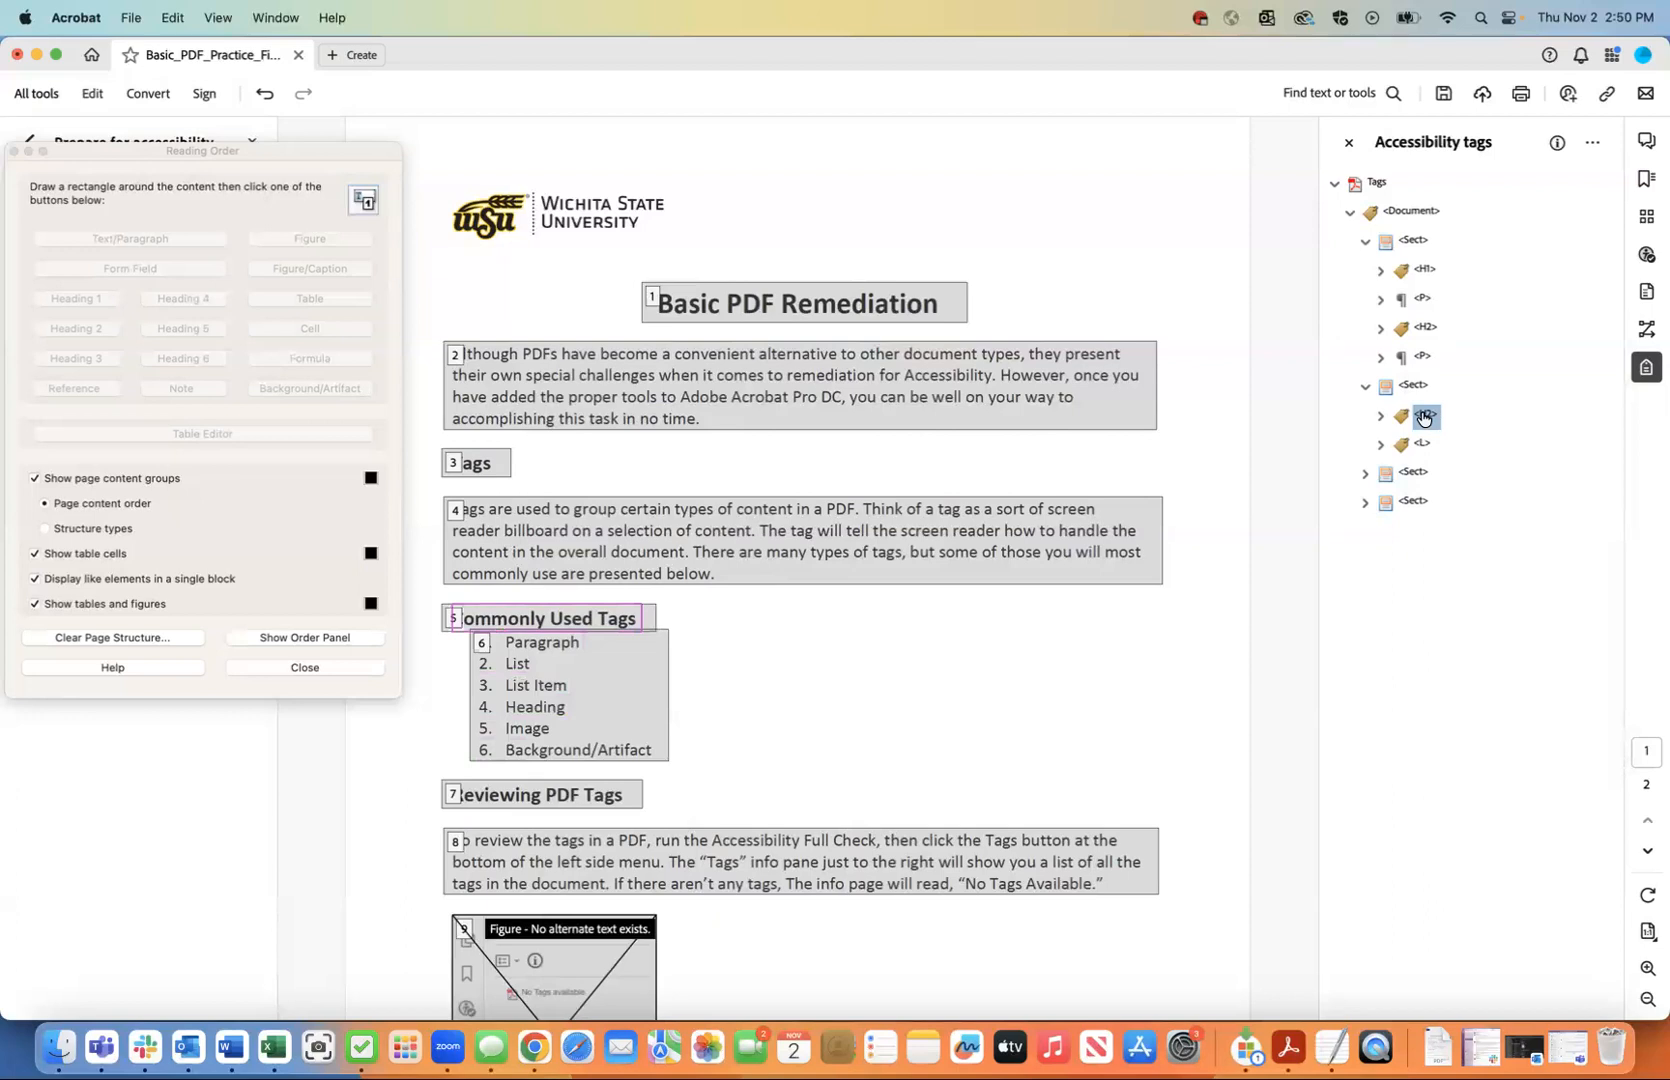
# Expand the L tag under the Commonly Used Tags heading and step through its six LI tags to examine the list items they cover.
pyautogui.click(1379, 446)
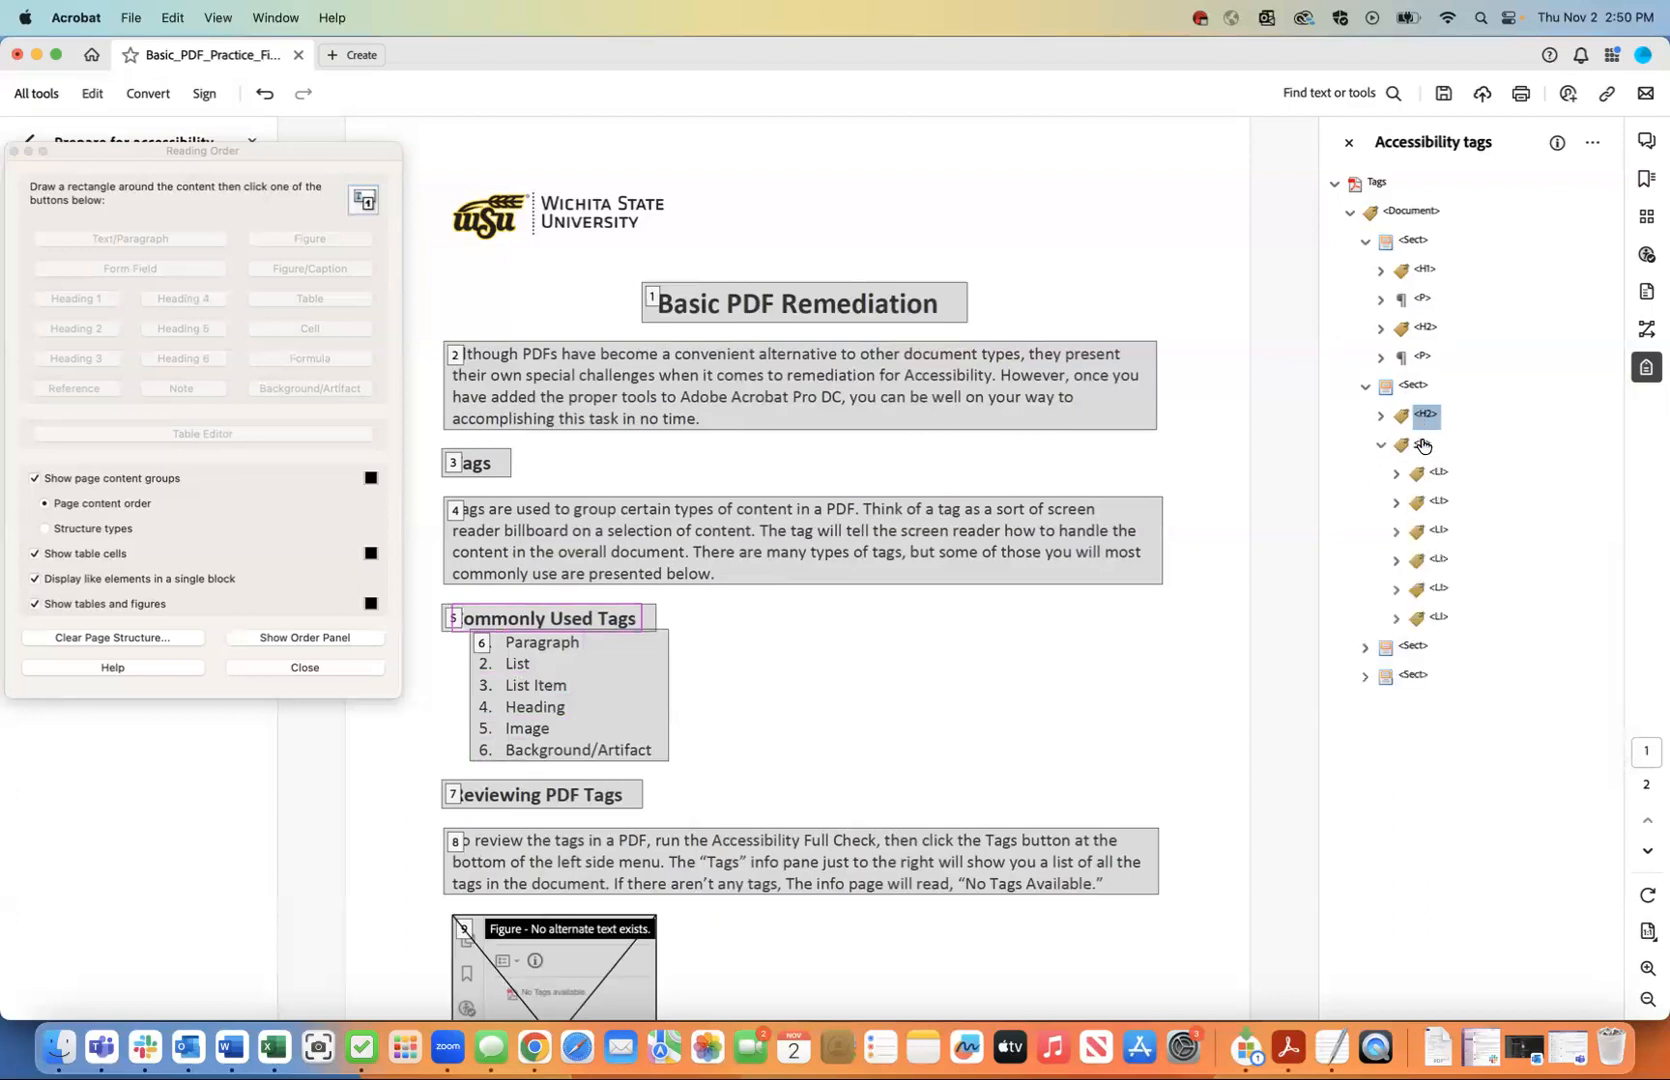
pyautogui.doubleClick(1423, 446)
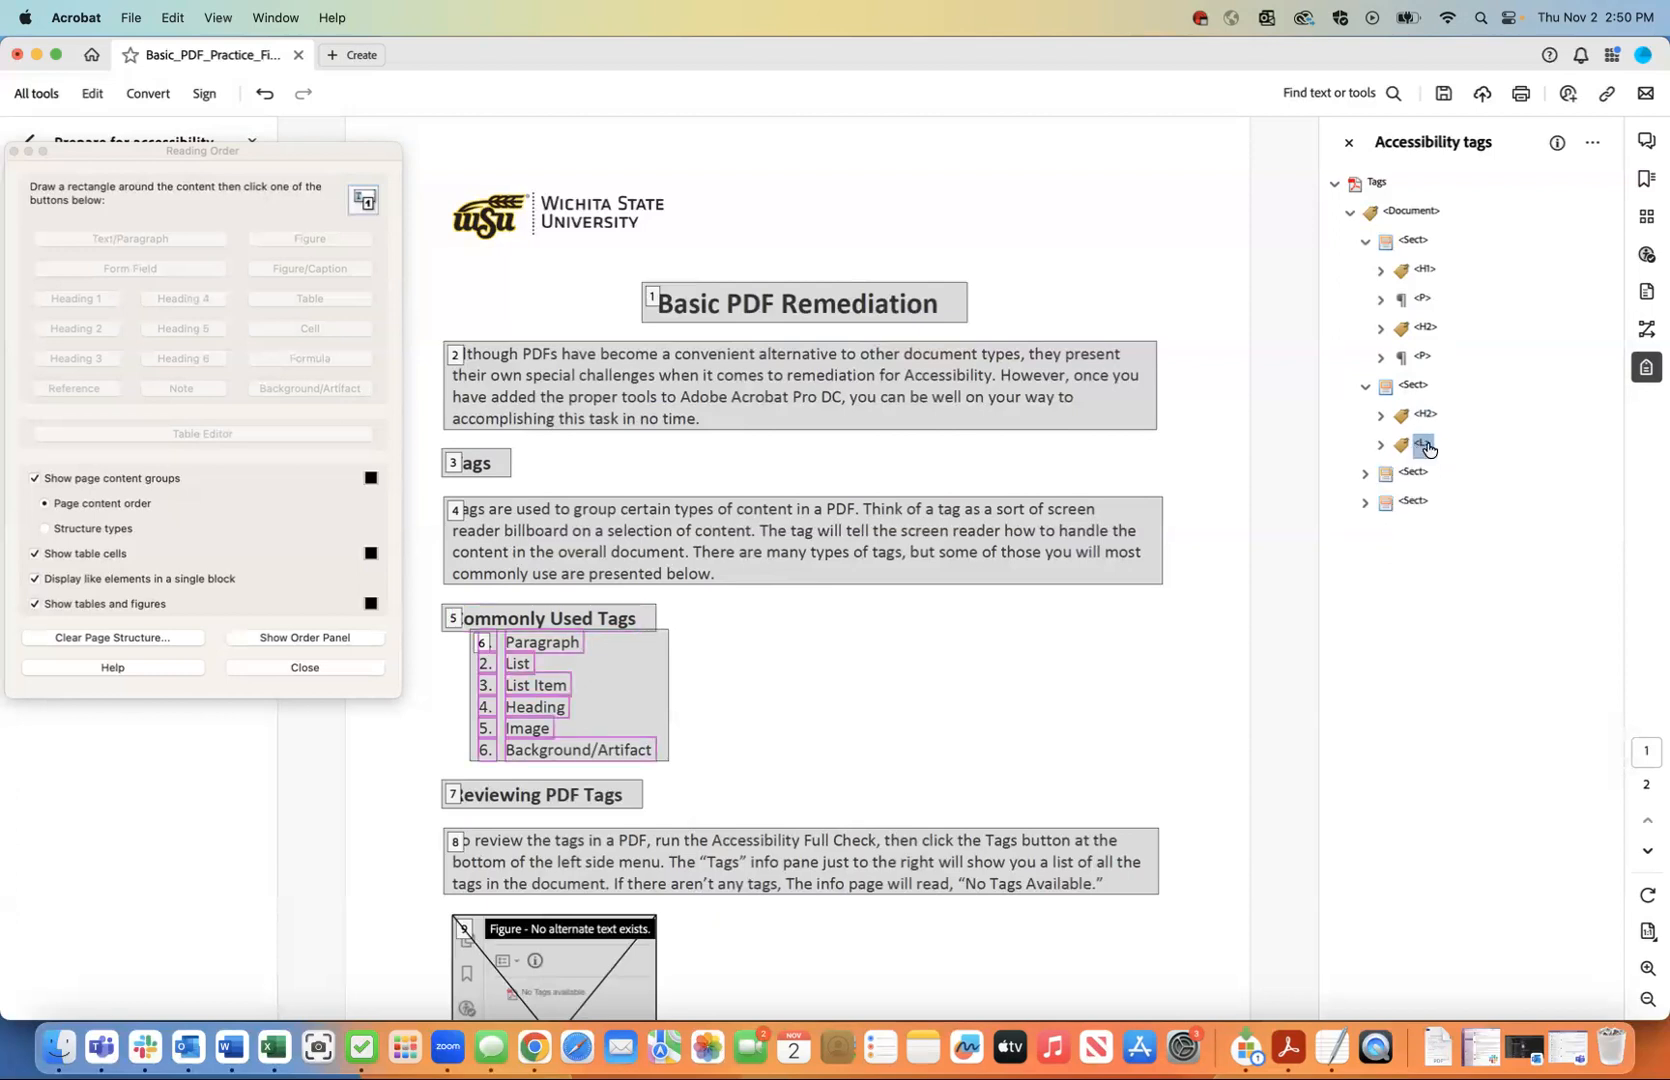
pyautogui.doubleClick(1419, 446)
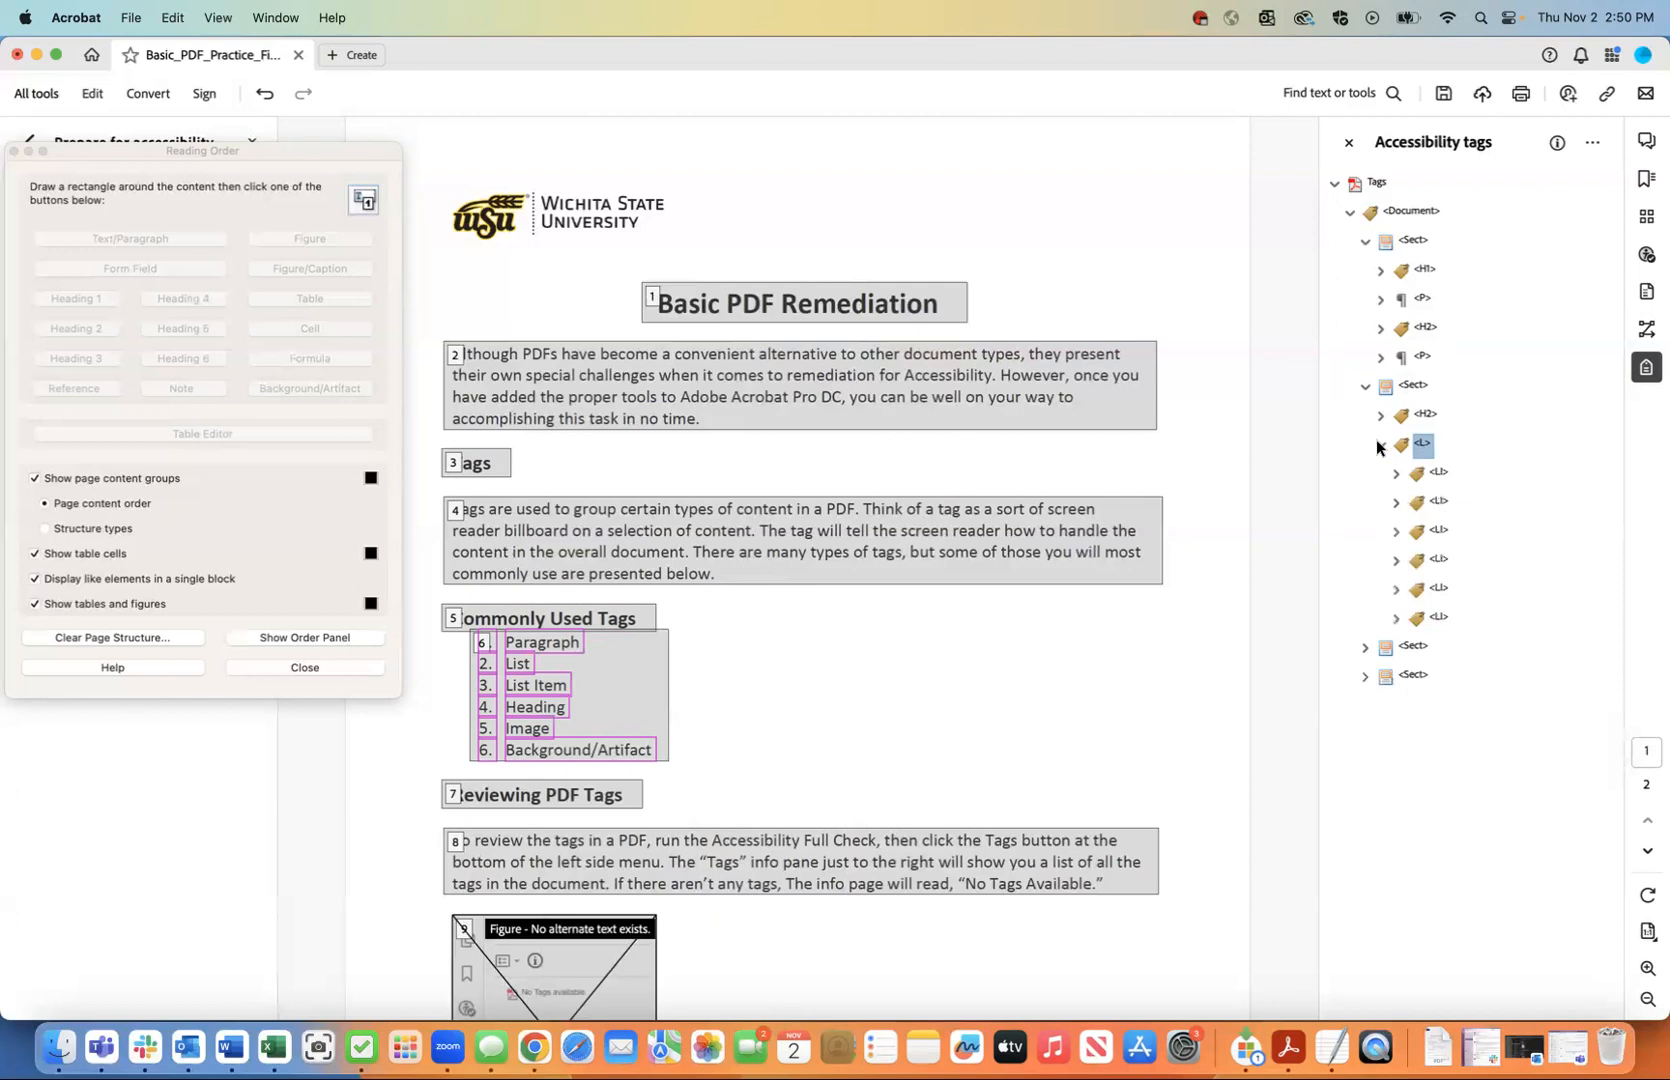
pyautogui.click(1418, 471)
pyautogui.click(1436, 501)
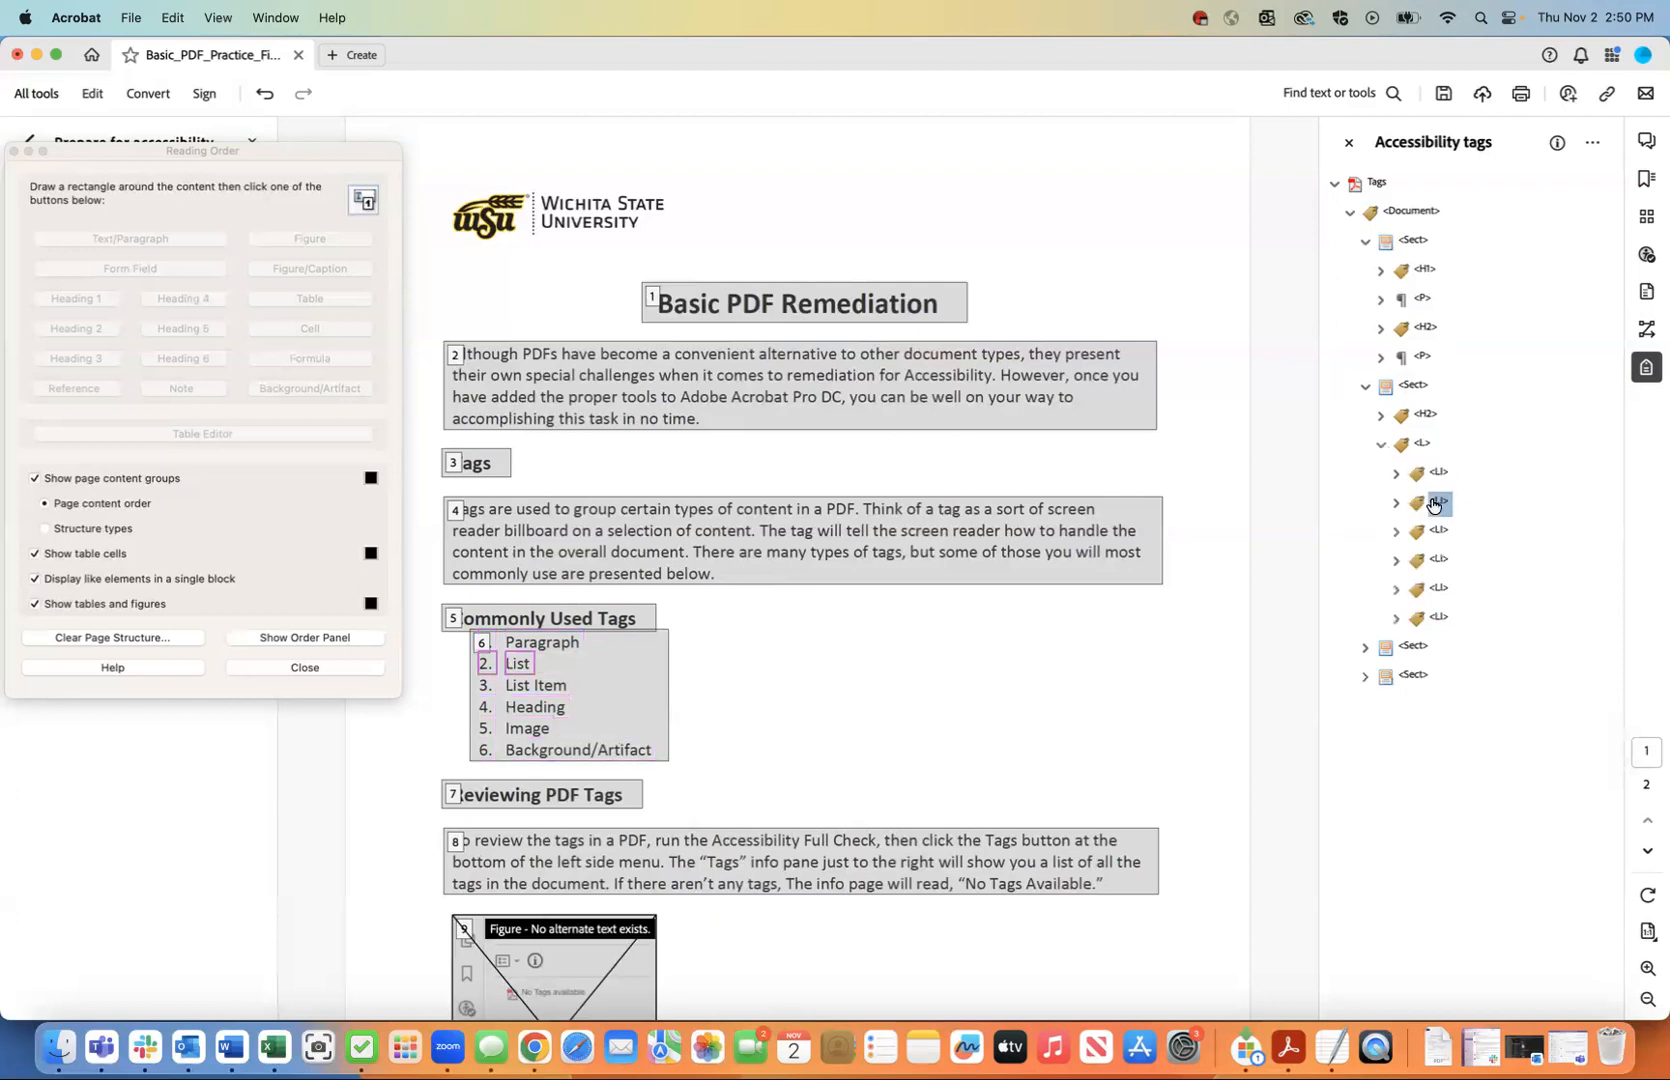
pyautogui.click(1435, 530)
pyautogui.click(1437, 559)
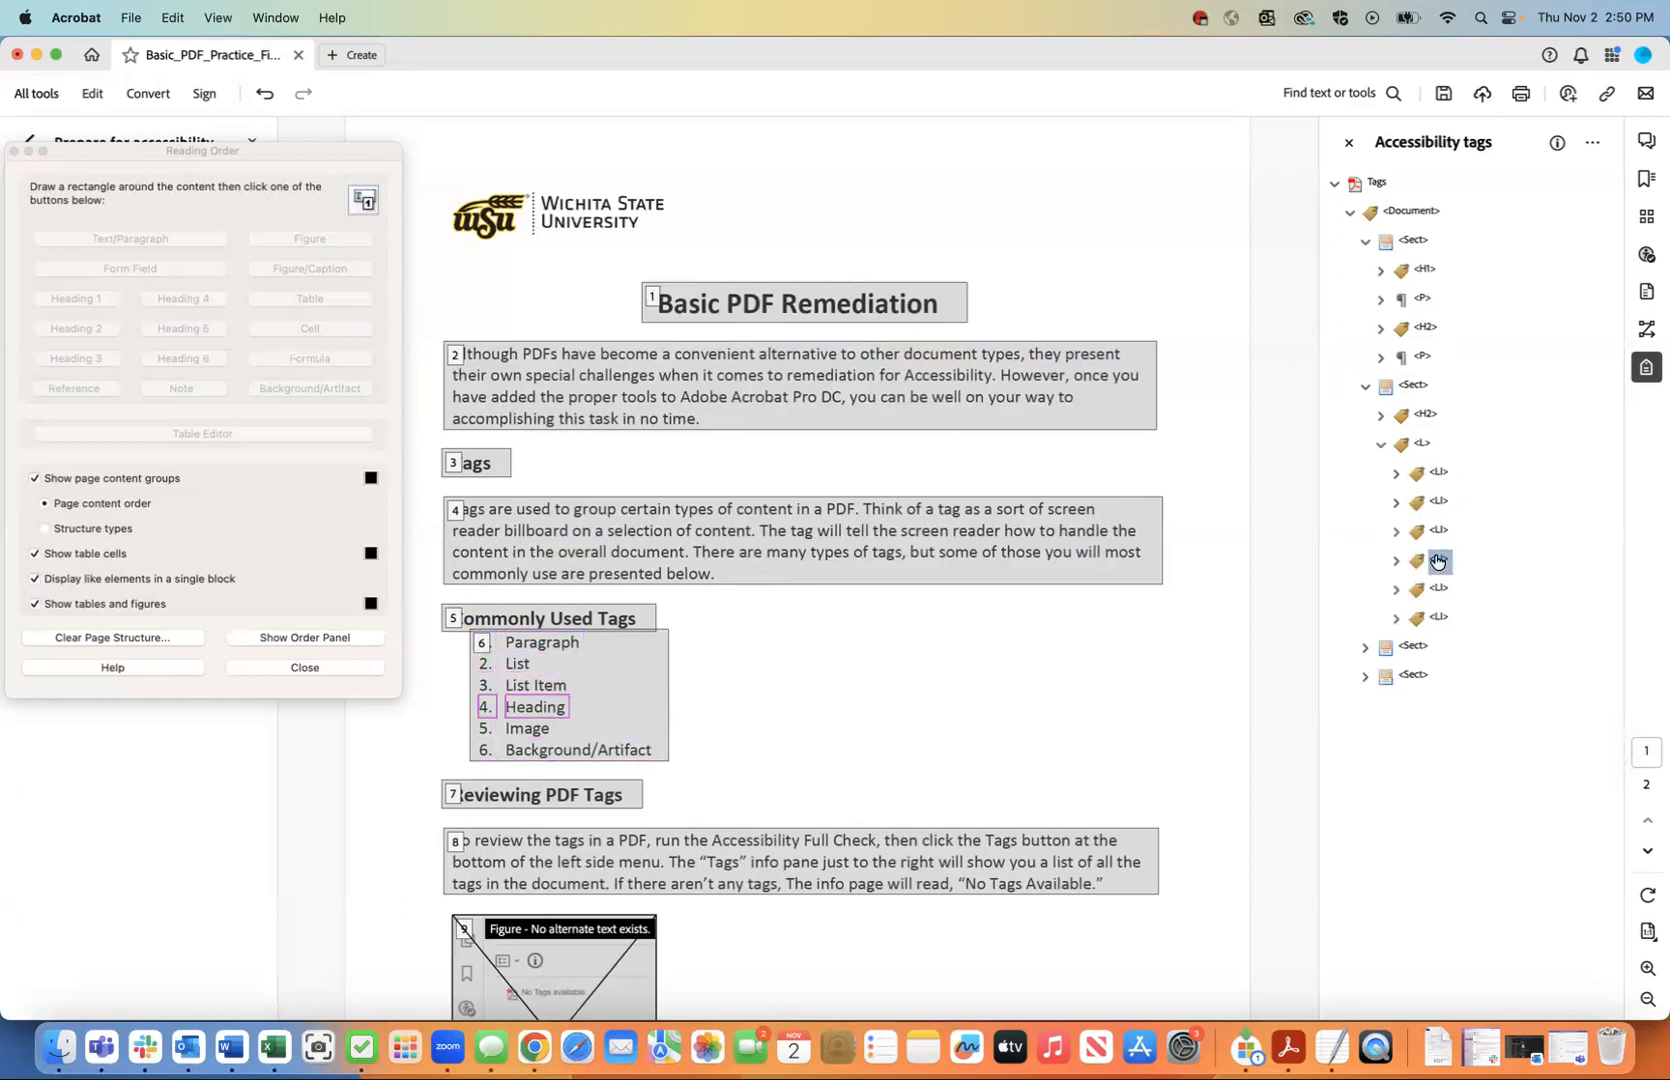
pyautogui.click(1437, 588)
pyautogui.click(1437, 618)
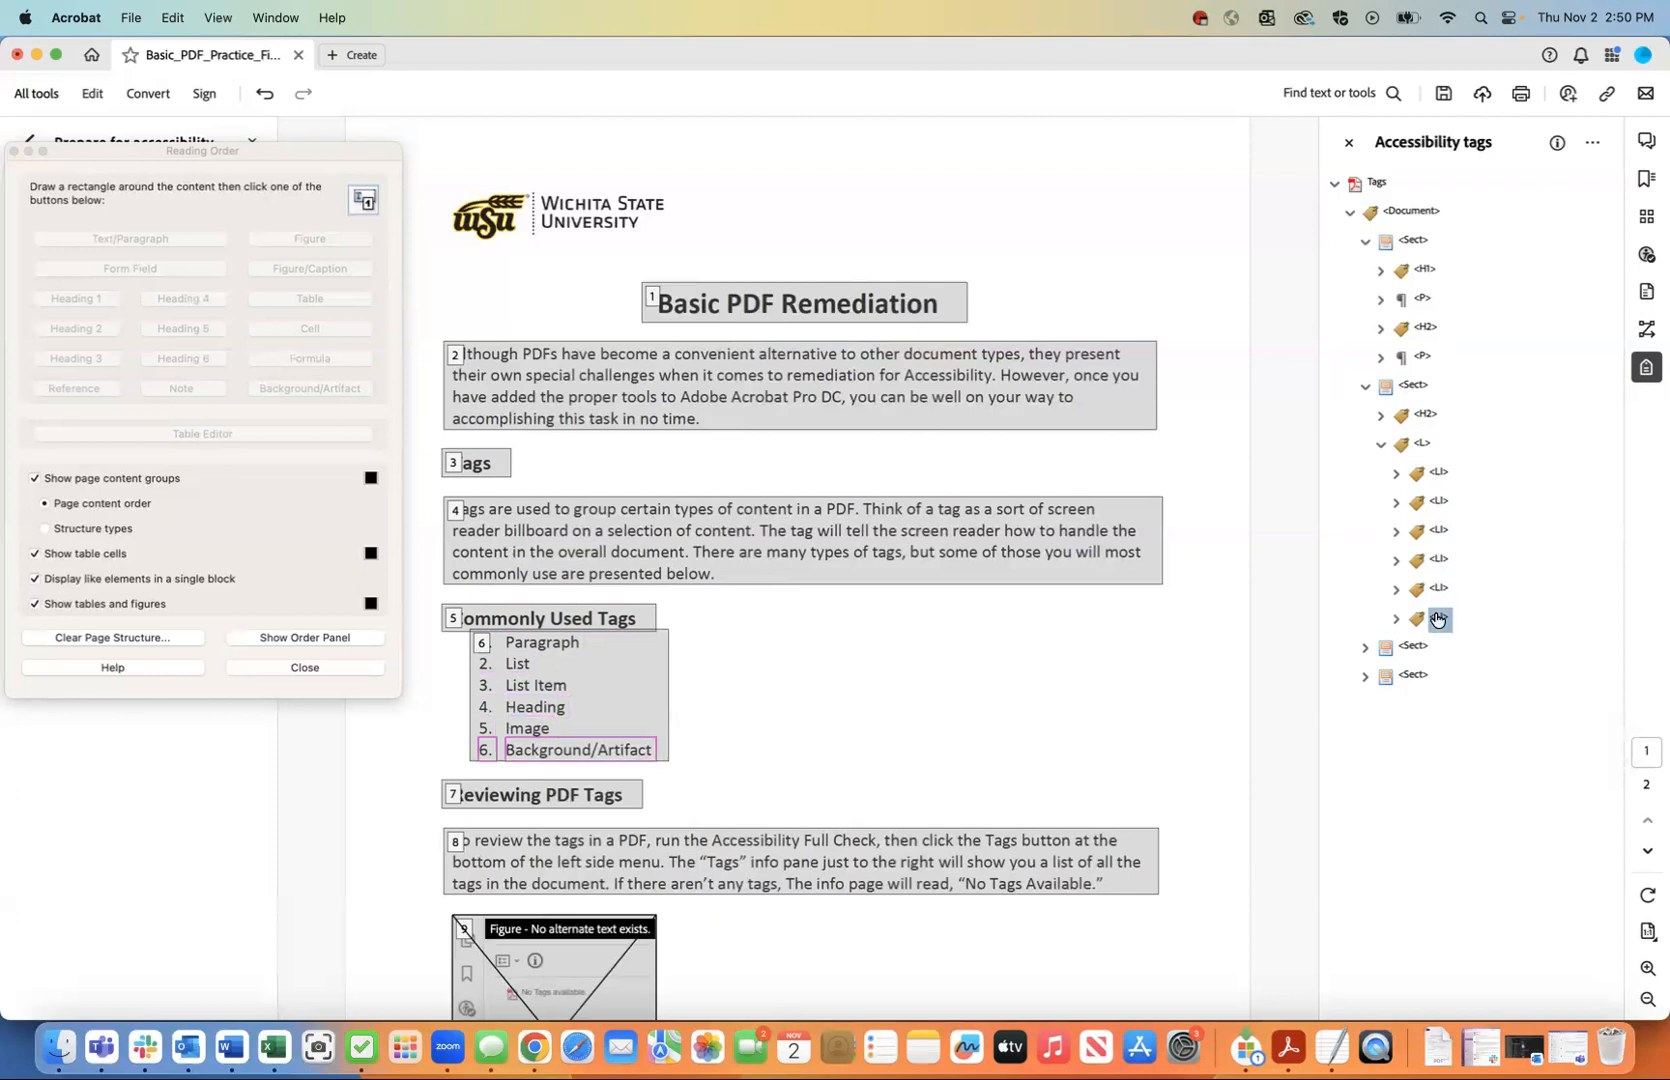
# Expand the first LI tag and examine the content held by its Lbl and LBody tags.
pyautogui.click(1436, 474)
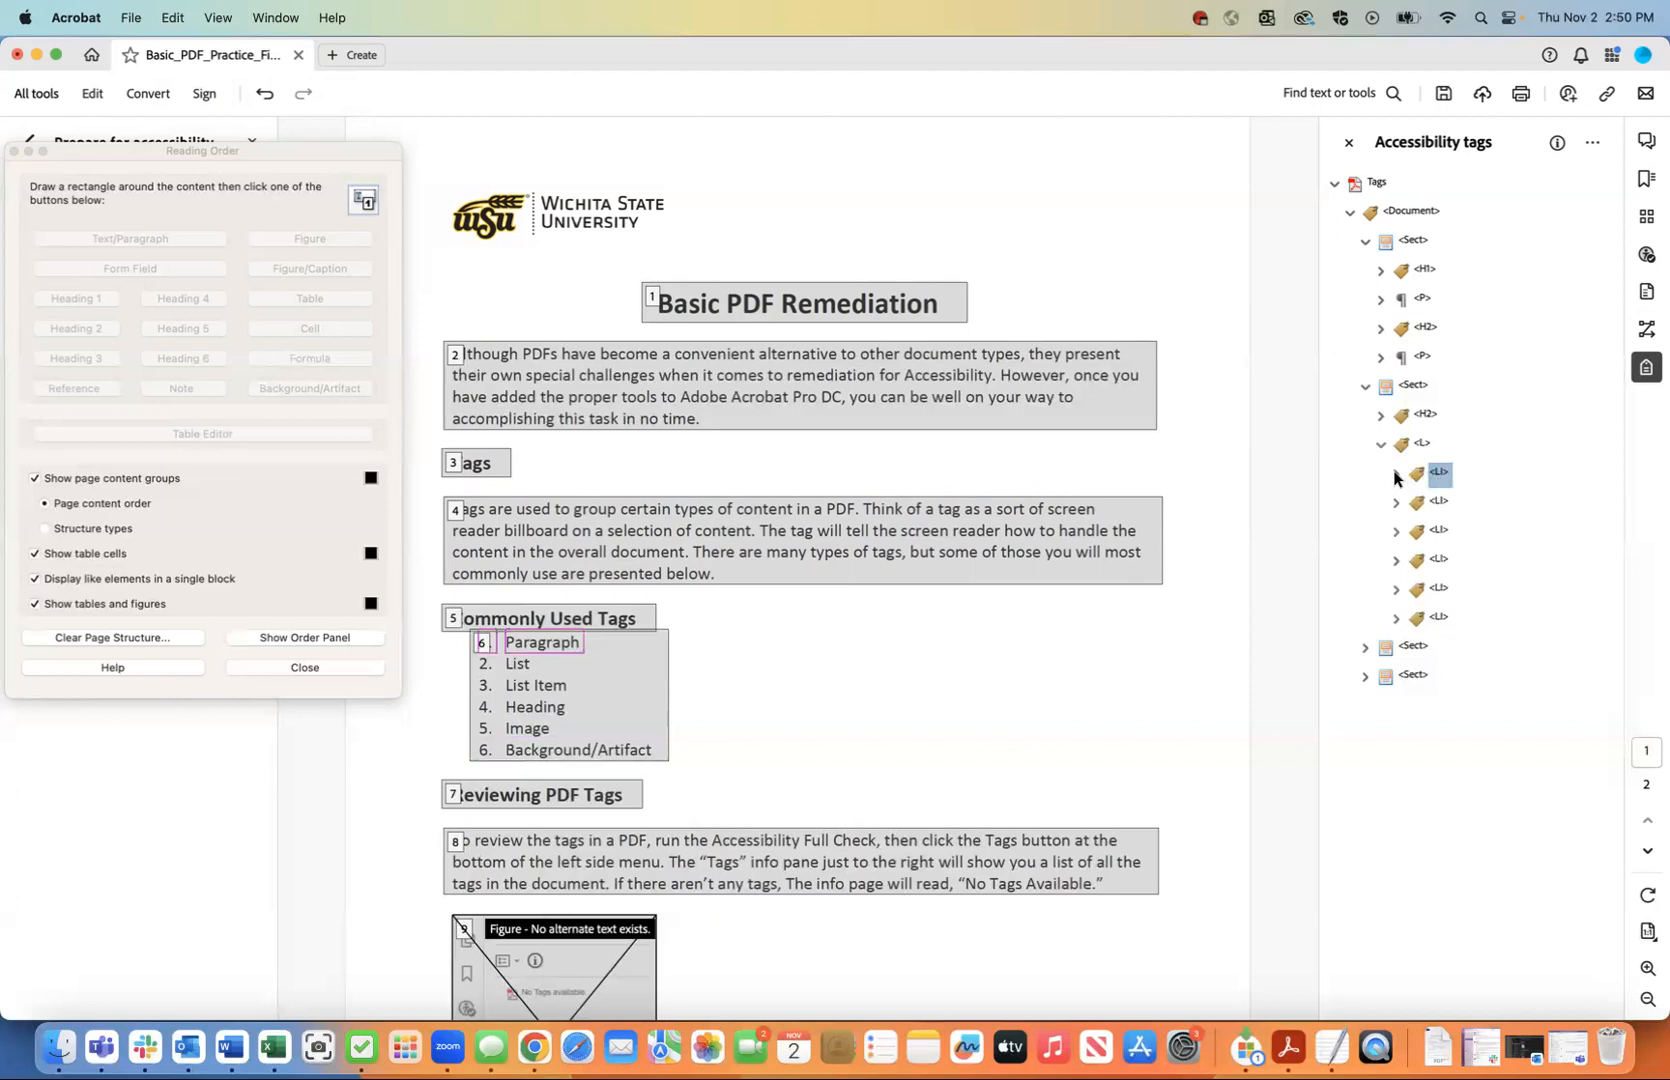
pyautogui.click(1396, 474)
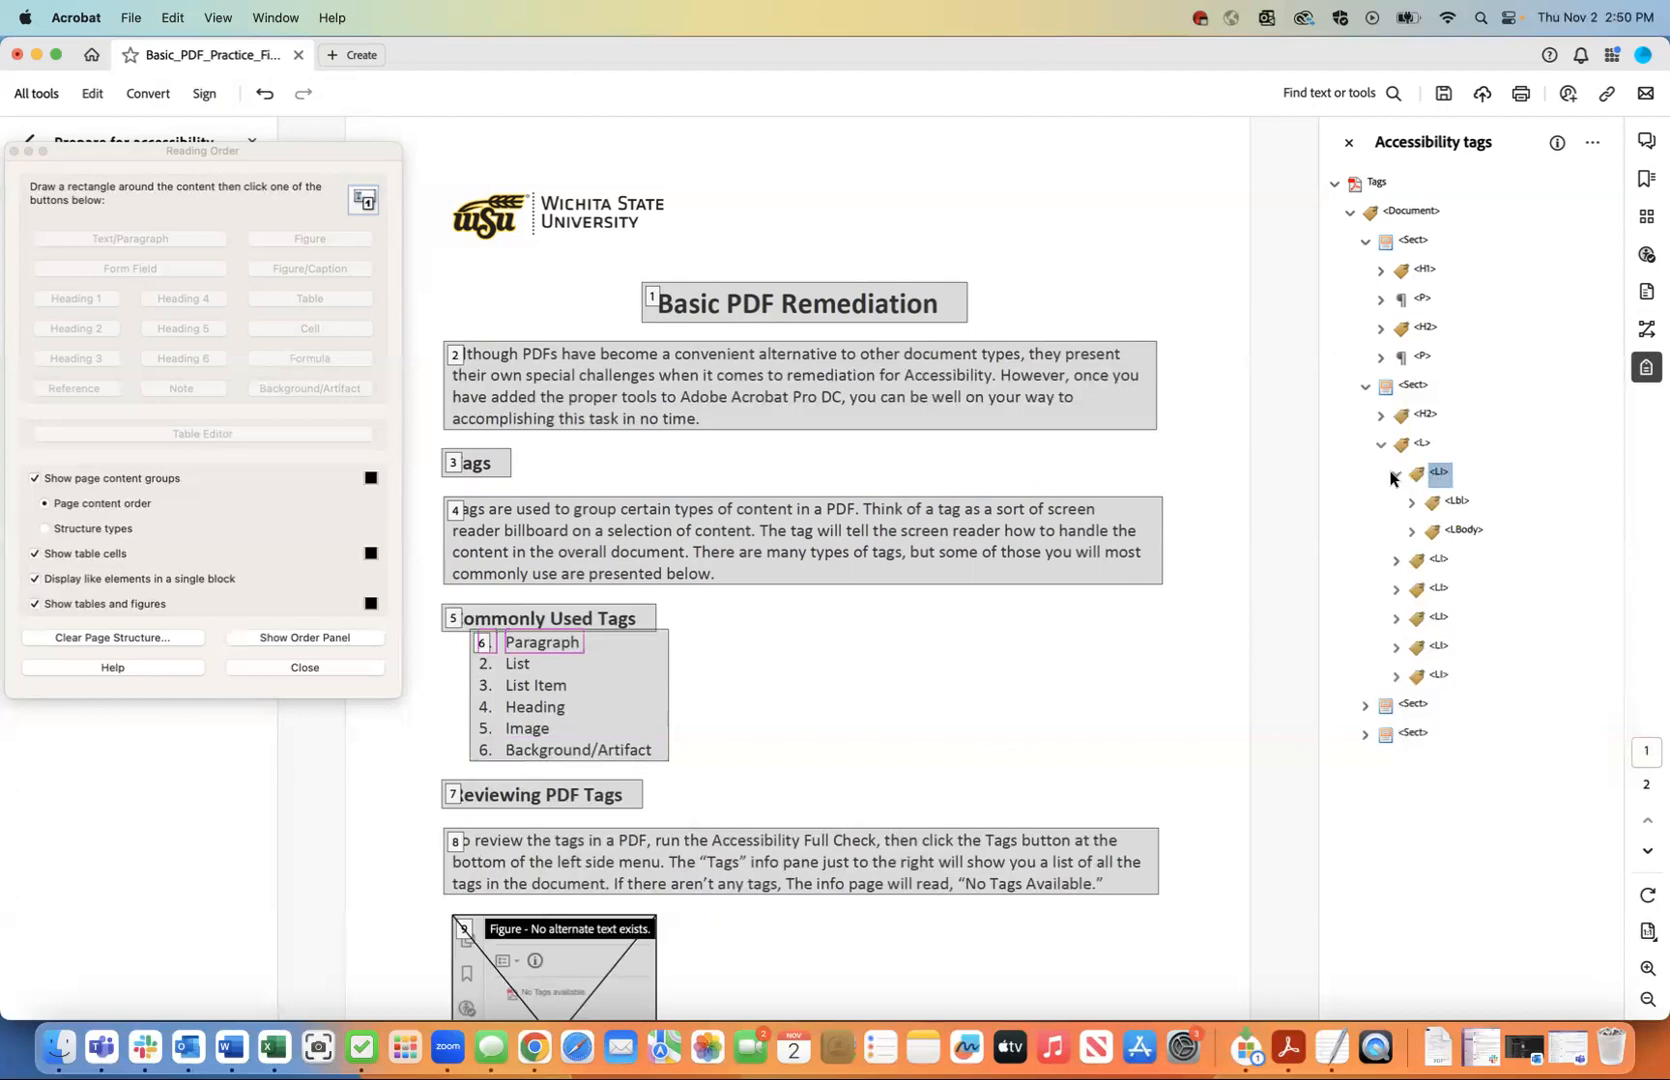
pyautogui.click(1455, 505)
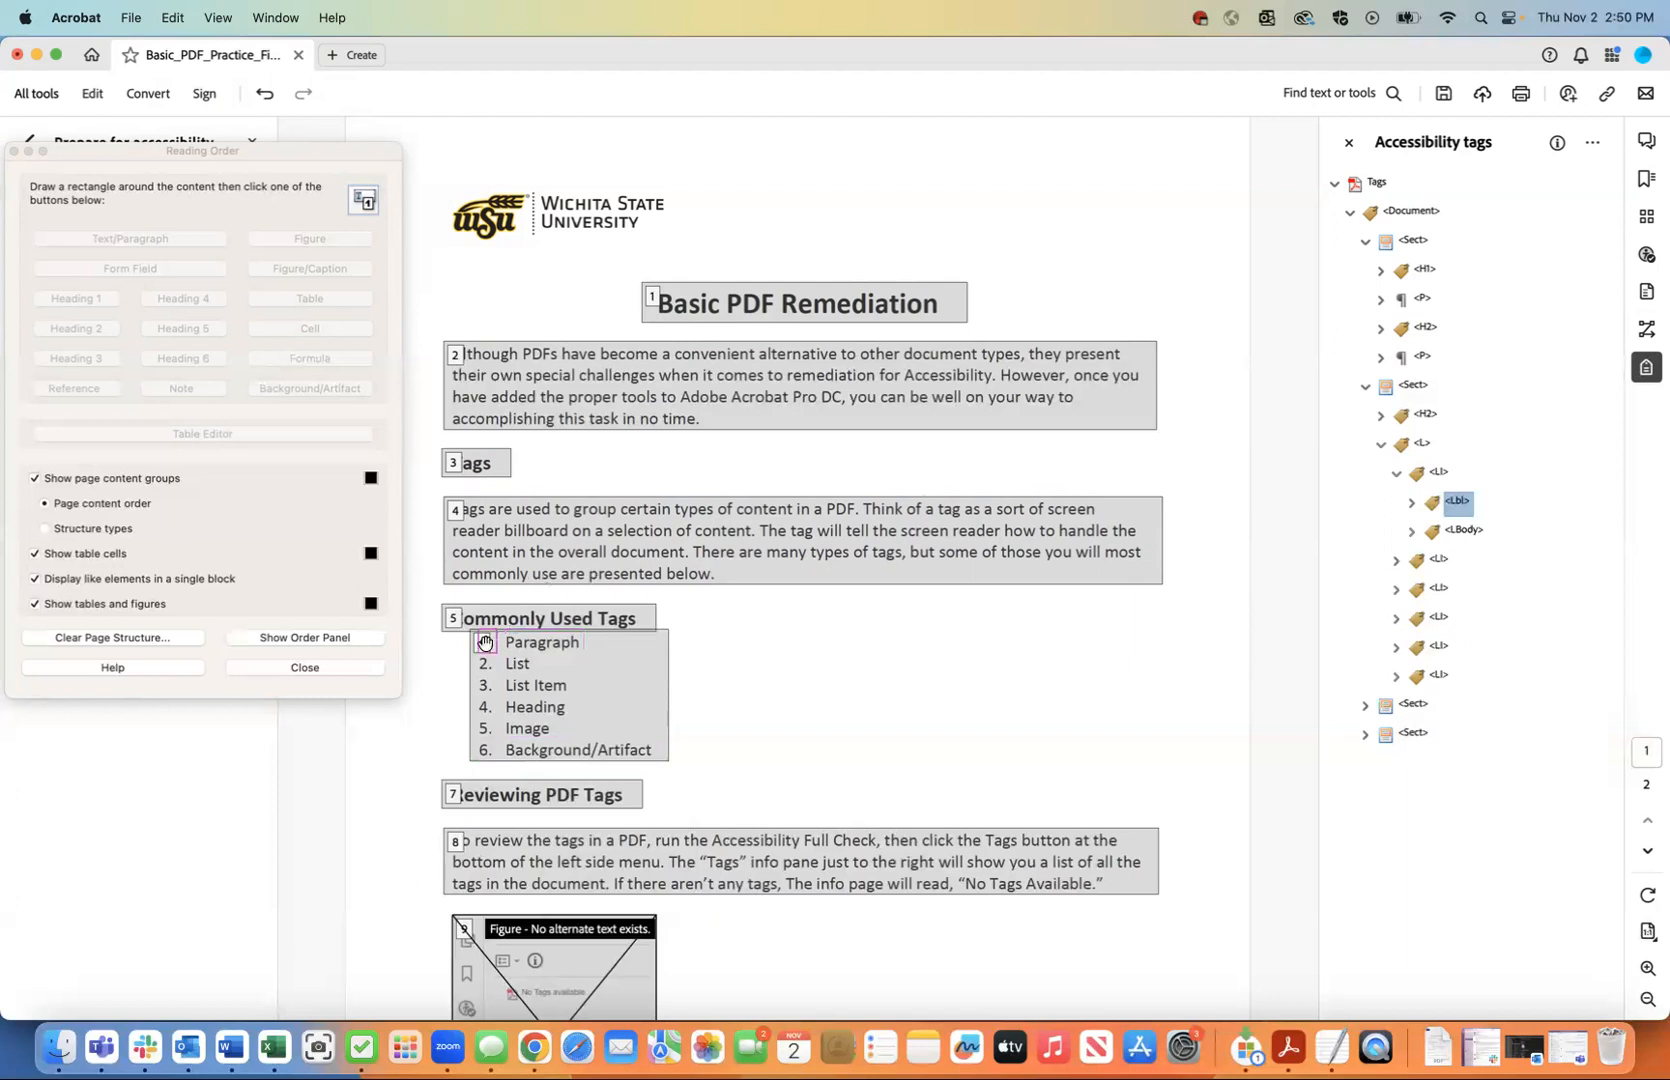
pyautogui.click(1409, 503)
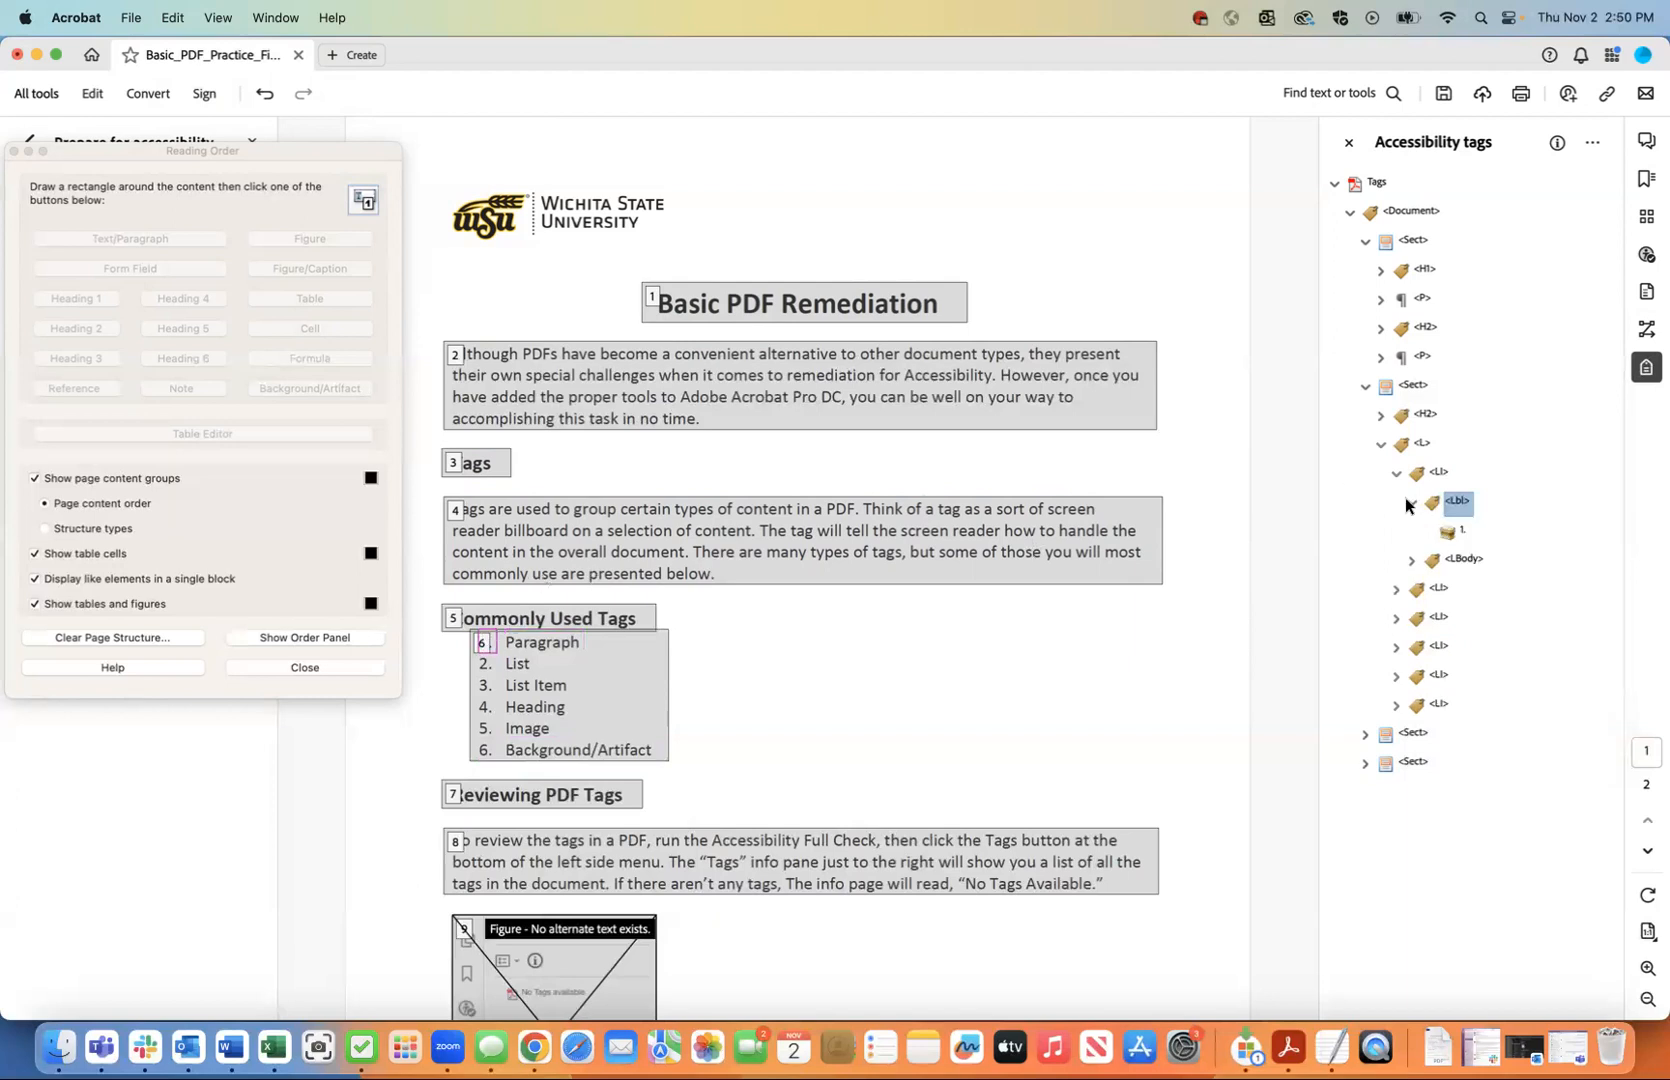
pyautogui.click(1410, 503)
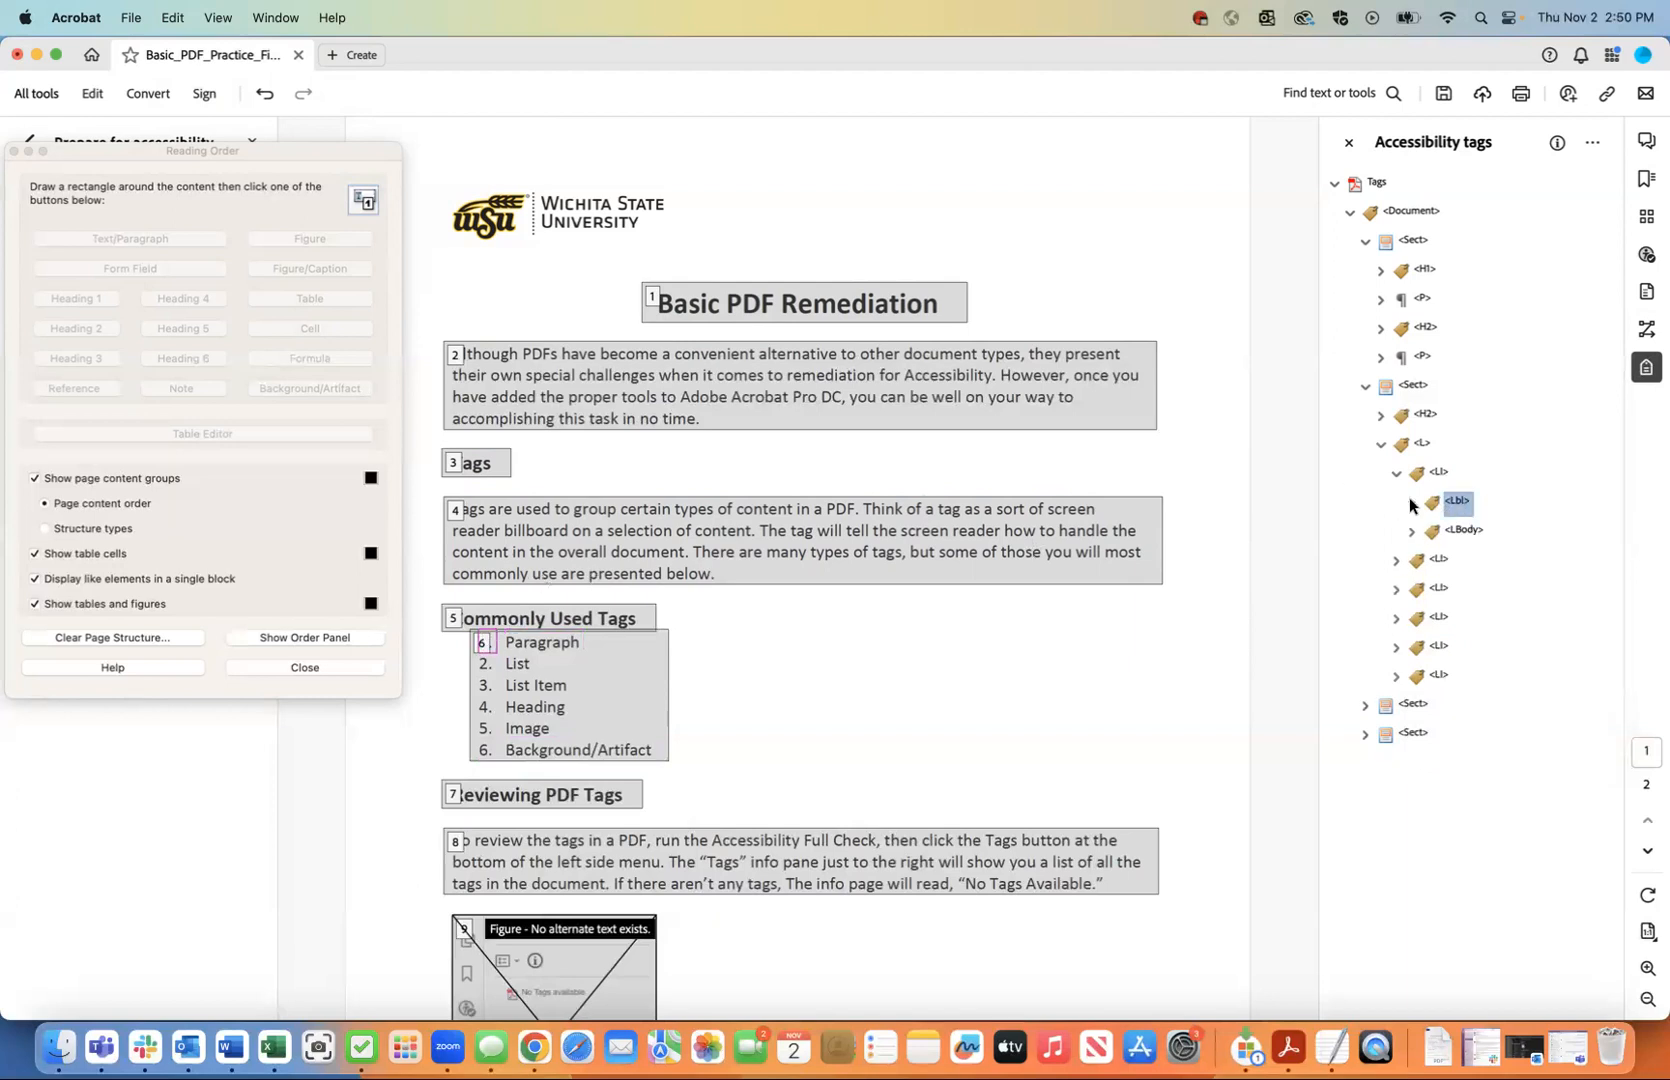
pyautogui.click(1463, 530)
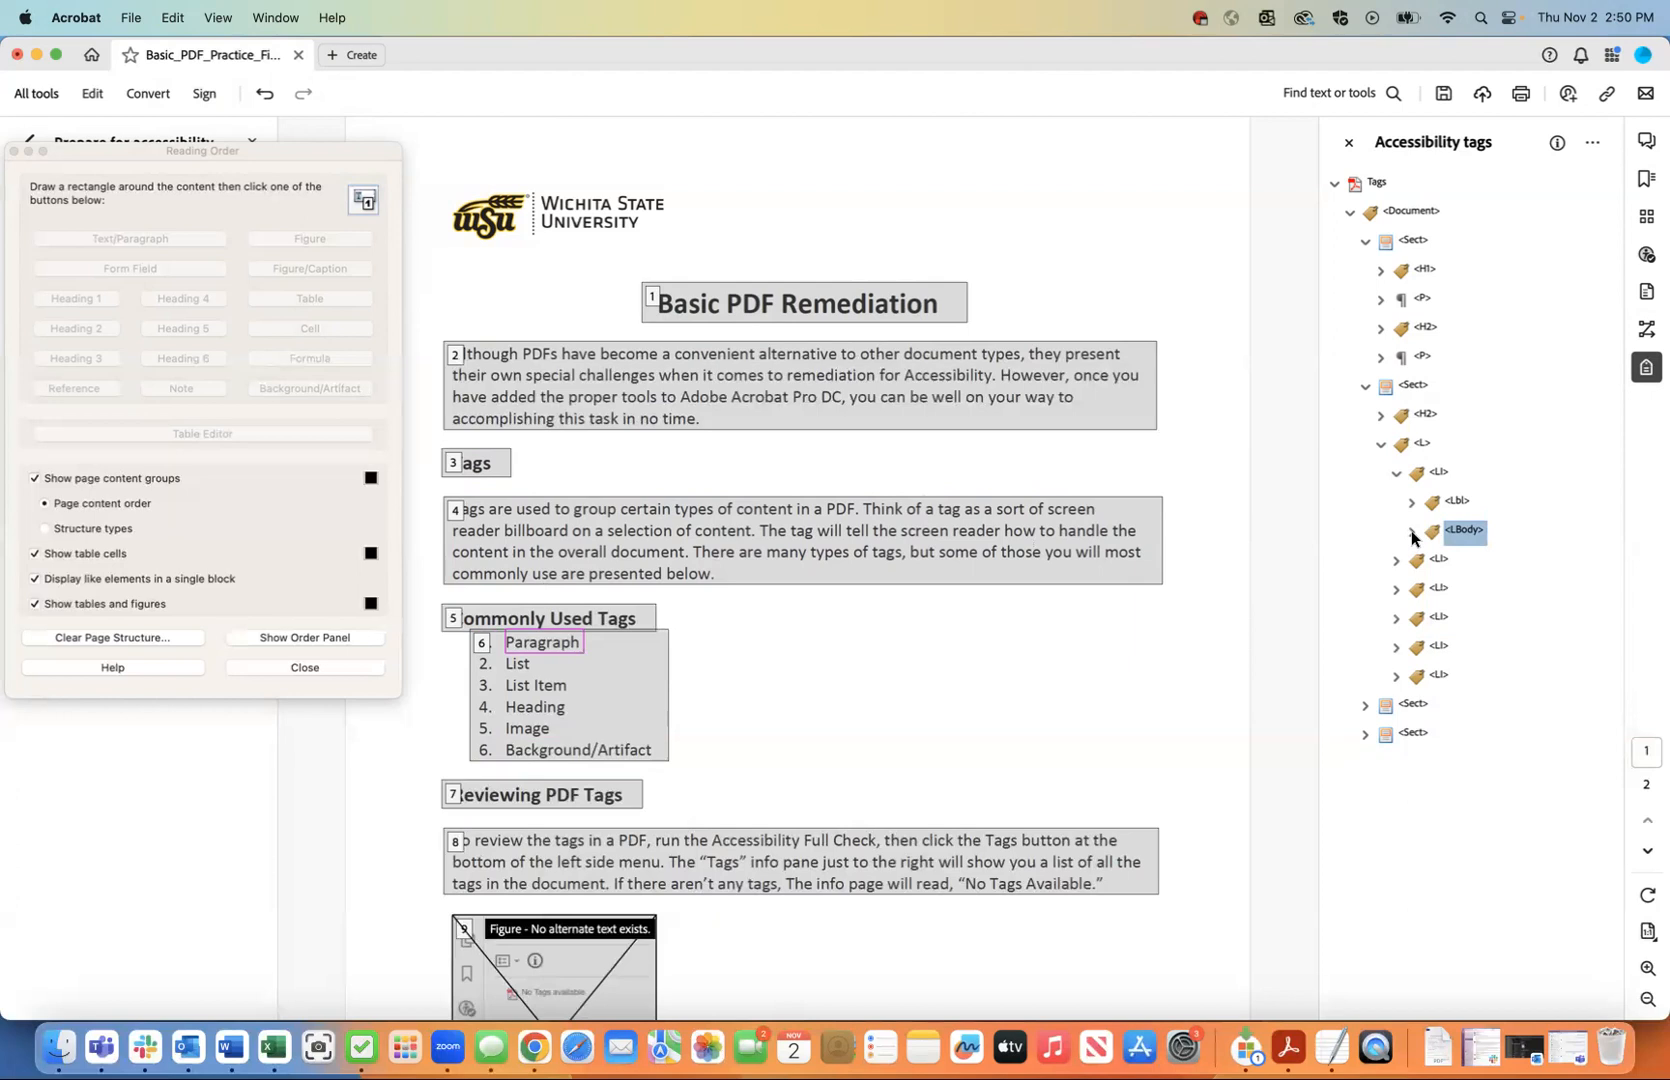
pyautogui.click(1411, 532)
pyautogui.press('Down')
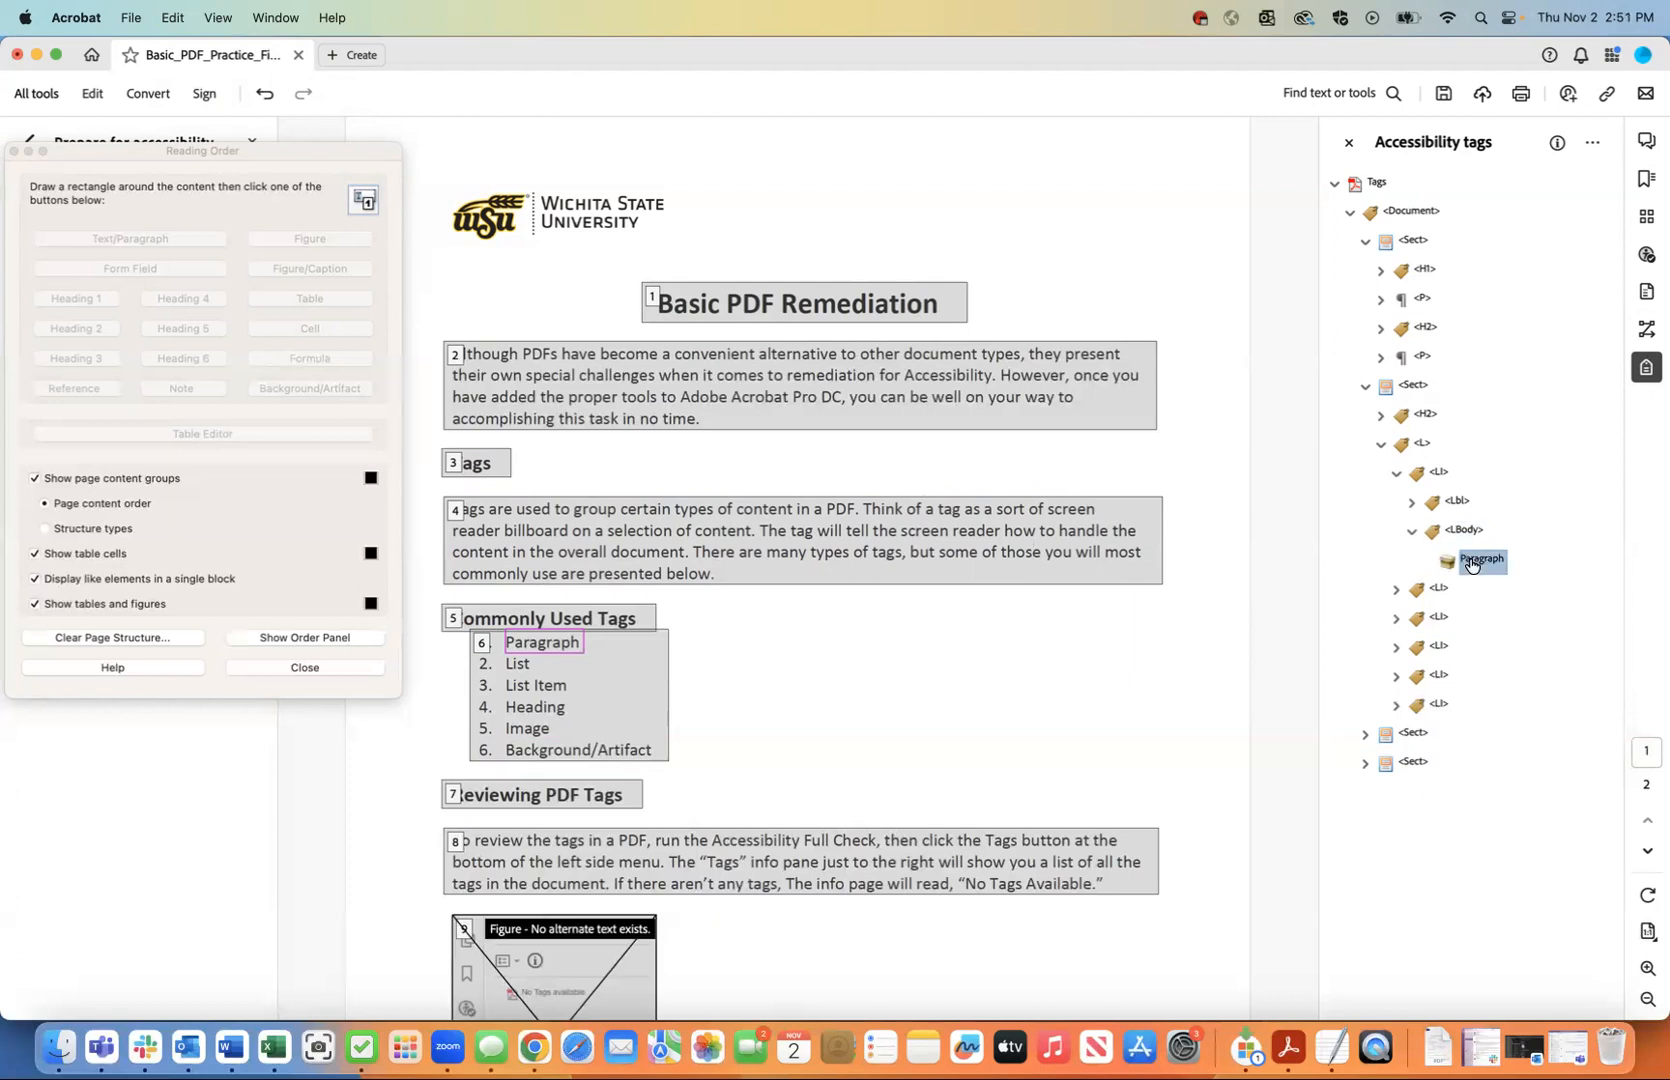
pyautogui.click(1411, 532)
# Expand the other five LI tags to examine their Lbl and LBody structure.
pyautogui.click(1397, 560)
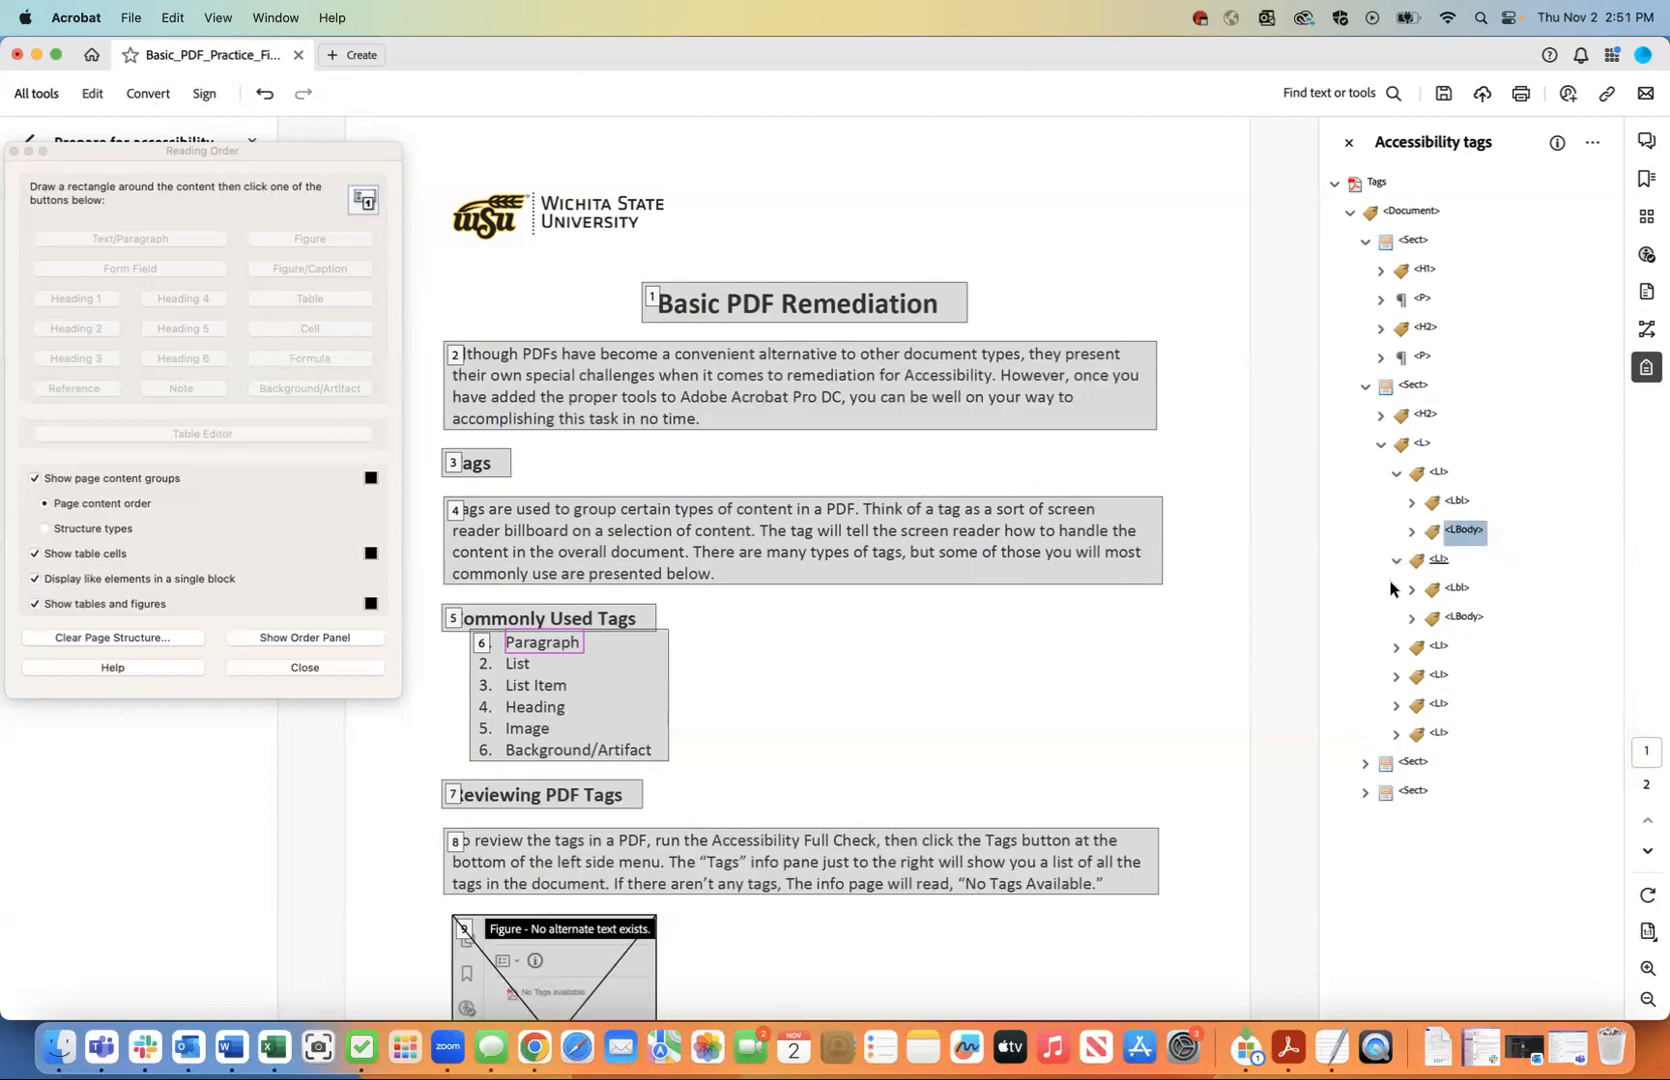
pyautogui.click(1397, 646)
pyautogui.click(1396, 733)
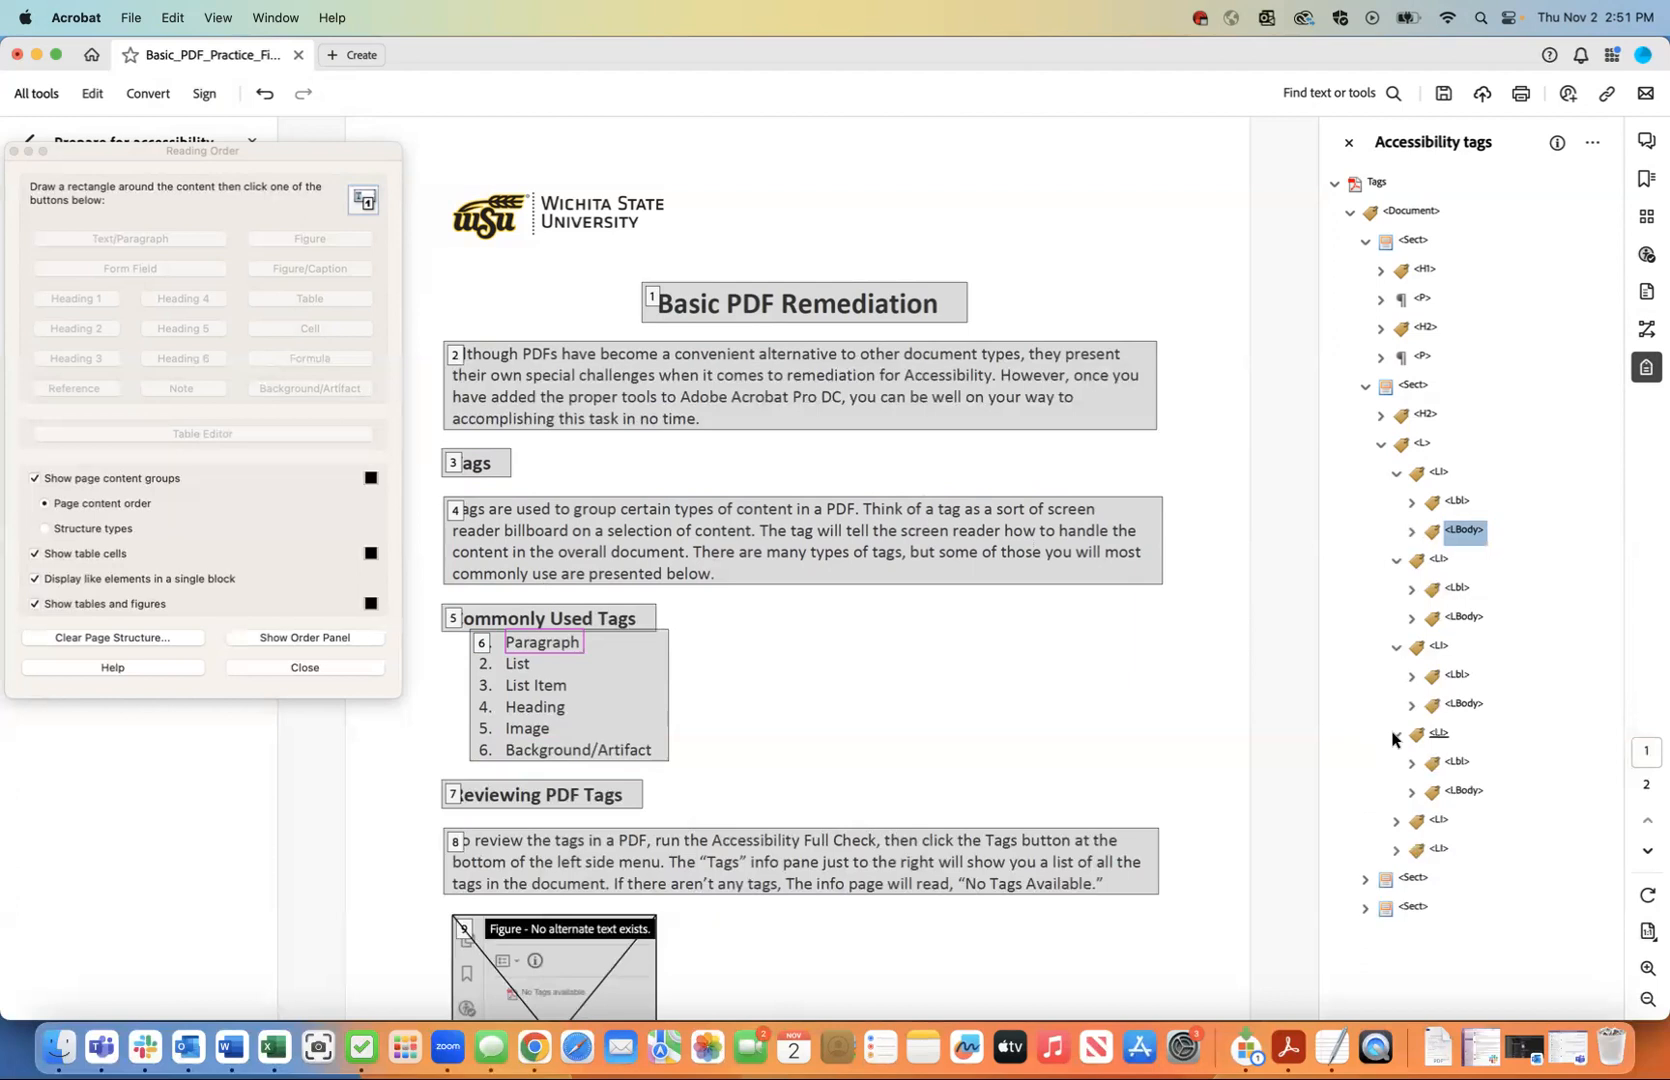
pyautogui.click(1396, 820)
pyautogui.click(1396, 907)
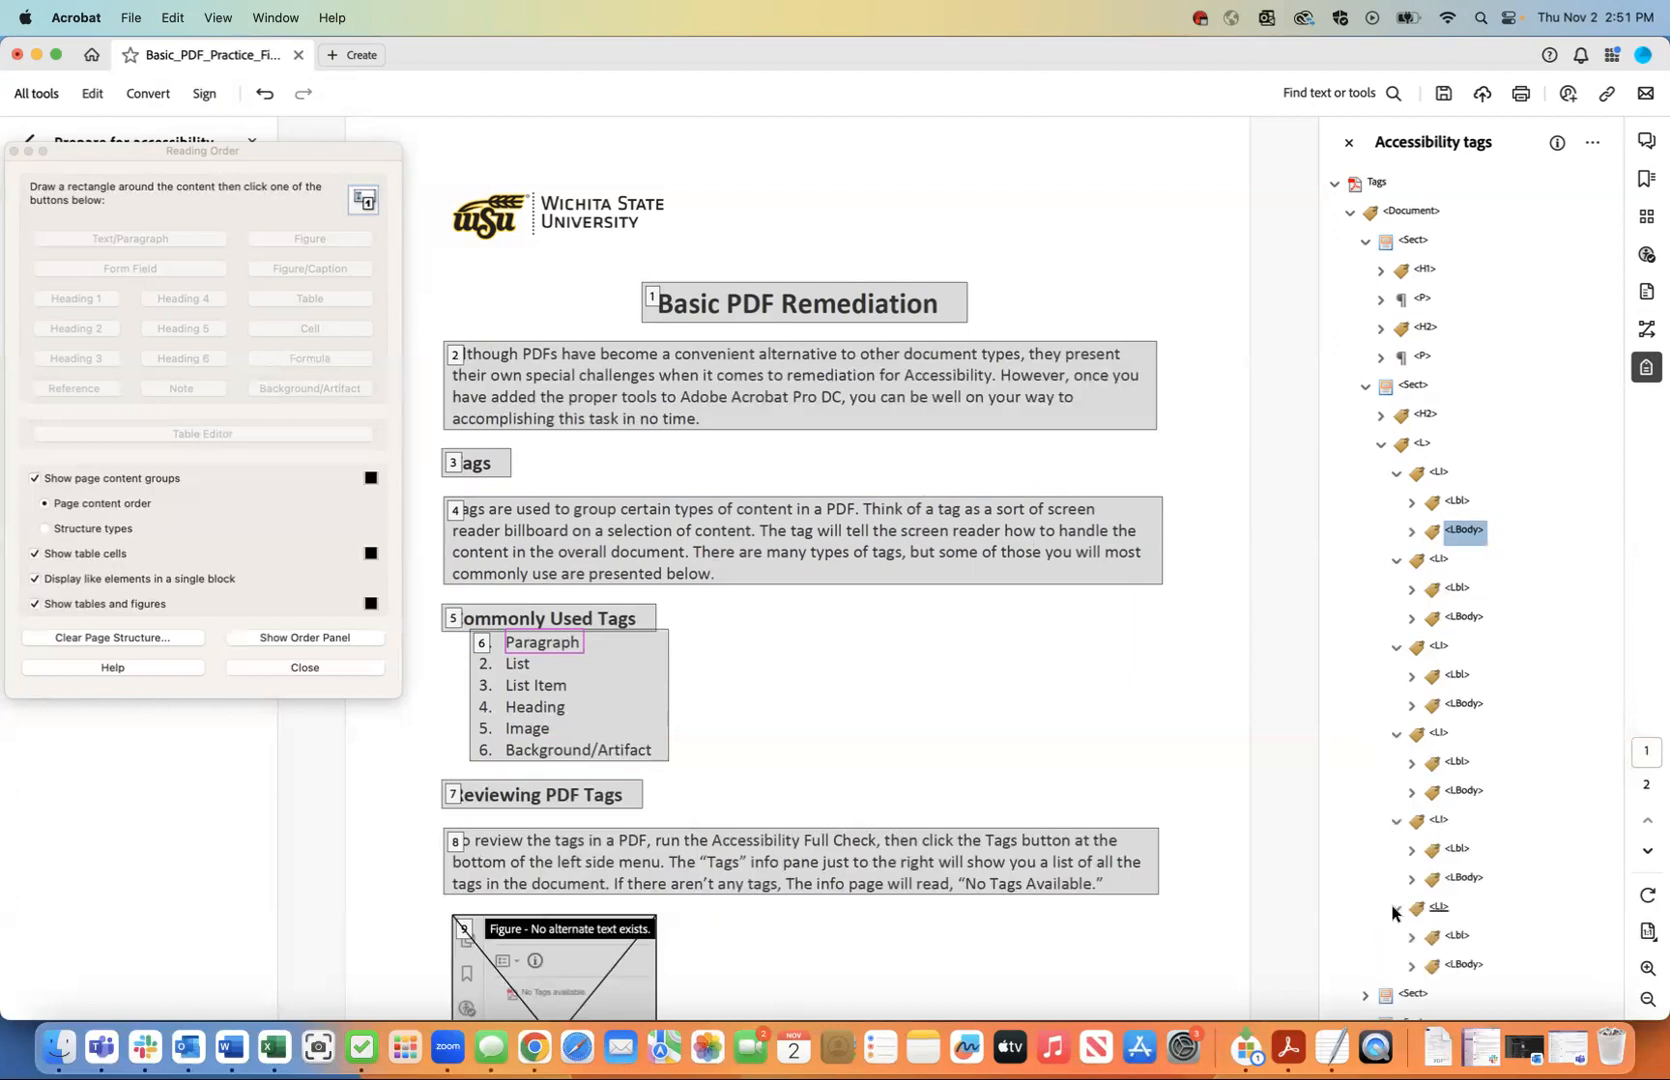
pyautogui.scroll(-1, 1393, 908)
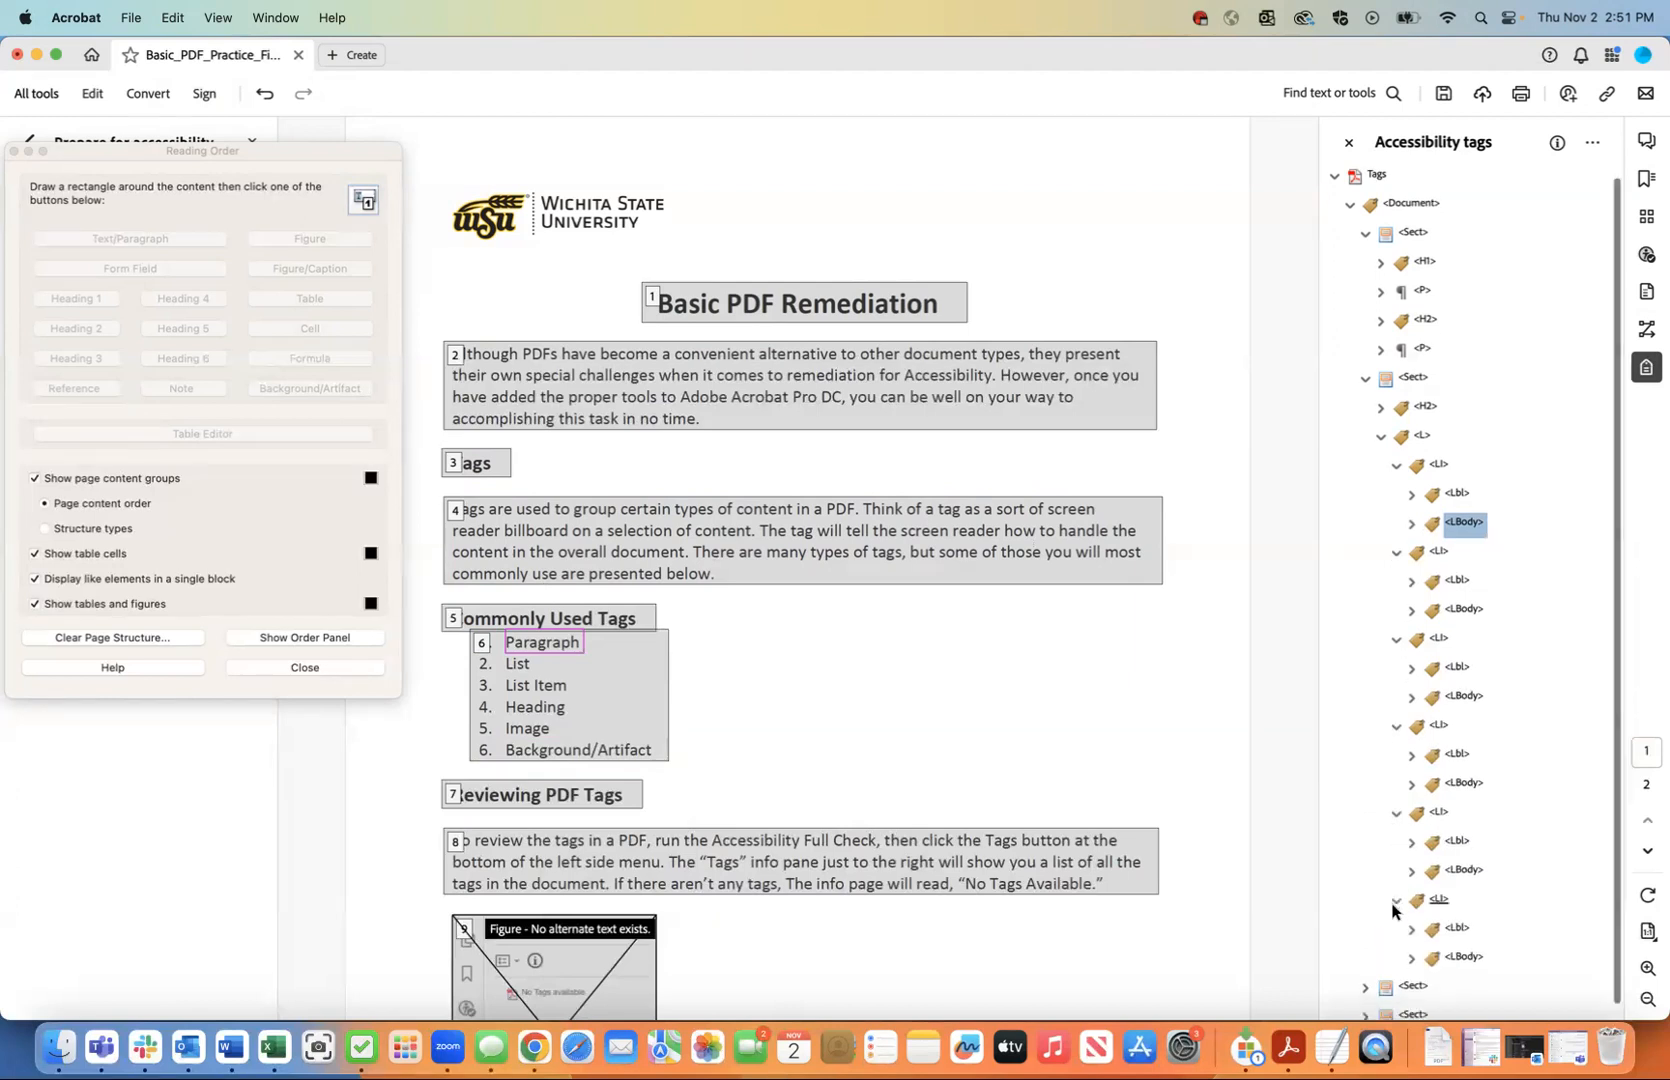
# Step from the second Sect's H2 through the L, first LI, Lbl and LBody tags to examine their reading sequence.
pyautogui.click(1425, 396)
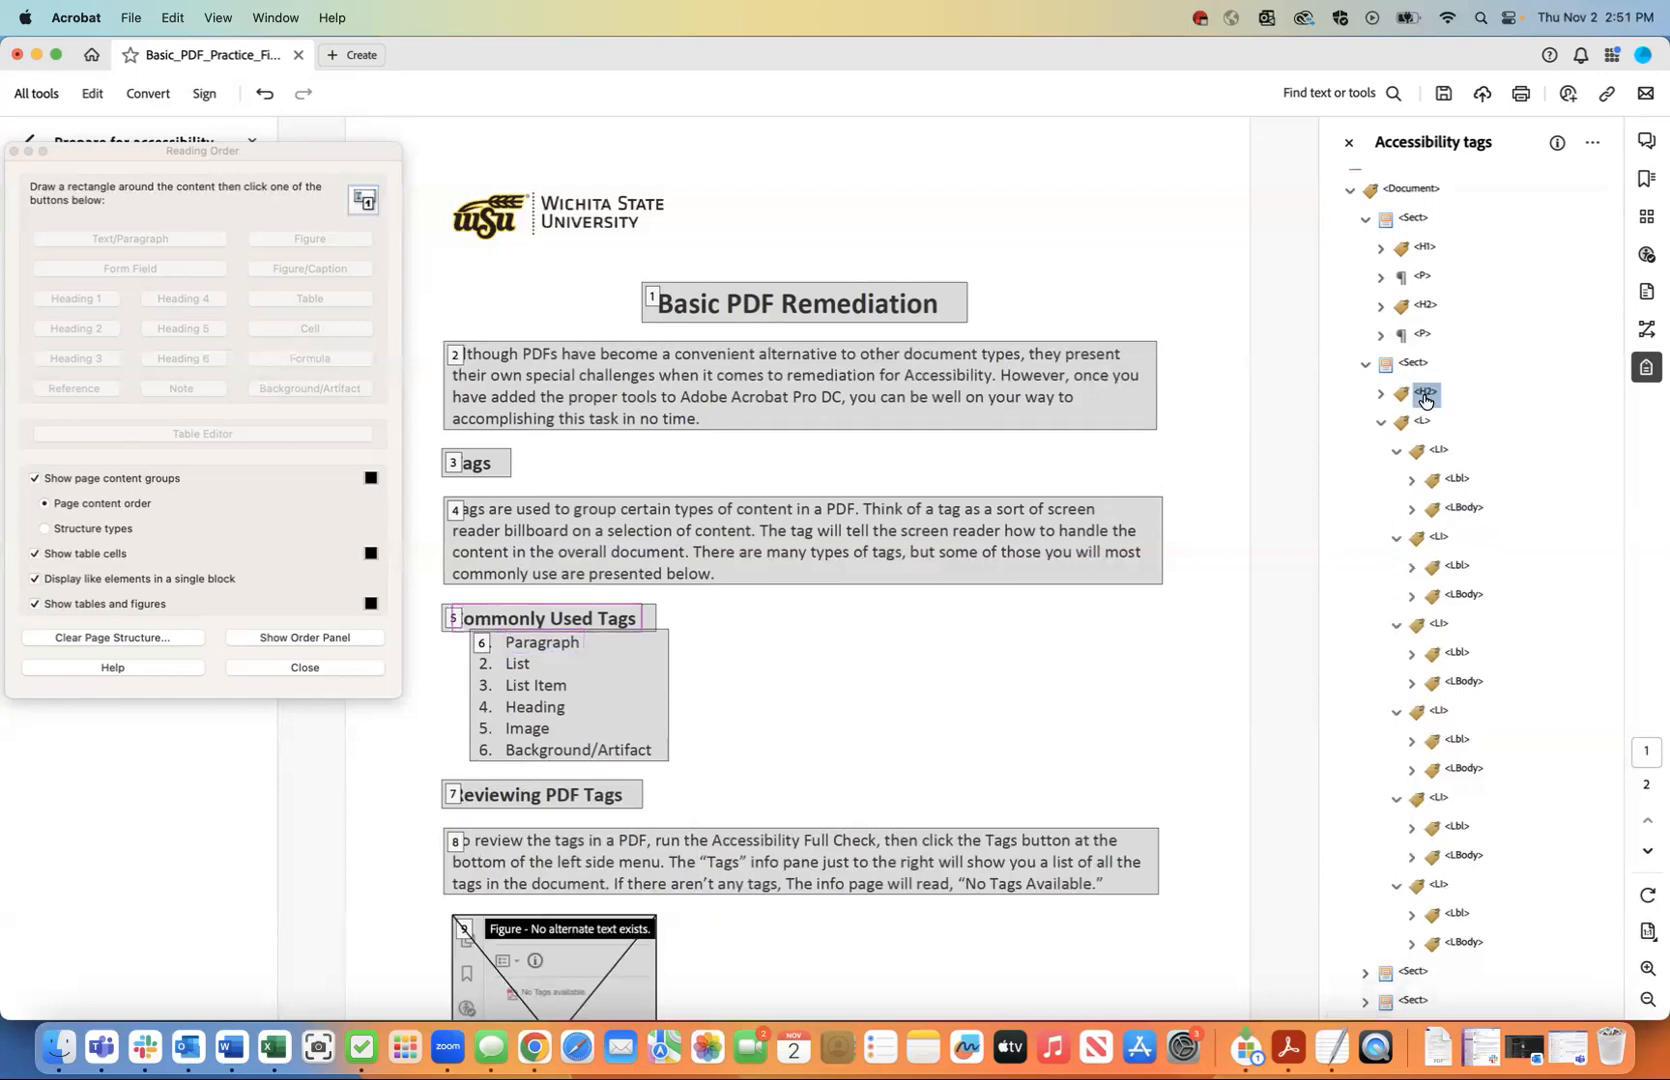
pyautogui.click(1420, 425)
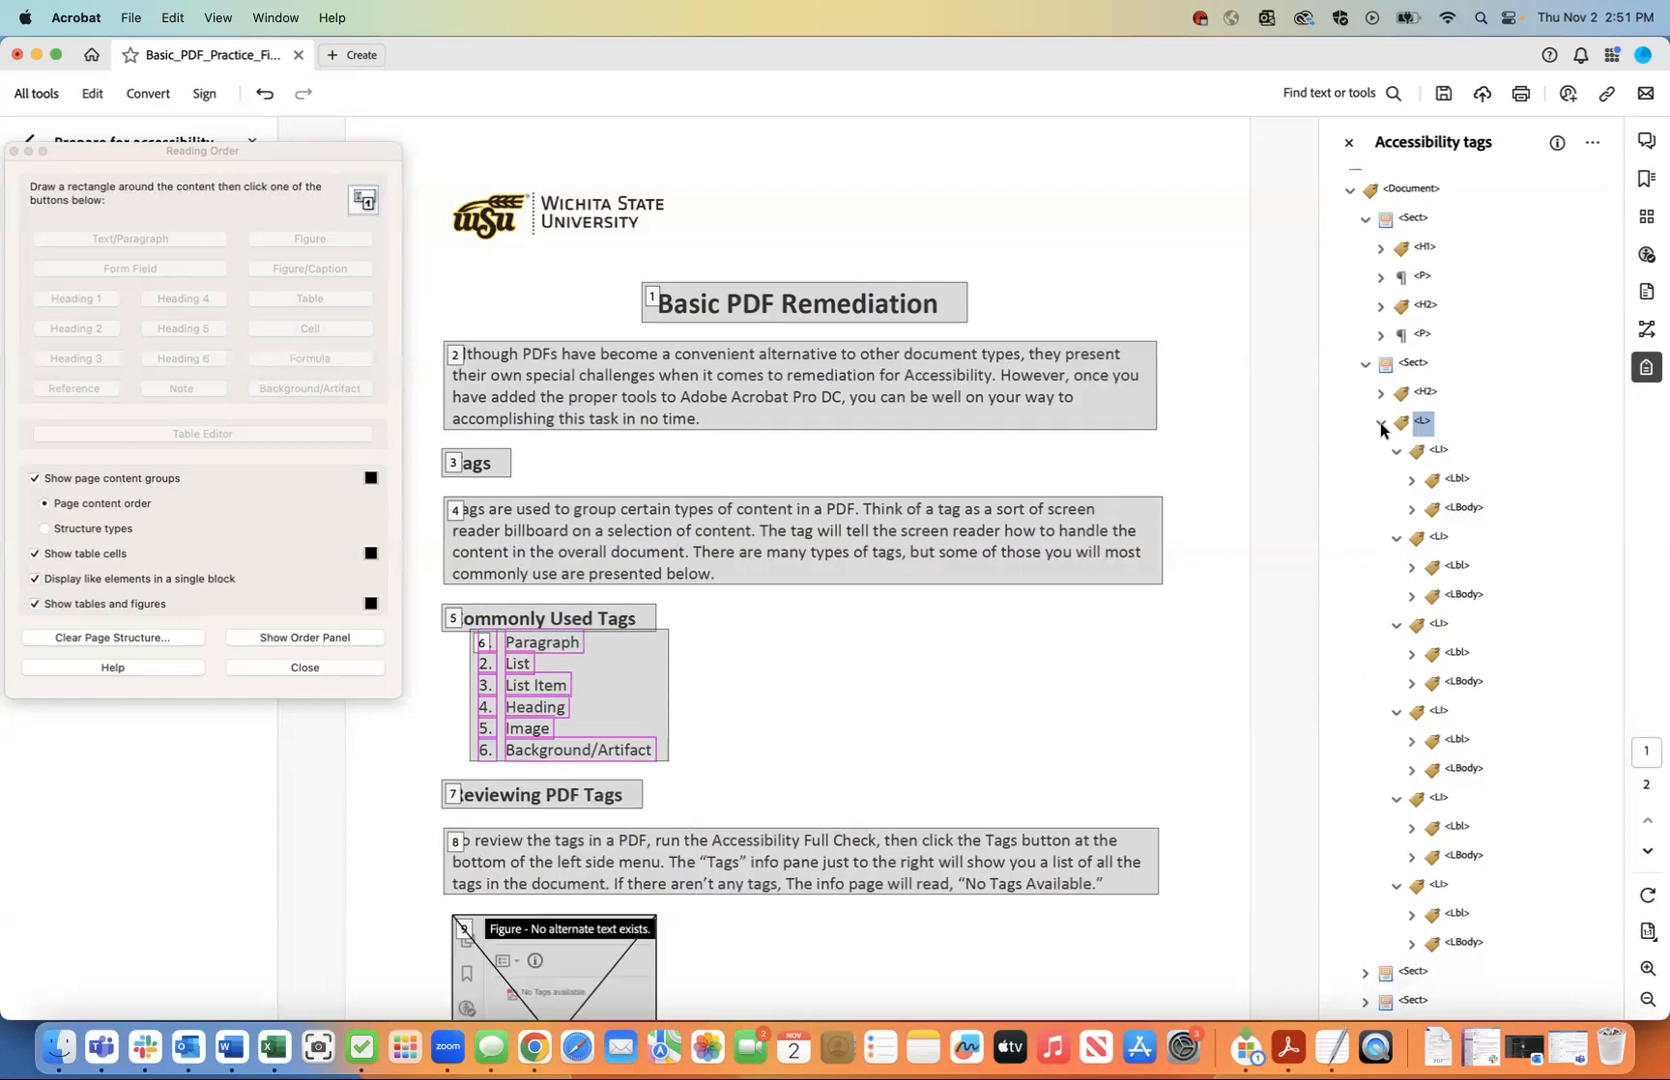
pyautogui.click(1437, 453)
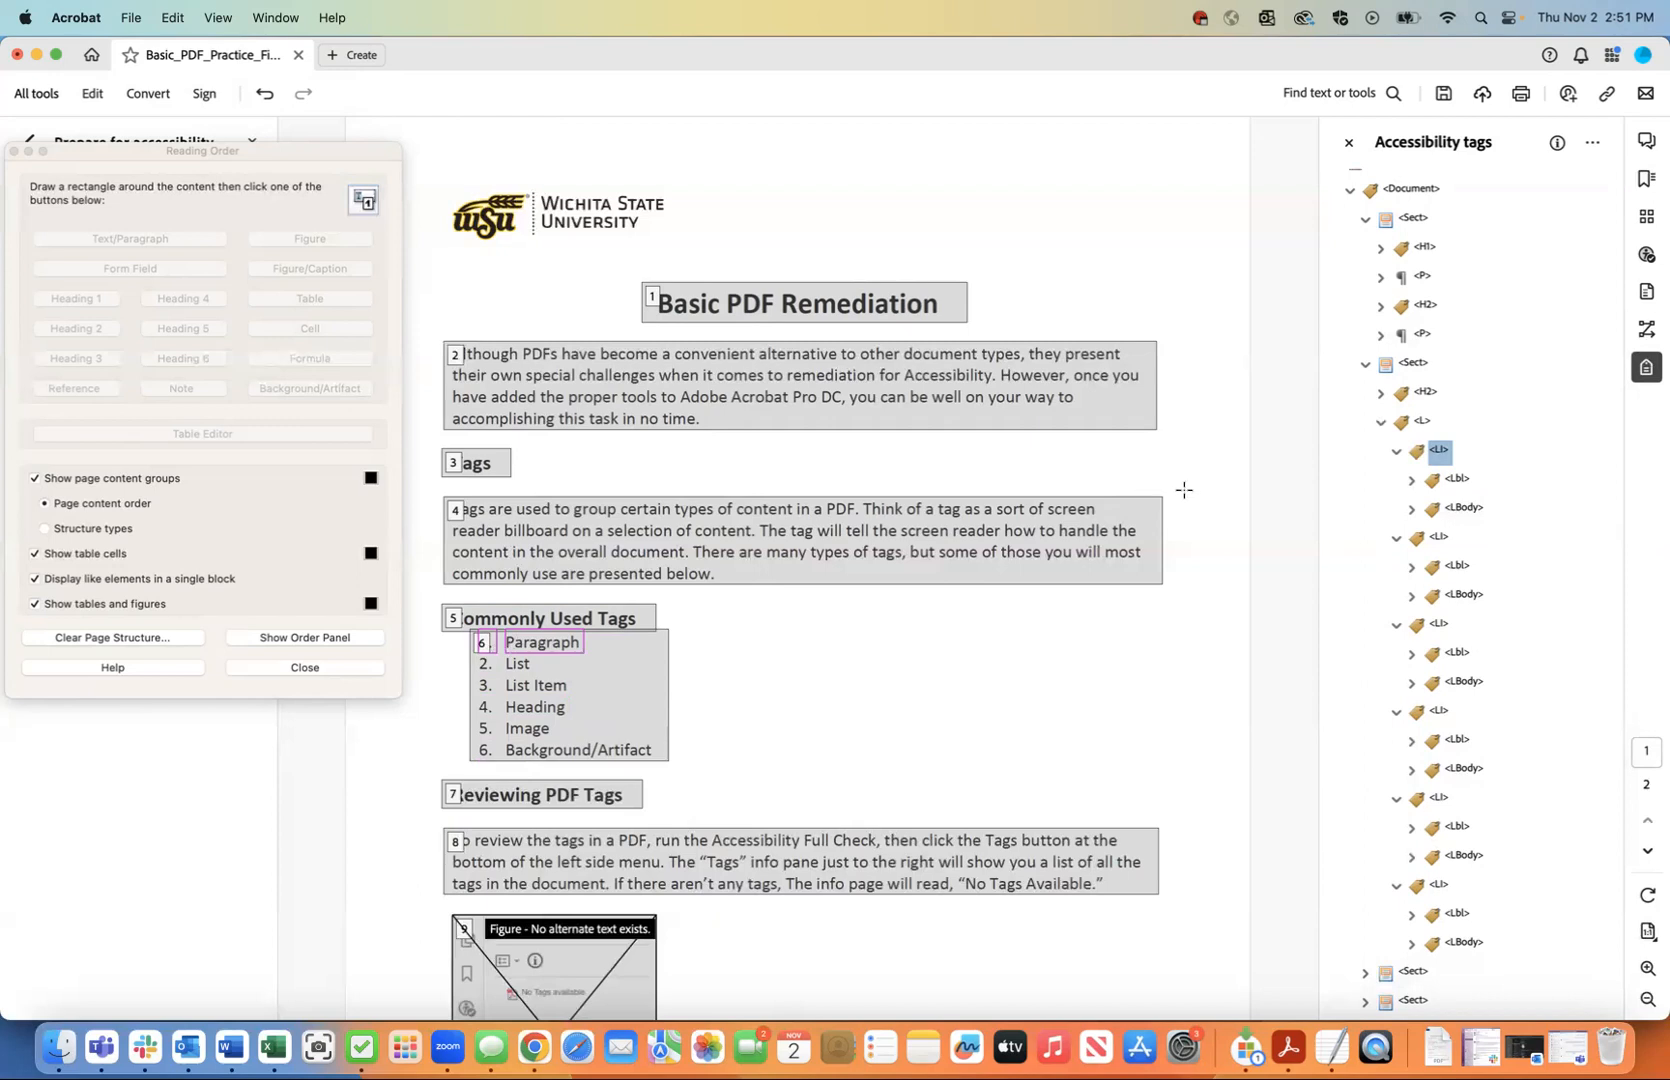
pyautogui.press('Down')
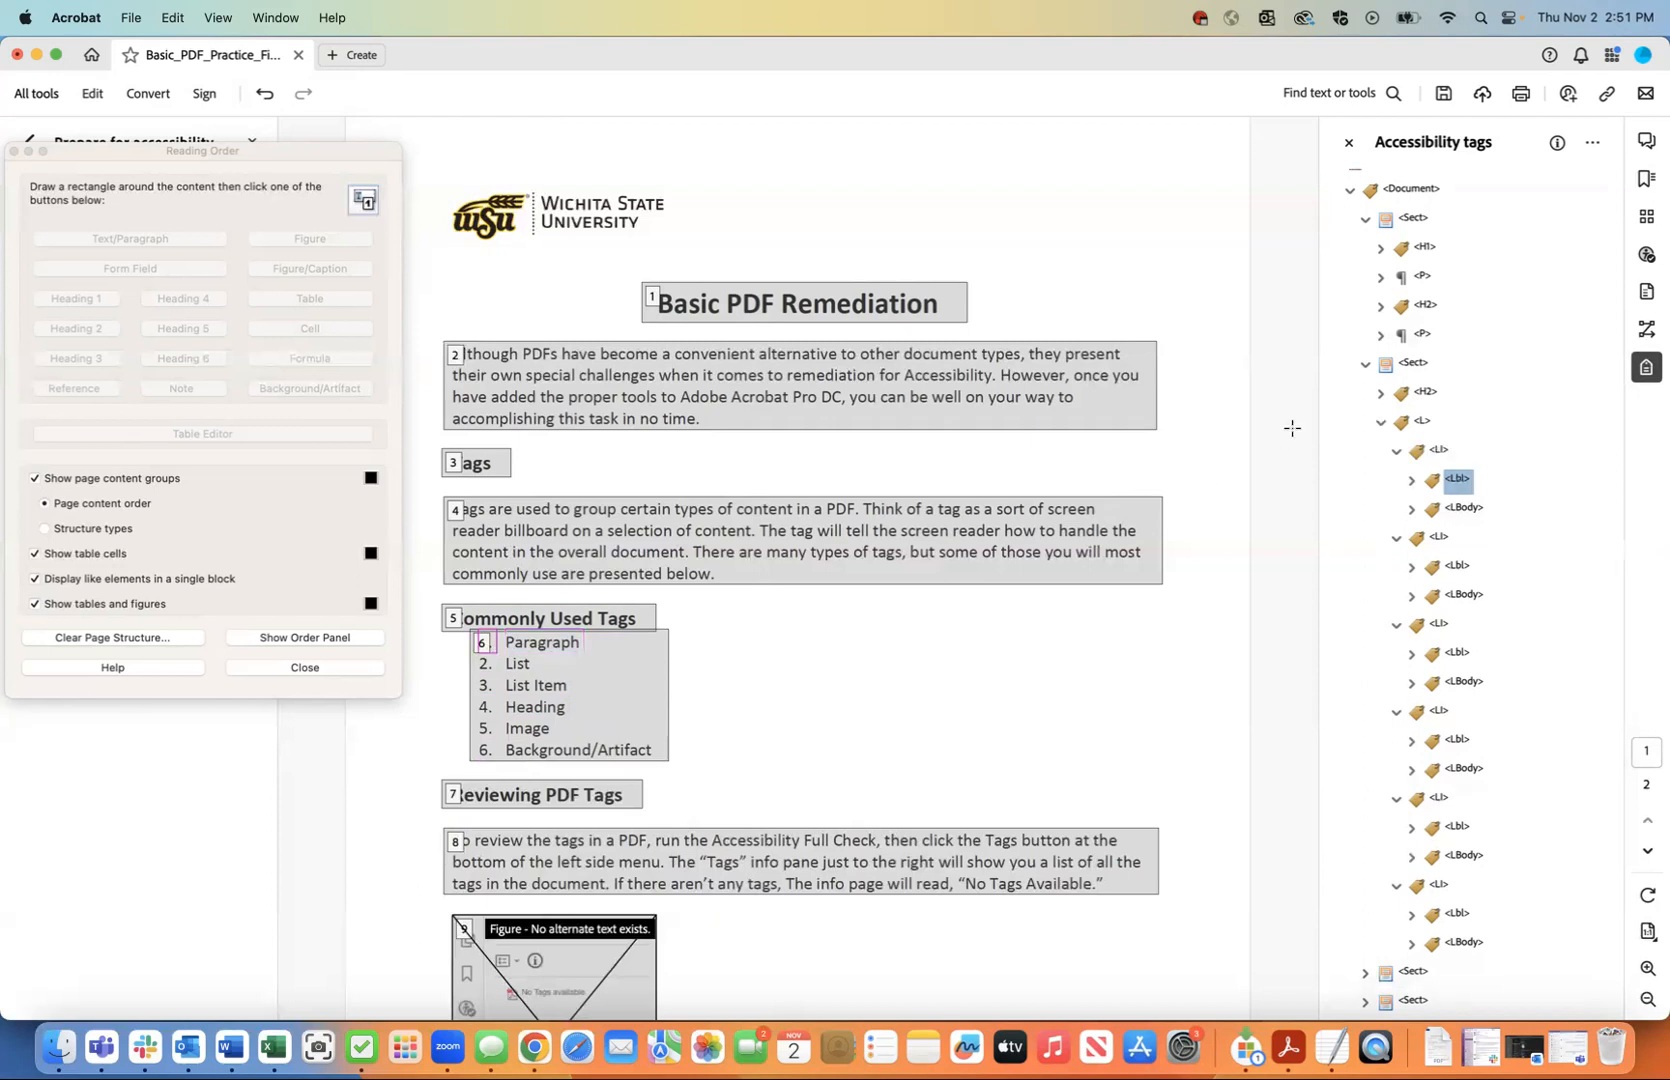
pyautogui.press('Down')
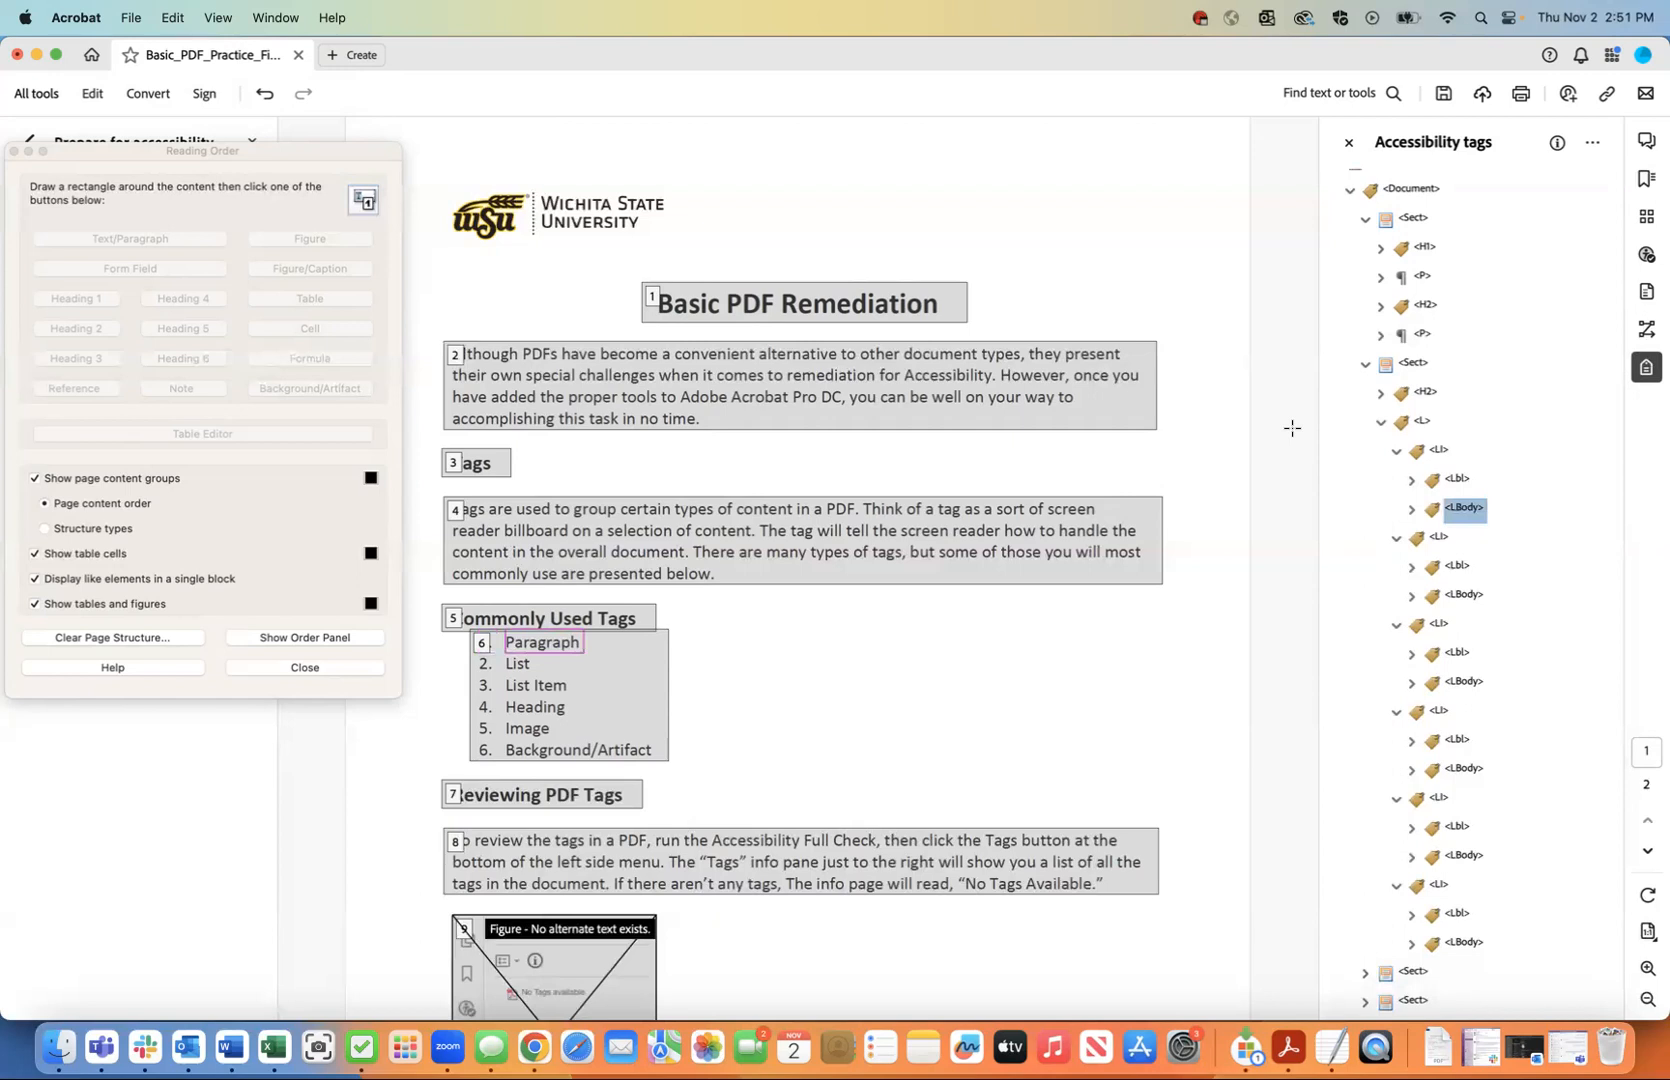
# Cut the H2 and L tags together from the second Sect and paste them after the last P tag in the first Sect.
pyautogui.click(1381, 421)
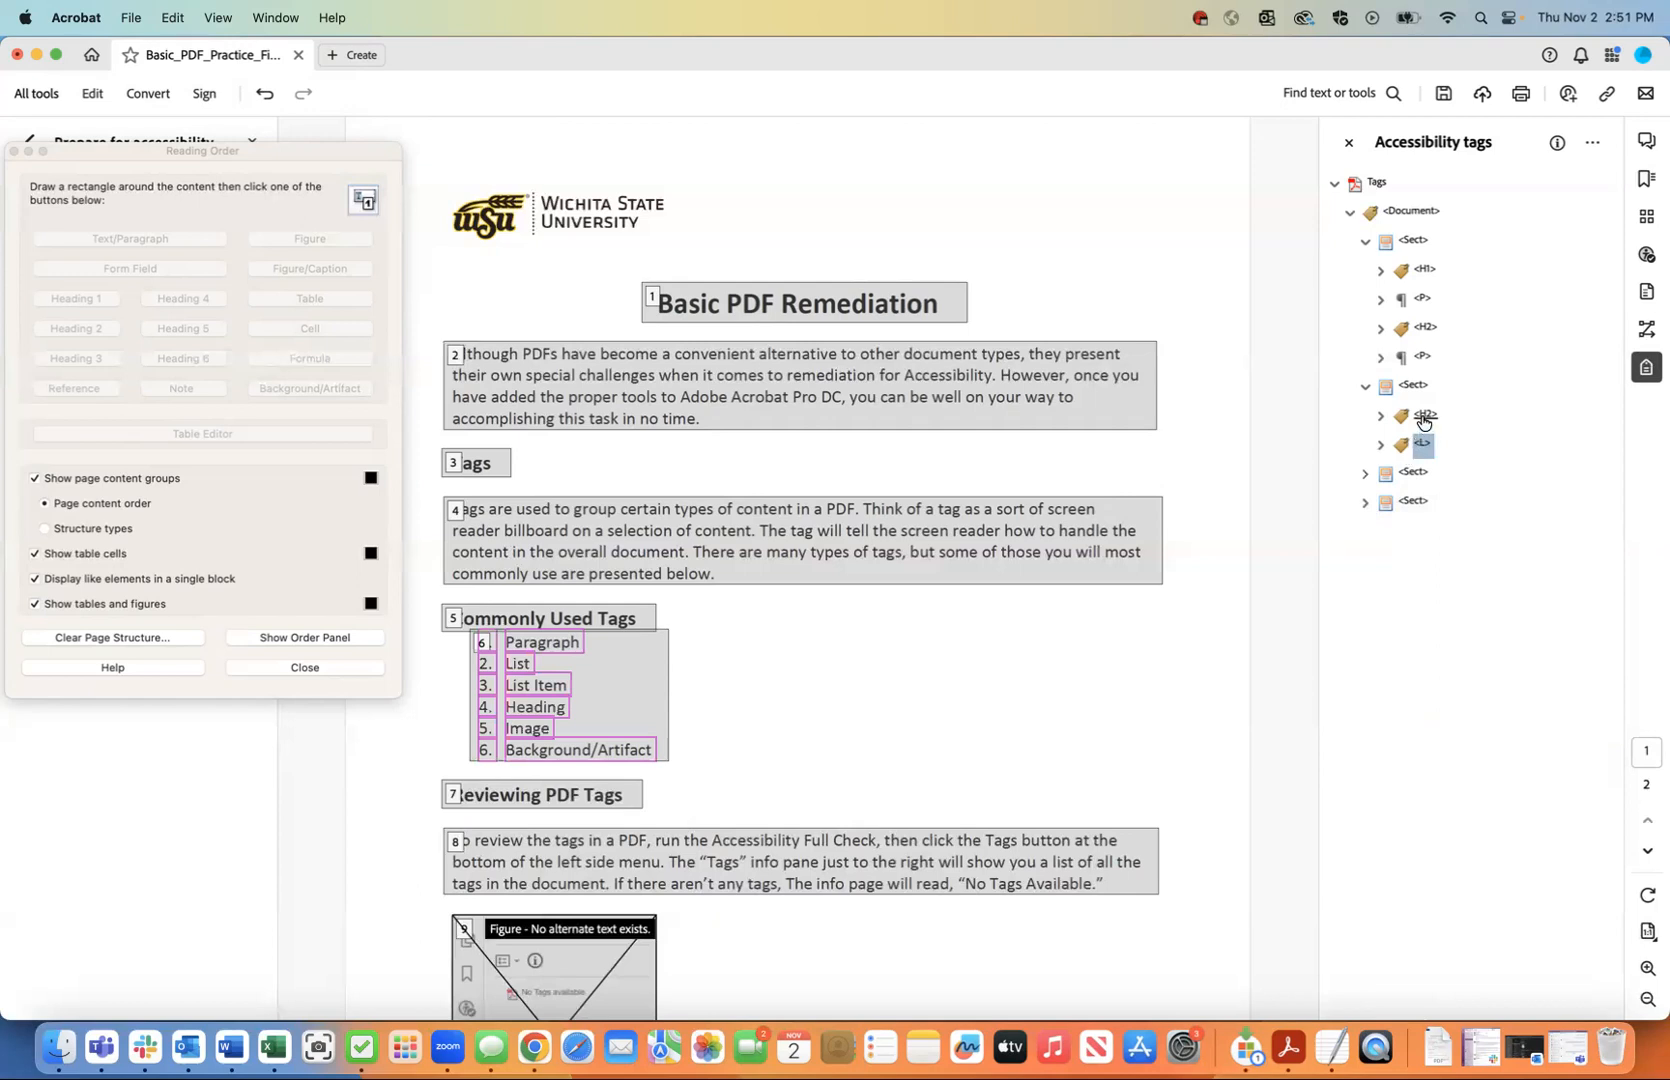
pyautogui.keyDown('shift'); pyautogui.click(1424, 416); pyautogui.keyUp('shift')
pyautogui.rightClick(1424, 416)
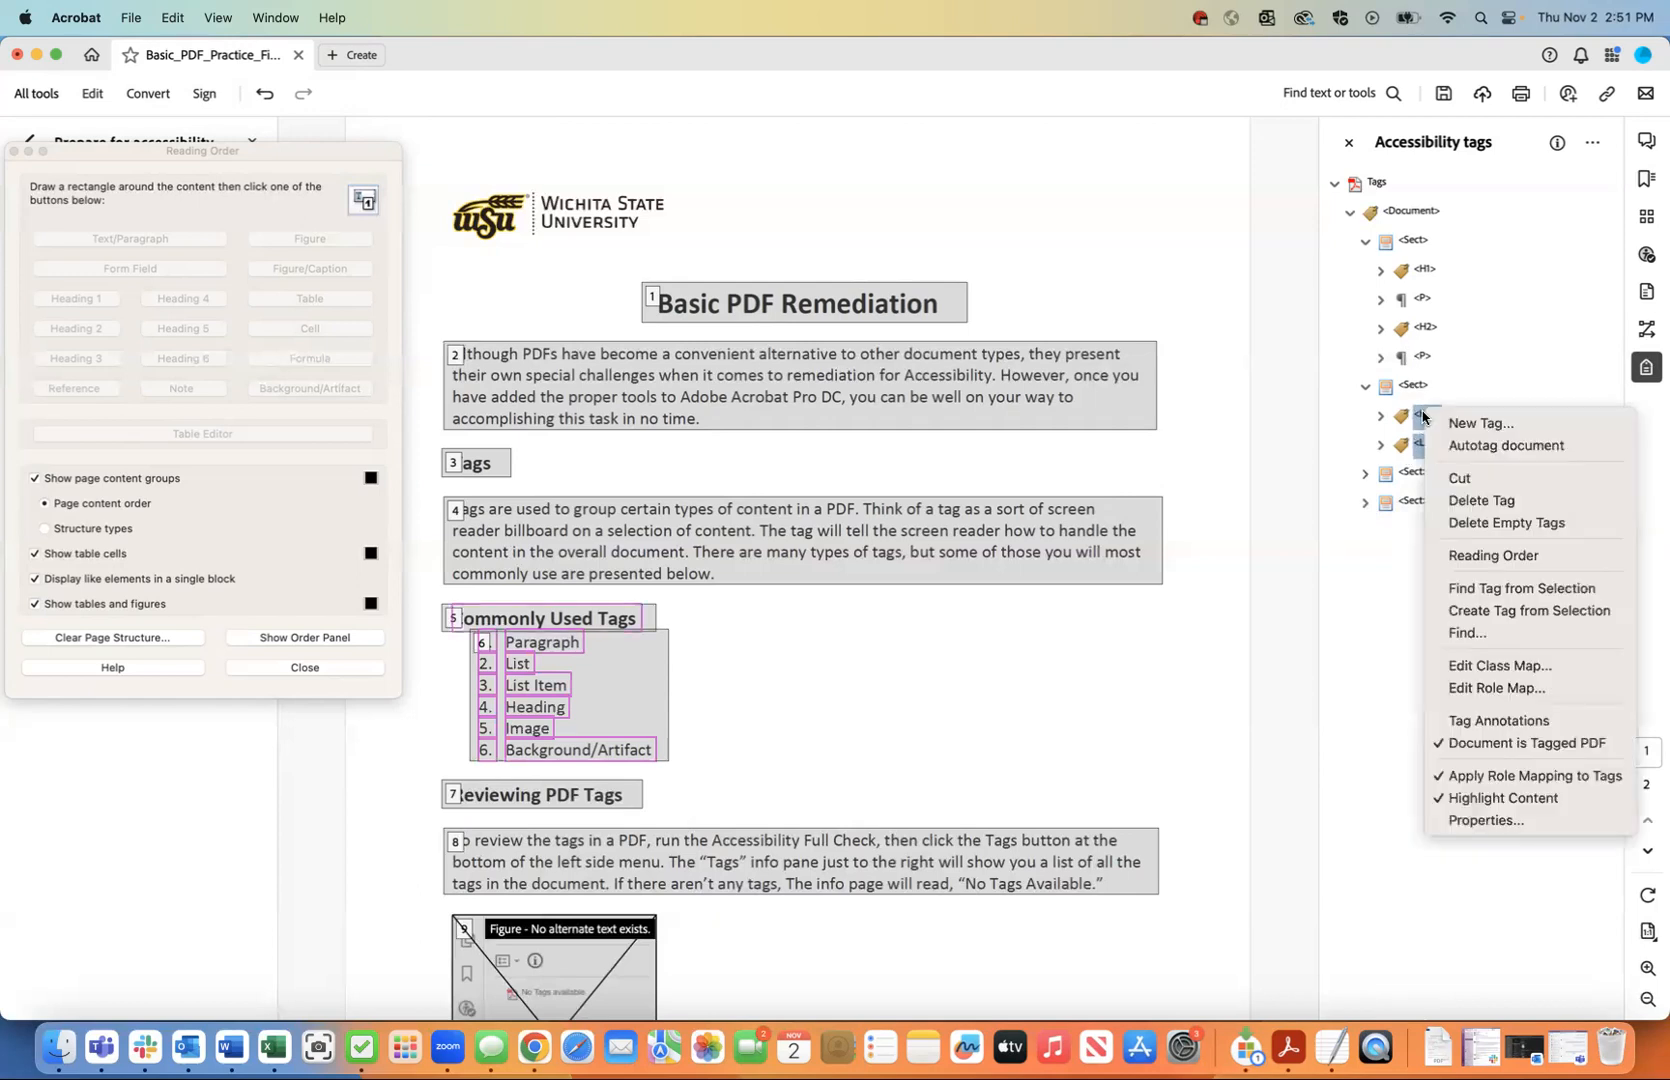
pyautogui.click(1460, 478)
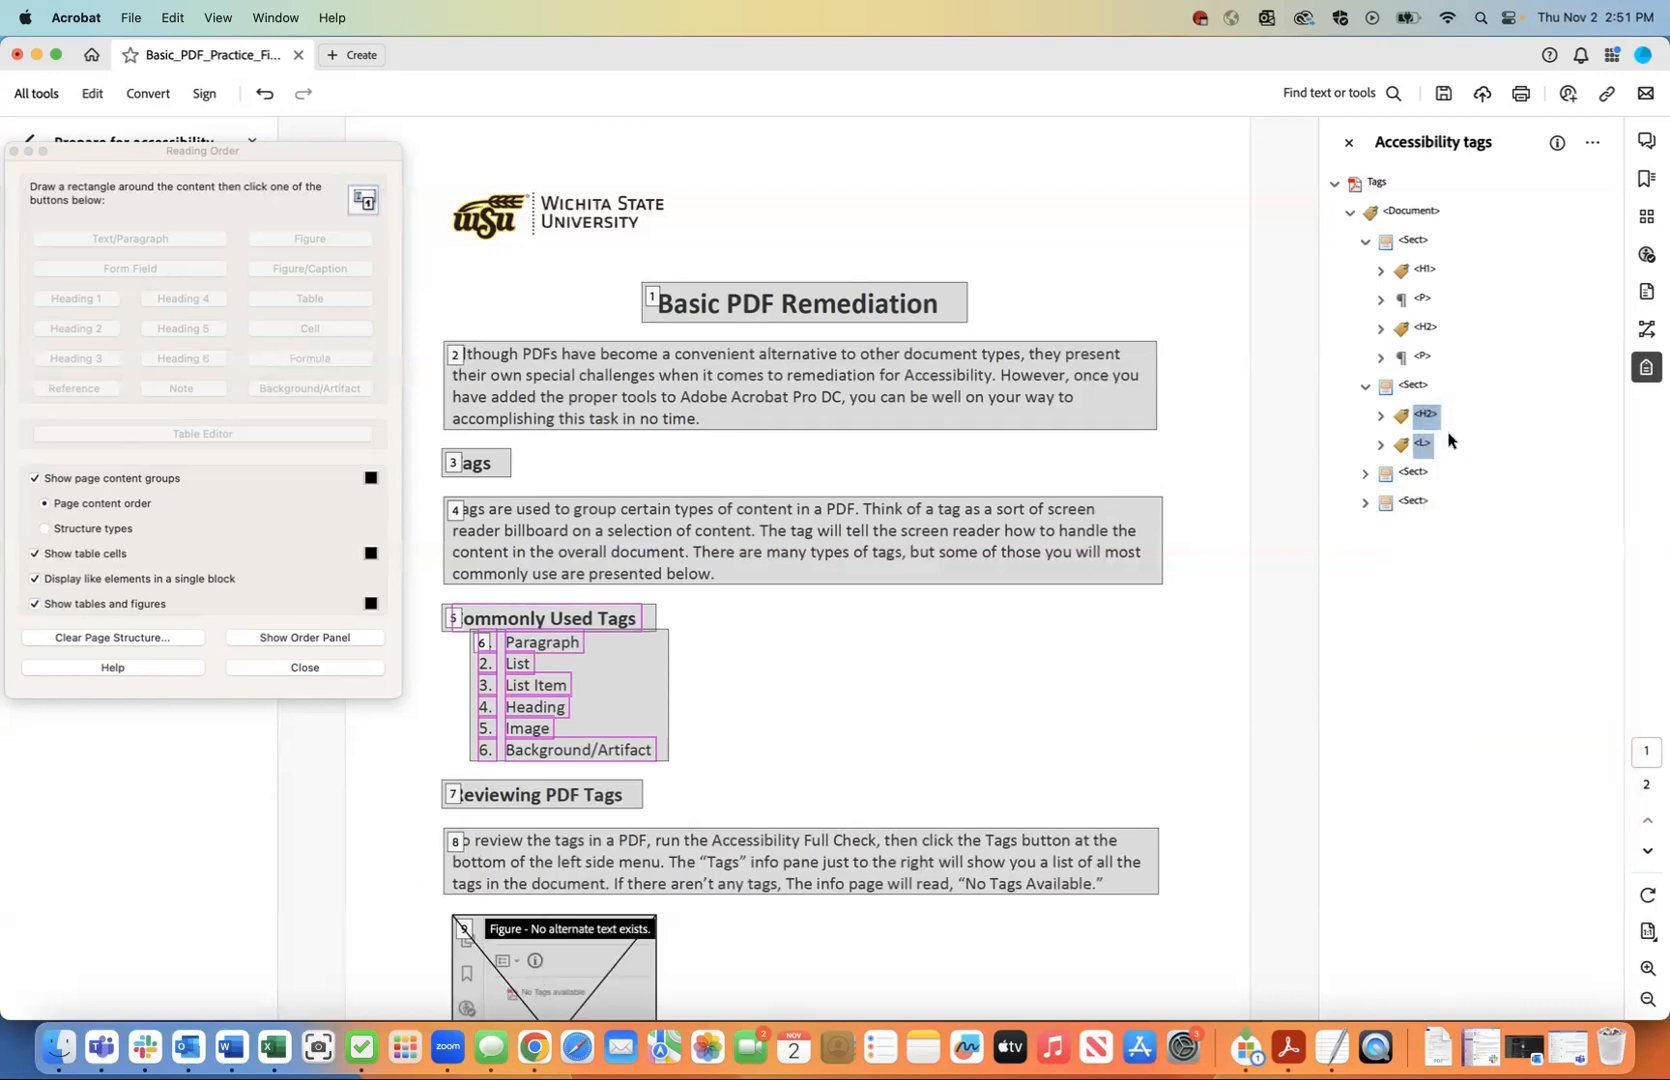
pyautogui.click(1422, 358)
pyautogui.rightClick(1422, 365)
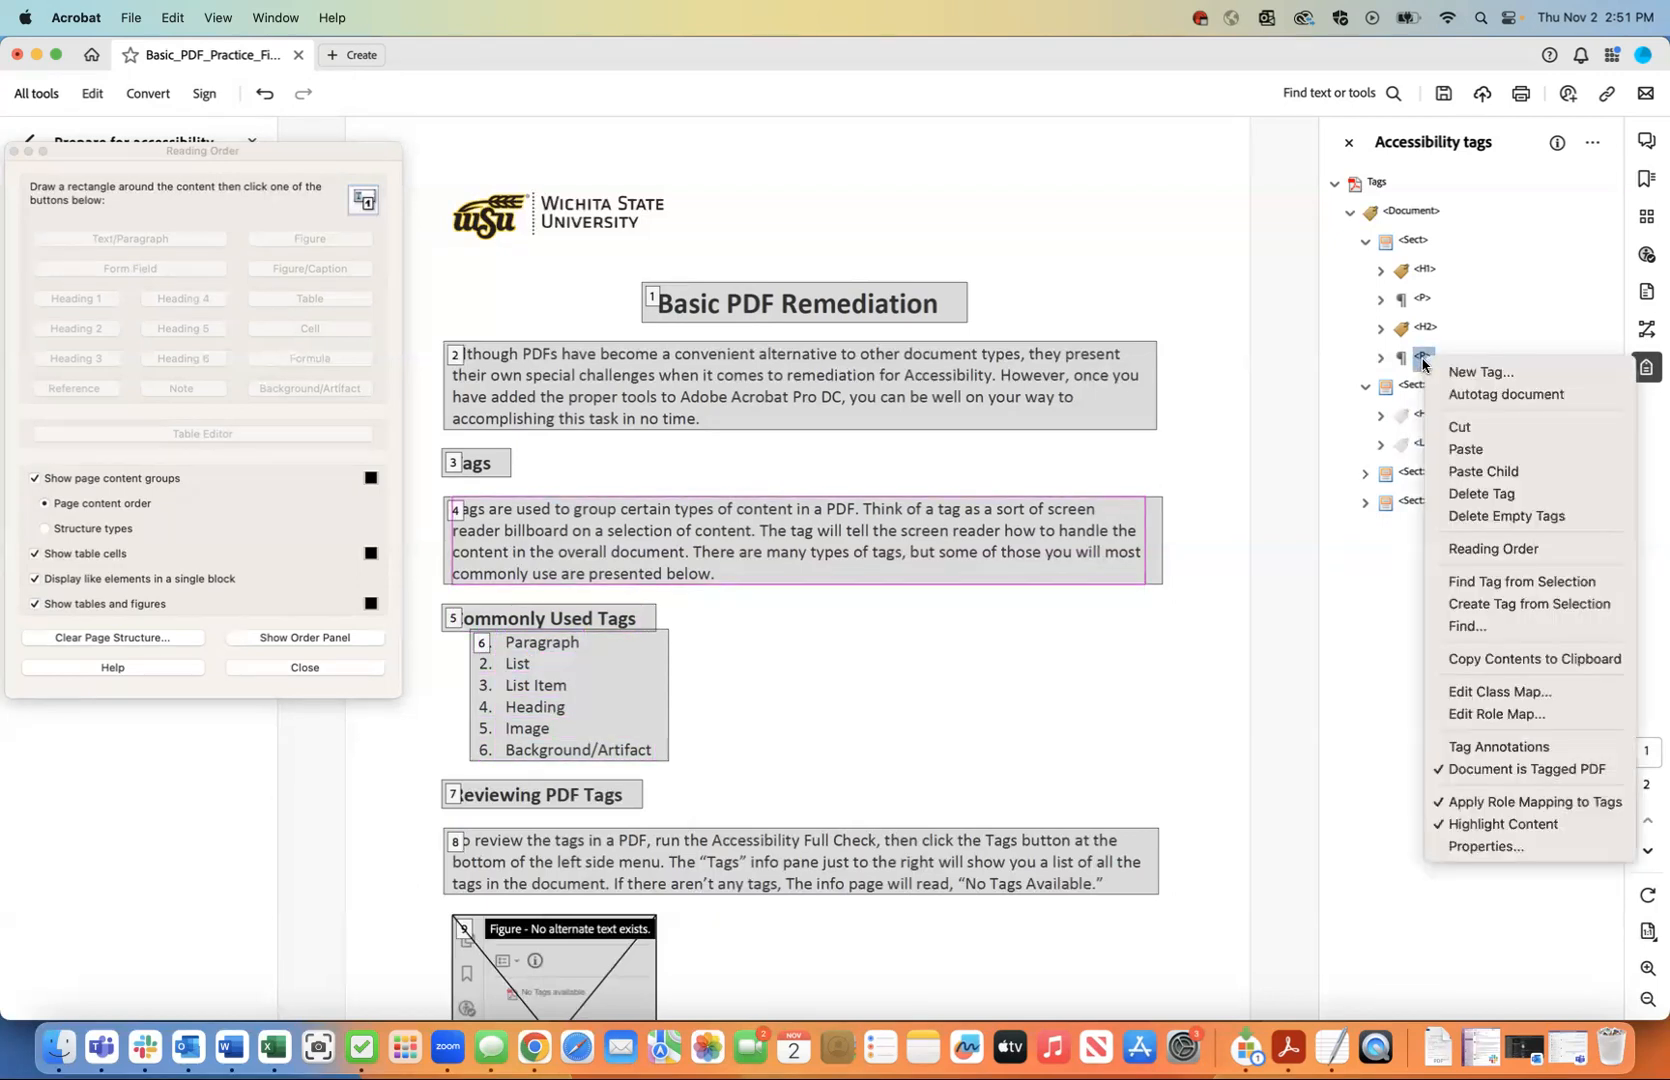
pyautogui.click(1447, 449)
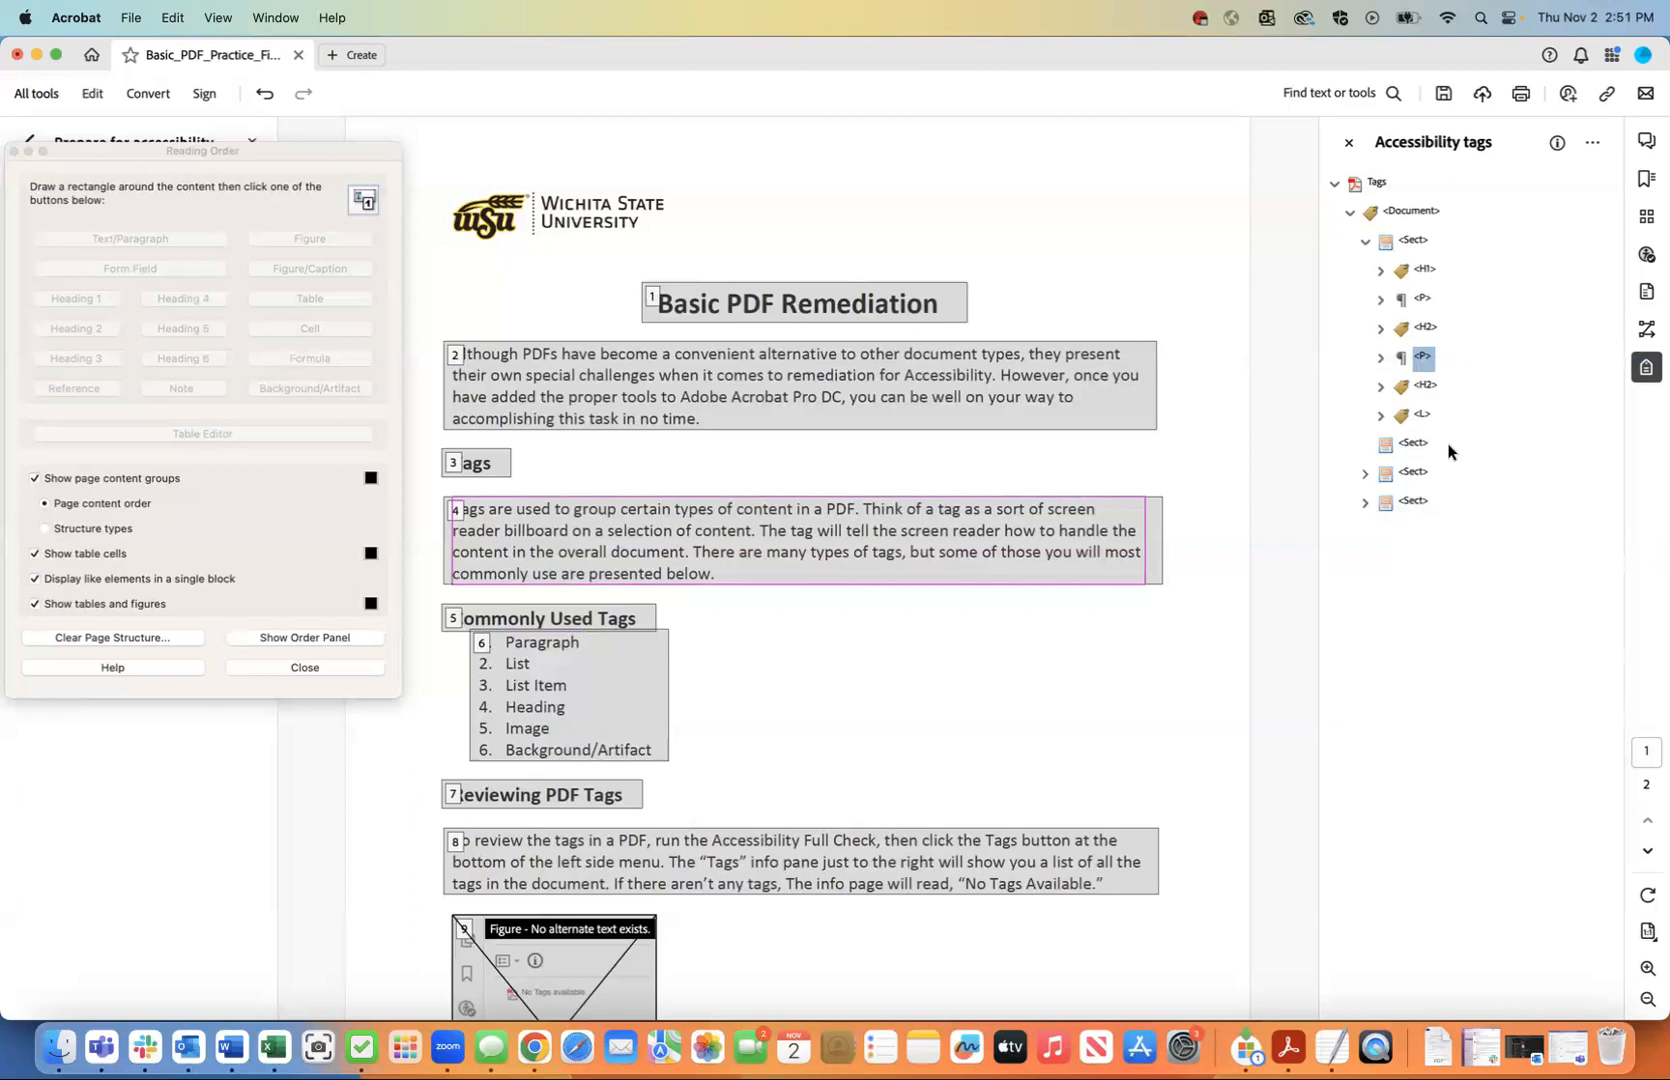
# Check the page content covered by the first Sect, and delete the empty Sect tag directly below it.
pyautogui.click(1414, 242)
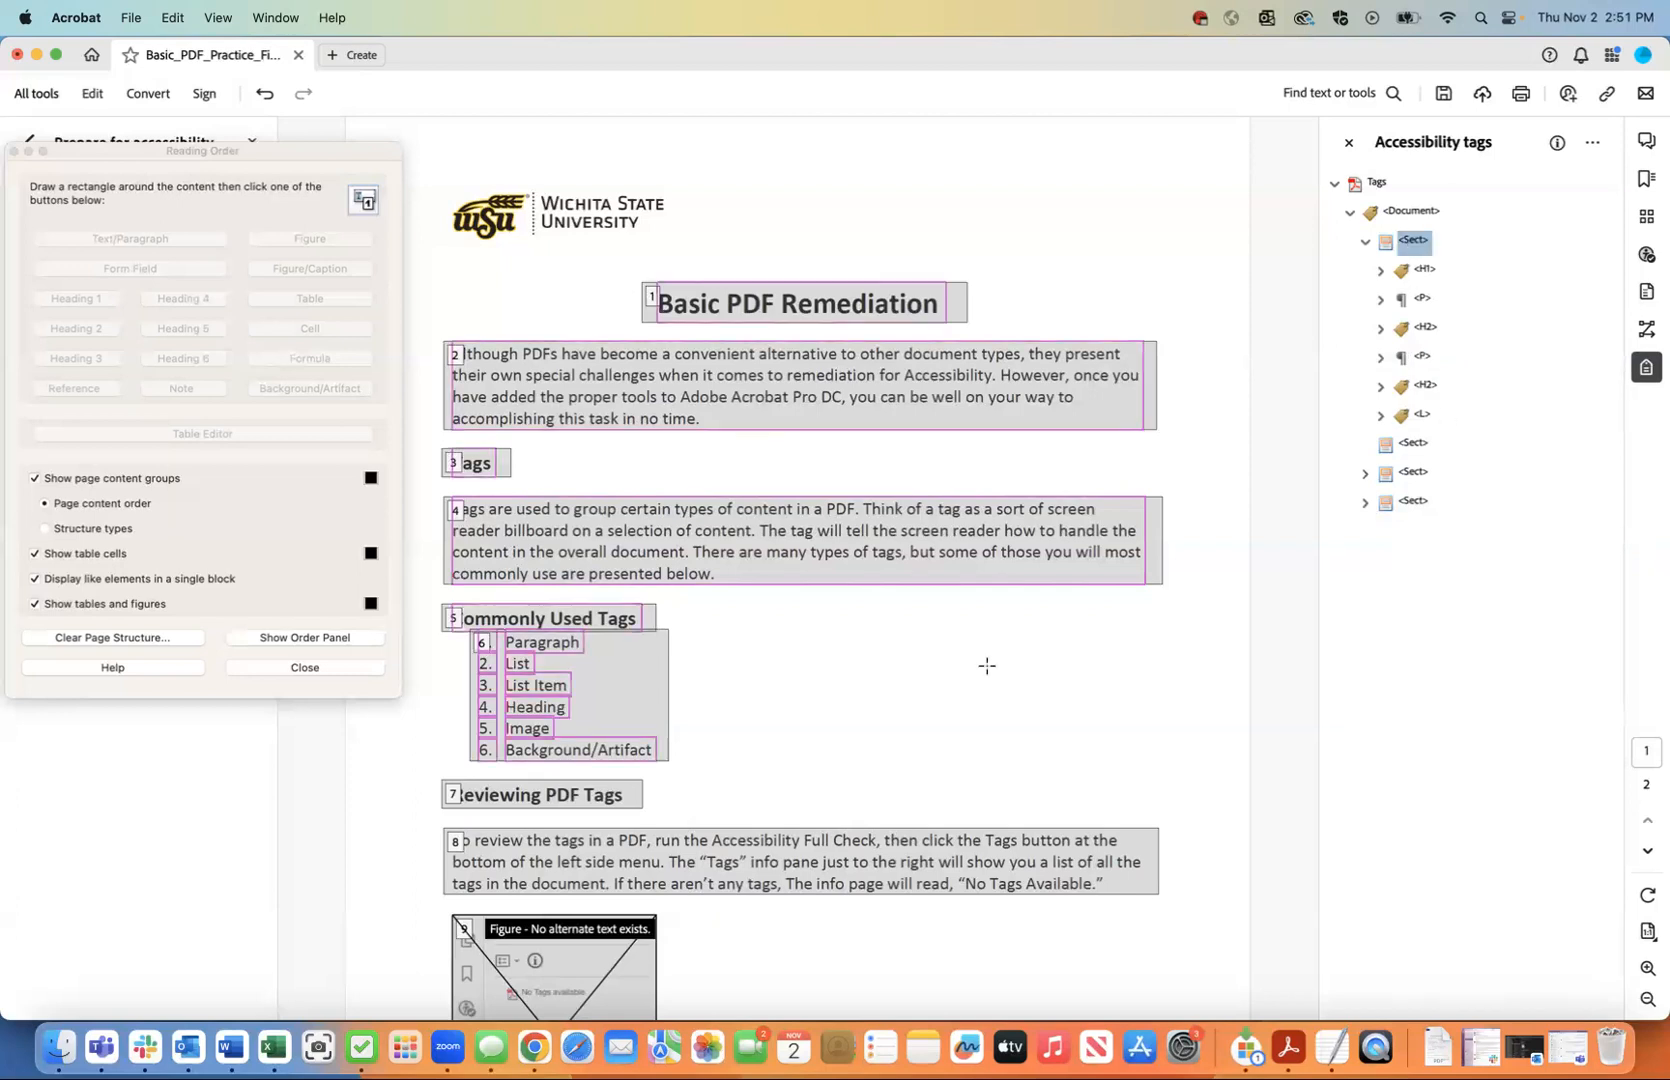
pyautogui.scroll(-2, 987, 665)
pyautogui.scroll(-4, 987, 665)
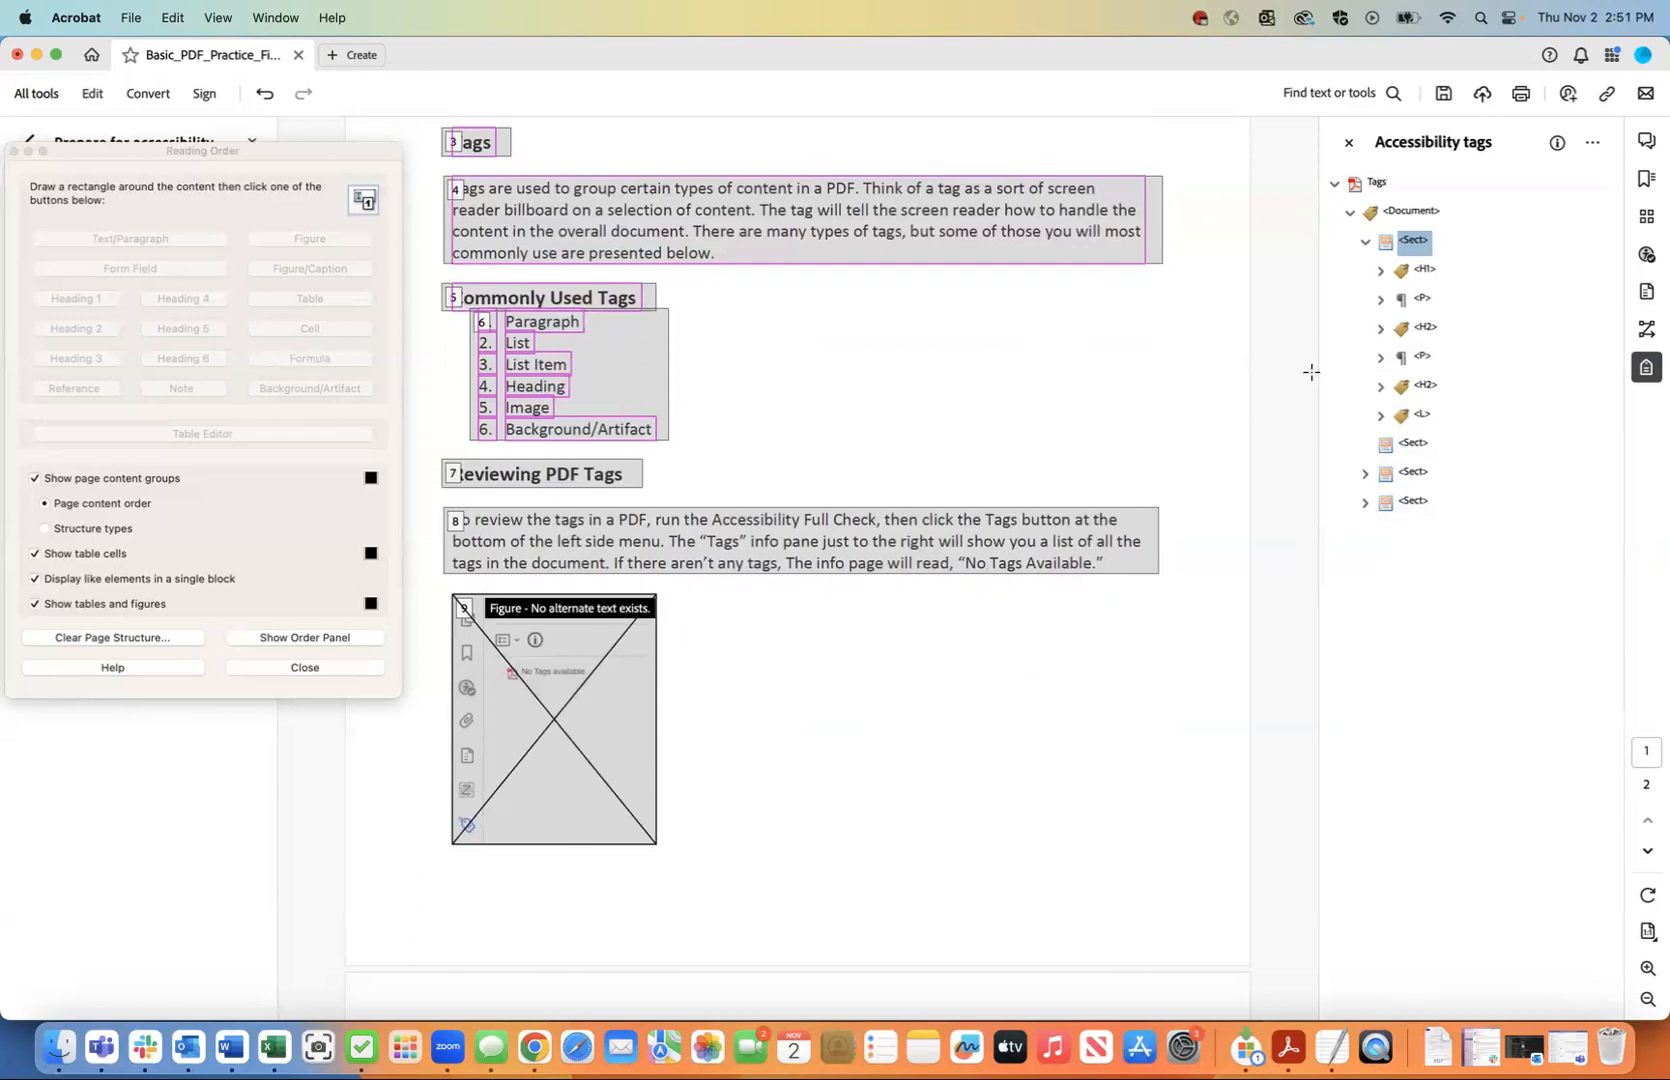
pyautogui.click(1411, 444)
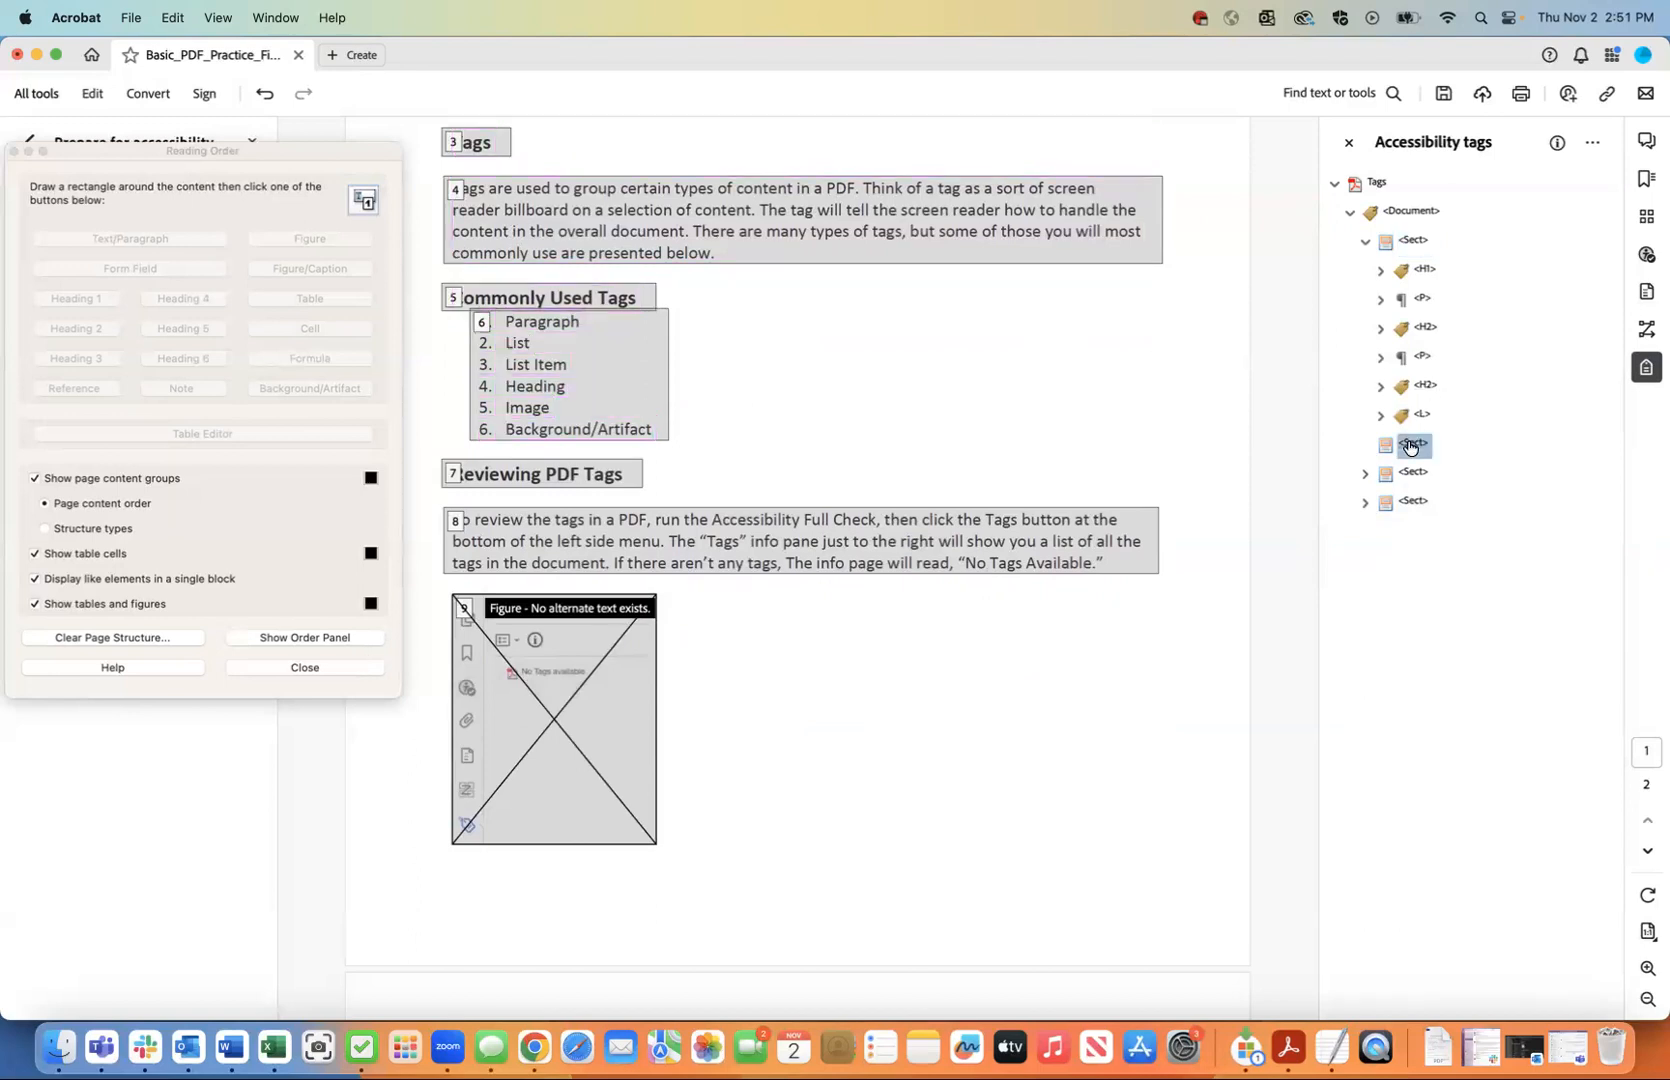
pyautogui.rightClick(1411, 444)
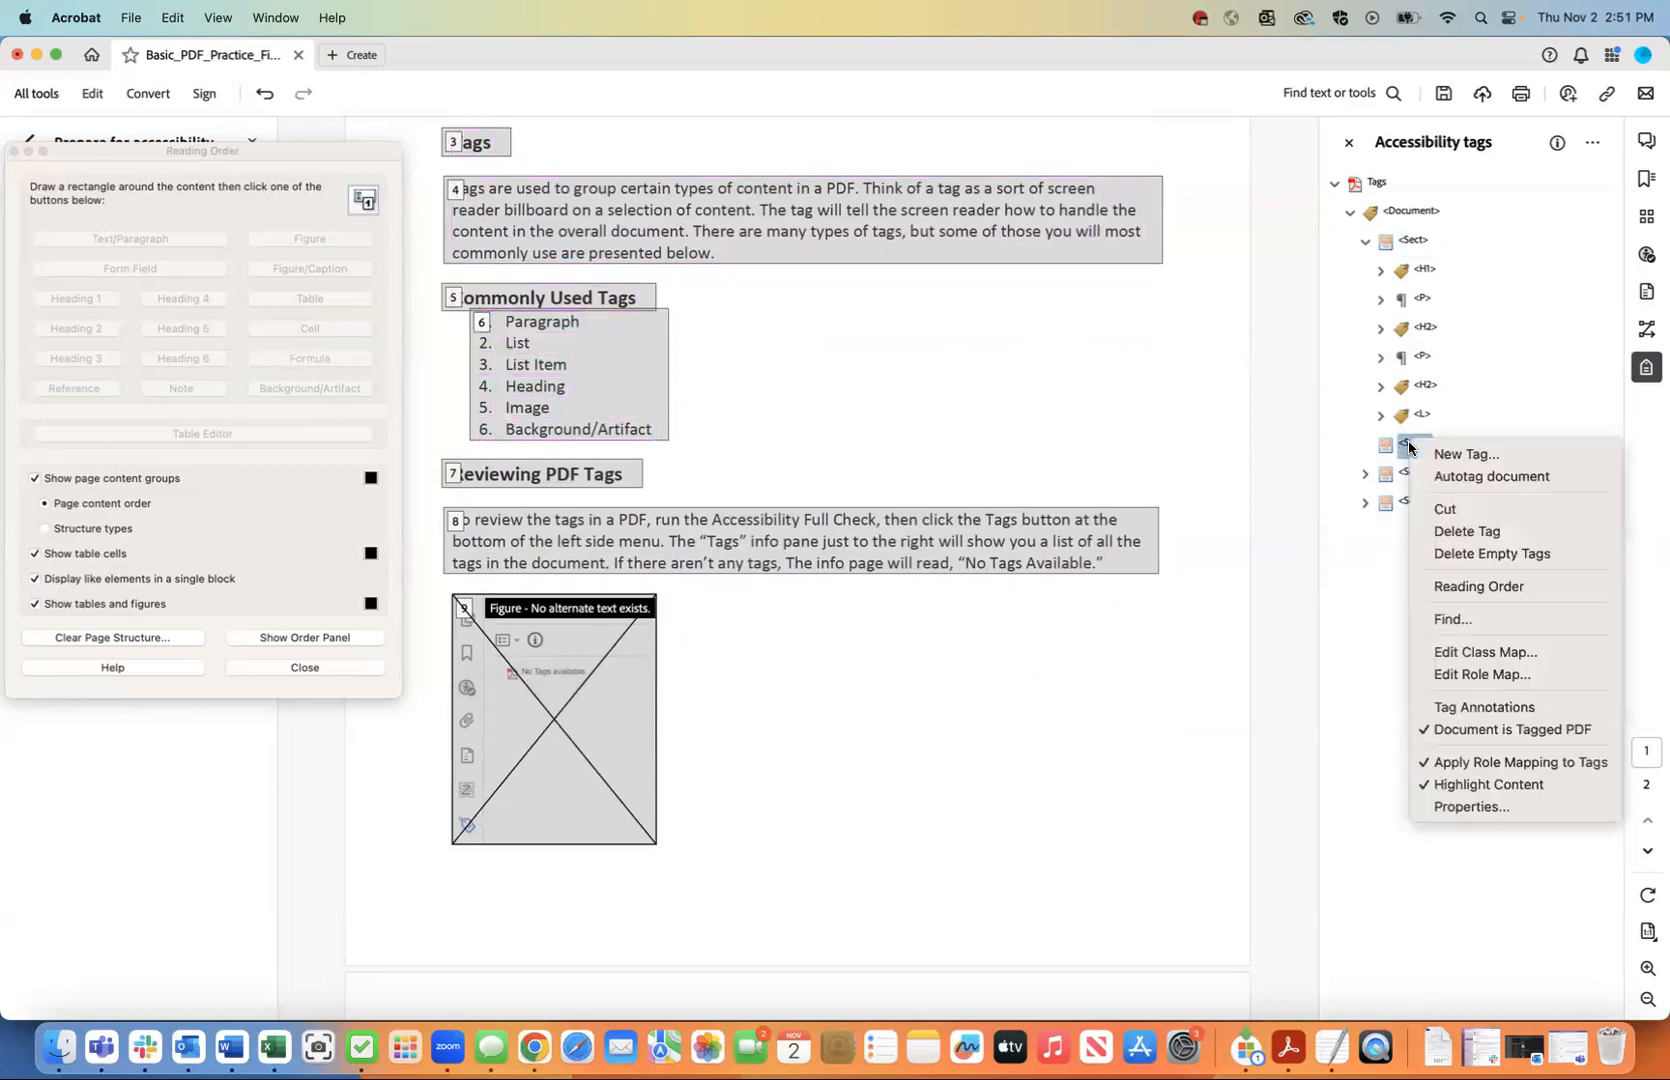
pyautogui.click(1440, 530)
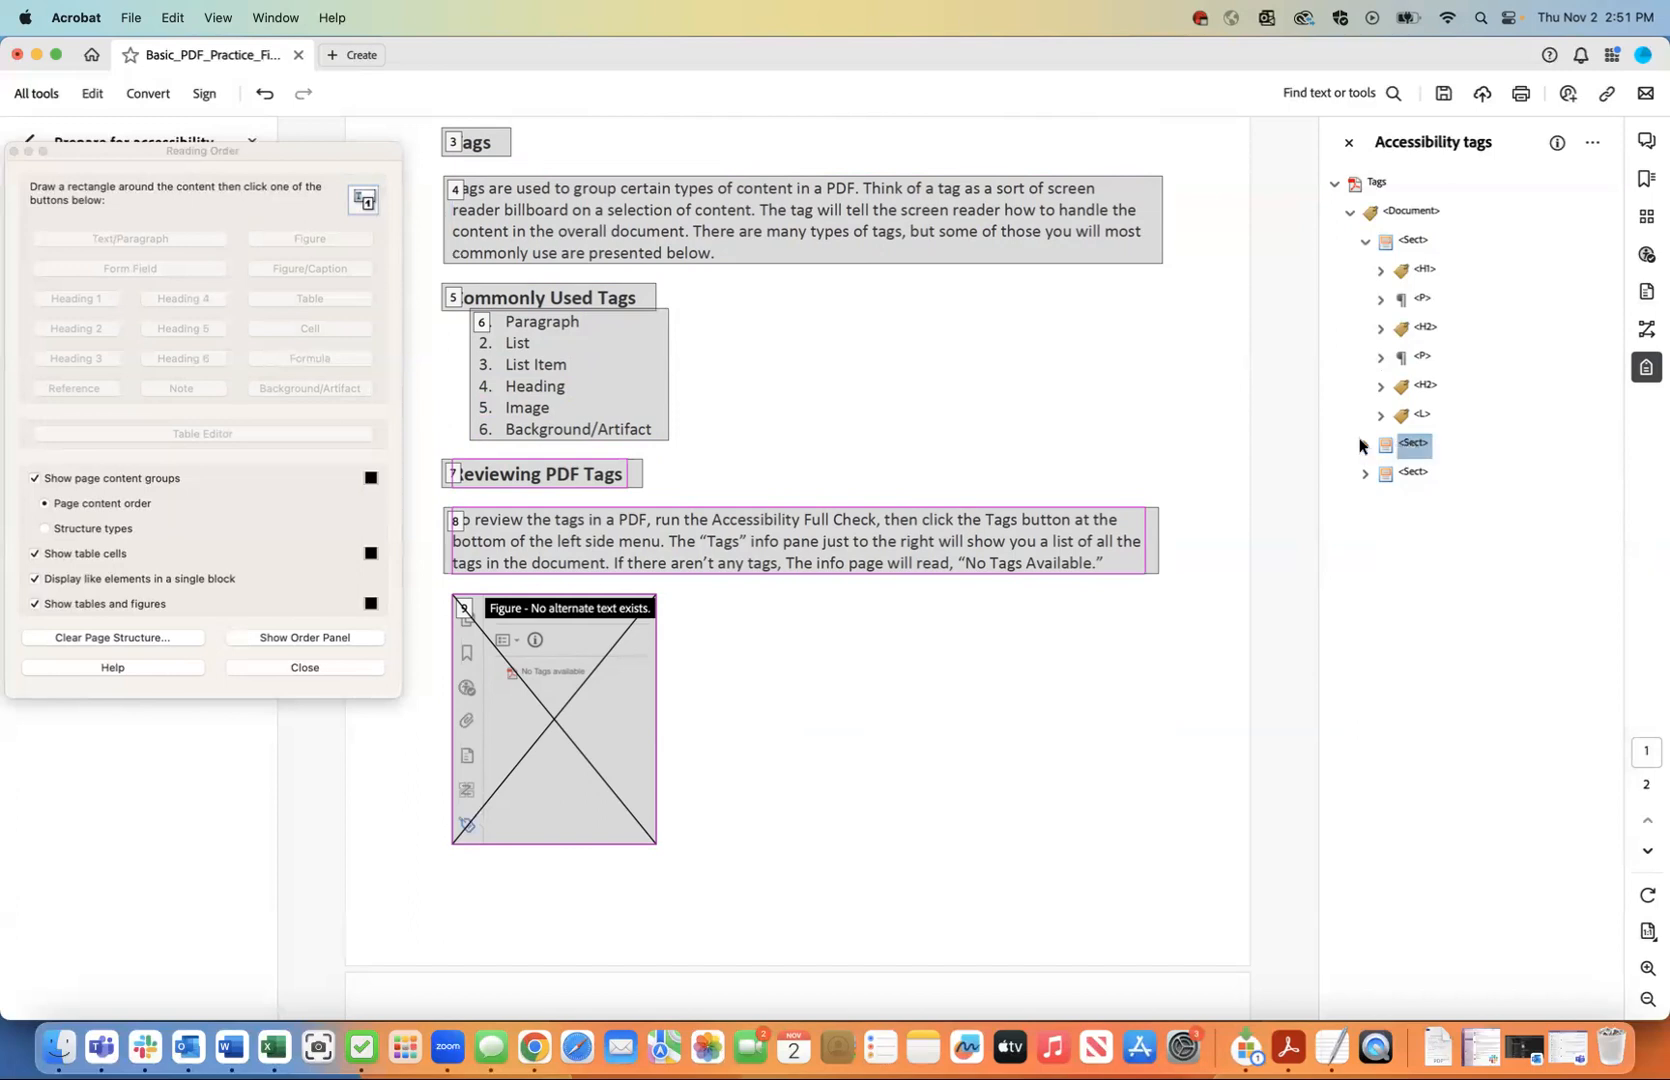
# Expand the second Sect and examine its H2, P and Figure tags, including the image inside the Figure tag.
pyautogui.scroll(-10, 936, 705)
pyautogui.scroll(12, 937, 705)
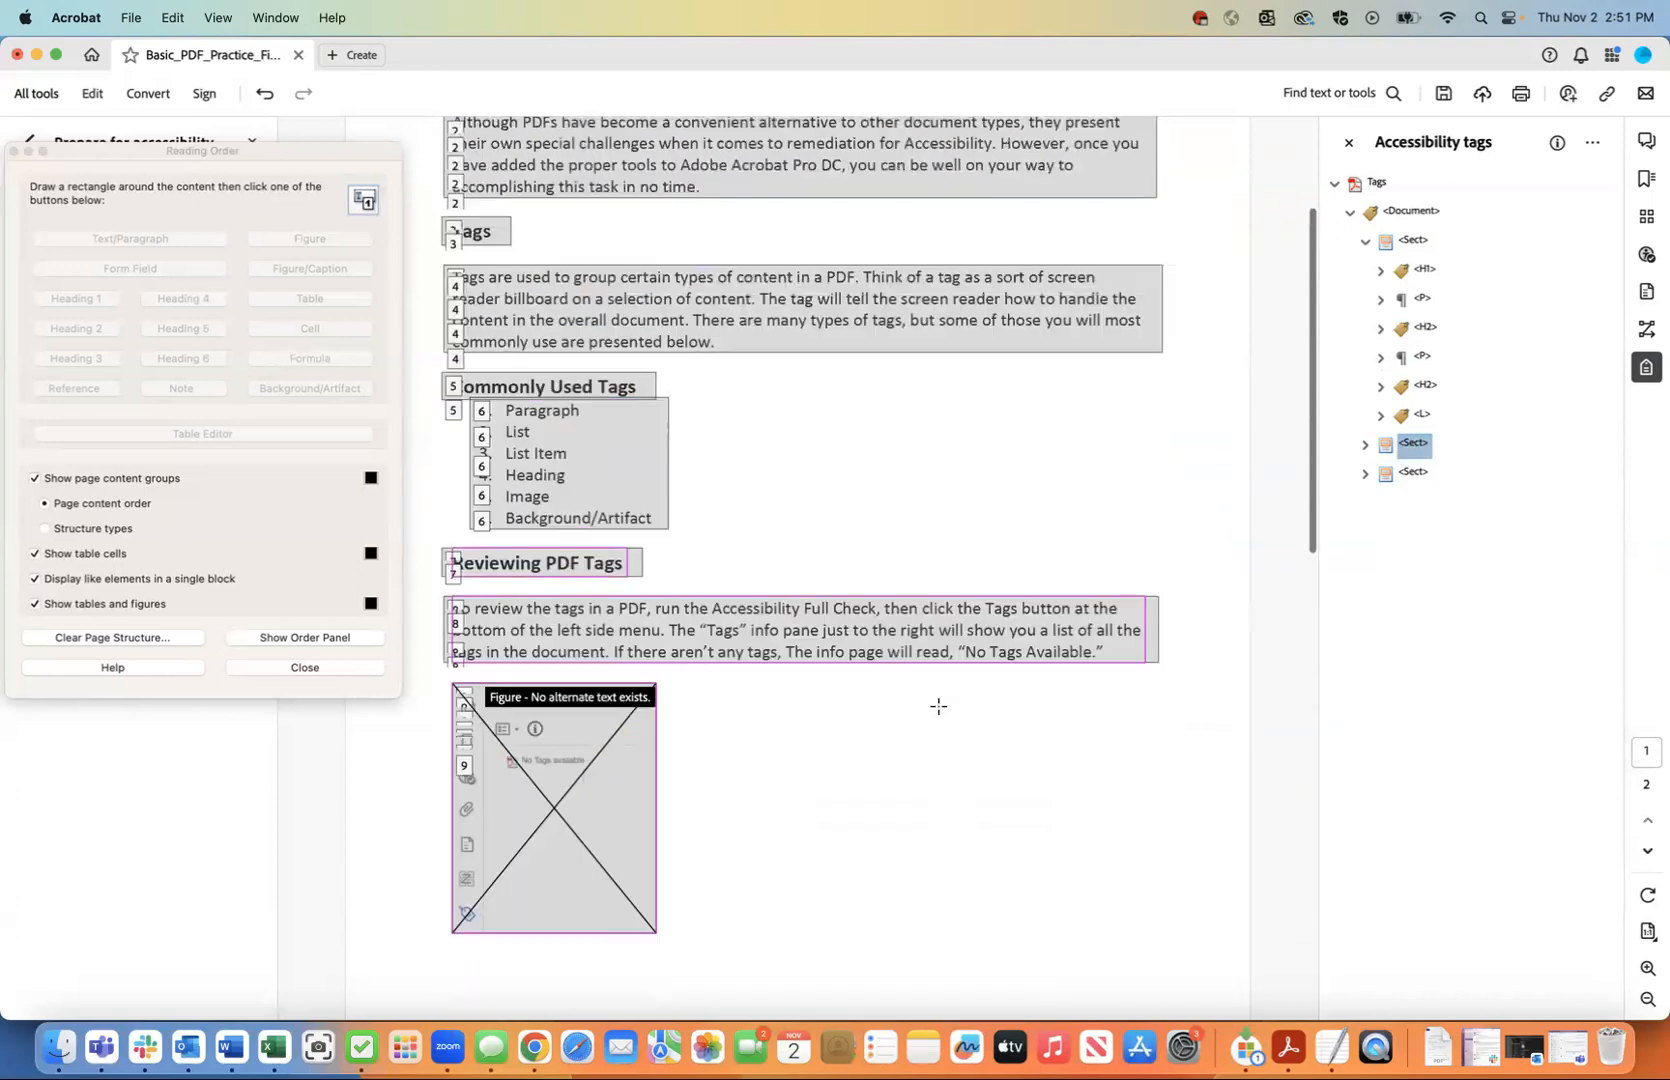
pyautogui.click(1365, 444)
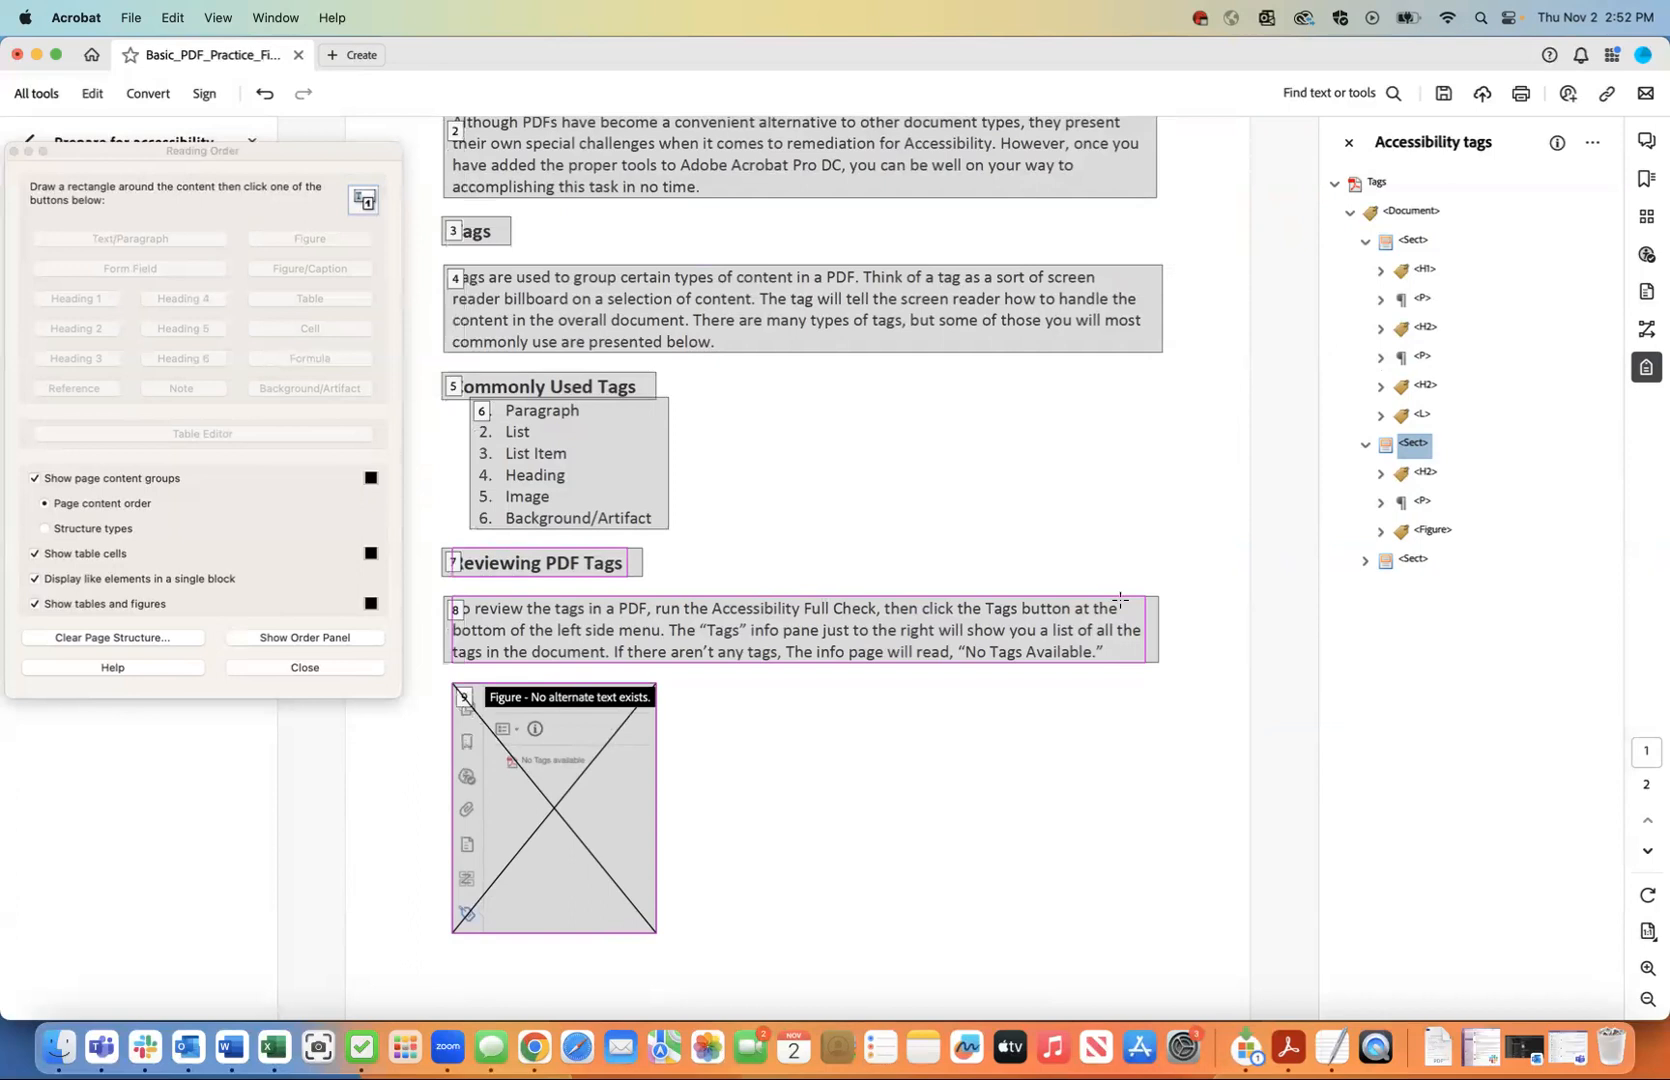
pyautogui.scroll(-2, 1120, 600)
pyautogui.click(1421, 475)
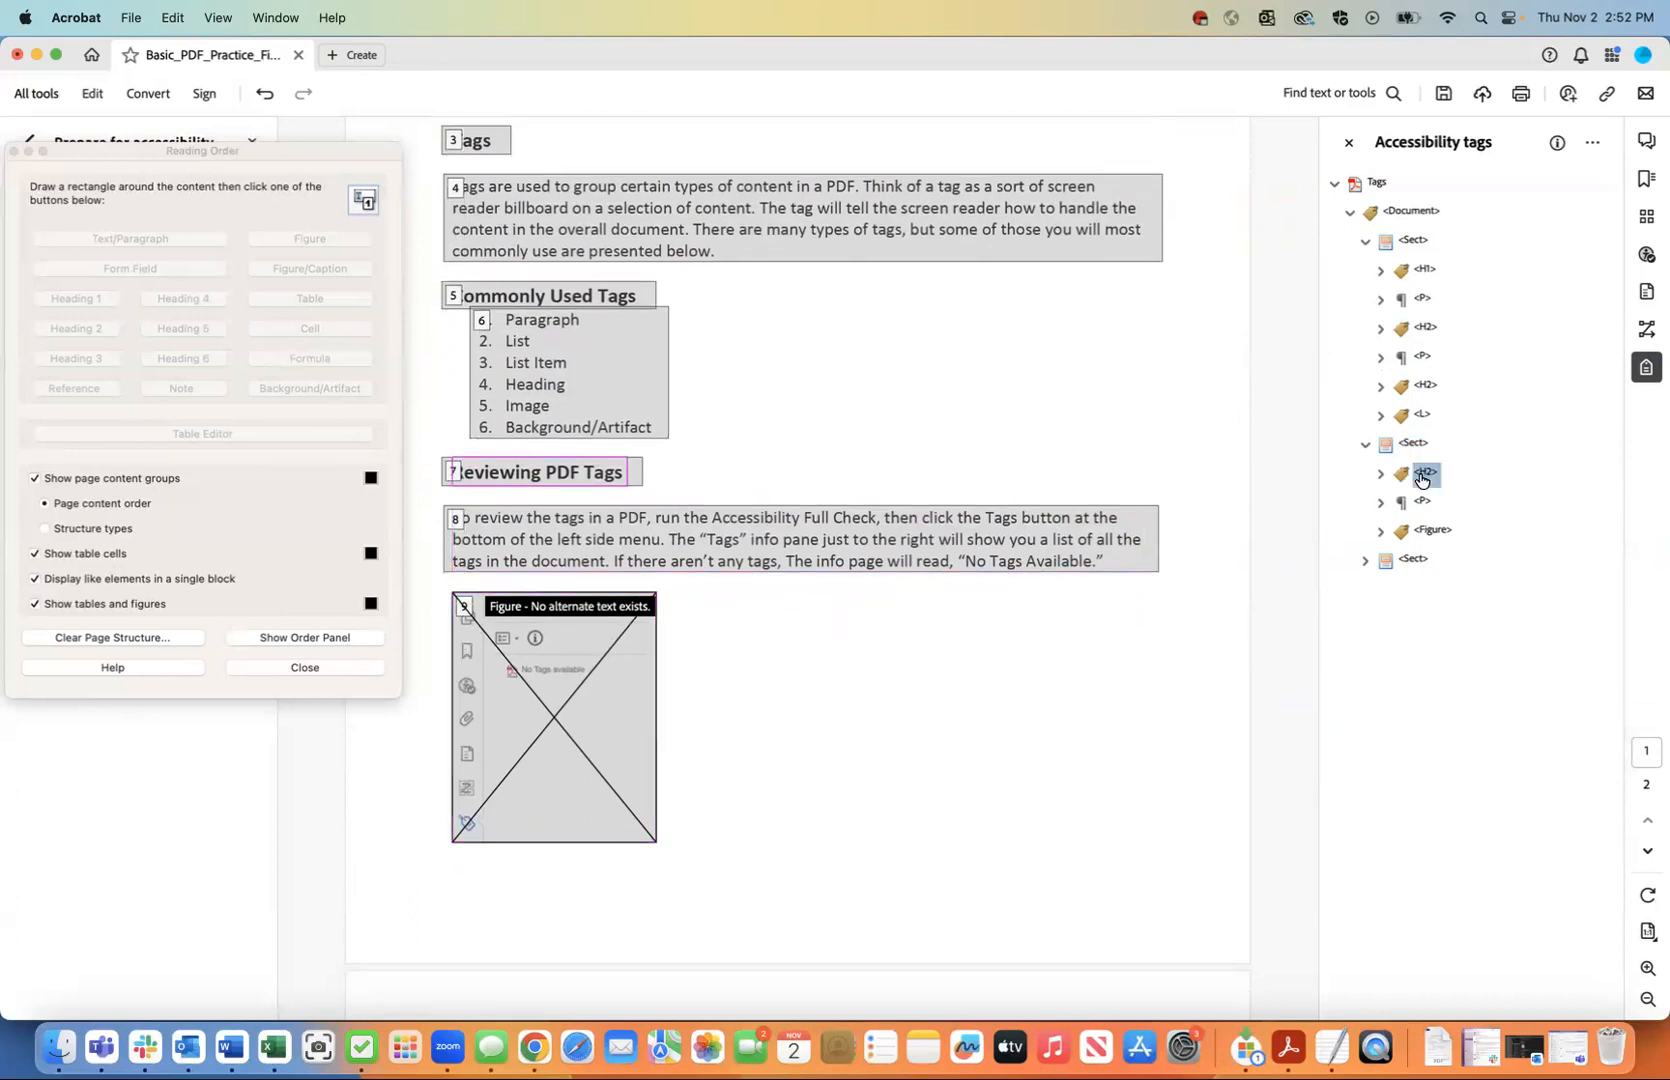
pyautogui.click(1422, 502)
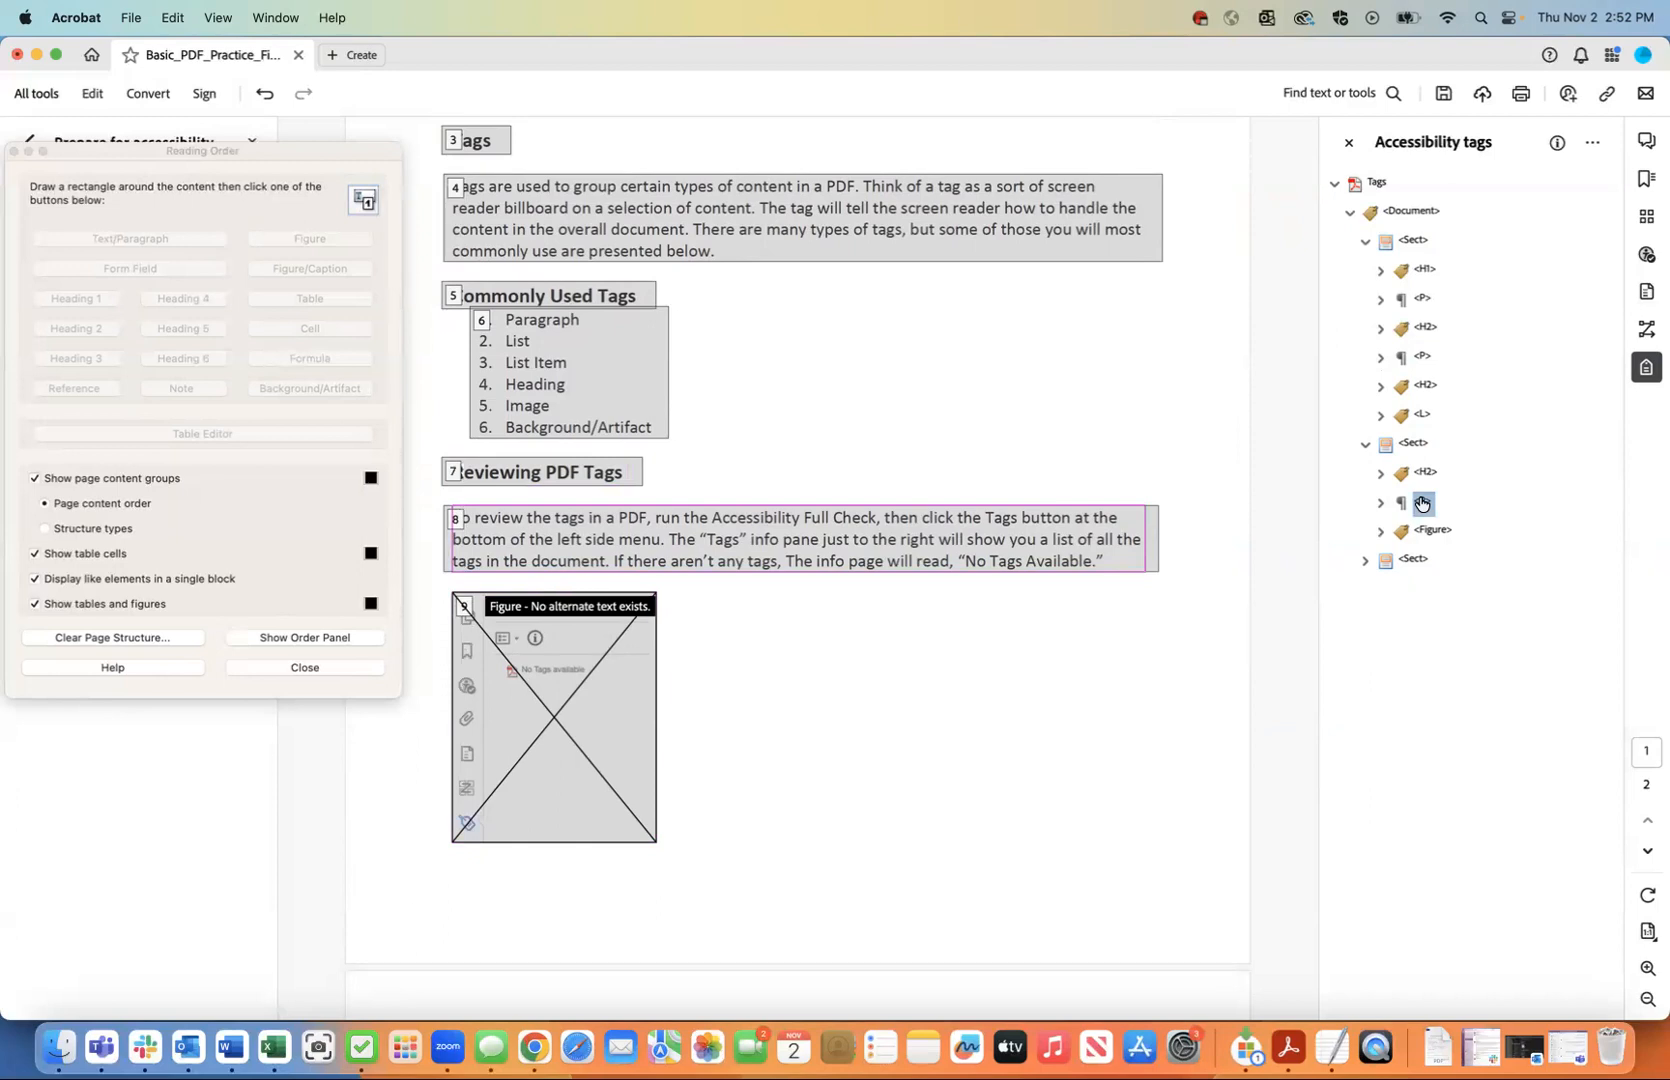
pyautogui.click(1424, 534)
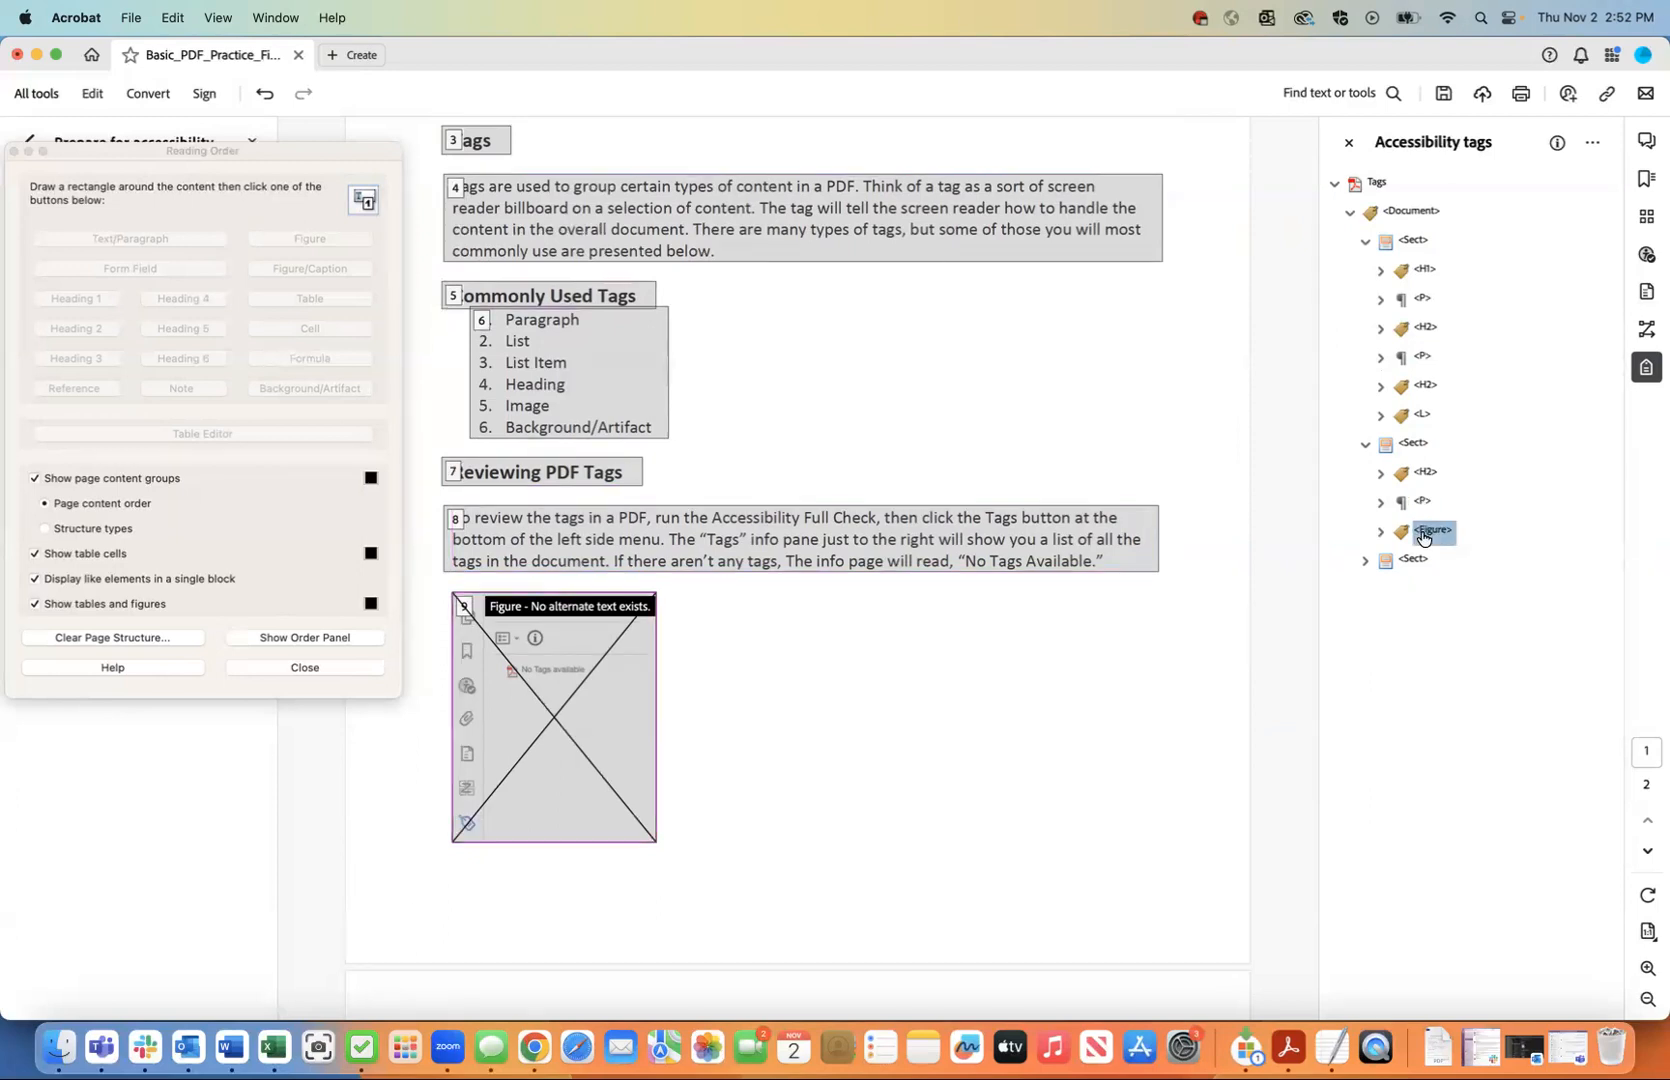
pyautogui.click(1381, 531)
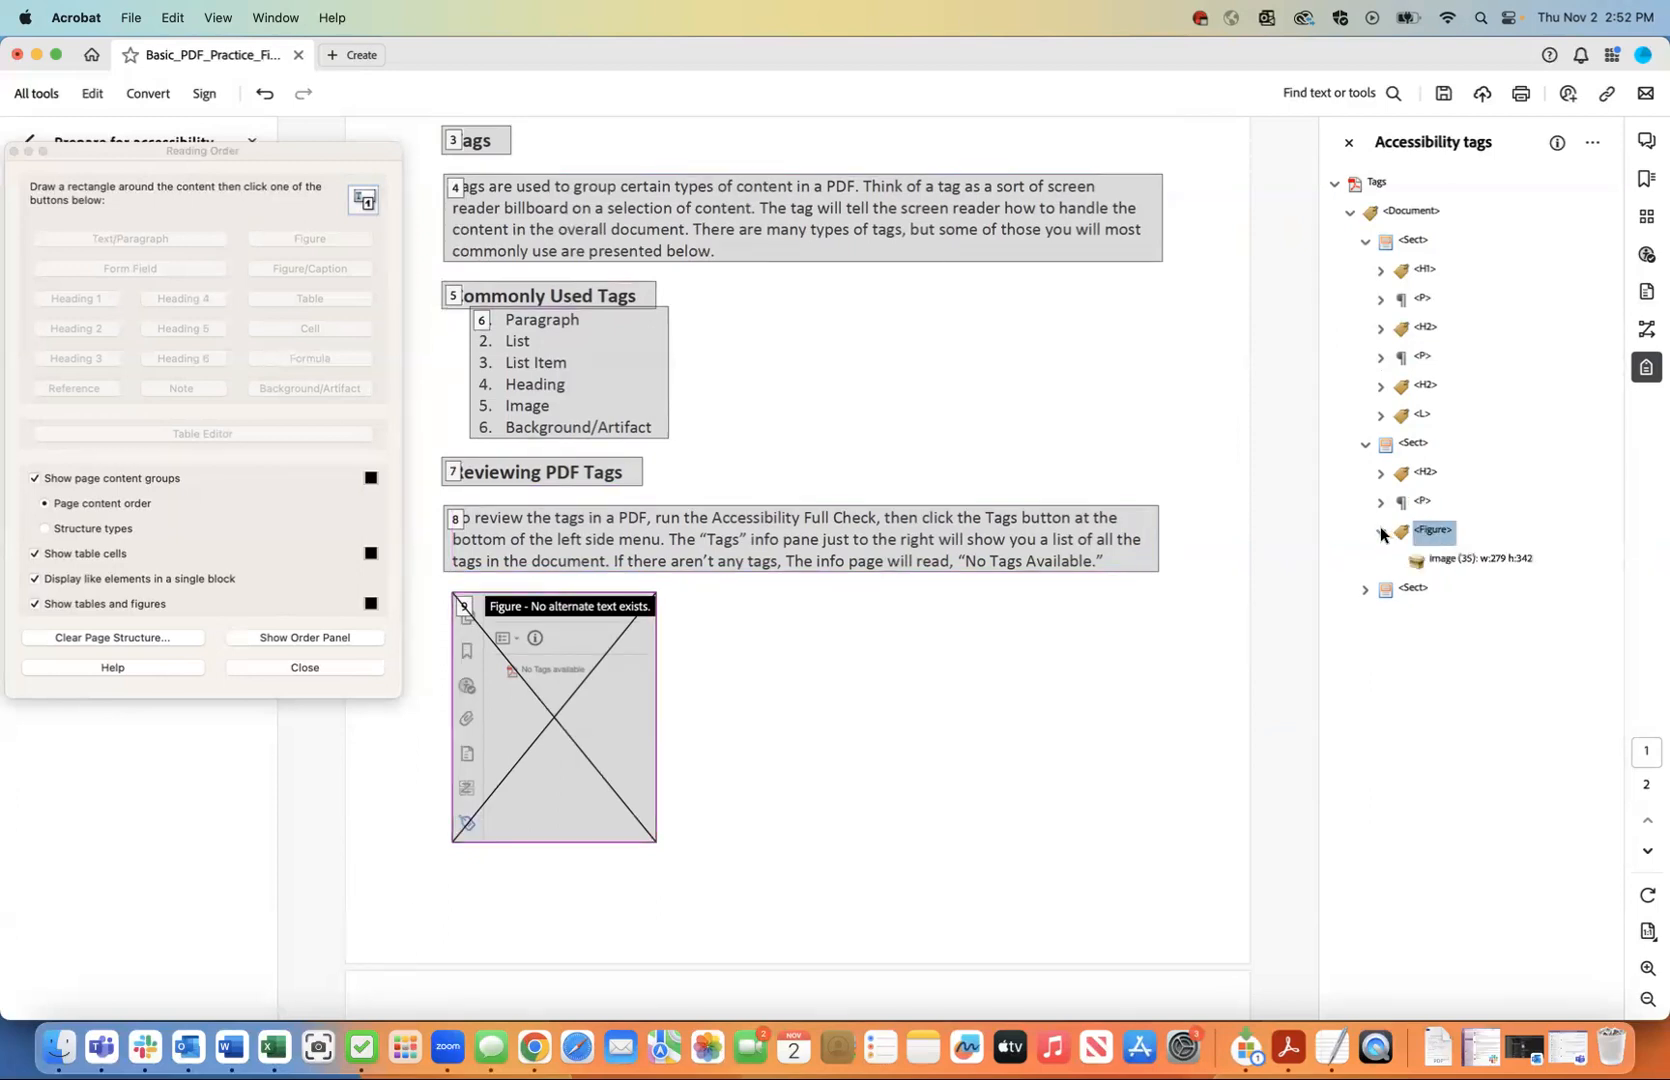
pyautogui.click(1452, 565)
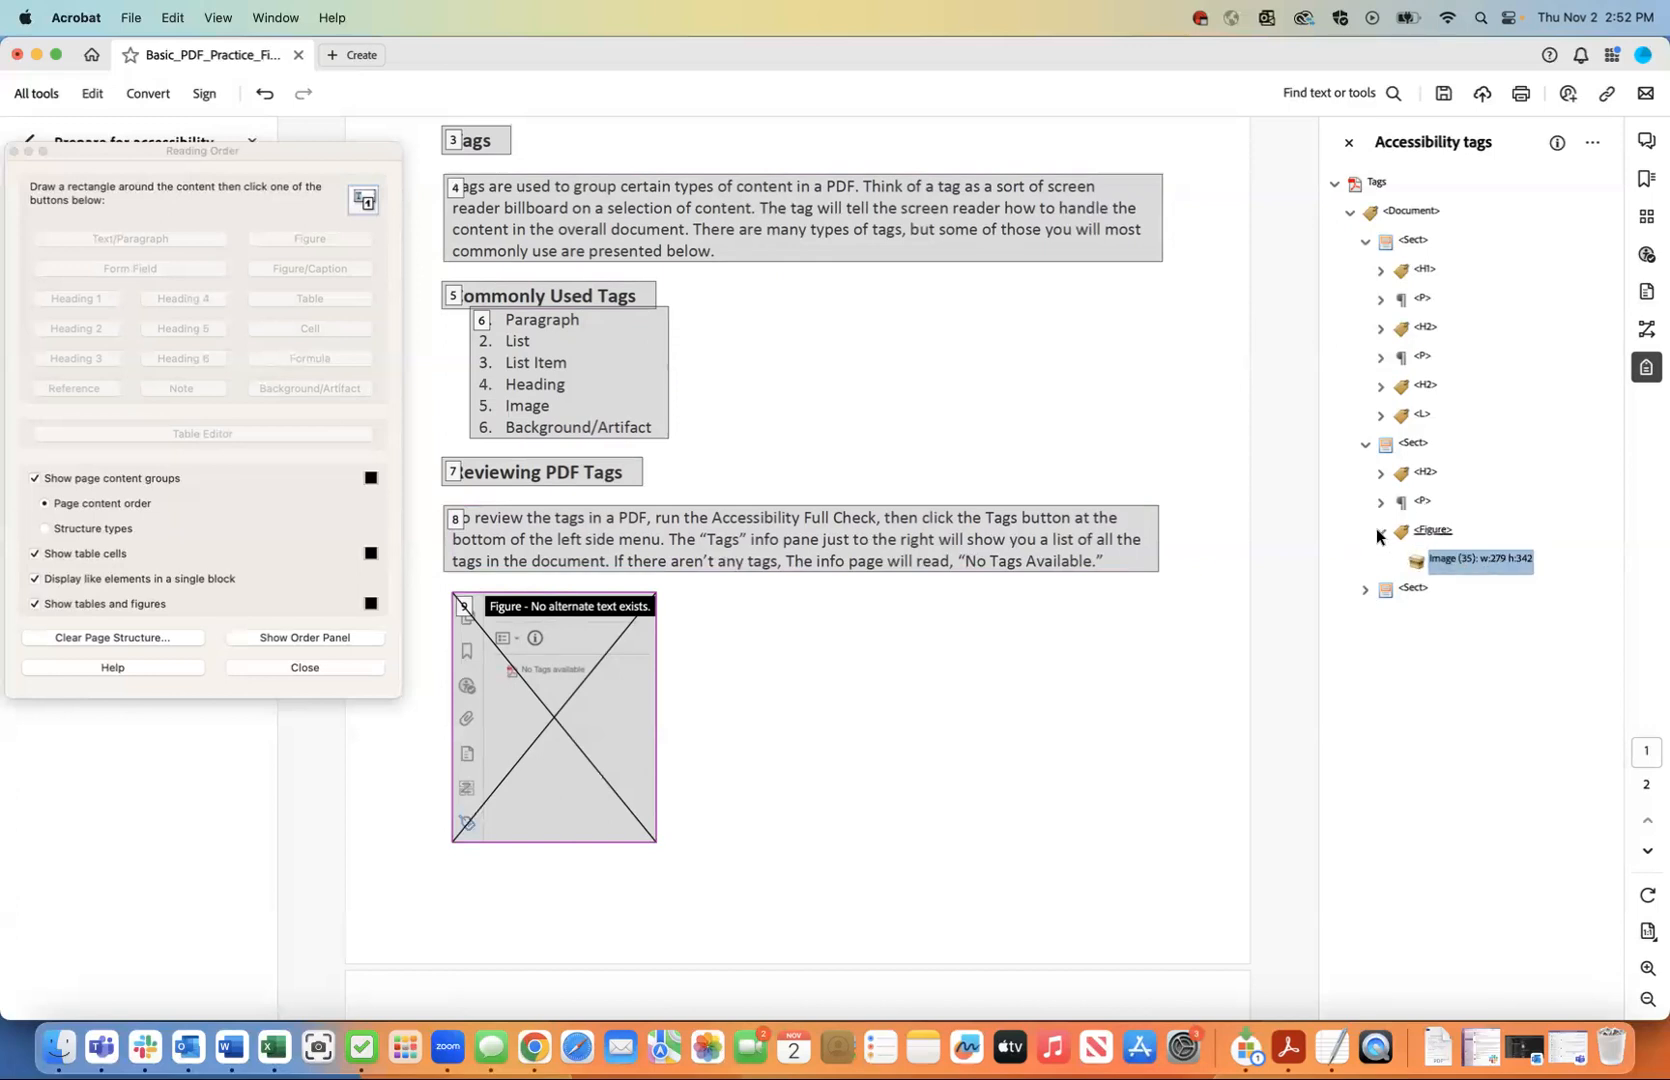
pyautogui.click(1379, 533)
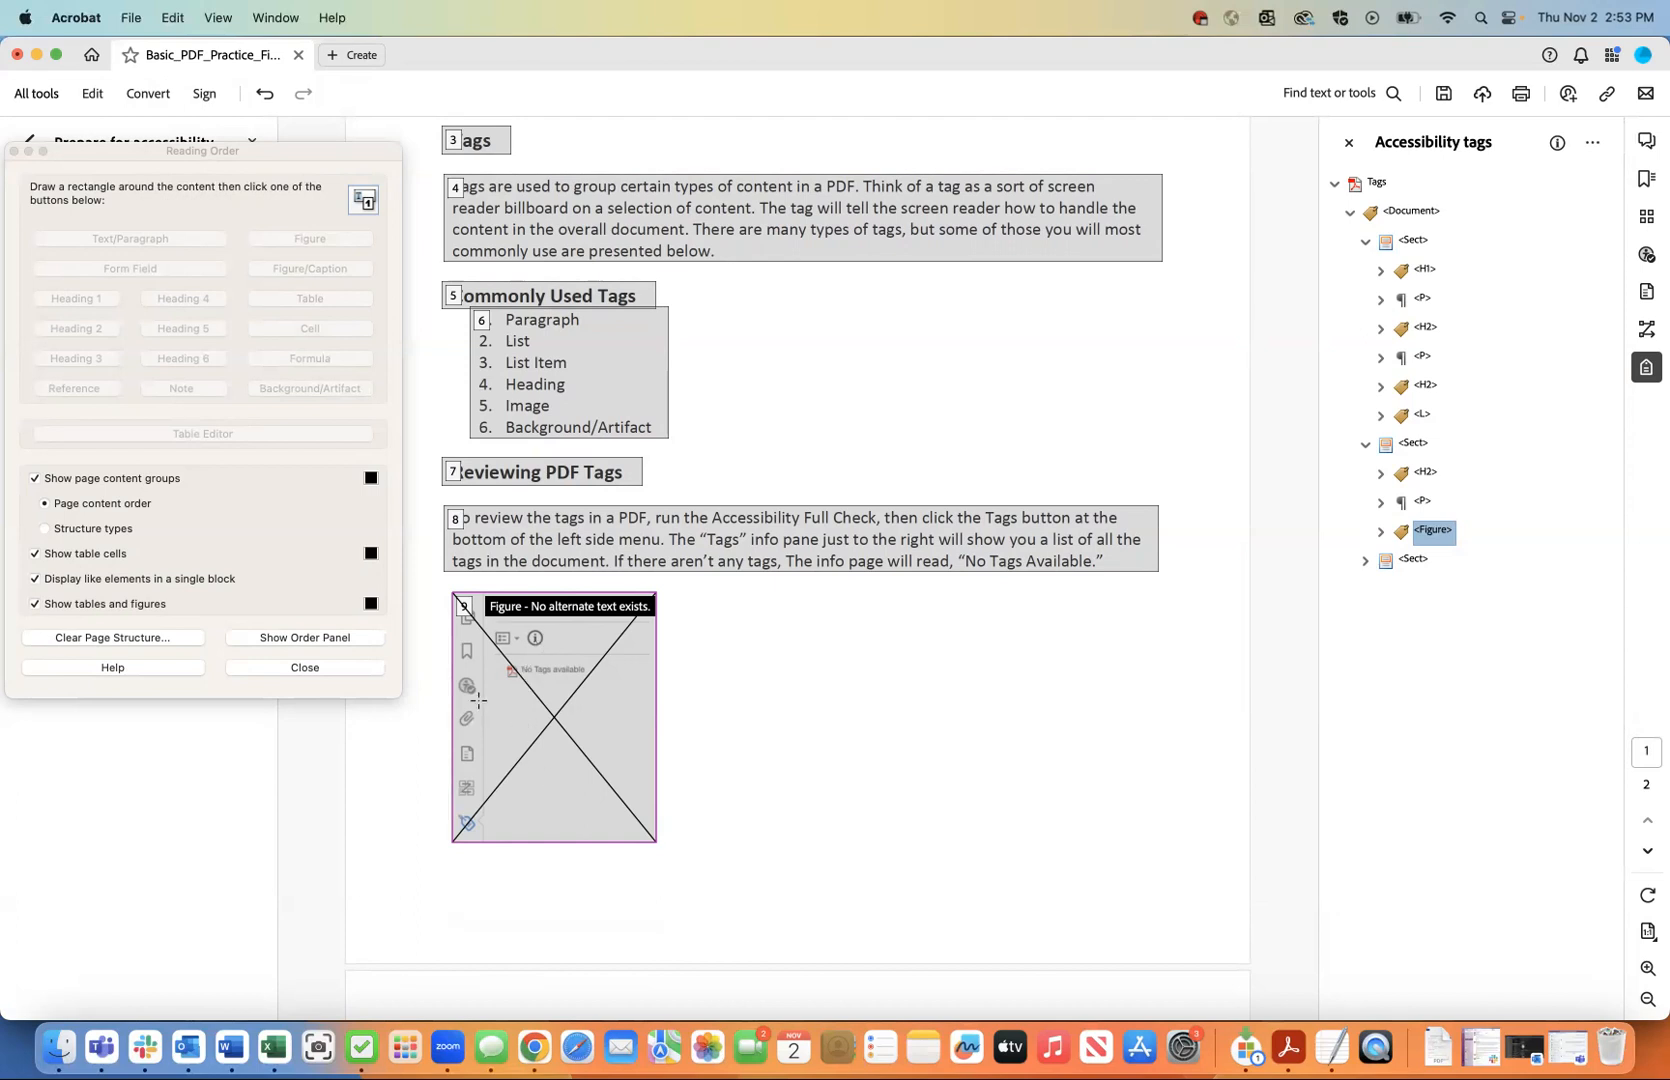
# Switch to Chrome and open wichita.edu/alttexthelp in a new tab.
pyautogui.click(535, 1047)
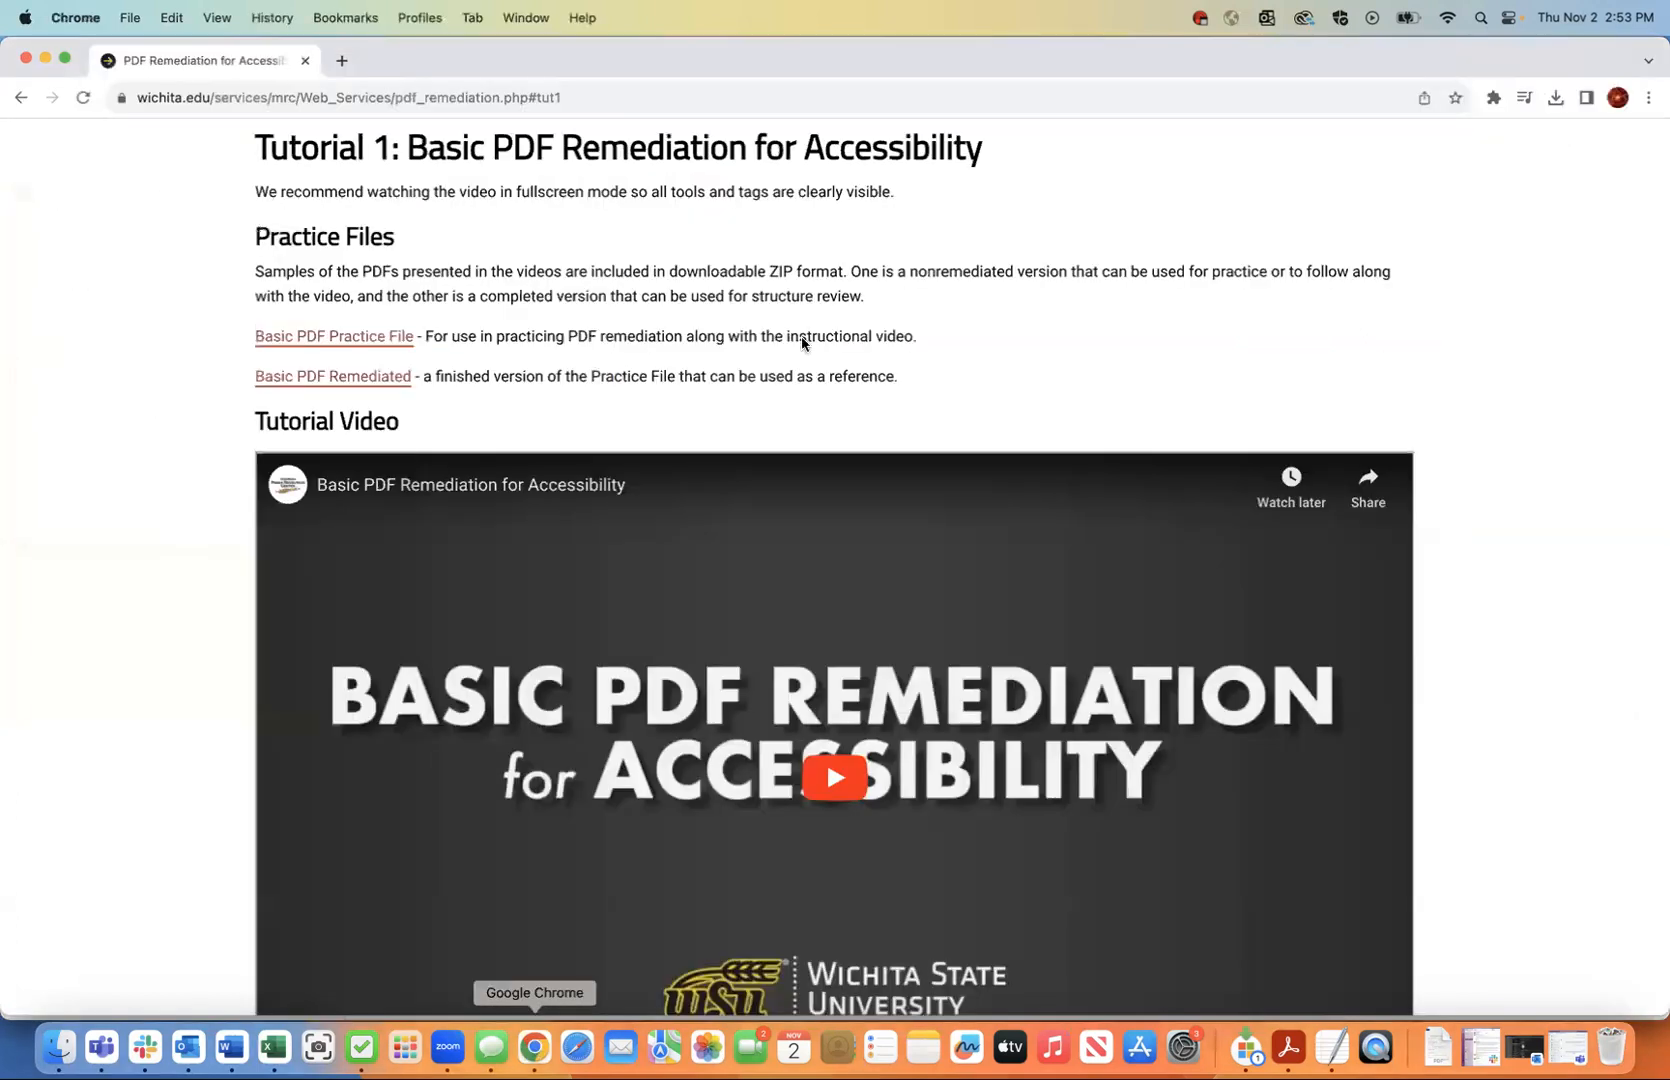
pyautogui.click(342, 62)
pyautogui.write('wichita')
pyautogui.write('.edu/altte')
pyautogui.write('xt')
pyautogui.write('help')
pyautogui.press('Return')
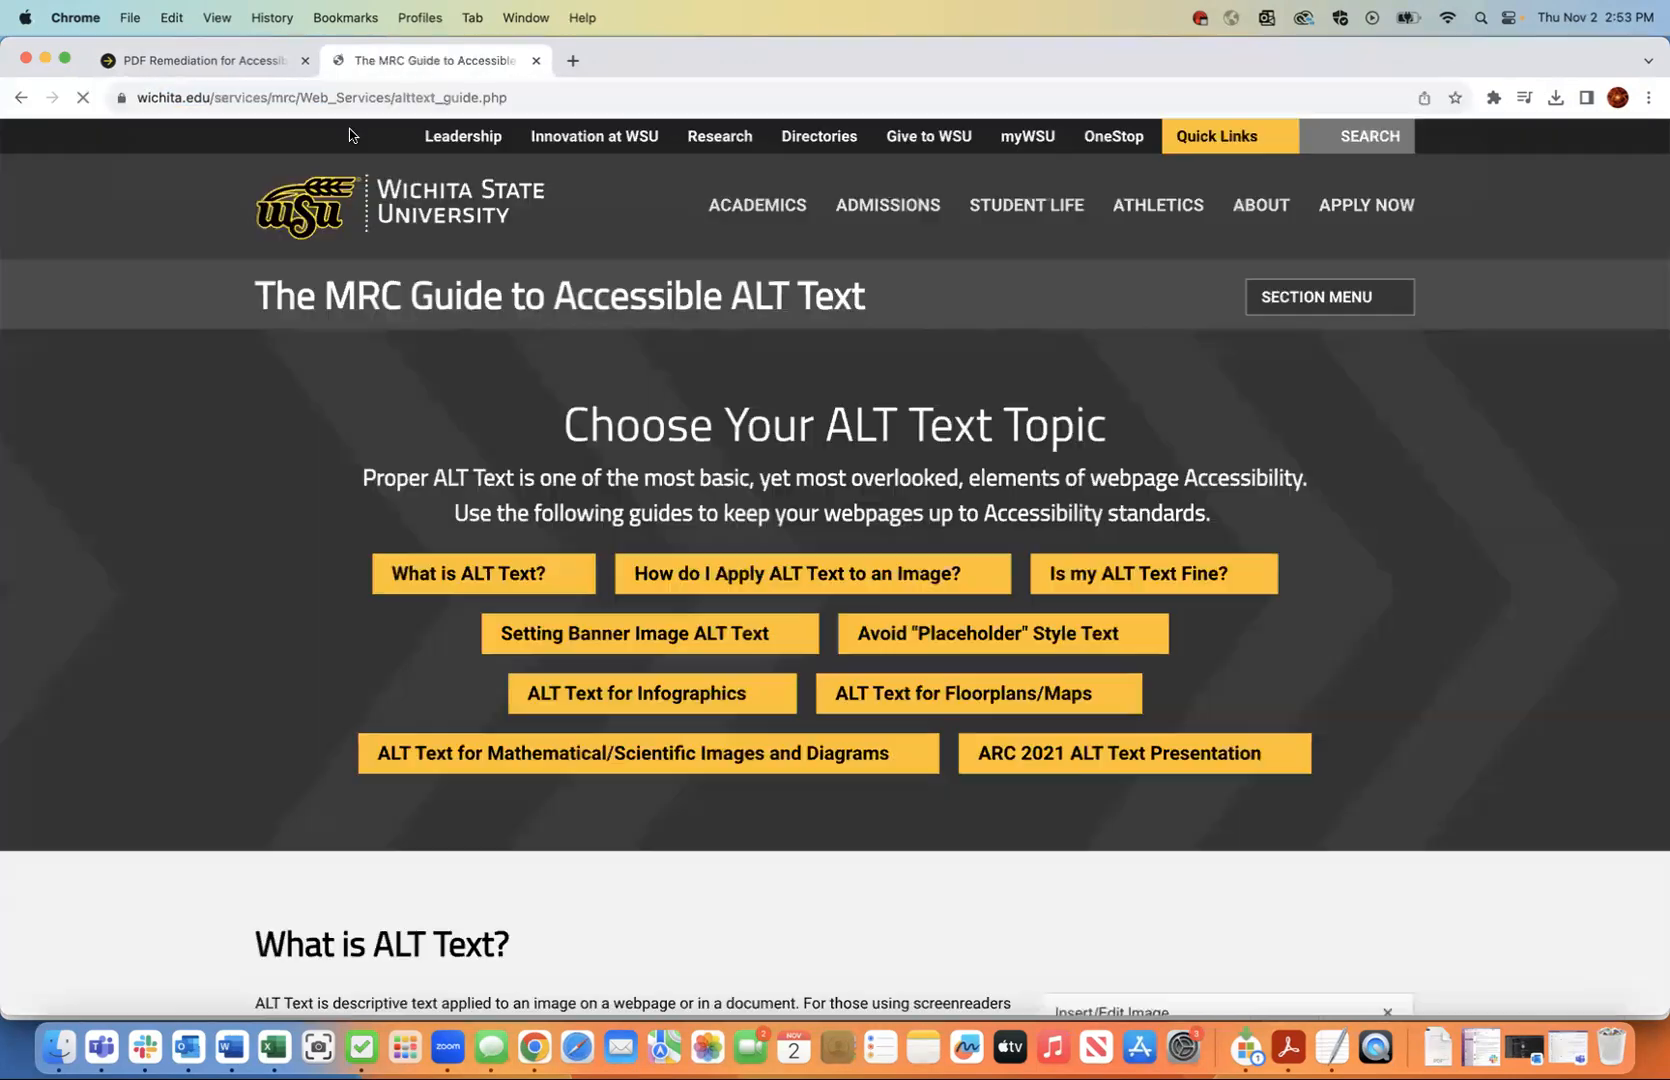
# Read through the ALT text guide, from its definition and placeholder advice to the infographic, chart and map examples.
pyautogui.scroll(-15, 351, 330)
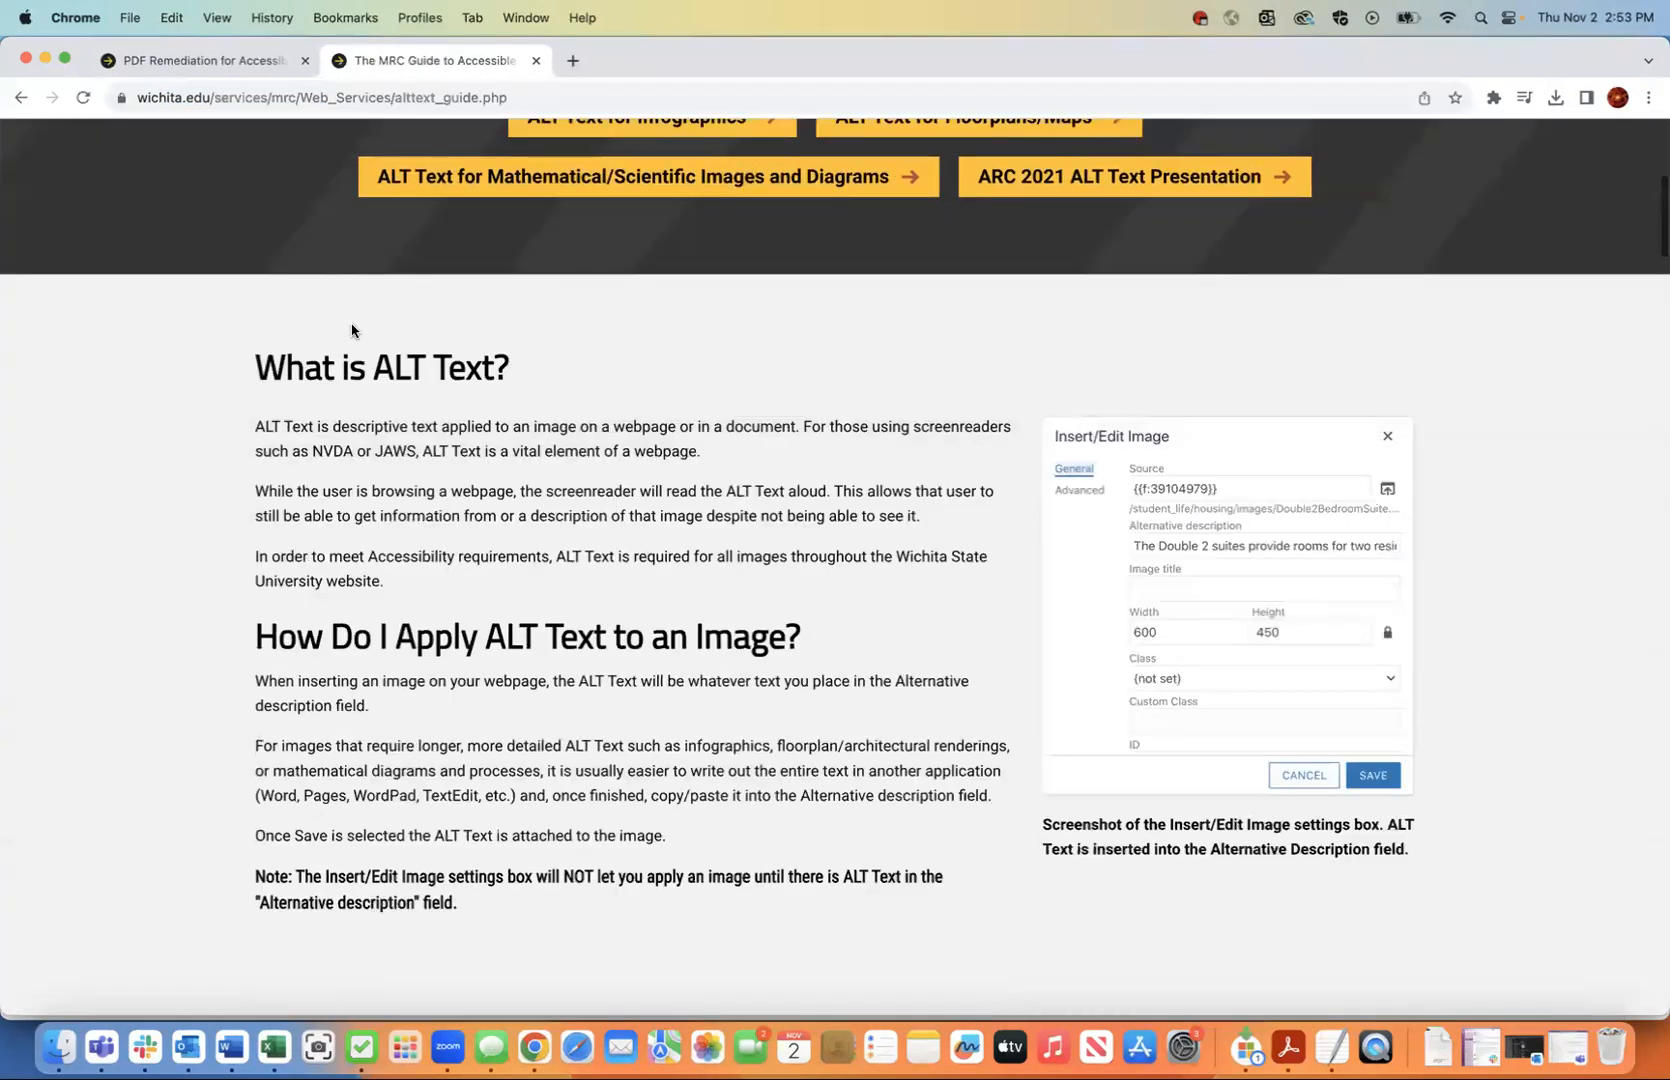
pyautogui.scroll(-3, 351, 325)
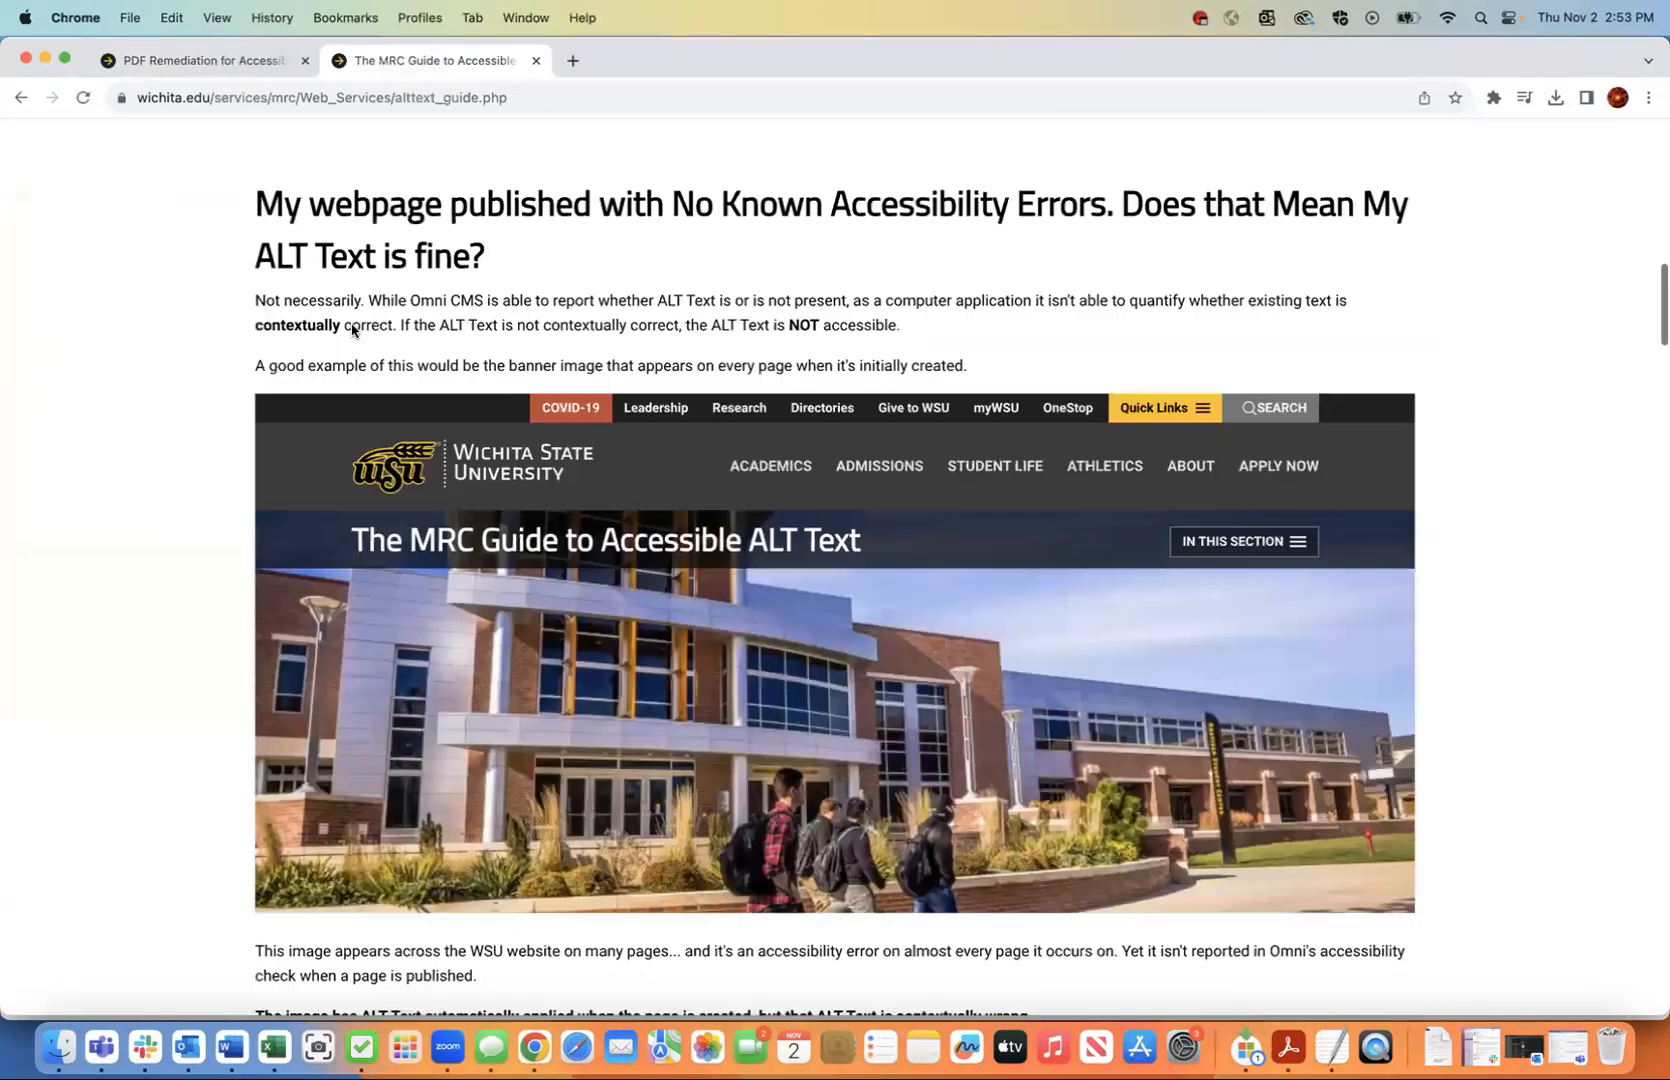
pyautogui.scroll(-10, 351, 330)
pyautogui.scroll(-13, 351, 325)
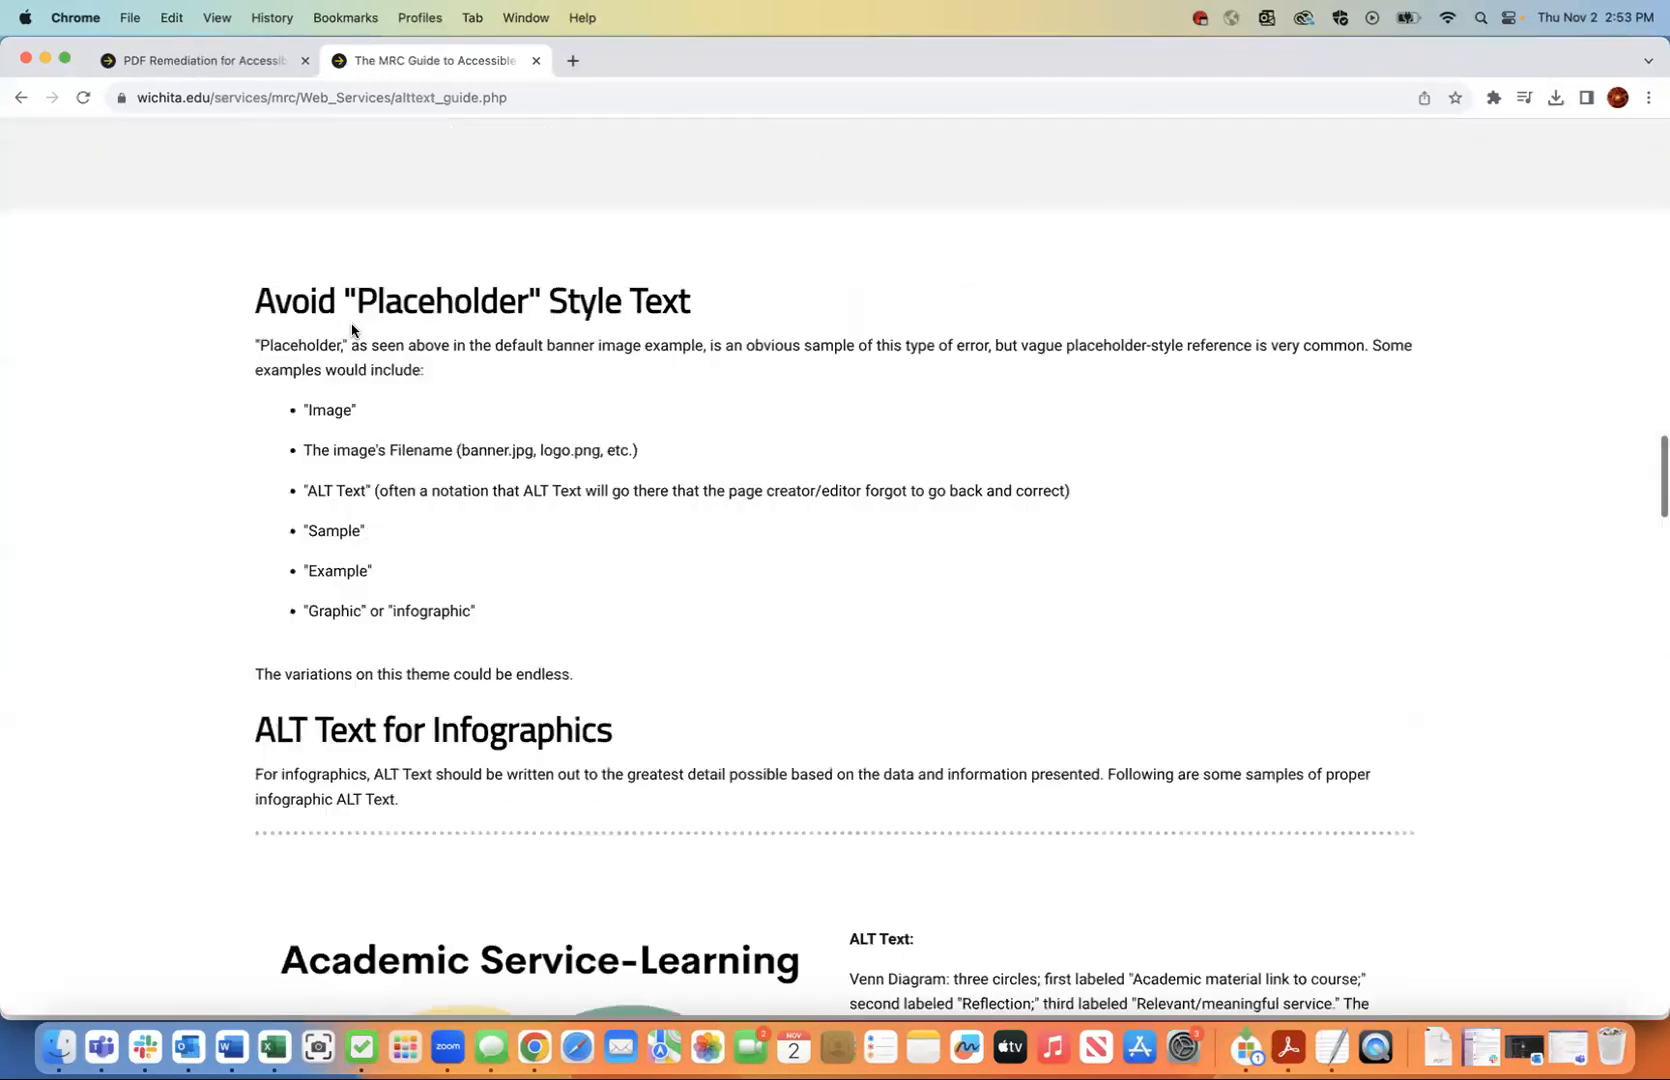
pyautogui.scroll(-5, 352, 330)
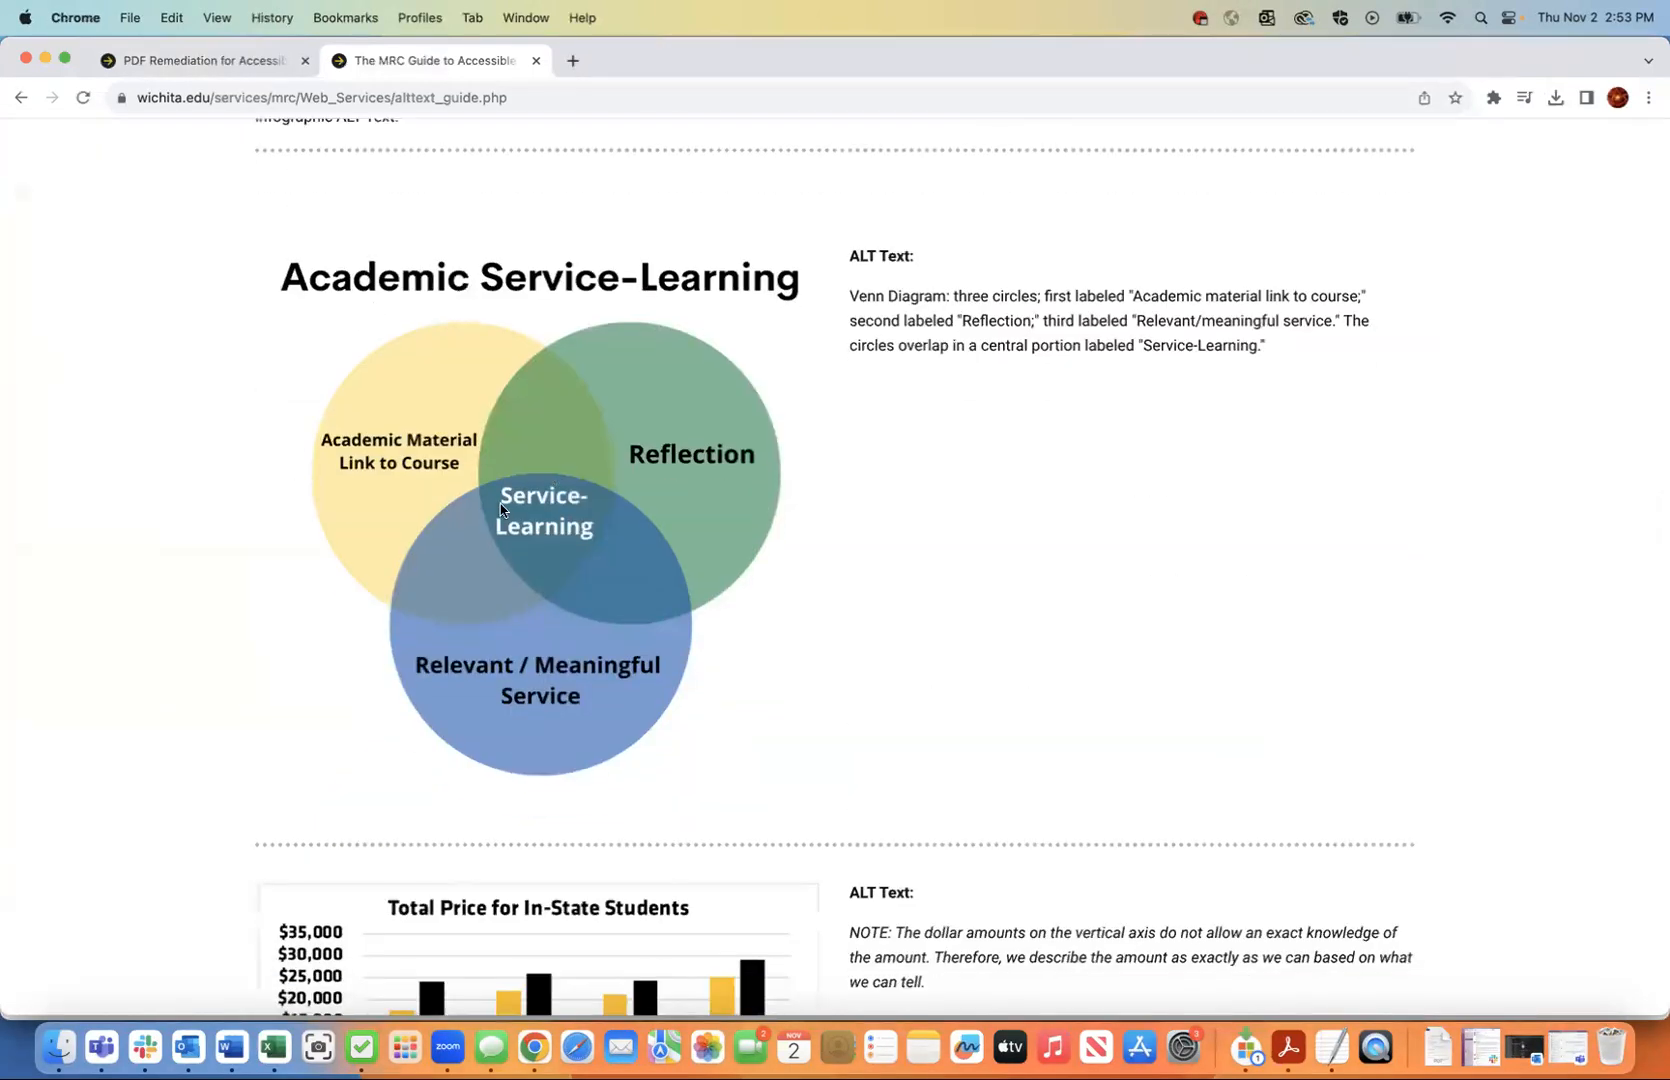
pyautogui.scroll(-7, 657, 488)
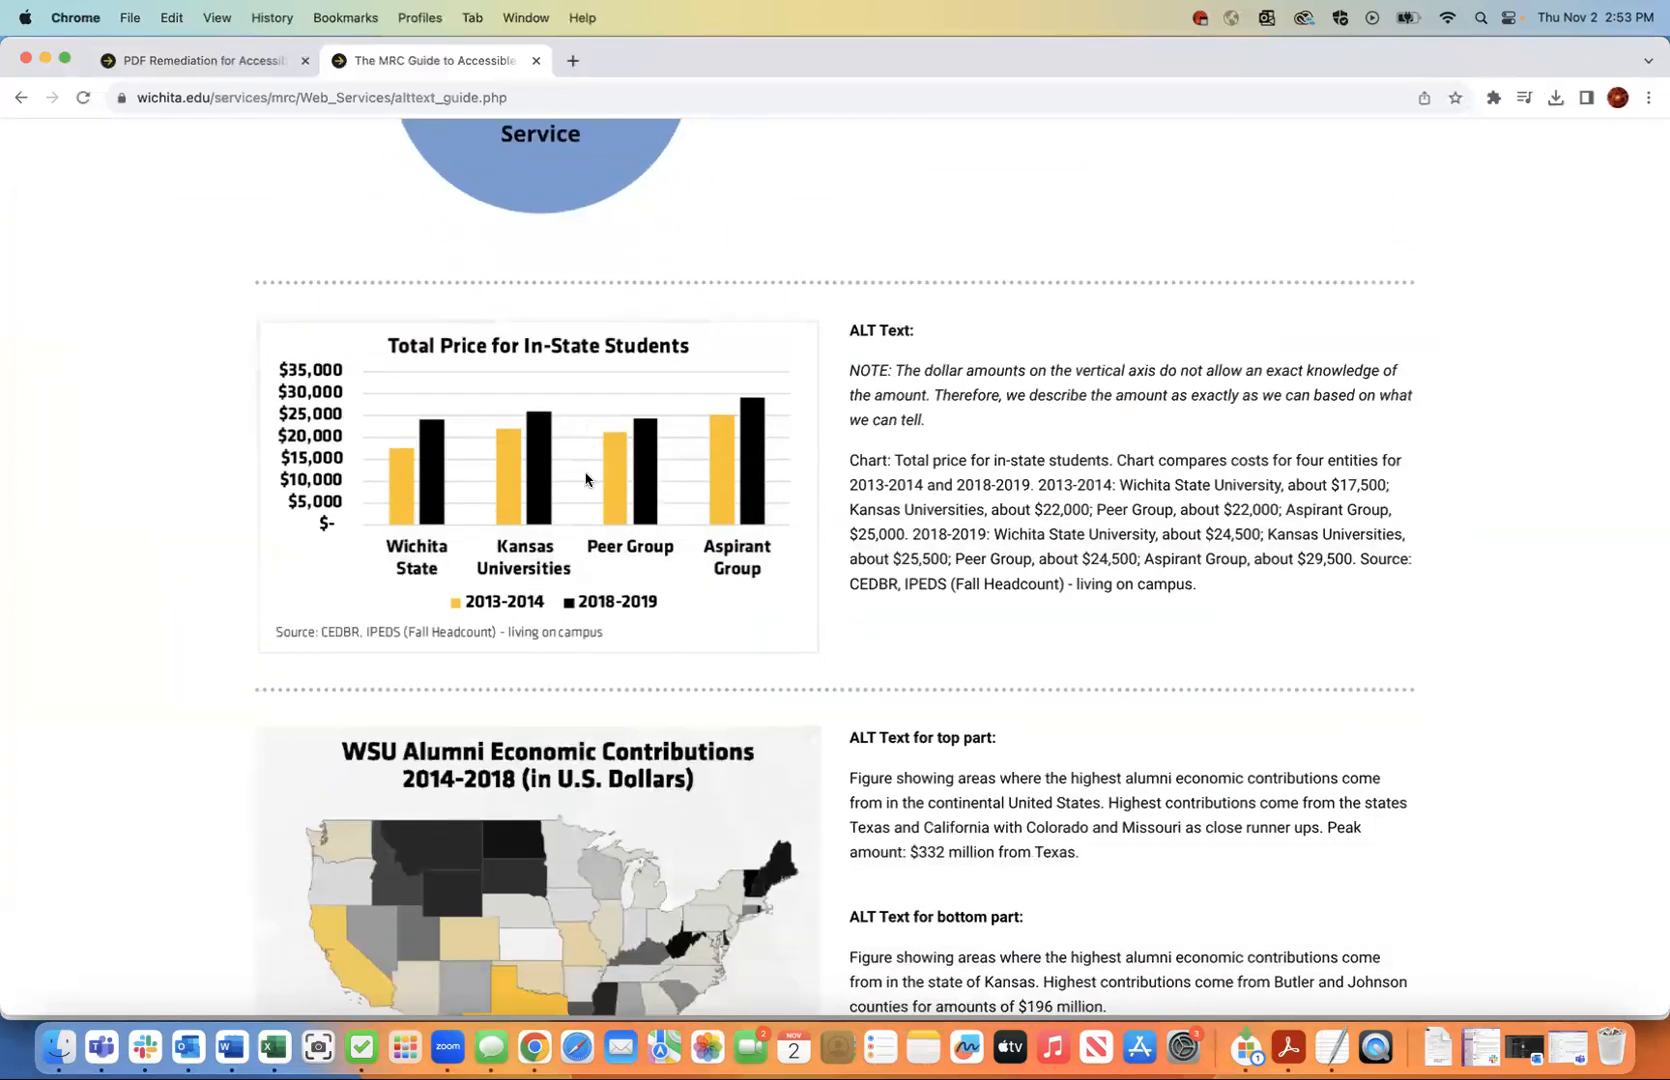
pyautogui.scroll(-3, 763, 451)
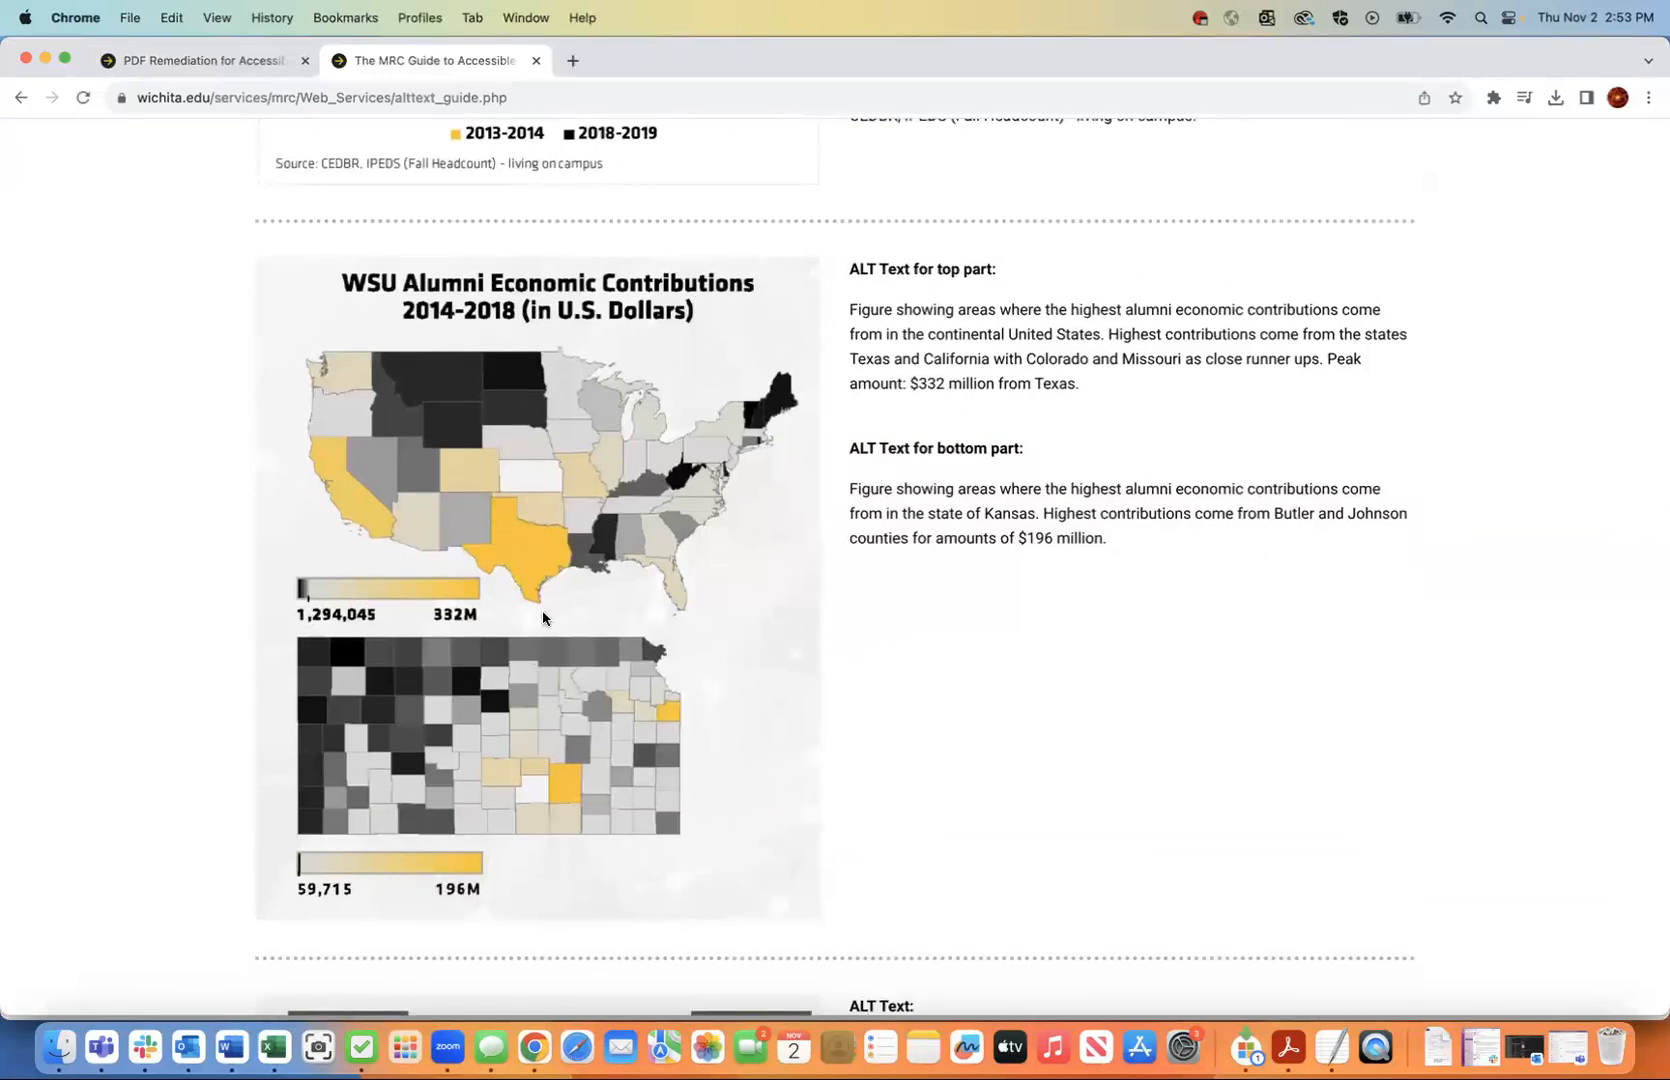
pyautogui.scroll(-7, 548, 597)
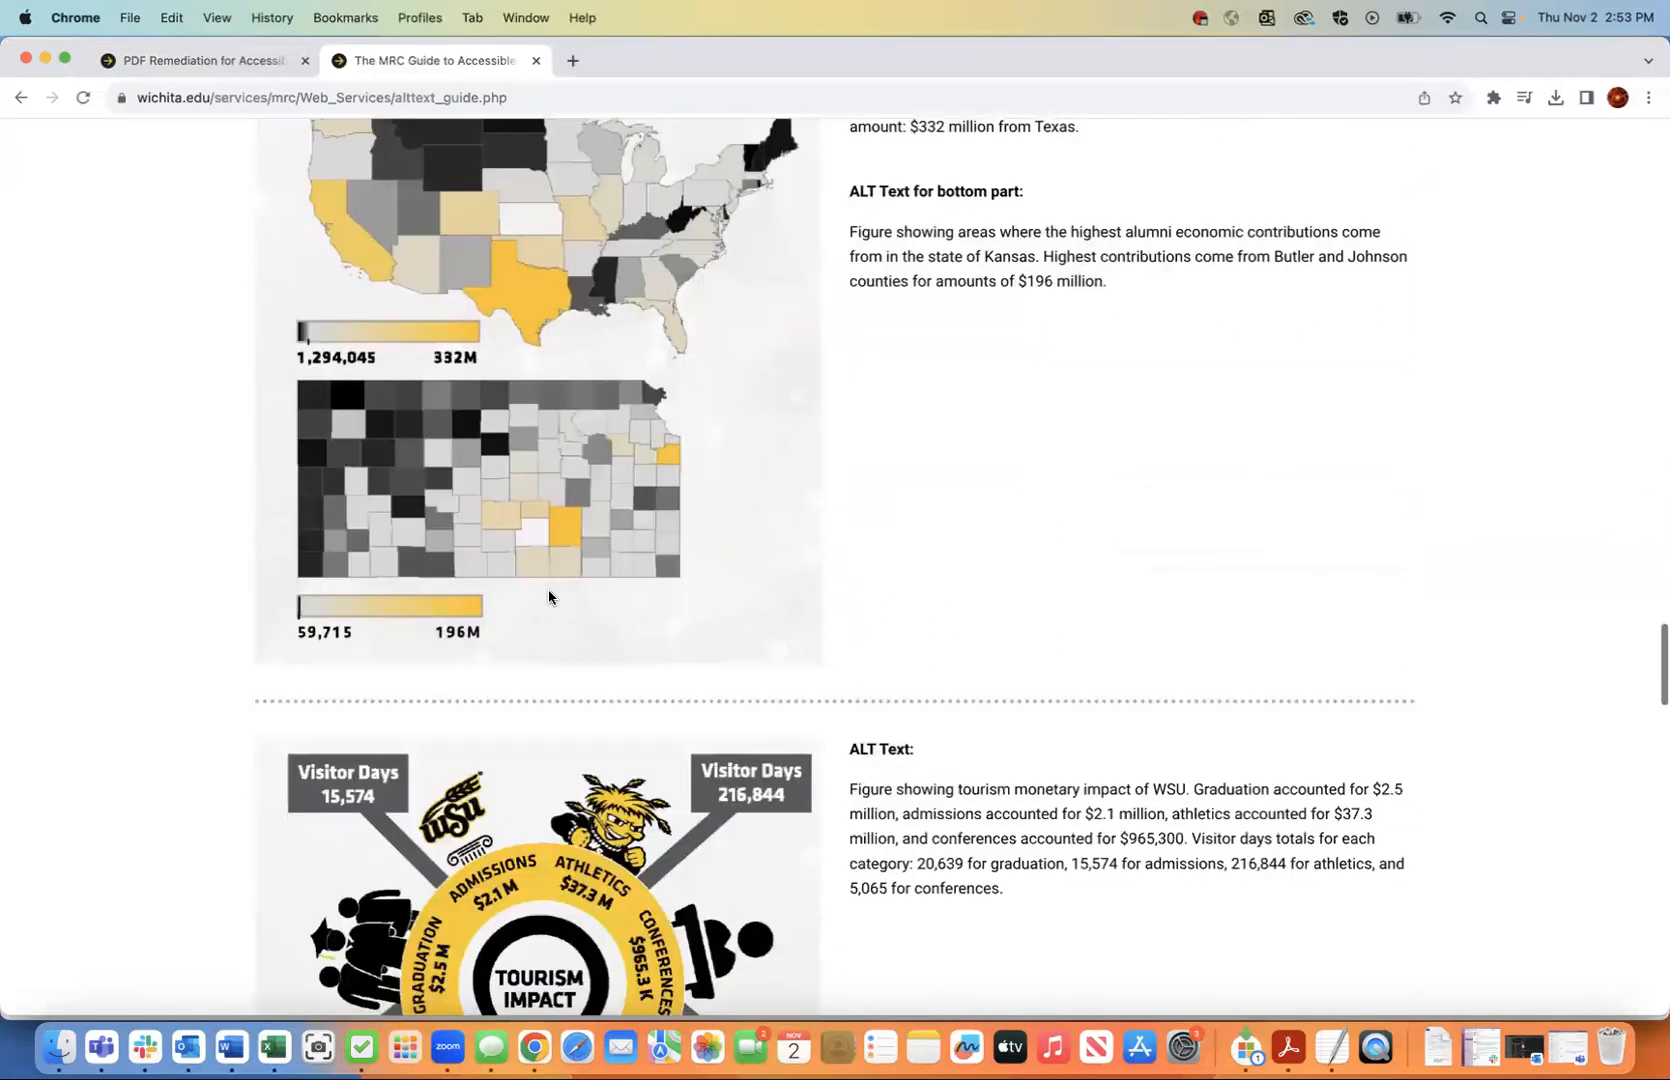
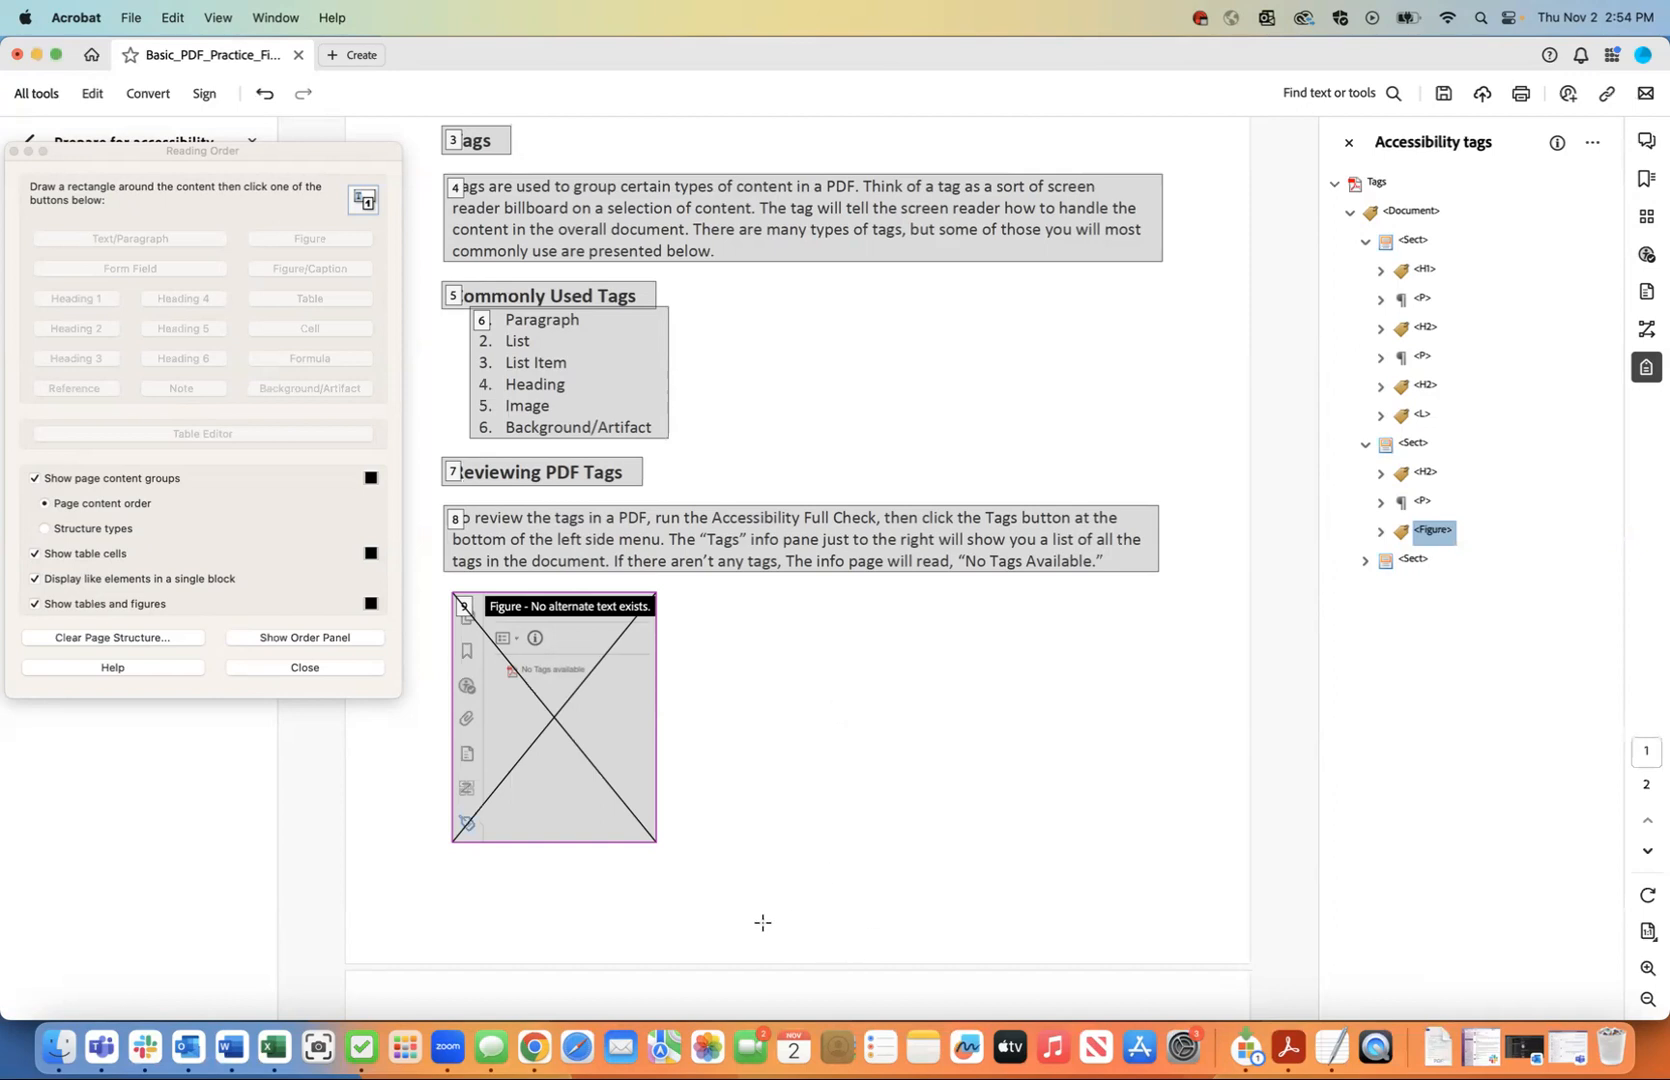
pyautogui.scroll(-1, 751, 853)
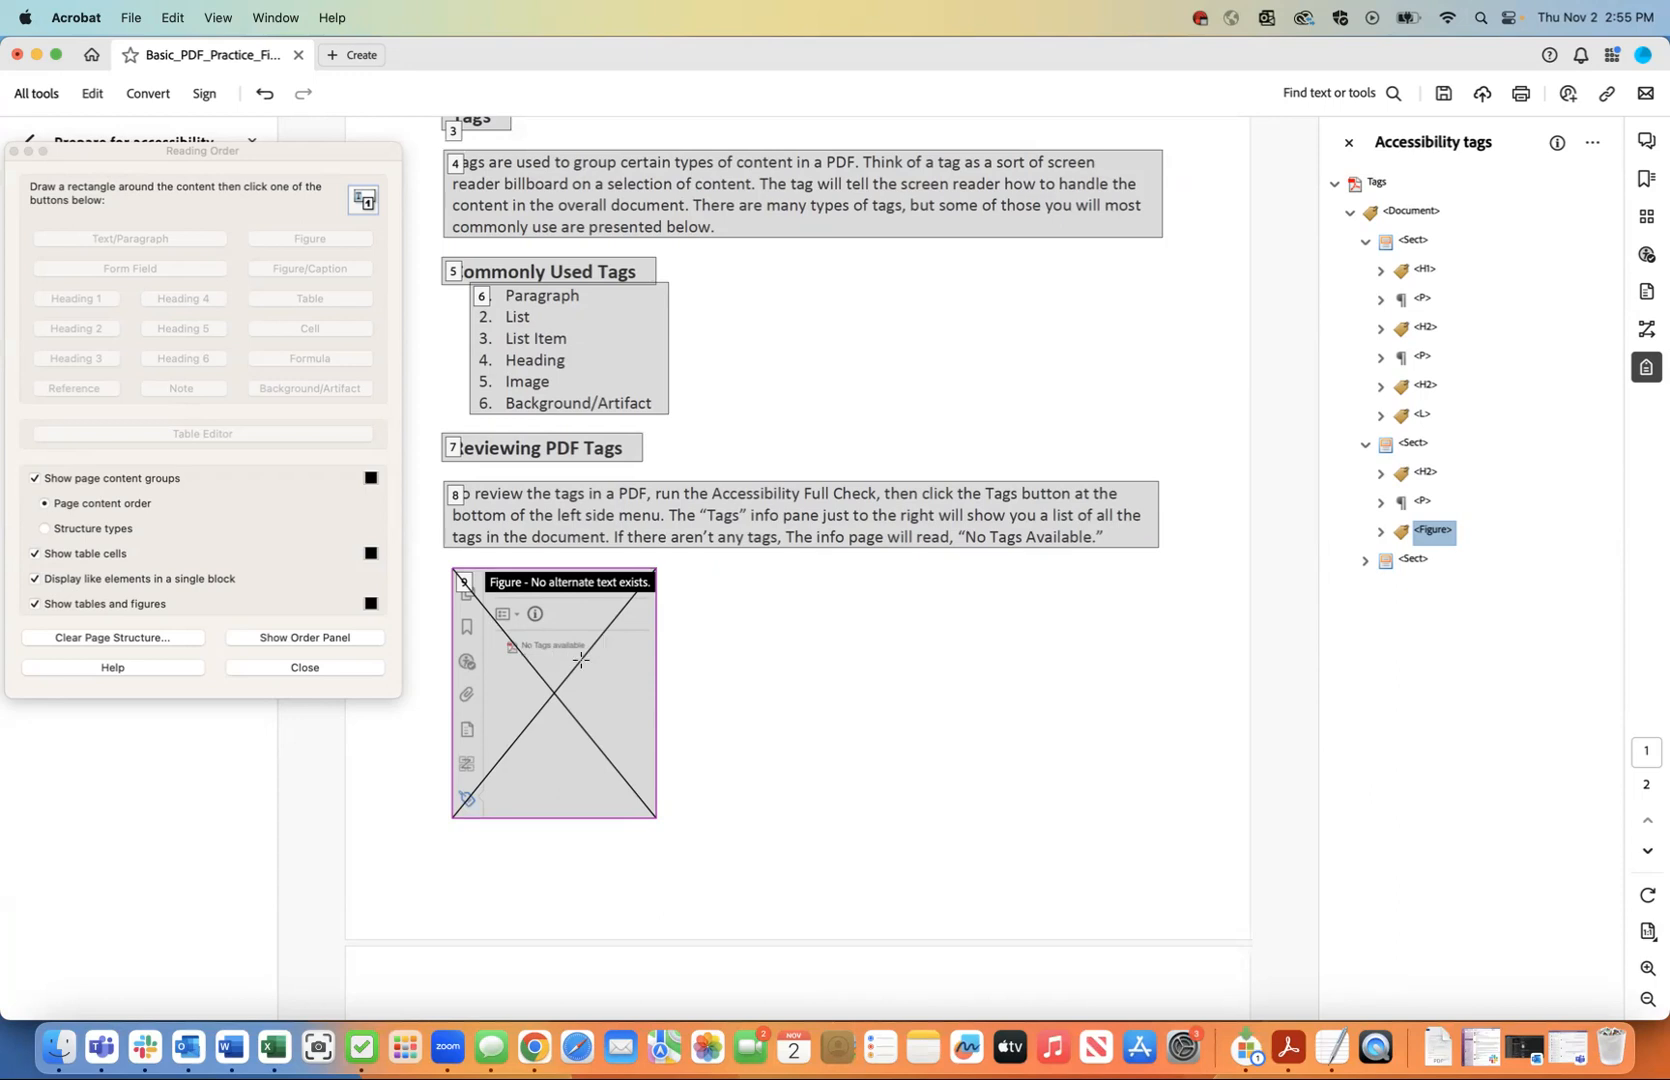
pyautogui.click(461, 584)
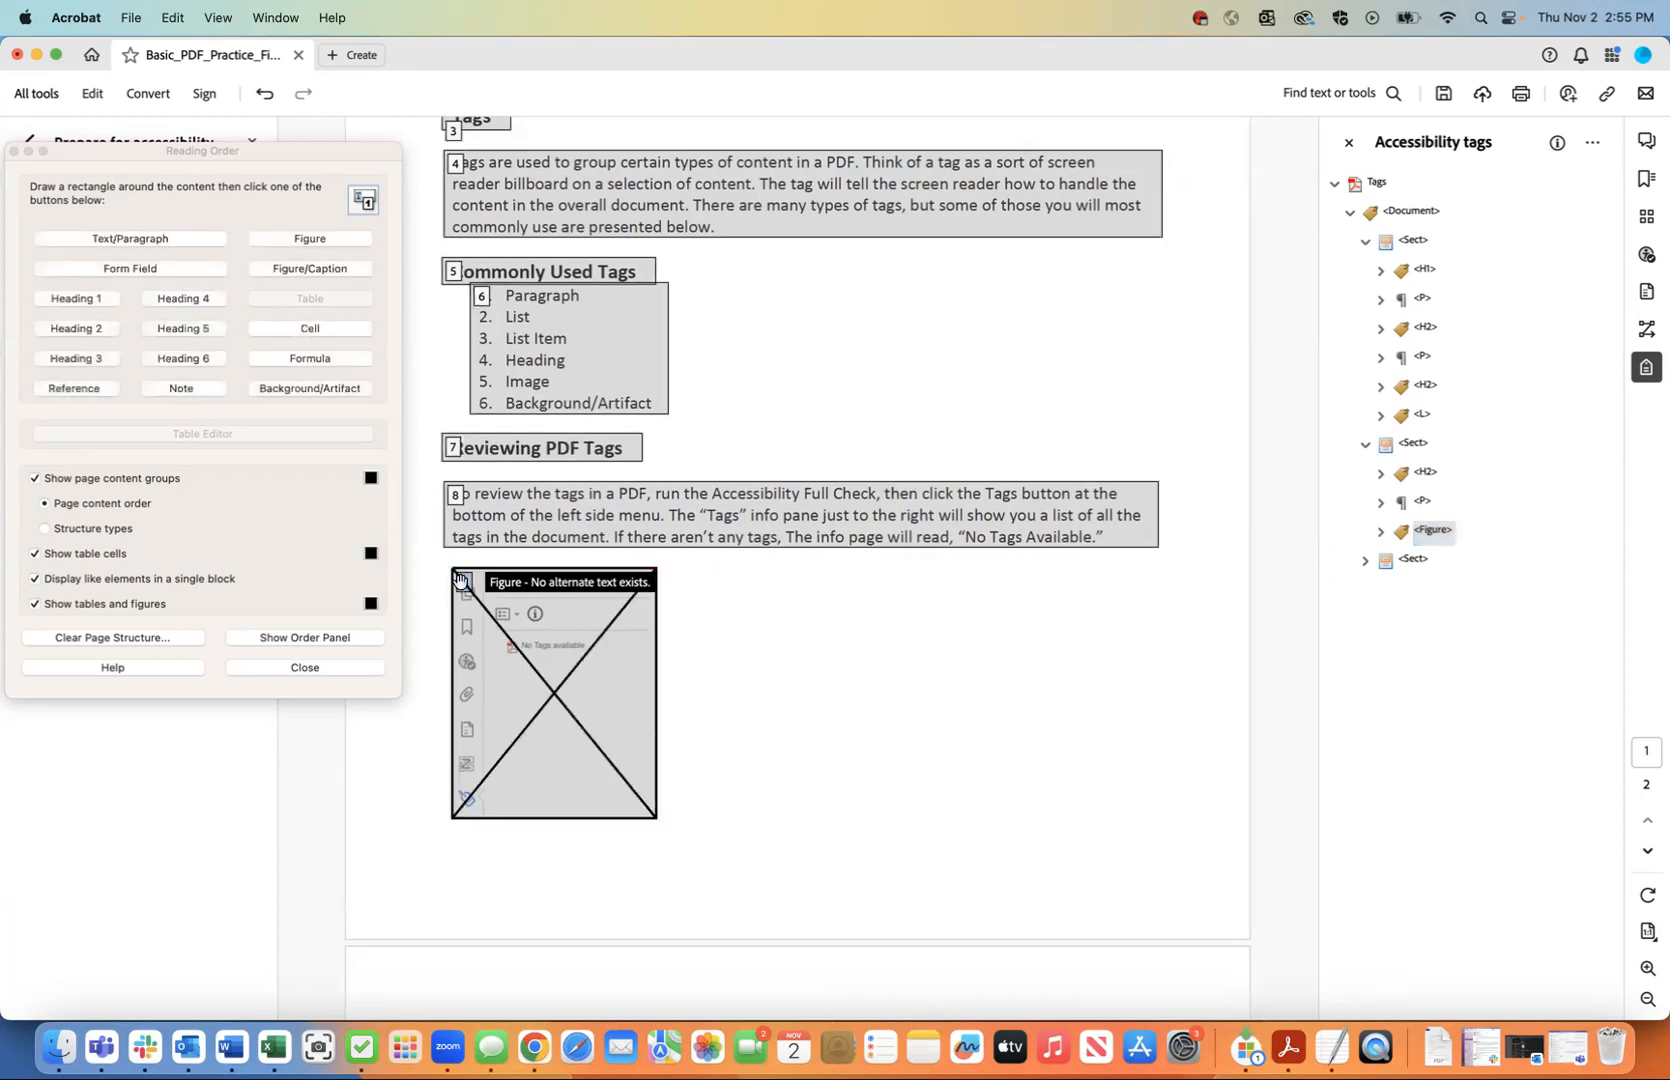
pyautogui.click(1380, 531)
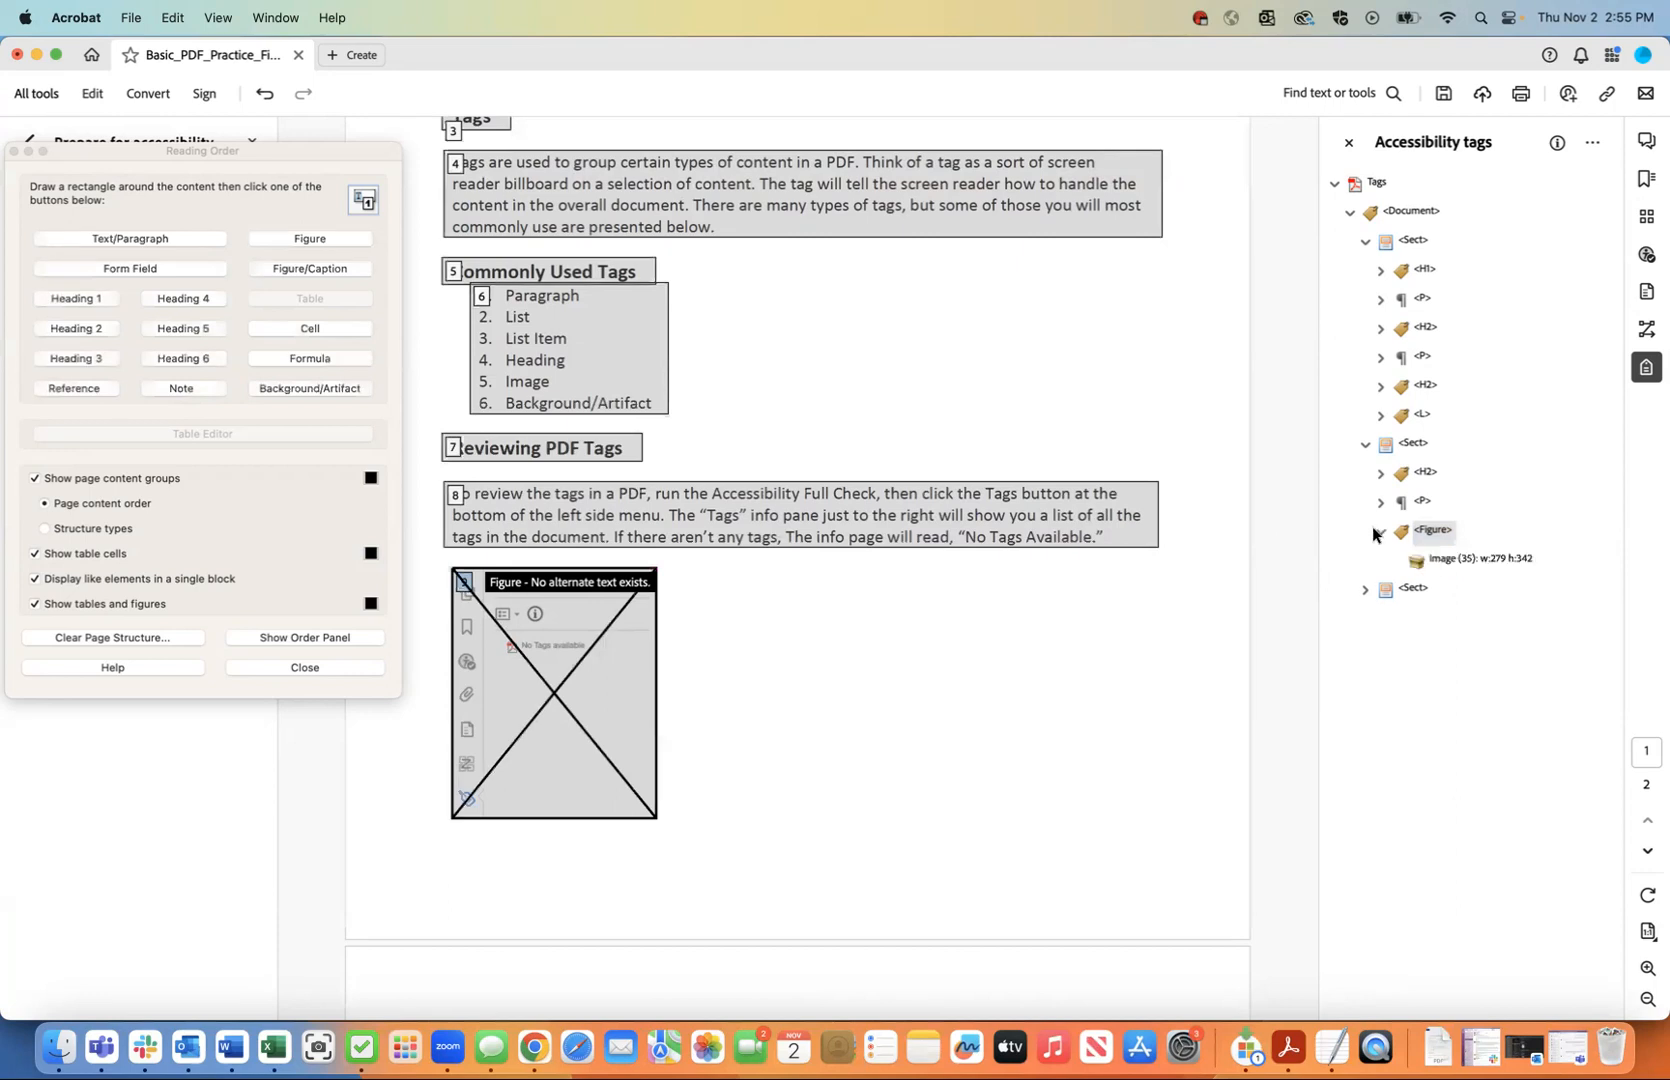
pyautogui.click(1455, 562)
pyautogui.rightClick(1455, 562)
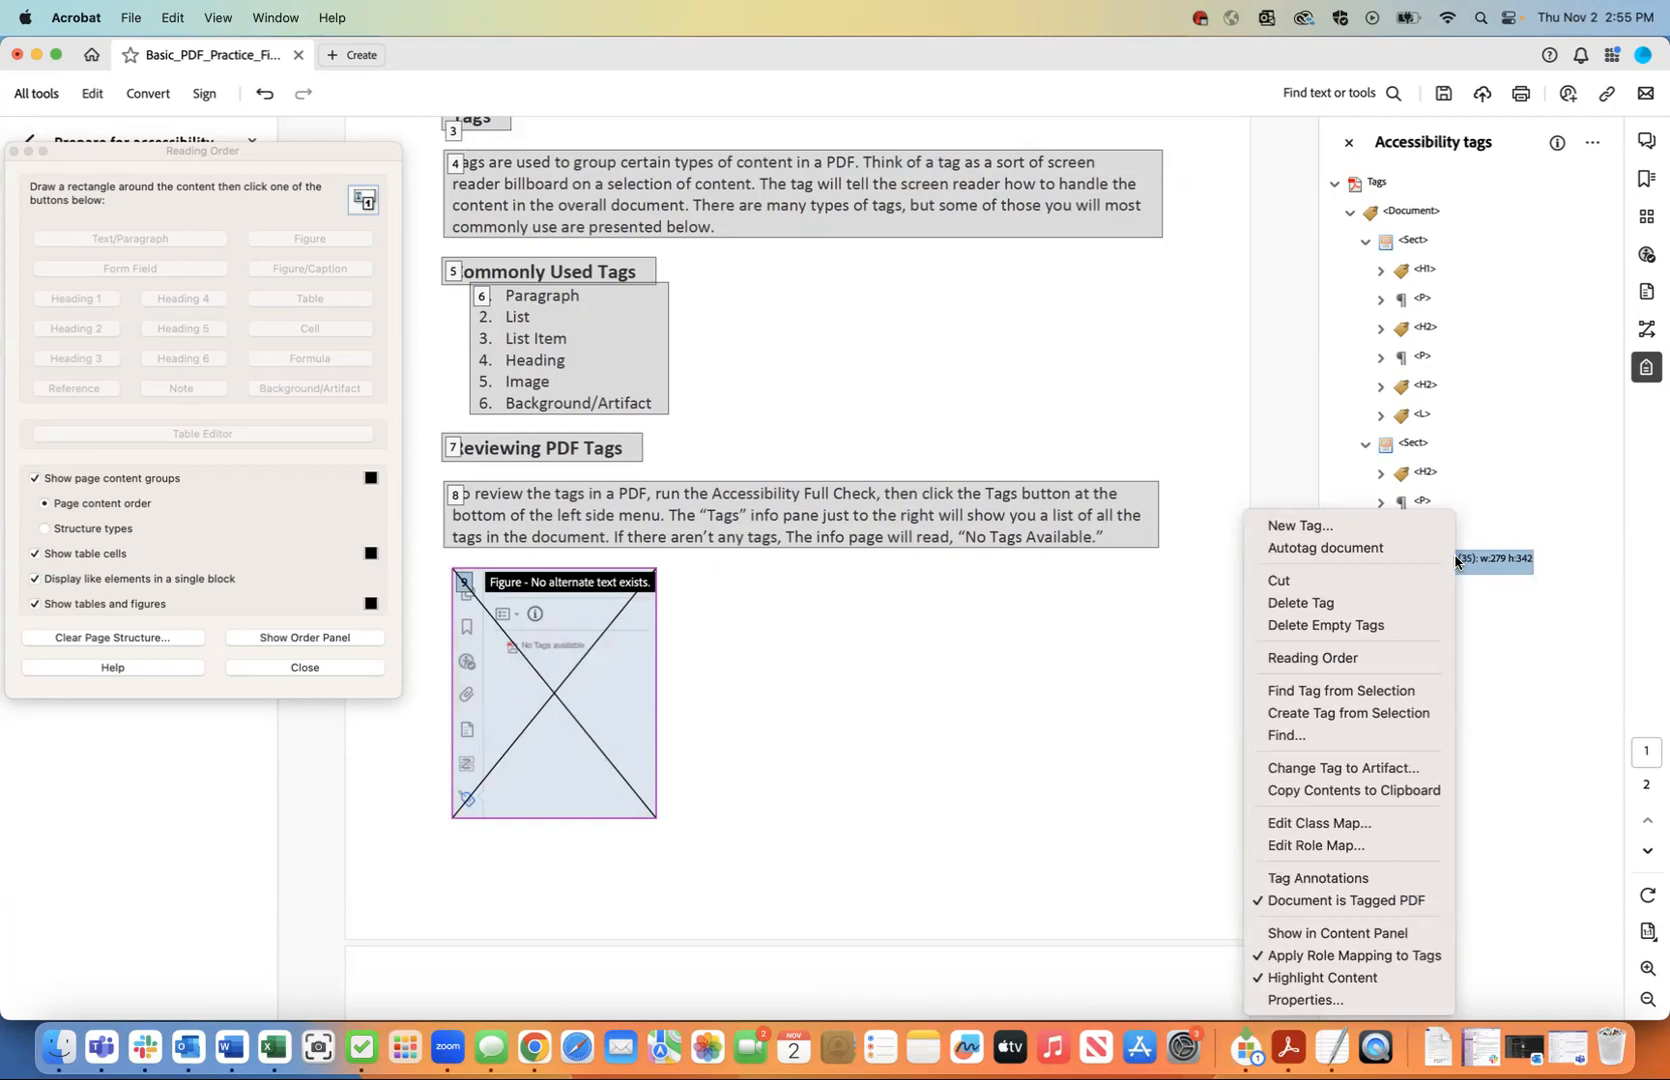
pyautogui.click(1556, 594)
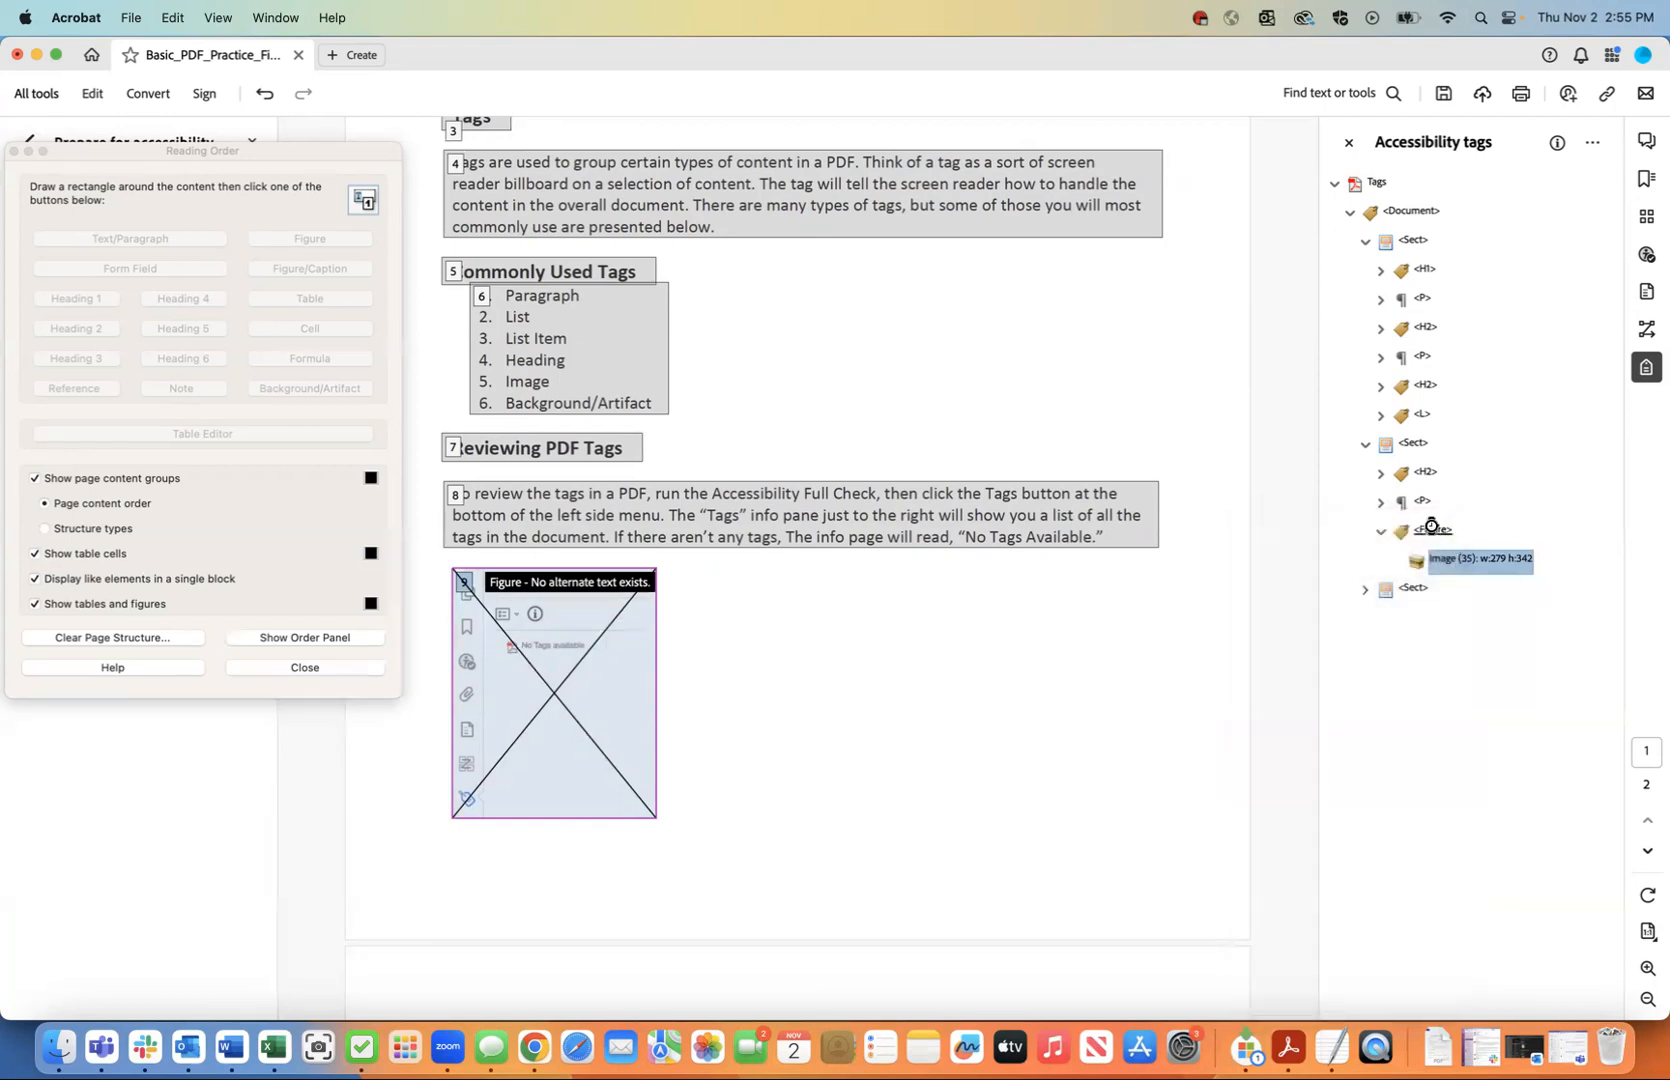
pyautogui.rightClick(1431, 528)
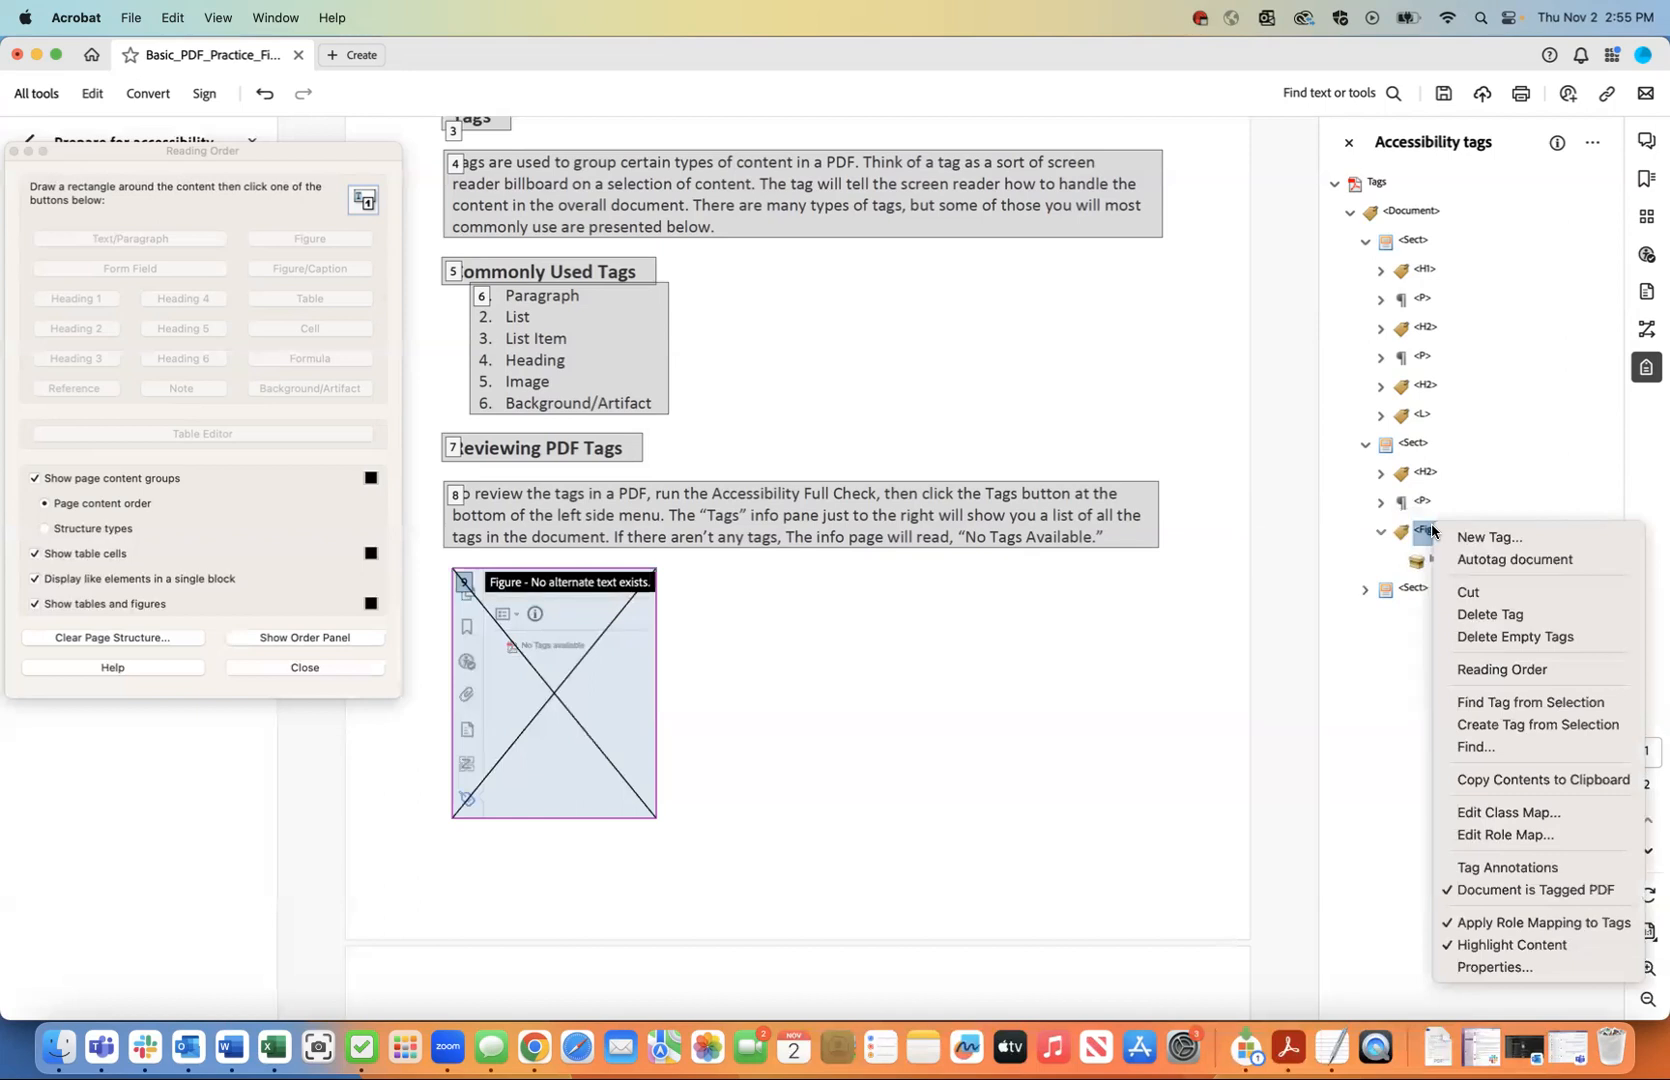
pyautogui.click(1372, 697)
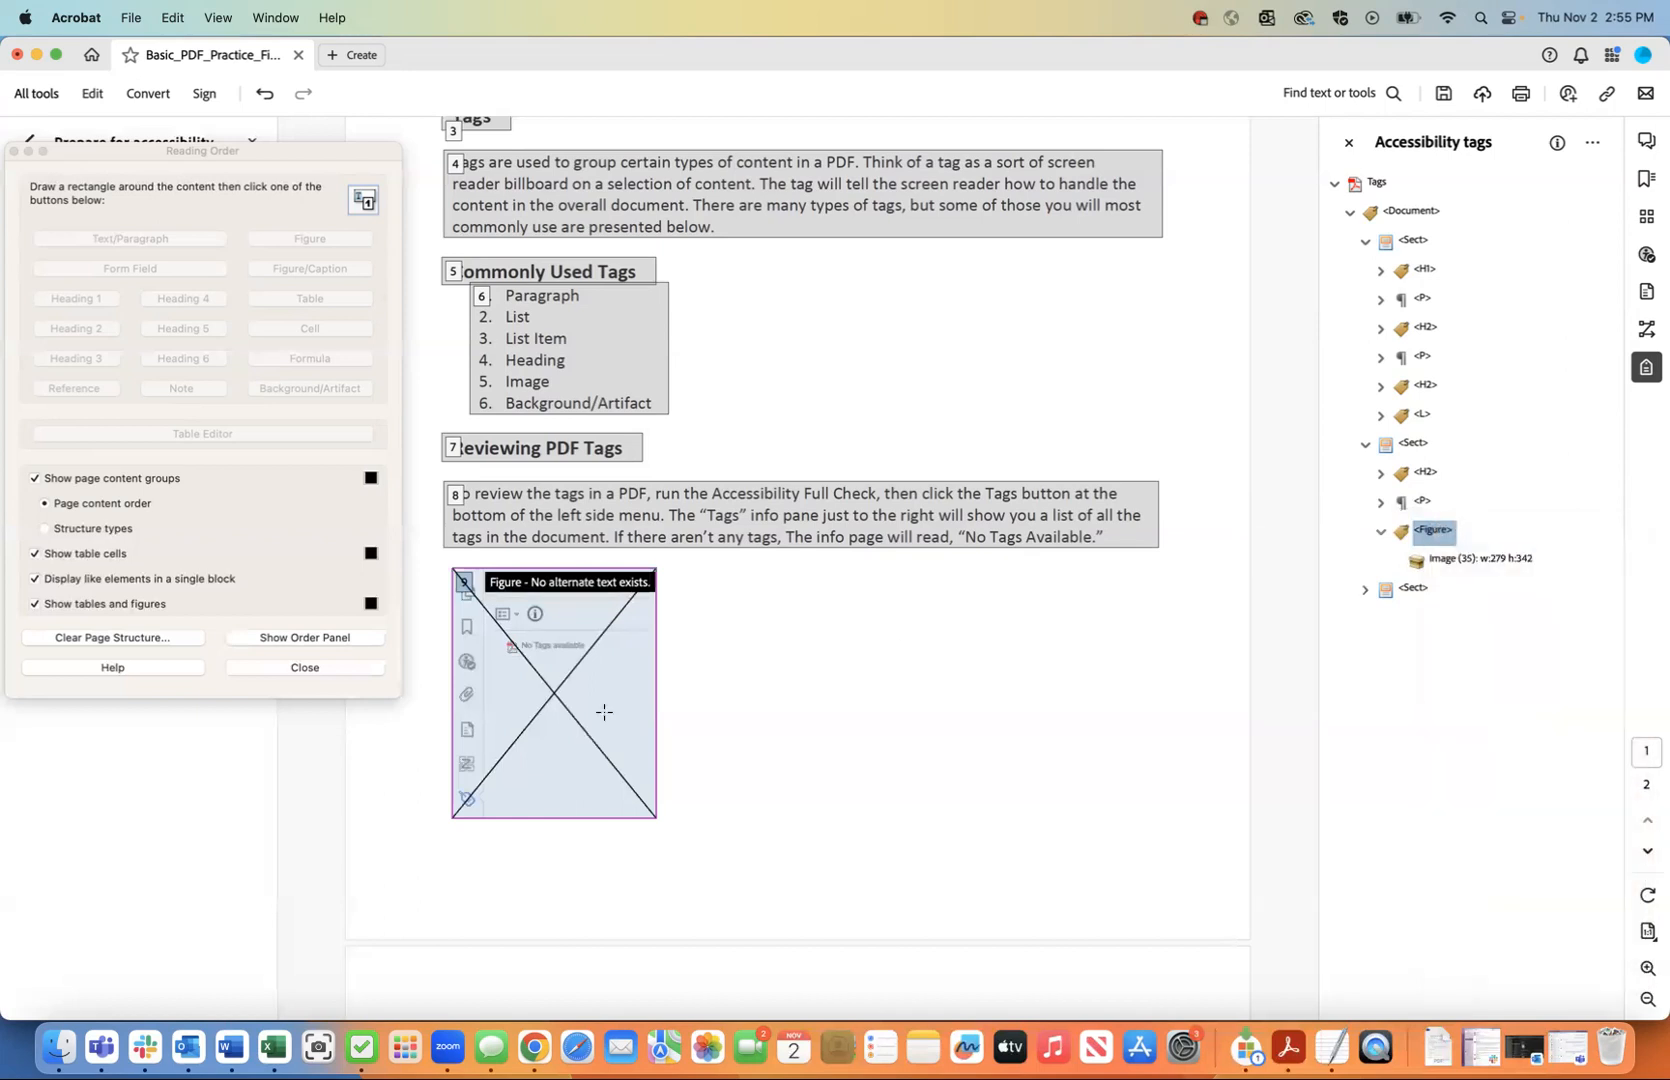
# Set the page 1 figure's alternate text to 'Screenshot of the Acrobat Pro tags pane with a single indicator reading "No tags available."'.
pyautogui.click(463, 578)
pyautogui.rightClick(463, 580)
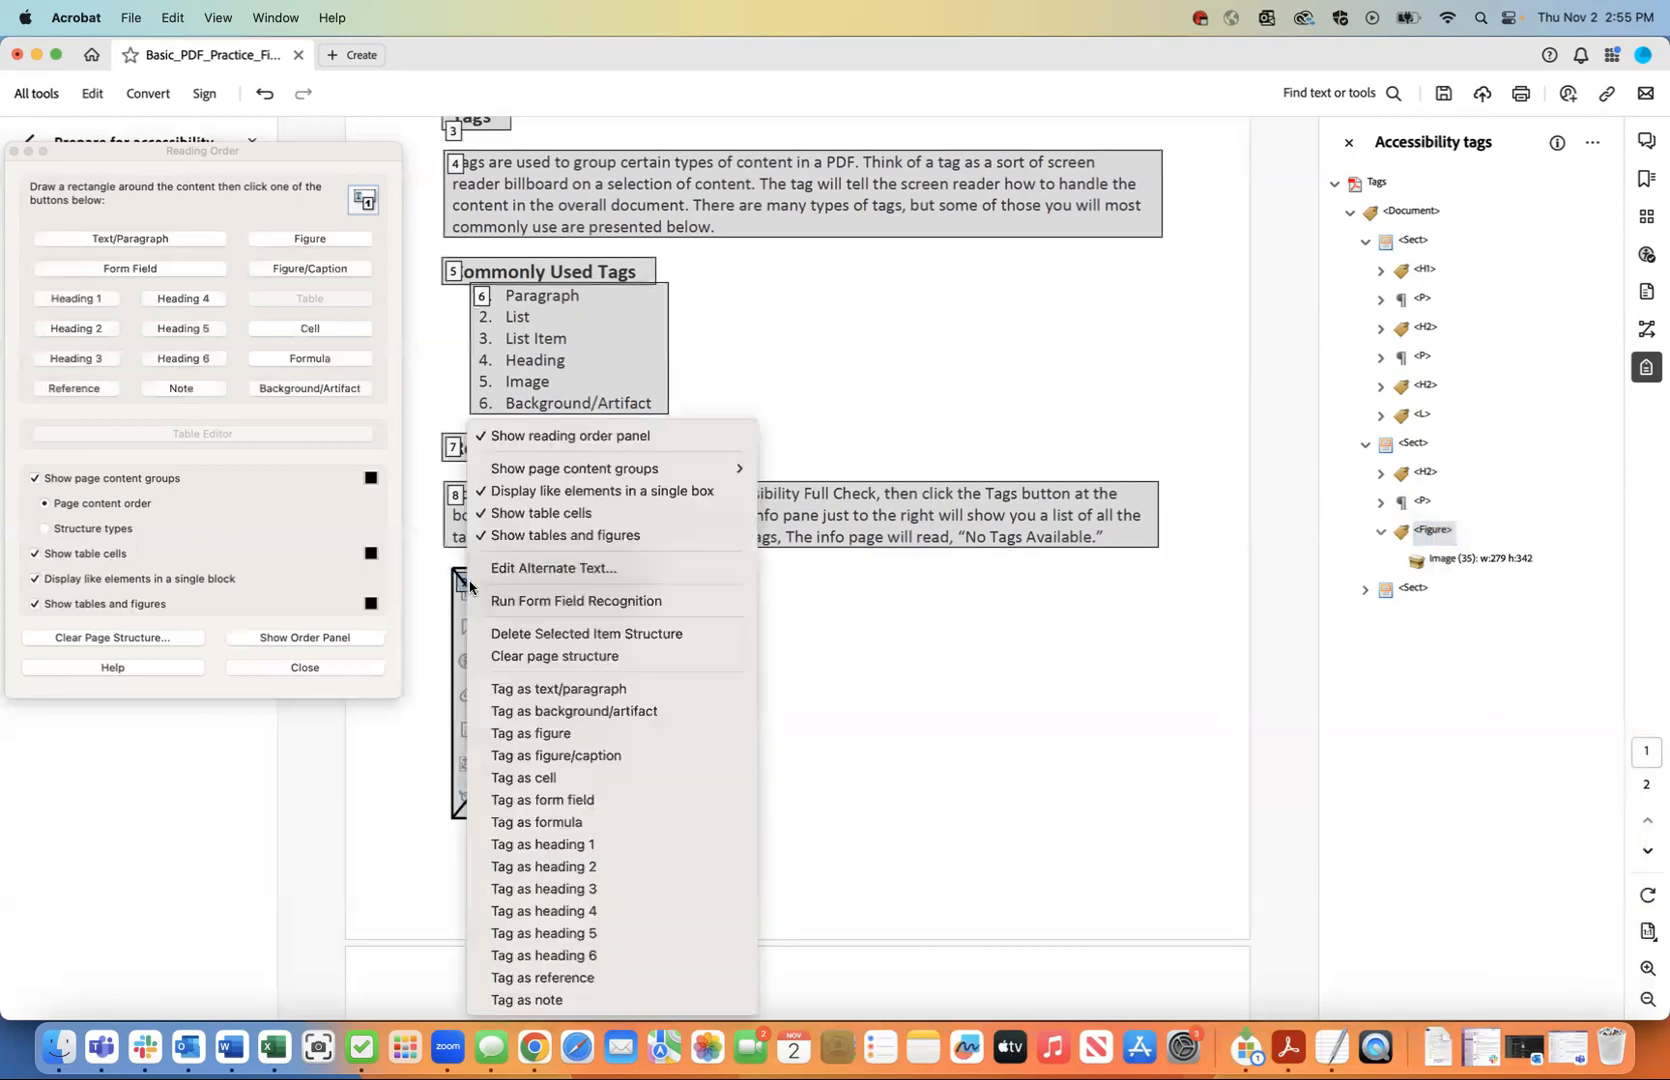
pyautogui.click(585, 566)
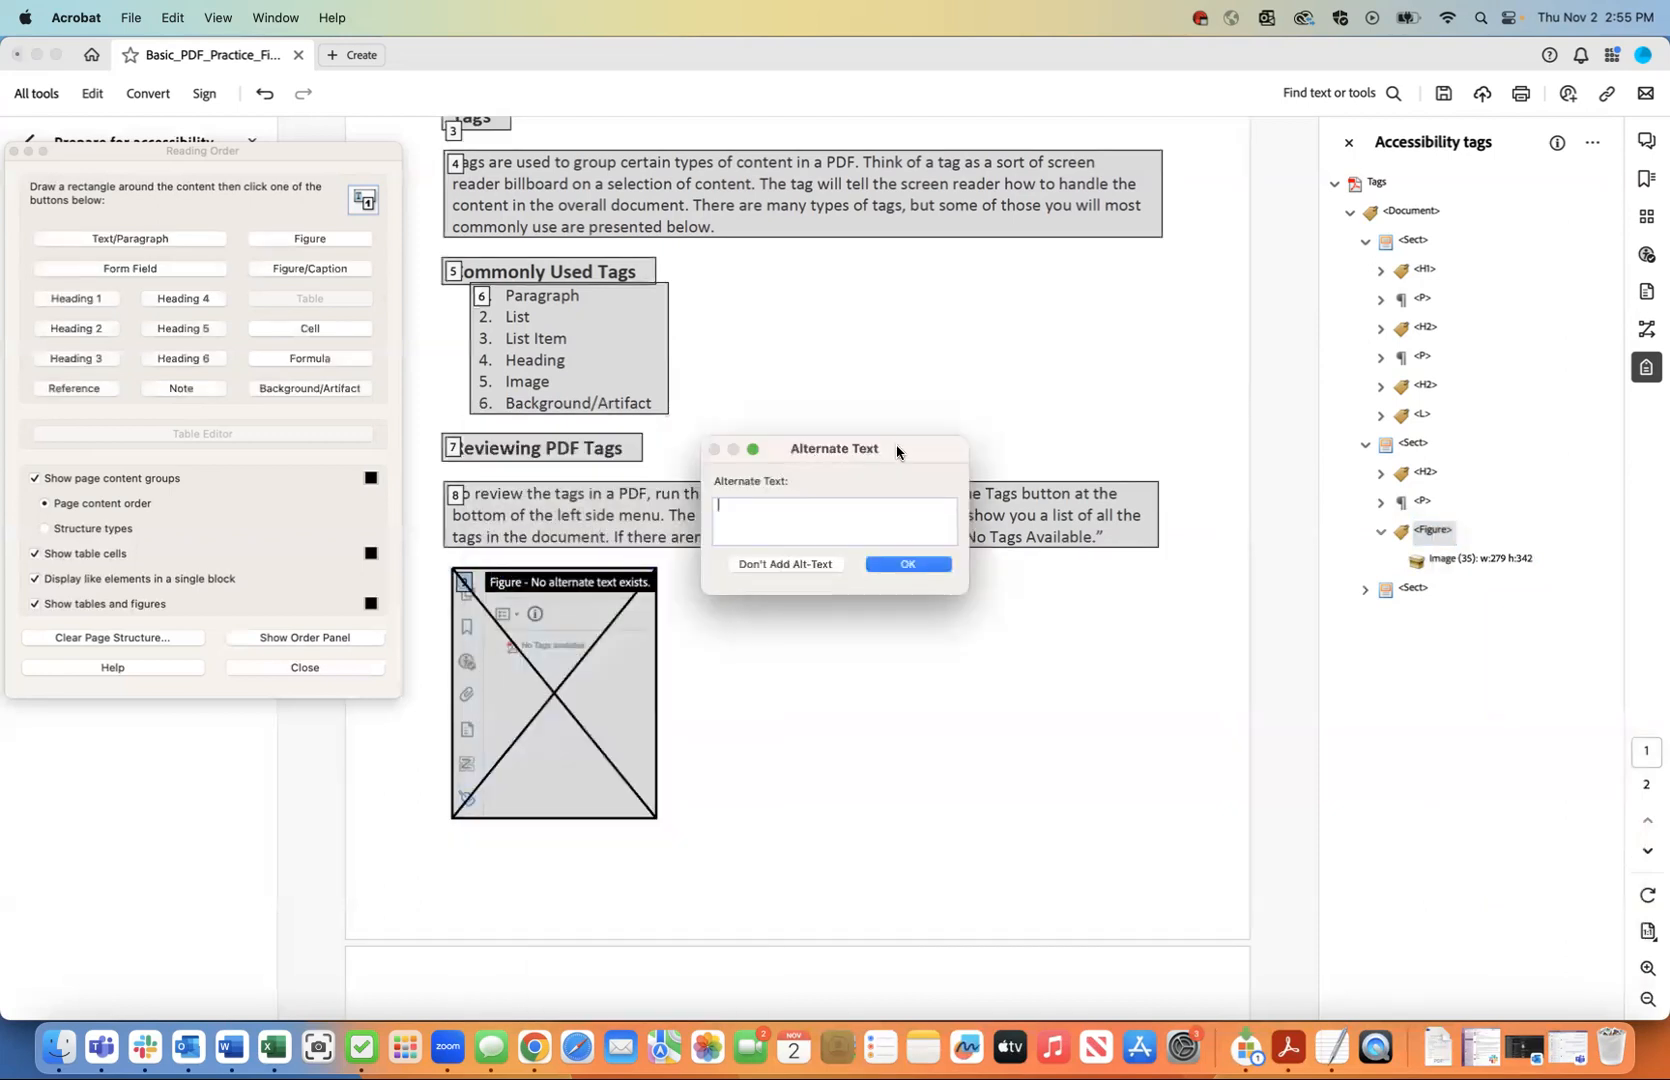
pyautogui.moveTo(896, 442); pyautogui.dragTo(909, 339)
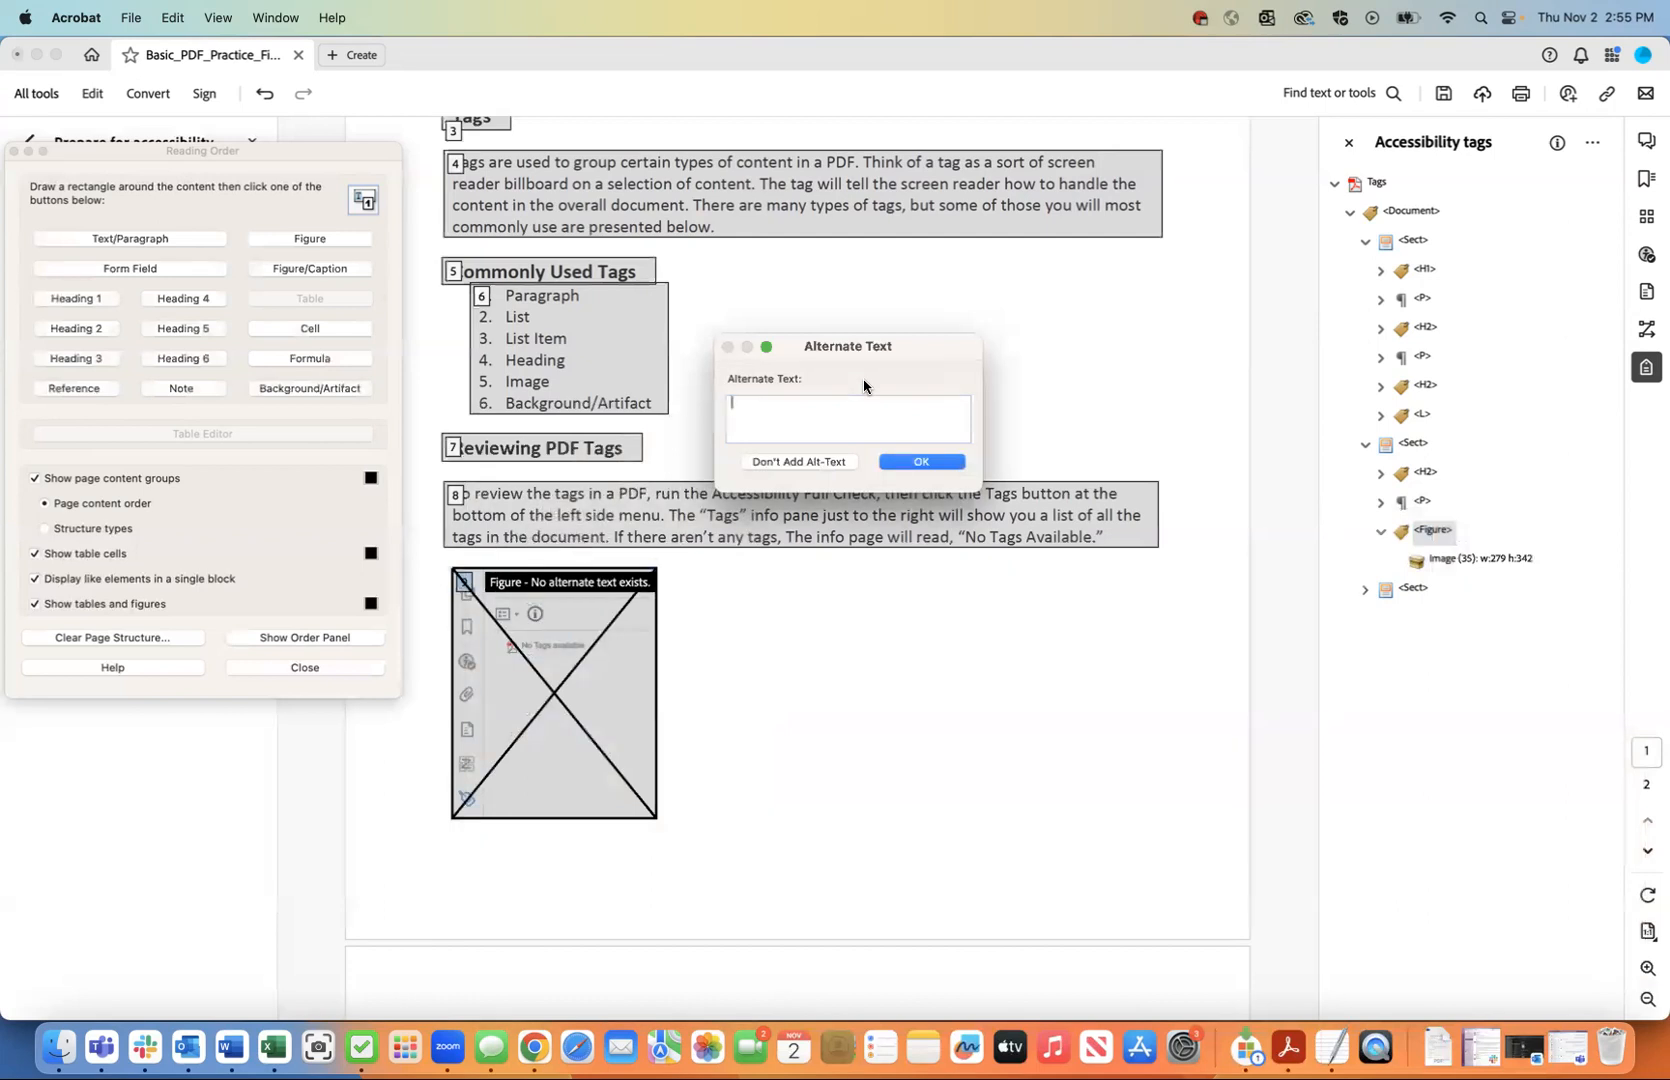
pyautogui.write('Screenshot of the tags')
pyautogui.press('BackSpace')
pyautogui.press('BackSpace')
pyautogui.press('BackSpace')
pyautogui.press('BackSpace')
pyautogui.press('BackSpace')
pyautogui.write('Acrobat Pro tags pane wit')
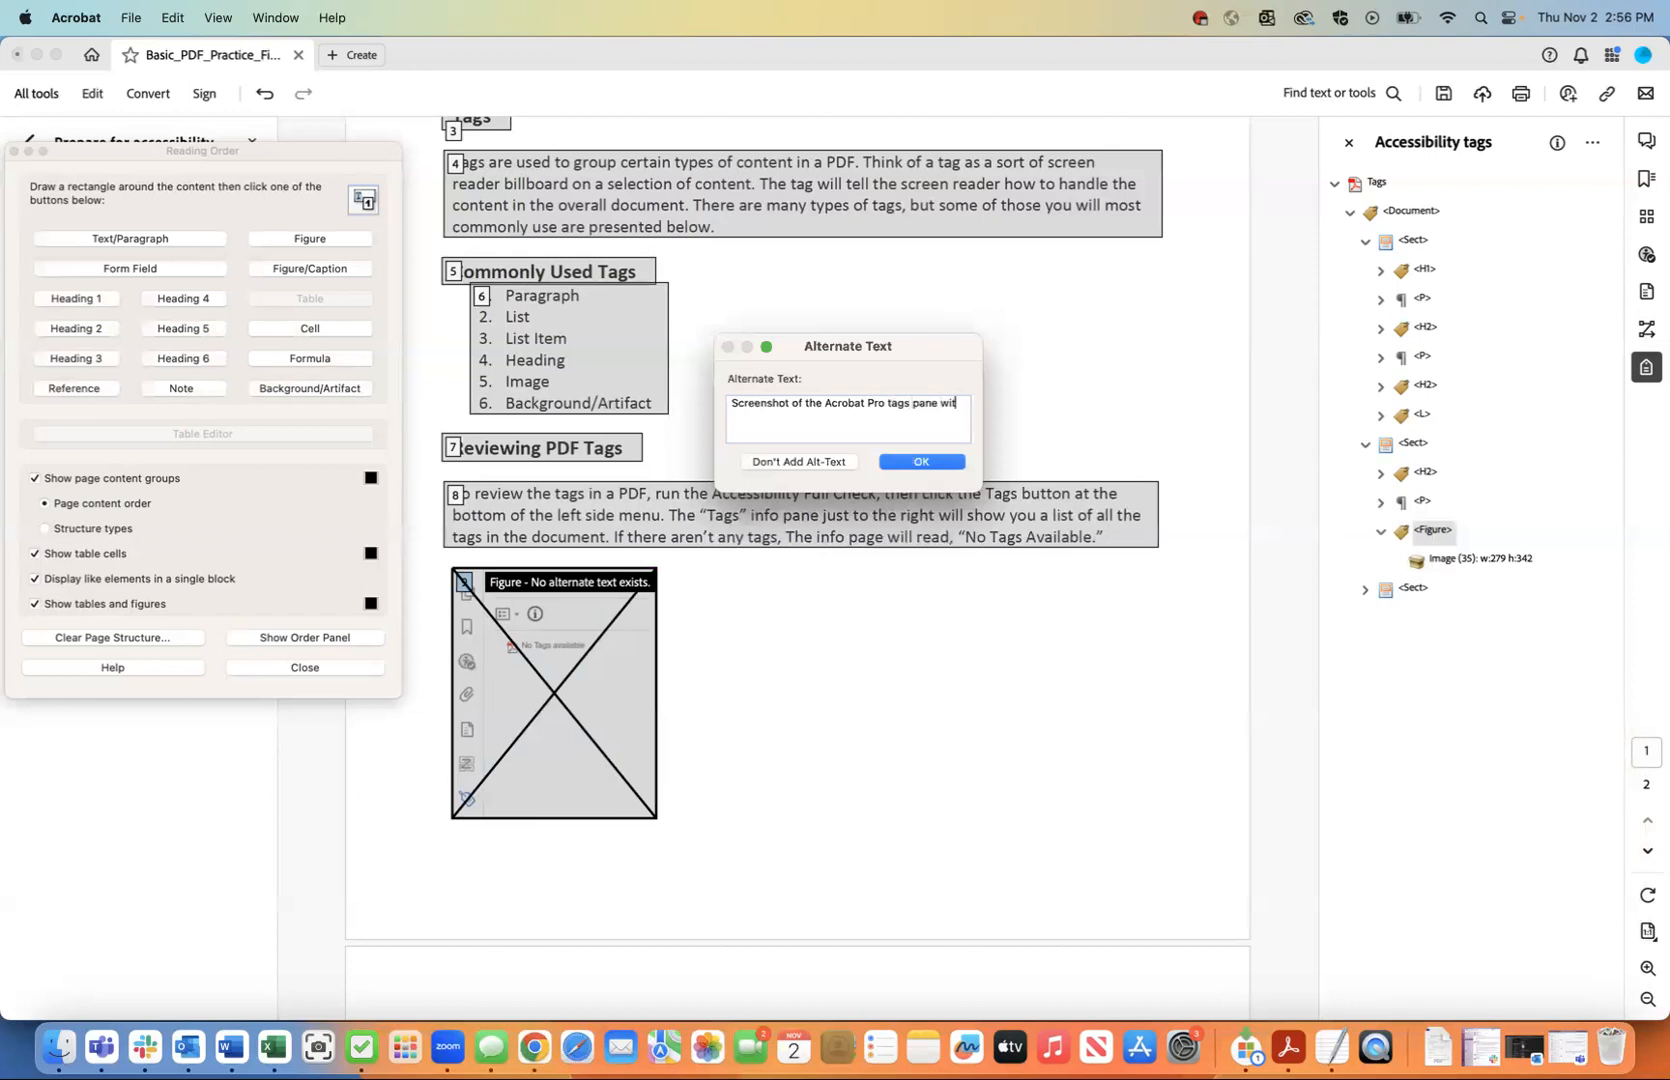
pyautogui.write('h a single indicator reading "No tags available."')
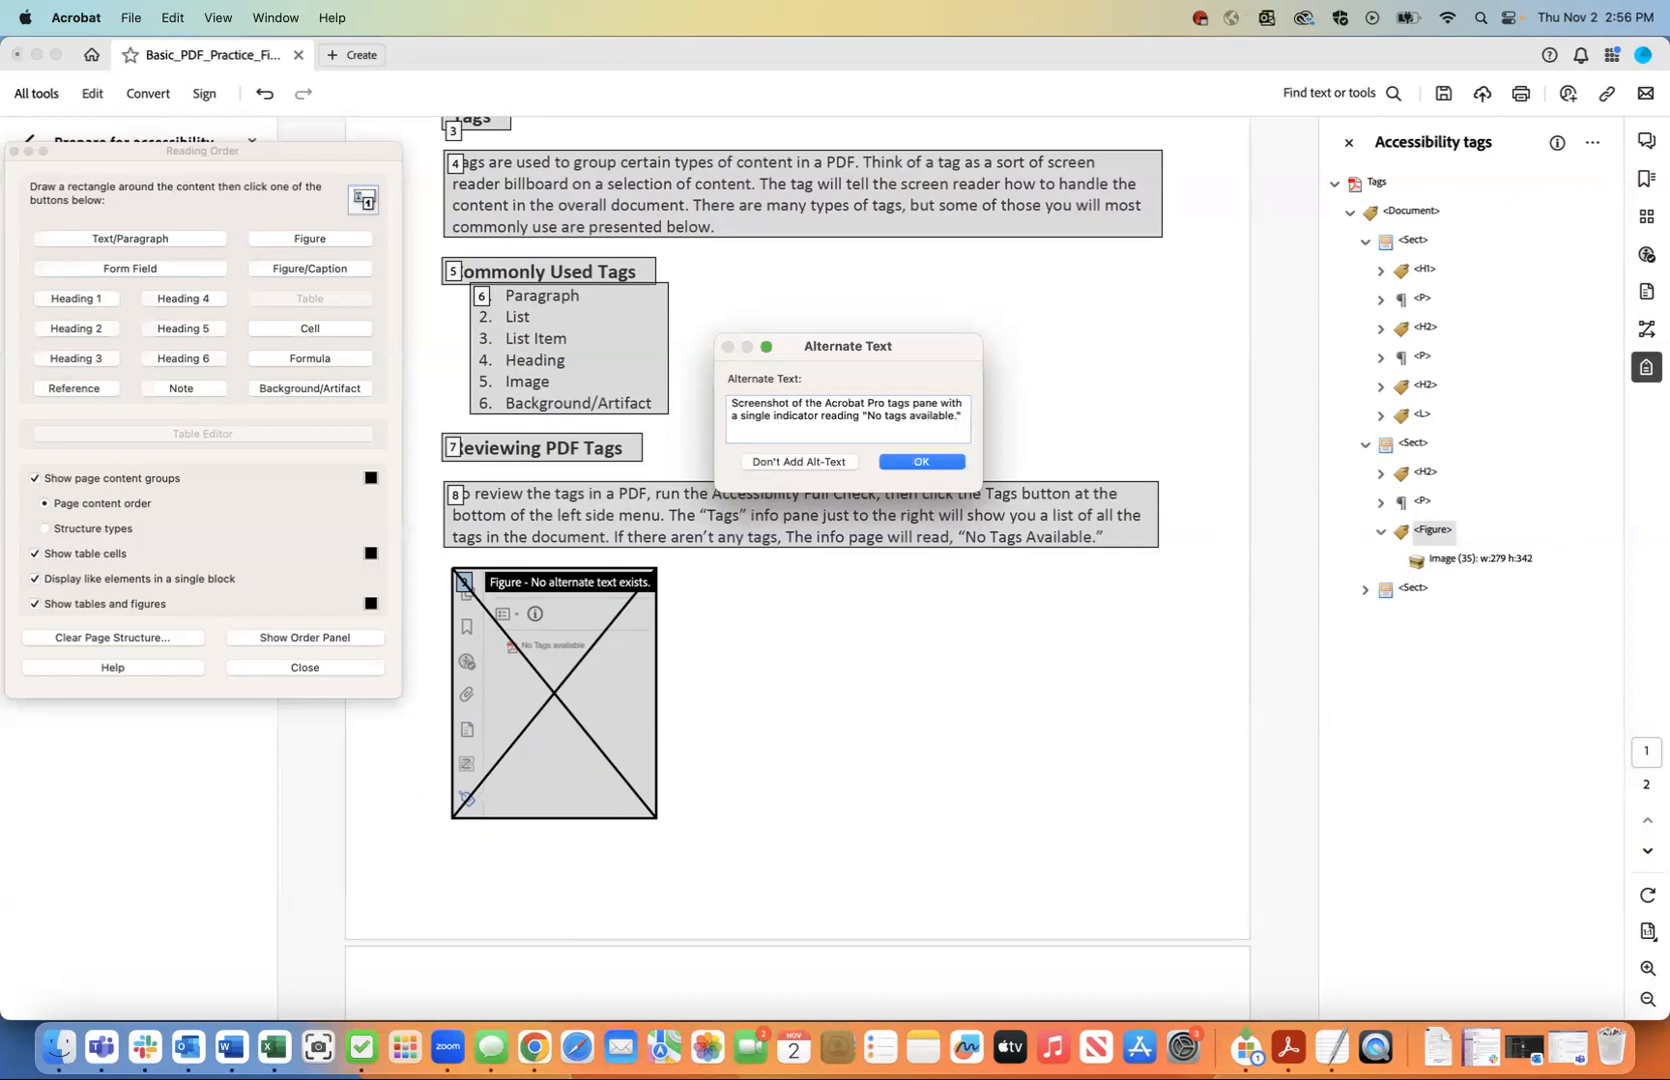
pyautogui.click(942, 462)
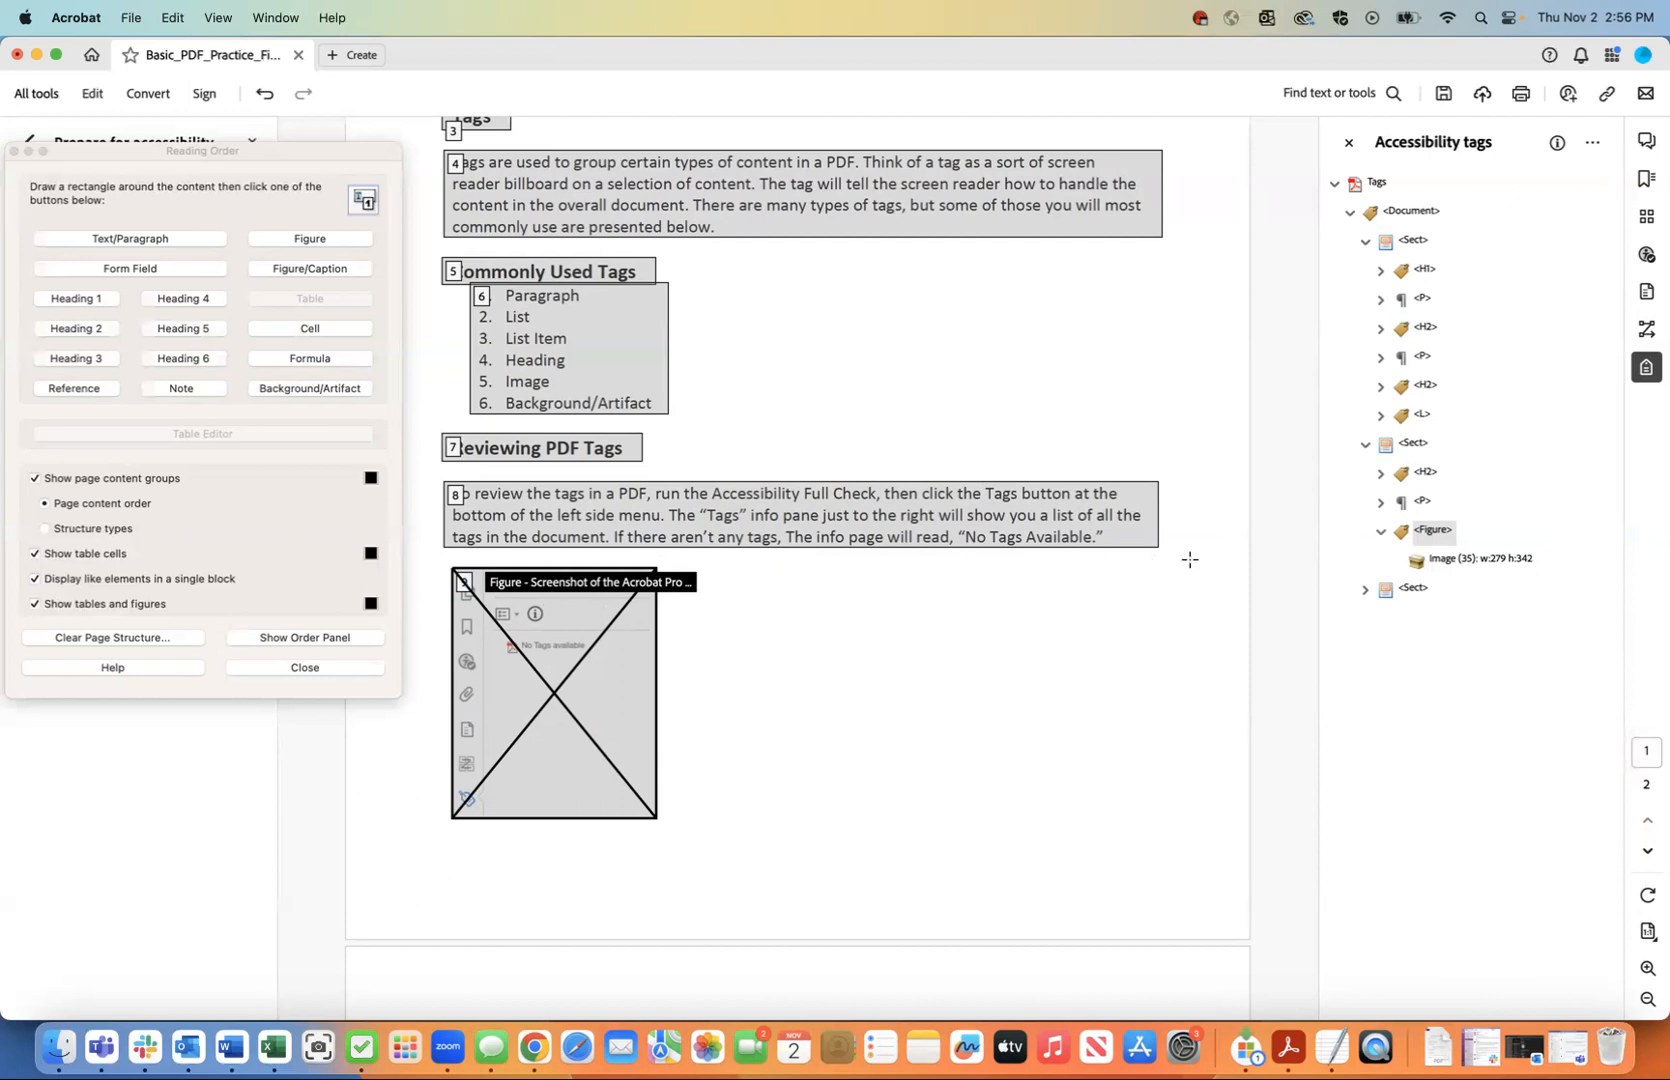
# Check the page content covered by the second Sect's P and Figure tags and by the last Sect.
pyautogui.click(1421, 503)
pyautogui.click(1430, 530)
pyautogui.click(1379, 532)
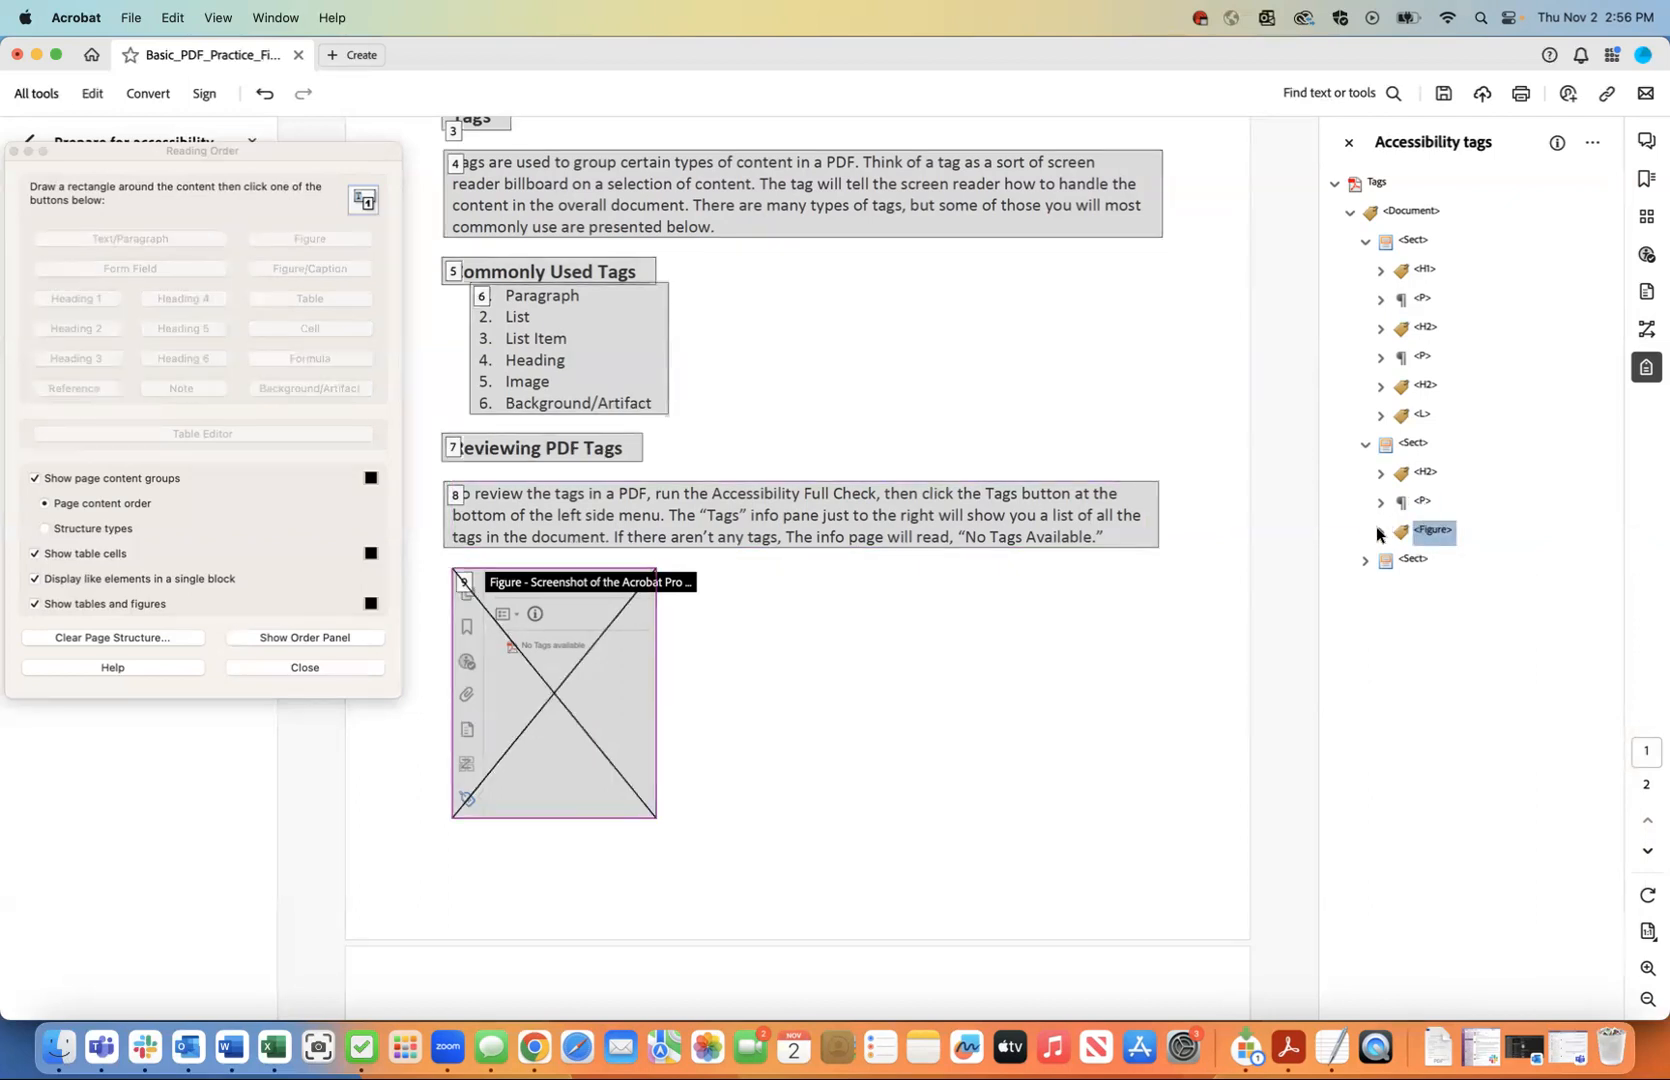
pyautogui.click(1410, 561)
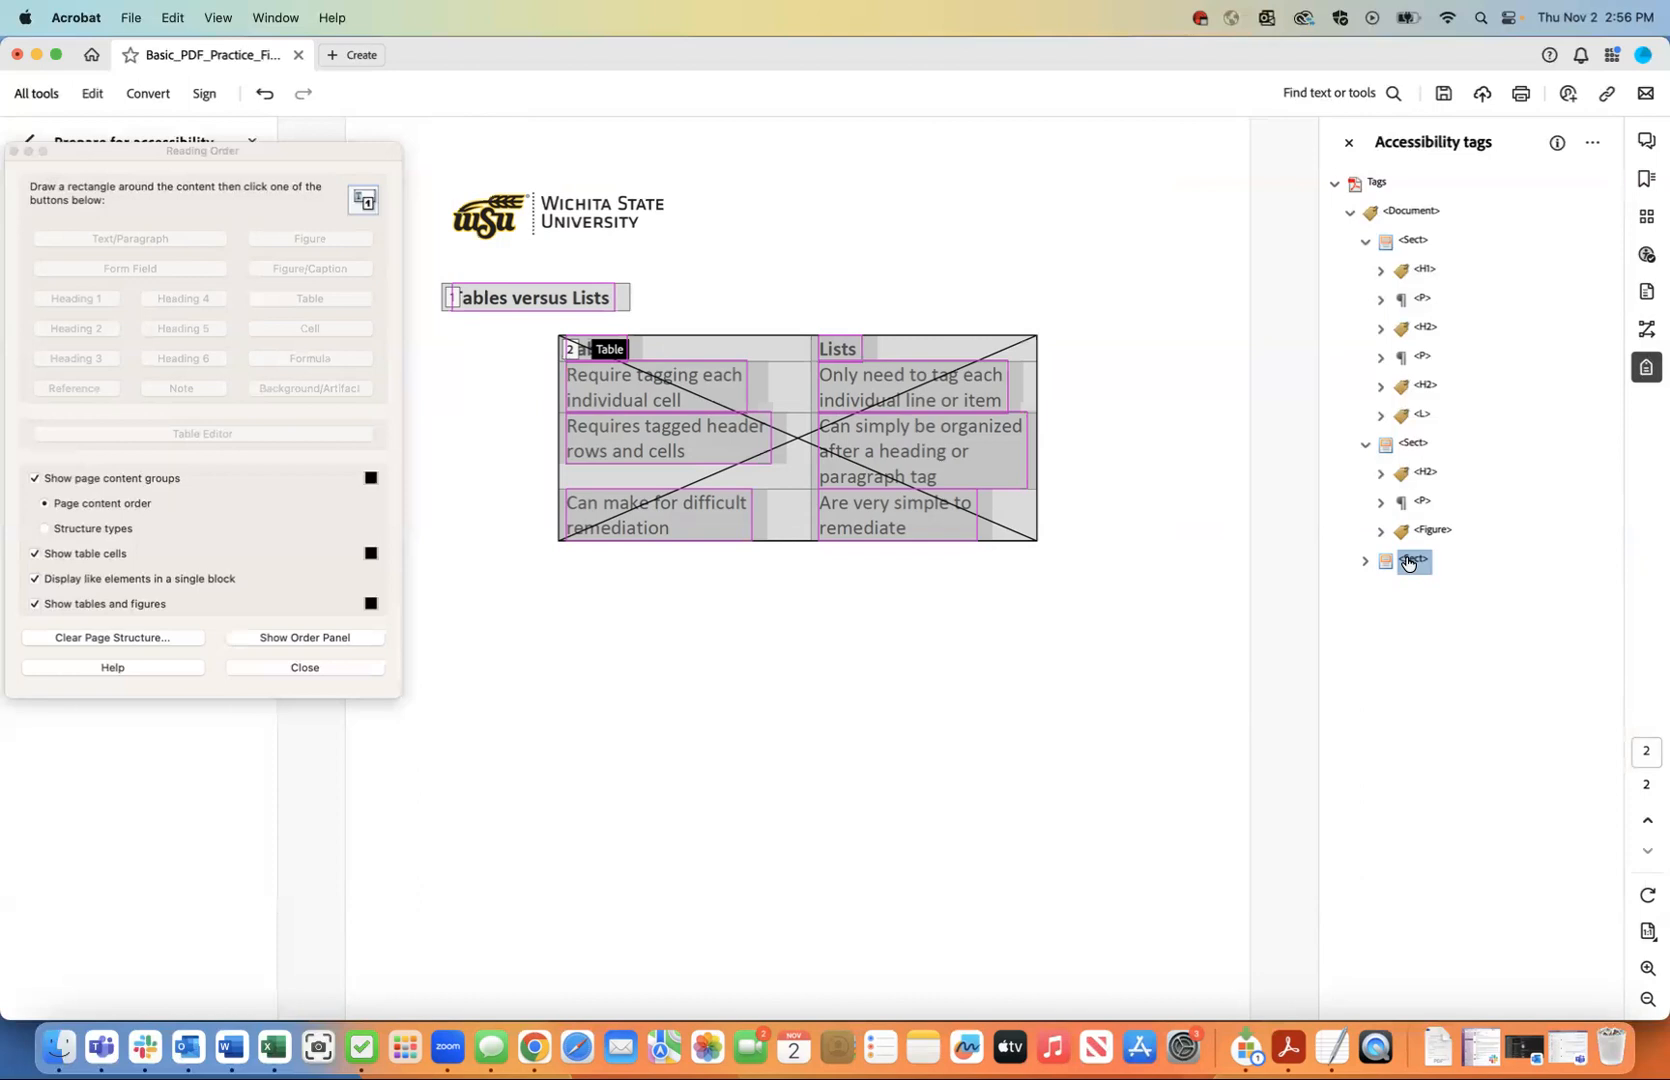
# Move the H2, P and Figure tags from the second Sect into the first Sect, directly after its L tag.
pyautogui.click(1424, 472)
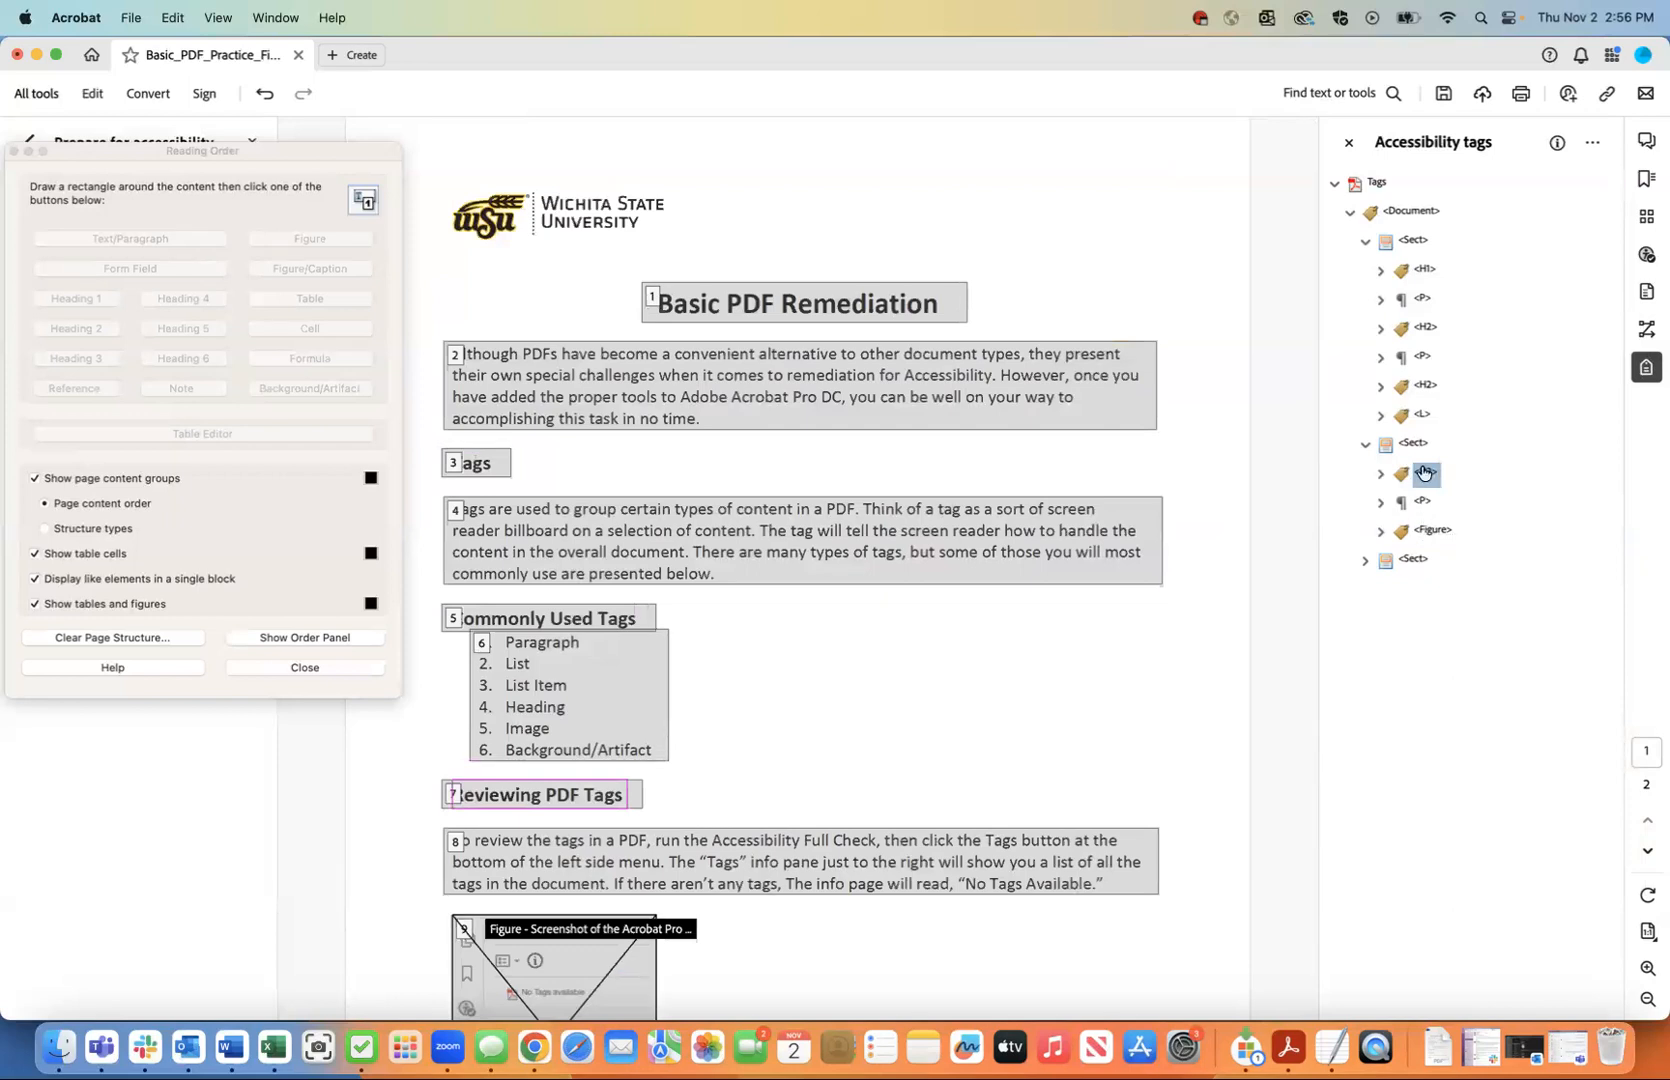
pyautogui.keyDown('shift'); pyautogui.click(1430, 533); pyautogui.keyUp('shift')
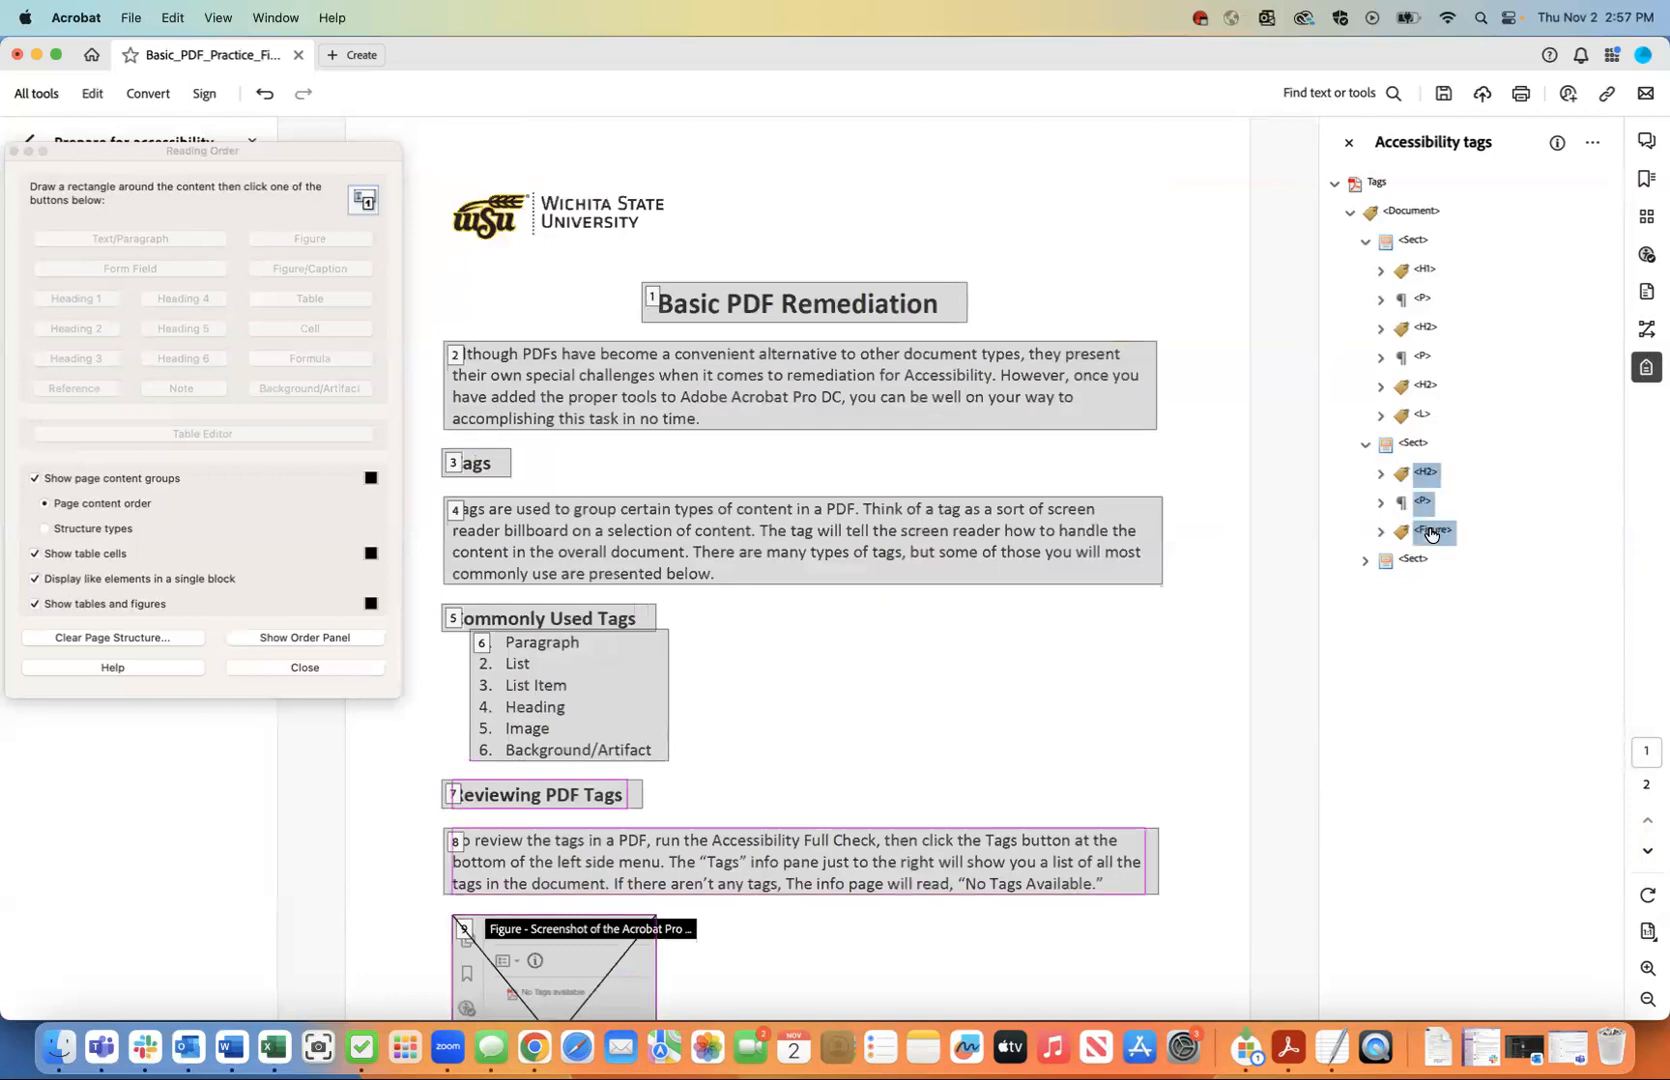
pyautogui.rightClick(1430, 472)
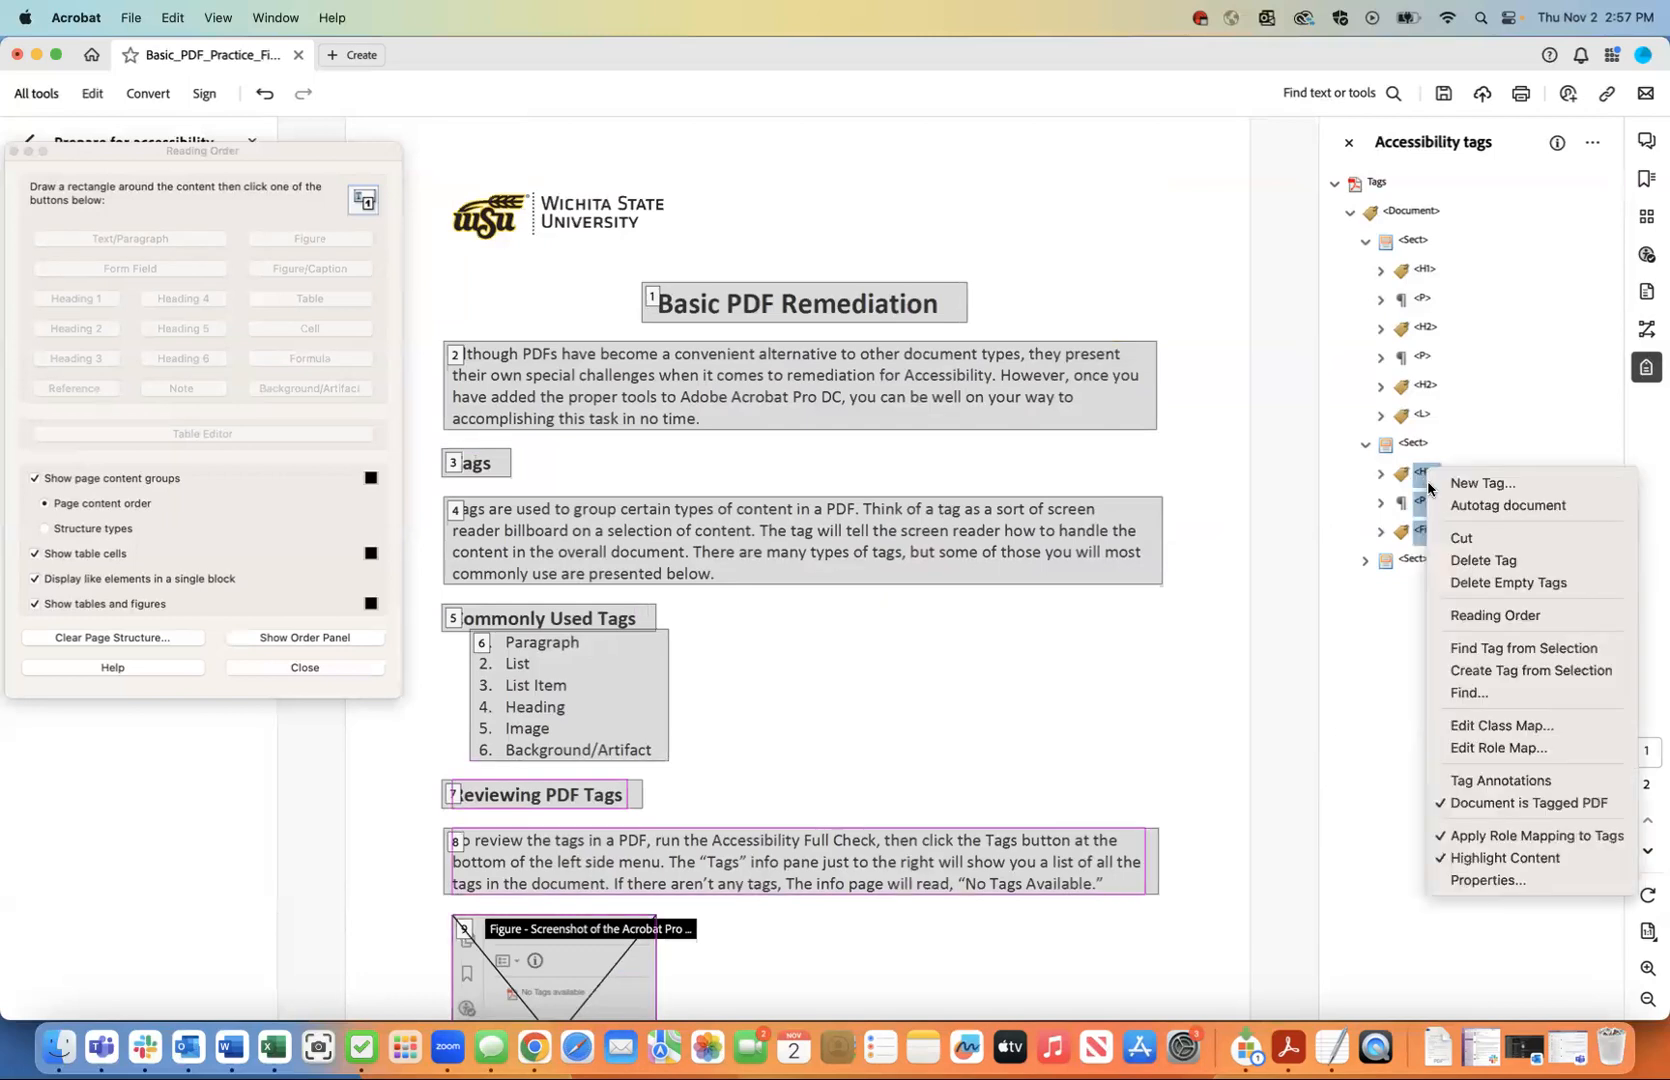
pyautogui.click(1460, 538)
pyautogui.click(1421, 415)
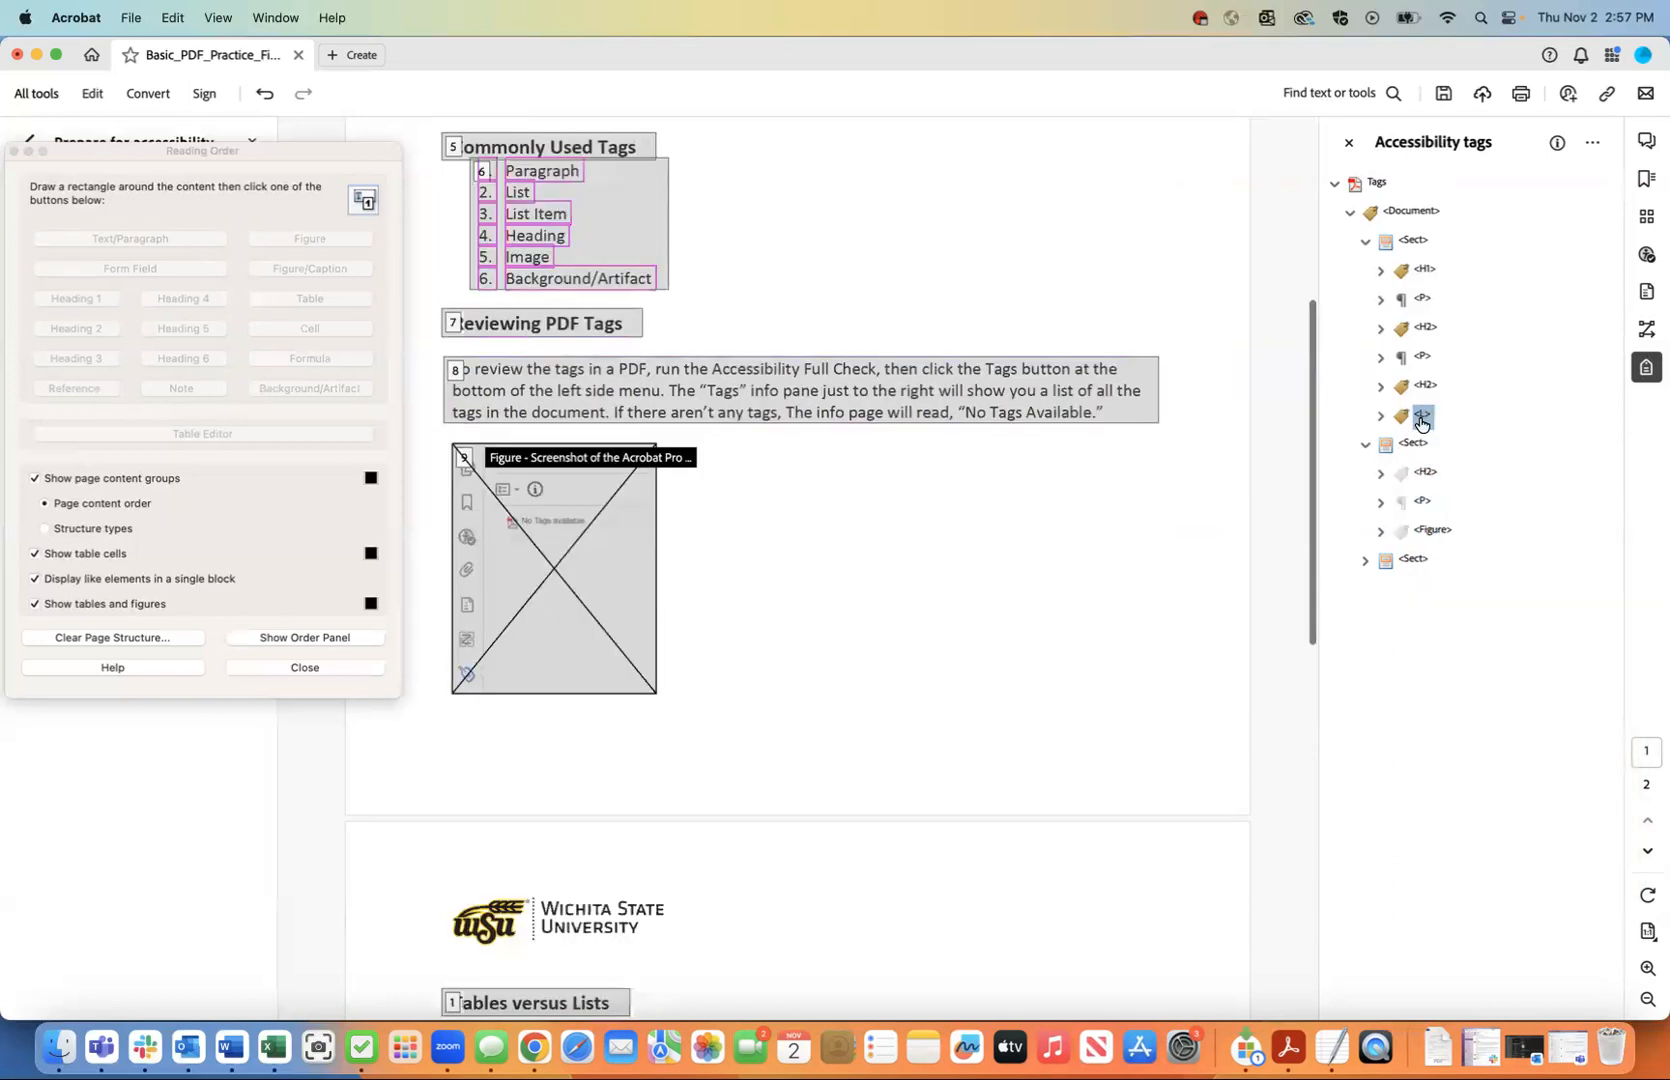
pyautogui.moveTo(1421, 418)
pyautogui.mouseDown()
pyautogui.moveTo(1393, 218)
pyautogui.moveTo(1410, 241)
pyautogui.moveTo(1423, 416)
pyautogui.mouseUp()
pyautogui.rightClick(1424, 418)
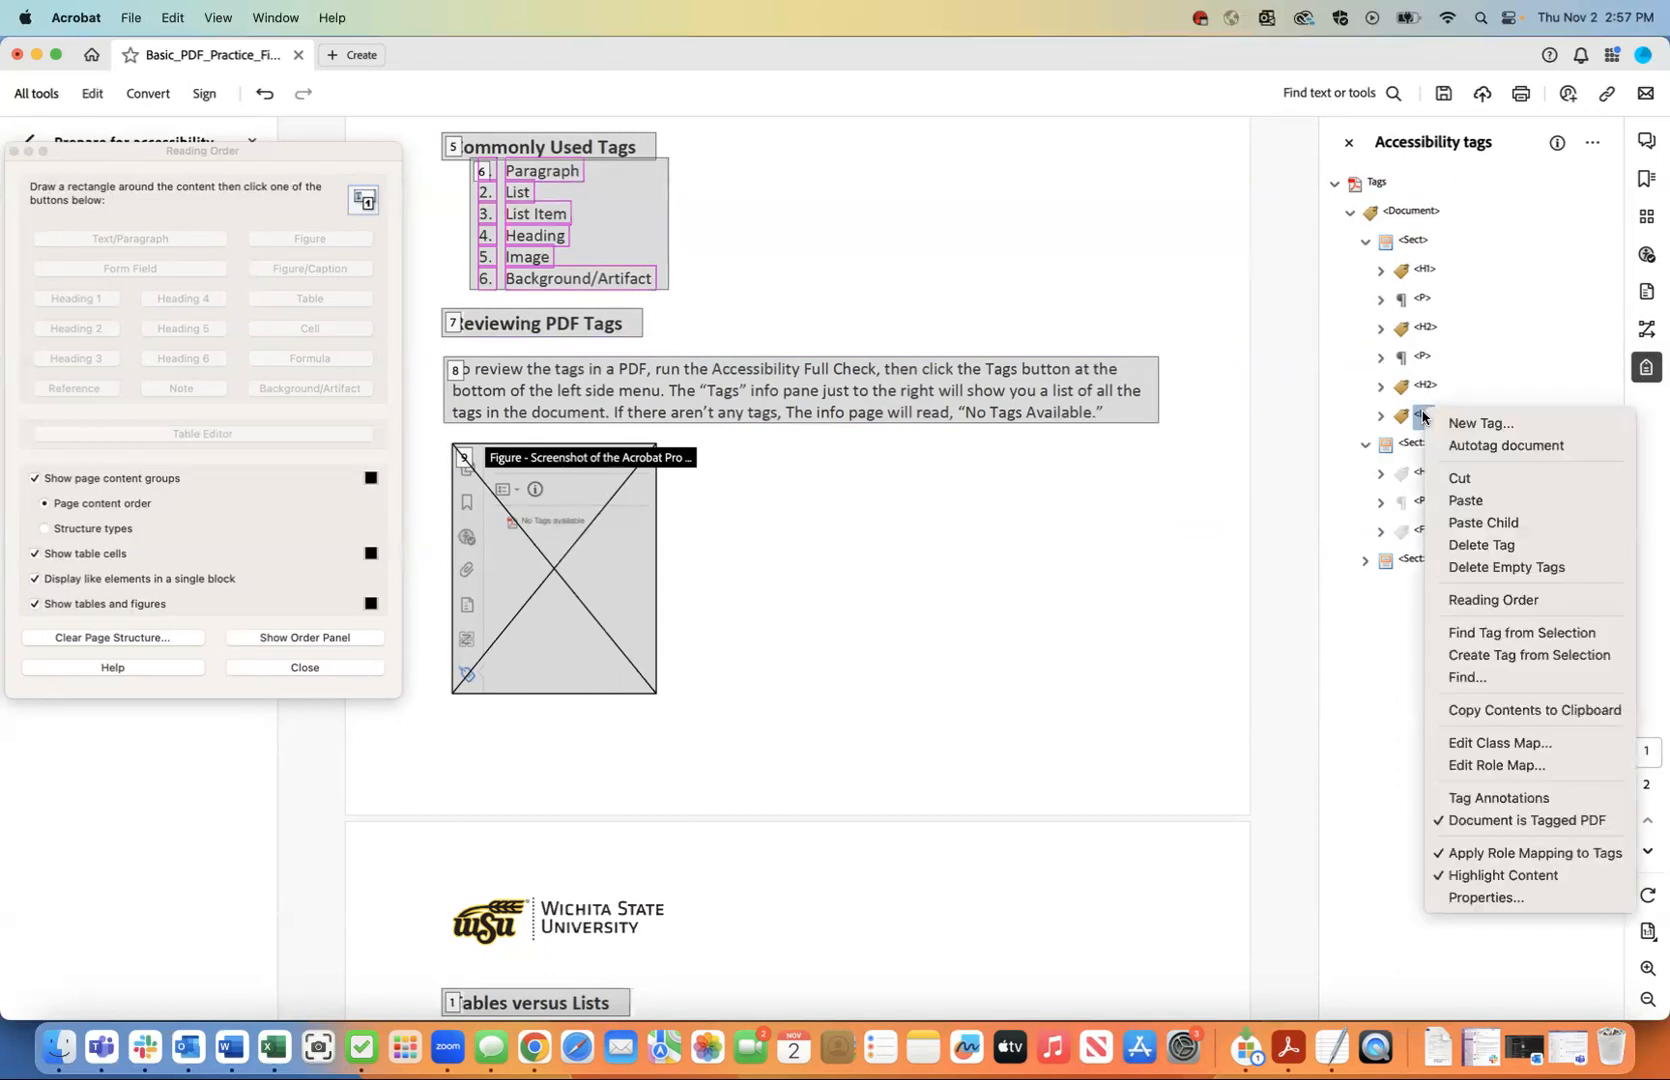
pyautogui.click(1462, 500)
# Check which page 1 content the first Sect covers, from the main heading to the figure.
pyautogui.click(1413, 241)
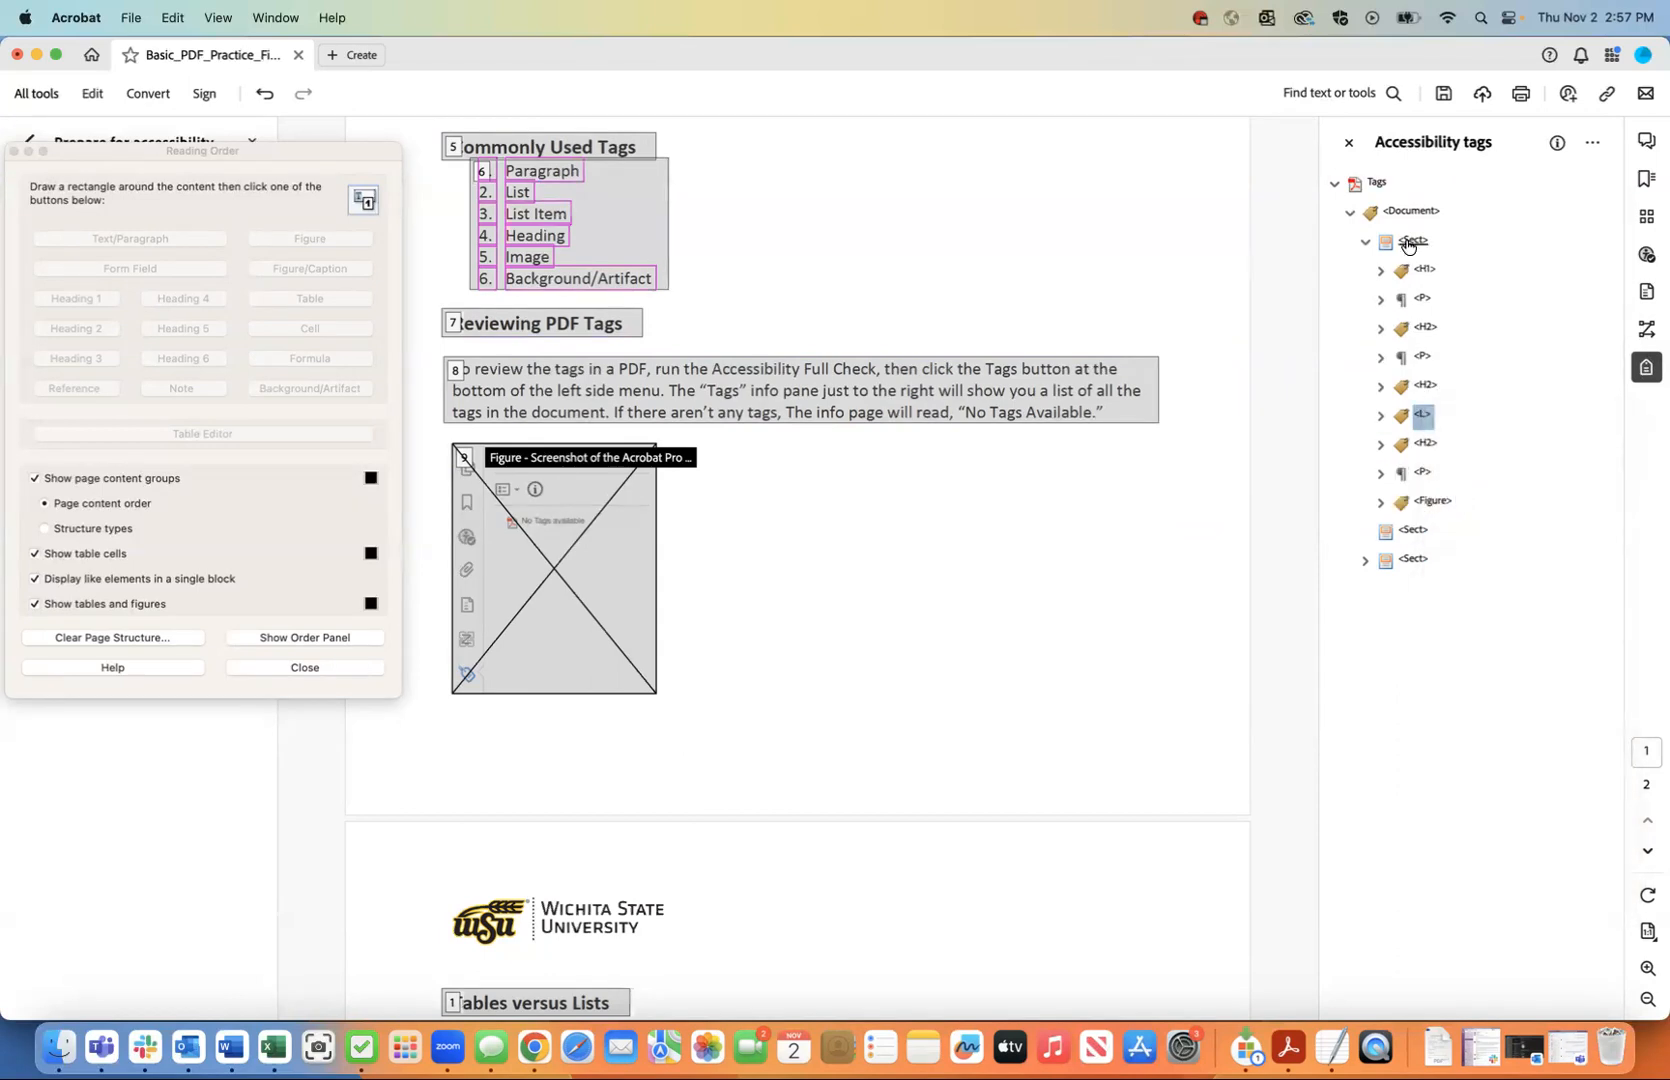
pyautogui.scroll(-10, 1000, 528)
pyautogui.scroll(10, 1000, 528)
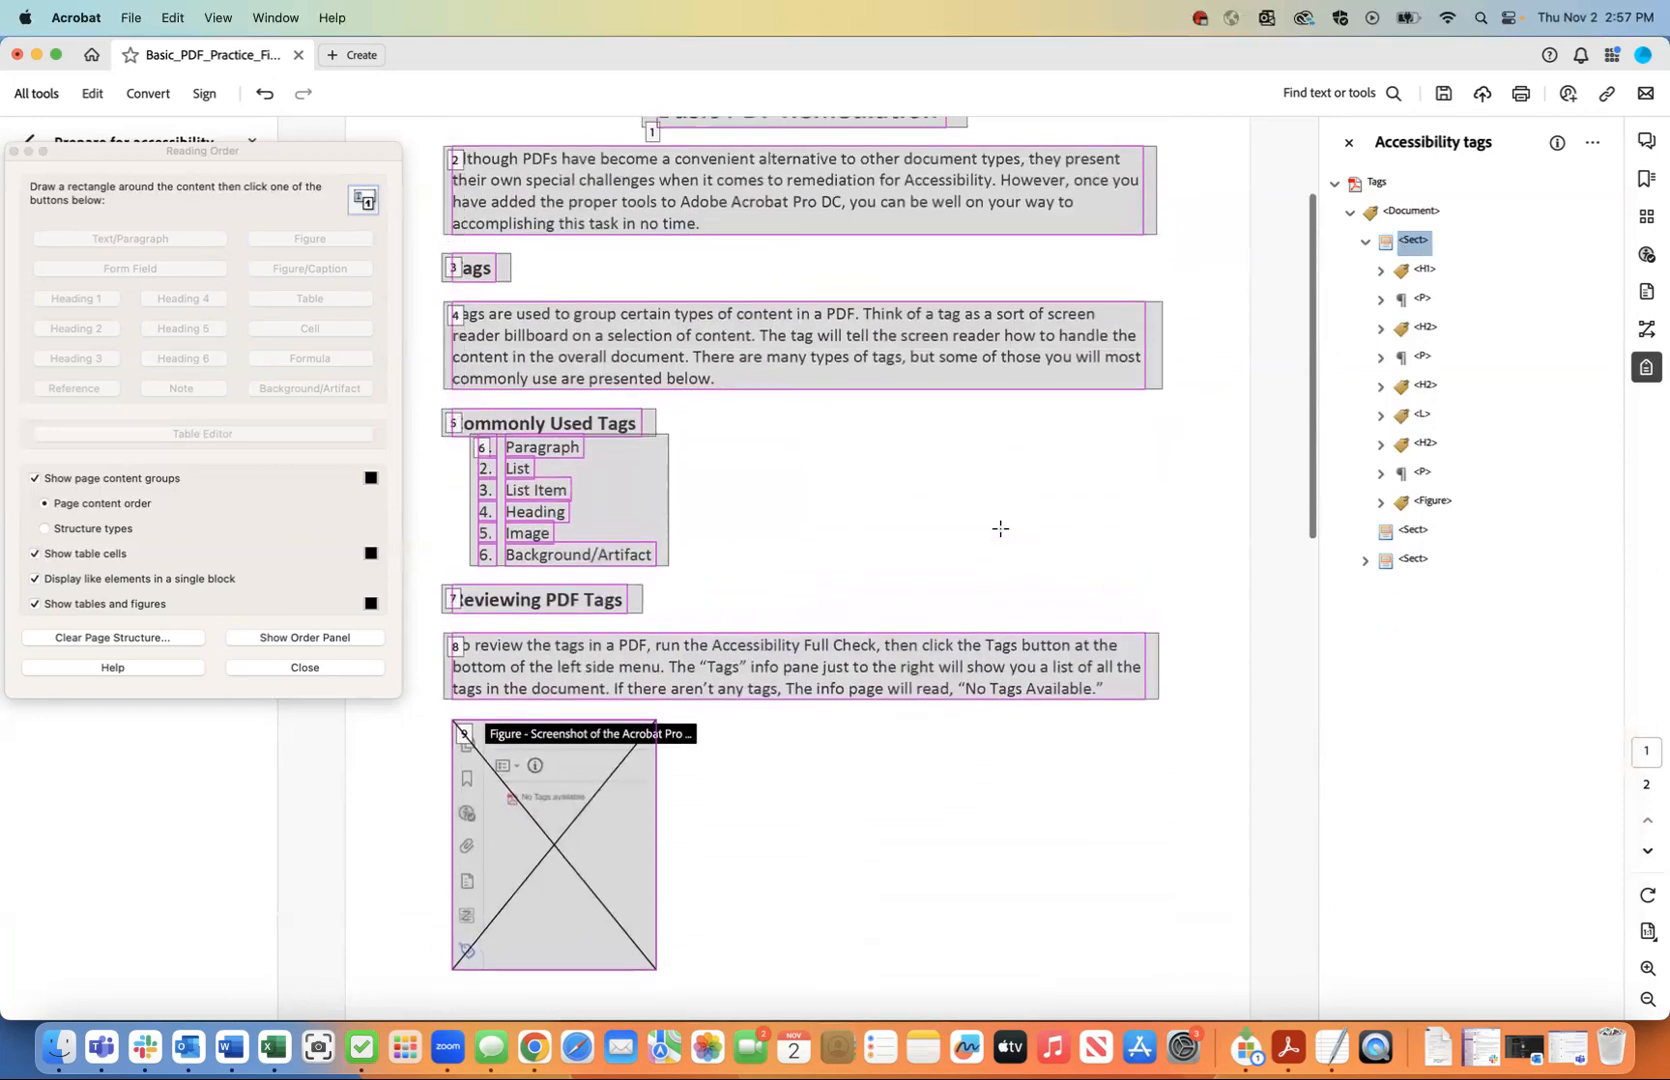
pyautogui.scroll(-10, 1000, 528)
pyautogui.scroll(6, 1000, 528)
pyautogui.scroll(2, 1000, 528)
pyautogui.scroll(-2, 1000, 528)
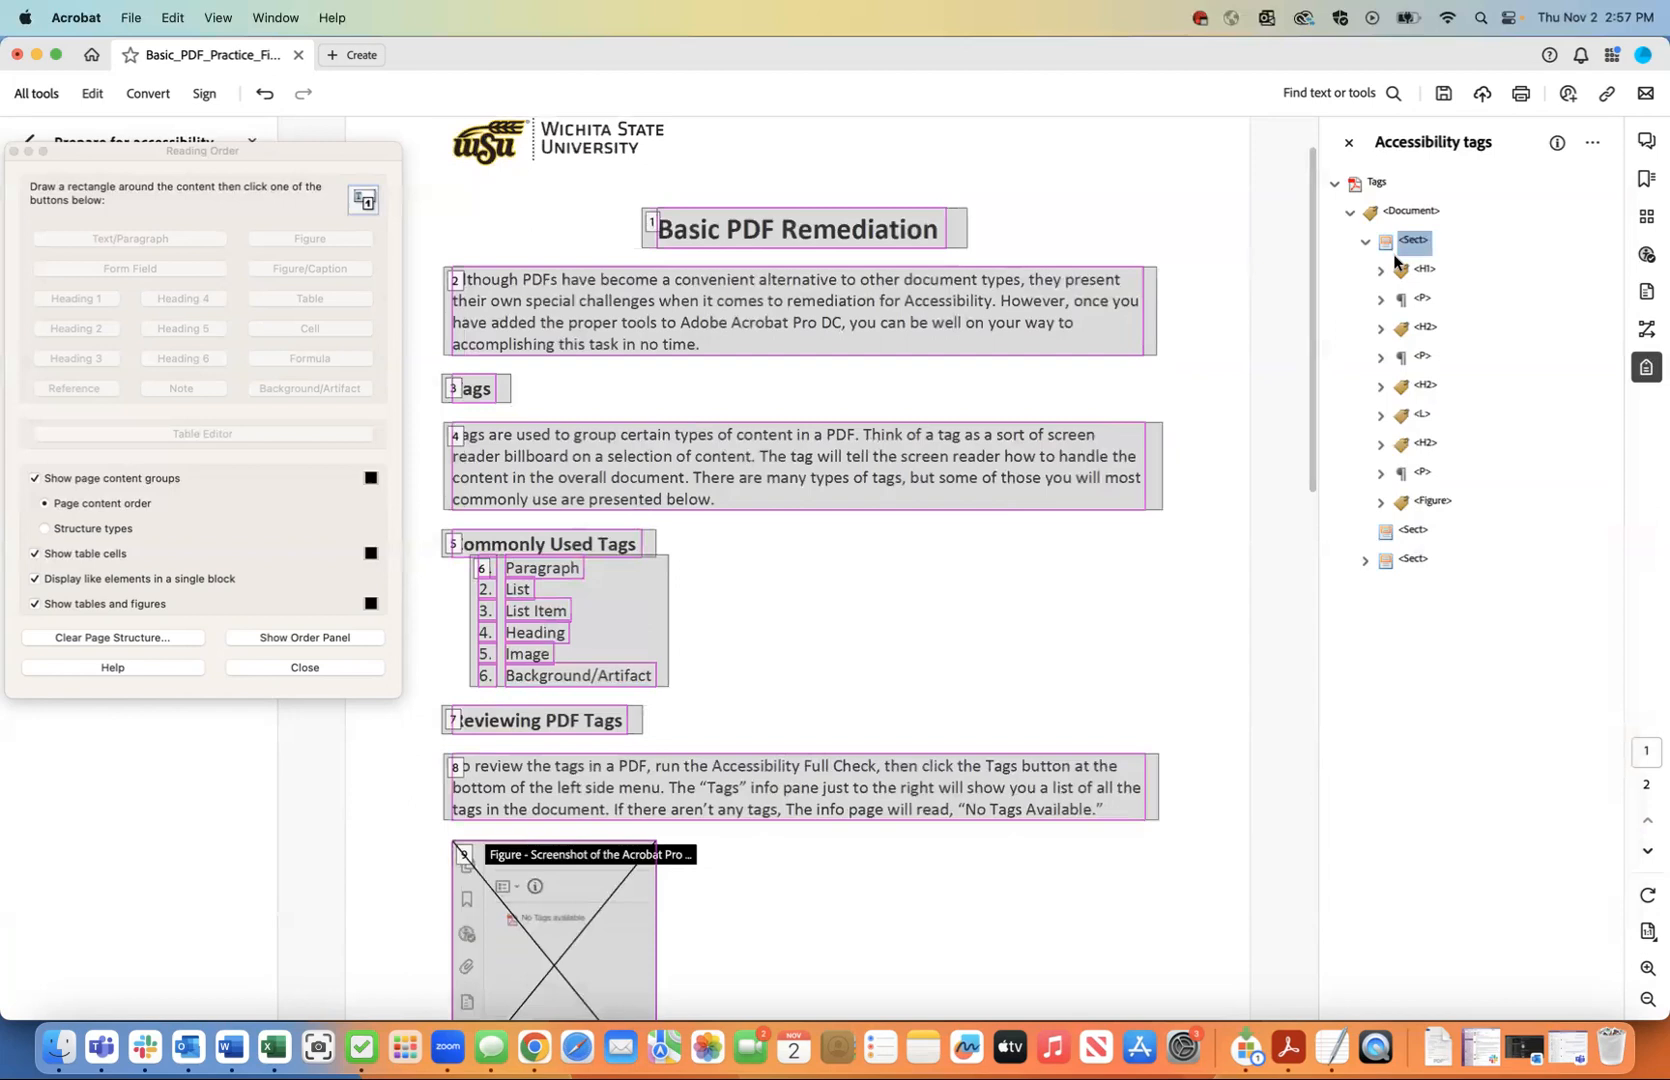
# Collapse the first Sect and delete the empty second Sect tag.
pyautogui.click(1365, 241)
pyautogui.click(1413, 272)
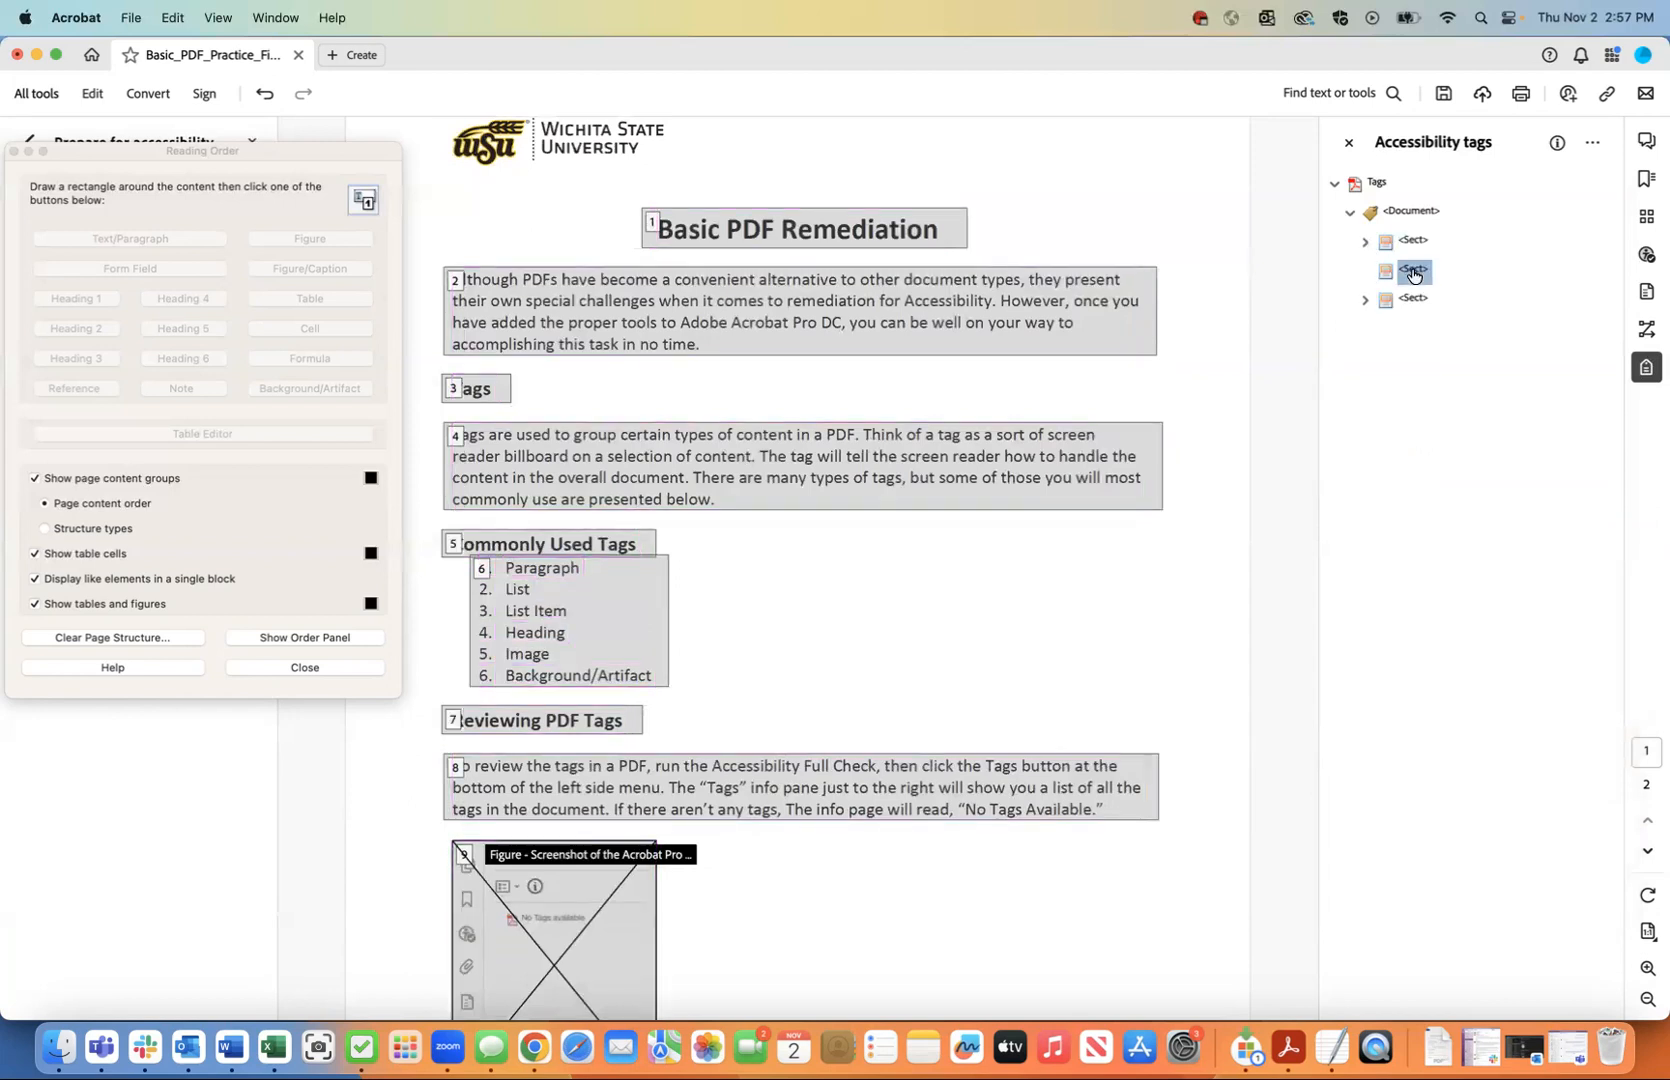
pyautogui.rightClick(1413, 273)
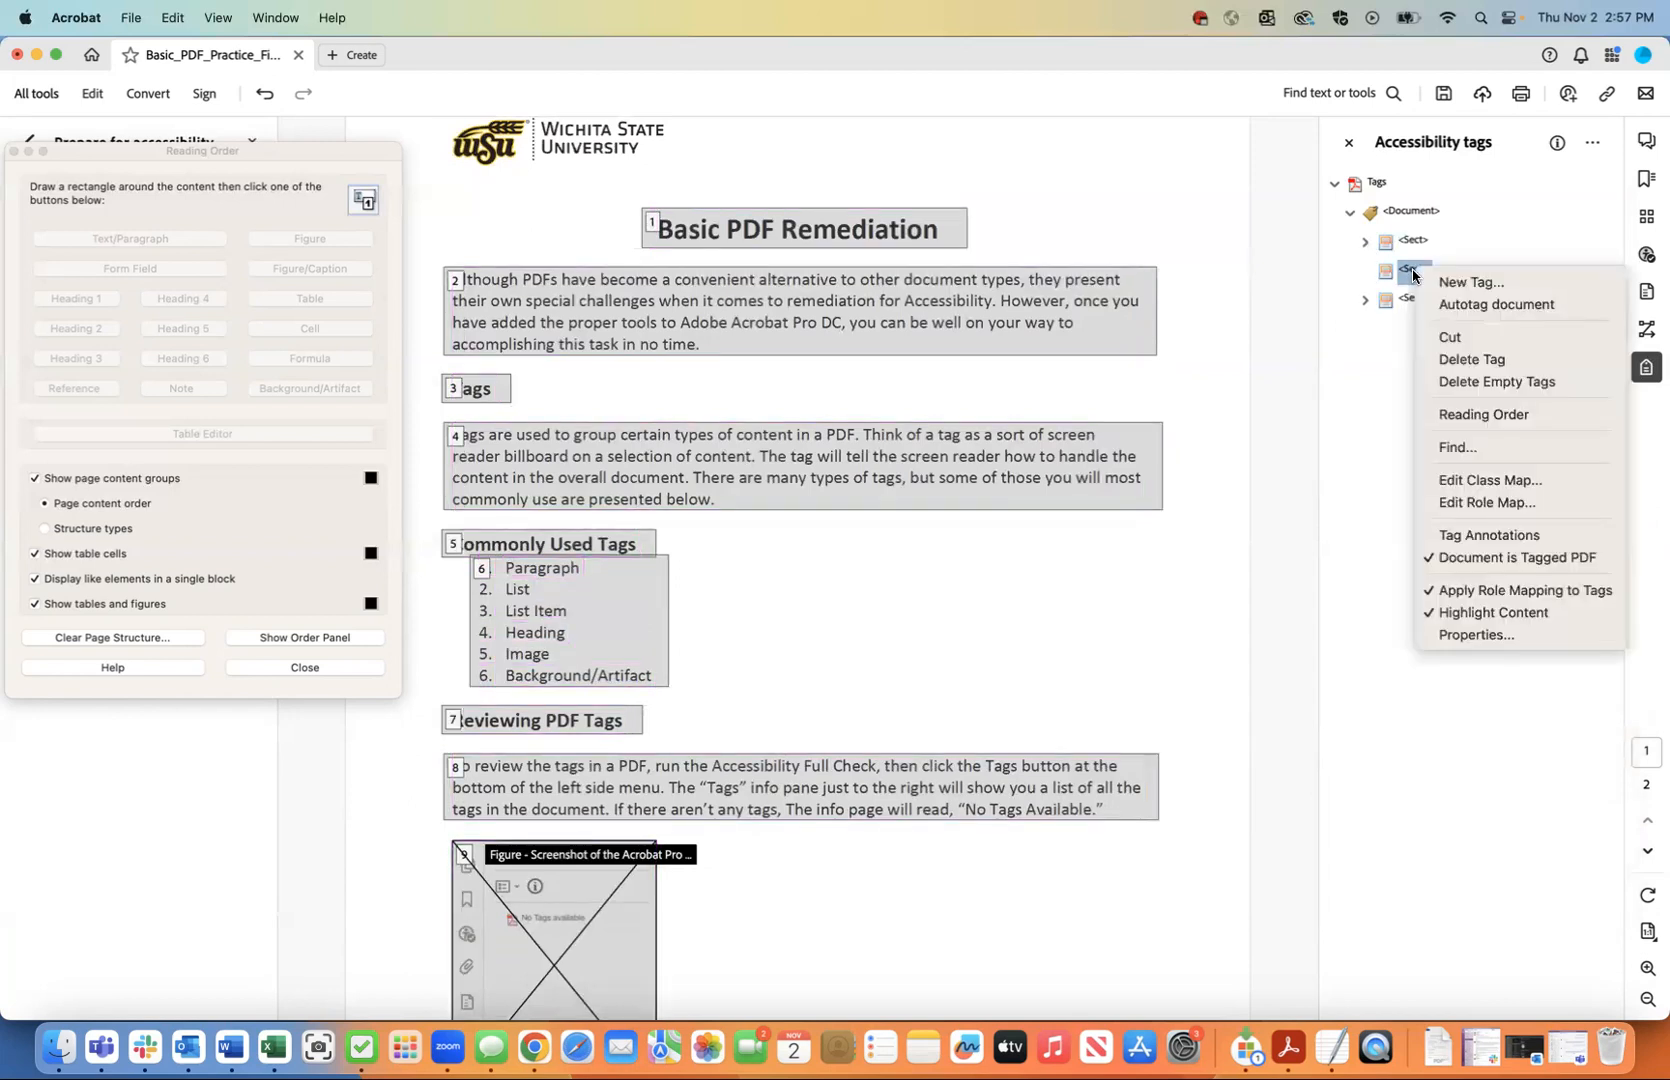
pyautogui.click(1451, 359)
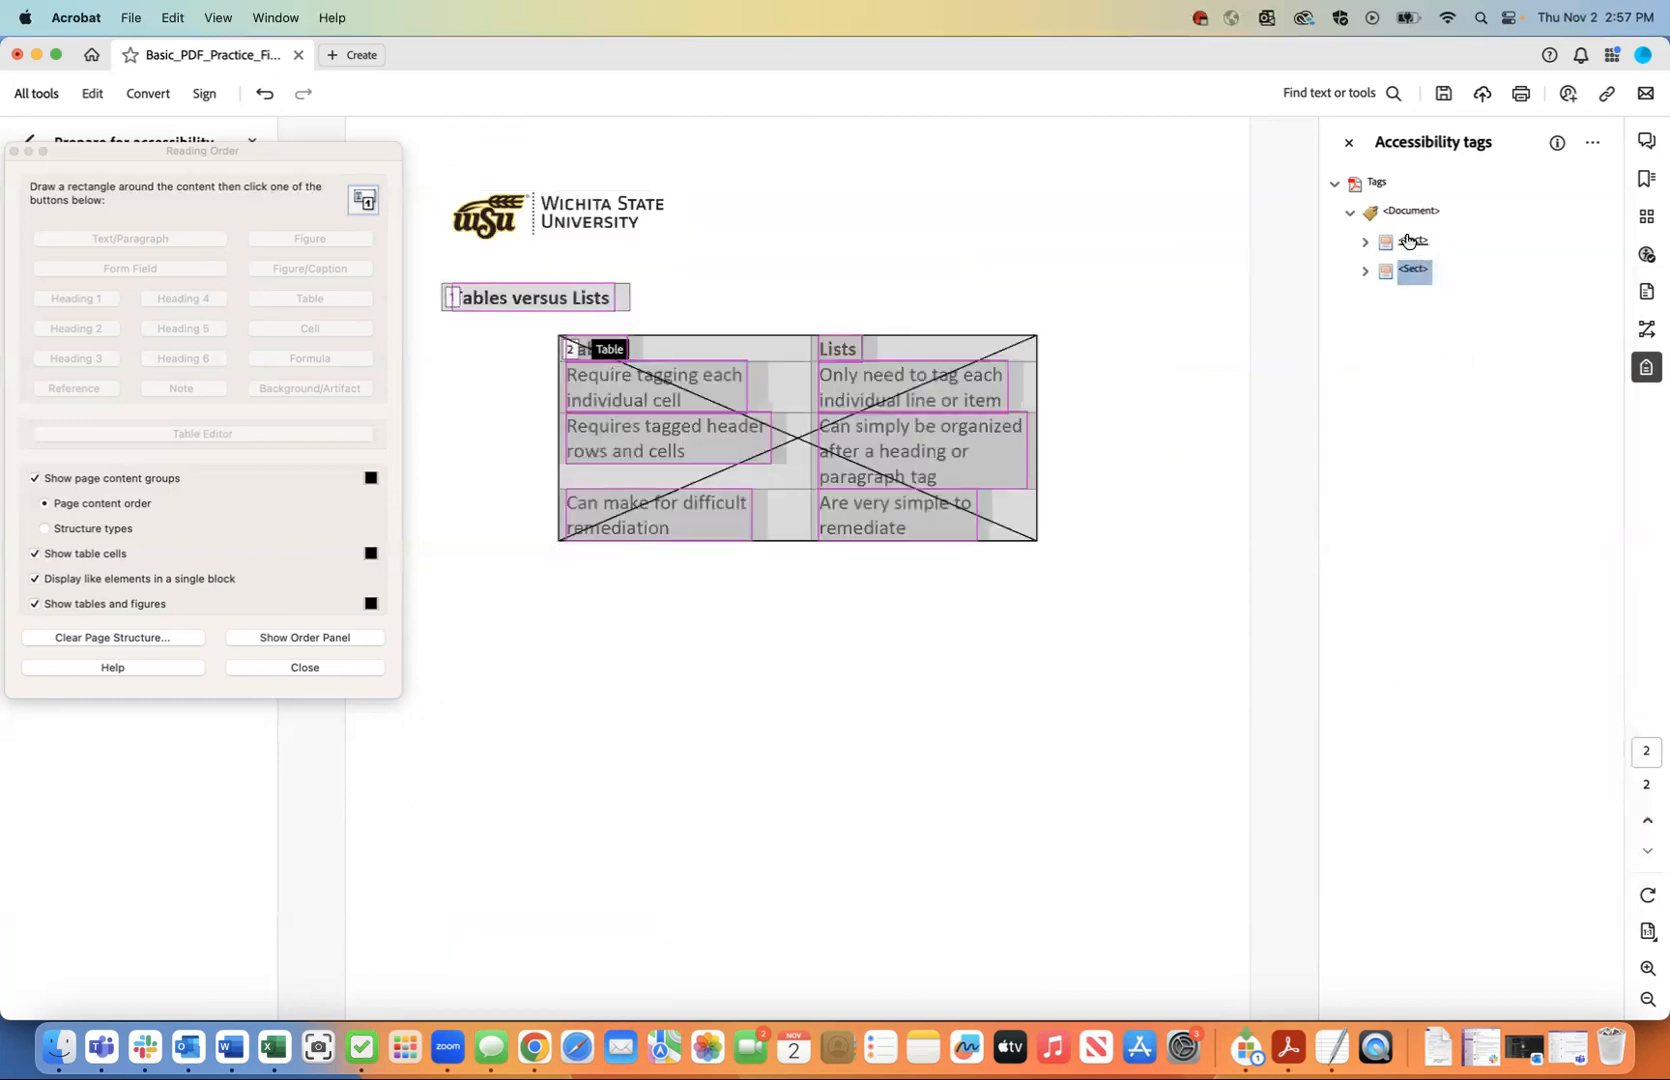
# Expand the remaining Sects and check the page 2 content covered by the last Sect's H2 and Table tags.
pyautogui.click(1365, 242)
pyautogui.click(1364, 533)
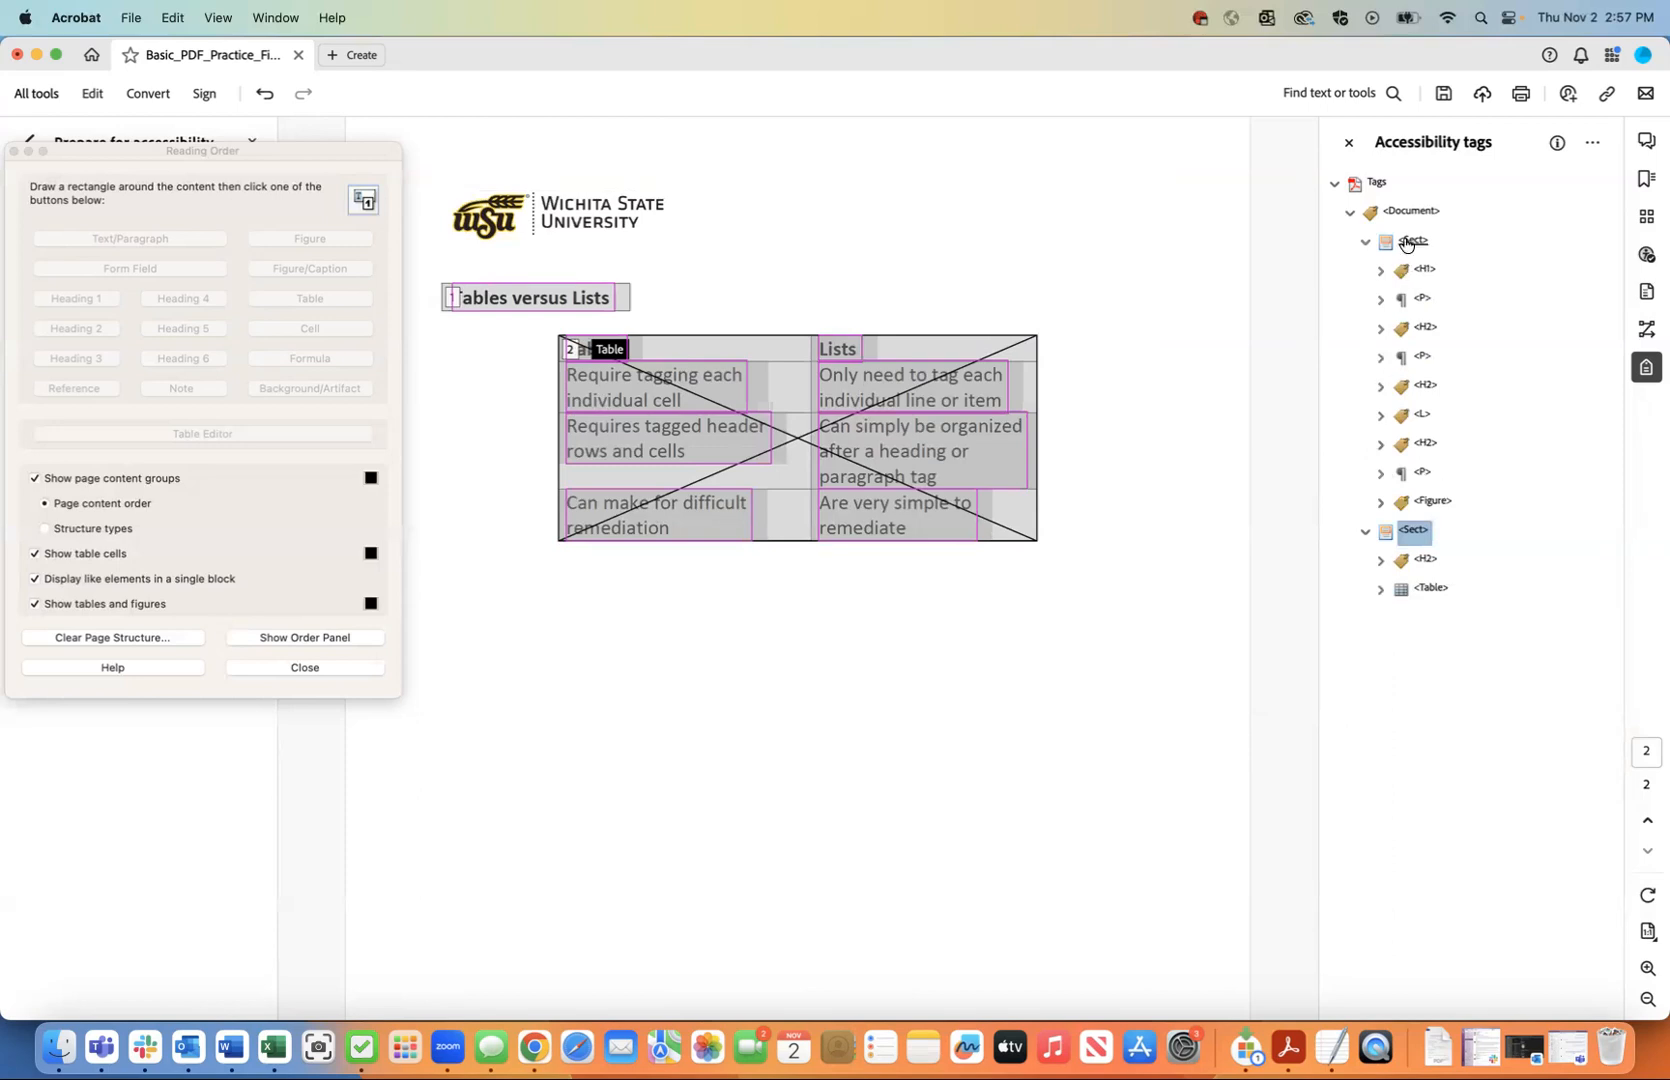
pyautogui.click(1365, 242)
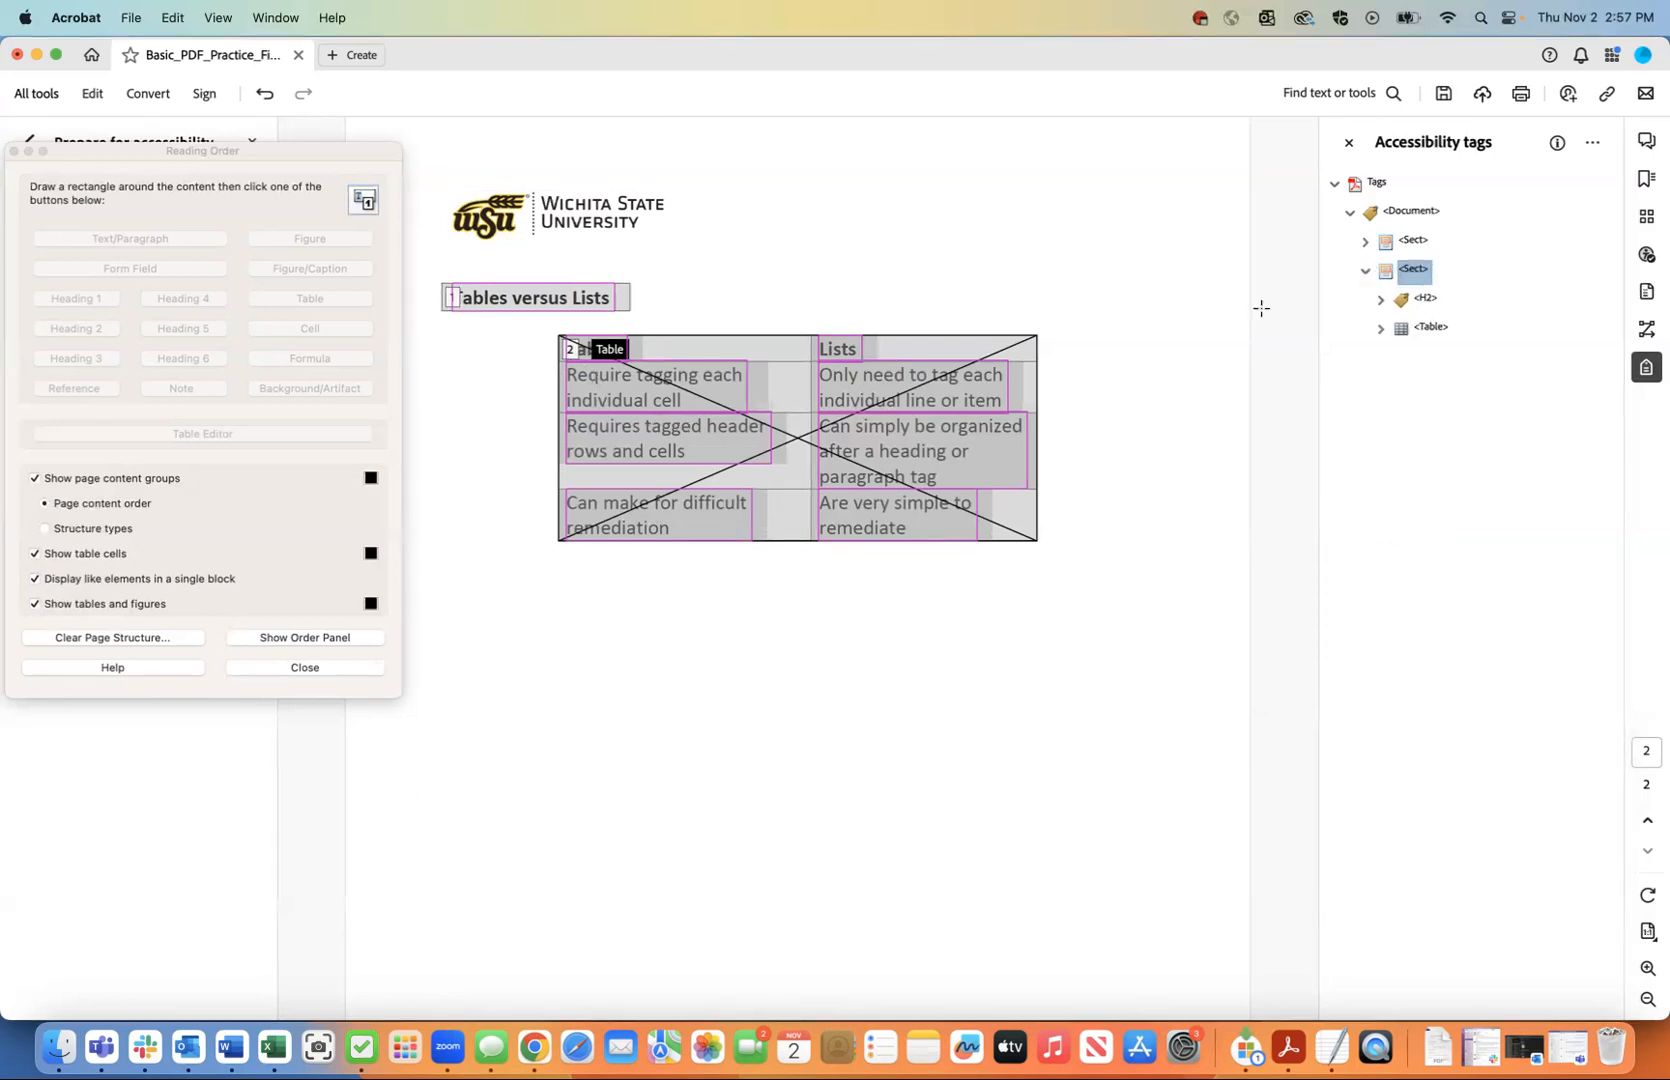
pyautogui.click(1423, 302)
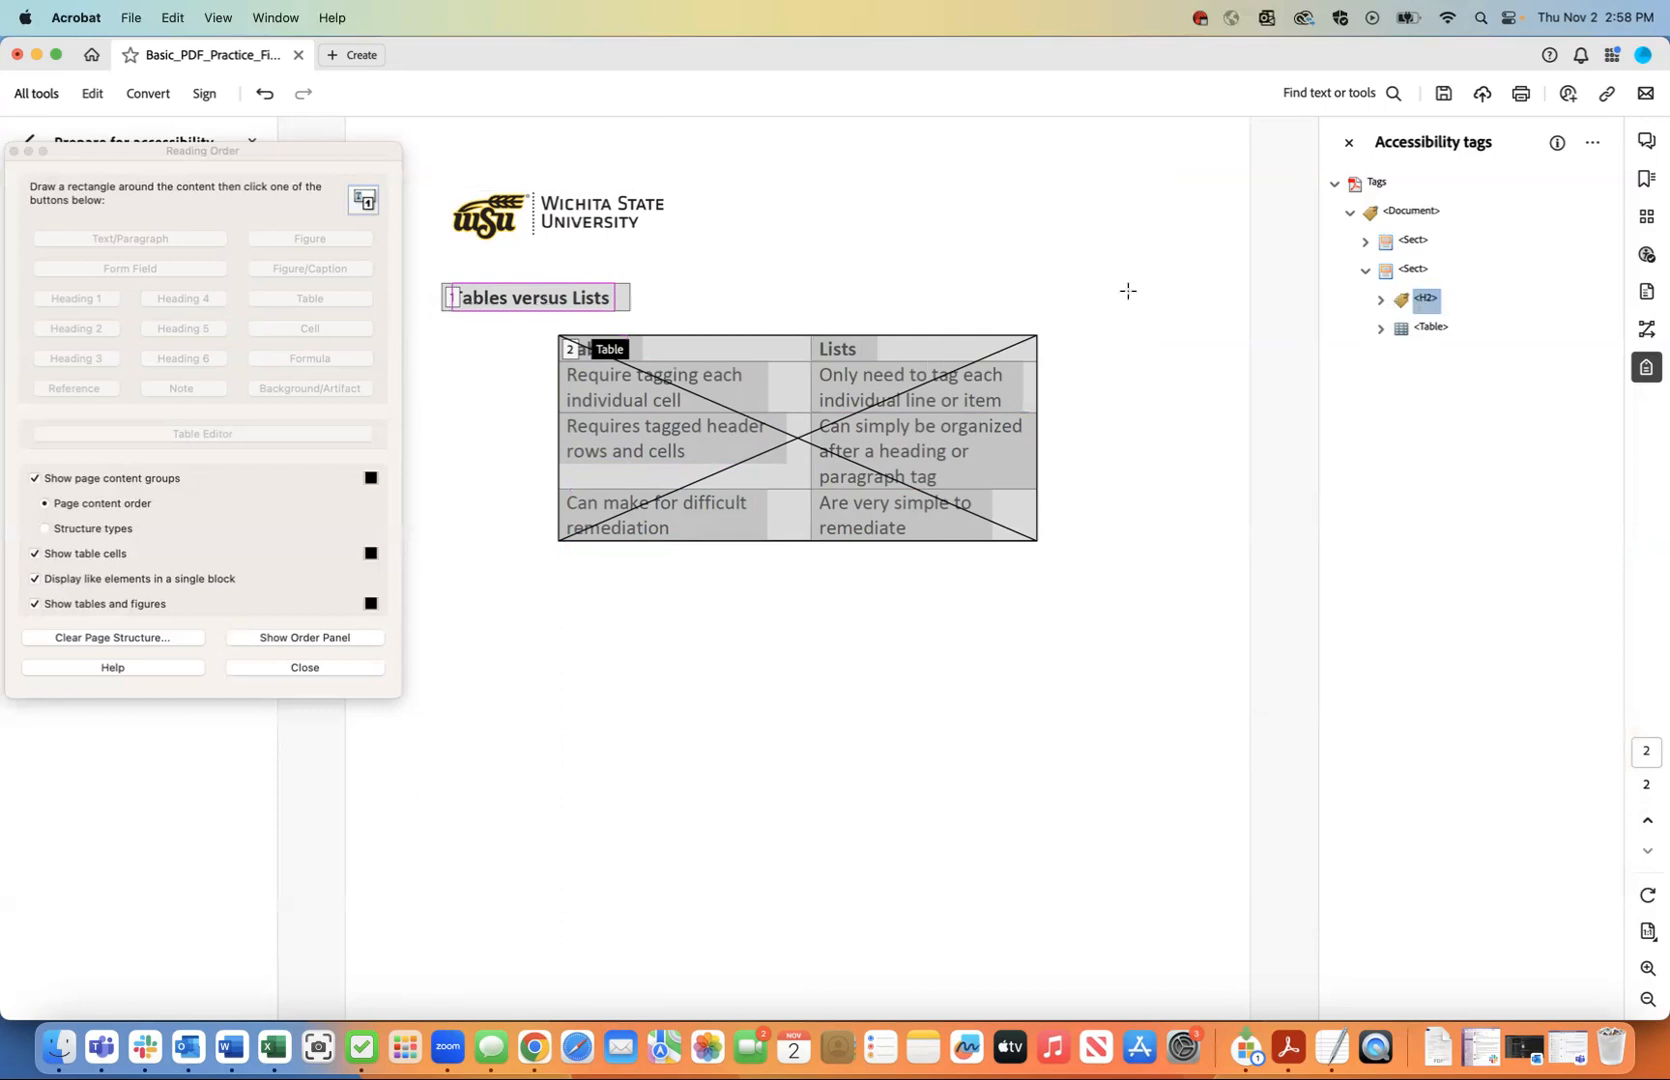
pyautogui.click(1428, 331)
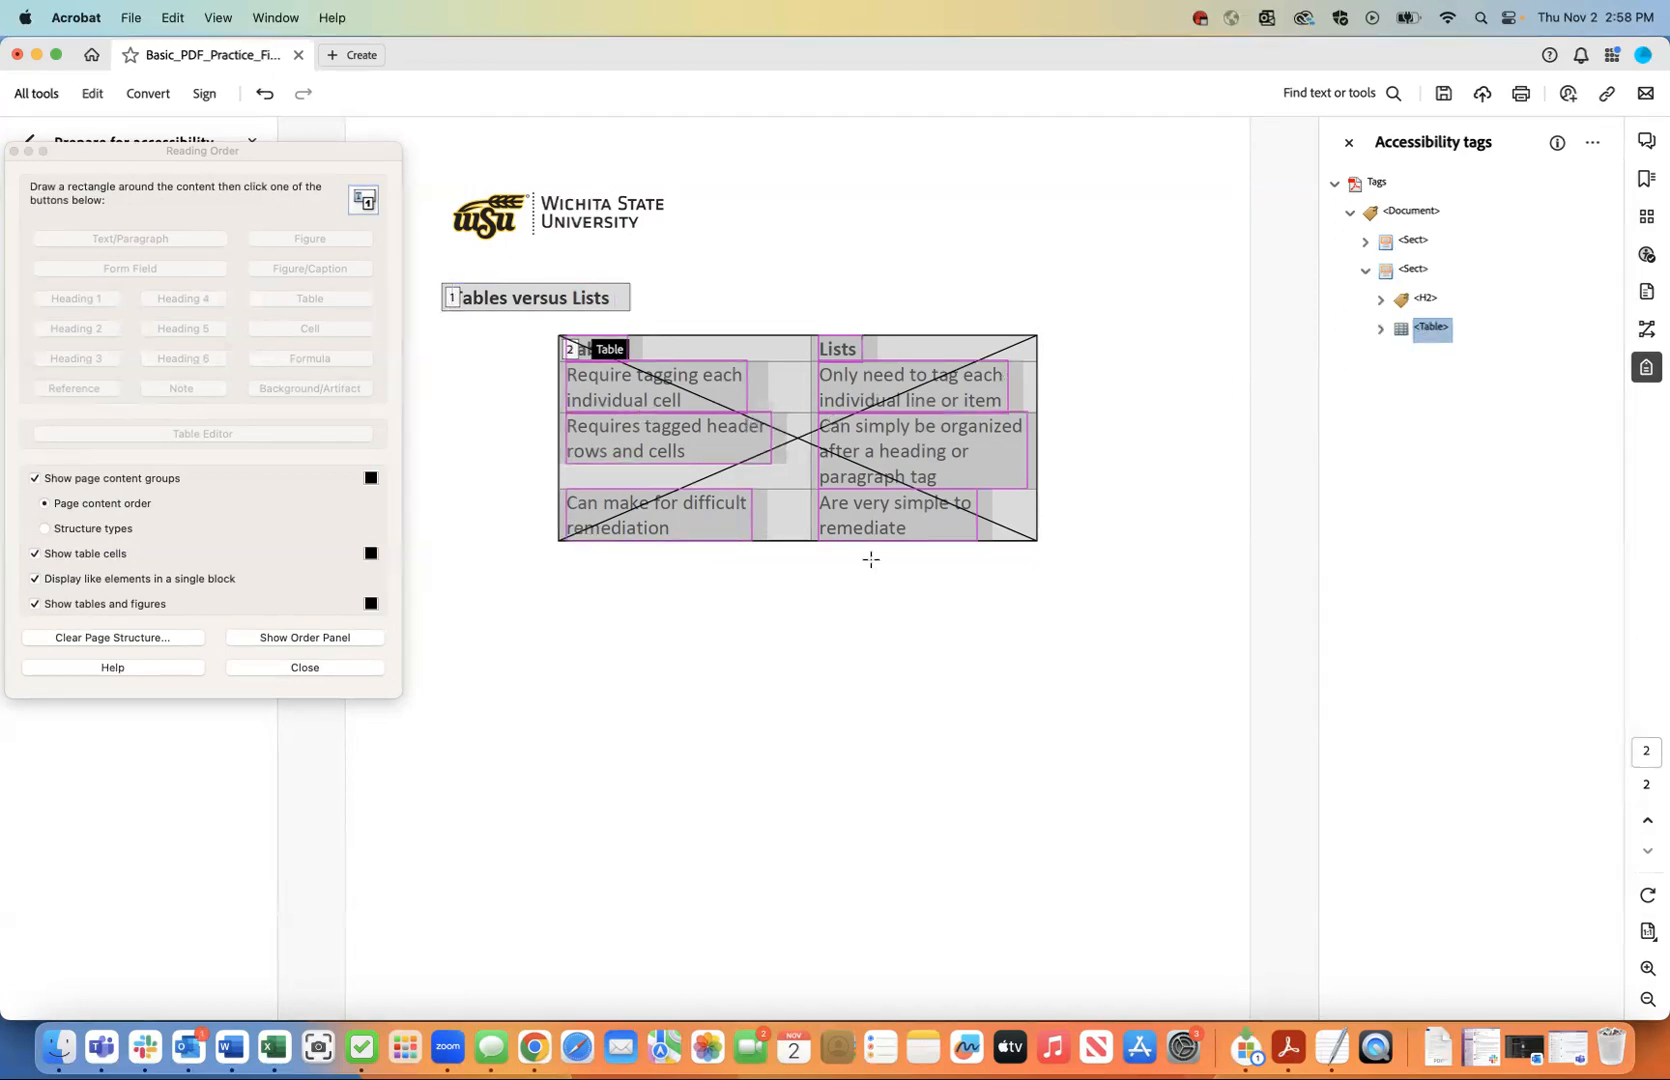
# Expand the Table tag and examine its first TR and the two TH tags inside it against the header row.
pyautogui.click(1380, 328)
pyautogui.click(1438, 358)
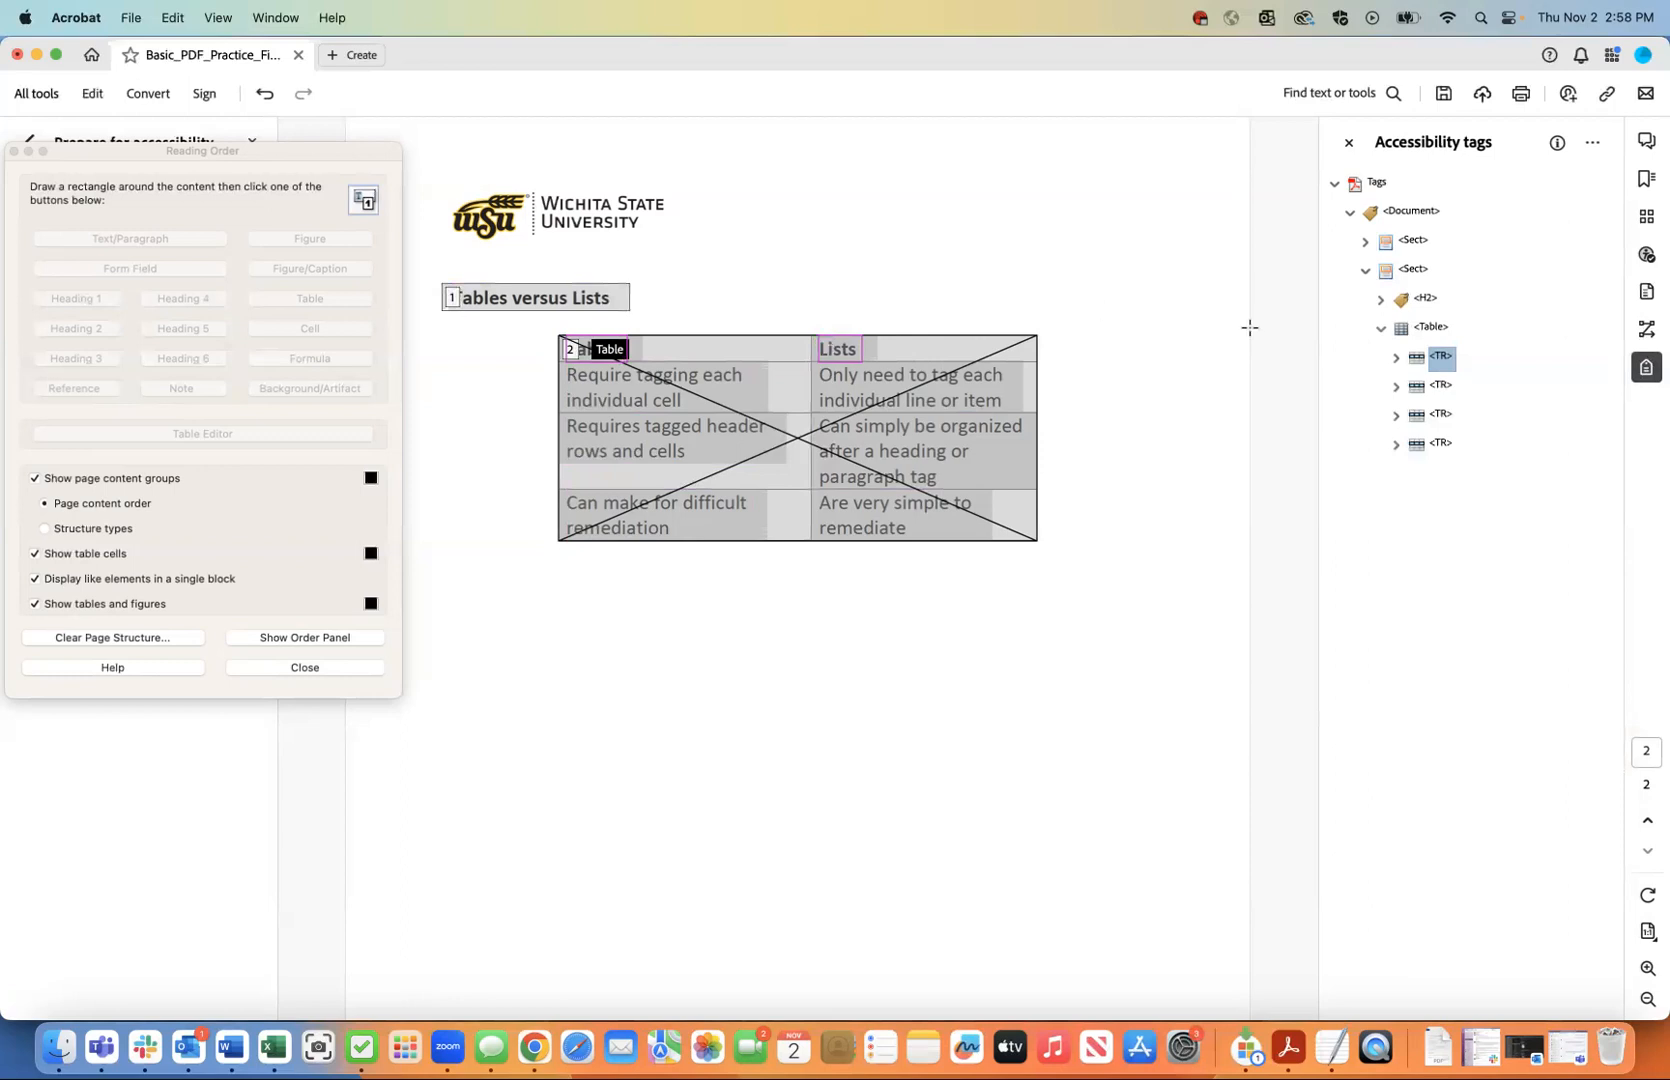
pyautogui.click(1396, 358)
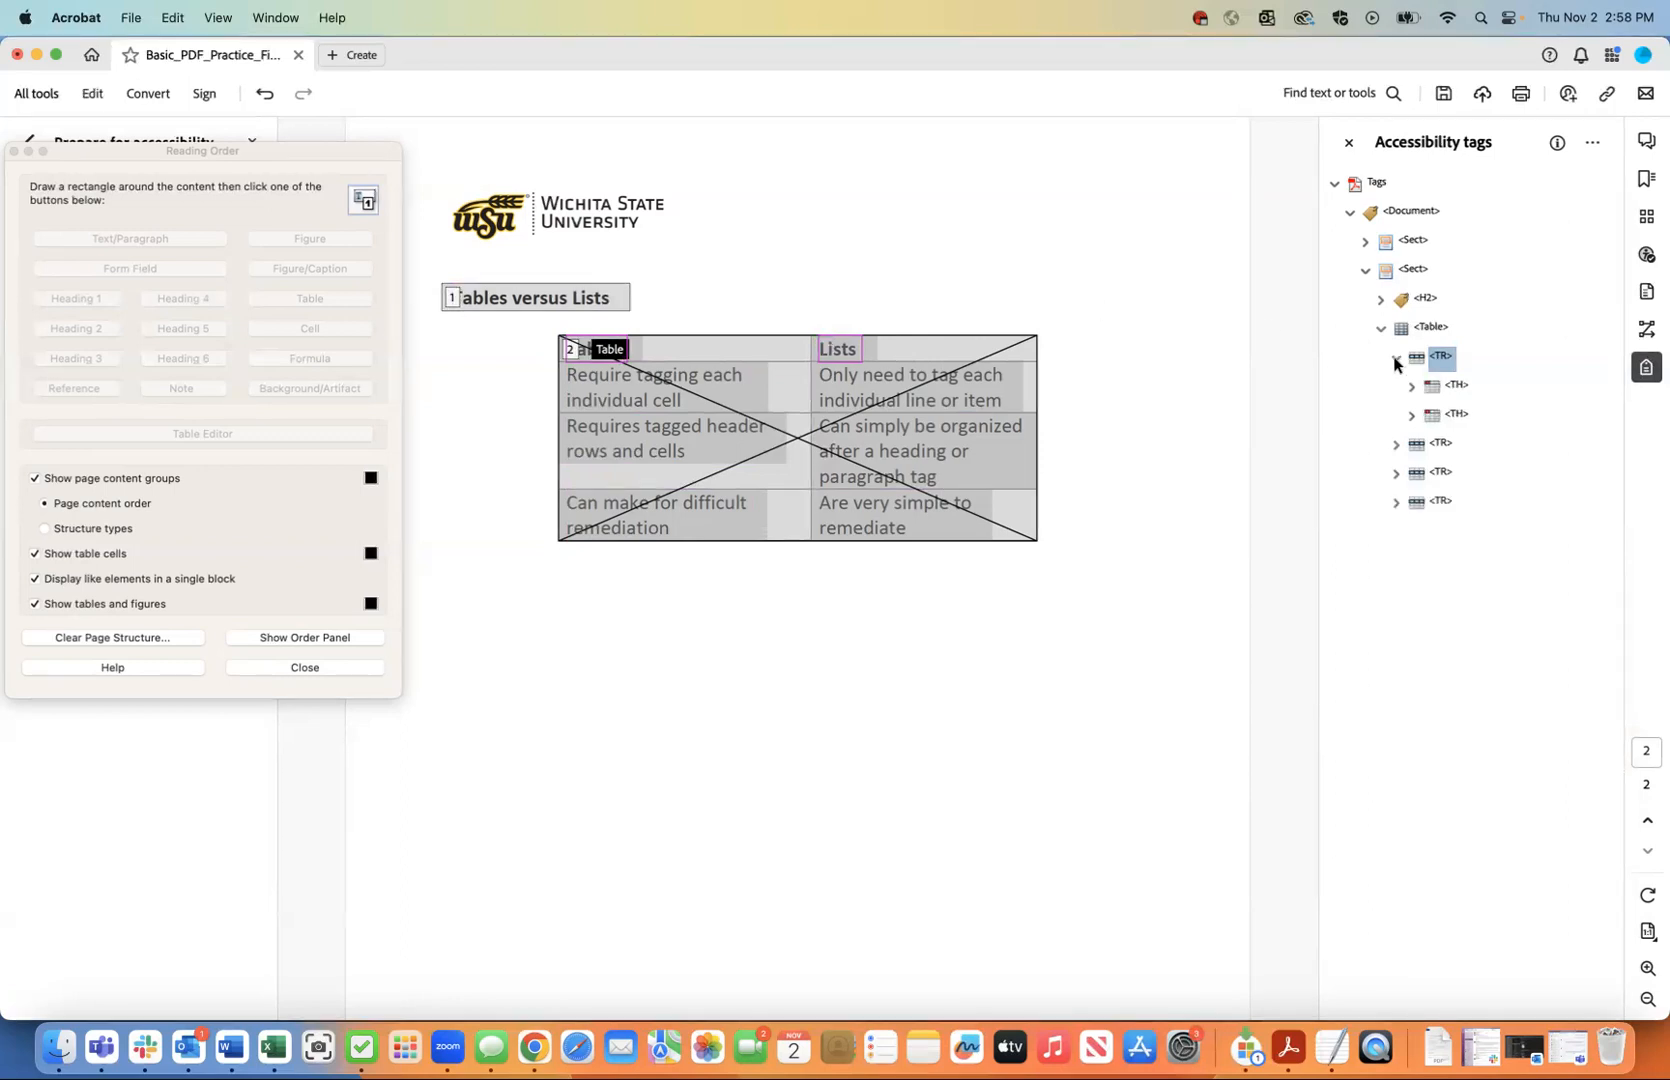
pyautogui.click(1455, 385)
pyautogui.click(1453, 414)
pyautogui.click(1456, 389)
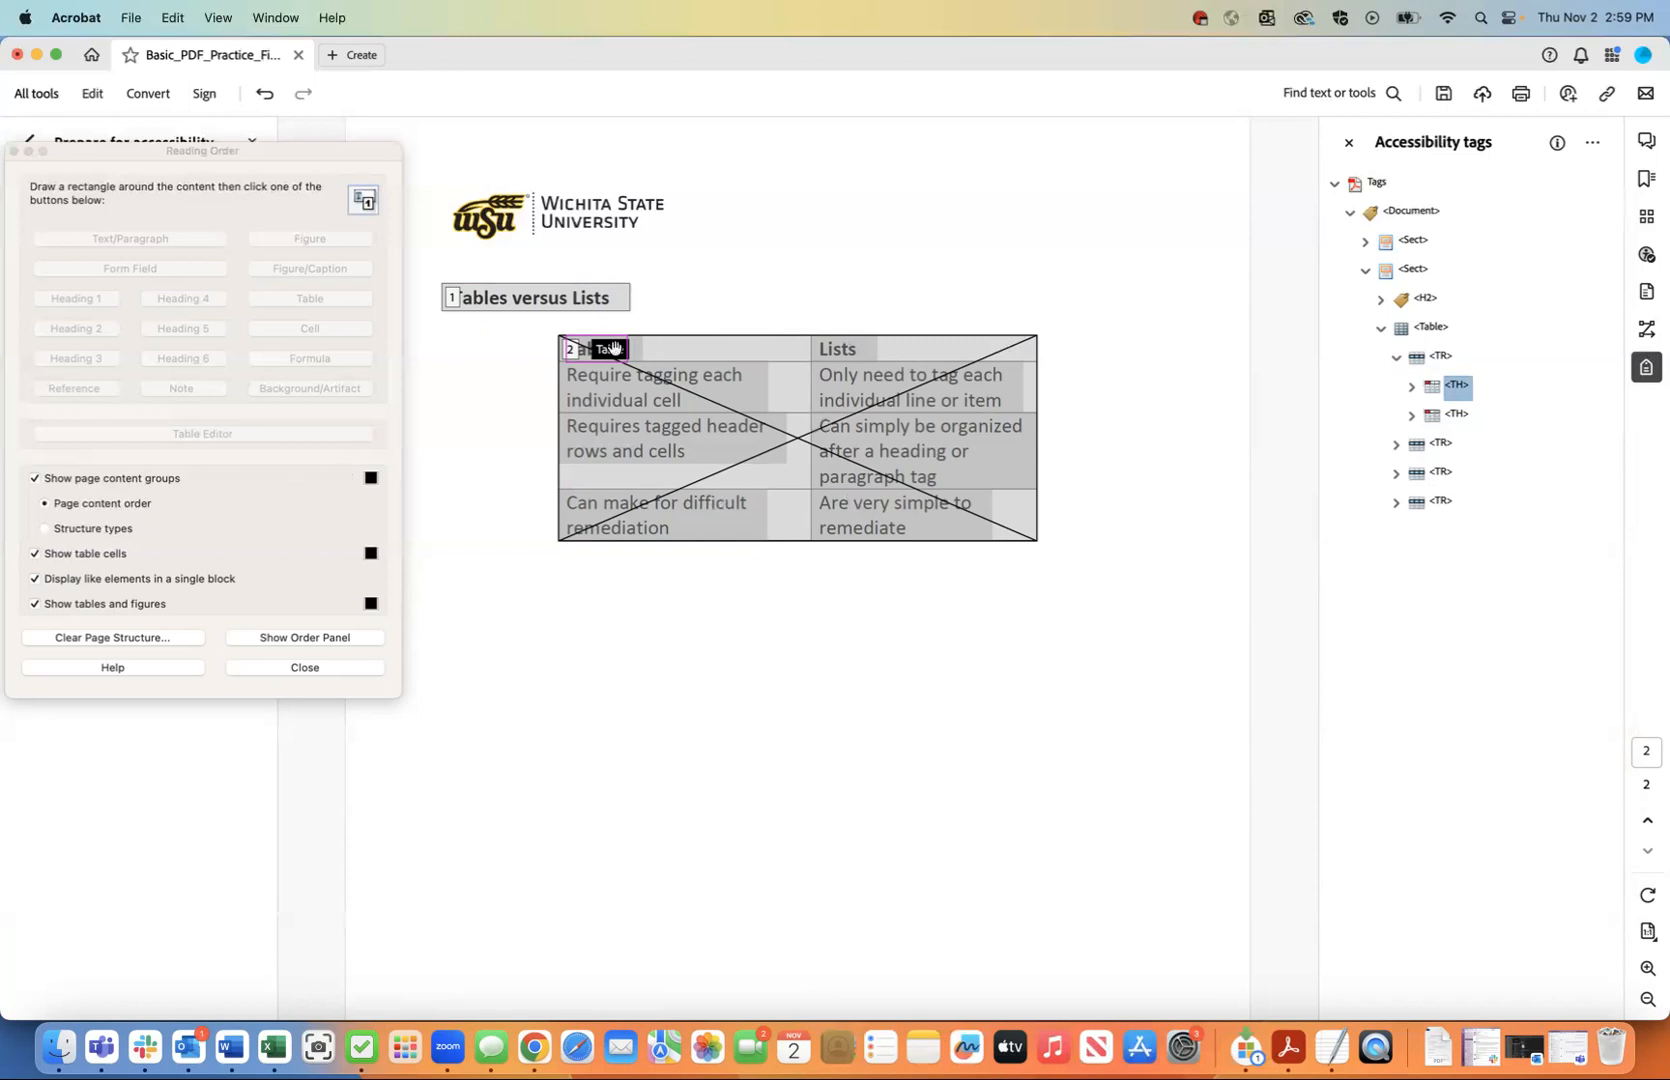
# Inspect the paragraph content nested in both TH tags, 'Tables' and 'Lists', and collapse the header cells.
pyautogui.click(1411, 386)
pyautogui.click(1411, 443)
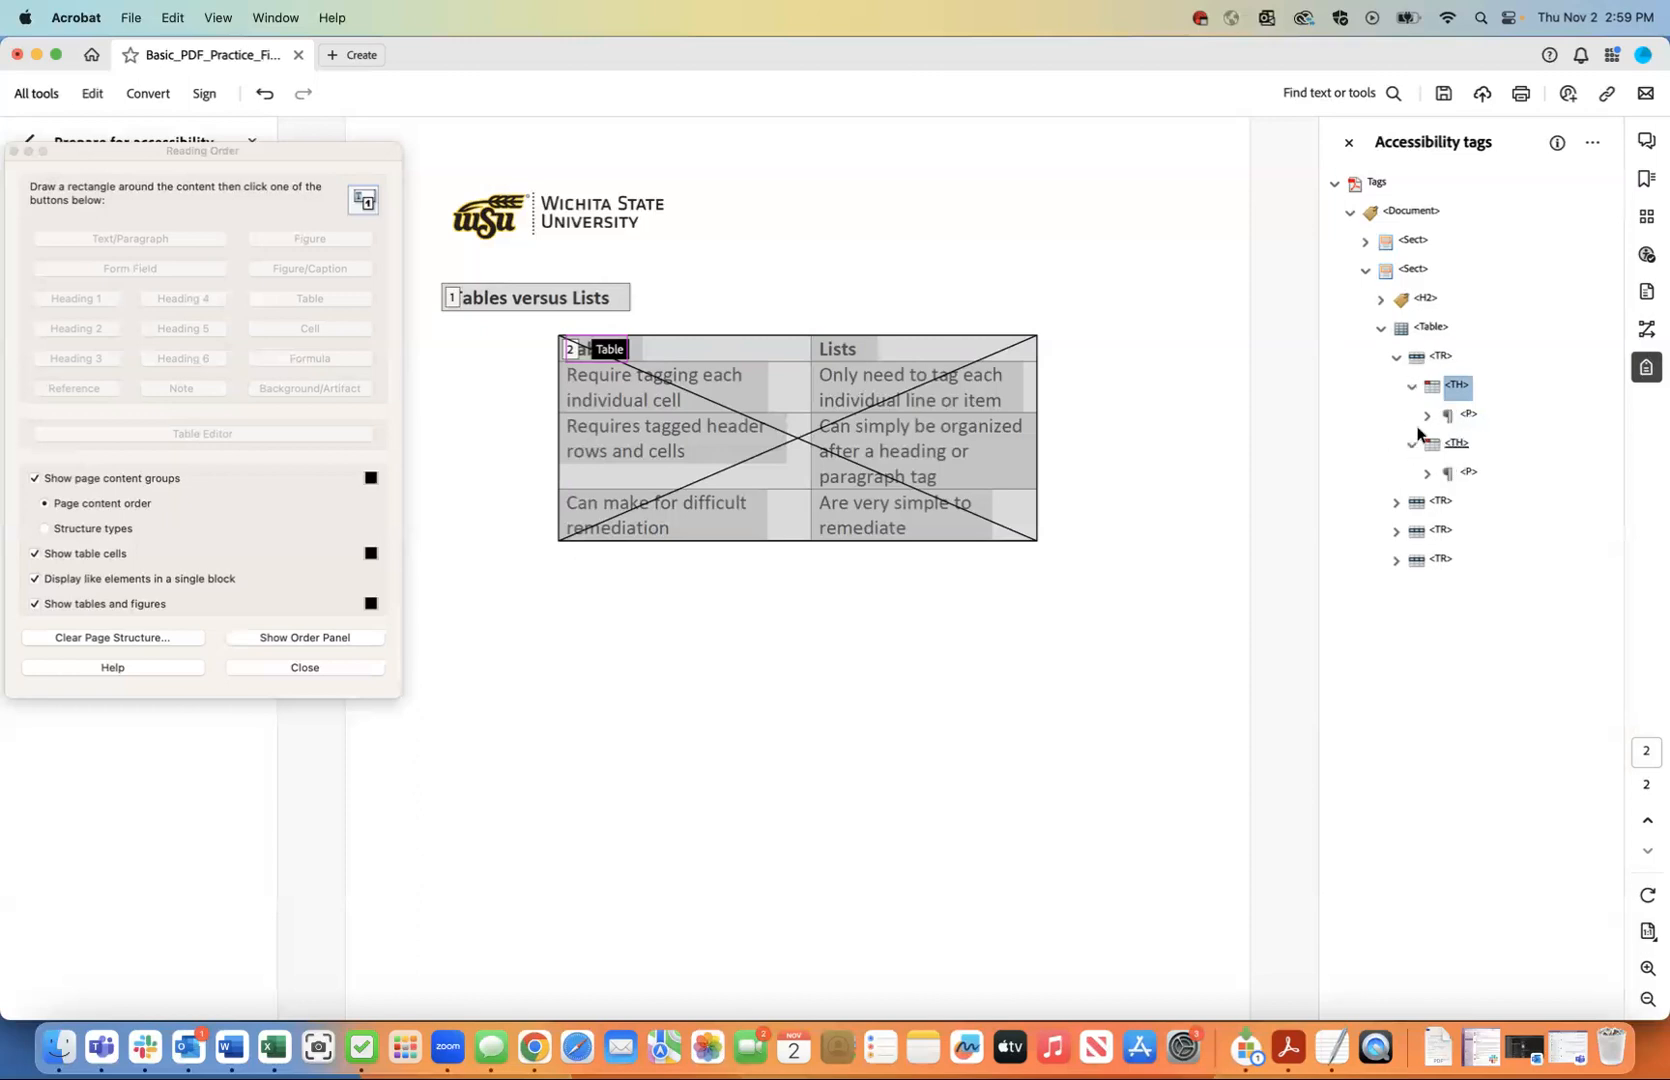
pyautogui.click(1427, 415)
pyautogui.click(1425, 502)
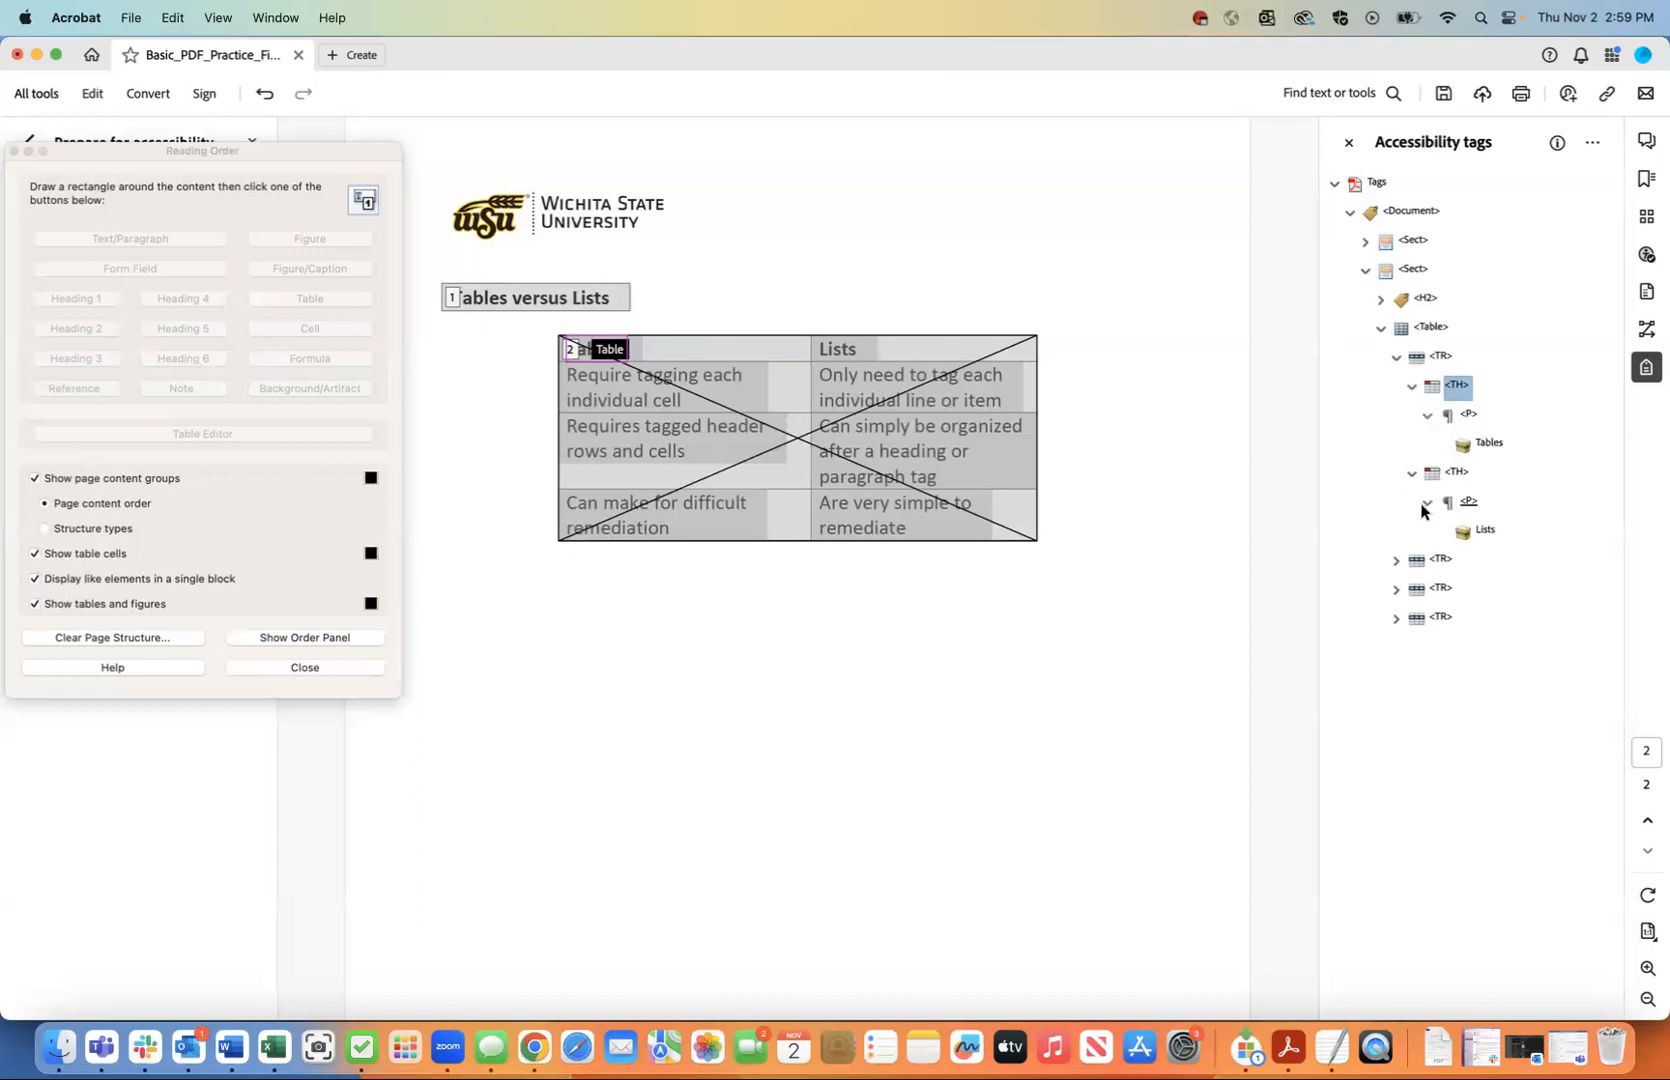
pyautogui.click(1488, 444)
pyautogui.click(1484, 531)
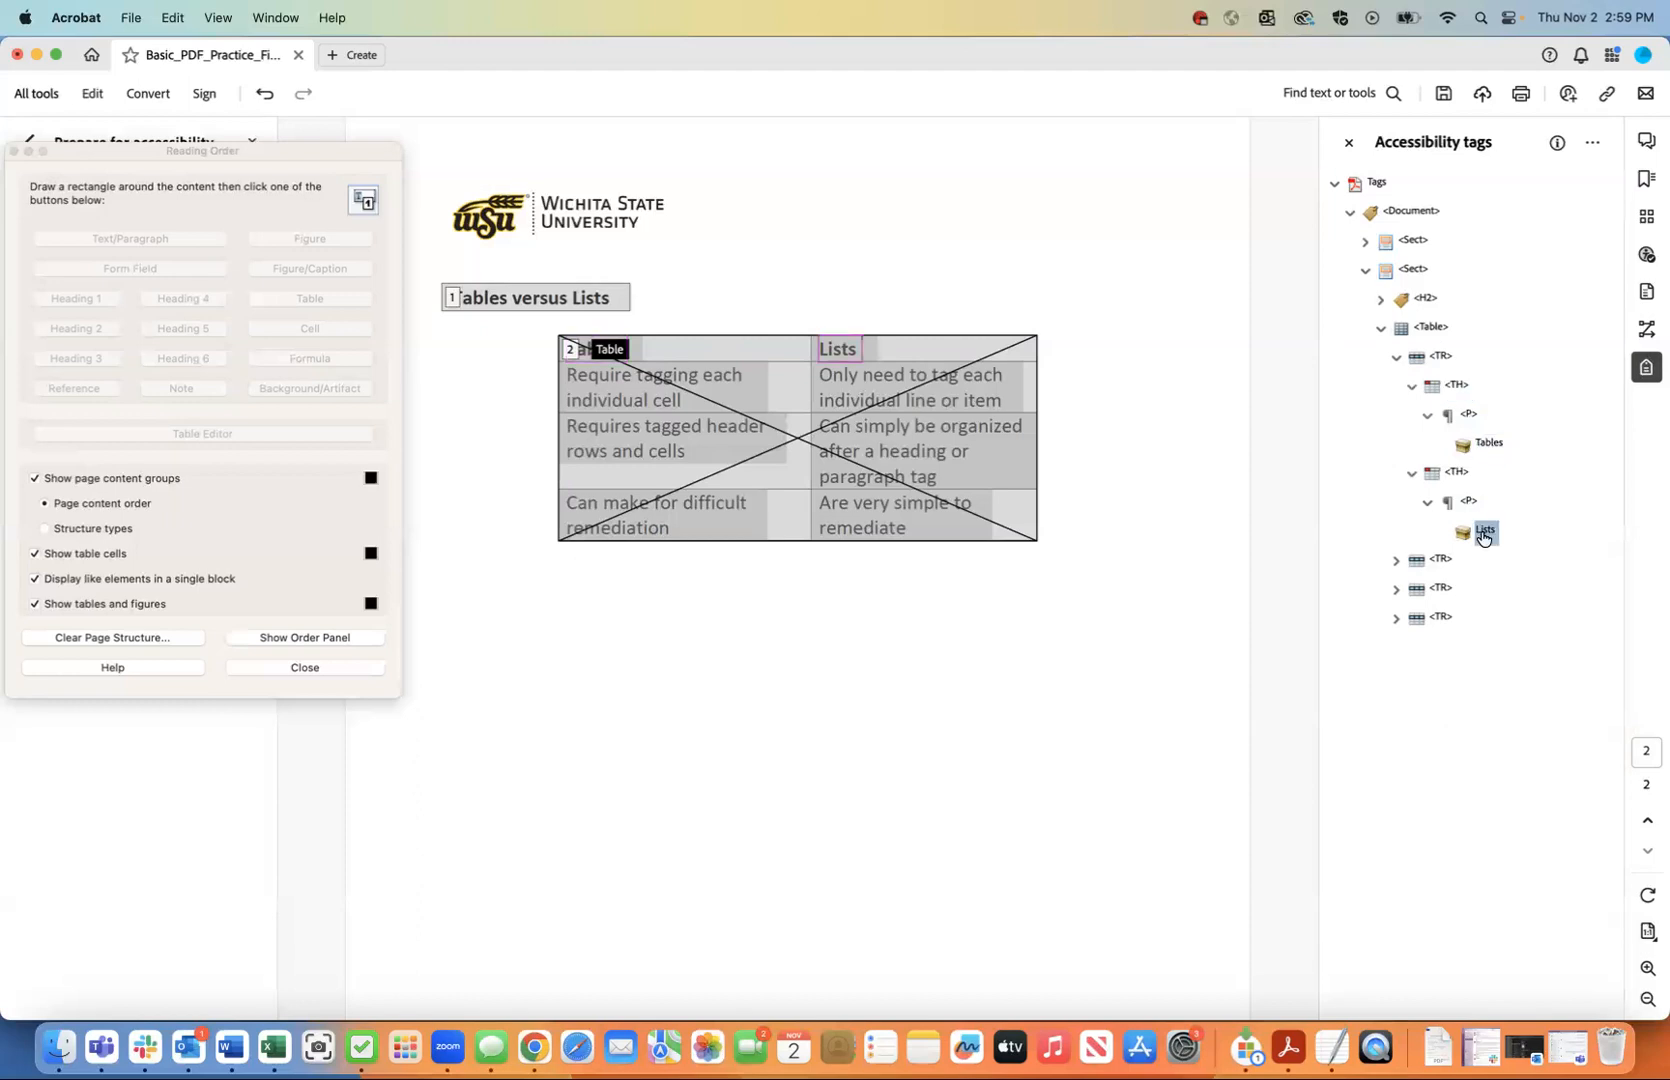
pyautogui.click(1487, 443)
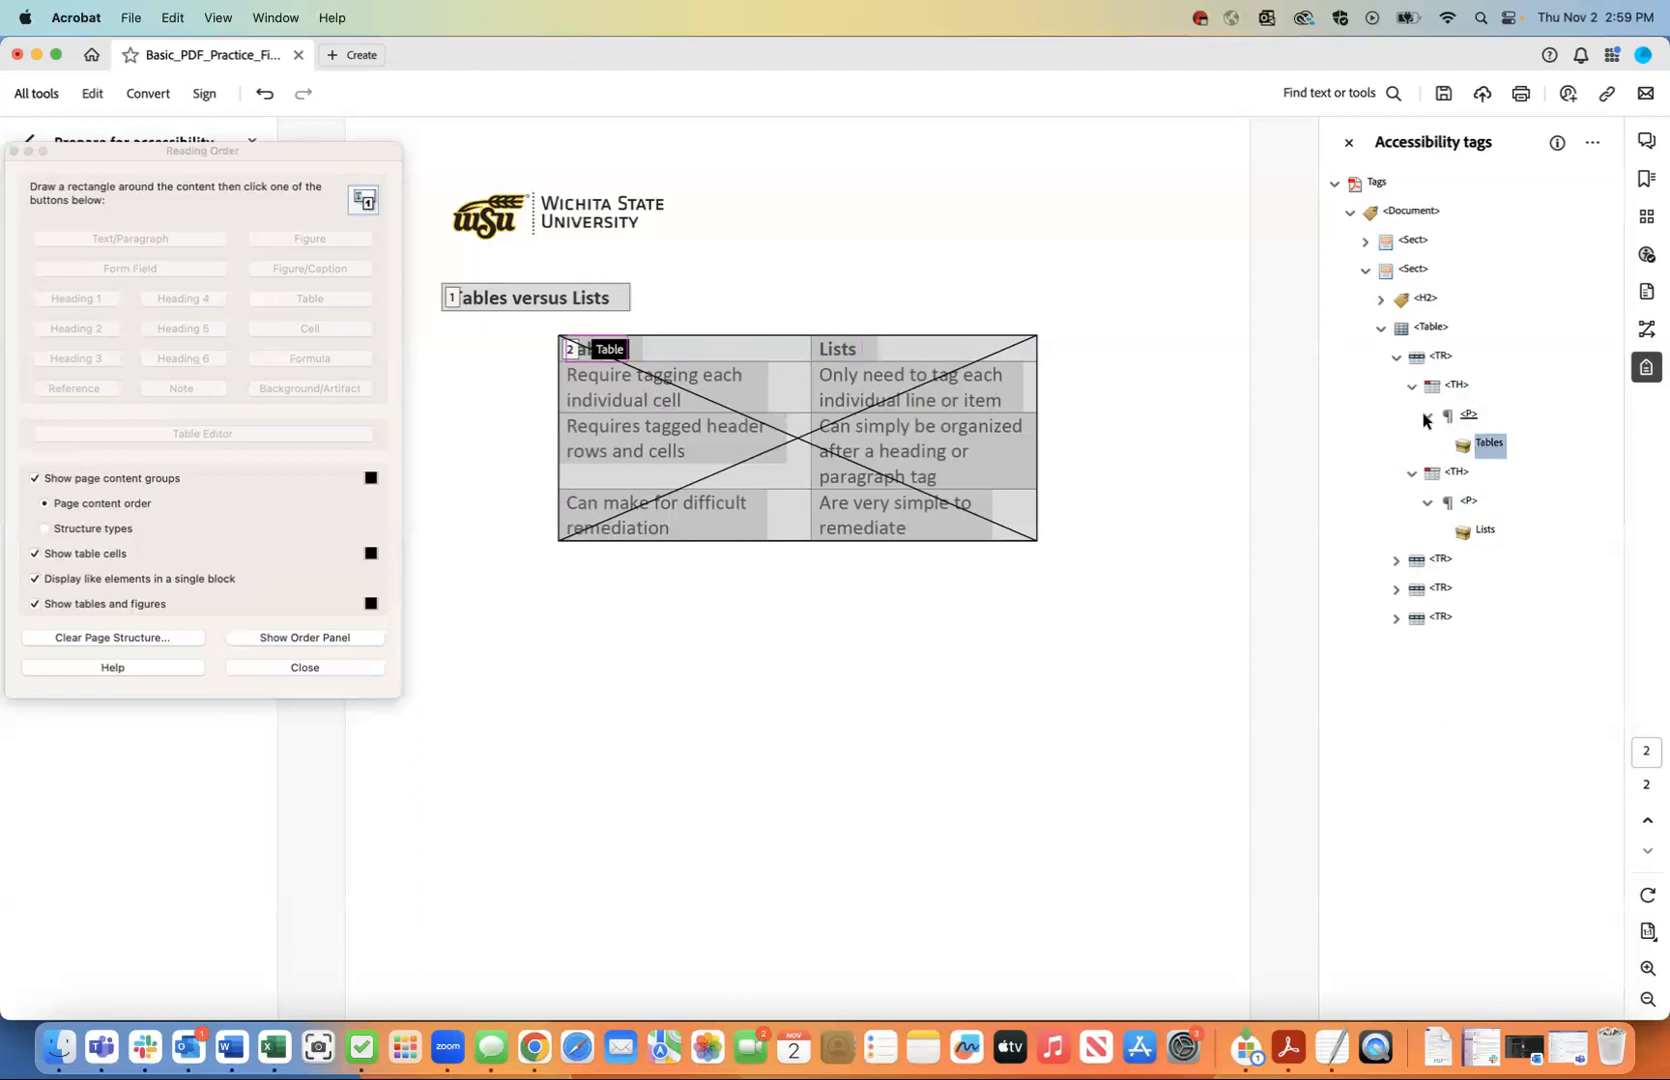
pyautogui.click(1425, 416)
pyautogui.click(1410, 387)
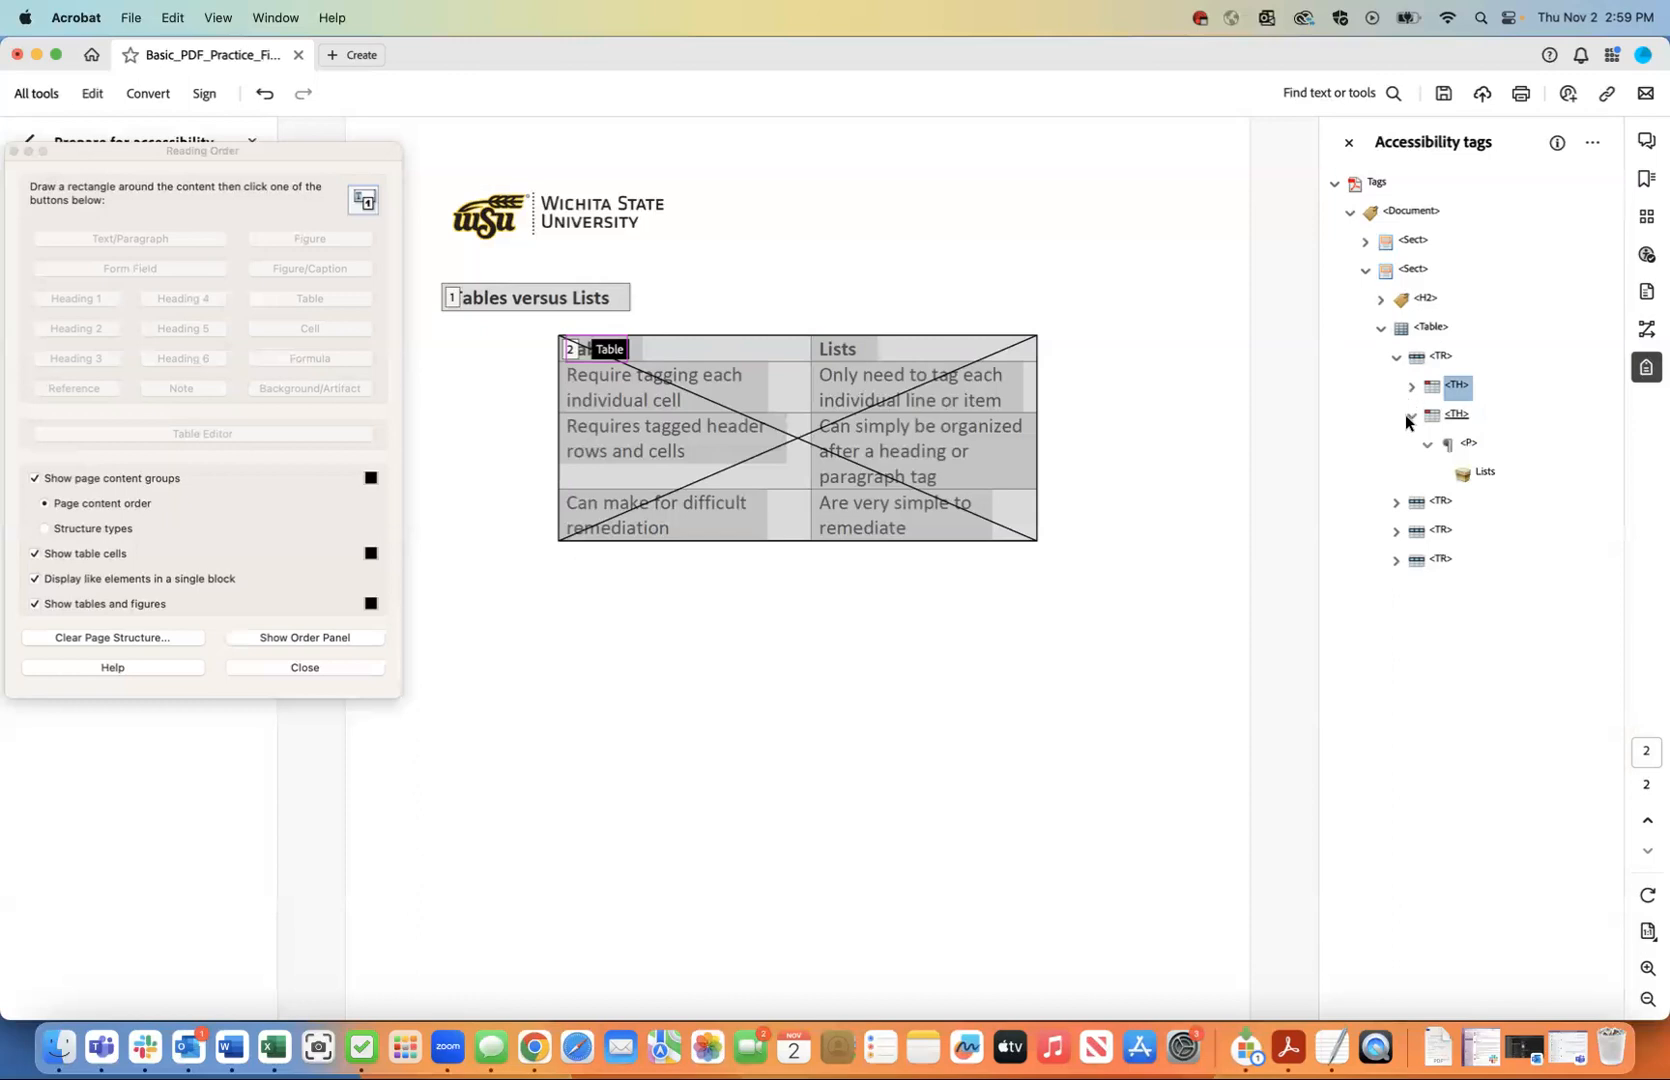
pyautogui.click(1410, 416)
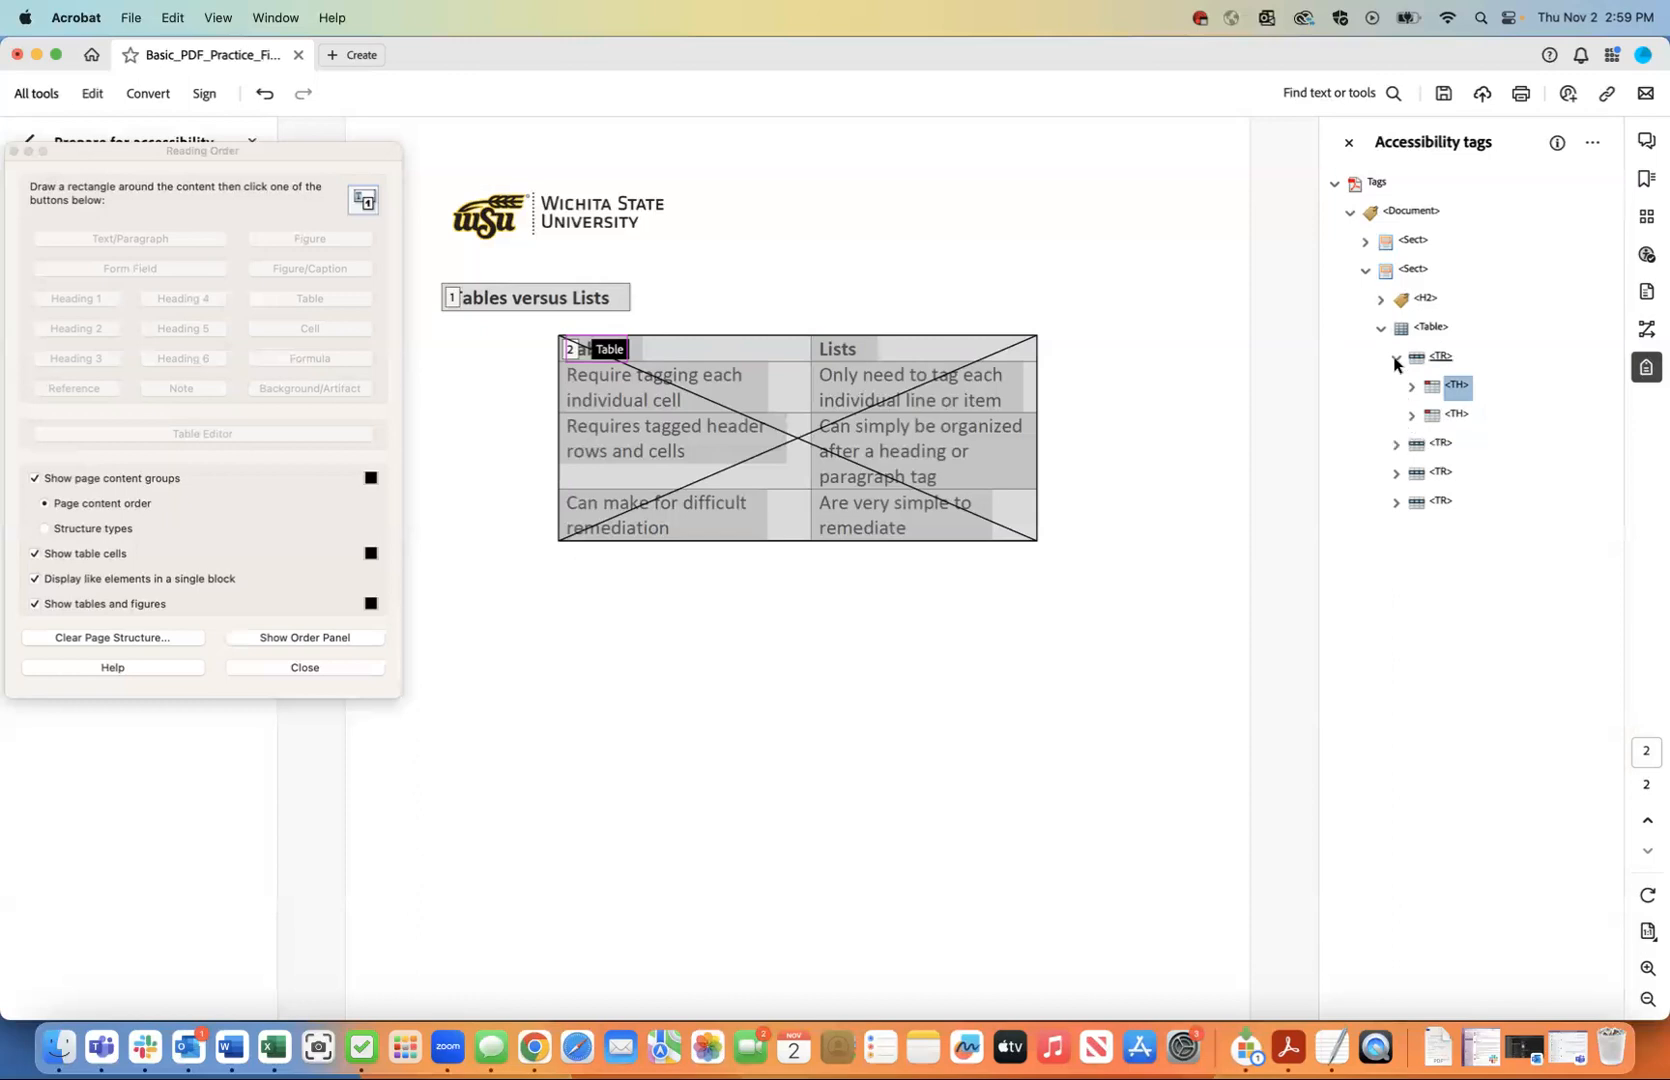
# Collapse the first TR and check that each of the table's TR tags matches its row on the page.
pyautogui.click(1396, 357)
pyautogui.click(1440, 386)
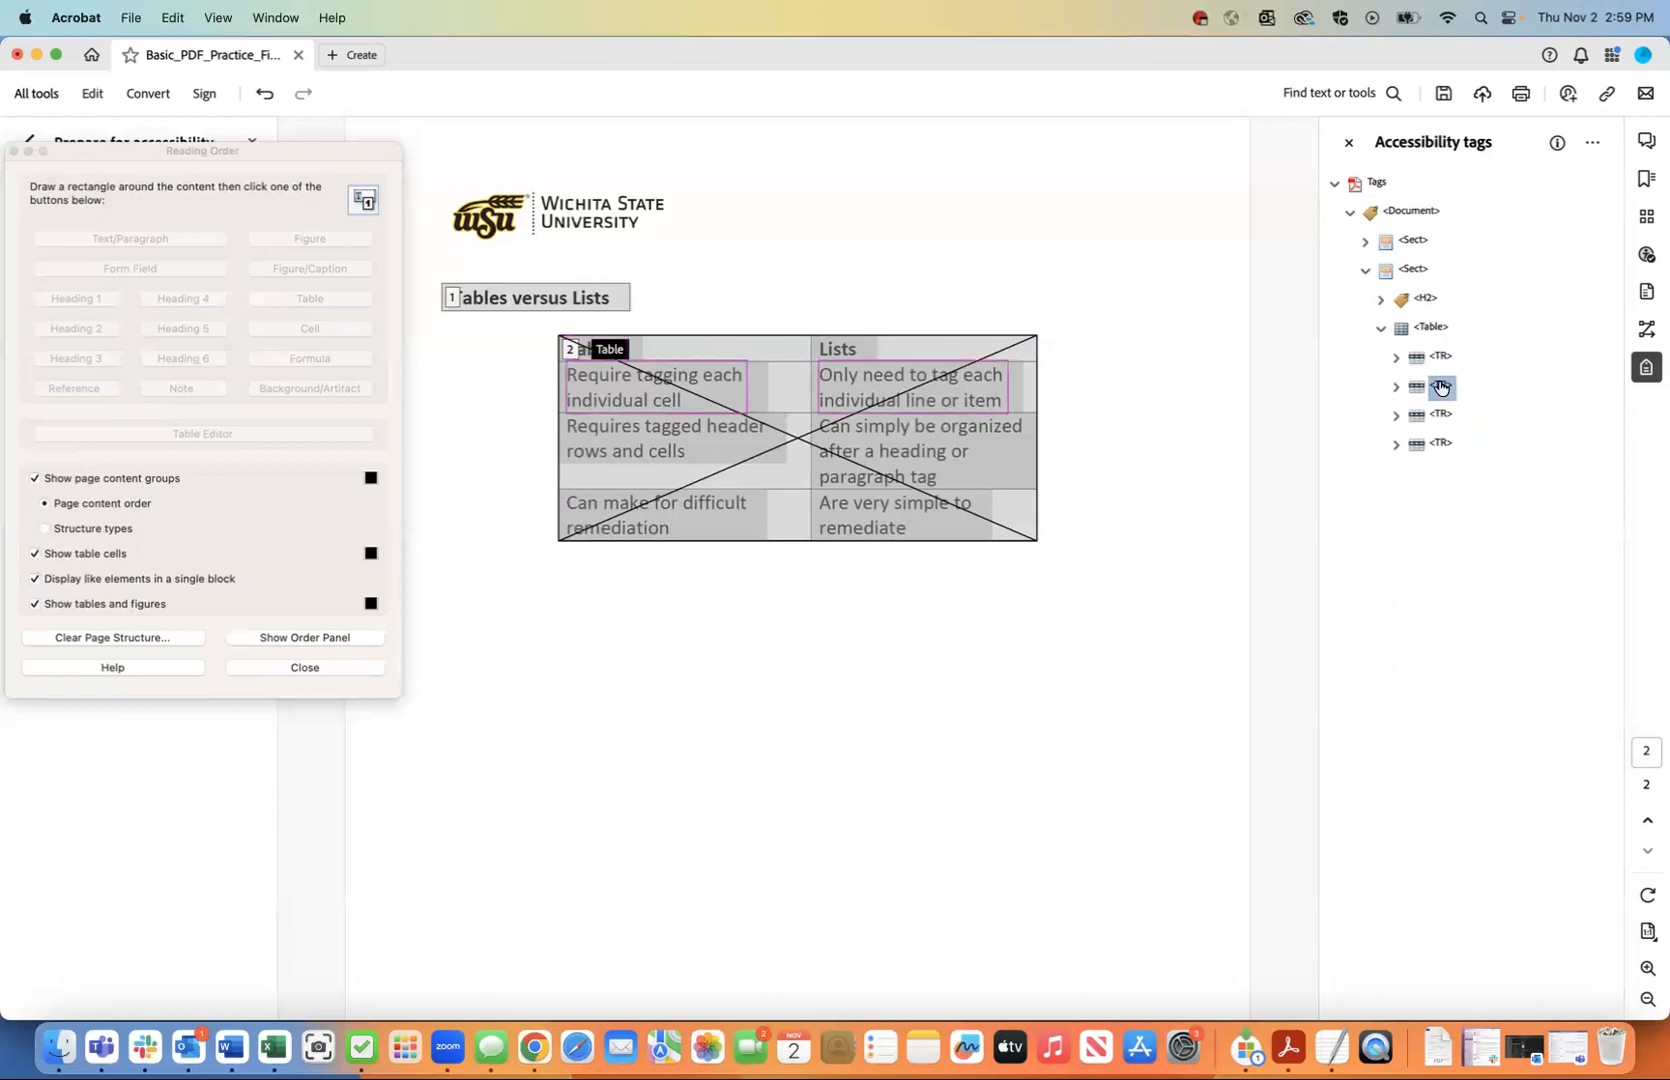
pyautogui.click(1440, 414)
pyautogui.click(1440, 447)
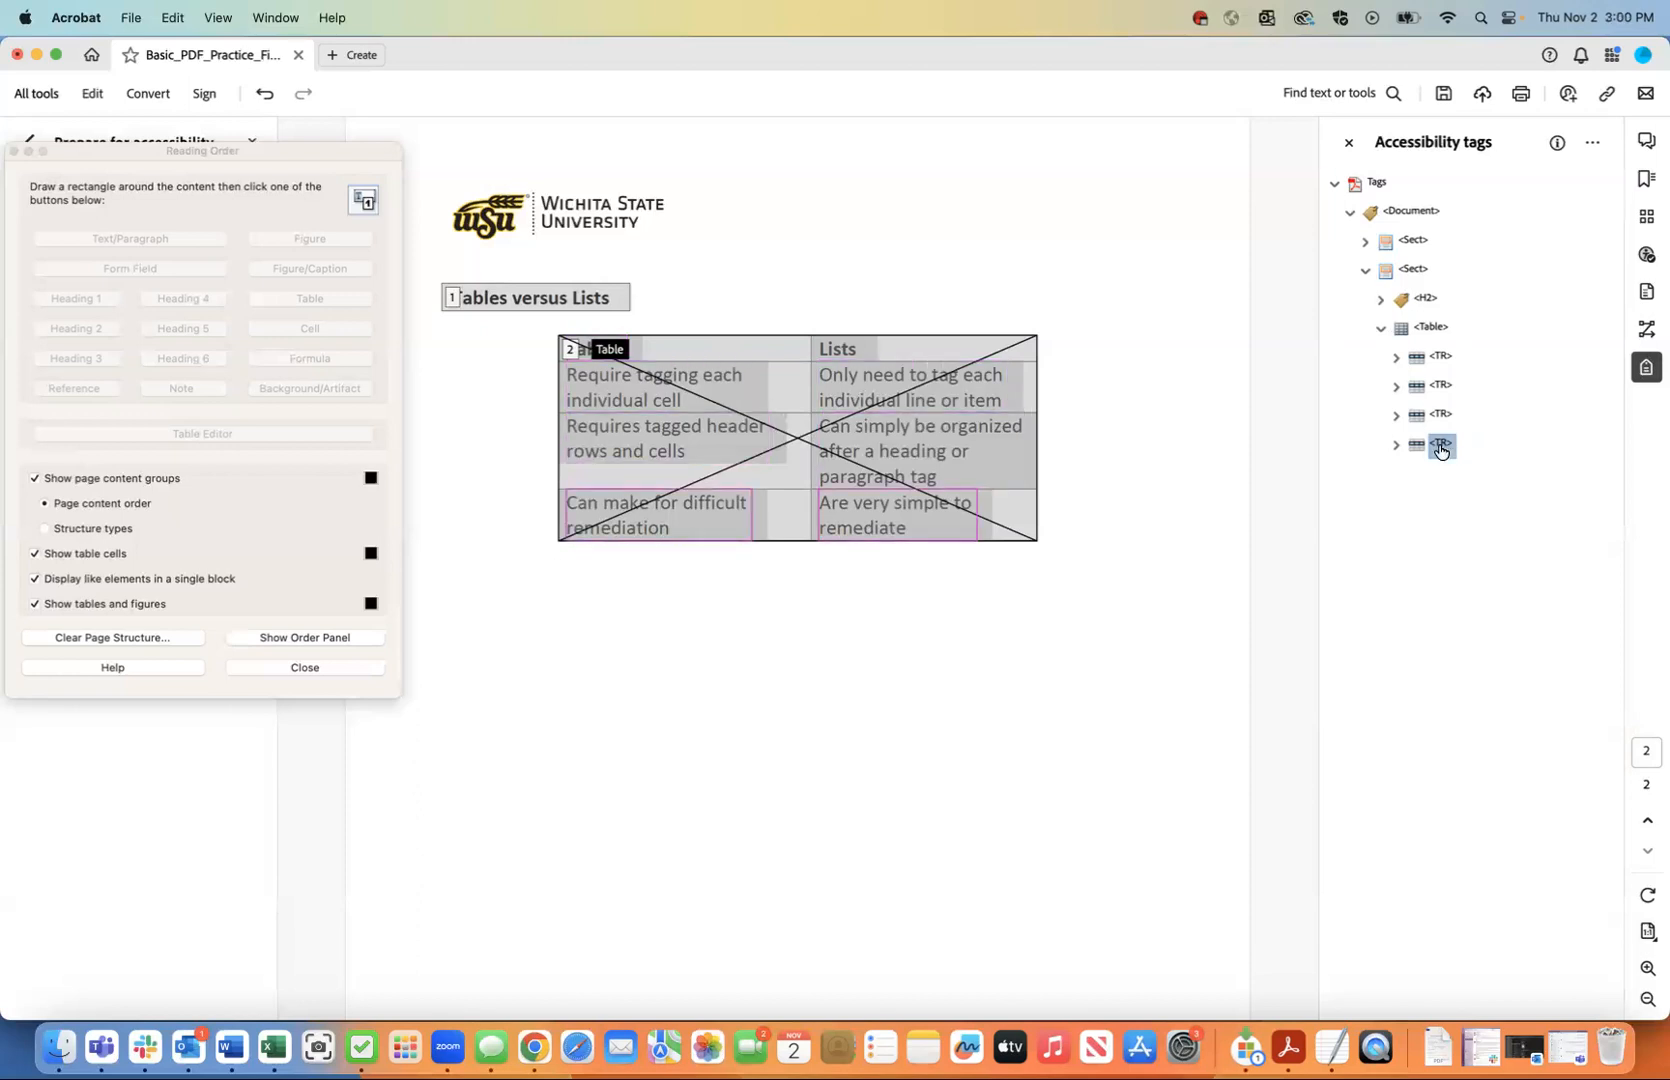
pyautogui.click(1439, 360)
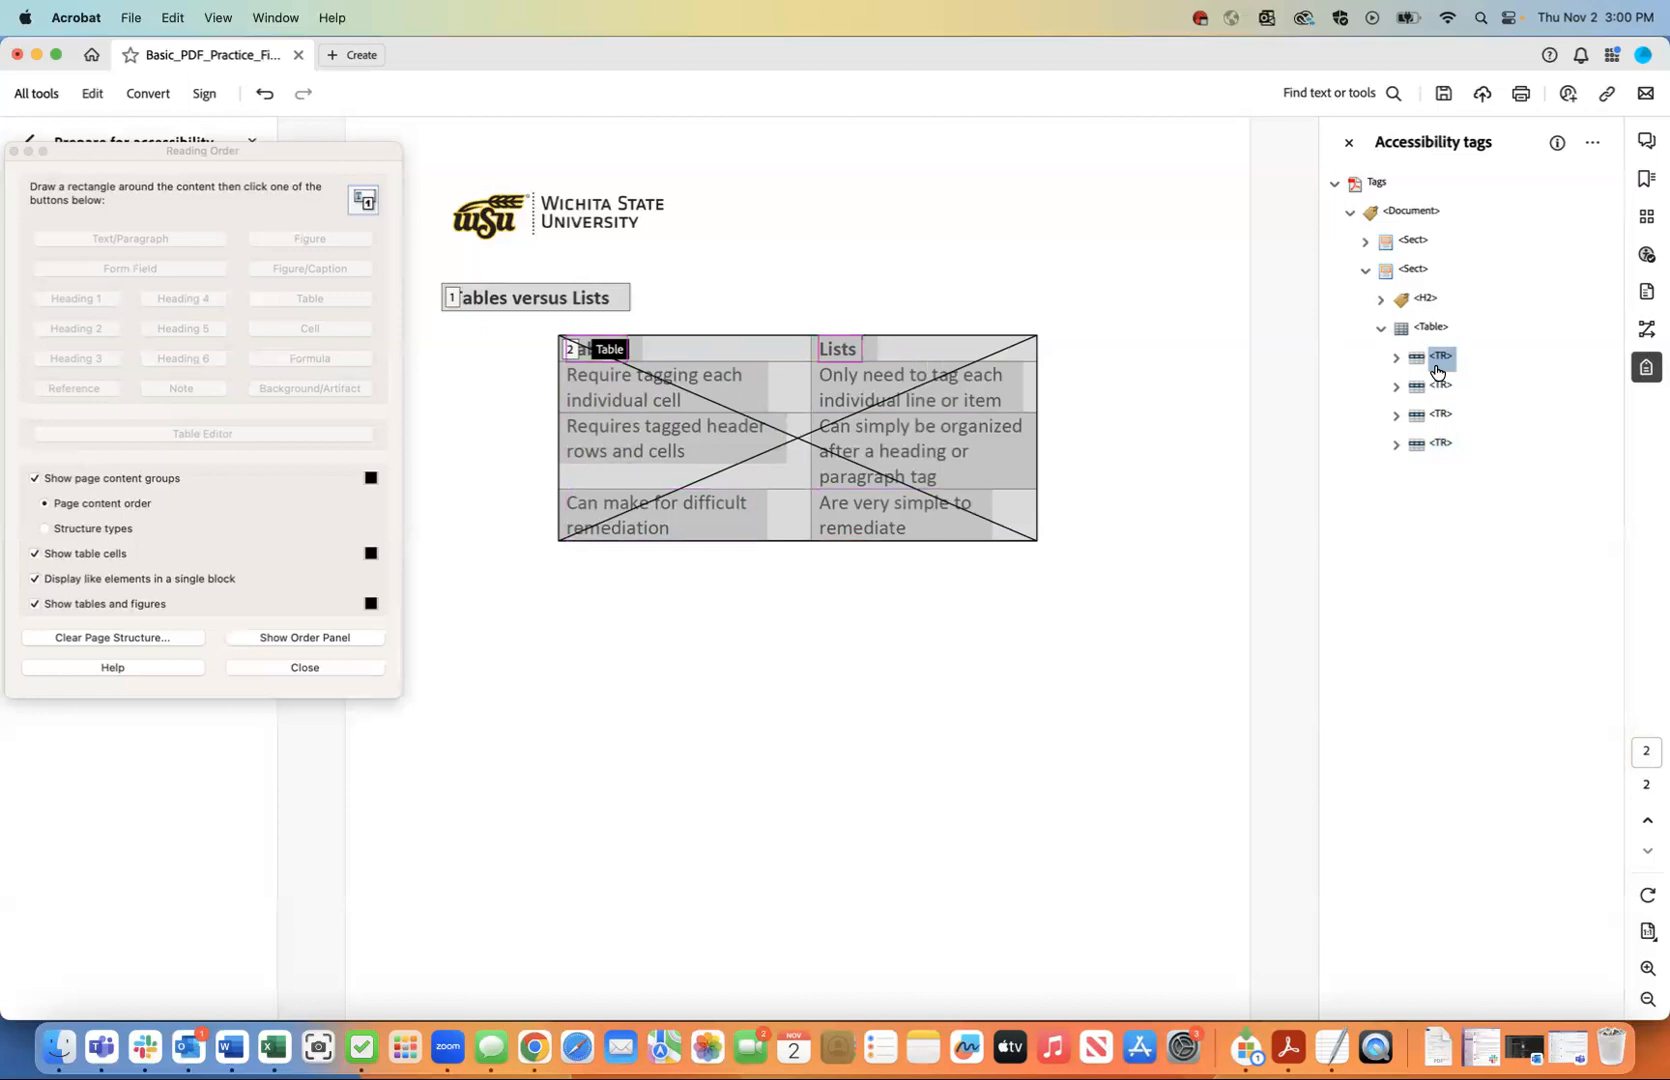
pyautogui.click(1440, 386)
pyautogui.click(1440, 414)
pyautogui.click(1440, 443)
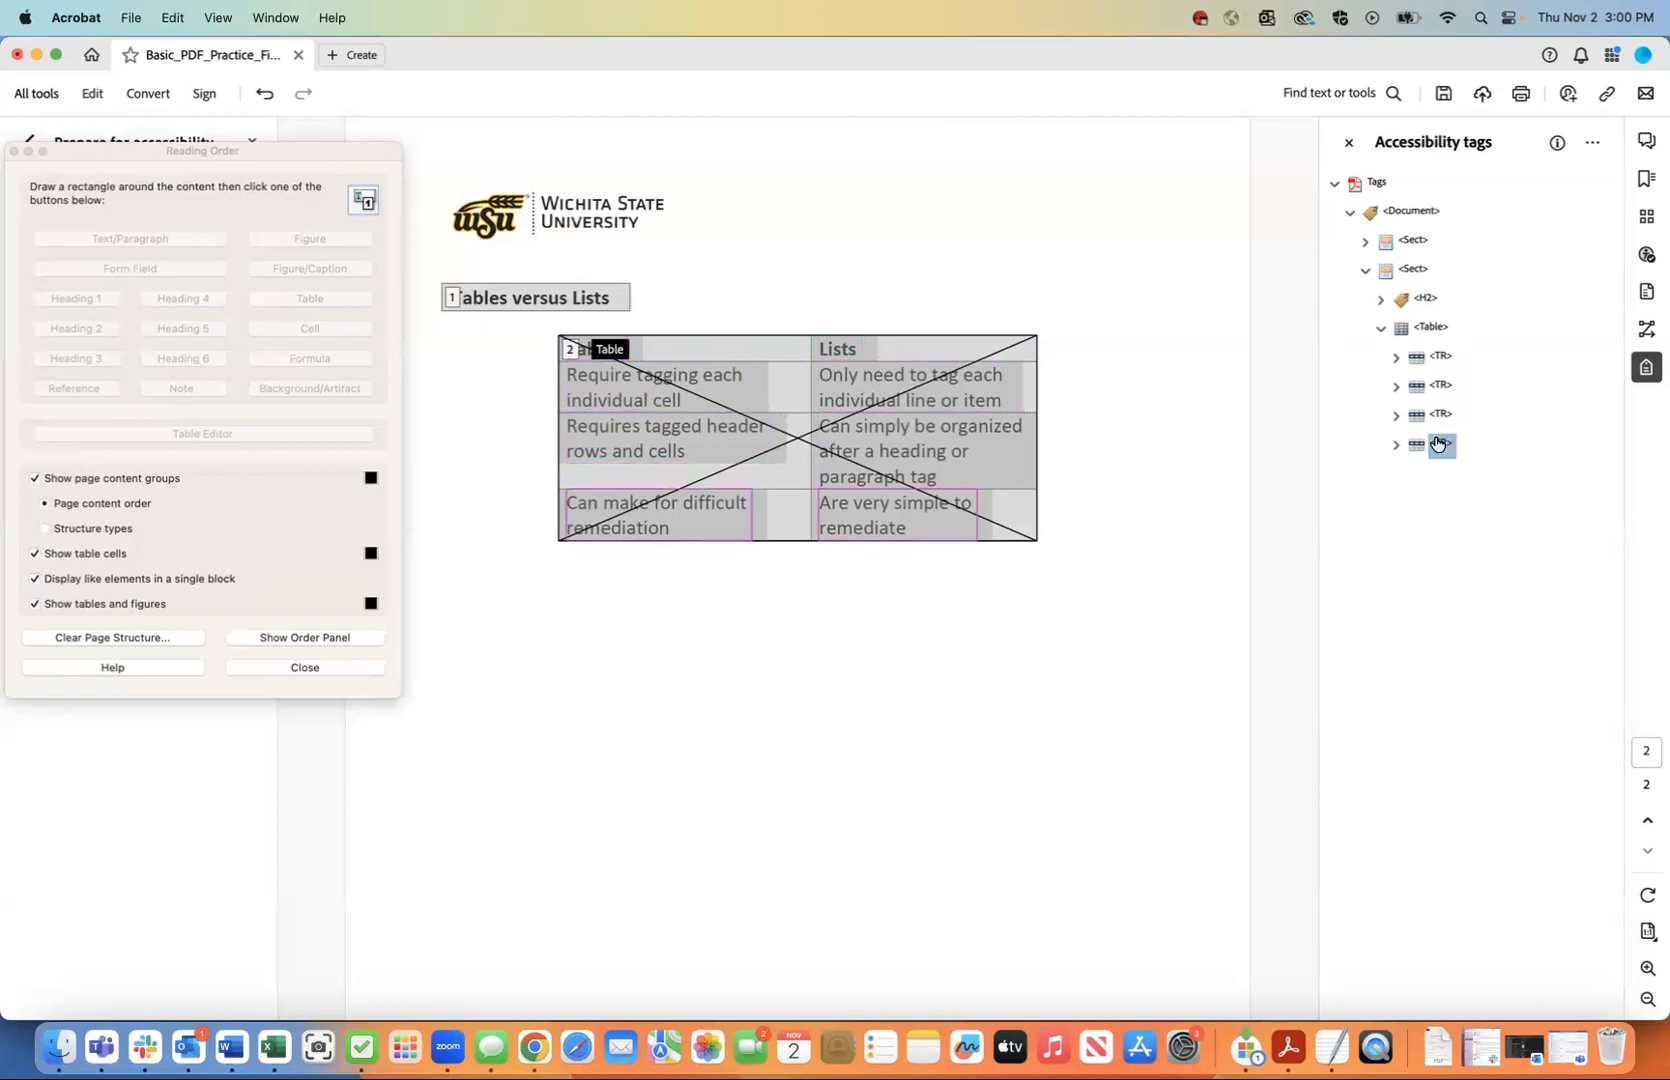
# Collapse the last Sect, close the Reading Order tool and bring up the document's file commands.
pyautogui.click(1362, 271)
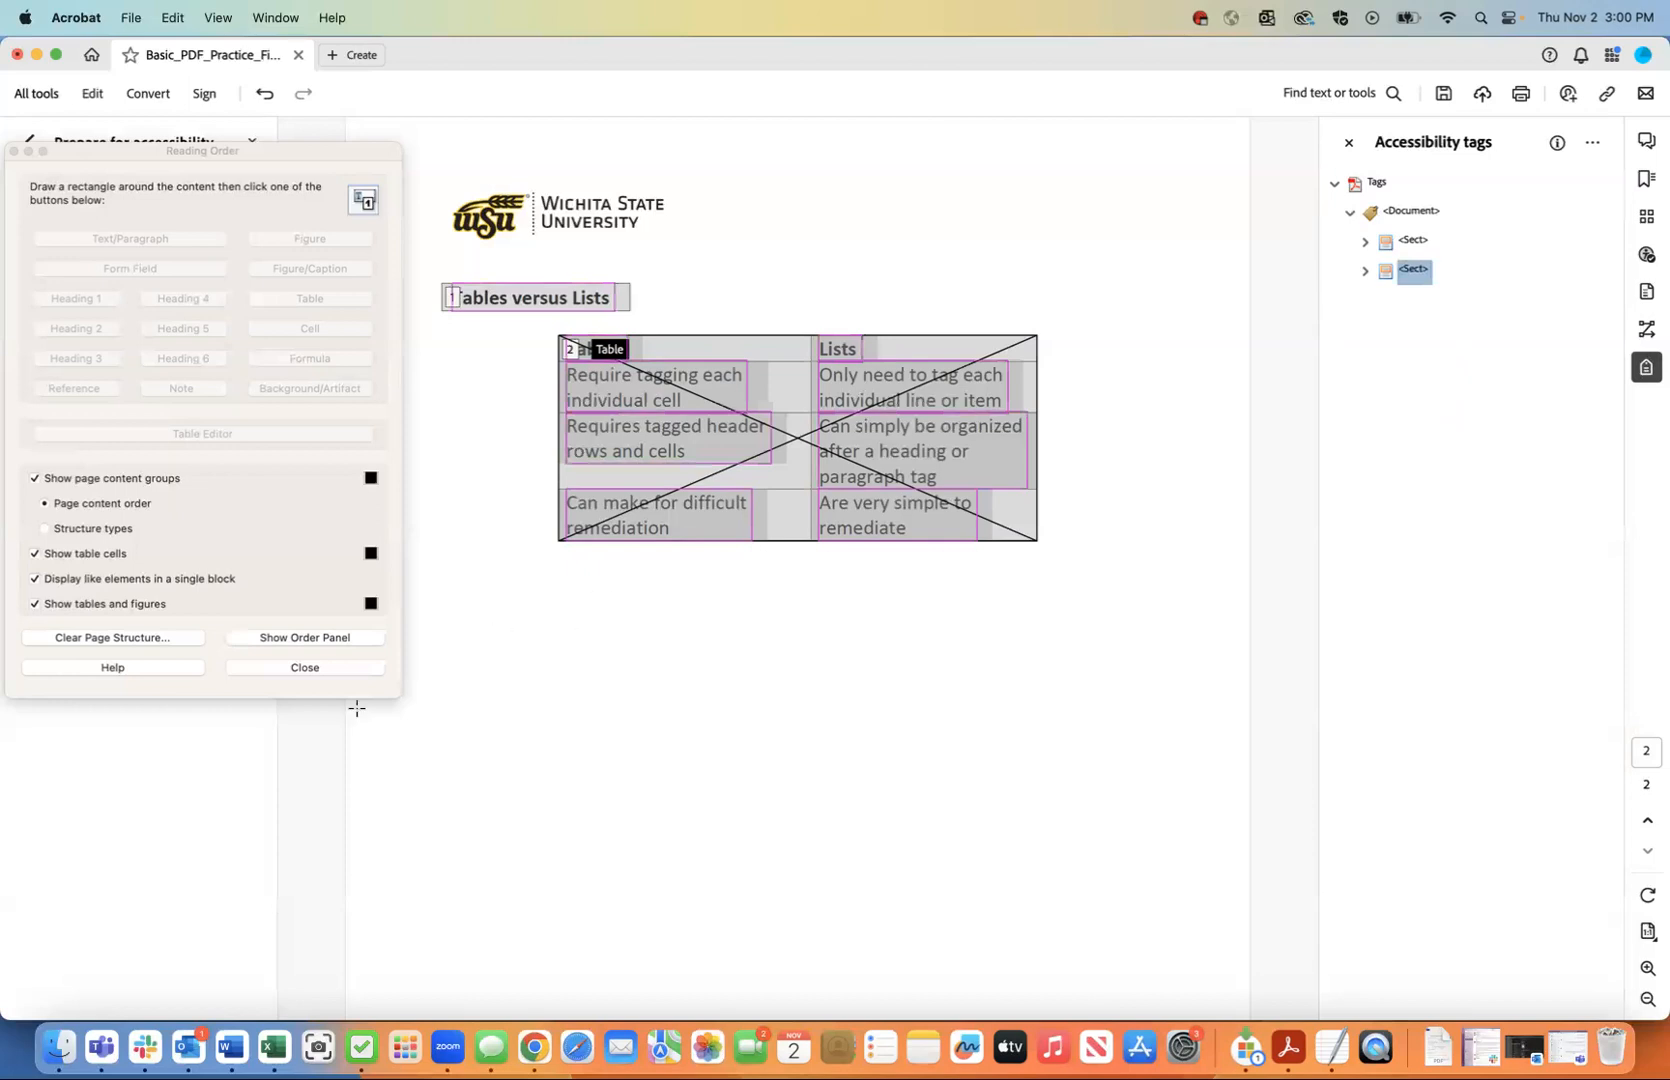
pyautogui.click(305, 667)
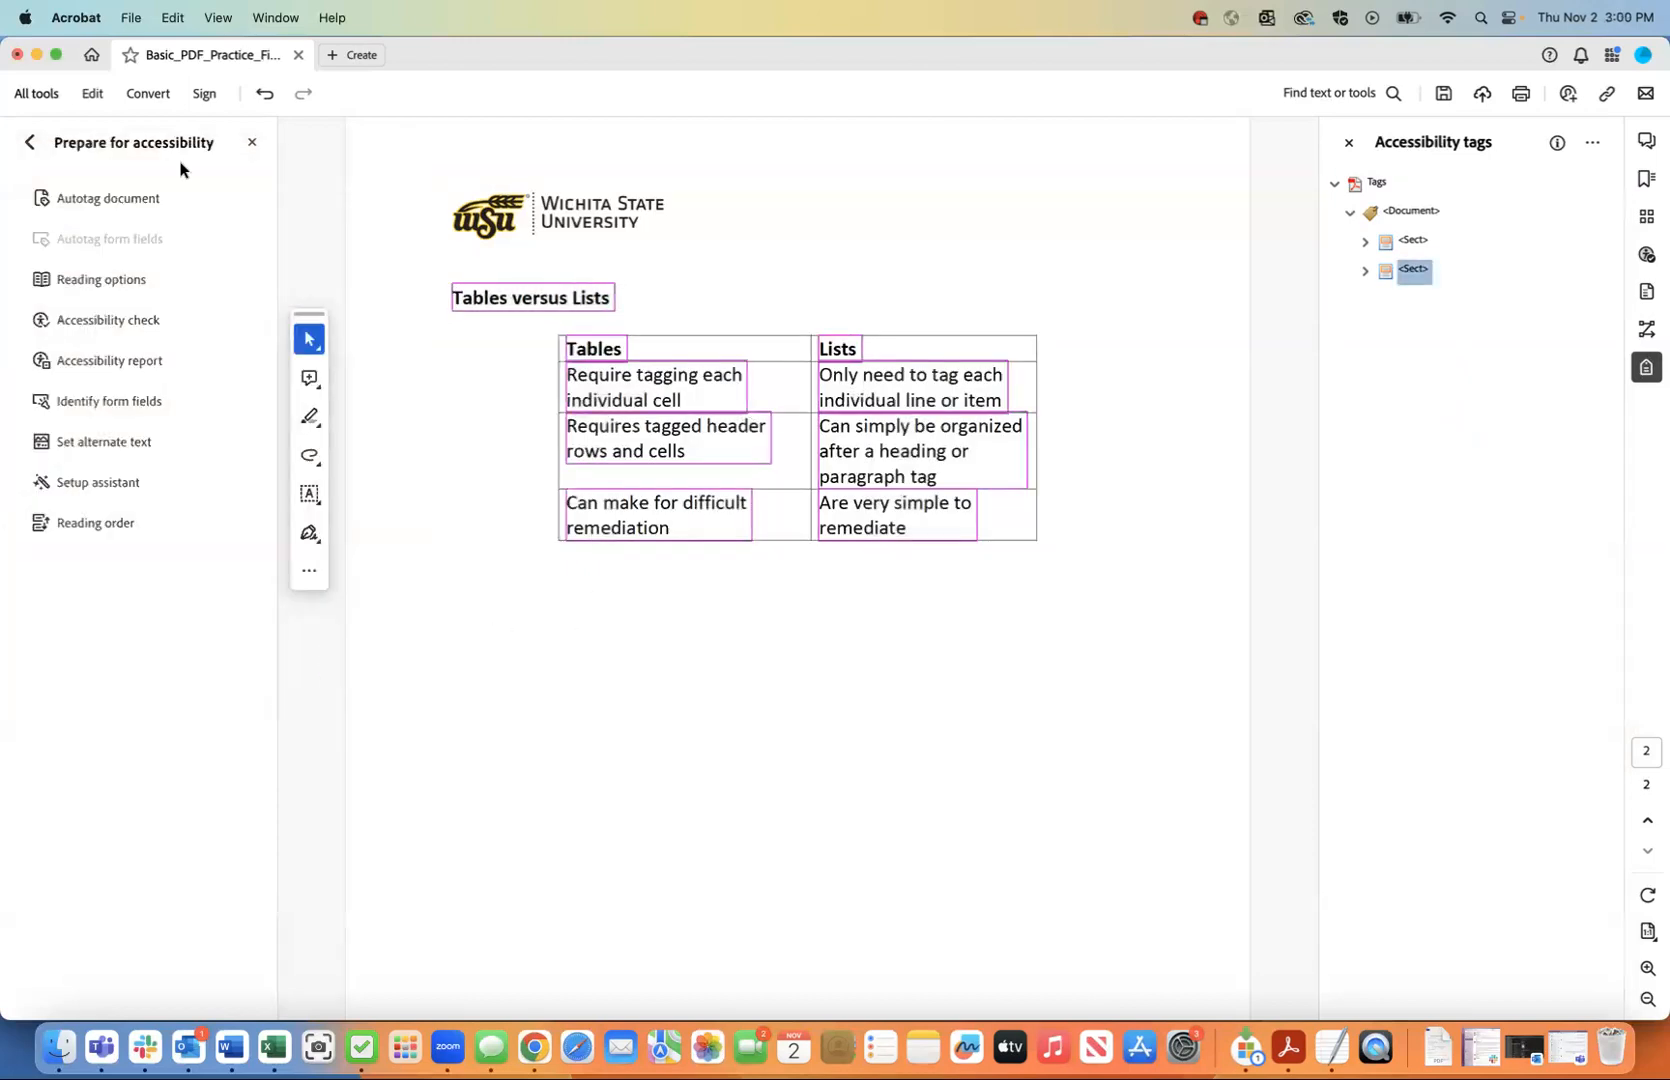
pyautogui.click(132, 17)
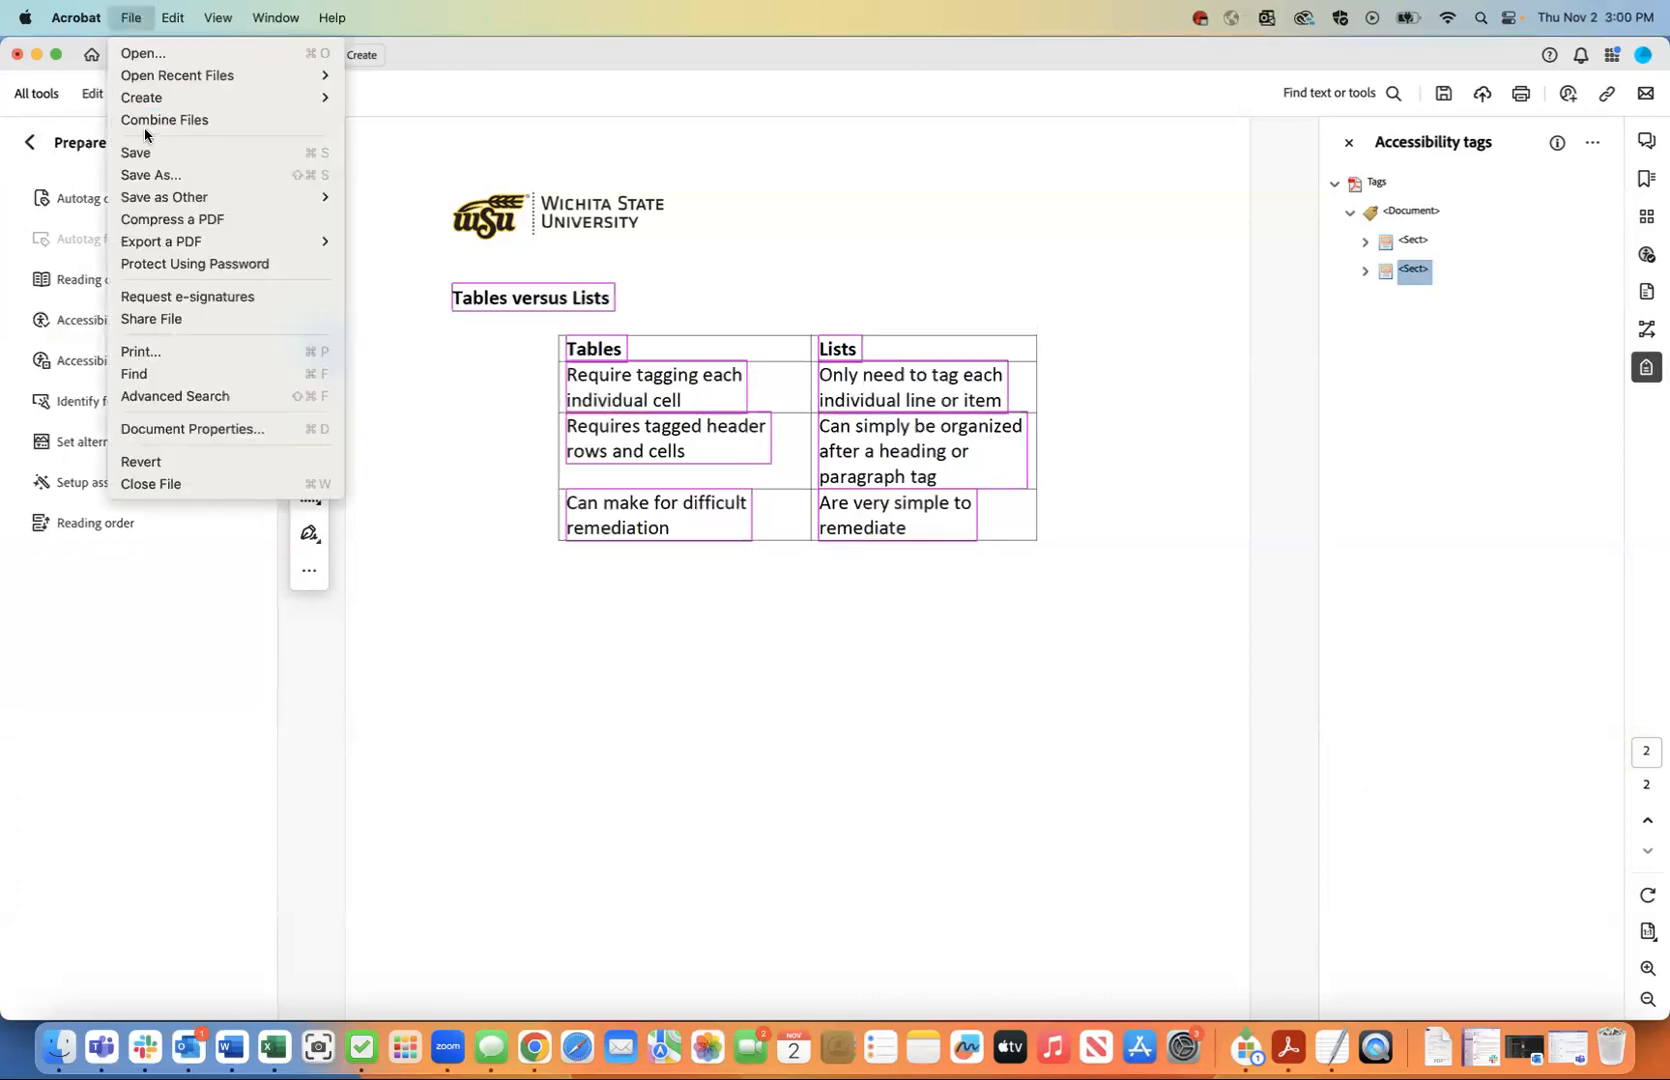